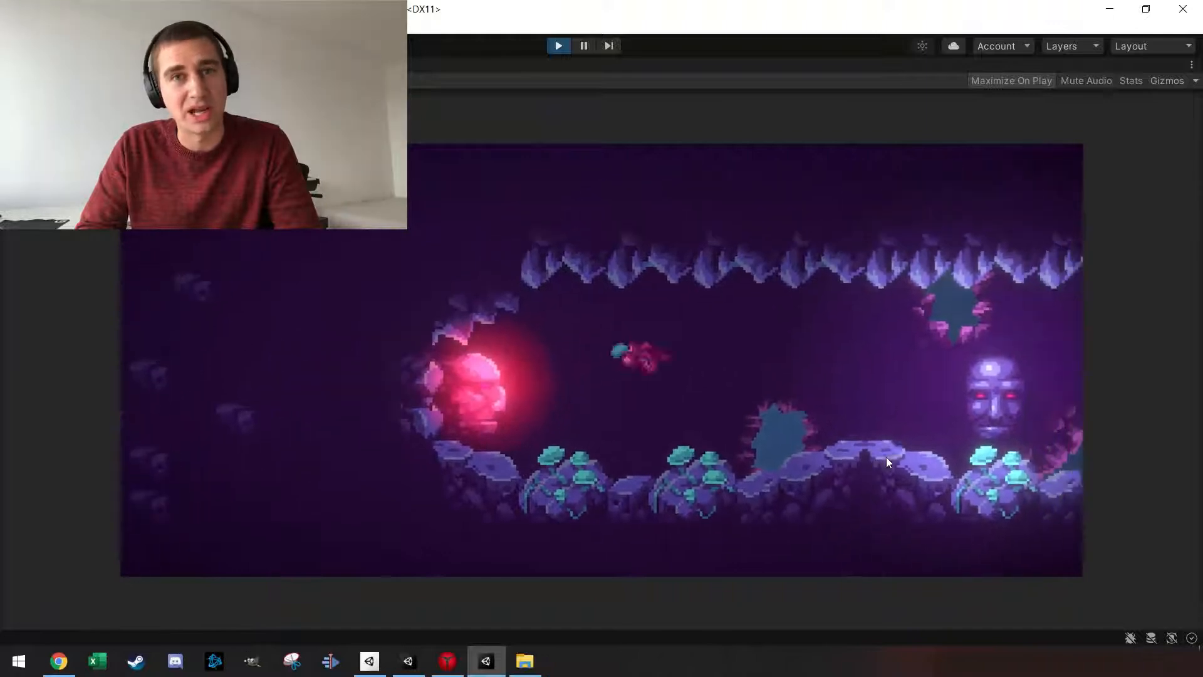
- Move the player character rightward through the cave level in the running game
{"action": "key", "text": "d"}
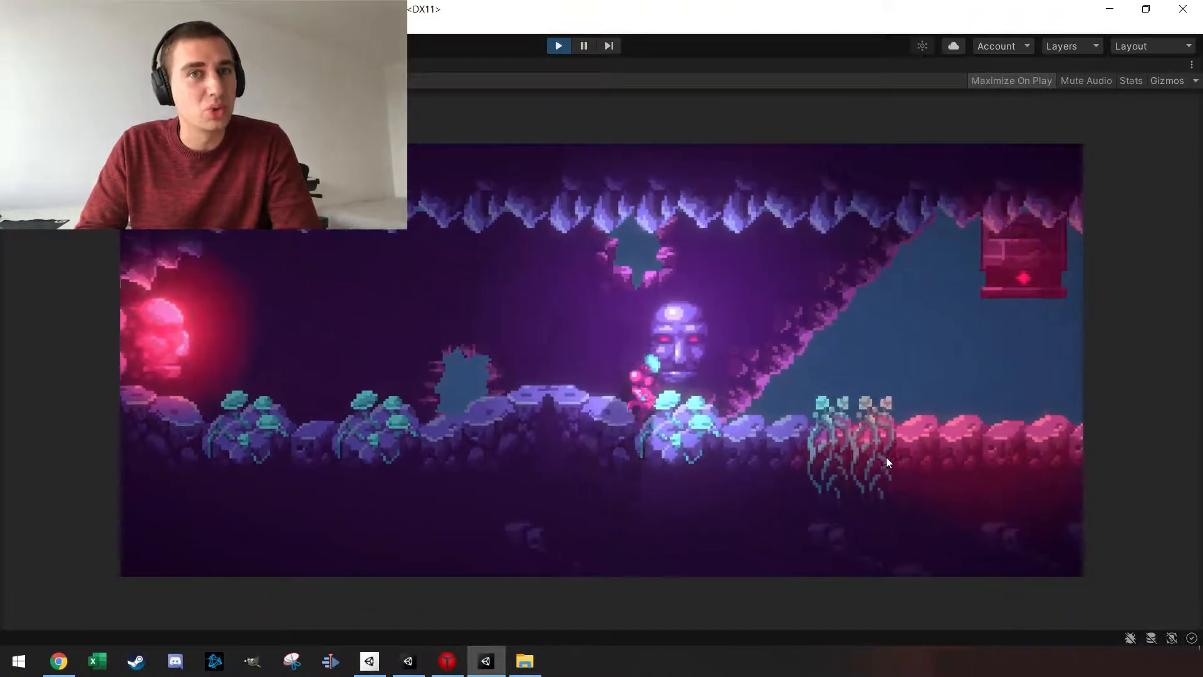
{"action": "key", "text": "d"}
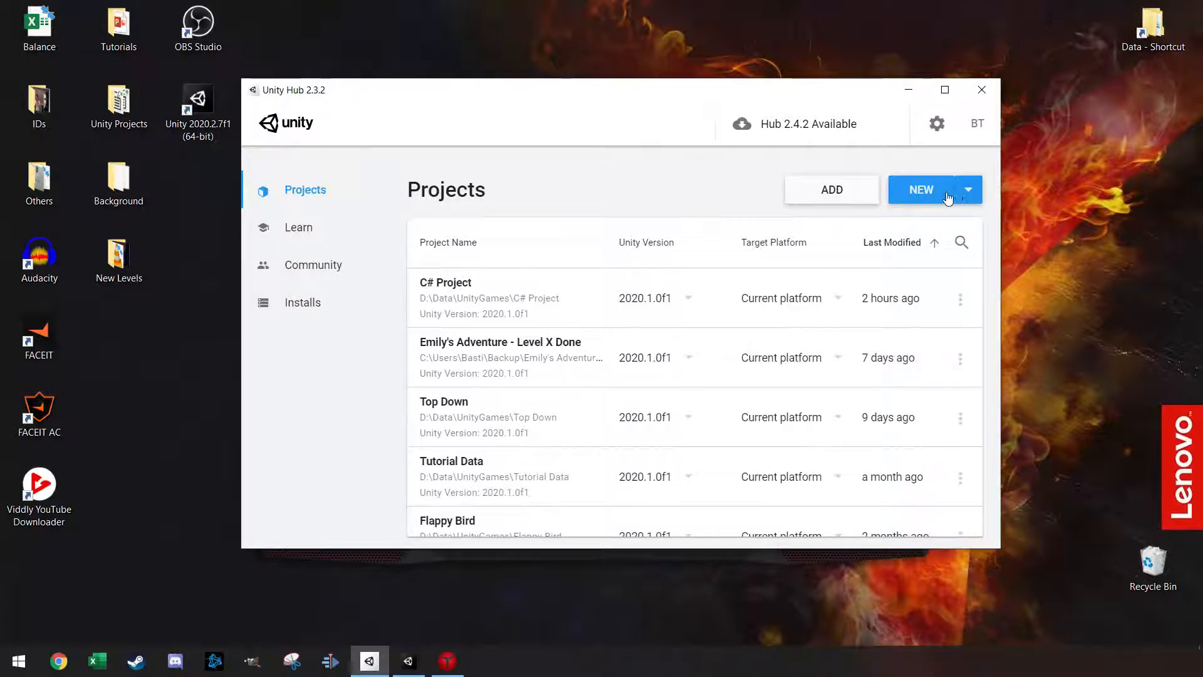
- Create a new 2D project named Metroidvania Game with Unity 2020.2.7f1
{"action": "left_click", "coordinate": [969, 191]}
{"action": "left_click", "coordinate": [832, 199]}
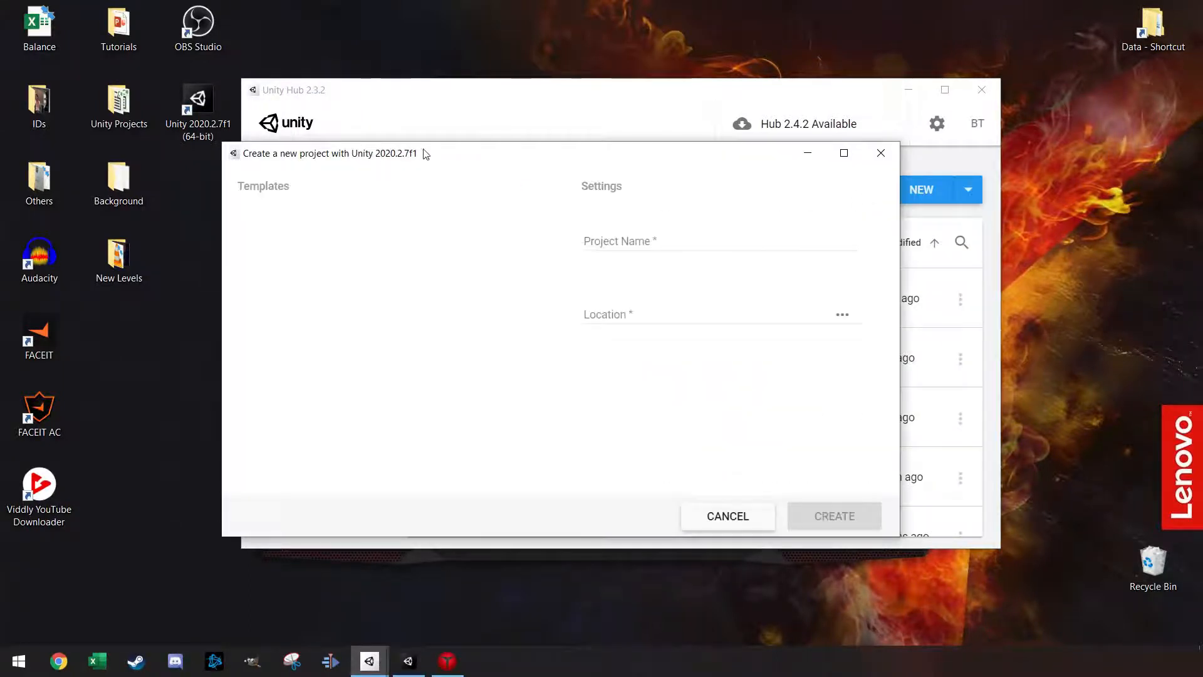
{"action": "left_click", "coordinate": [316, 279]}
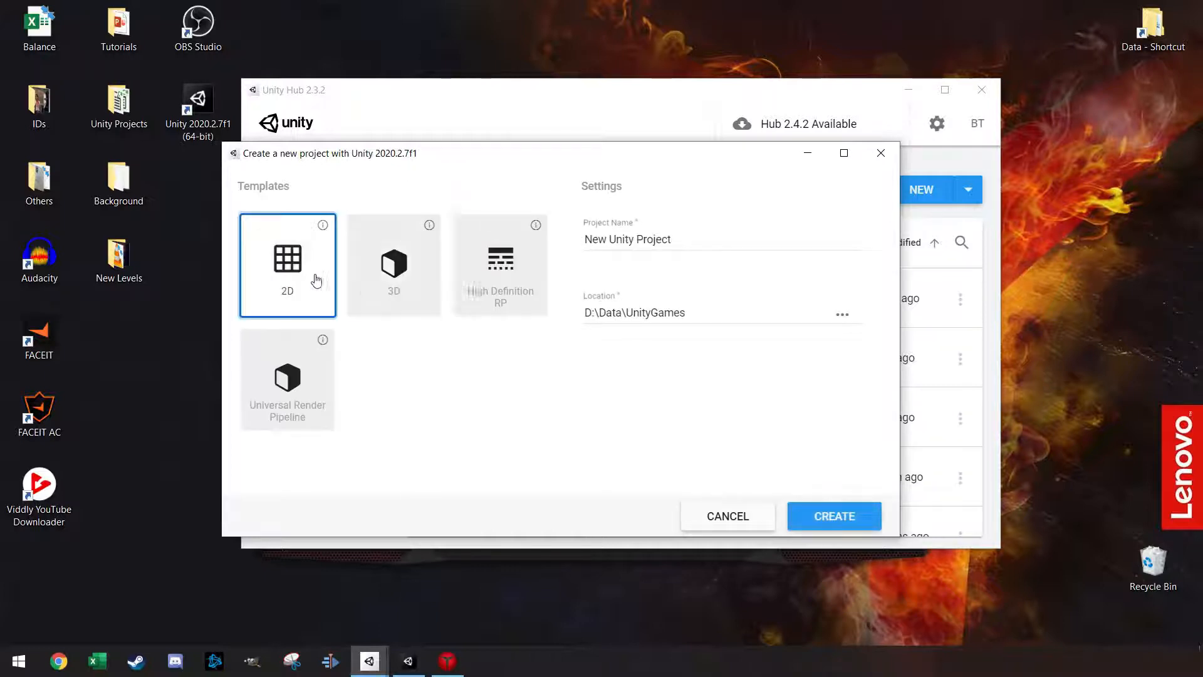
{"action": "left_click_drag", "start_coordinate": [749, 230], "coordinate": [462, 238]}
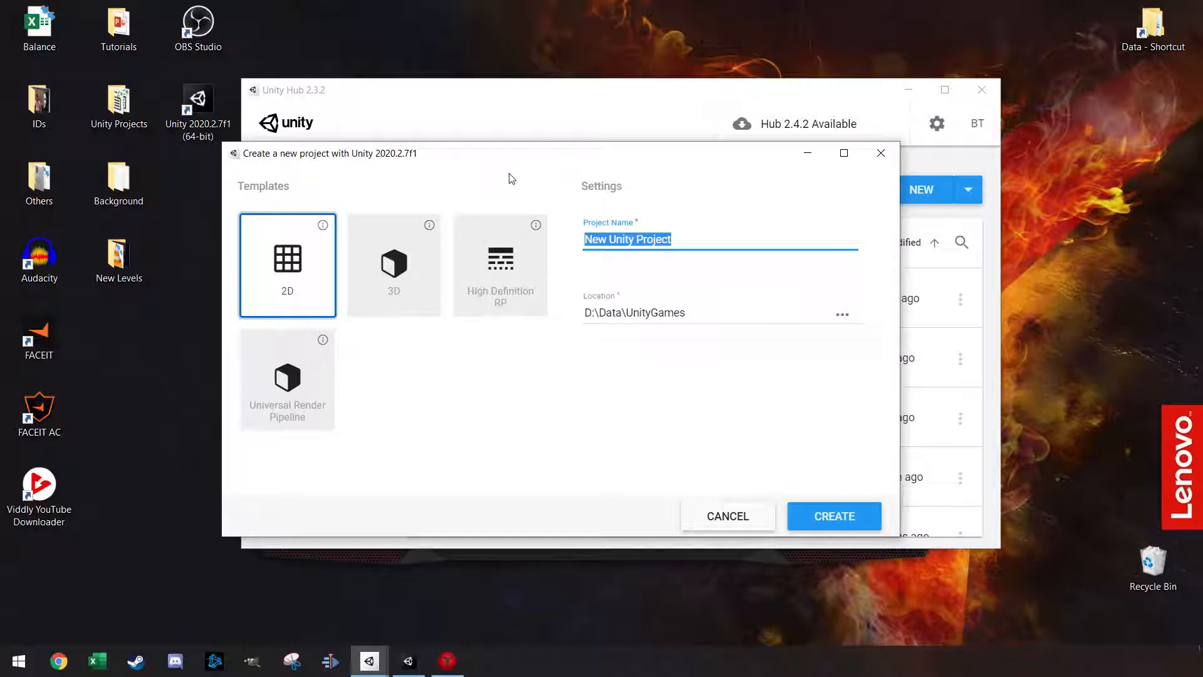
{"action": "type", "text": "Metroidvania Game"}
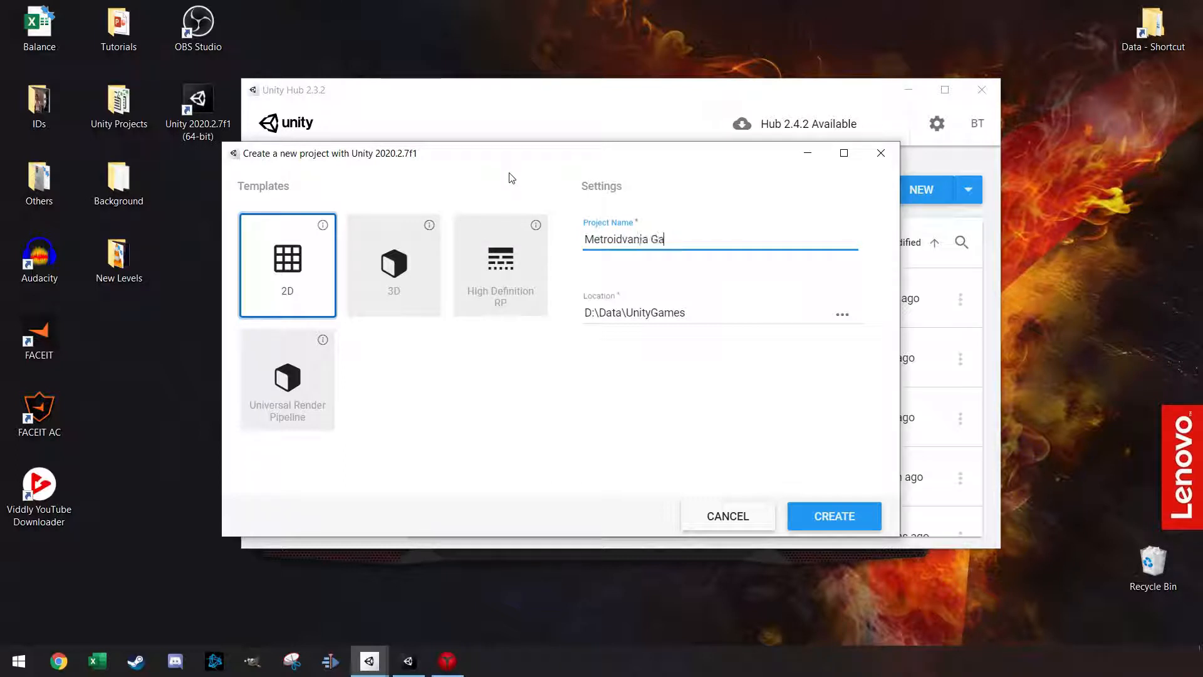
{"action": "left_click", "coordinate": [831, 528]}
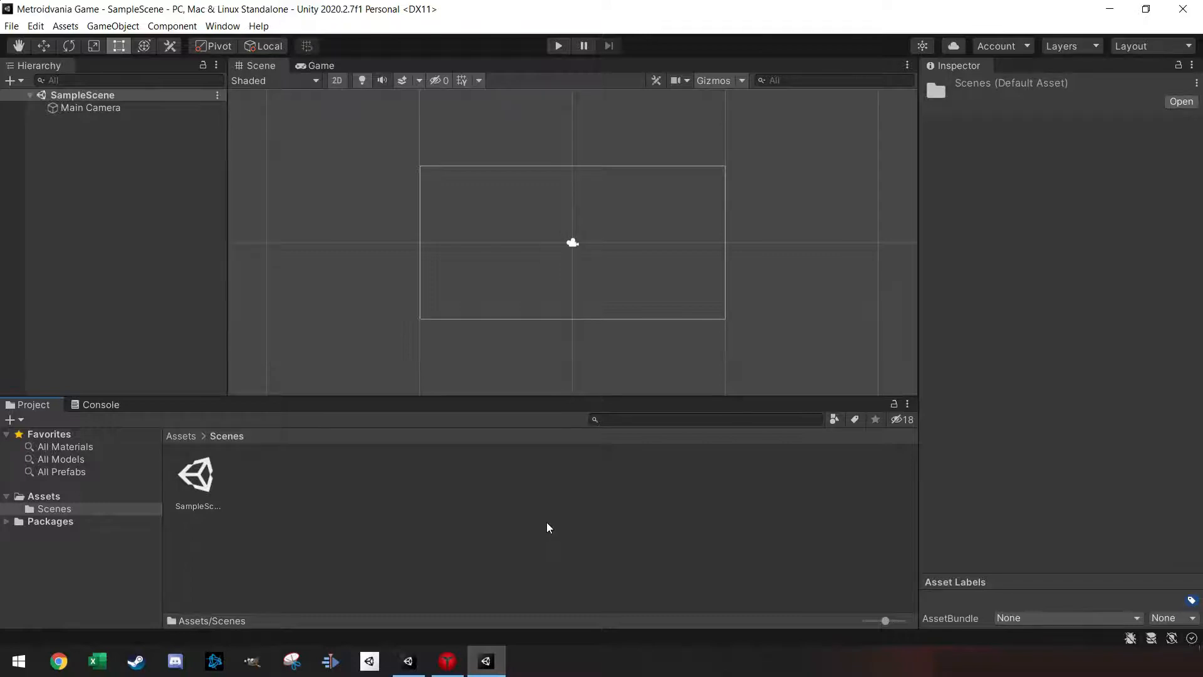
- Open the Package Manager and dock it alongside the Scene and Game views
{"action": "left_click", "coordinate": [221, 26]}
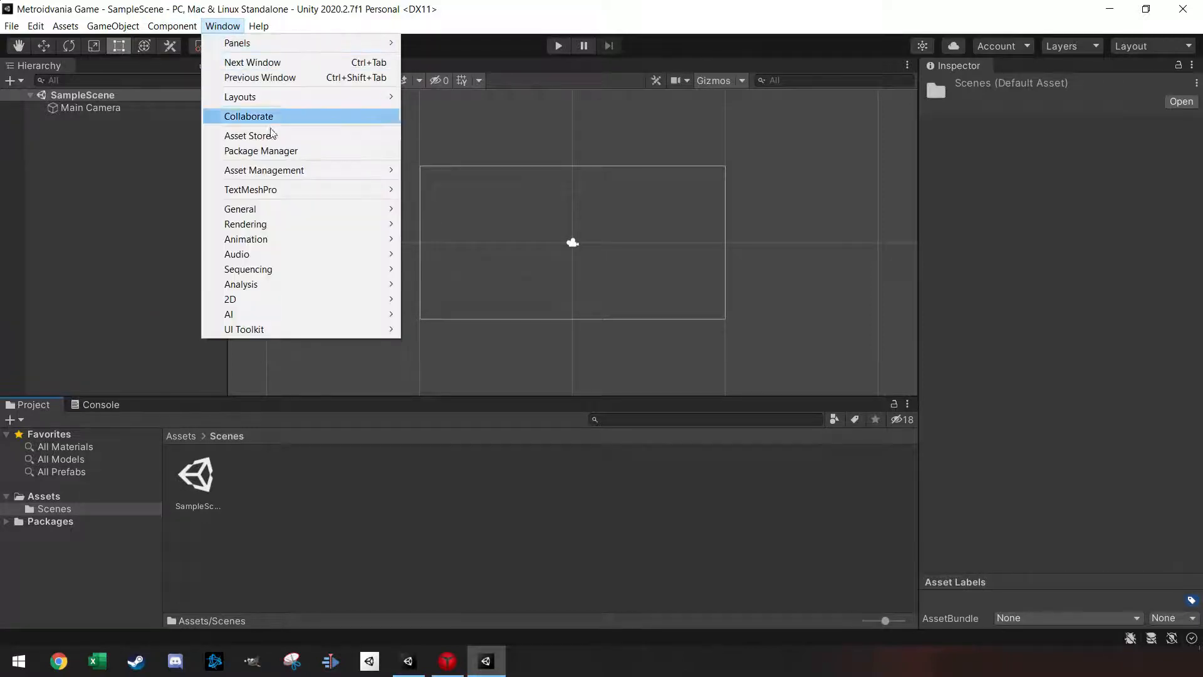
{"action": "left_click", "coordinate": [283, 153]}
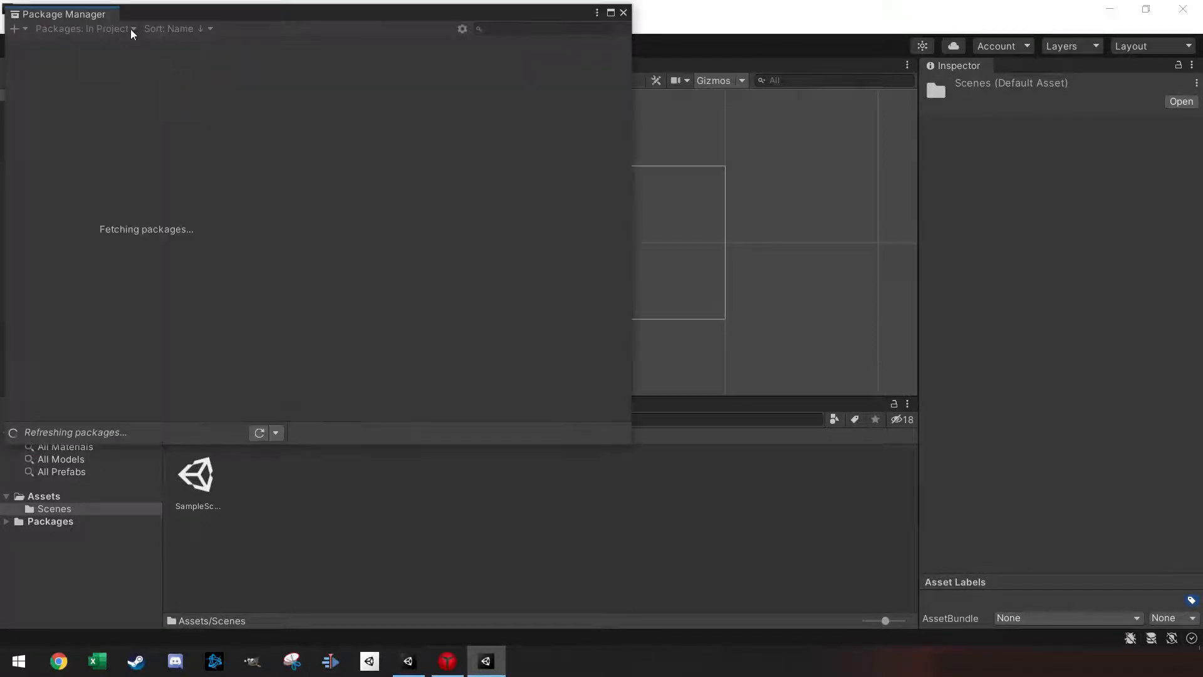
{"action": "left_click_drag", "start_coordinate": [150, 8], "coordinate": [631, 134]}
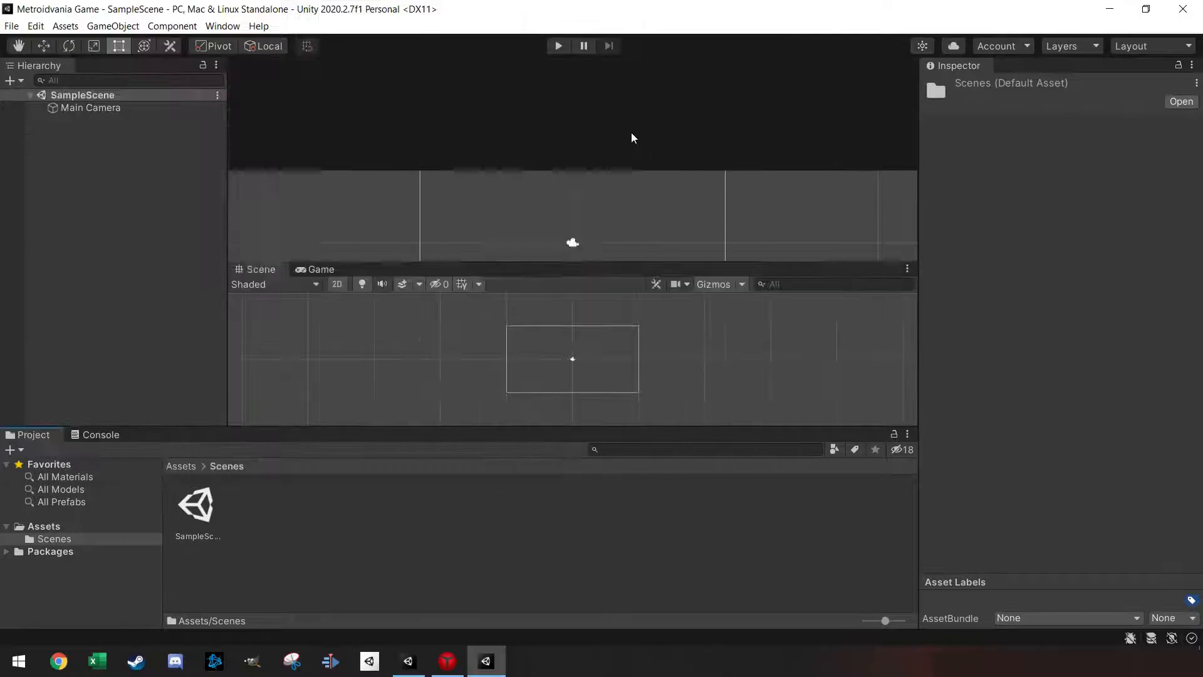
{"action": "left_click_drag", "start_coordinate": [272, 65], "coordinate": [369, 280]}
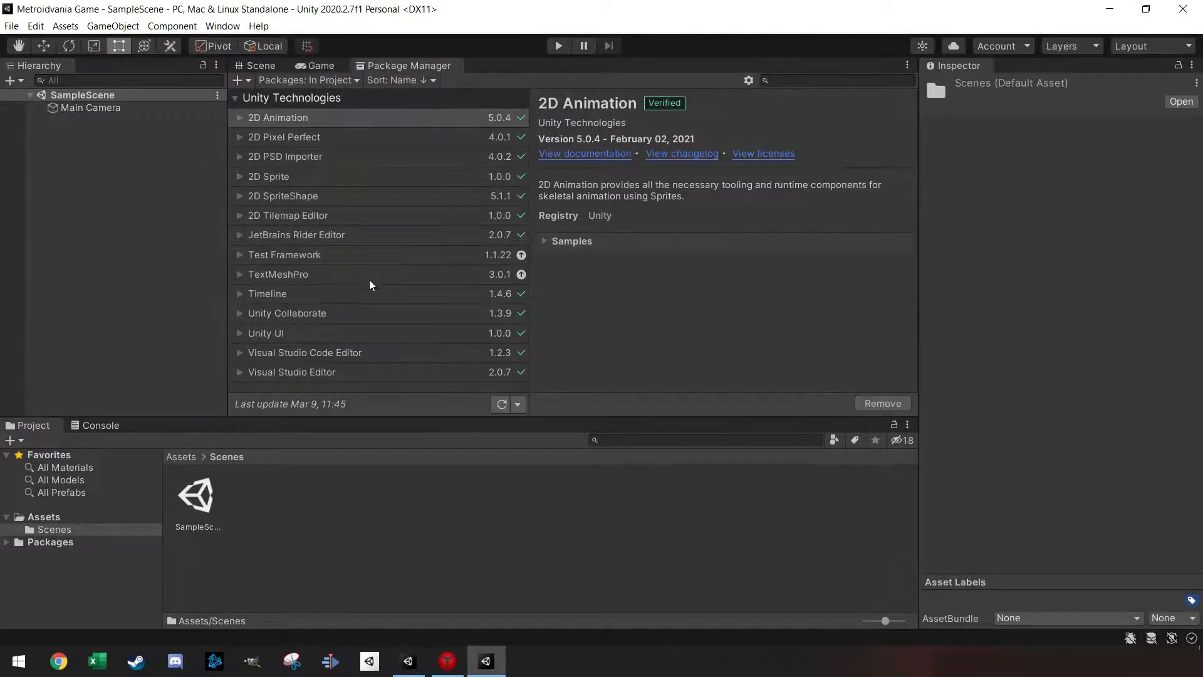
- Open the Asset Store window and return to the Package Manager's package list
{"action": "left_click", "coordinate": [222, 26]}
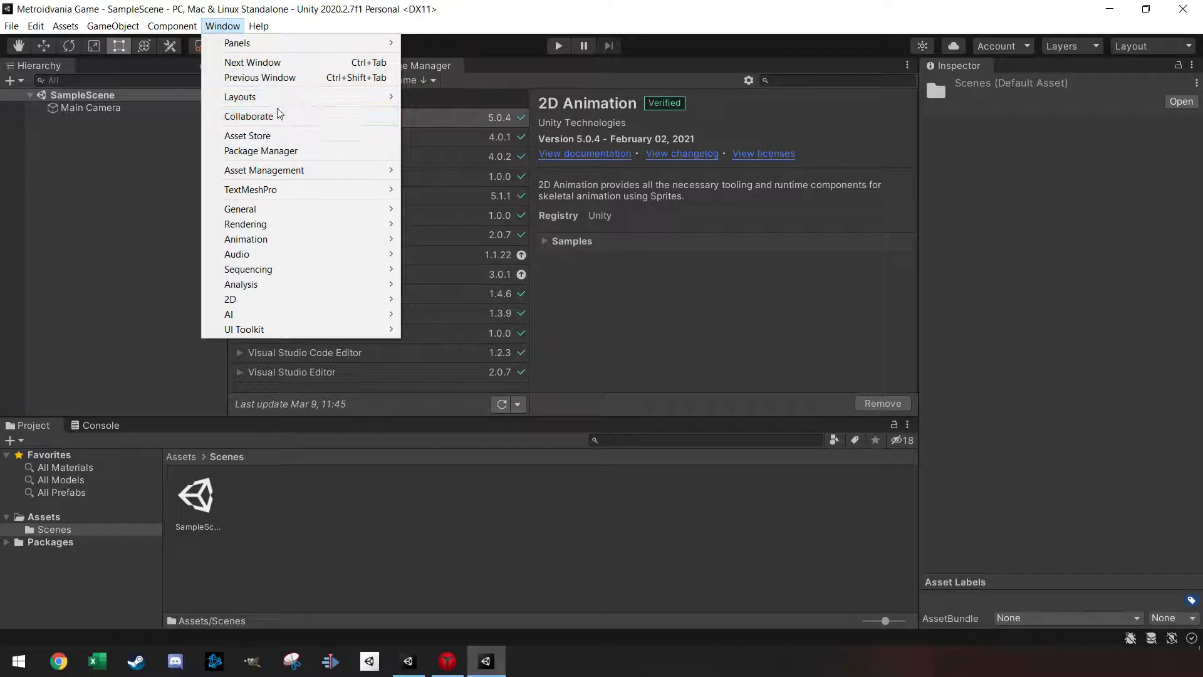
{"action": "left_click", "coordinate": [261, 135]}
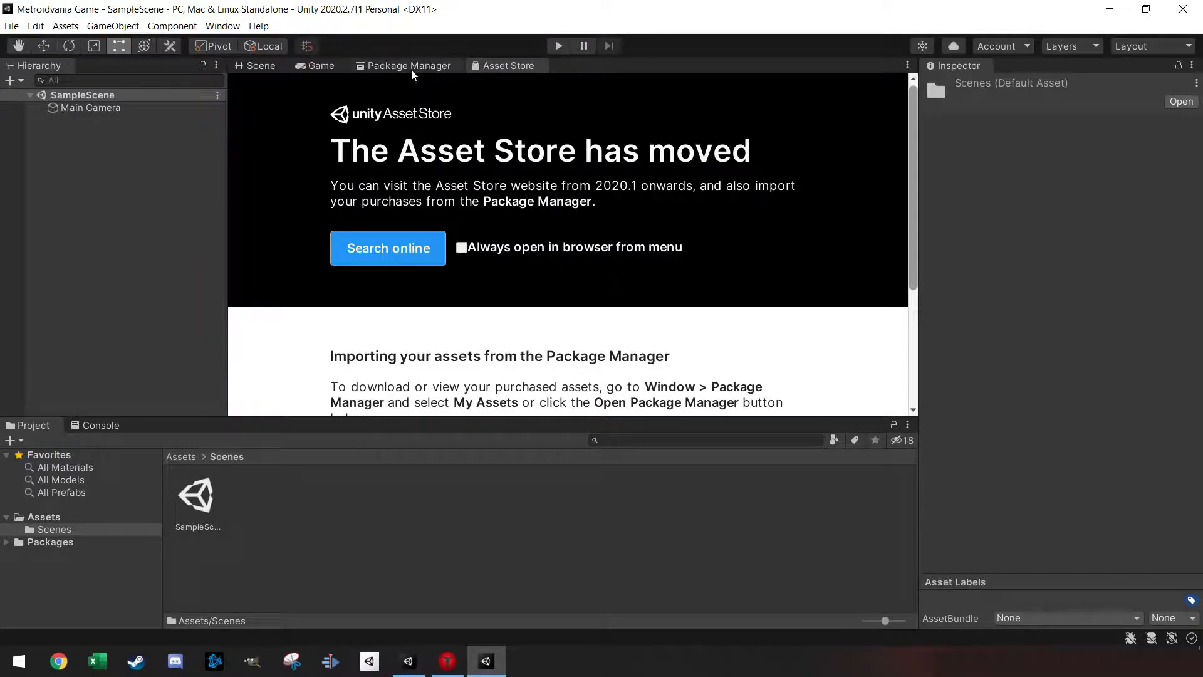
{"action": "left_click", "coordinate": [381, 69]}
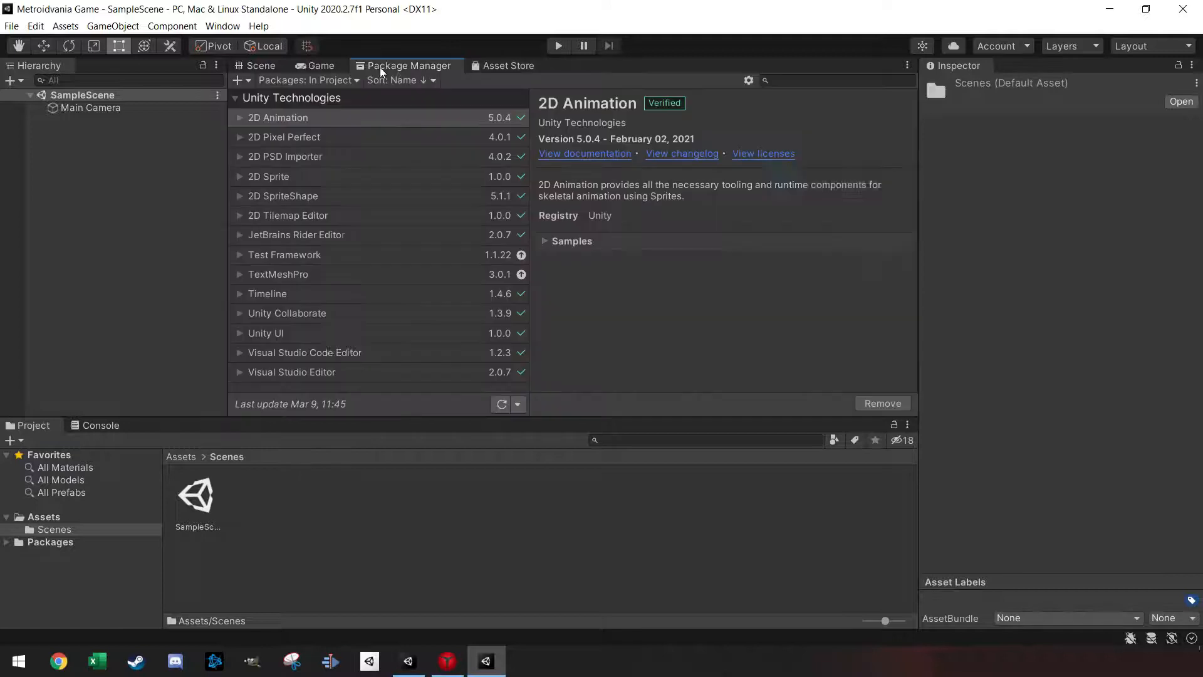
- Find the Universal RP package in the Unity Registry and install it
{"action": "left_click", "coordinate": [332, 82]}
{"action": "left_click", "coordinate": [319, 95]}
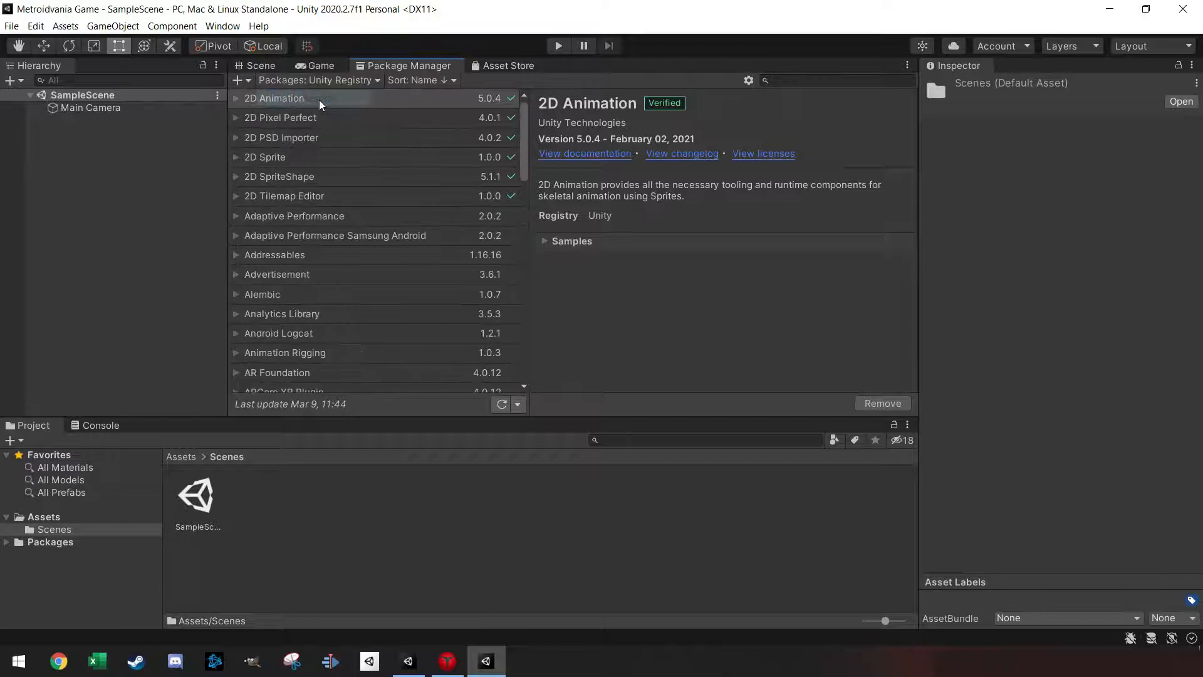
{"action": "left_click", "coordinate": [803, 82]}
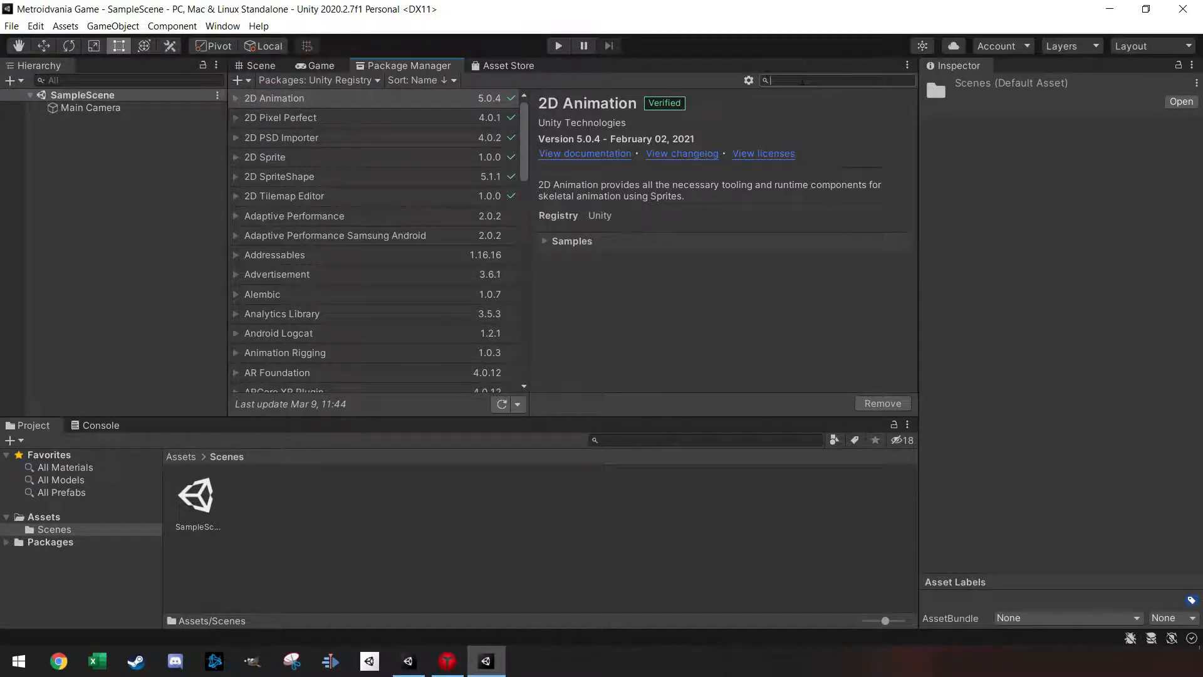
{"action": "type", "text": "univ"}
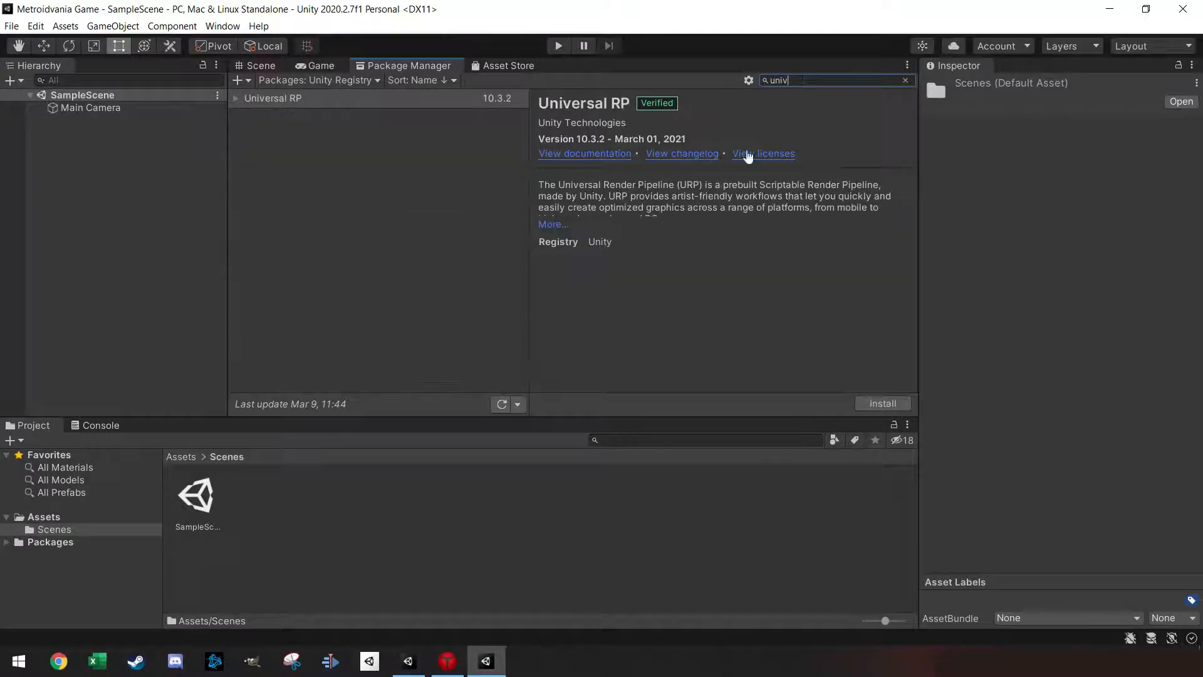
{"action": "left_click", "coordinate": [880, 404]}
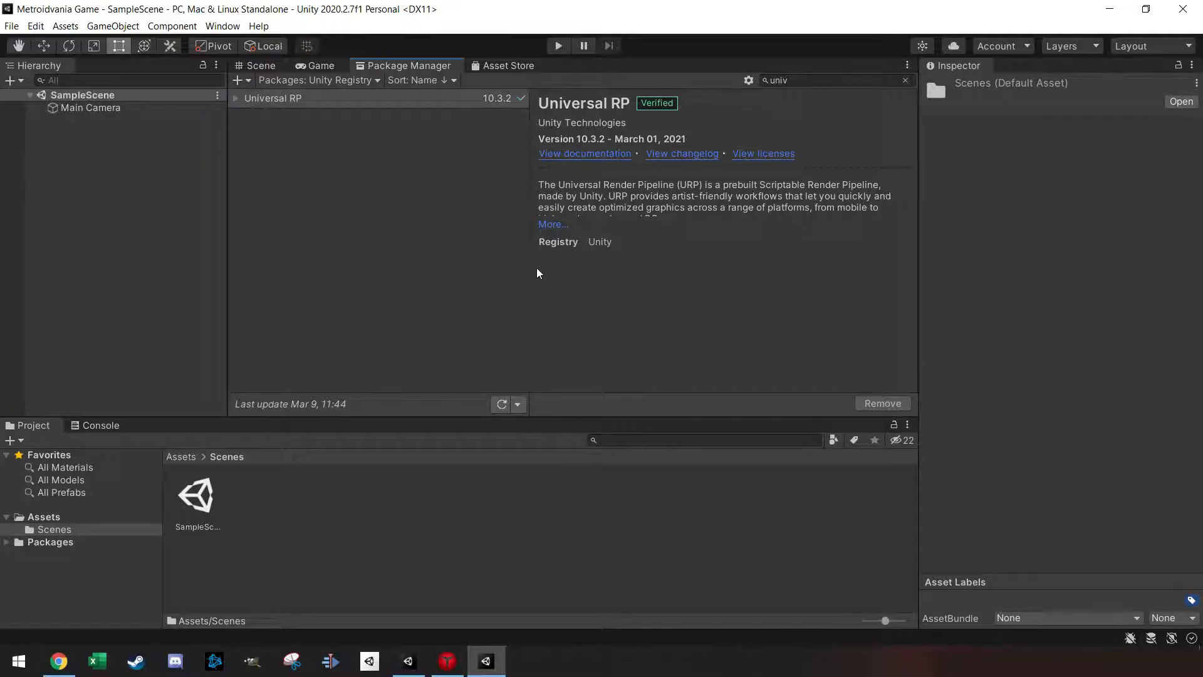
- Show project assets as a list, dock the Console beside the Project window, and resize both to a narrow Project area and wide Console
{"action": "left_click_drag", "start_coordinate": [890, 622], "coordinate": [867, 621]}
{"action": "left_click_drag", "start_coordinate": [87, 428], "coordinate": [262, 457]}
{"action": "left_click_drag", "start_coordinate": [33, 331], "coordinate": [748, 500]}
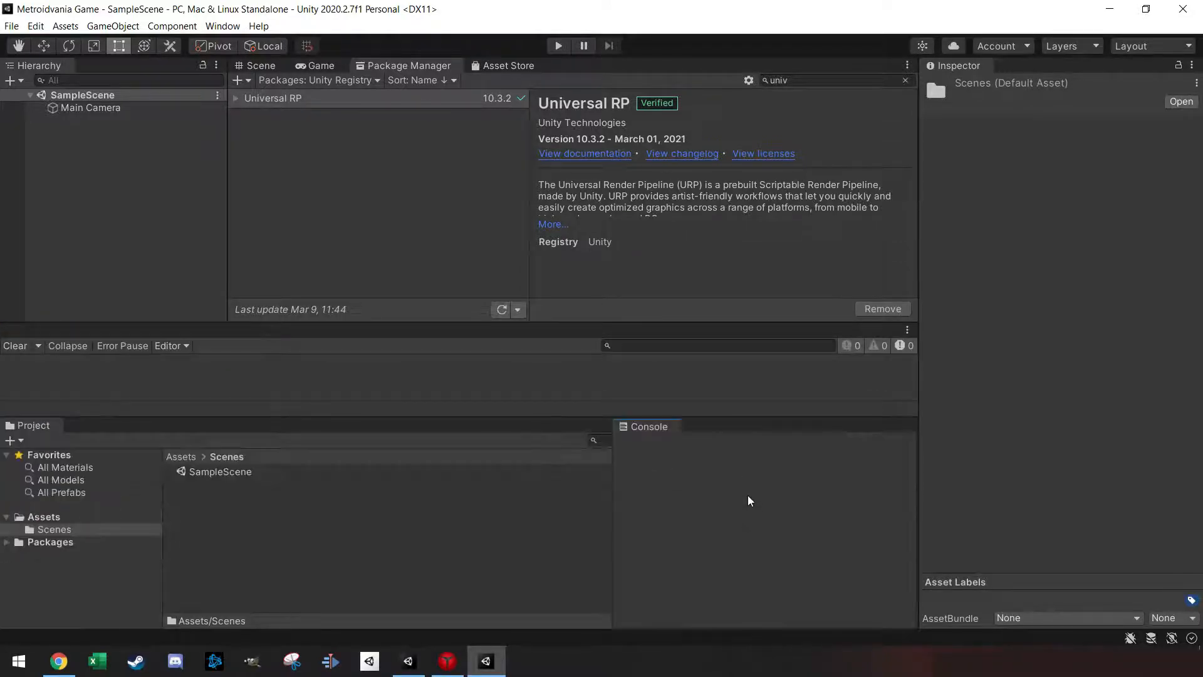
{"action": "left_click_drag", "start_coordinate": [613, 453], "coordinate": [312, 454]}
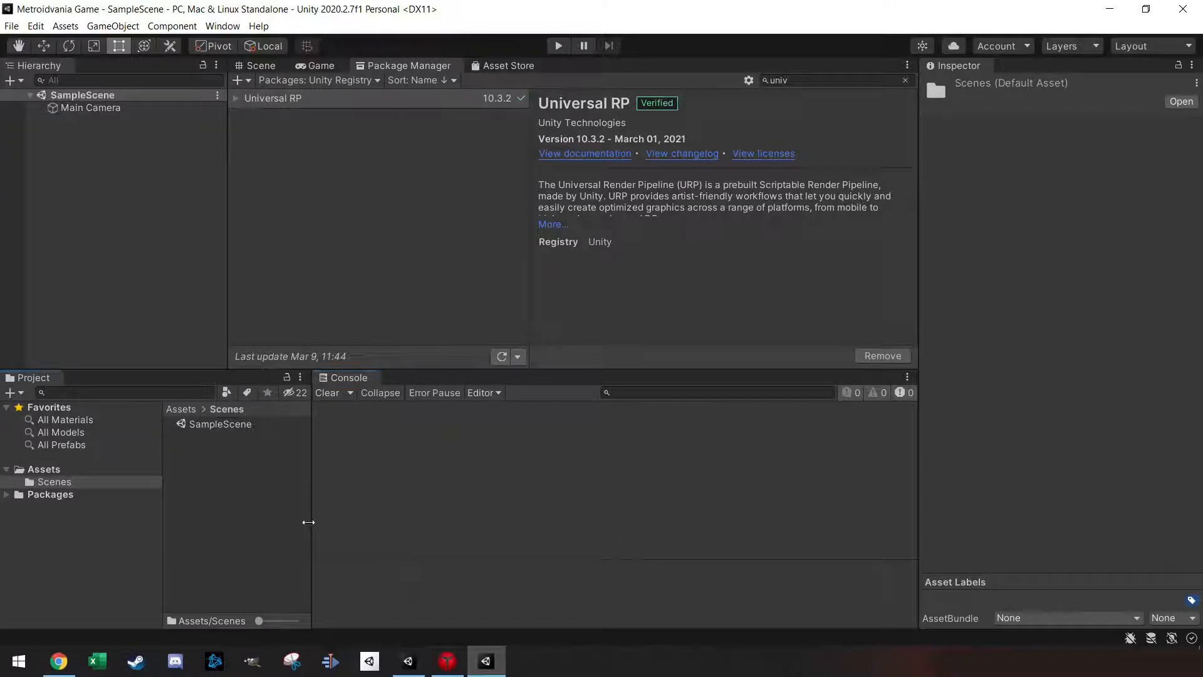
{"action": "left_click_drag", "start_coordinate": [308, 524], "coordinate": [299, 524]}
{"action": "left_click_drag", "start_coordinate": [438, 370], "coordinate": [442, 415]}
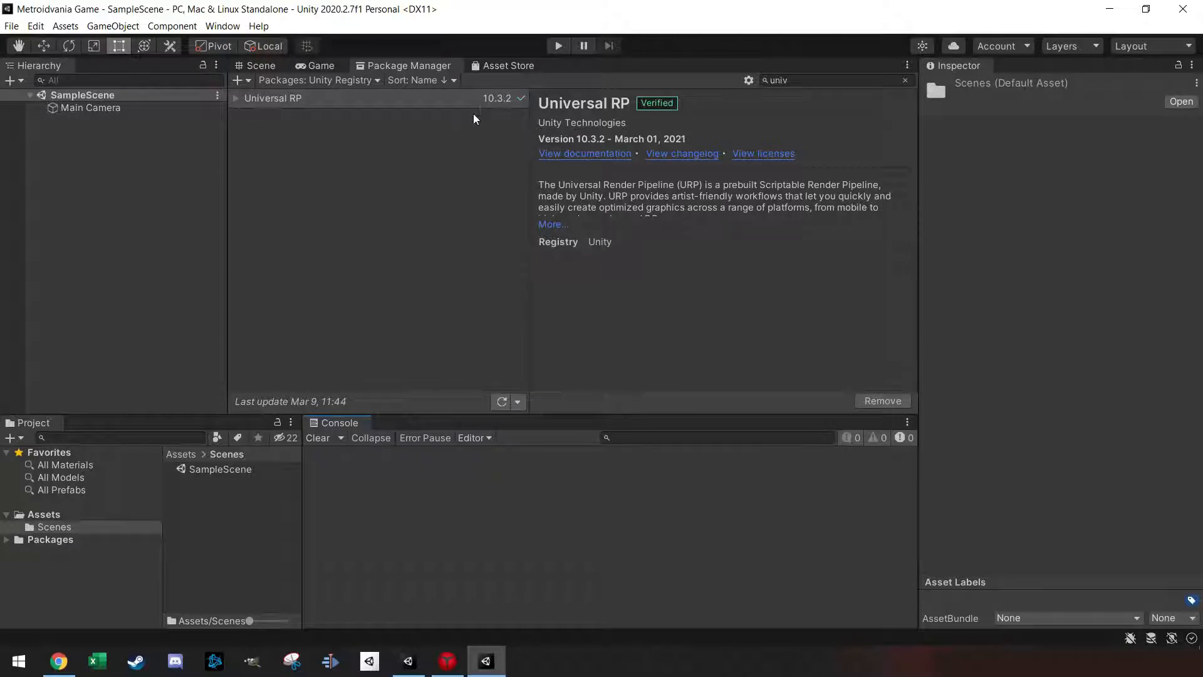
- Find the Cinemachine package in the Unity Registry and install it
{"action": "left_click", "coordinate": [778, 80]}
{"action": "type", "text": "cina"}
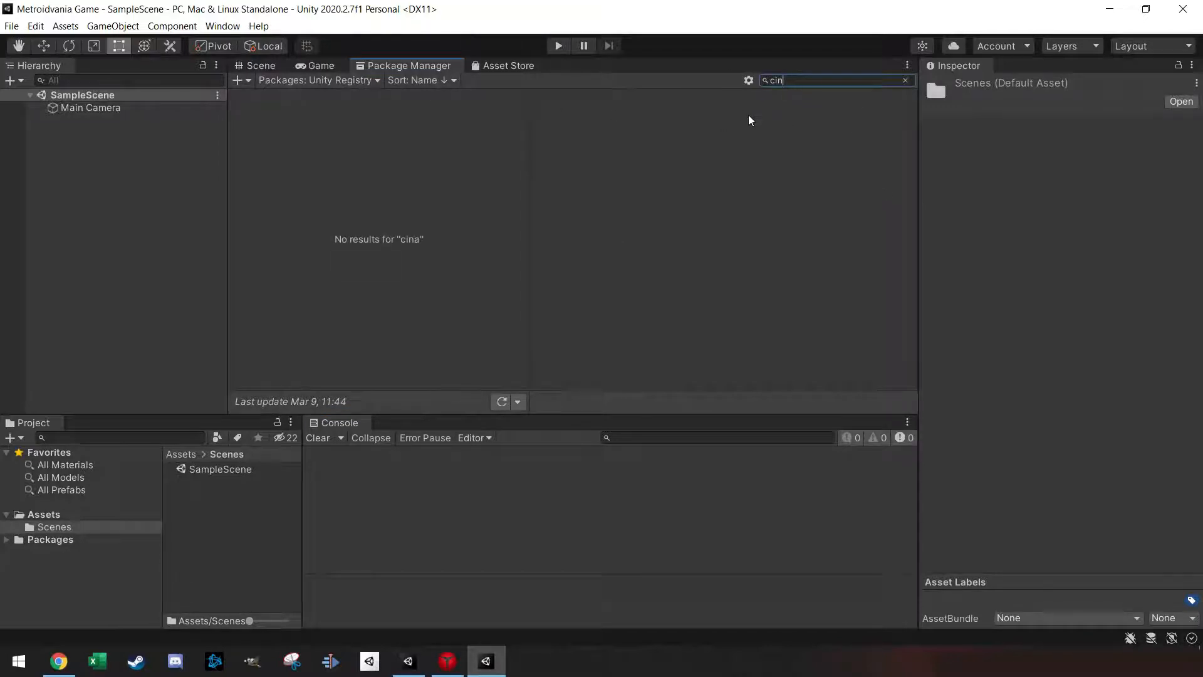
{"action": "left_click", "coordinate": [407, 103]}
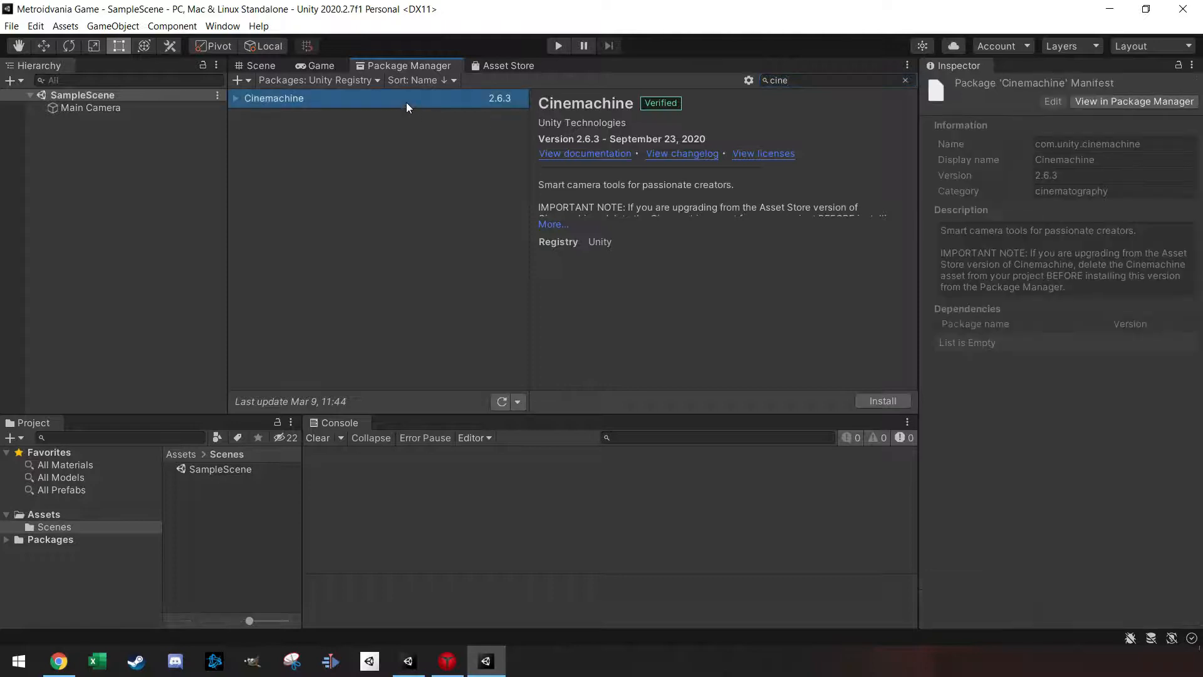
{"action": "left_click", "coordinate": [884, 400]}
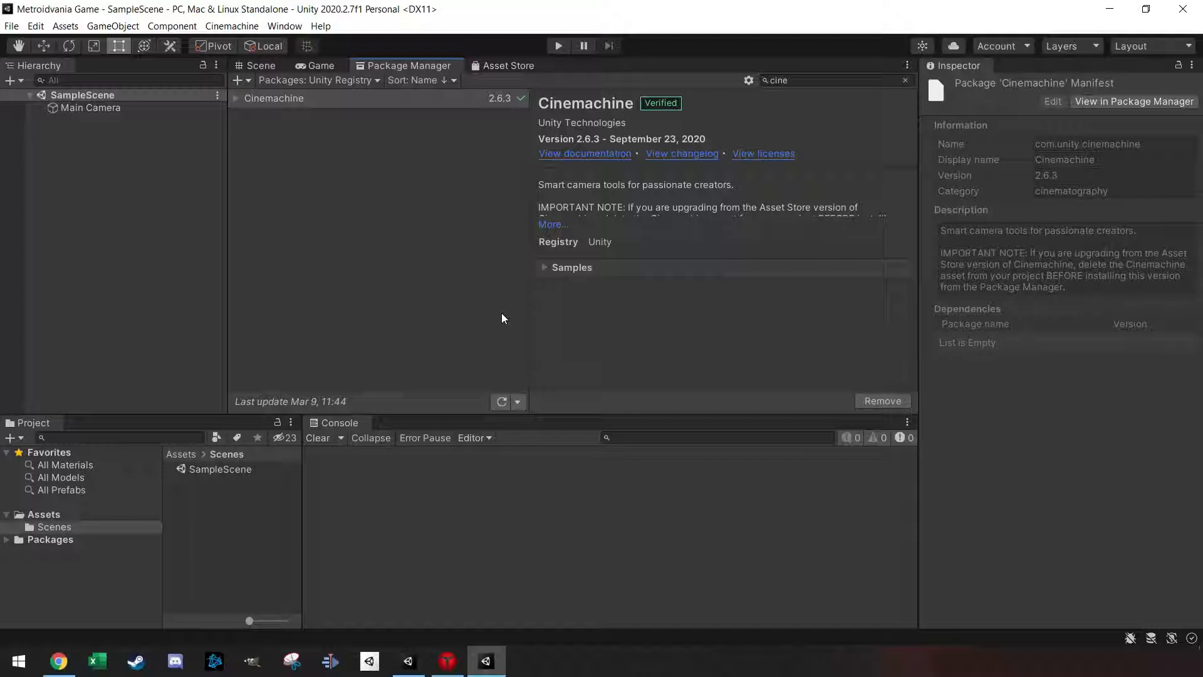
- Switch the package source to My Assets and select the Warped Caves package
{"action": "left_click", "coordinate": [333, 81]}
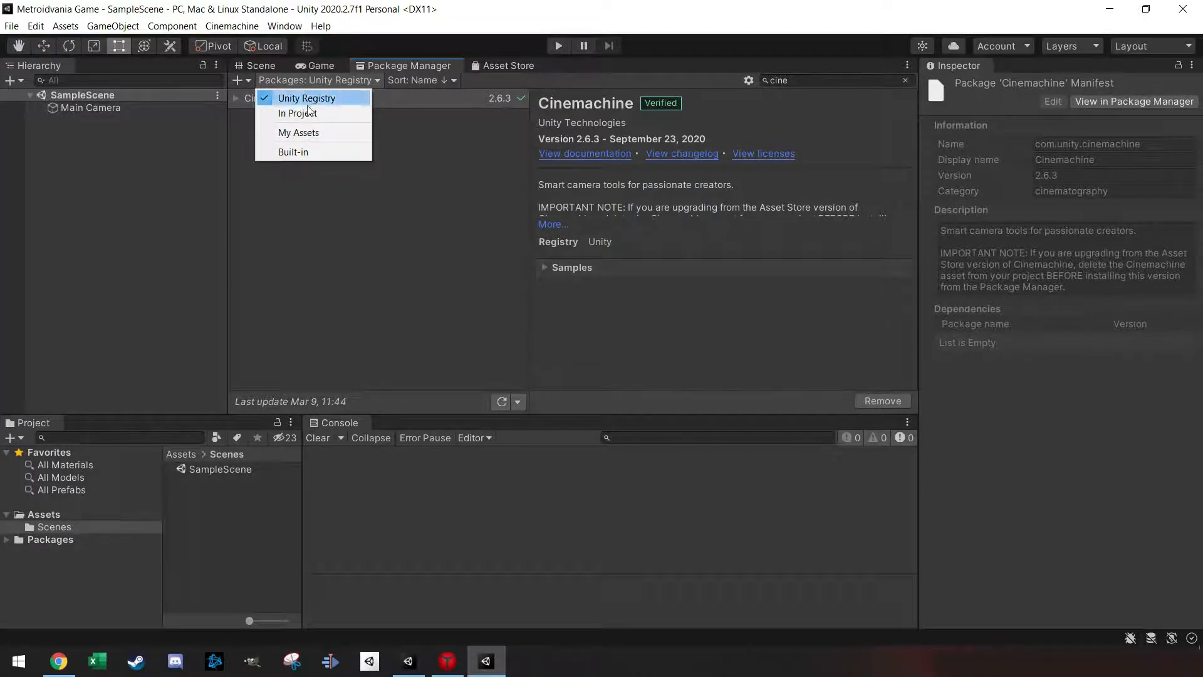
{"action": "left_click", "coordinate": [314, 133]}
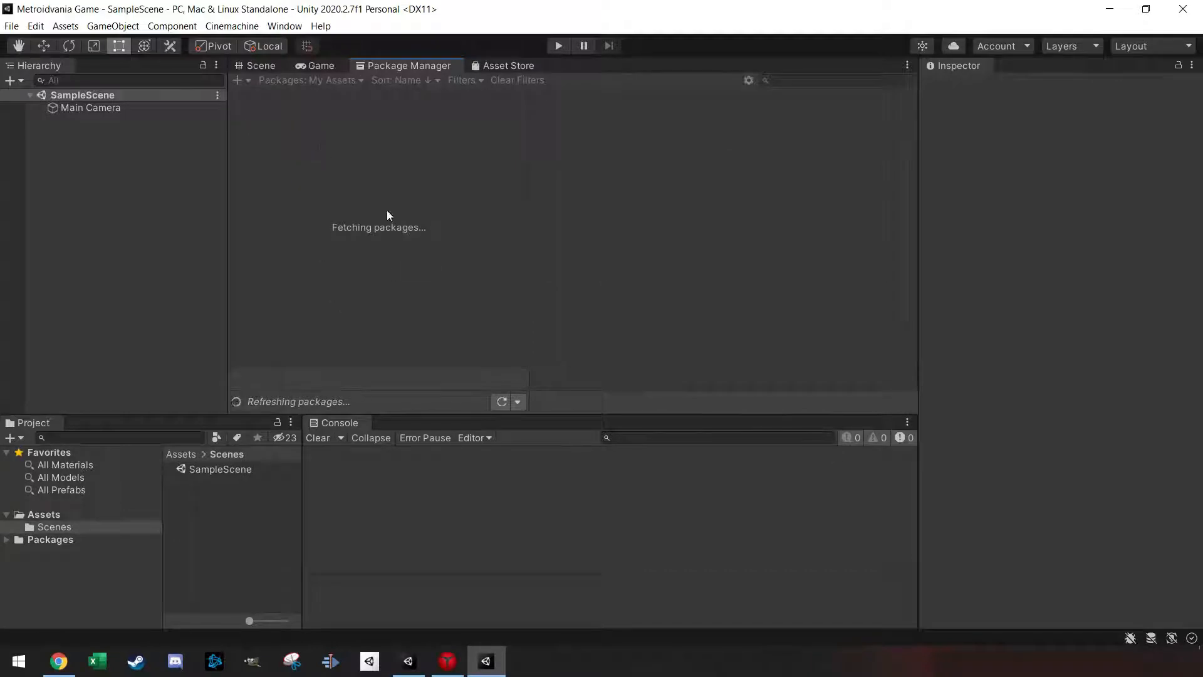
{"action": "scroll", "coordinate": [332, 251], "scroll_direction": "down", "scroll_amount": 3}
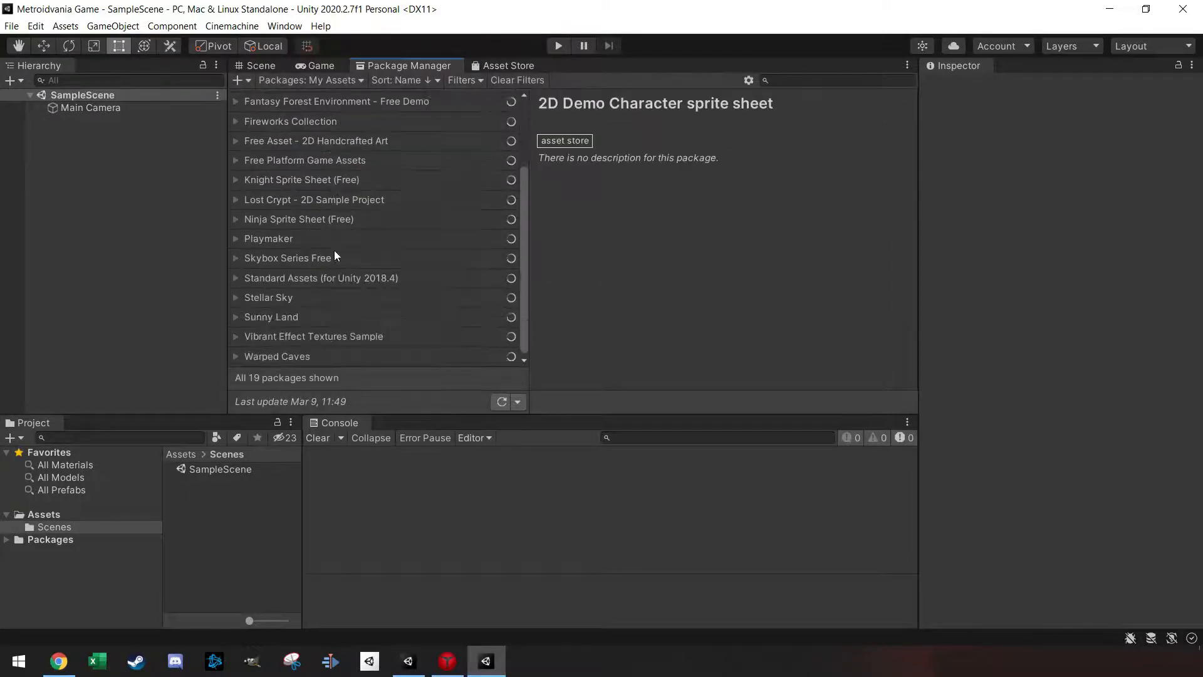
{"action": "left_click", "coordinate": [316, 356]}
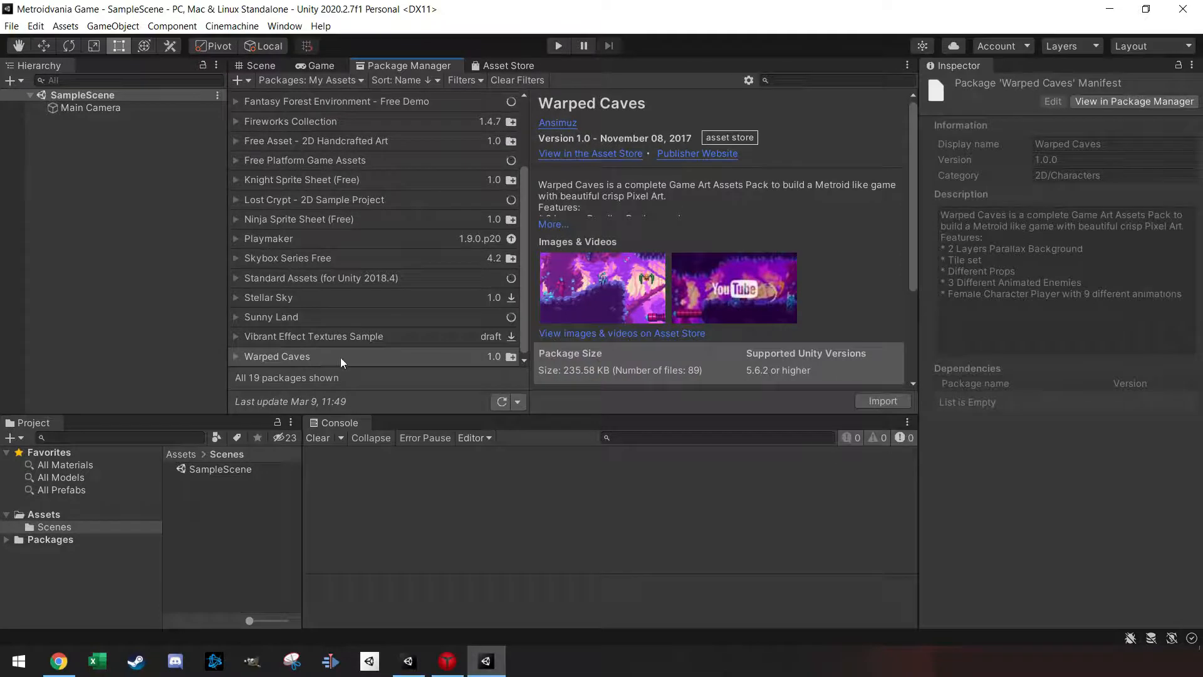
- Switch to the Chrome browser and view the second and third preview images on the Warped Caves Asset Store page
{"action": "key", "text": "alt+Tab"}
{"action": "double_click", "coordinate": [548, 42]}
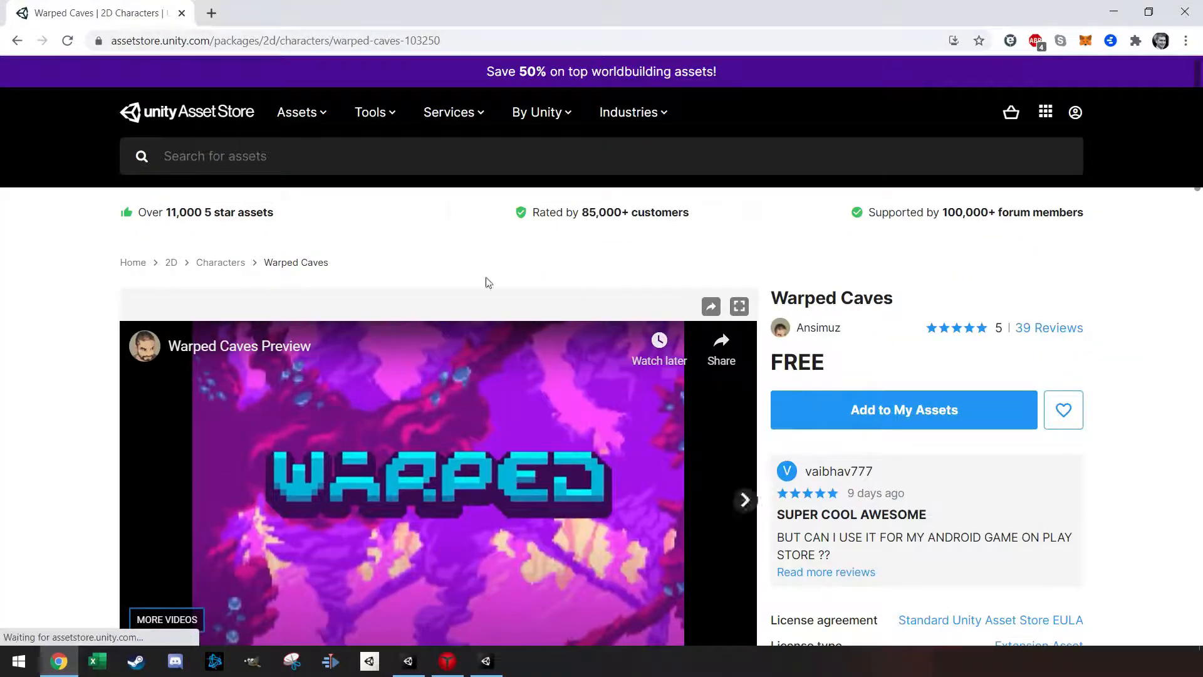
{"action": "scroll", "coordinate": [91, 314], "scroll_direction": "down", "scroll_amount": 4}
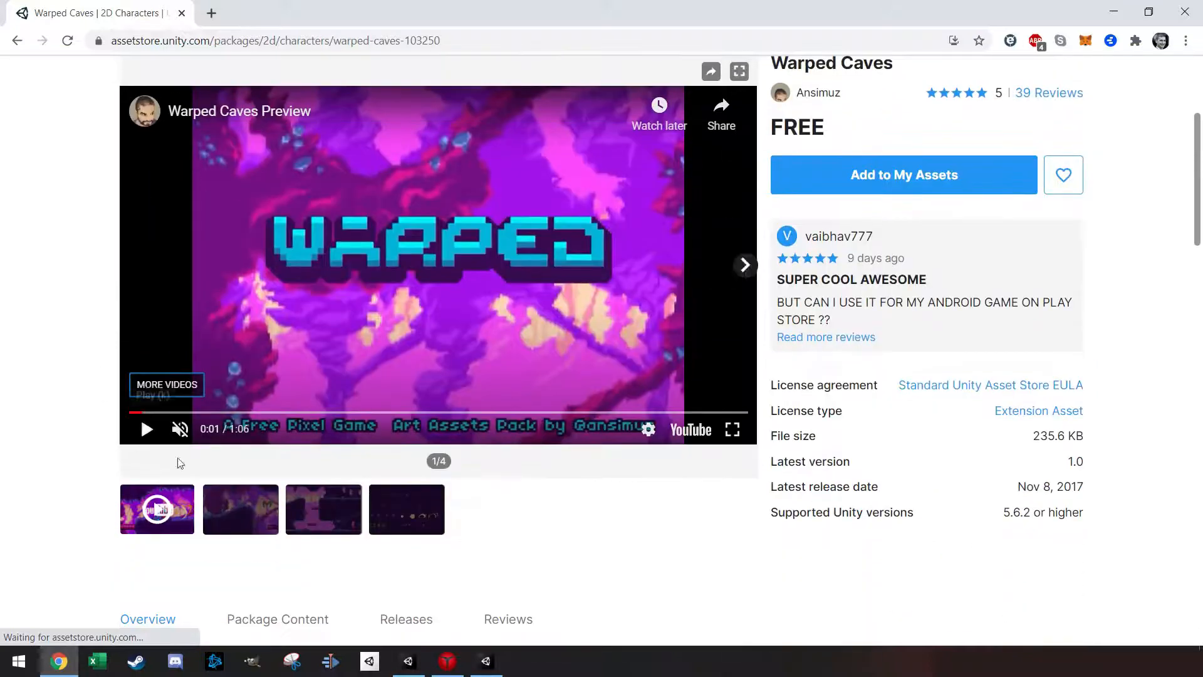
{"action": "left_click", "coordinate": [247, 513]}
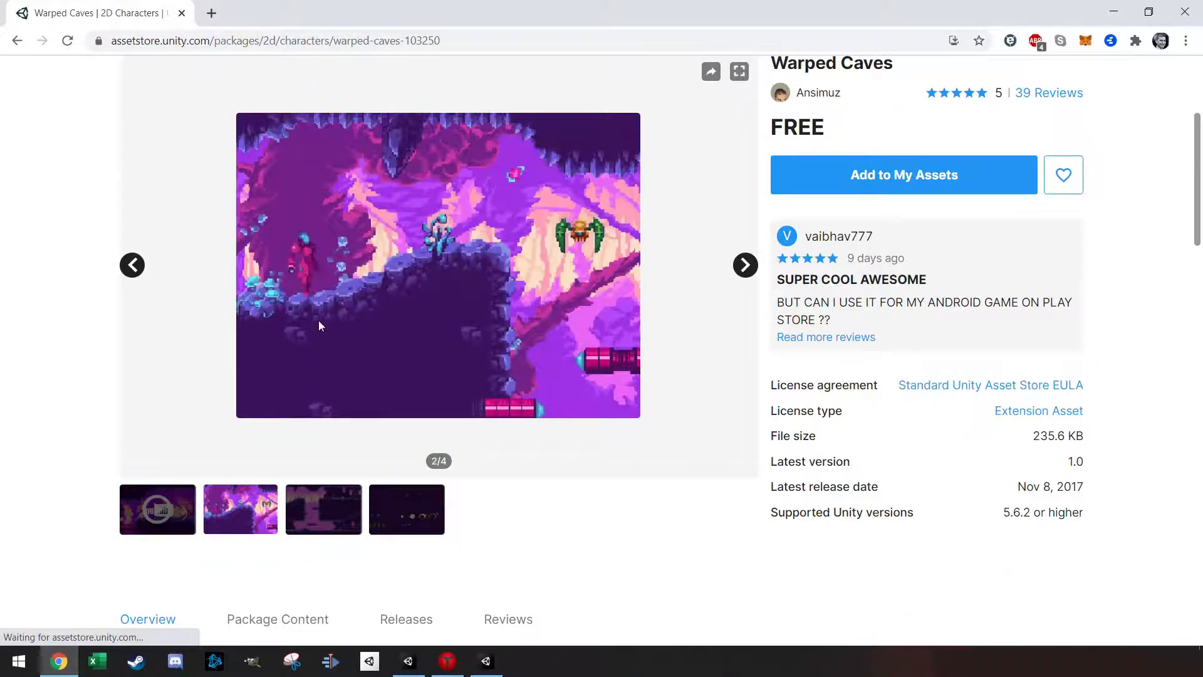
{"action": "left_click", "coordinate": [326, 509]}
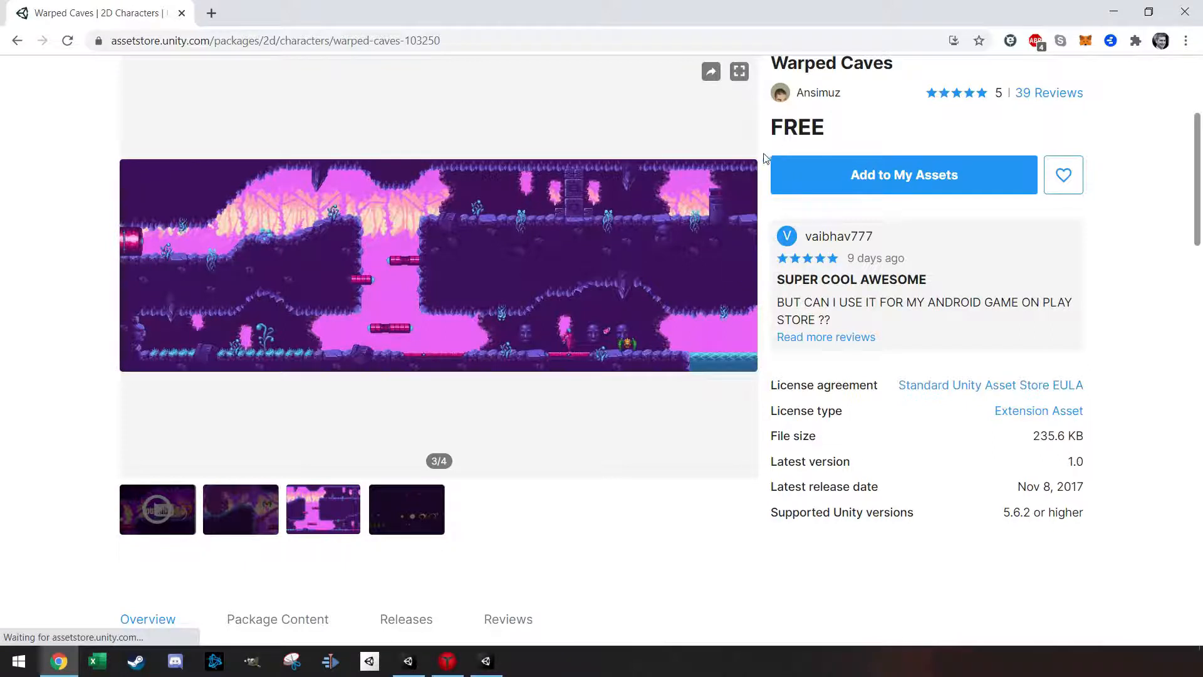
- Return to the Unity editor and import all contents of the Warped Caves package into the project
{"action": "left_click", "coordinate": [1114, 12]}
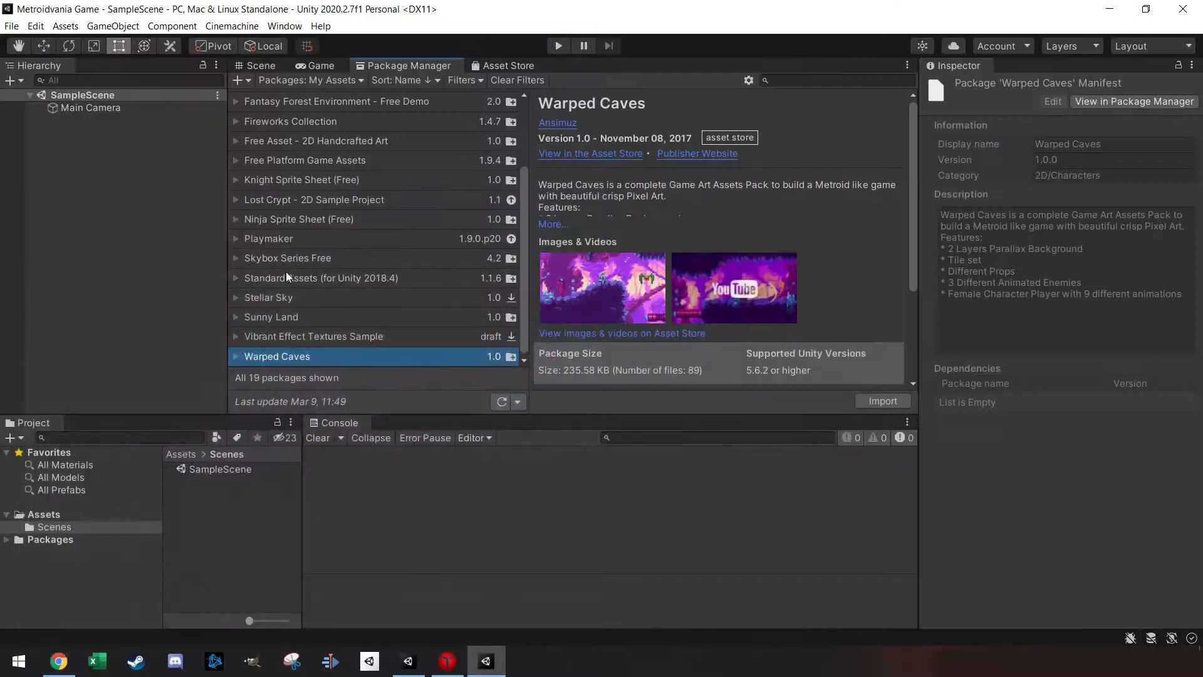
{"action": "left_click", "coordinate": [882, 401]}
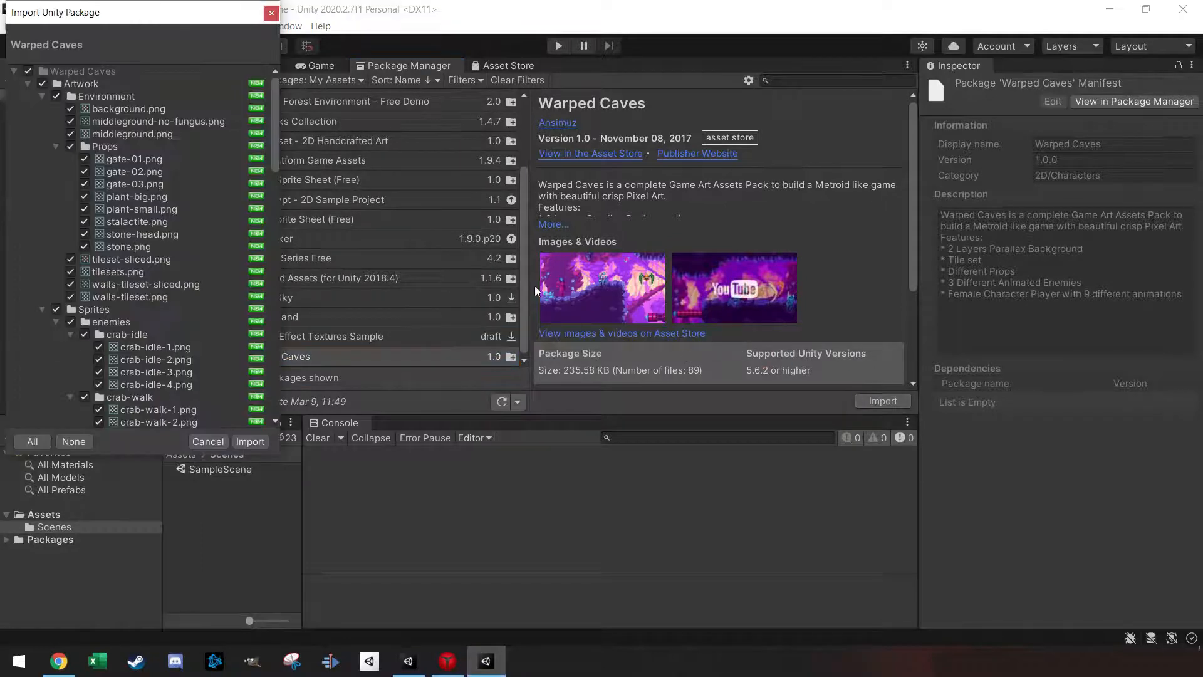
{"action": "left_click", "coordinate": [250, 441]}
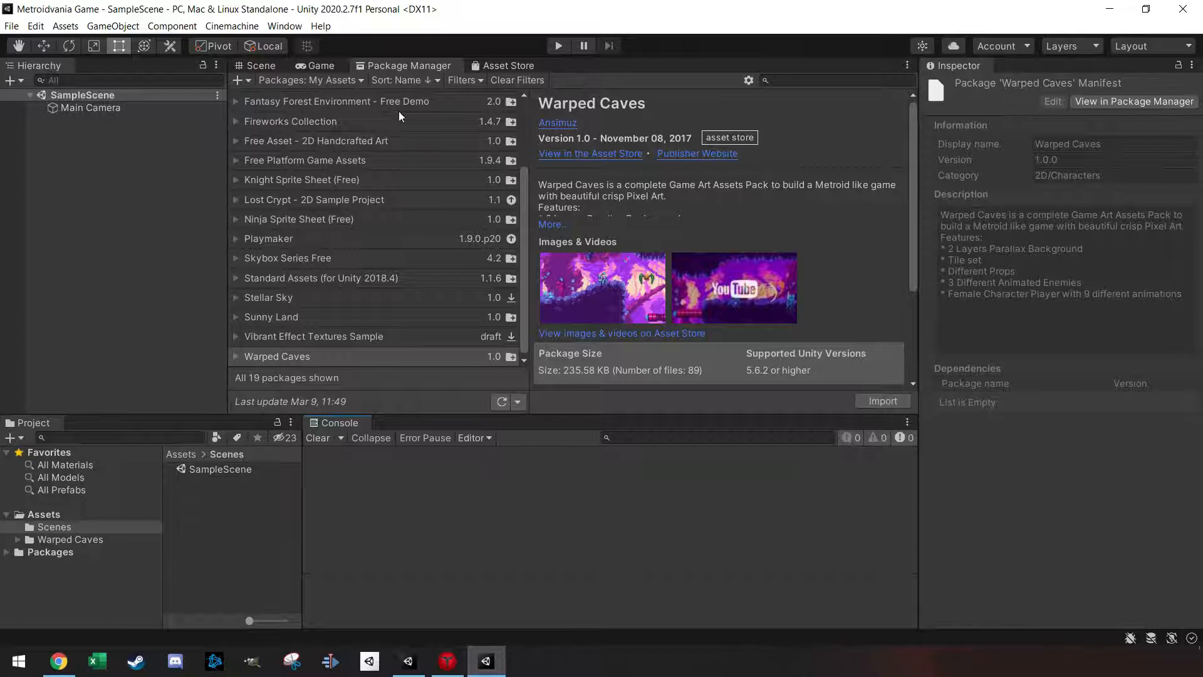
- Return to the Scene view and create a folder named URP inside Assets
{"action": "left_click", "coordinate": [261, 65]}
{"action": "scroll", "coordinate": [483, 188], "scroll_direction": "down", "scroll_amount": 5}
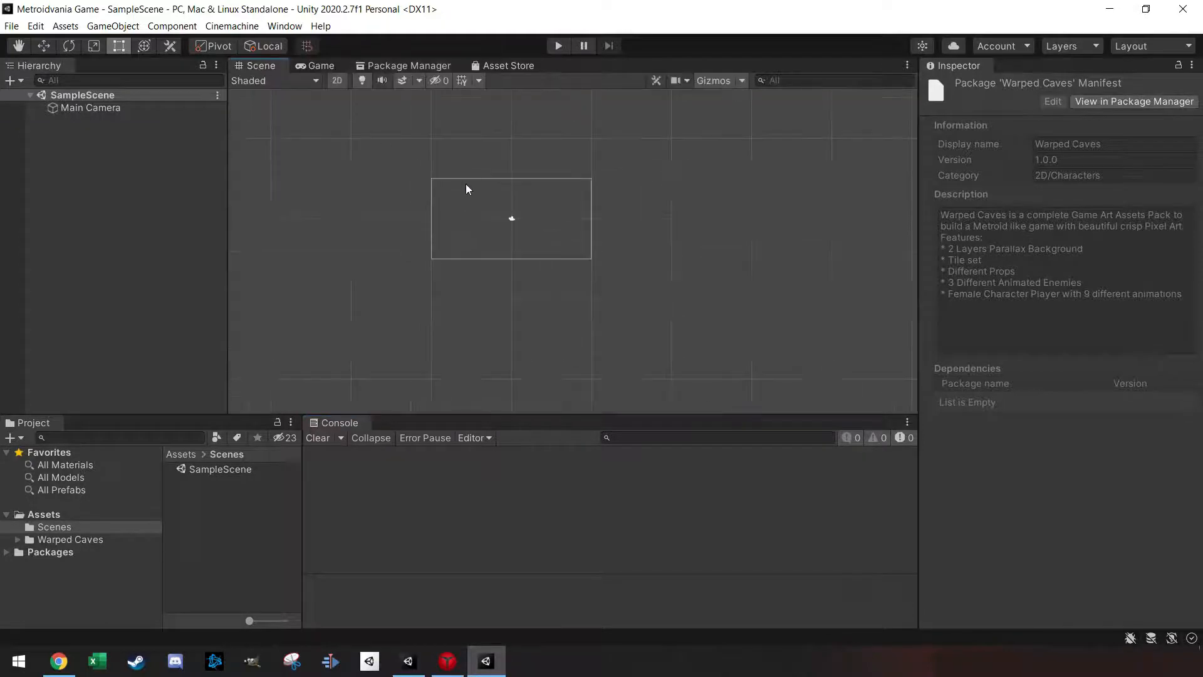
{"action": "left_click_drag", "start_coordinate": [489, 162], "coordinate": [530, 200]}
{"action": "key", "text": "t"}
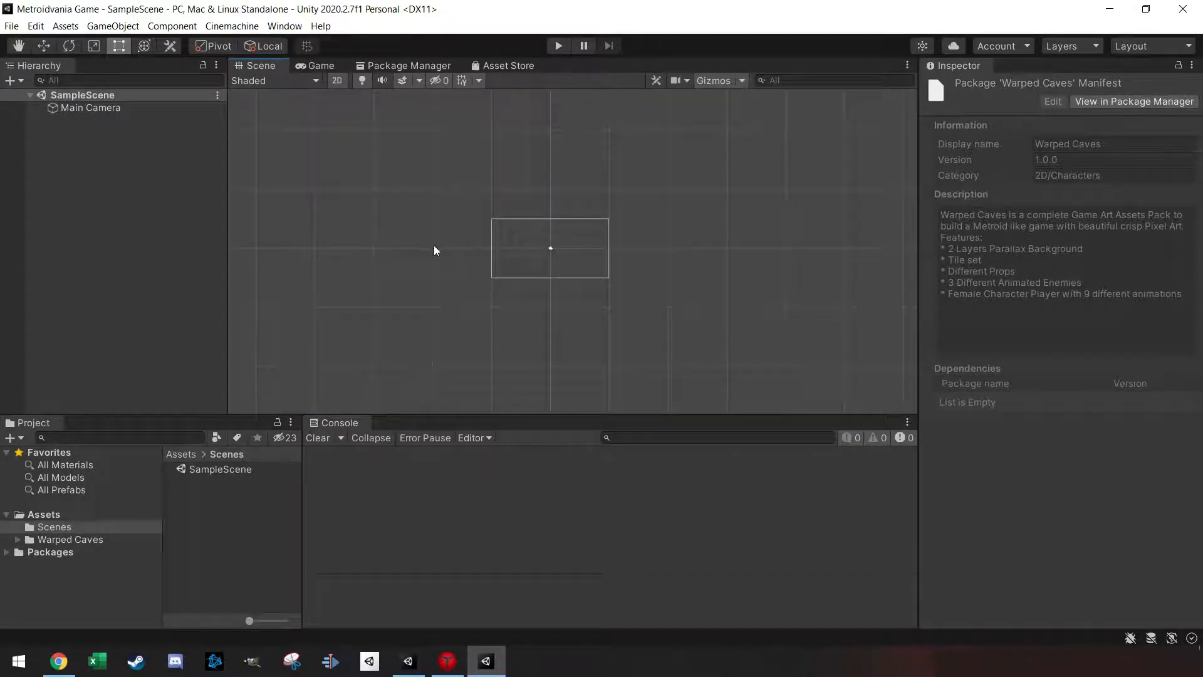
{"action": "right_click", "coordinate": [51, 517]}
{"action": "mouse_move", "coordinate": [199, 161]}
{"action": "left_click", "coordinate": [346, 58]}
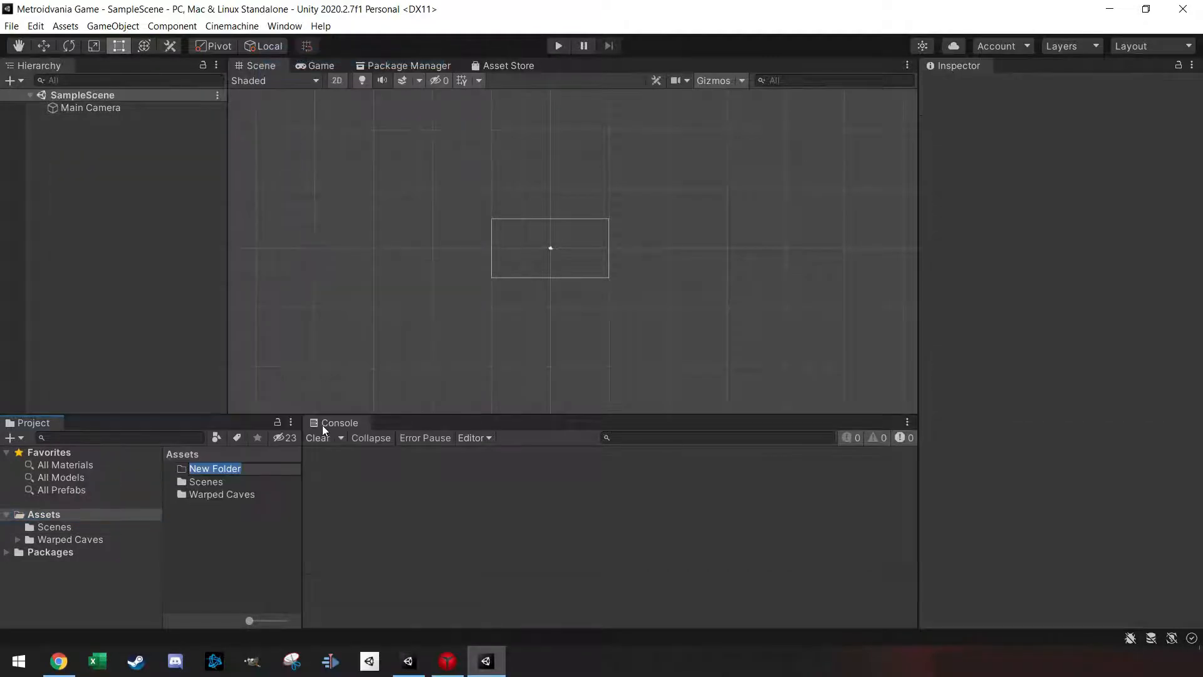
{"action": "type", "text": "URP"}
{"action": "key", "text": "Return"}
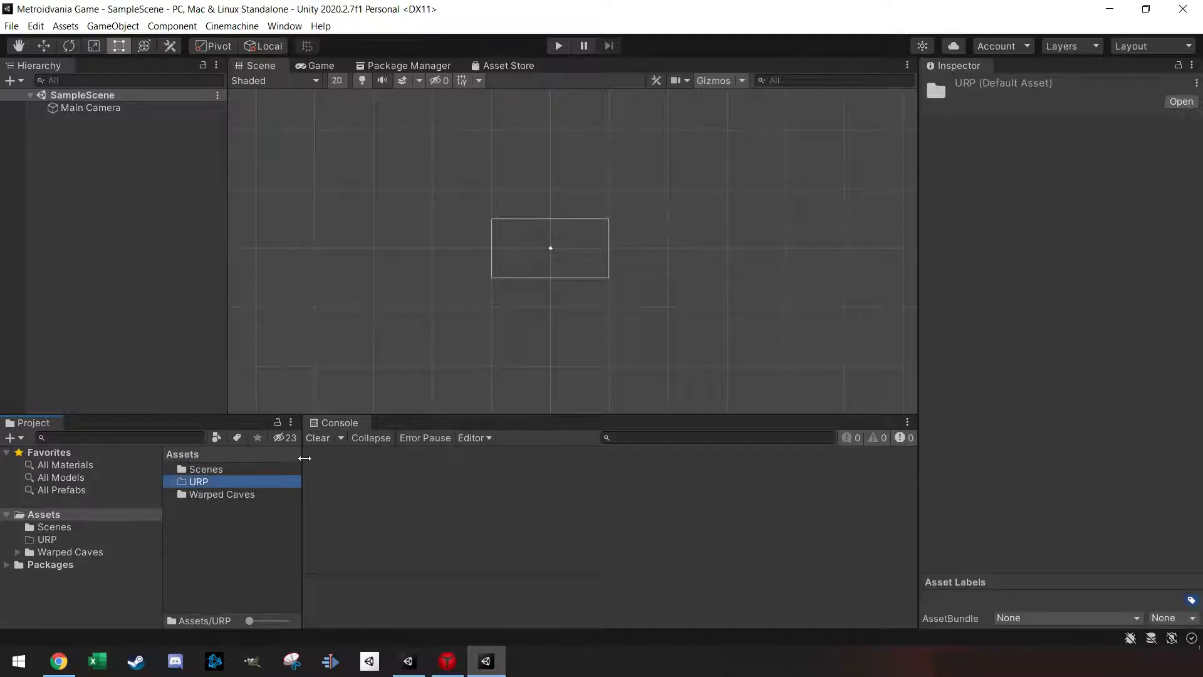
- Create a Universal Render Pipeline asset with Forward Renderer inside the URP folder and widen the Project panel
{"action": "double_click", "coordinate": [221, 481]}
{"action": "right_click", "coordinate": [233, 495]}
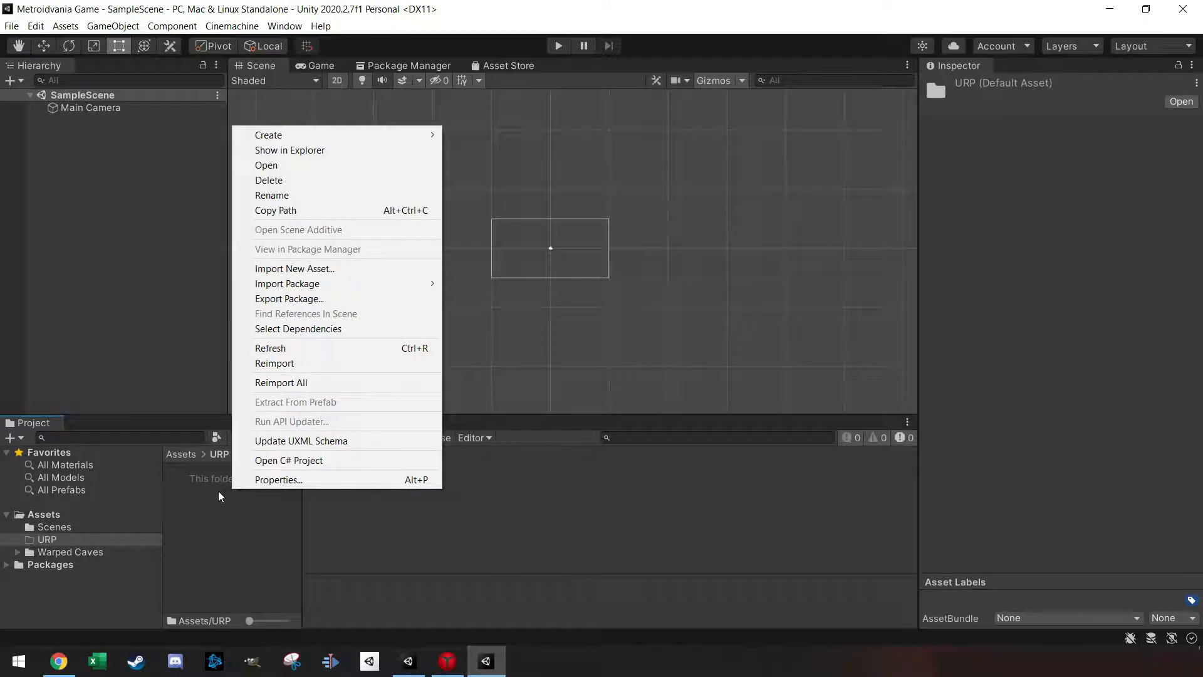
{"action": "mouse_move", "coordinate": [332, 135]}
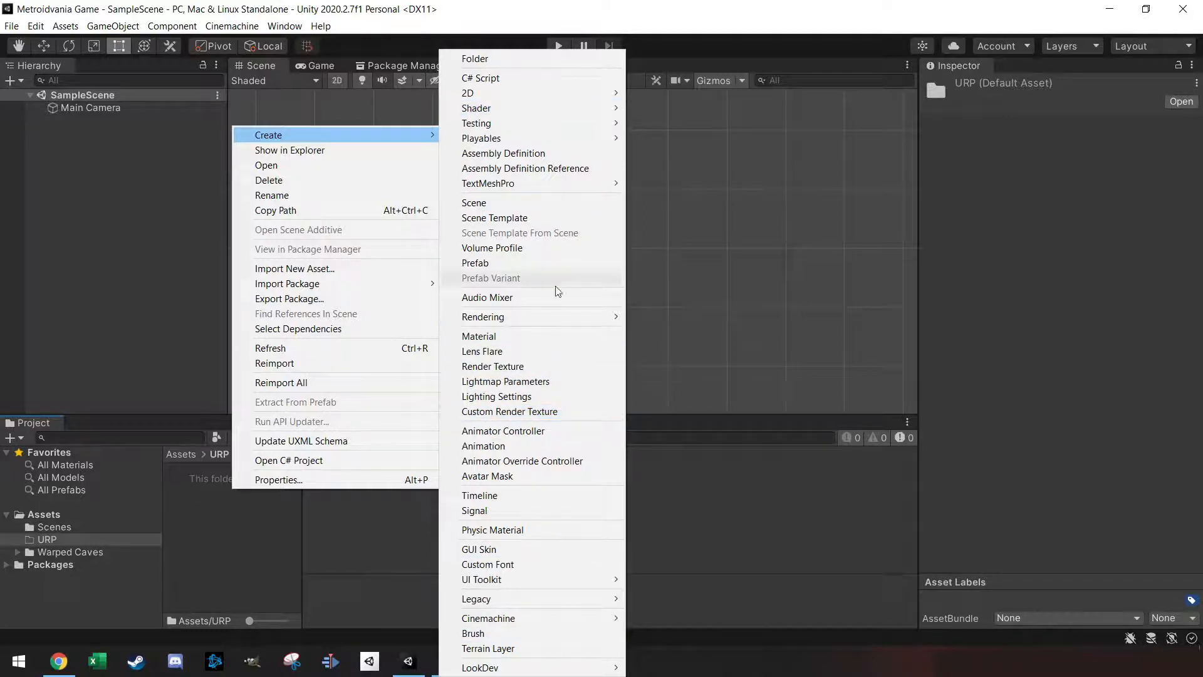
{"action": "mouse_move", "coordinate": [558, 315]}
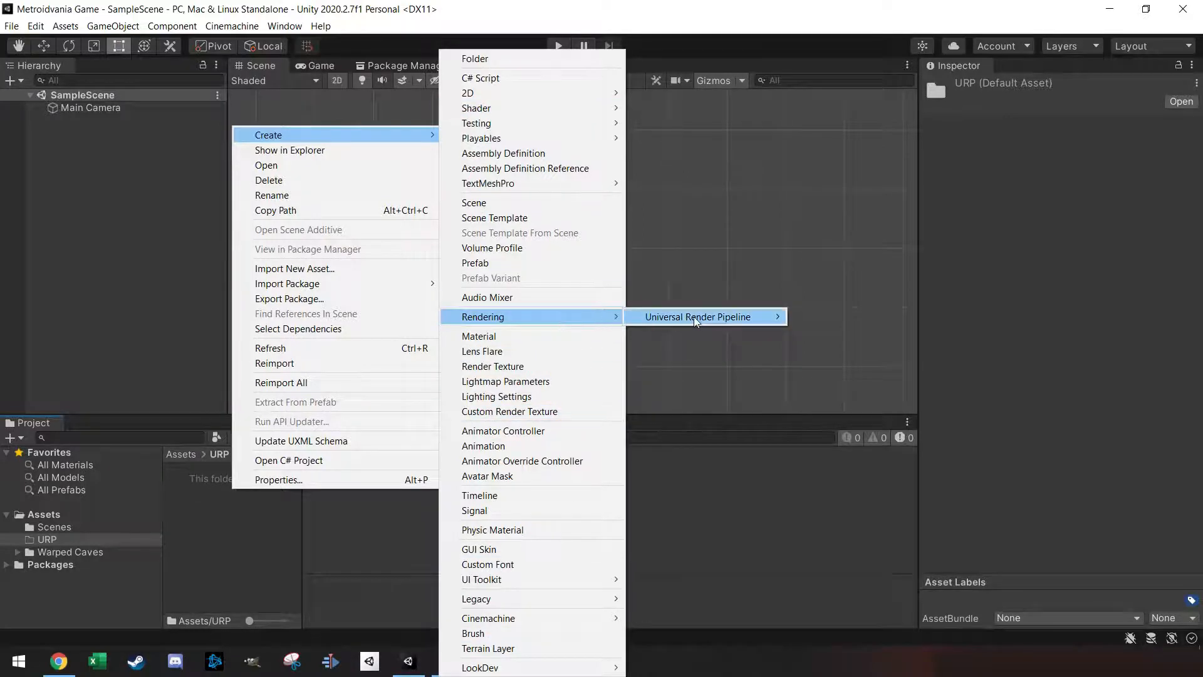
{"action": "mouse_move", "coordinate": [696, 318]}
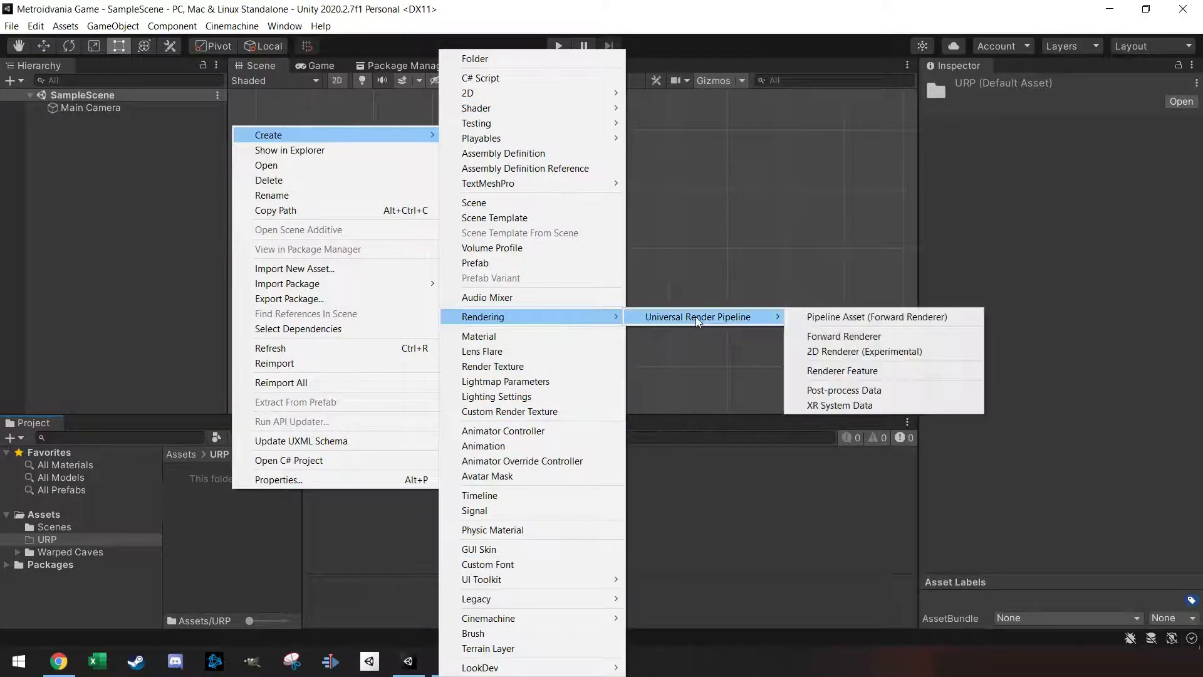
{"action": "left_click", "coordinate": [866, 318]}
{"action": "left_click_drag", "start_coordinate": [304, 489], "coordinate": [402, 490]}
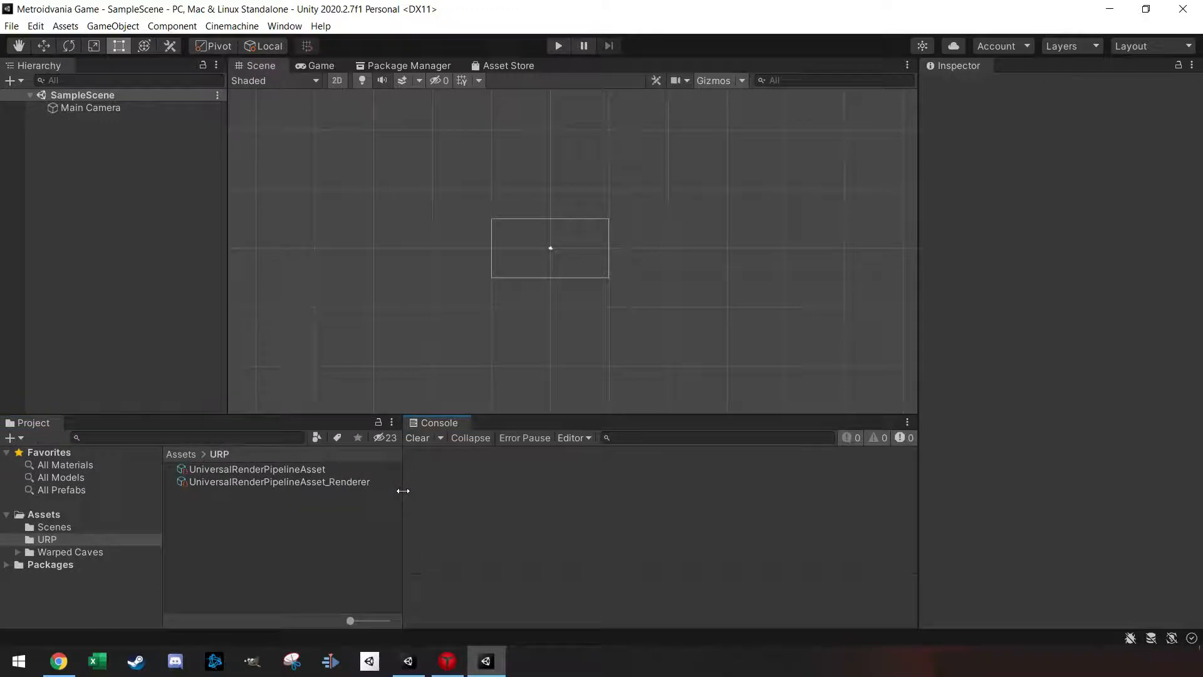
- Delete the UniversalRenderPipelineAsset_Renderer file from the URP folder and inspect the remaining pipeline asset
{"action": "left_click", "coordinate": [274, 469]}
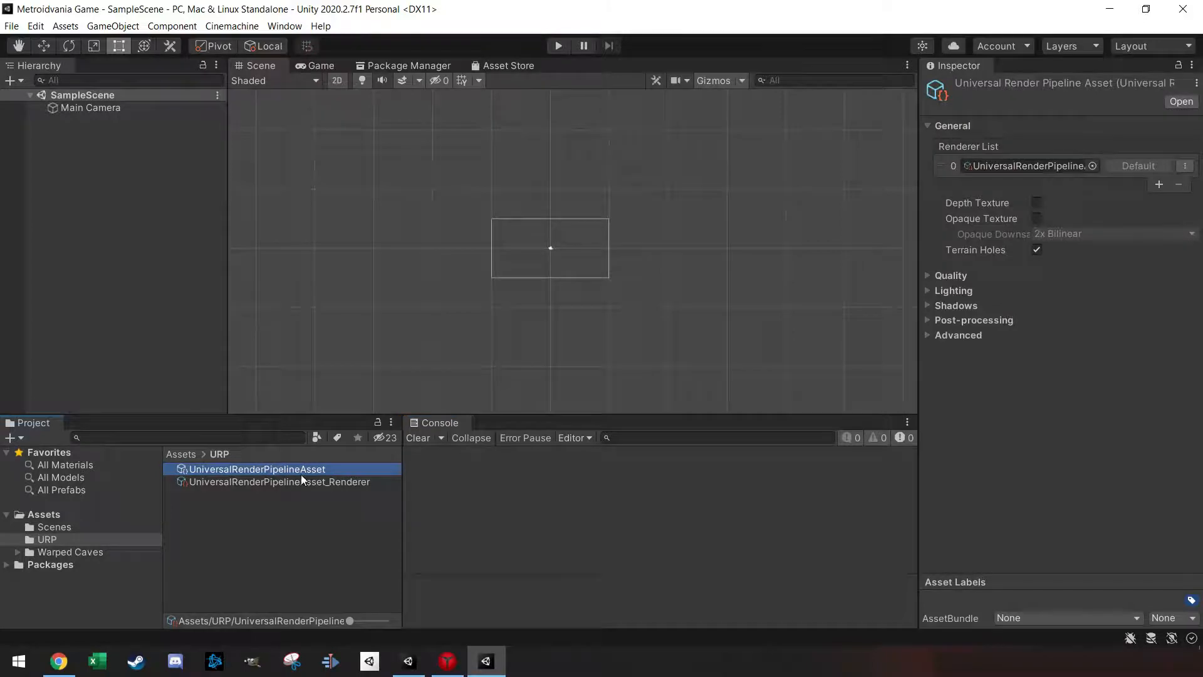
{"action": "left_click", "coordinate": [302, 482]}
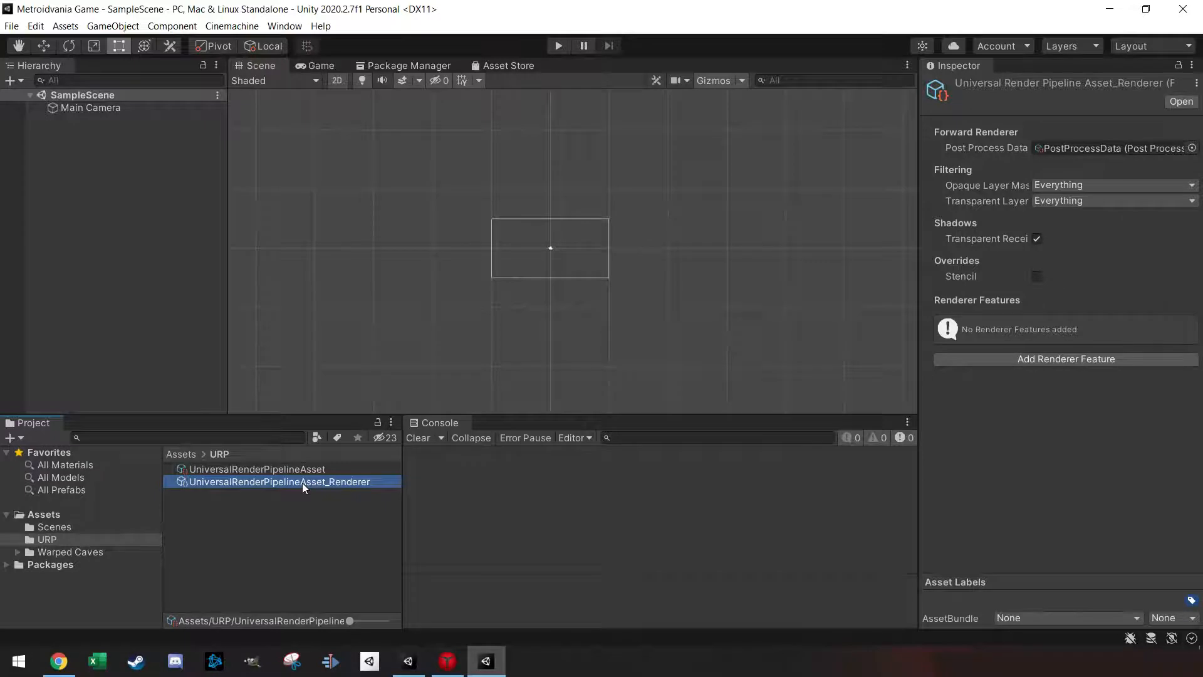
{"action": "key", "text": "Delete"}
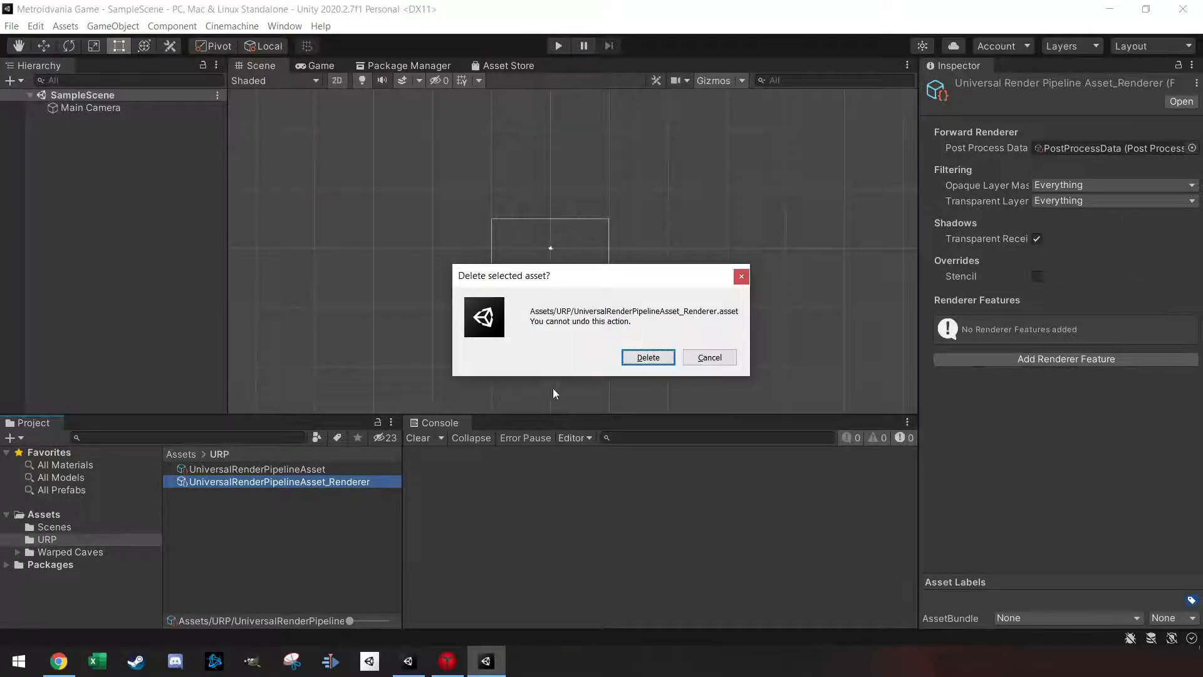
{"action": "left_click", "coordinate": [625, 361]}
{"action": "left_click", "coordinate": [304, 471]}
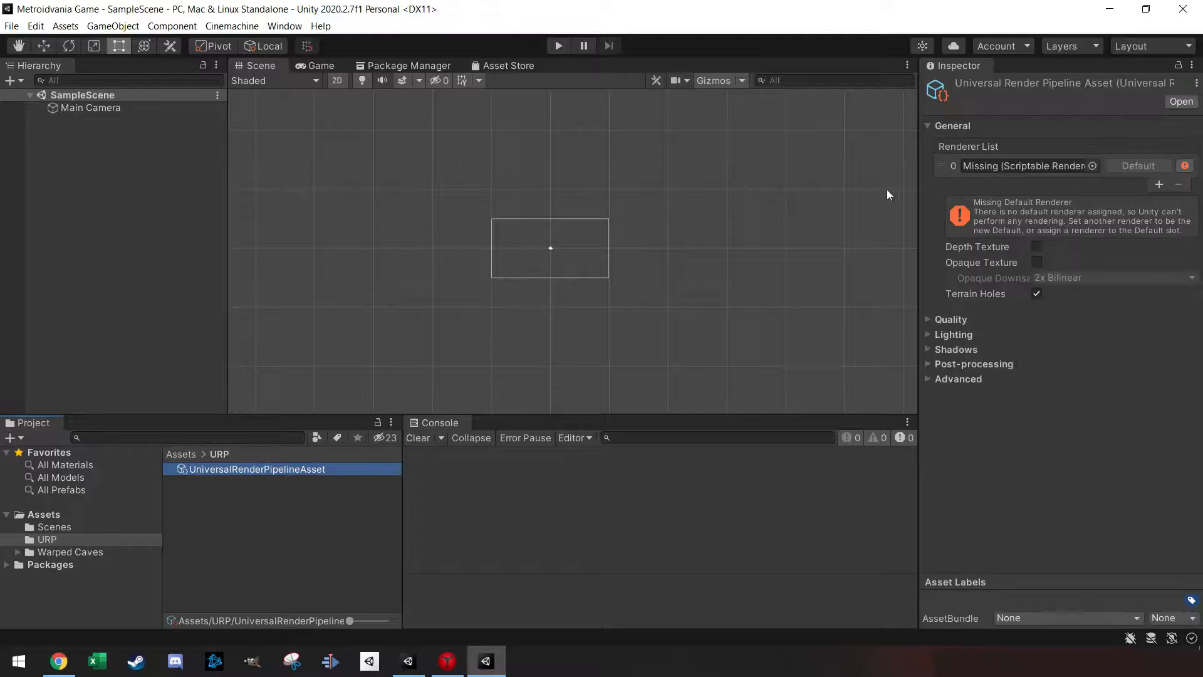
- Create a 2D Renderer (Experimental) asset in the URP folder, keeping the default name New 2D Renderer Data
{"action": "left_click", "coordinate": [287, 490]}
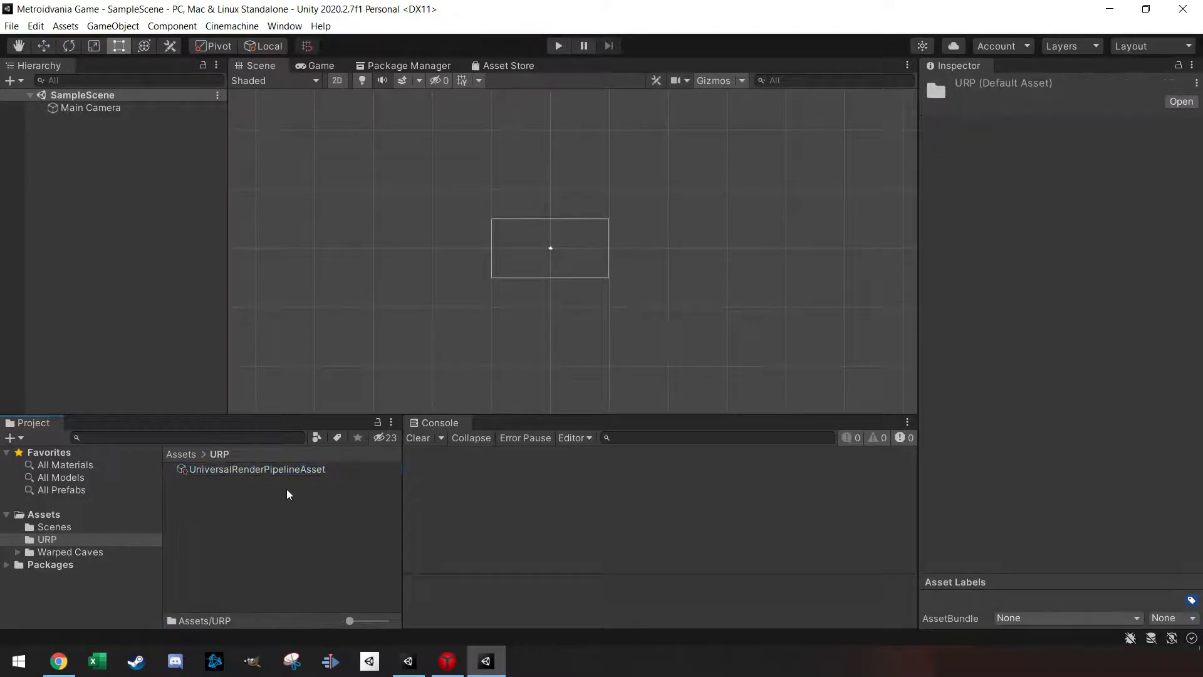
{"action": "right_click", "coordinate": [287, 489]}
{"action": "mouse_move", "coordinate": [398, 134]}
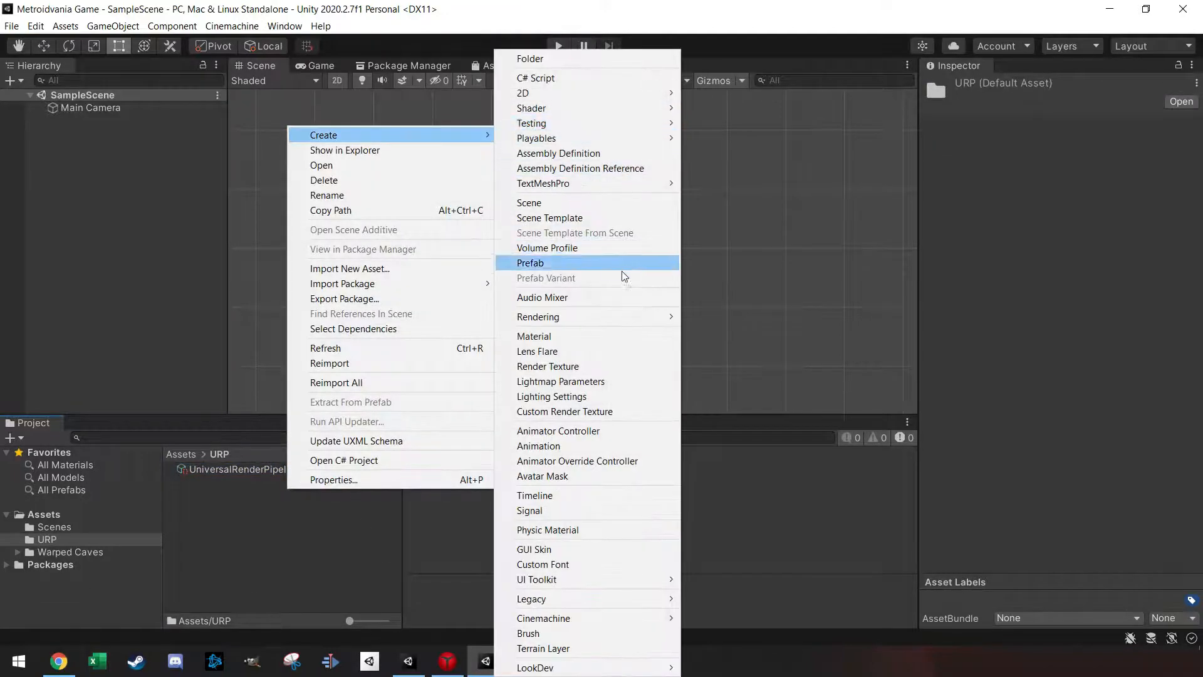
{"action": "mouse_move", "coordinate": [618, 313]}
{"action": "mouse_move", "coordinate": [717, 317]}
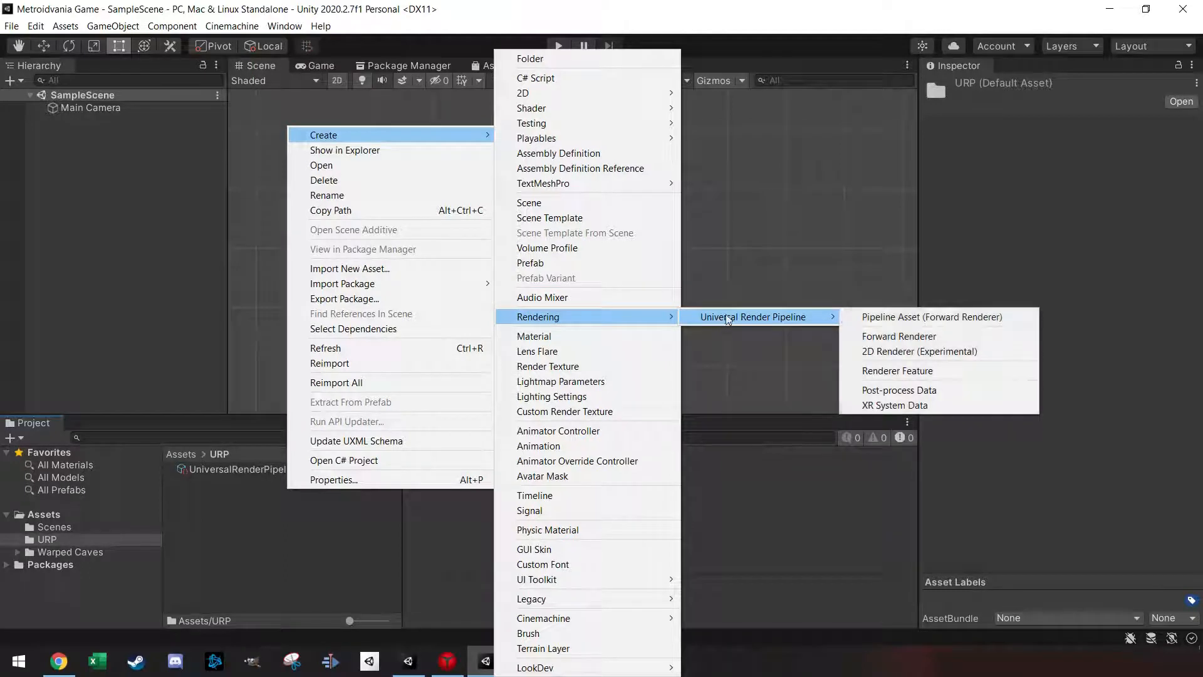
{"action": "left_click", "coordinate": [912, 352]}
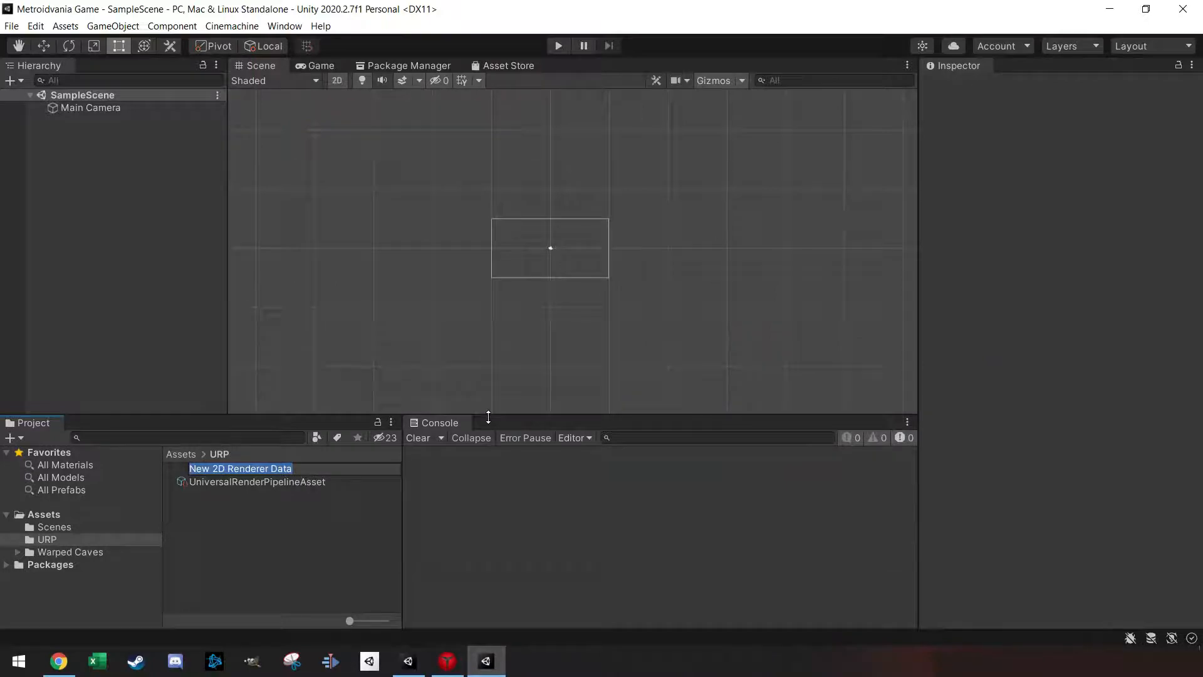
{"action": "key", "text": "Return"}
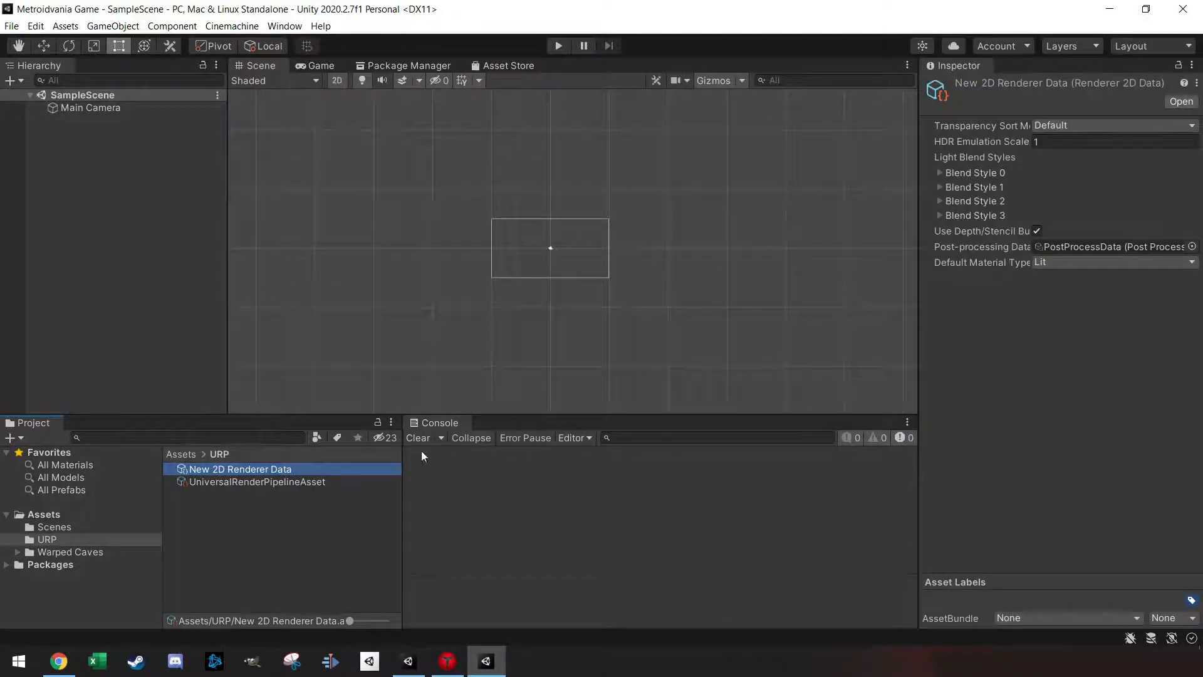
- Assign New 2D Renderer Data as the default renderer in UniversalRenderPipelineAsset's Renderer List
{"action": "left_click", "coordinate": [272, 483]}
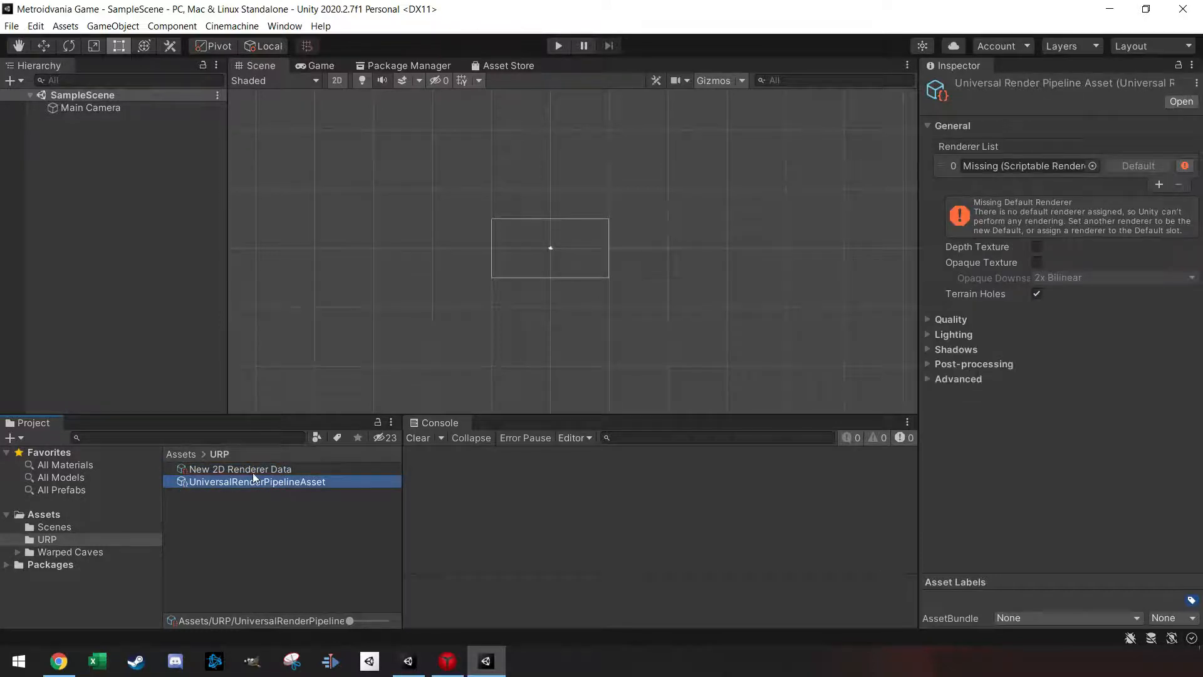
{"action": "left_click_drag", "start_coordinate": [239, 470], "coordinate": [1001, 166]}
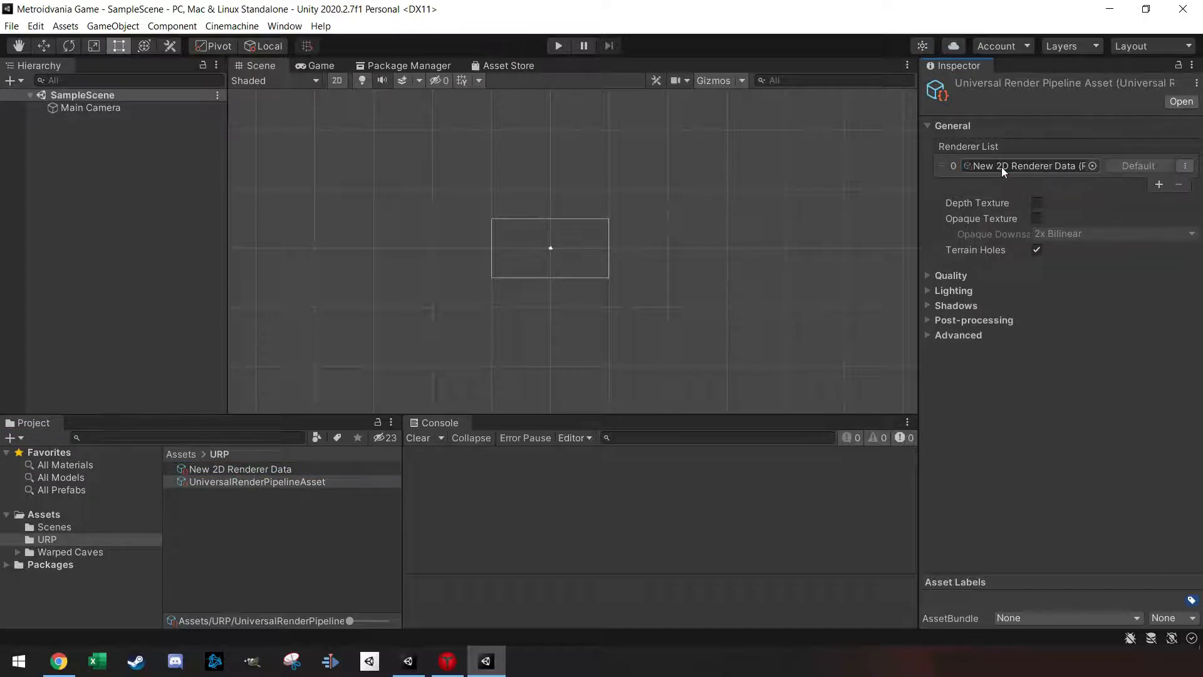
{"action": "left_click", "coordinate": [299, 484]}
- Assign UniversalRenderPipelineAsset as the Scriptable Render Pipeline in the project's Graphics settings and close the settings
{"action": "left_click", "coordinate": [36, 27]}
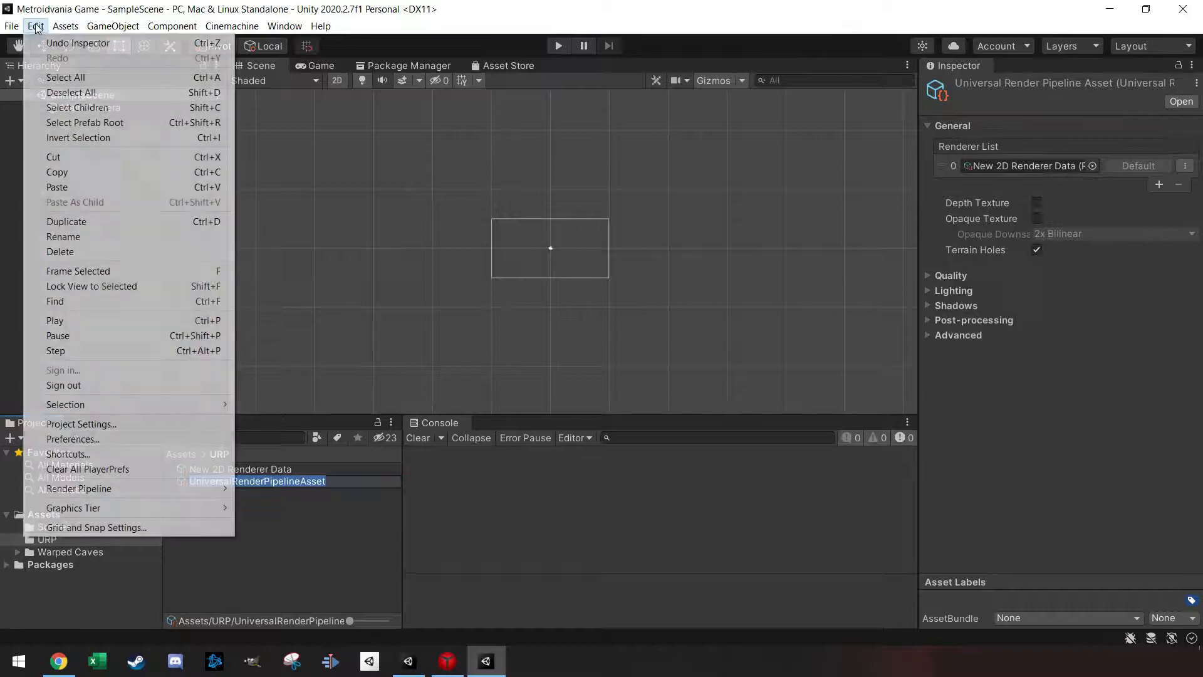
{"action": "left_click", "coordinate": [114, 423]}
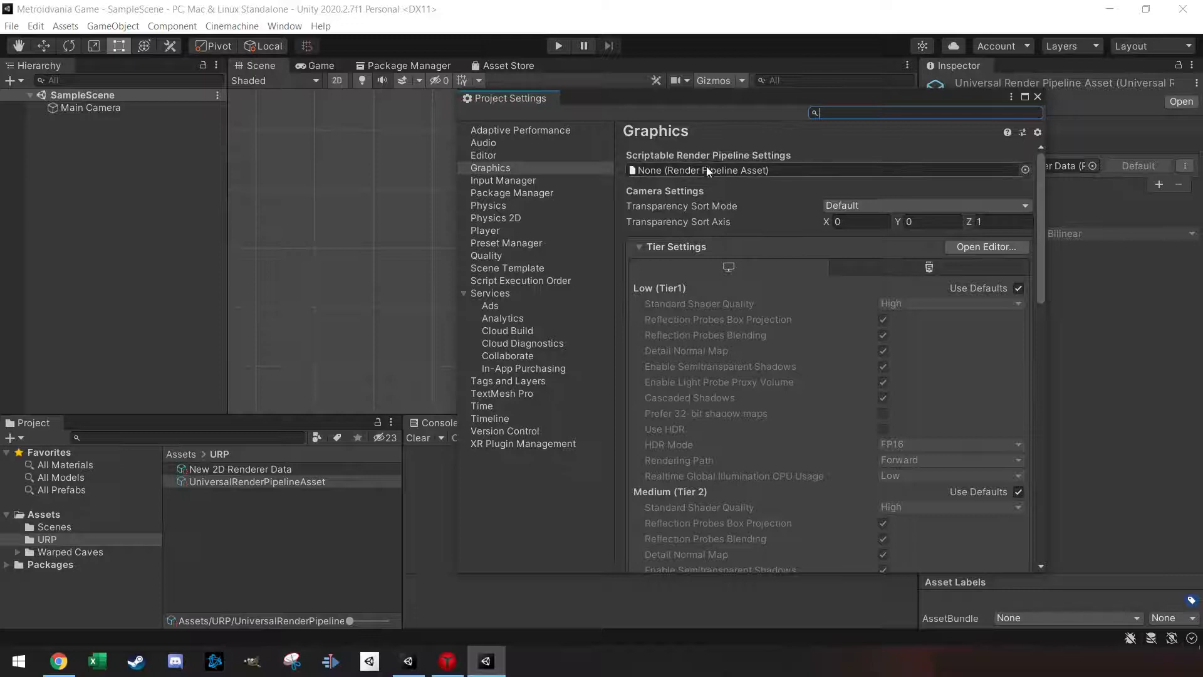
{"action": "left_click_drag", "start_coordinate": [284, 483], "coordinate": [747, 172]}
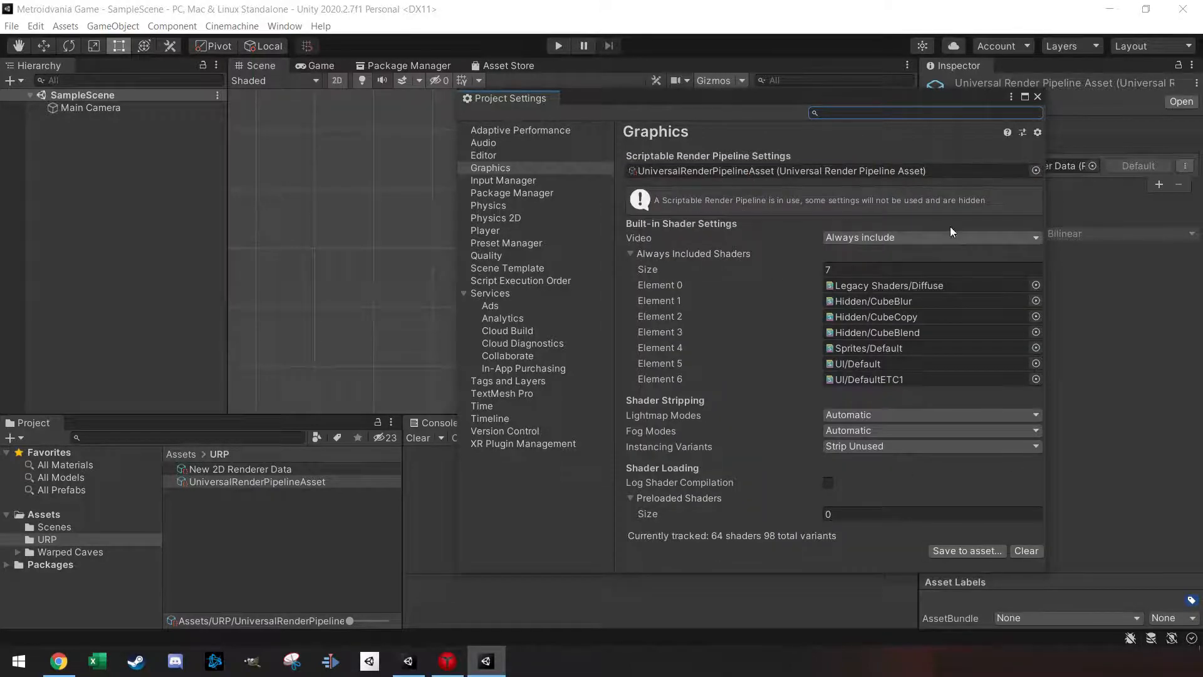
{"action": "left_click", "coordinate": [1038, 96]}
- Upgrade the project materials to UniversalRP materials and accept overwriting them
{"action": "left_click", "coordinate": [35, 26]}
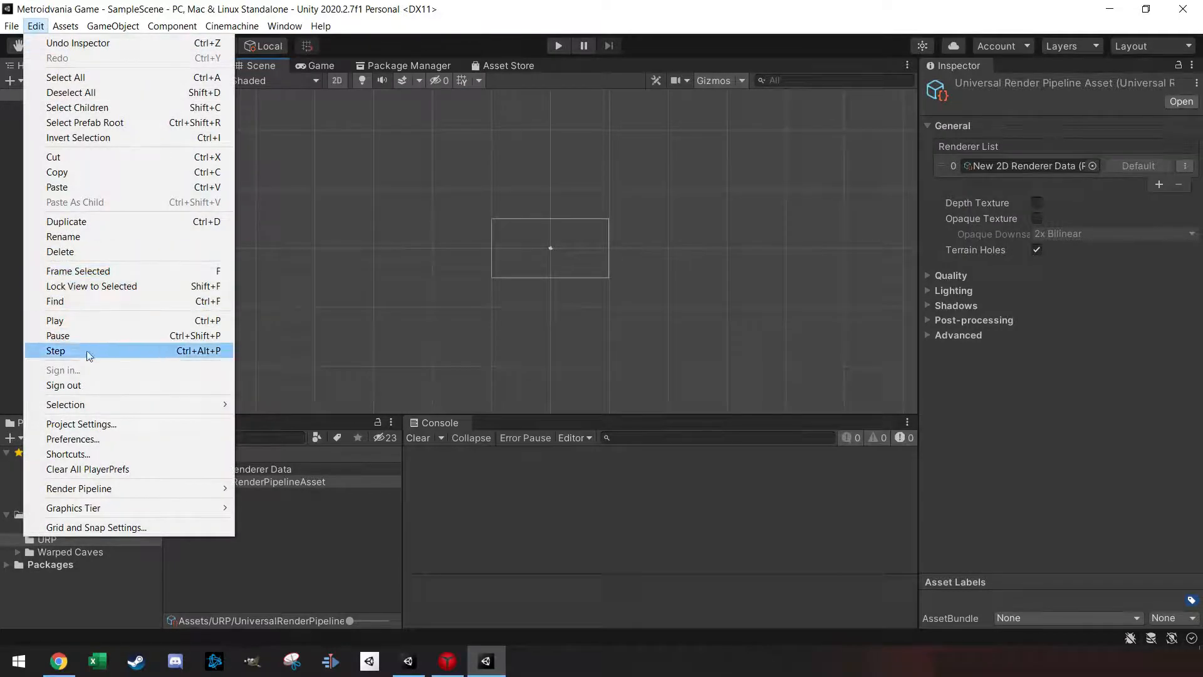
{"action": "mouse_move", "coordinate": [127, 490]}
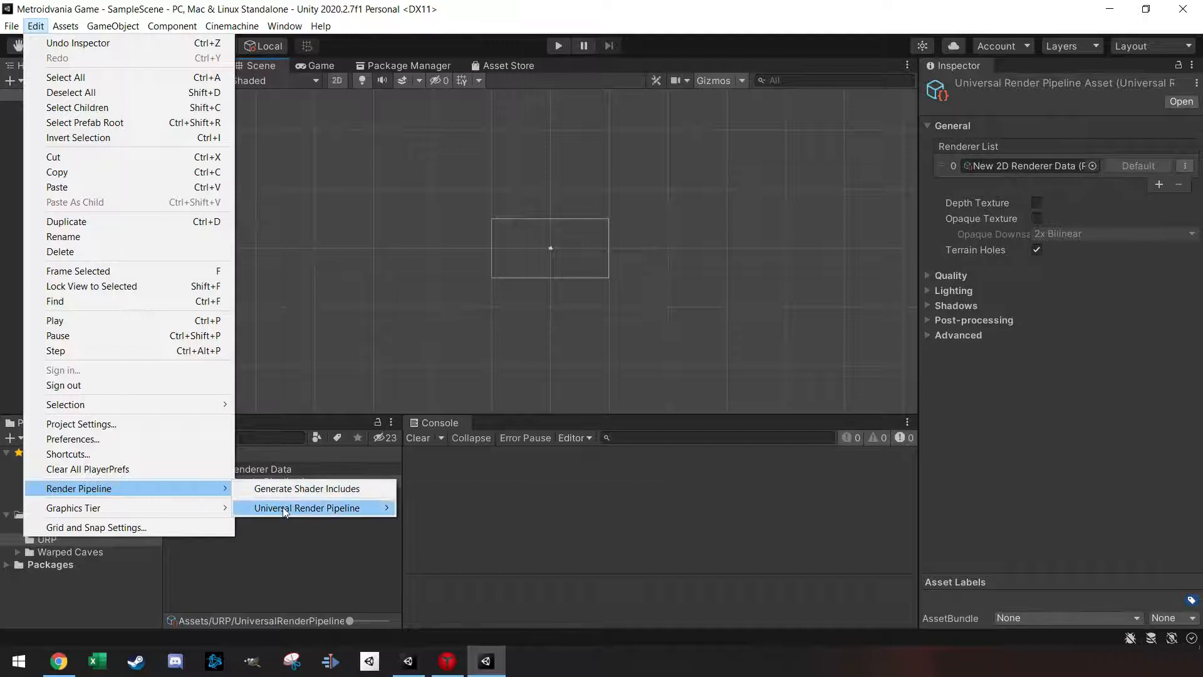
{"action": "mouse_move", "coordinate": [286, 511]}
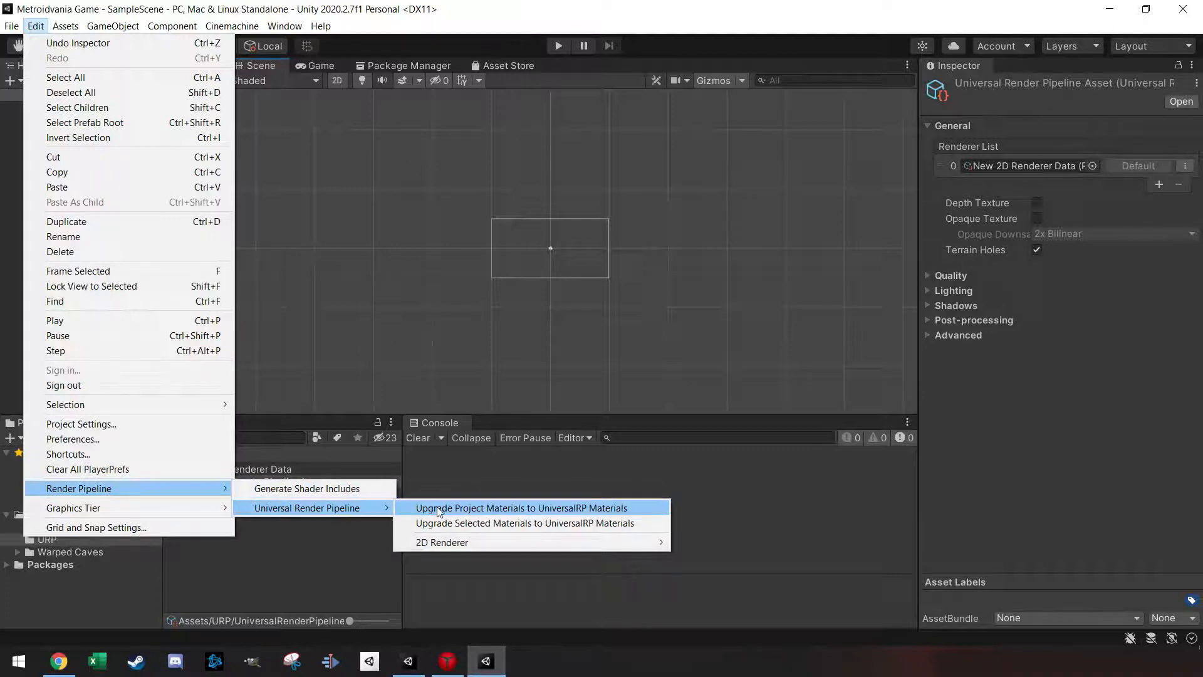
{"action": "left_click", "coordinate": [540, 508]}
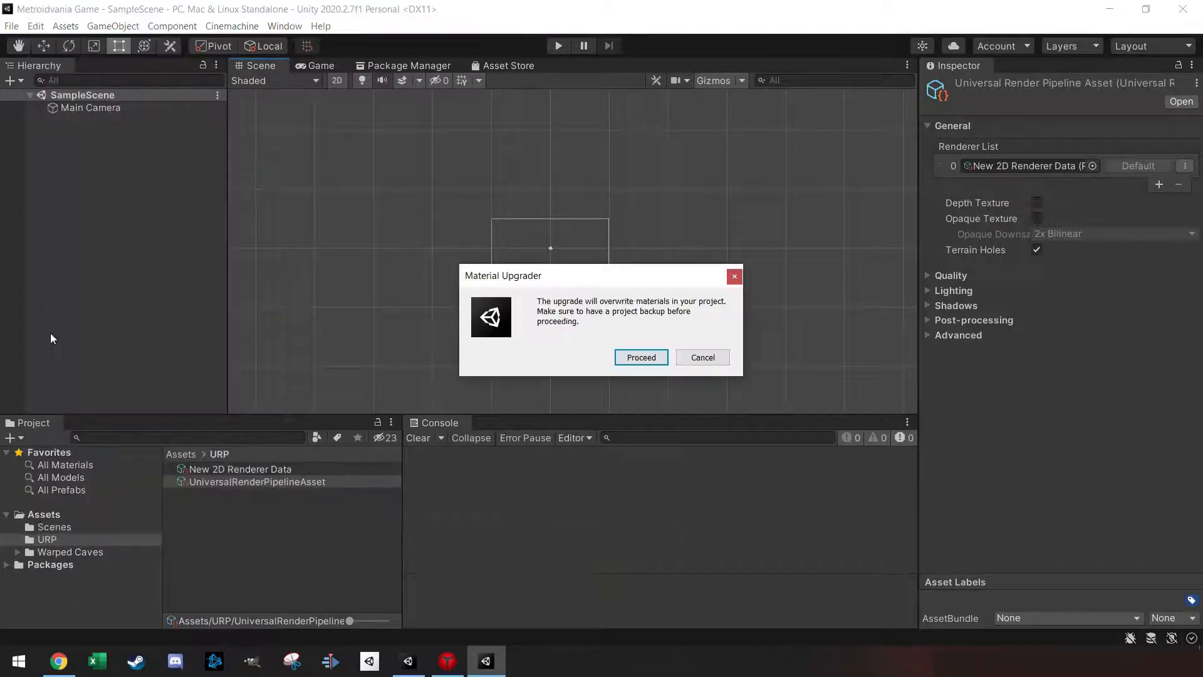
{"action": "left_click", "coordinate": [640, 357]}
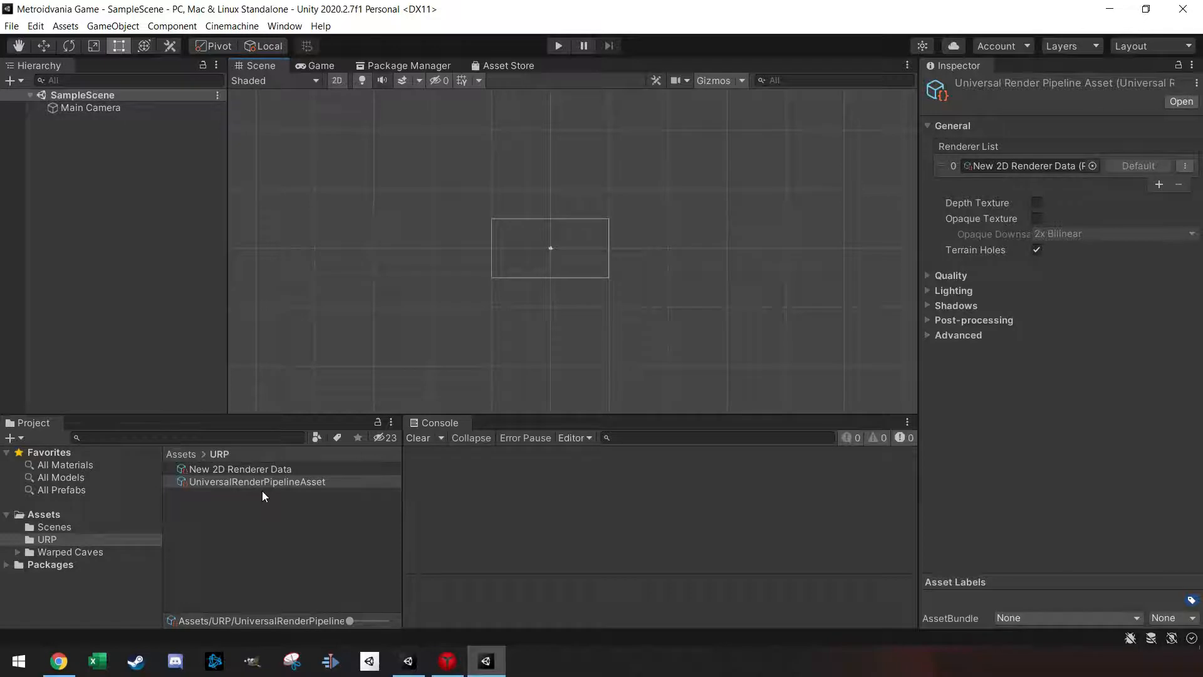
- Open the Environment folder within the Artwork folder of Warped Caves
{"action": "left_click", "coordinate": [93, 554]}
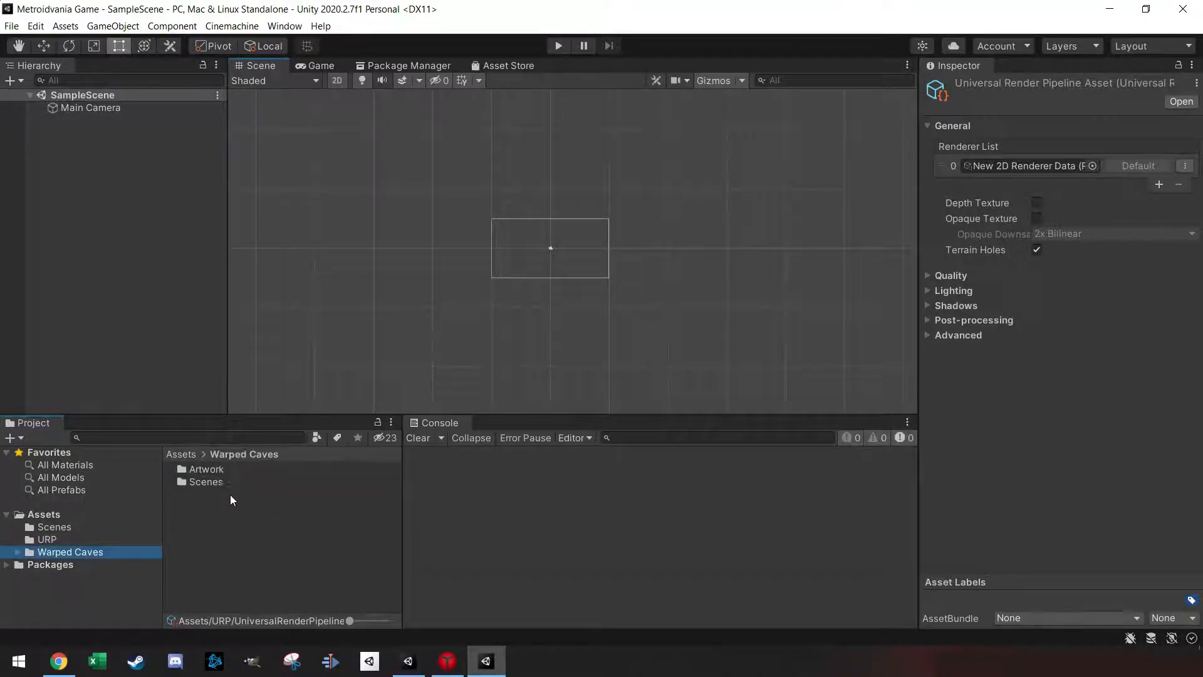
{"action": "left_click", "coordinate": [217, 470]}
{"action": "left_click", "coordinate": [214, 481]}
{"action": "double_click", "coordinate": [219, 471]}
{"action": "left_click", "coordinate": [232, 470]}
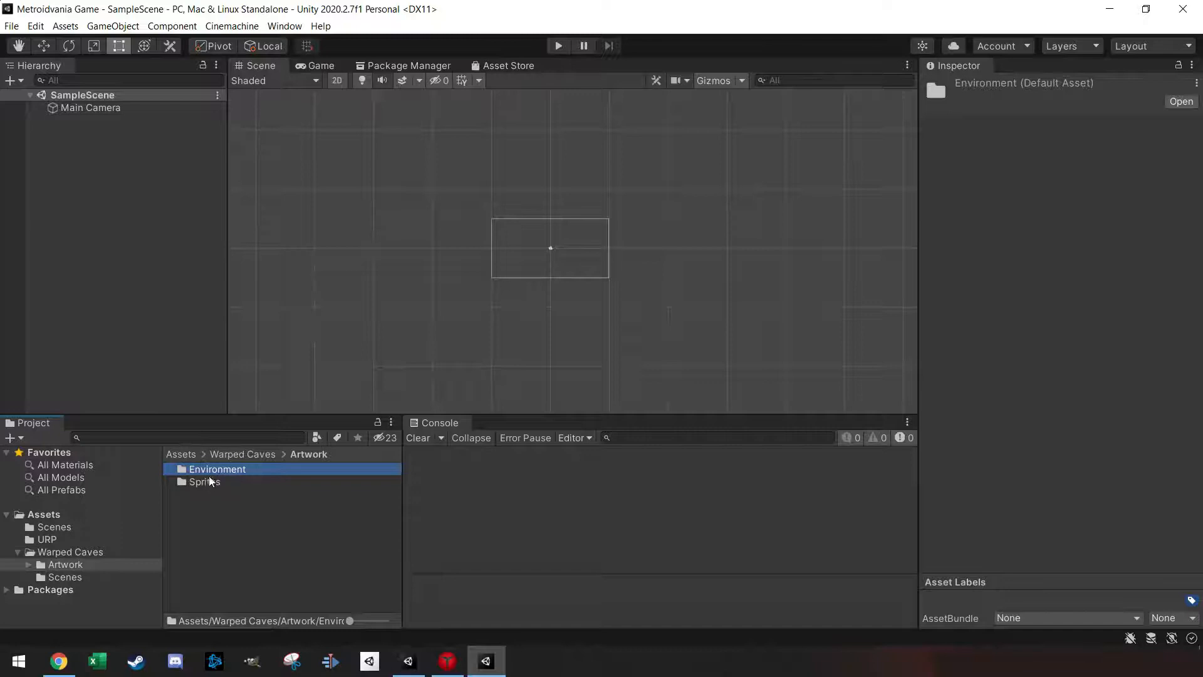
{"action": "double_click", "coordinate": [213, 471]}
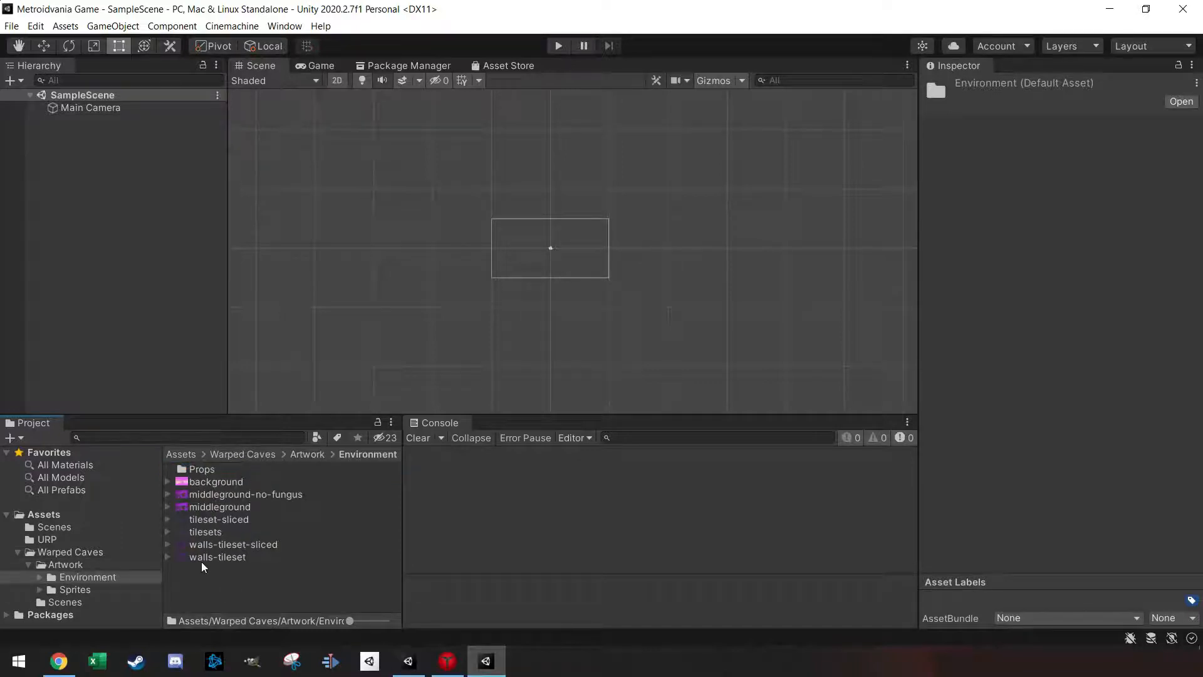
- Examine the import settings and previews of the background, middleground, tileset and walls-tileset-sliced textures
{"action": "left_click", "coordinate": [217, 480]}
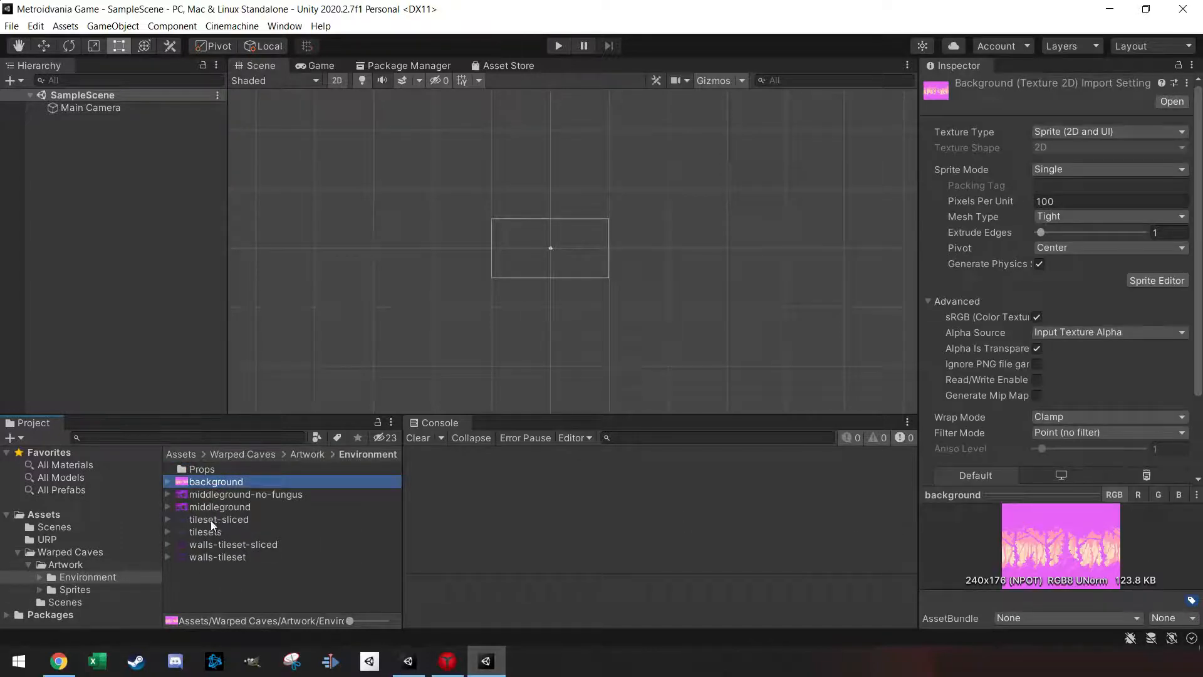
{"action": "left_click", "coordinate": [213, 498]}
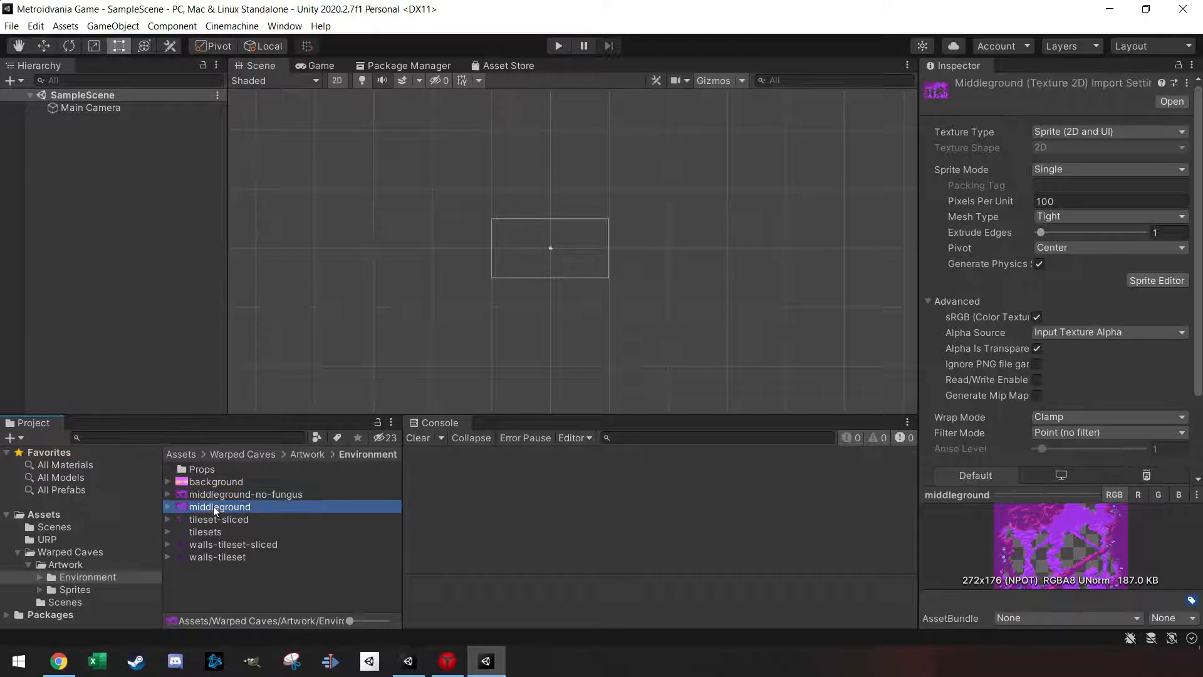
{"action": "left_click", "coordinate": [215, 507]}
{"action": "left_click", "coordinate": [204, 524]}
{"action": "left_click", "coordinate": [204, 529]}
{"action": "left_click", "coordinate": [208, 521]}
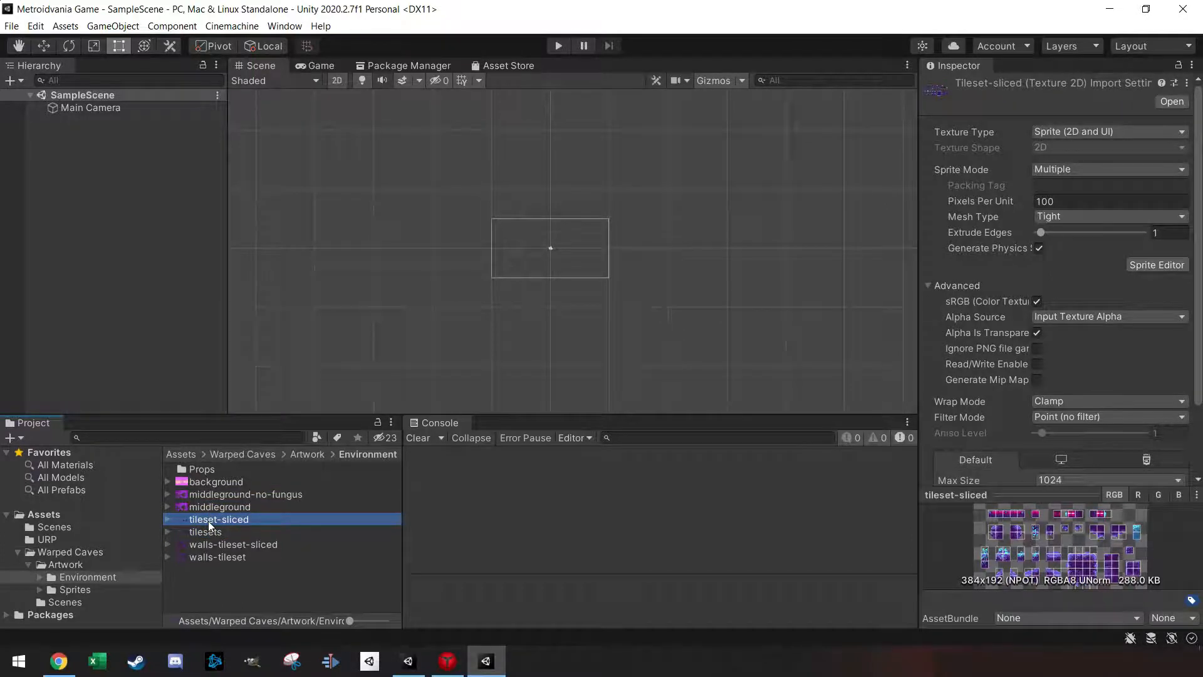
{"action": "left_click", "coordinate": [217, 544]}
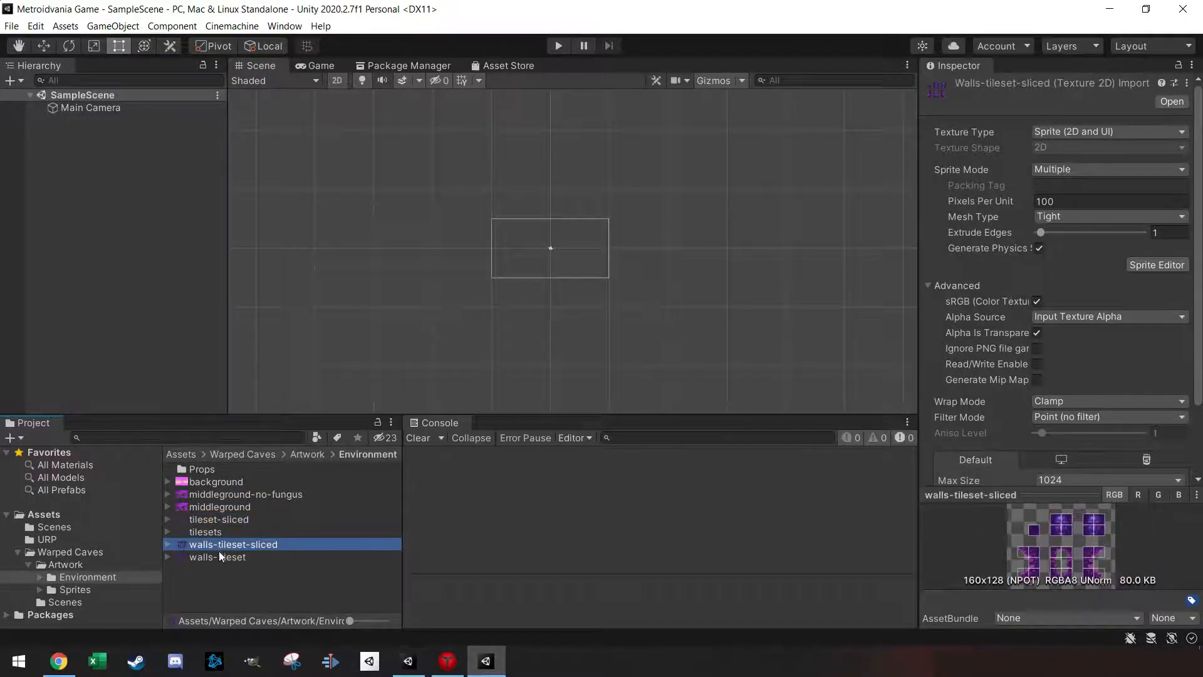
- Examine how tileset-sliced is cut in the Sprite Editor, checking the size of the individual tiles in its top platform row
{"action": "left_click", "coordinate": [217, 557]}
{"action": "left_click", "coordinate": [223, 545]}
{"action": "left_click", "coordinate": [220, 519]}
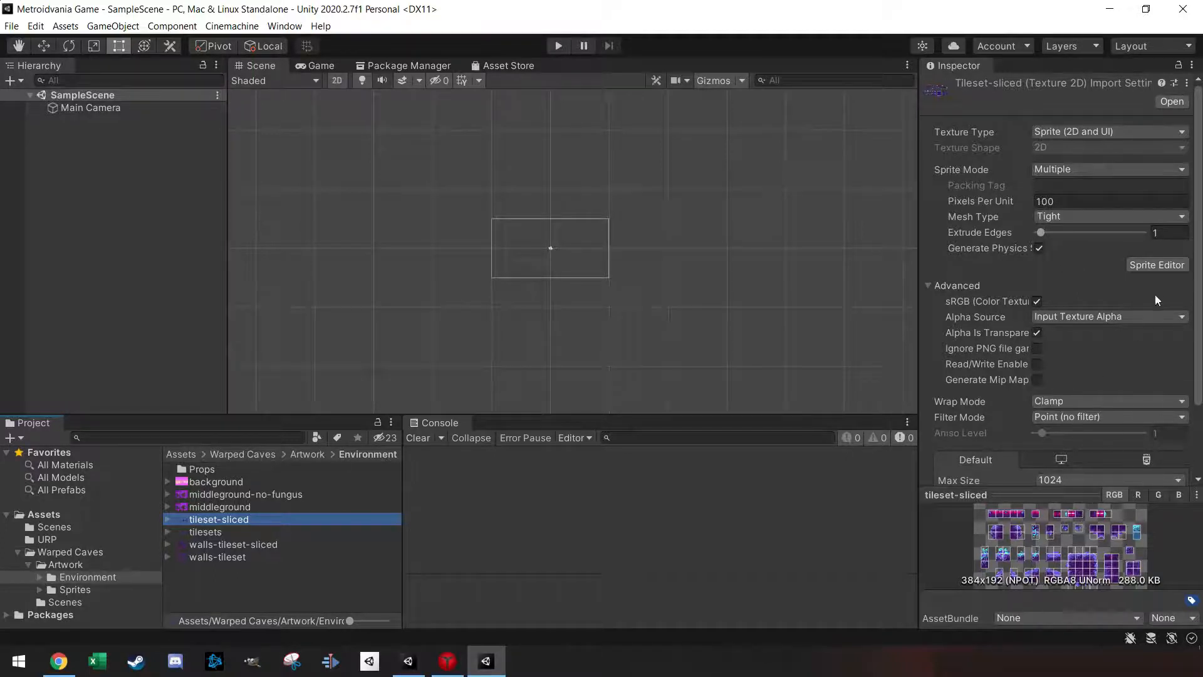
{"action": "left_click", "coordinate": [1158, 265]}
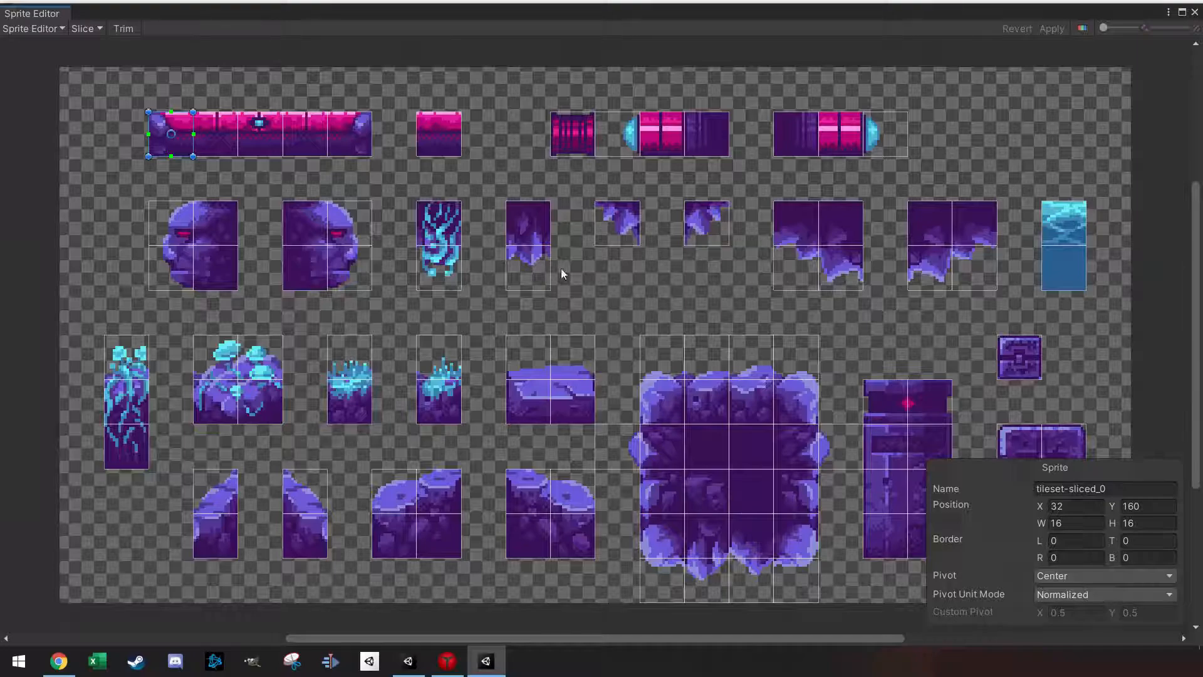
{"action": "left_click", "coordinate": [221, 144]}
{"action": "left_click", "coordinate": [299, 141]}
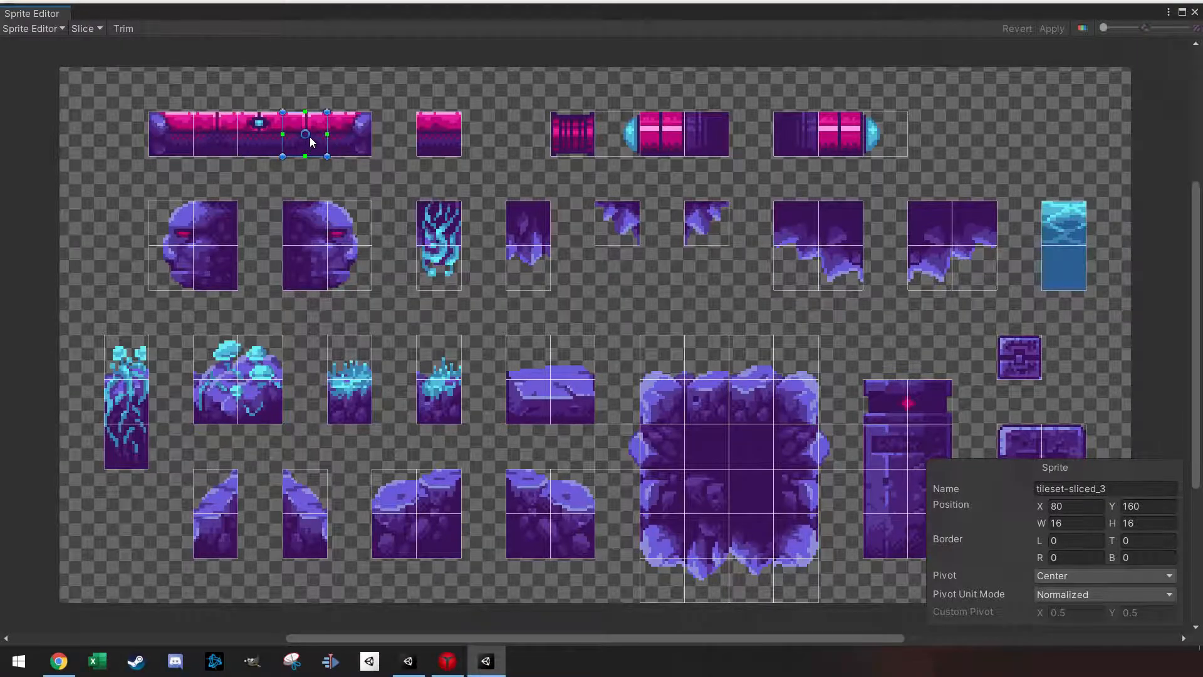
{"action": "left_click", "coordinate": [256, 132]}
{"action": "left_click", "coordinate": [227, 132]}
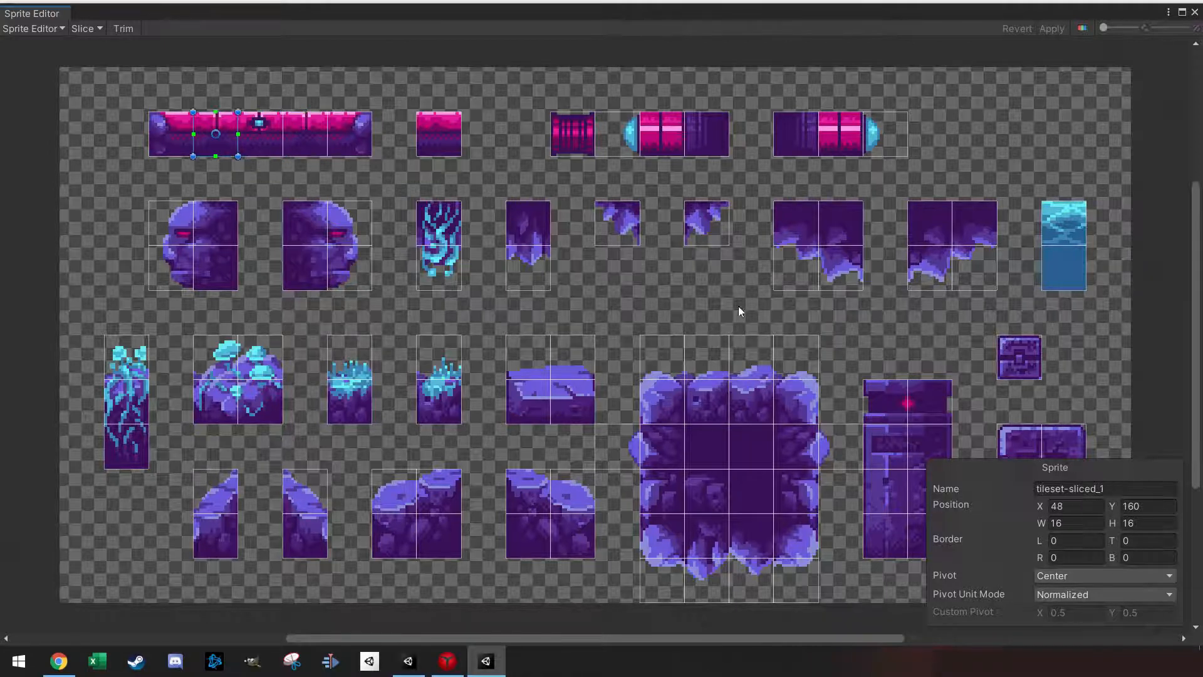
{"action": "left_click", "coordinate": [271, 142]}
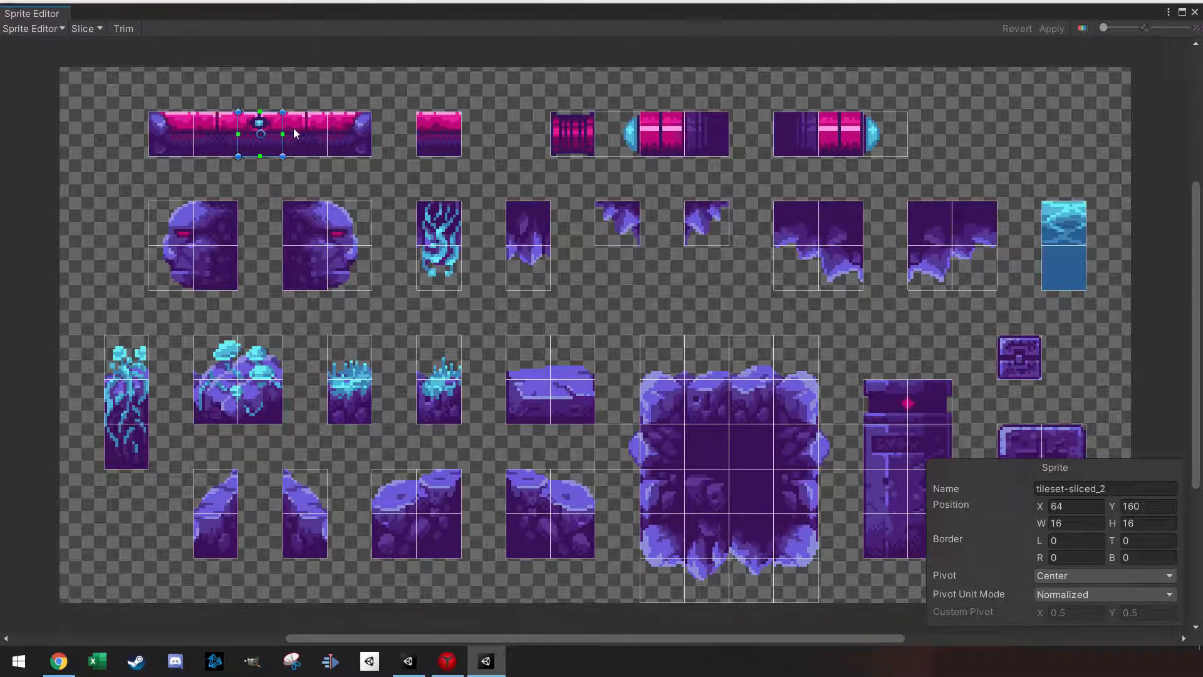
{"action": "left_click", "coordinate": [1194, 14]}
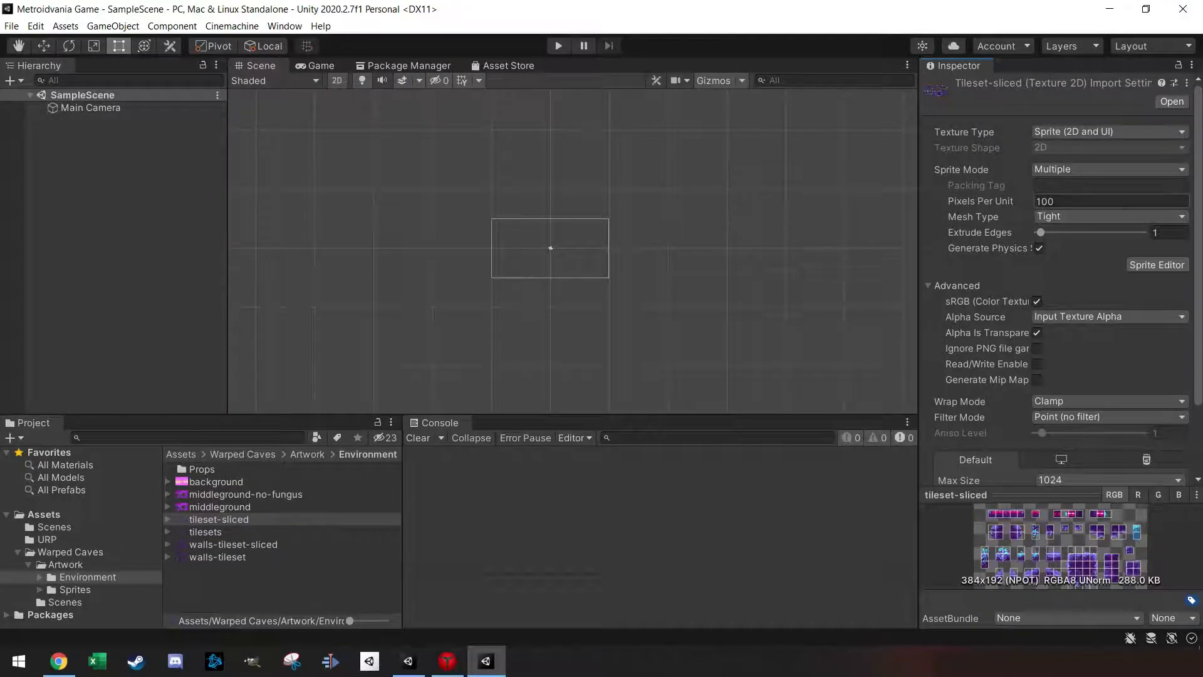
- Set the tileset-sliced texture's Pixels Per Unit to 16 and apply the import settings
{"action": "left_click", "coordinate": [992, 201]}
{"action": "type", "text": "16"}
{"action": "left_click", "coordinate": [248, 545]}
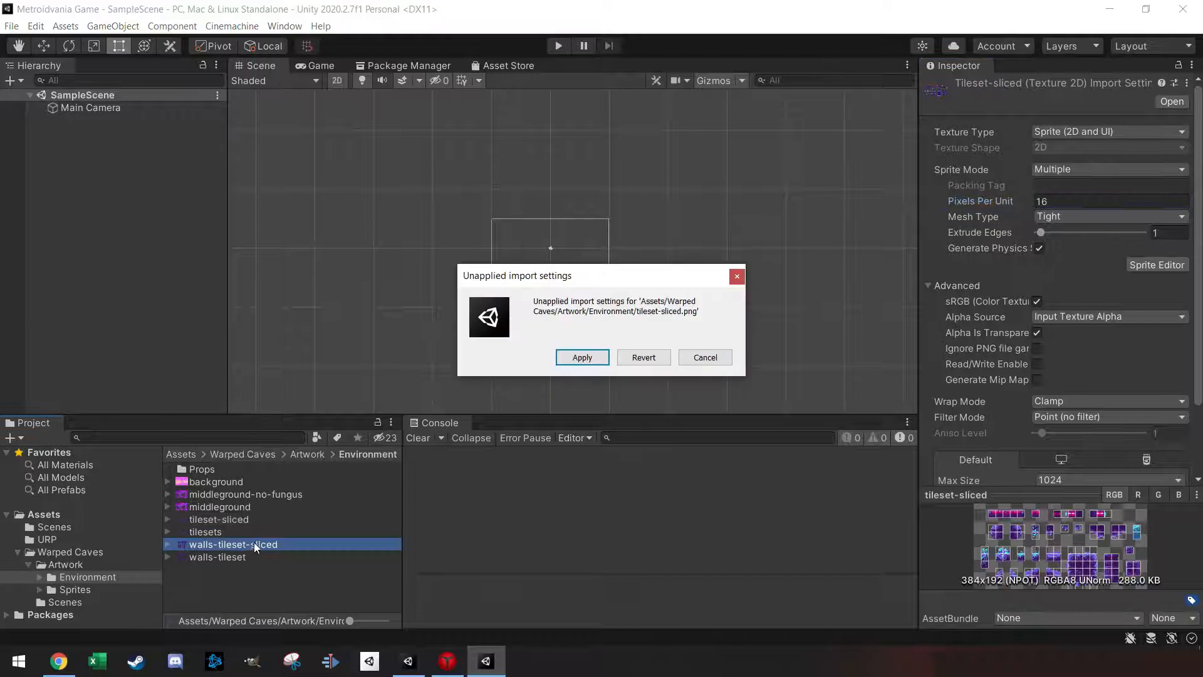
{"action": "left_click", "coordinate": [588, 360]}
- Set the walls-tileset-sliced texture's Pixels Per Unit to 16 and apply the change
{"action": "scroll", "coordinate": [1128, 408], "scroll_direction": "down", "scroll_amount": 3}
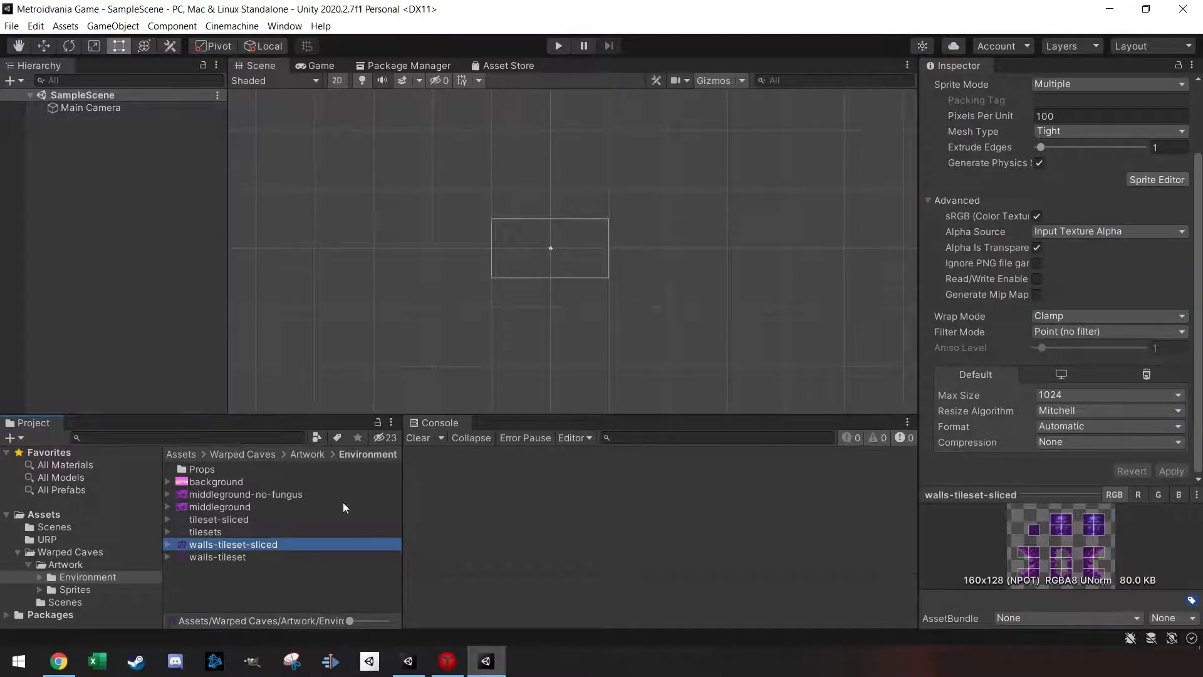
{"action": "scroll", "coordinate": [1058, 312], "scroll_direction": "up", "scroll_amount": 3}
{"action": "left_click", "coordinate": [1038, 202]}
{"action": "type", "text": "16"}
{"action": "scroll", "coordinate": [1093, 270], "scroll_direction": "down", "scroll_amount": 3}
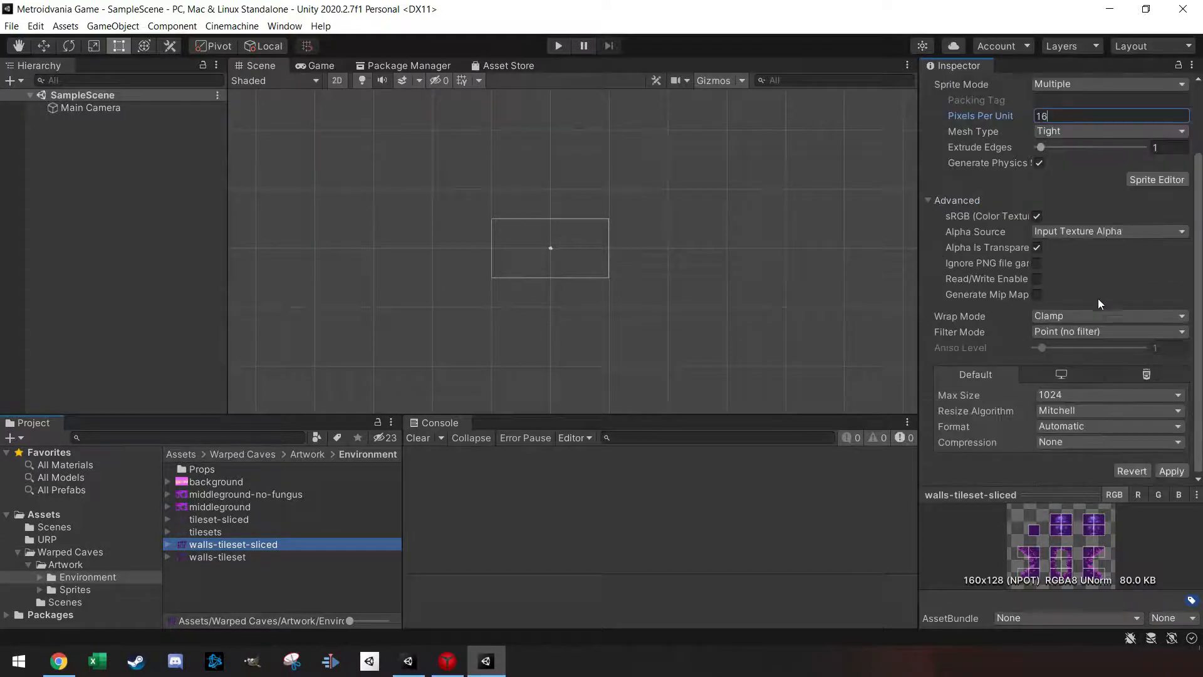
{"action": "left_click", "coordinate": [1170, 471]}
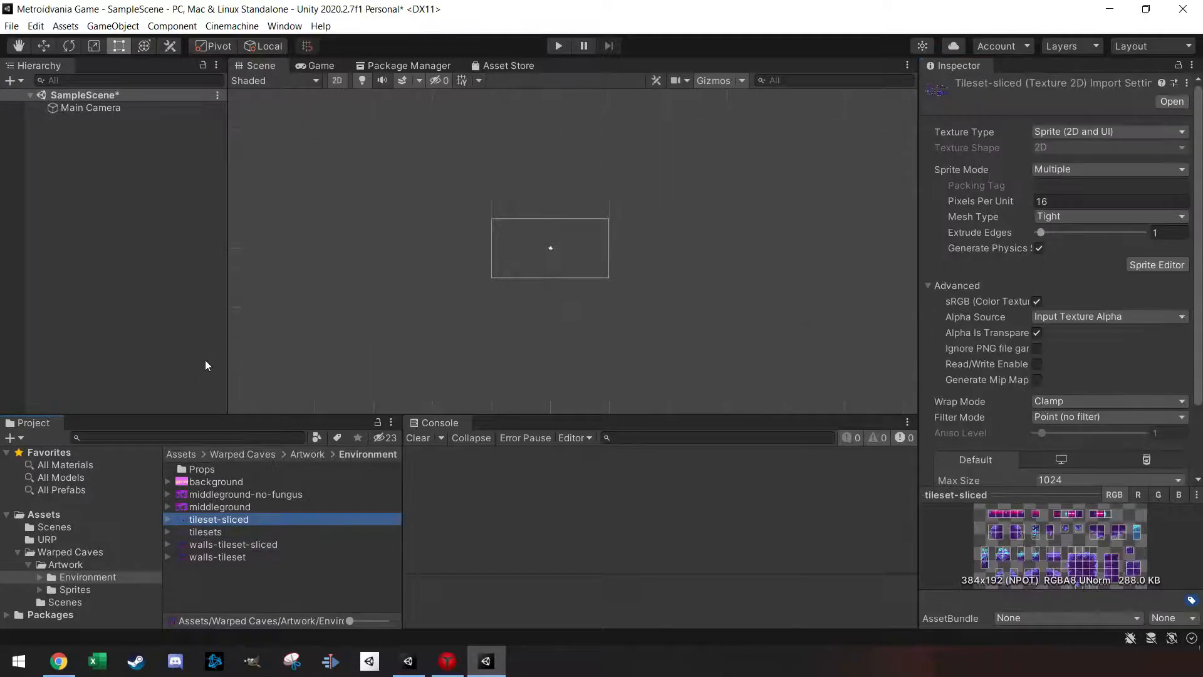
- Create a rectangular tilemap in SampleScene and name it Ground
{"action": "right_click", "coordinate": [79, 179]}
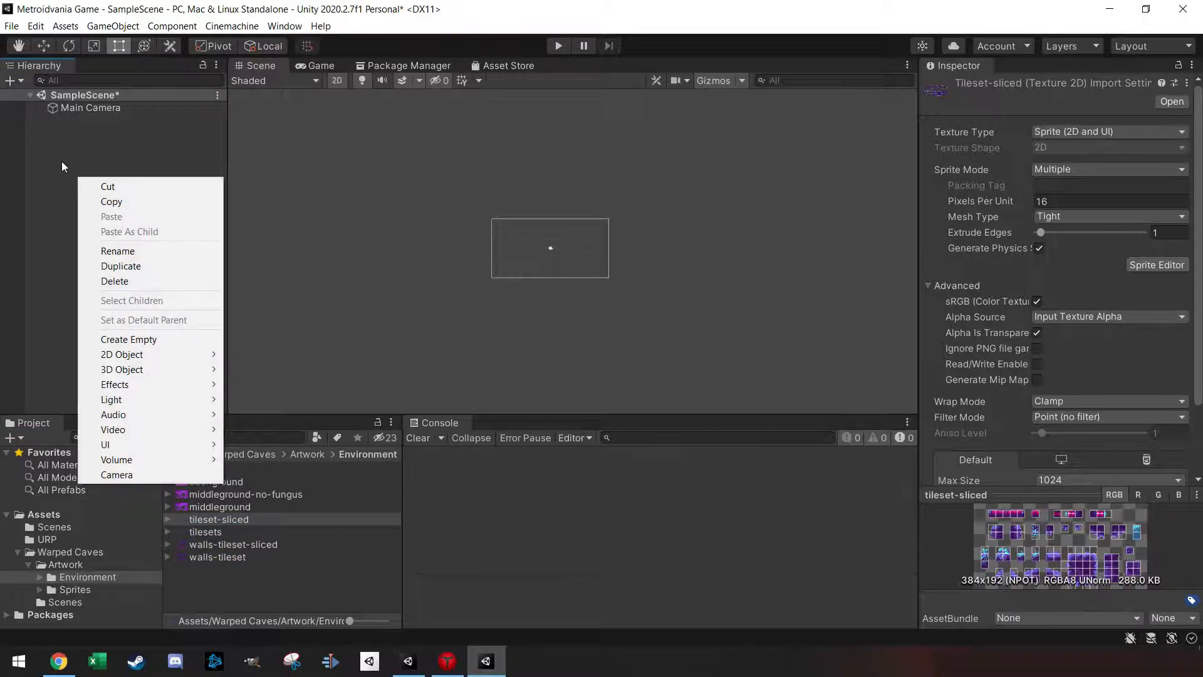
{"action": "mouse_move", "coordinate": [171, 362]}
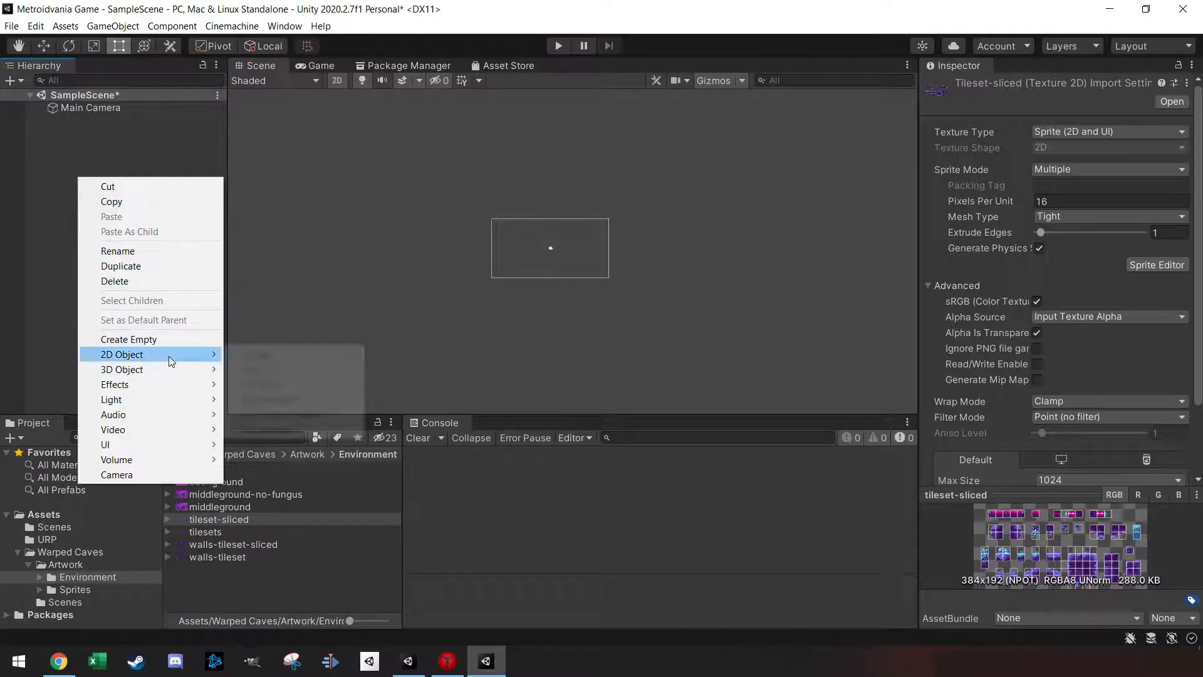
{"action": "mouse_move", "coordinate": [291, 385]}
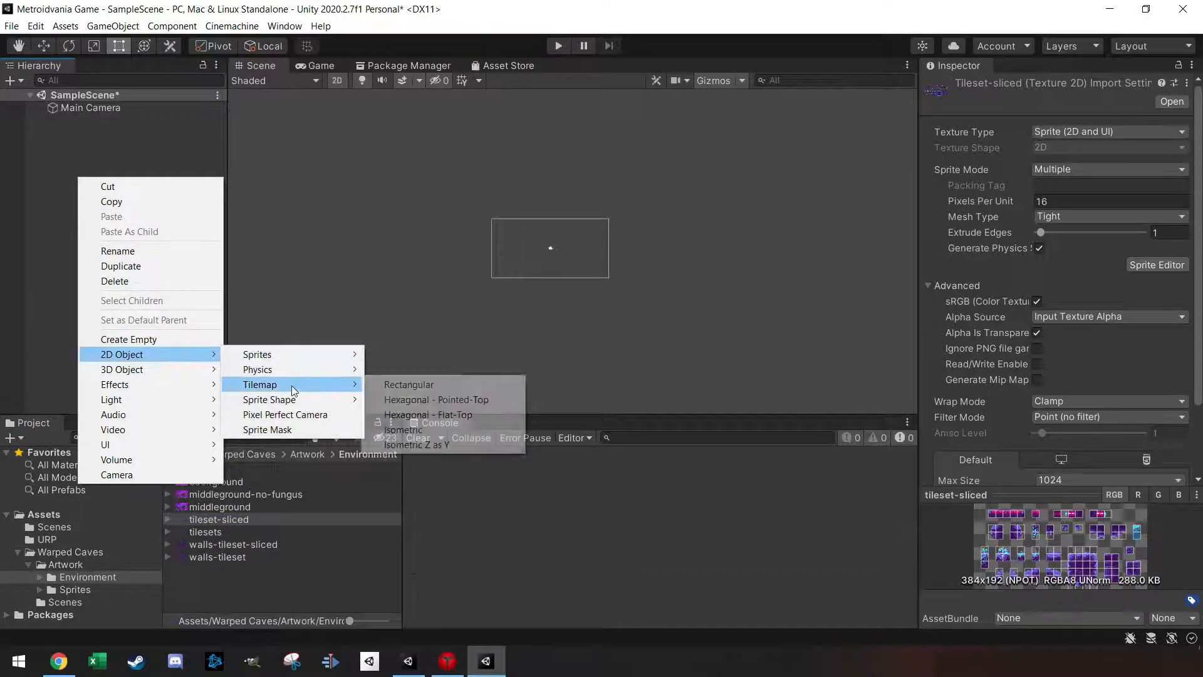
{"action": "left_click", "coordinate": [411, 385]}
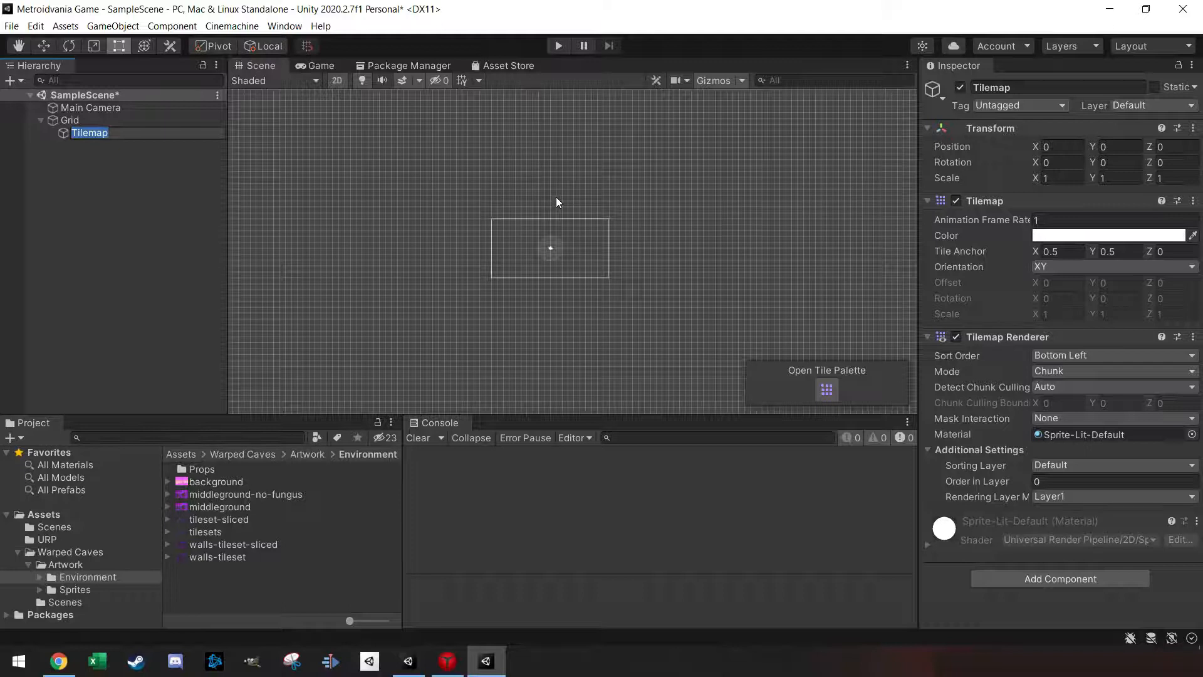
{"action": "type", "text": "Ground"}
{"action": "key", "text": "Return"}
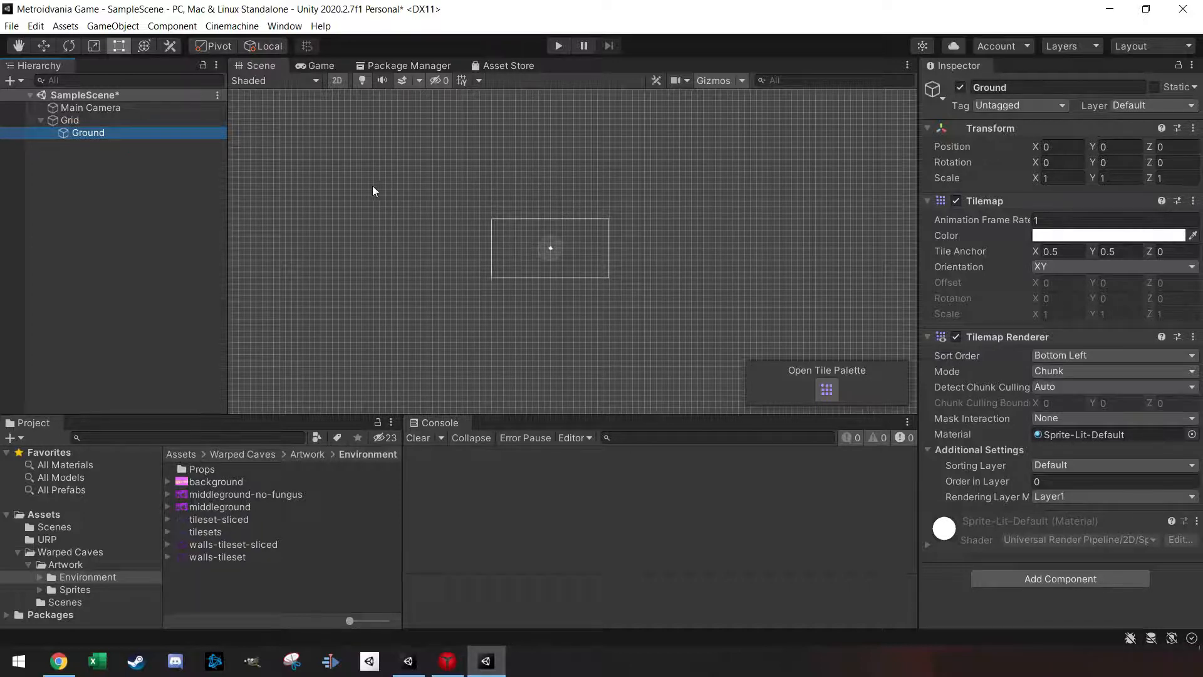
- Open the Tile Palette, dock it beside the Console and check that Ground is its active tilemap
{"action": "left_click", "coordinate": [827, 392]}
{"action": "left_click_drag", "start_coordinate": [836, 55], "coordinate": [249, 141]}
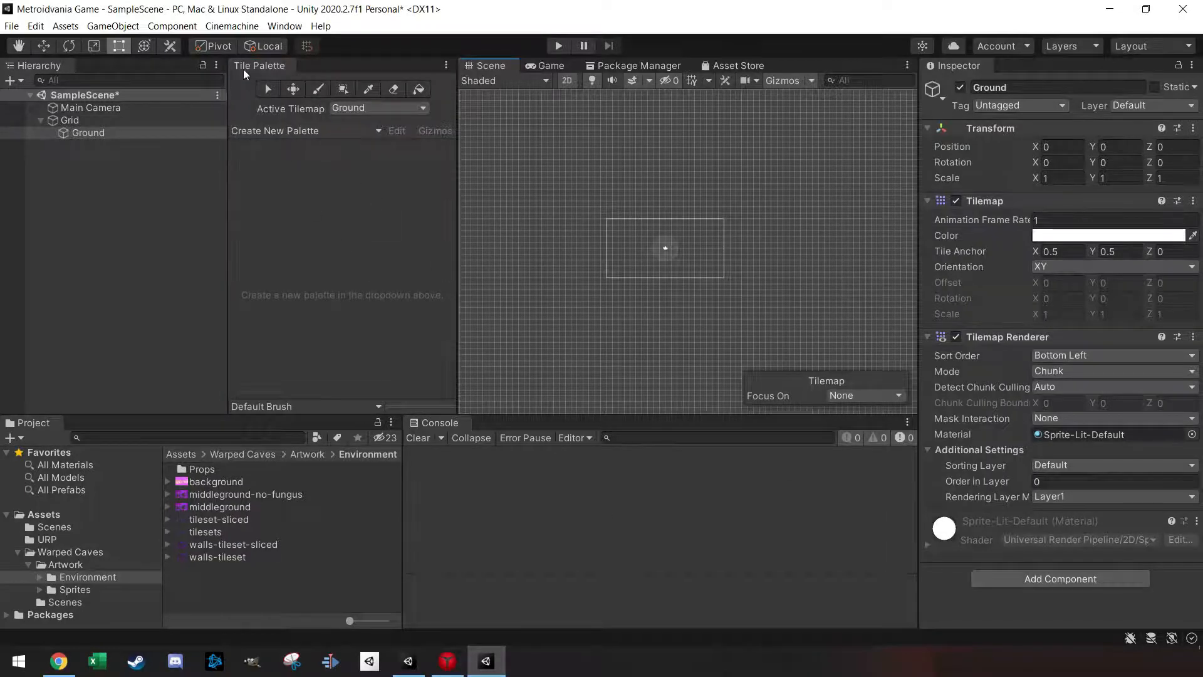
{"action": "left_click_drag", "start_coordinate": [243, 69], "coordinate": [509, 435]}
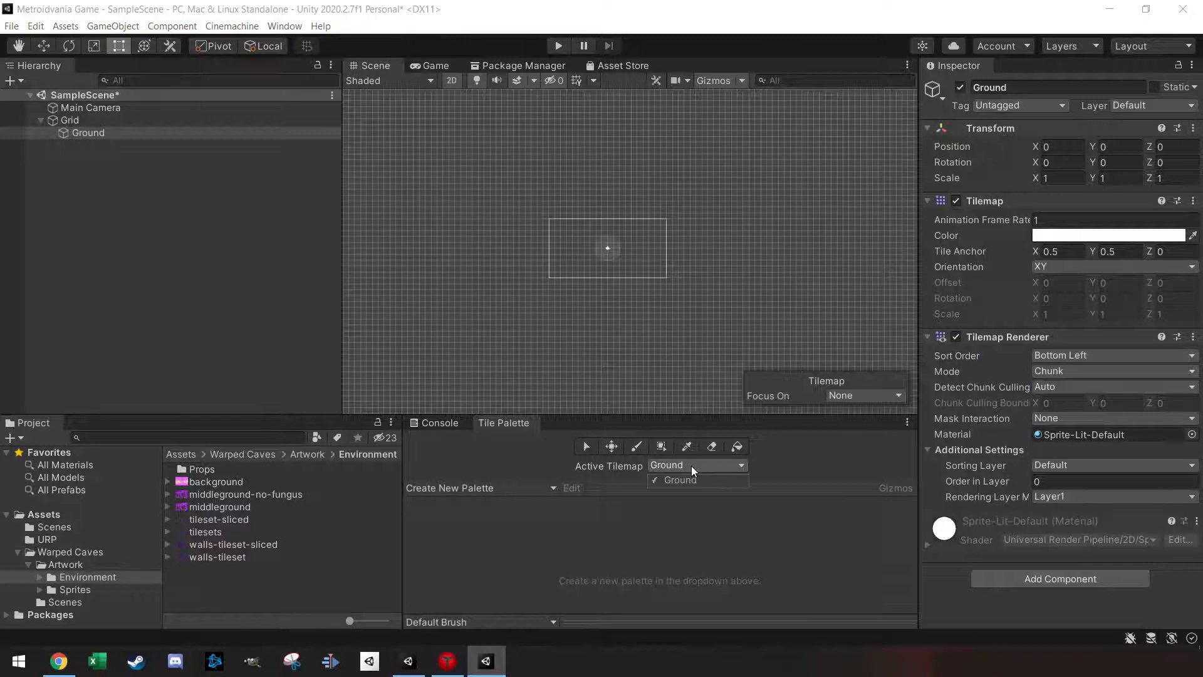
{"action": "left_click", "coordinate": [635, 465]}
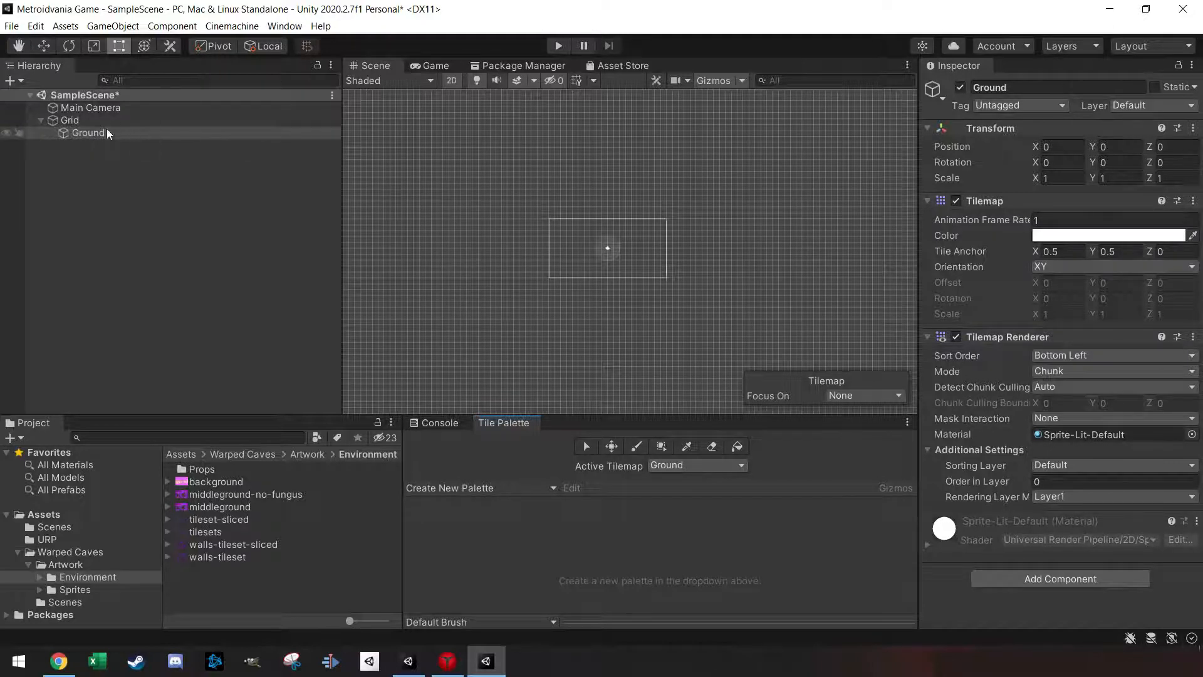
- Create a new tile palette named MetroidvaniaPallet with a rectangle grid and automatic cell size
{"action": "left_click", "coordinate": [540, 493]}
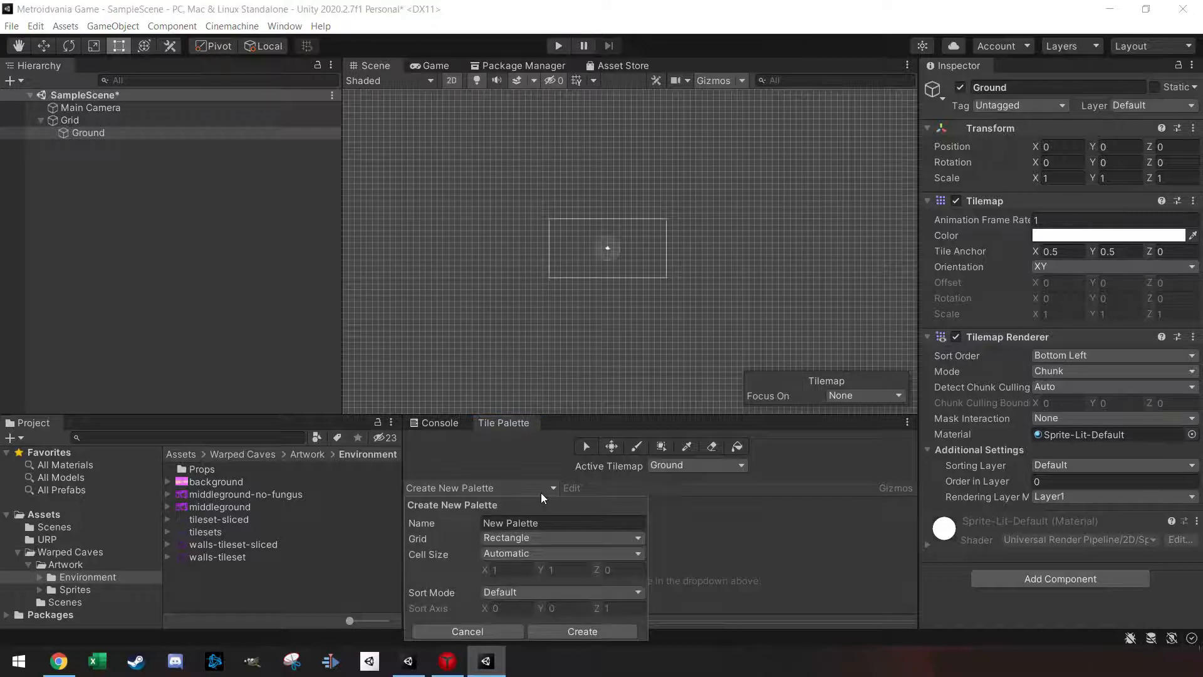
{"action": "left_click", "coordinate": [547, 528]}
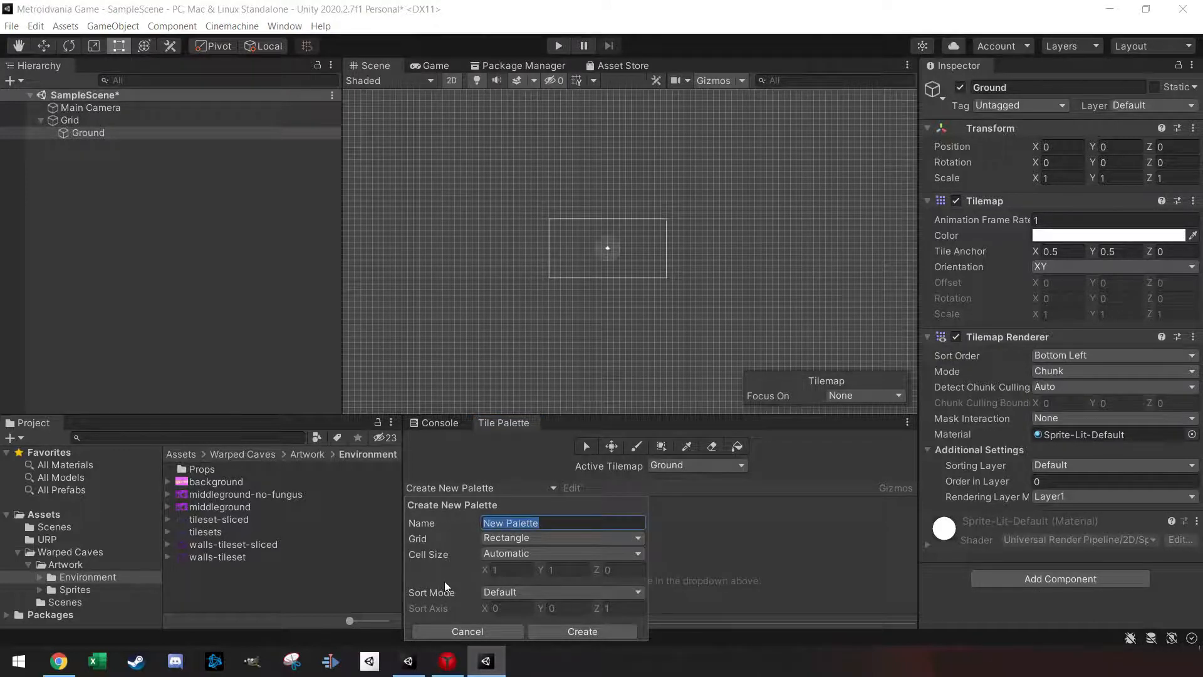
{"action": "type", "text": "Metroidva"}
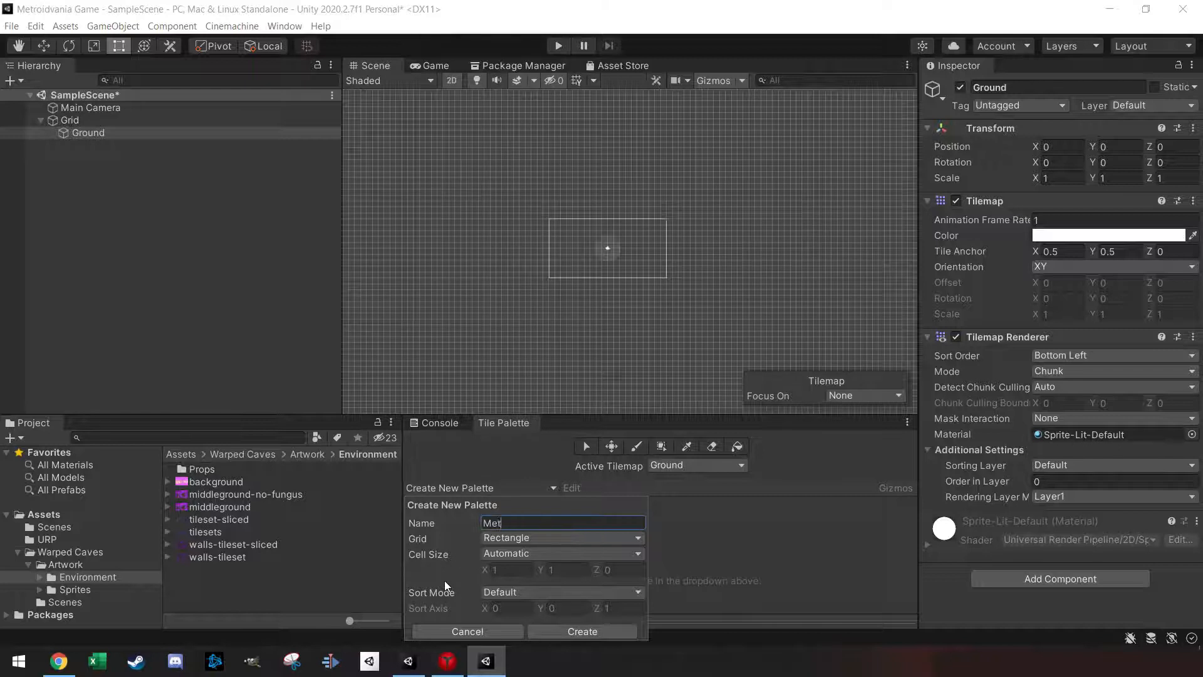
{"action": "type", "text": "niaPalle"}
{"action": "left_click", "coordinate": [564, 630]}
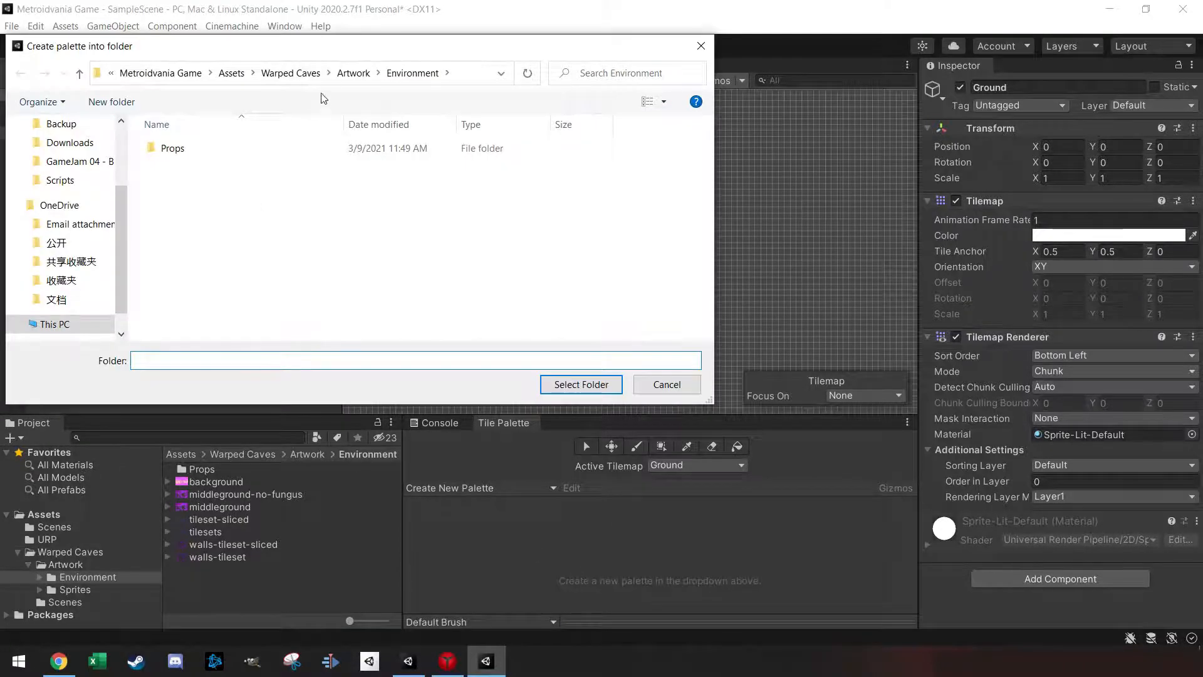
- Make a new folder named Tilemap inside the project's Assets folder and save the palette into it
{"action": "left_click", "coordinate": [226, 75]}
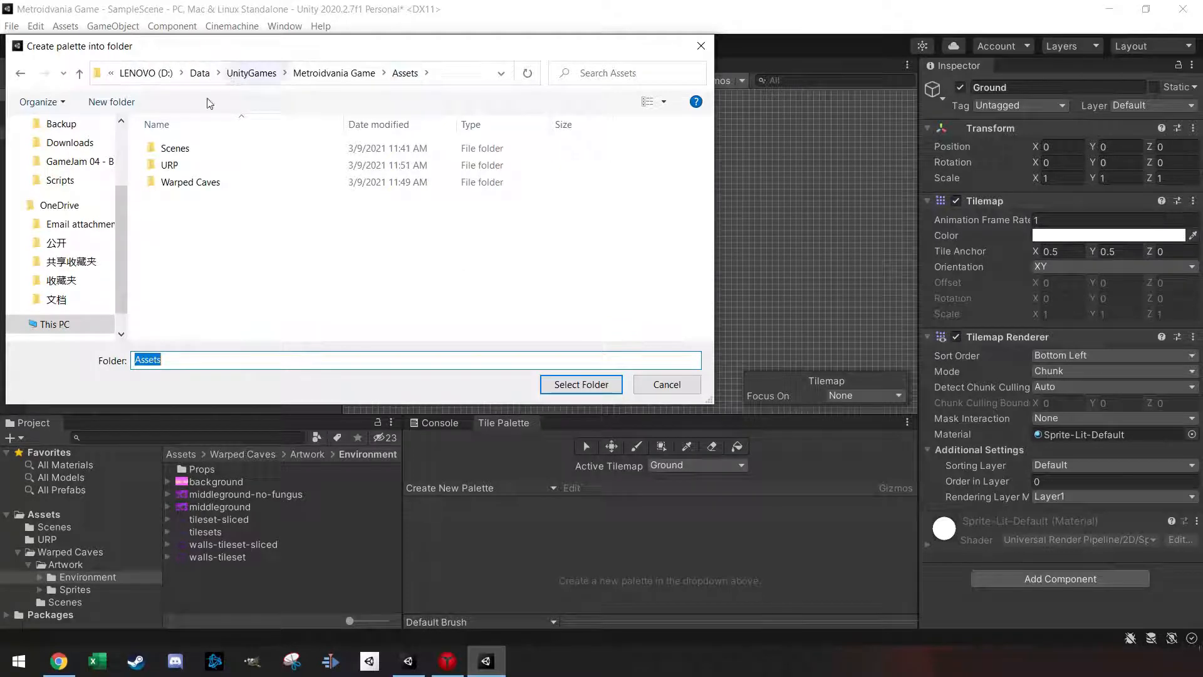
{"action": "right_click", "coordinate": [188, 248]}
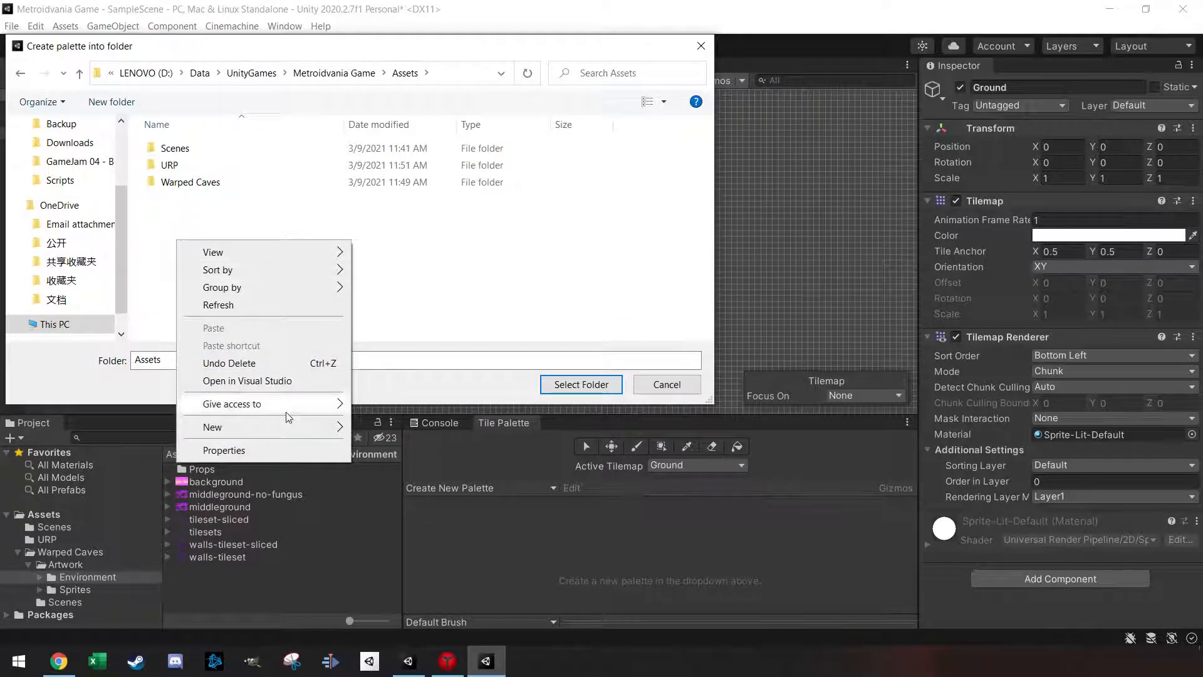
{"action": "mouse_move", "coordinate": [251, 427]}
{"action": "left_click", "coordinate": [387, 428]}
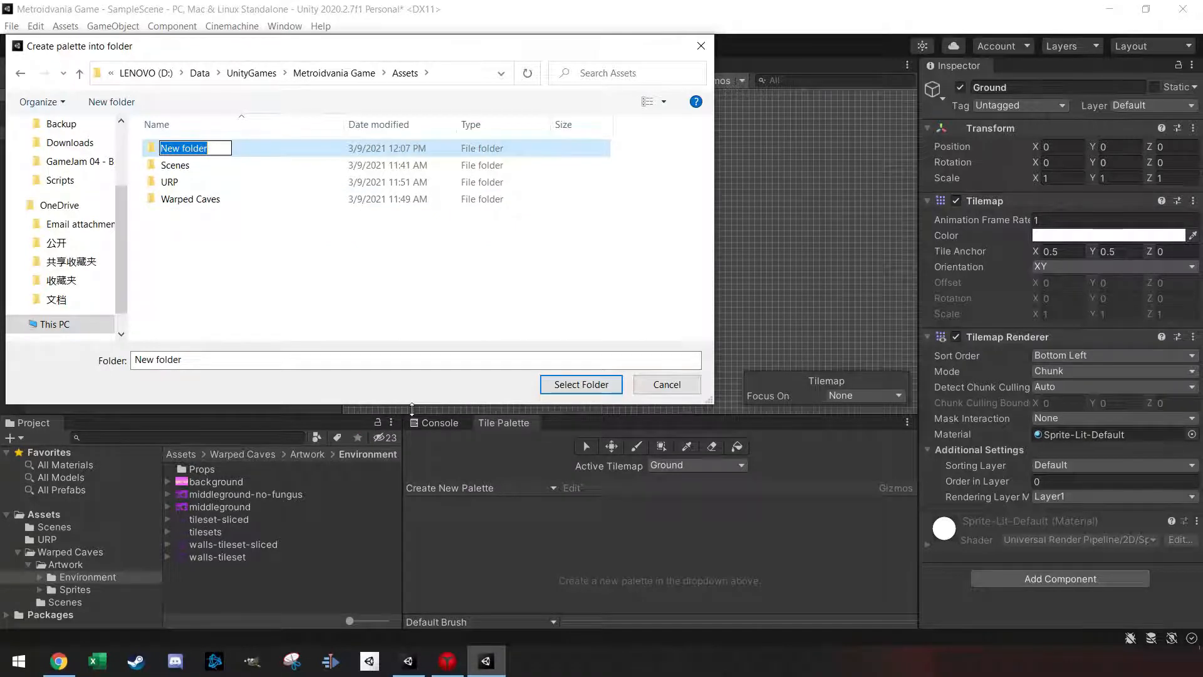
{"action": "type", "text": "Tilemap"}
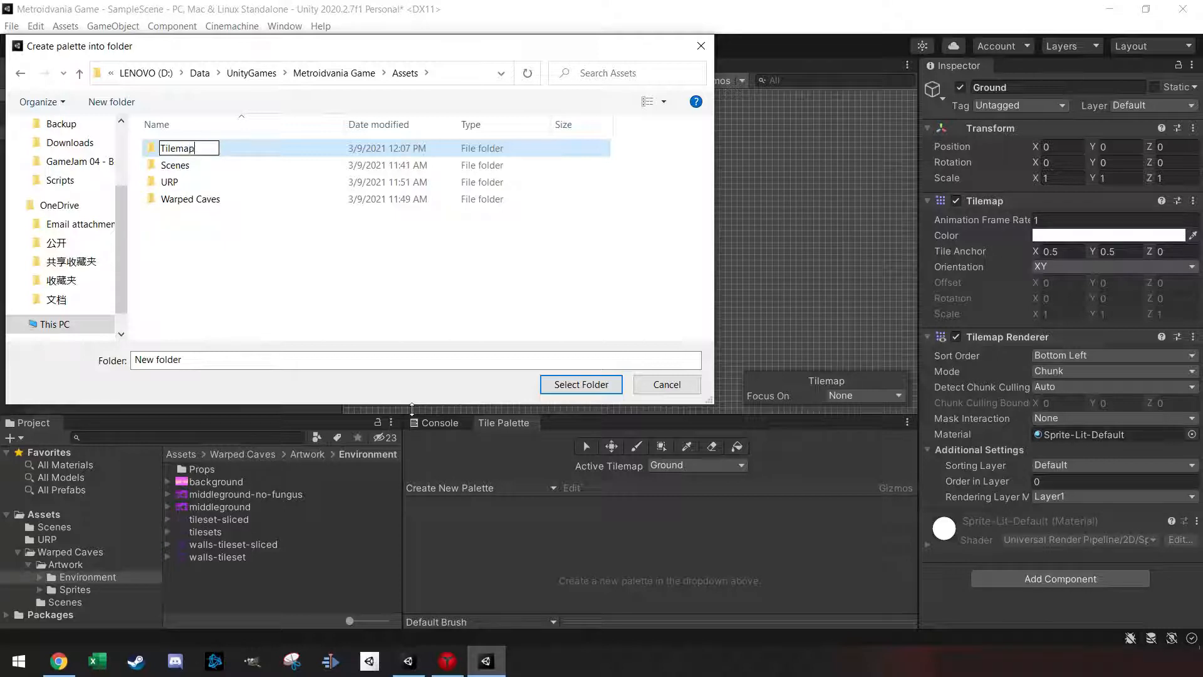
{"action": "key", "text": "Return"}
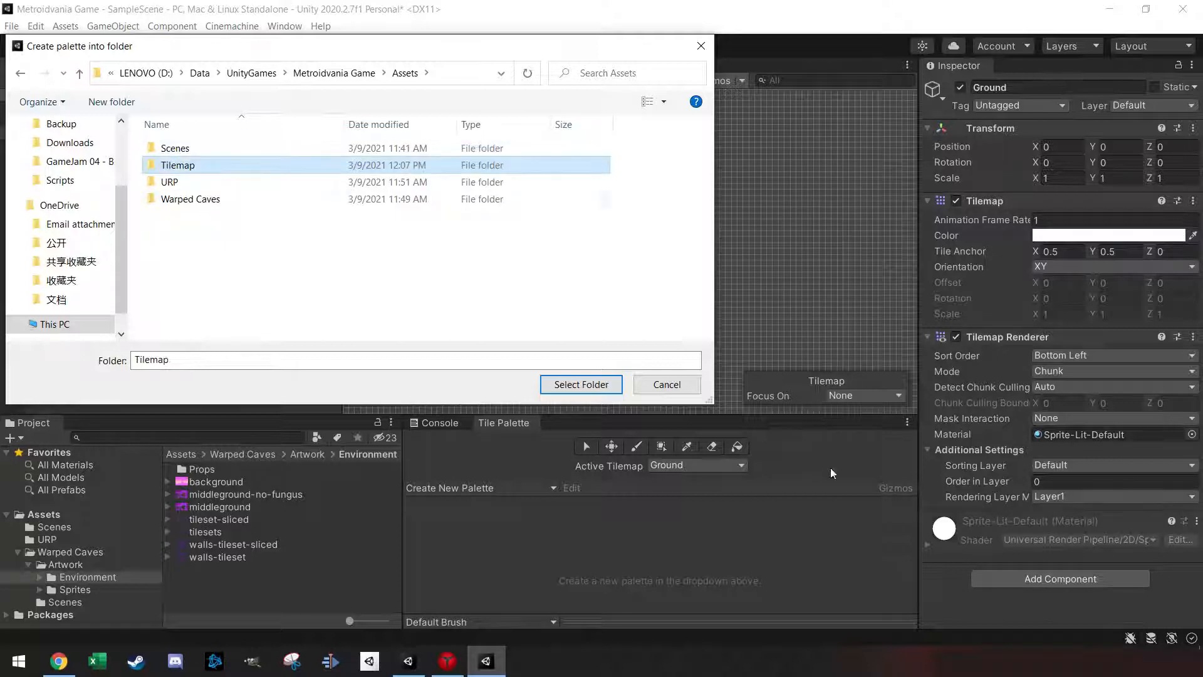
{"action": "key", "text": "Return"}
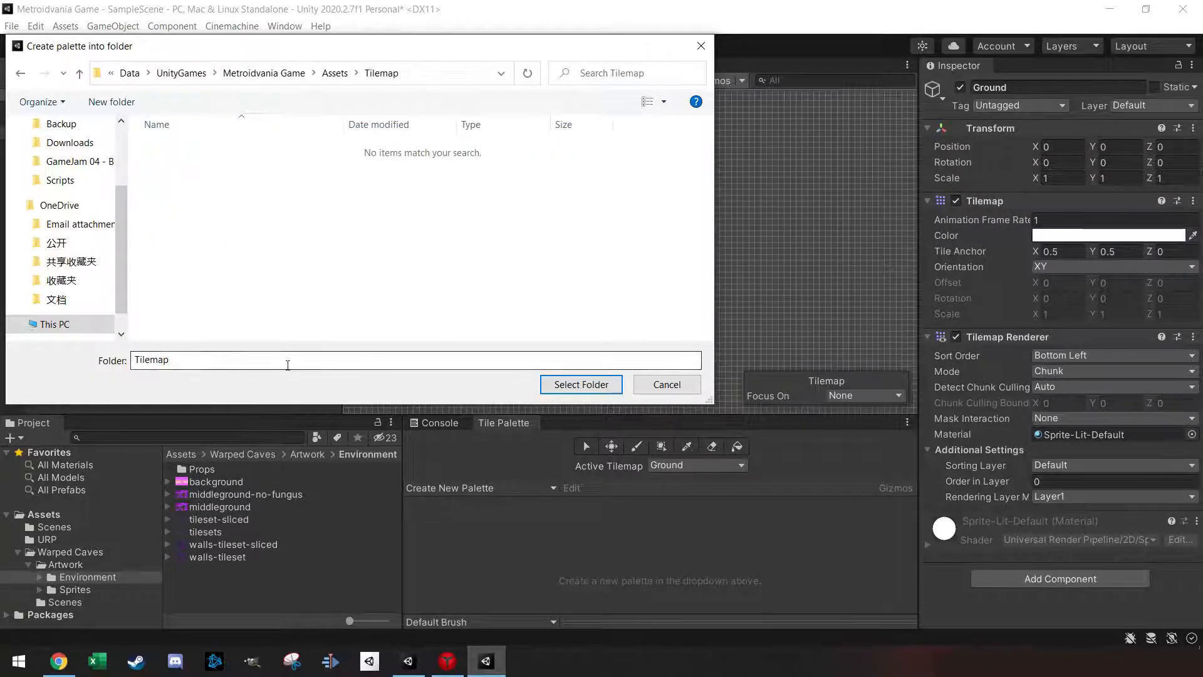
{"action": "left_click", "coordinate": [573, 382]}
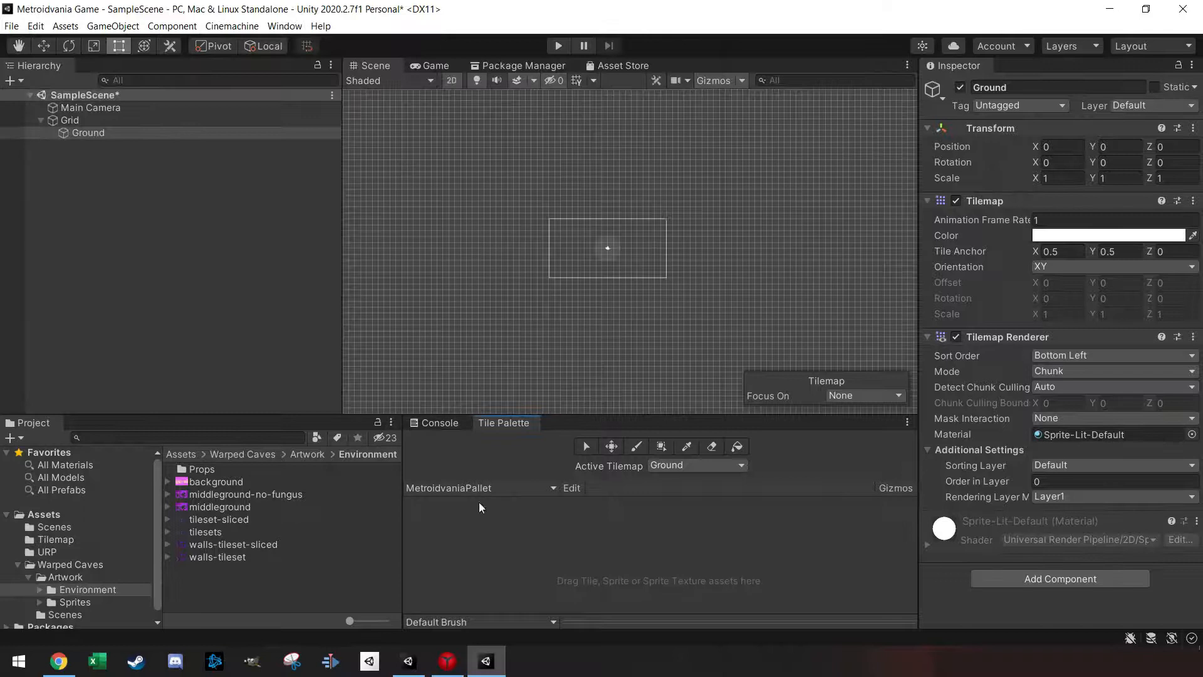
- Enlarge the Tile Palette area and add the tileset-sliced texture from the Environment folder to MetroidvaniaPallet
{"action": "left_click", "coordinate": [64, 539]}
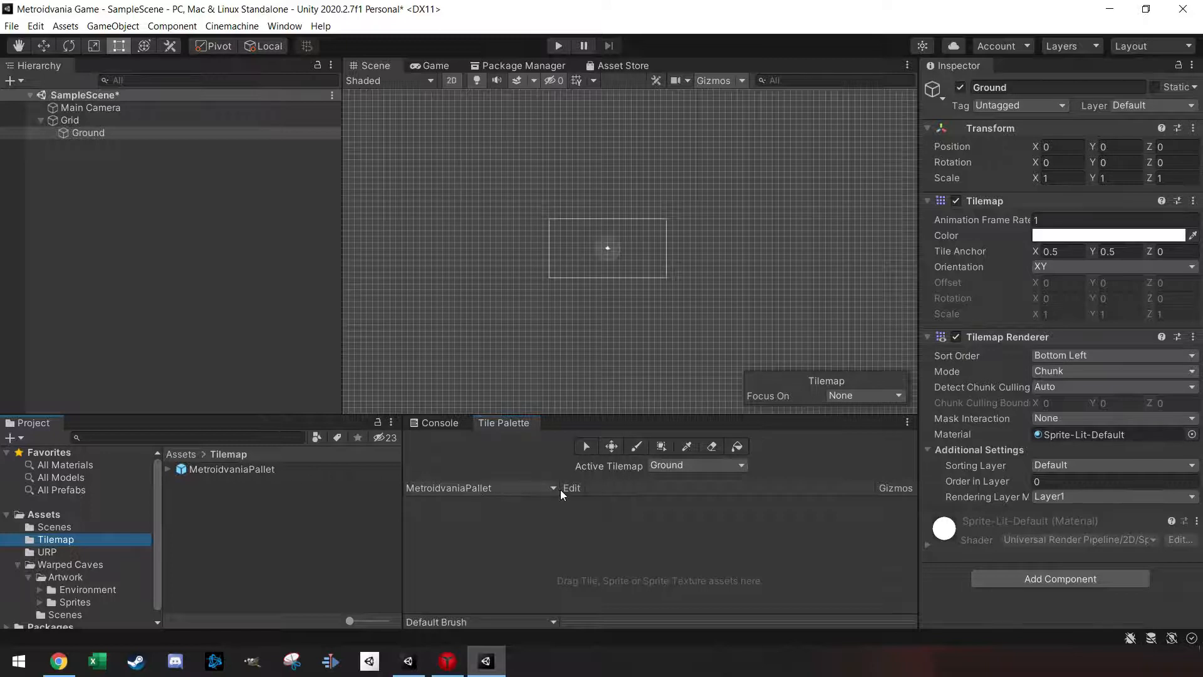
{"action": "left_click_drag", "start_coordinate": [561, 414], "coordinate": [551, 370]}
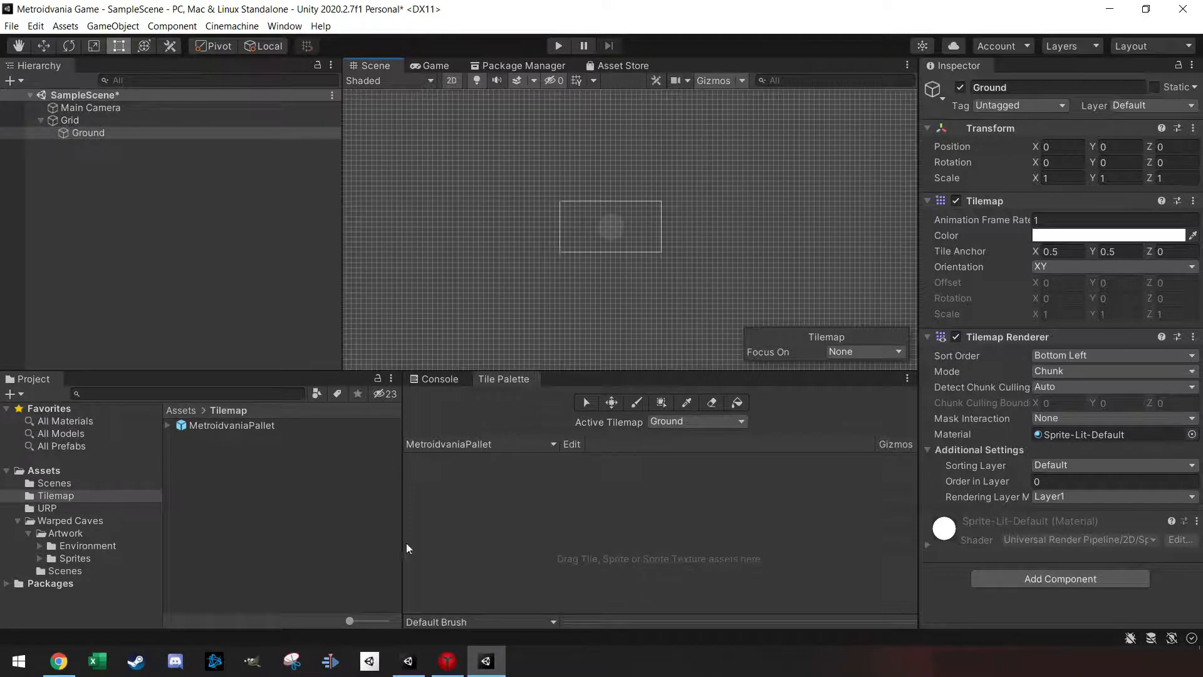
{"action": "left_click", "coordinate": [96, 545]}
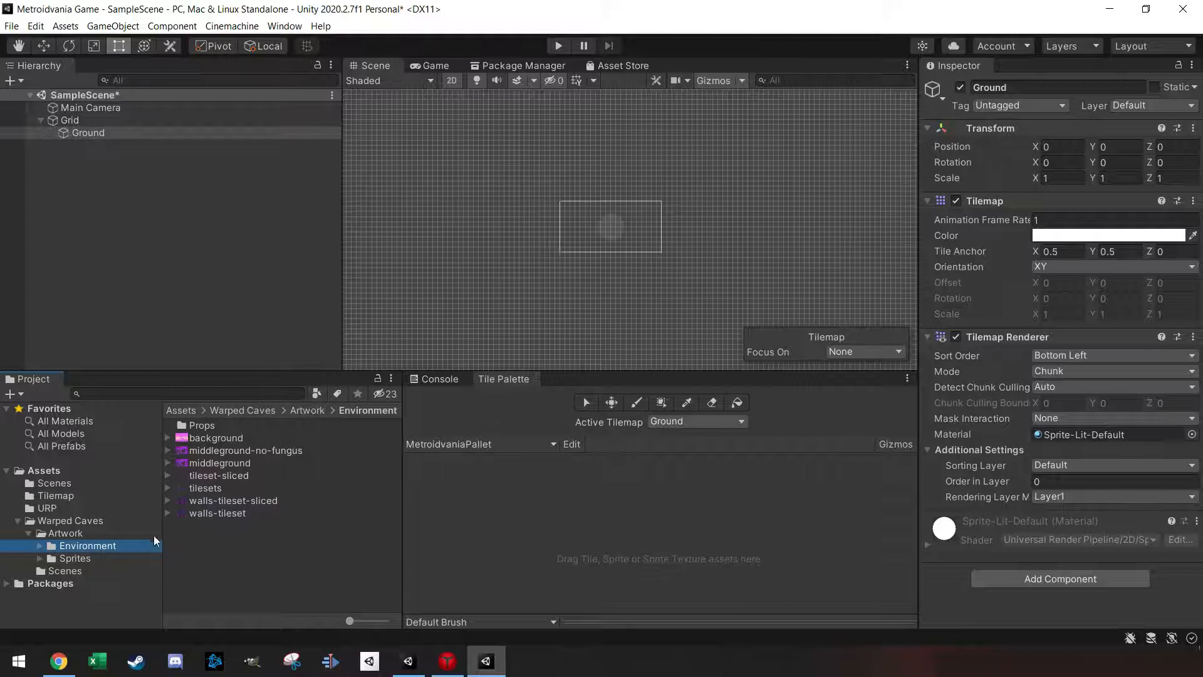
{"action": "left_click_drag", "start_coordinate": [208, 475], "coordinate": [687, 524]}
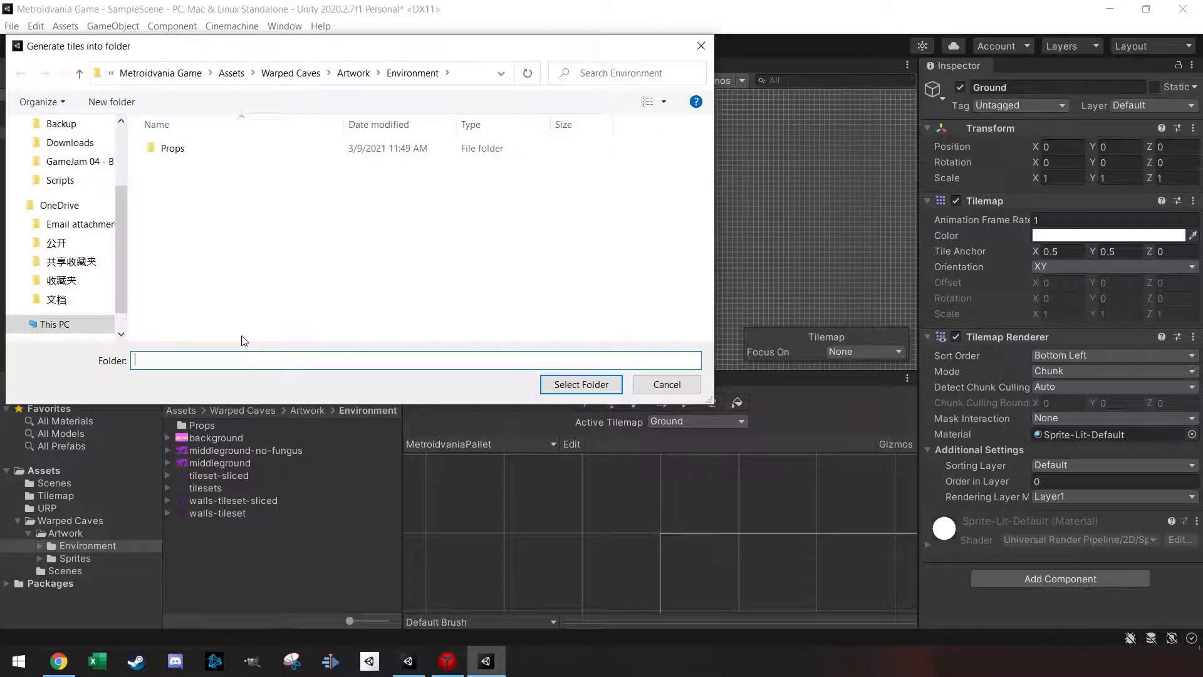
- Make a new folder named Tiles inside Assets/Tilemap and generate the tileset-sliced tiles into it
{"action": "left_click", "coordinate": [232, 73]}
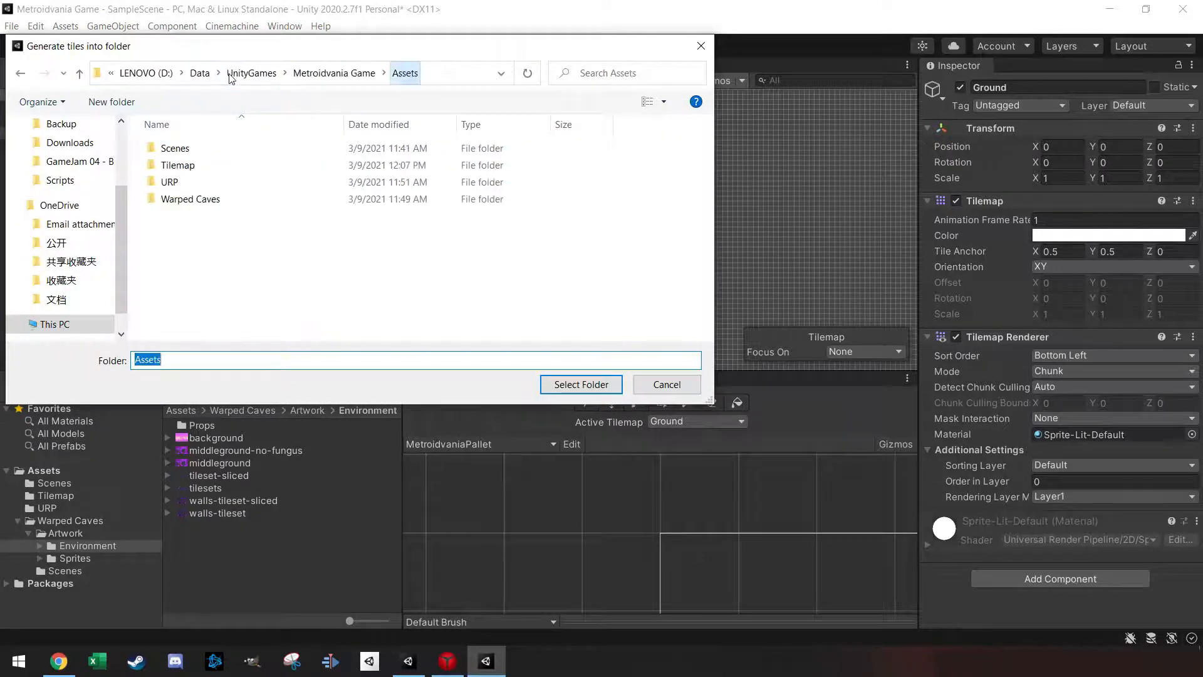
{"action": "double_click", "coordinate": [183, 167]}
{"action": "right_click", "coordinate": [243, 237]}
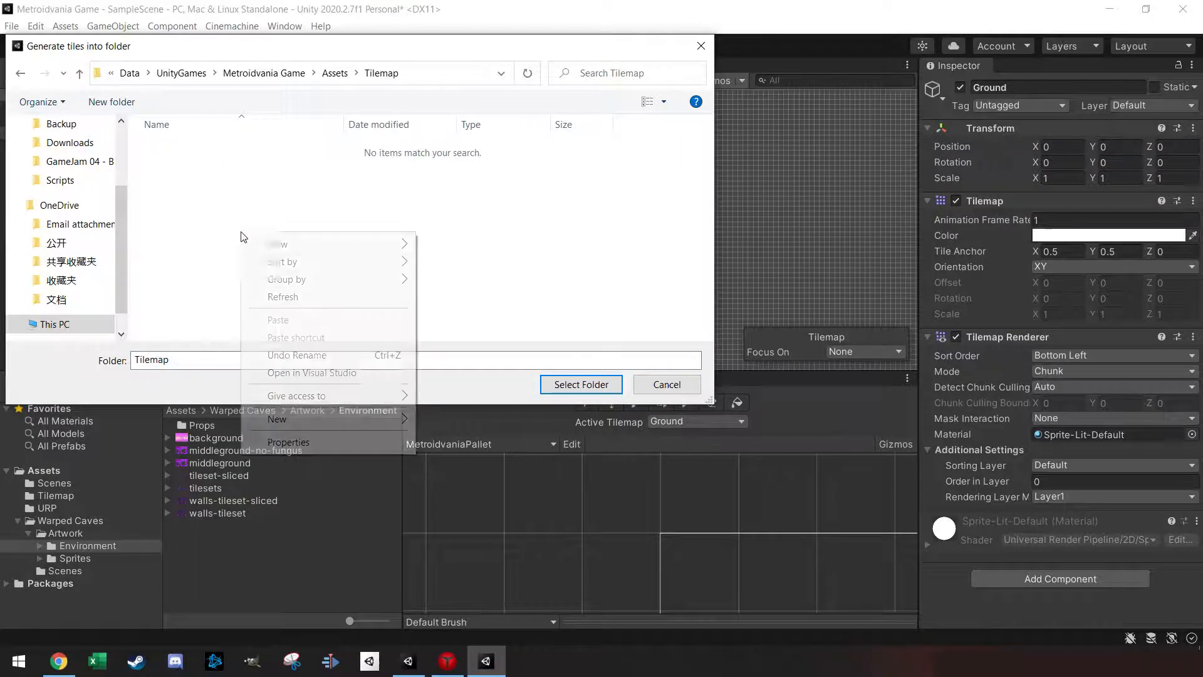
{"action": "mouse_move", "coordinate": [295, 419]}
{"action": "left_click", "coordinate": [442, 419]}
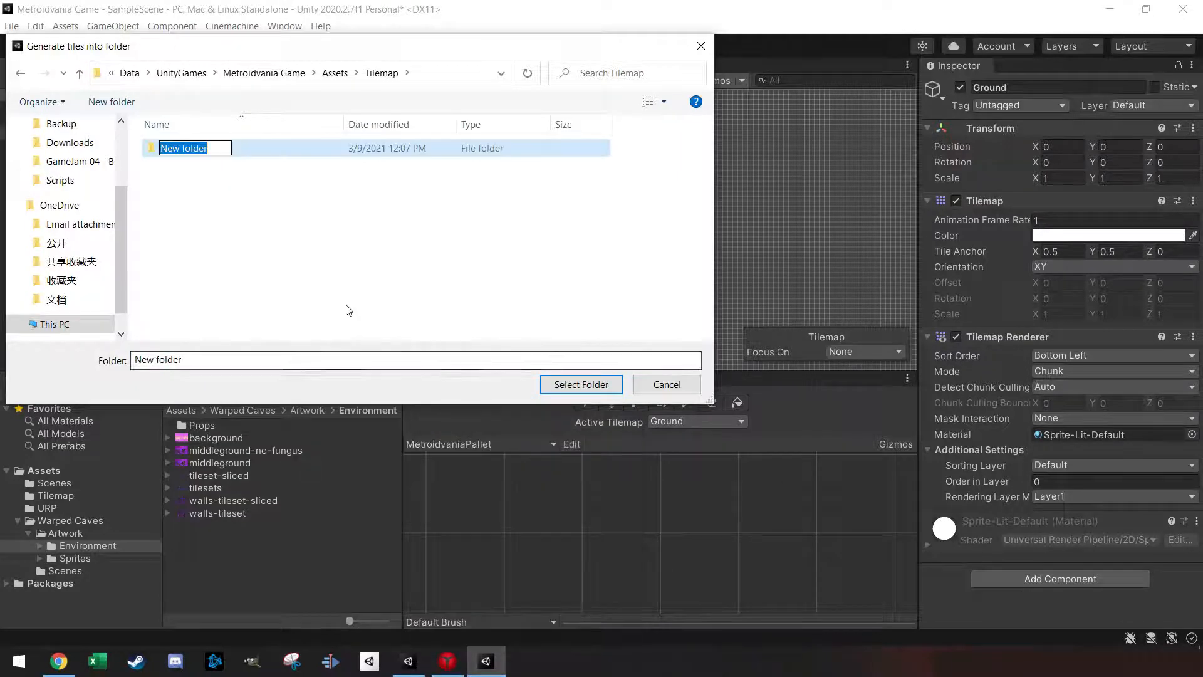
{"action": "type", "text": "Tiles"}
{"action": "key", "text": "Return"}
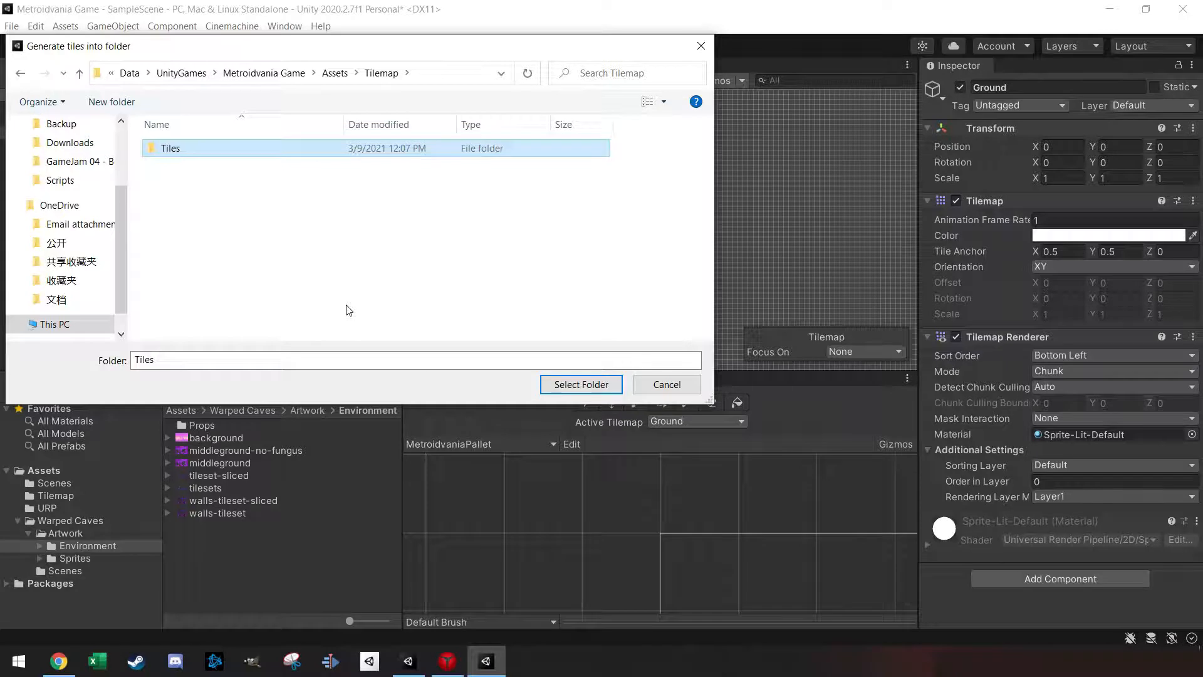
{"action": "left_click", "coordinate": [581, 384]}
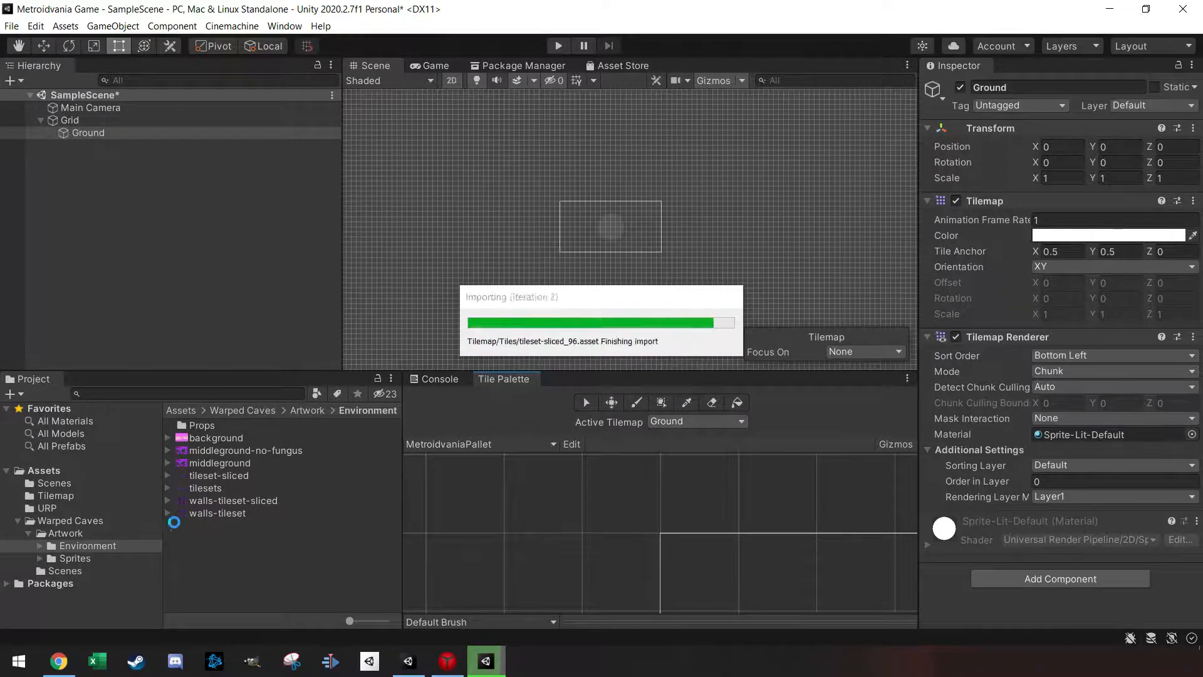
- Add the walls-tileset-sliced texture to the empty area beside the existing palette tiles and generate its tiles into Tilemap/Tiles
{"action": "scroll", "coordinate": [617, 516], "scroll_direction": "down", "scroll_amount": 4}
{"action": "middle_click_drag", "start_coordinate": [622, 520], "coordinate": [655, 522]}
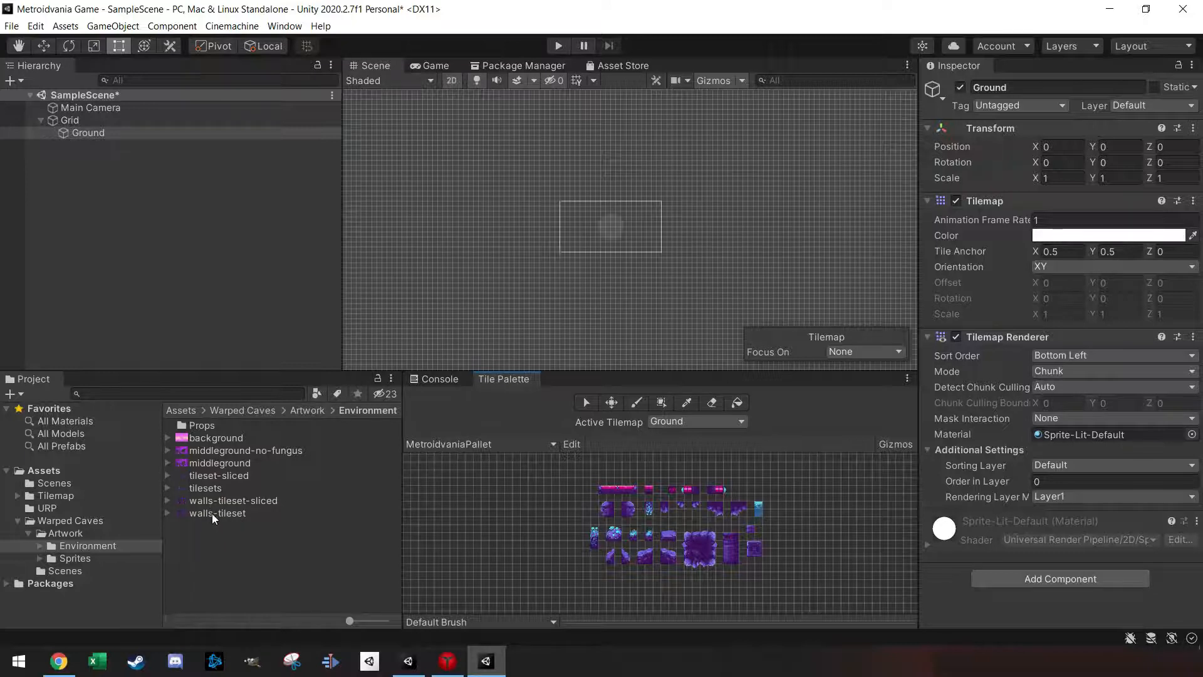
{"action": "left_click_drag", "start_coordinate": [243, 505], "coordinate": [494, 501]}
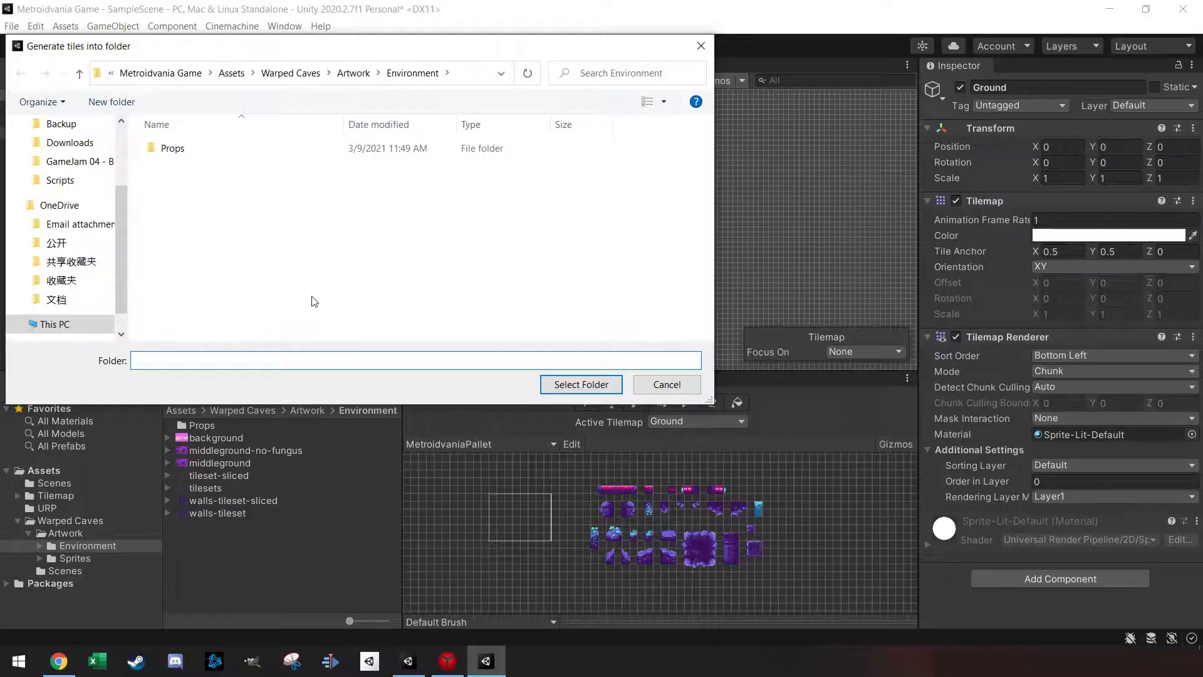
{"action": "left_click", "coordinate": [232, 73]}
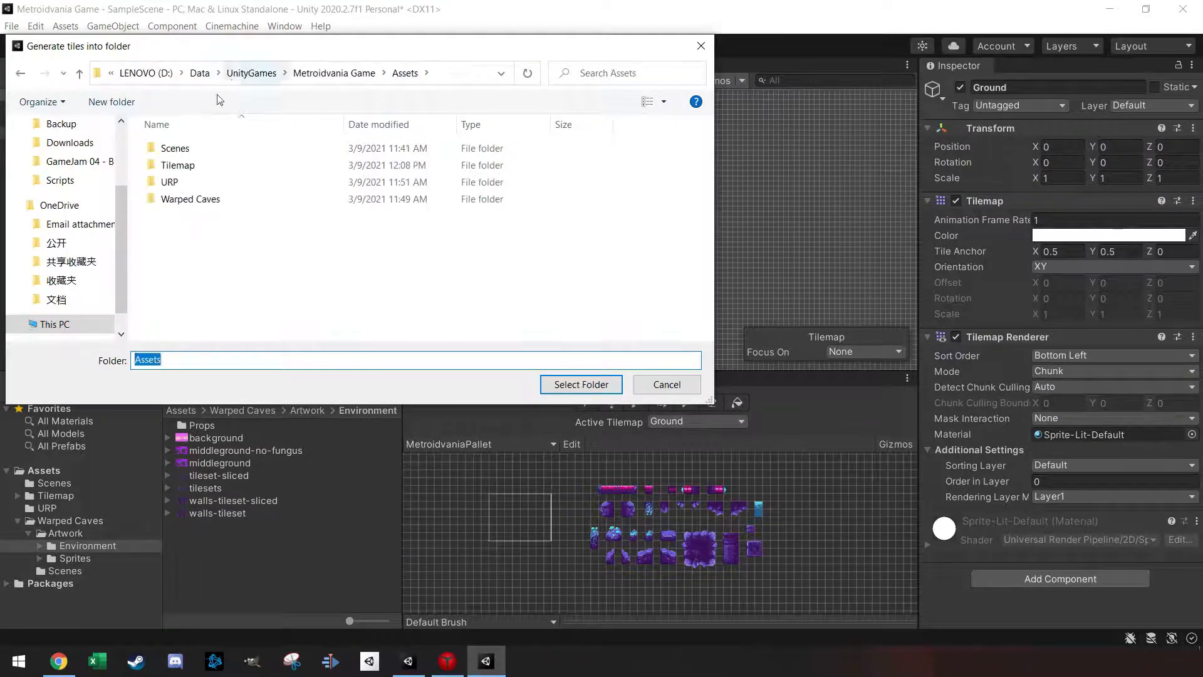
{"action": "double_click", "coordinate": [182, 166]}
{"action": "left_click", "coordinate": [180, 151]}
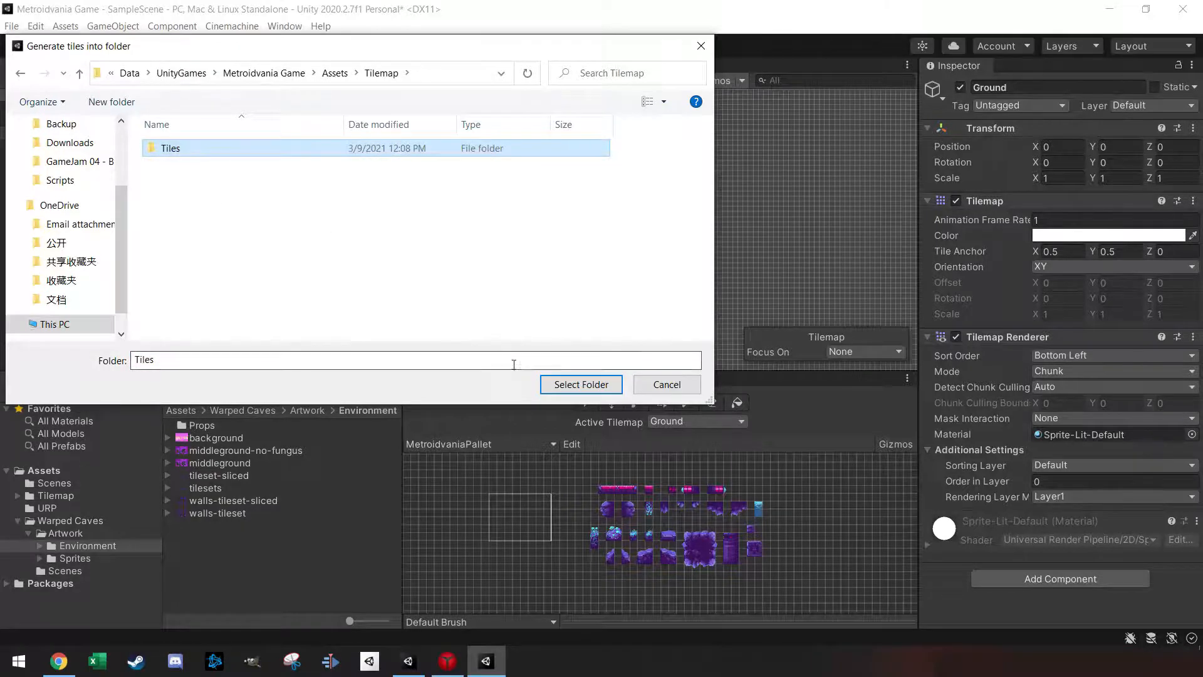
{"action": "left_click", "coordinate": [574, 384]}
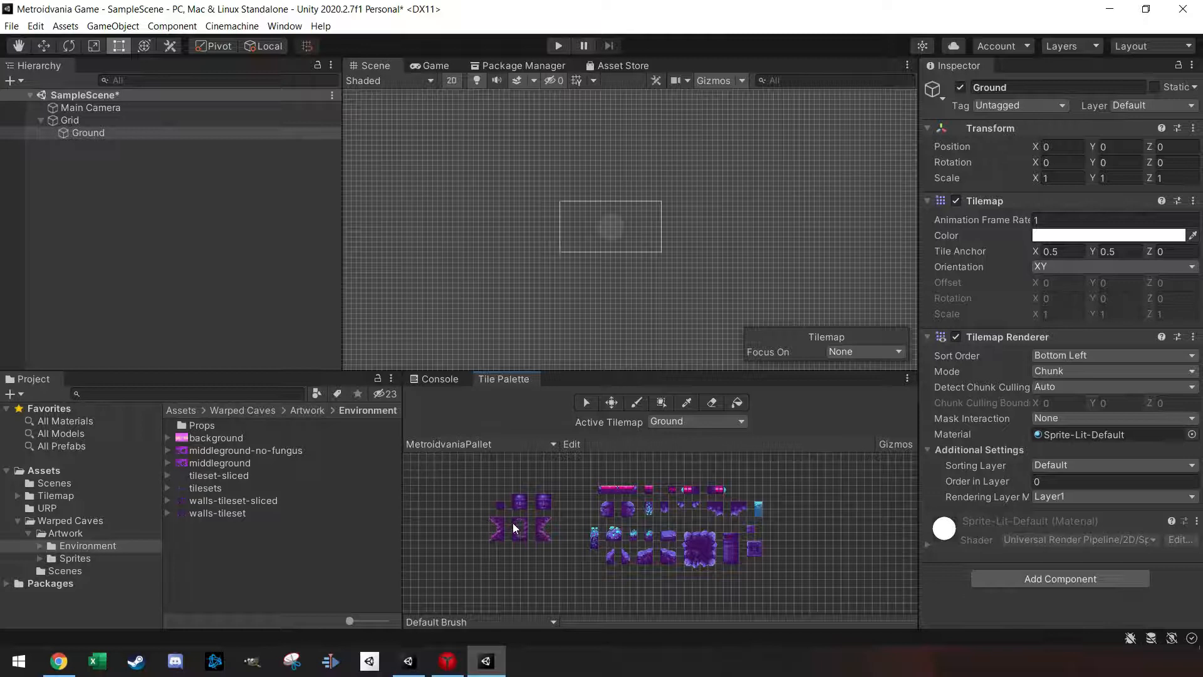
- Look through the generated tile assets in the Tilemap/Tiles folder and inspect tileset-sliced_63
{"action": "left_click", "coordinate": [61, 495]}
{"action": "double_click", "coordinate": [196, 427]}
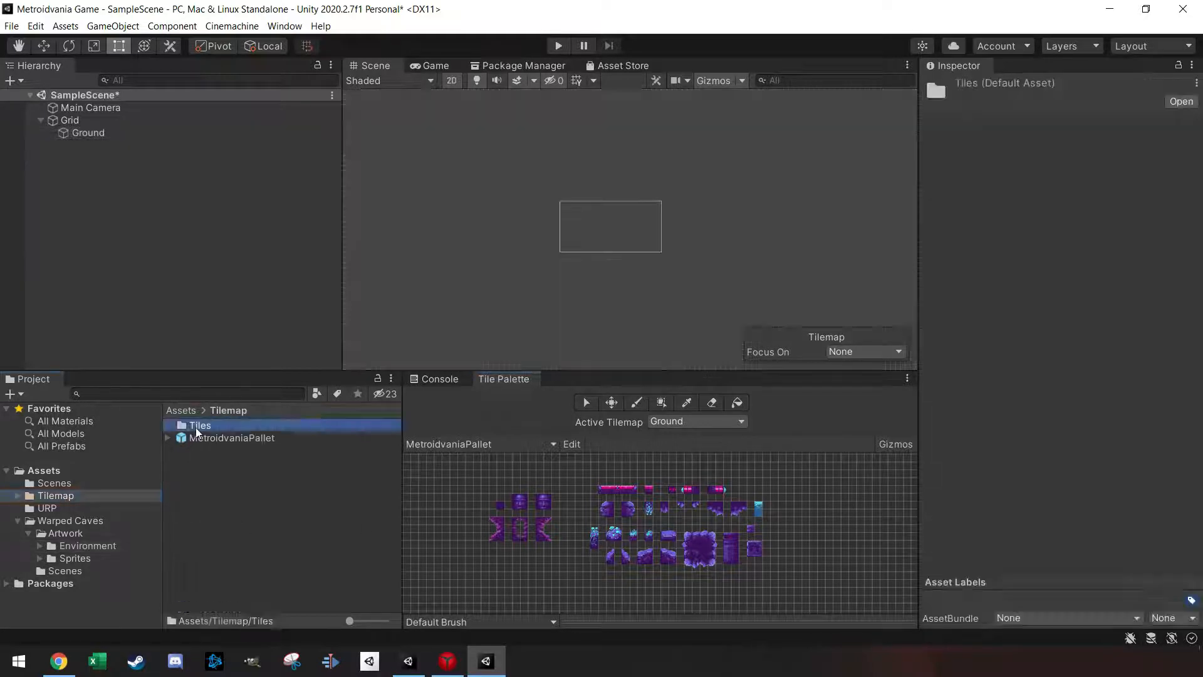
{"action": "scroll", "coordinate": [254, 458], "scroll_direction": "down", "scroll_amount": 15}
{"action": "left_click", "coordinate": [242, 502]}
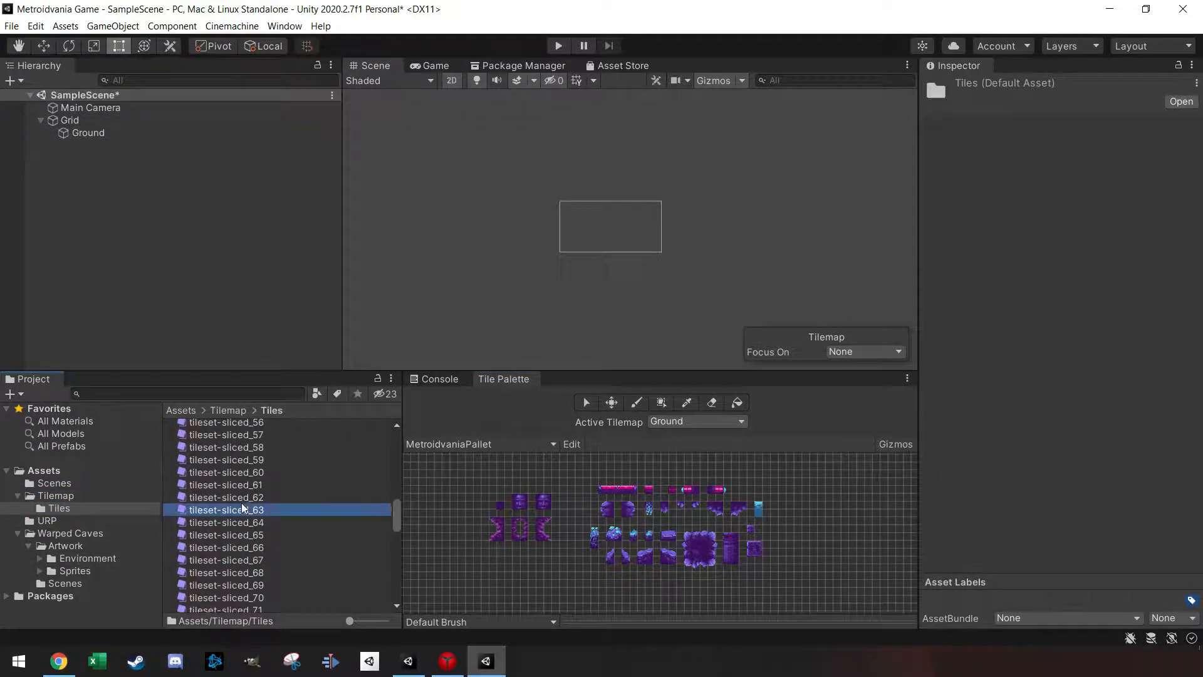
{"action": "scroll", "coordinate": [246, 506], "scroll_direction": "down", "scroll_amount": 5}
{"action": "scroll", "coordinate": [246, 505], "scroll_direction": "down", "scroll_amount": 5}
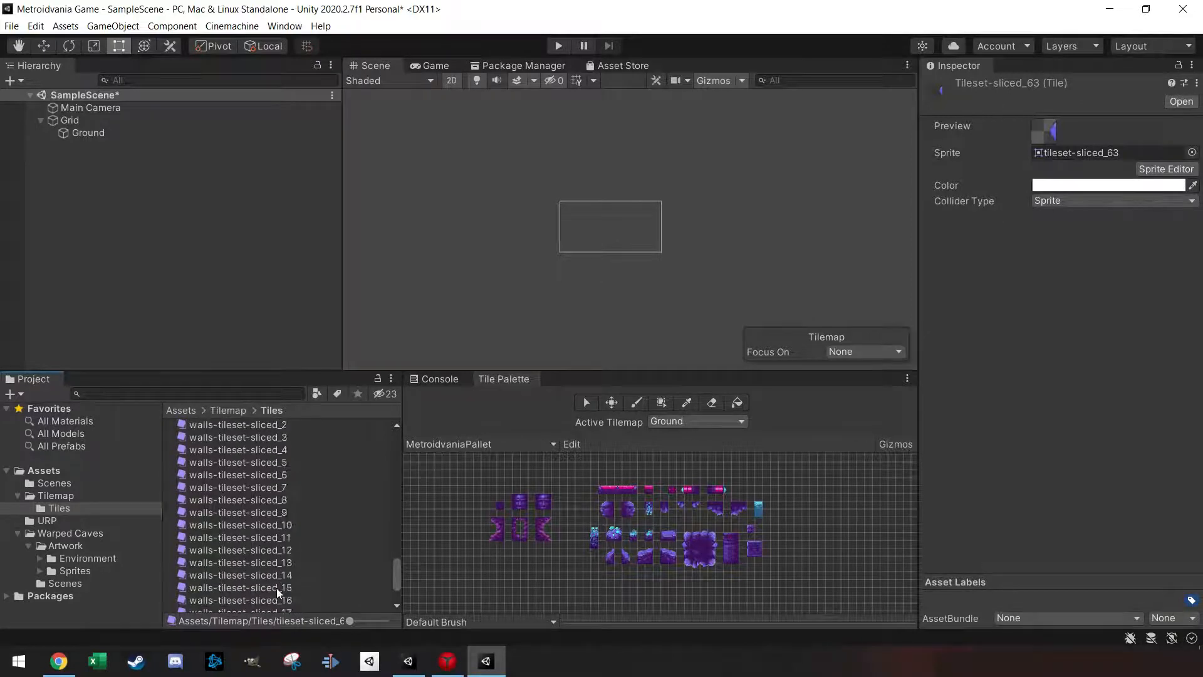
- Paint the five-tile-wide pink platform strip from the palette onto the Ground tilemap, just below the camera's centre
{"action": "left_click", "coordinate": [606, 493]}
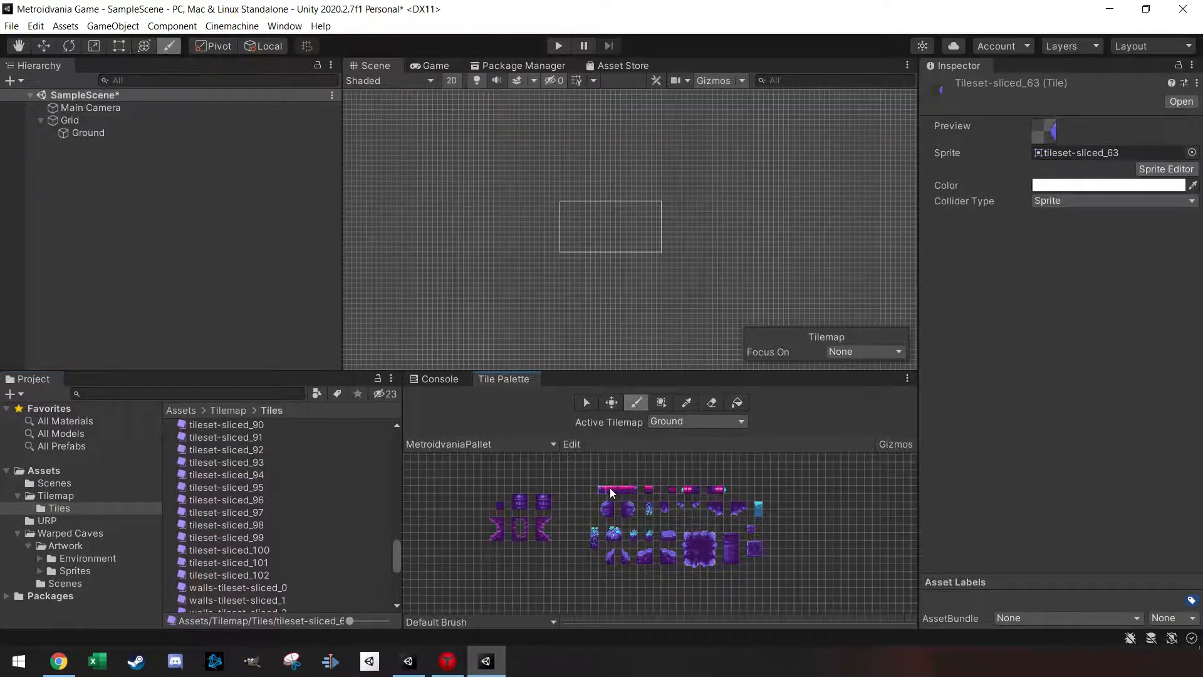
{"action": "scroll", "coordinate": [580, 219], "scroll_direction": "up", "scroll_amount": 8}
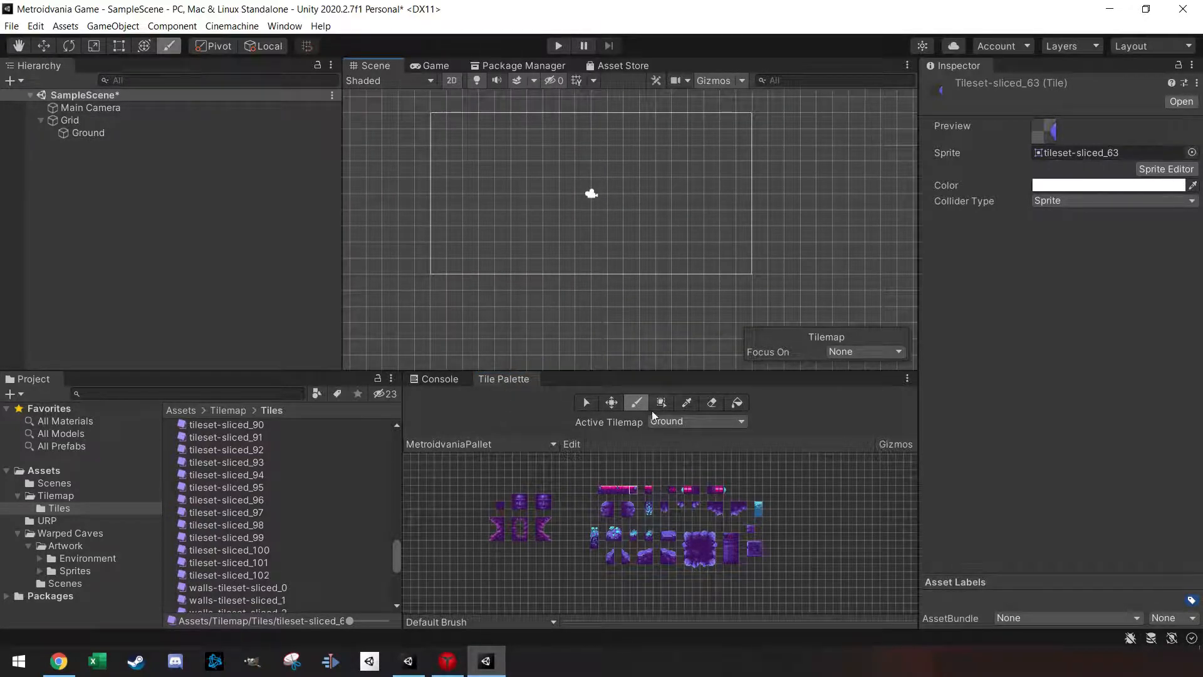
{"action": "left_click_drag", "start_coordinate": [605, 489], "coordinate": [633, 490]}
{"action": "left_click", "coordinate": [607, 246]}
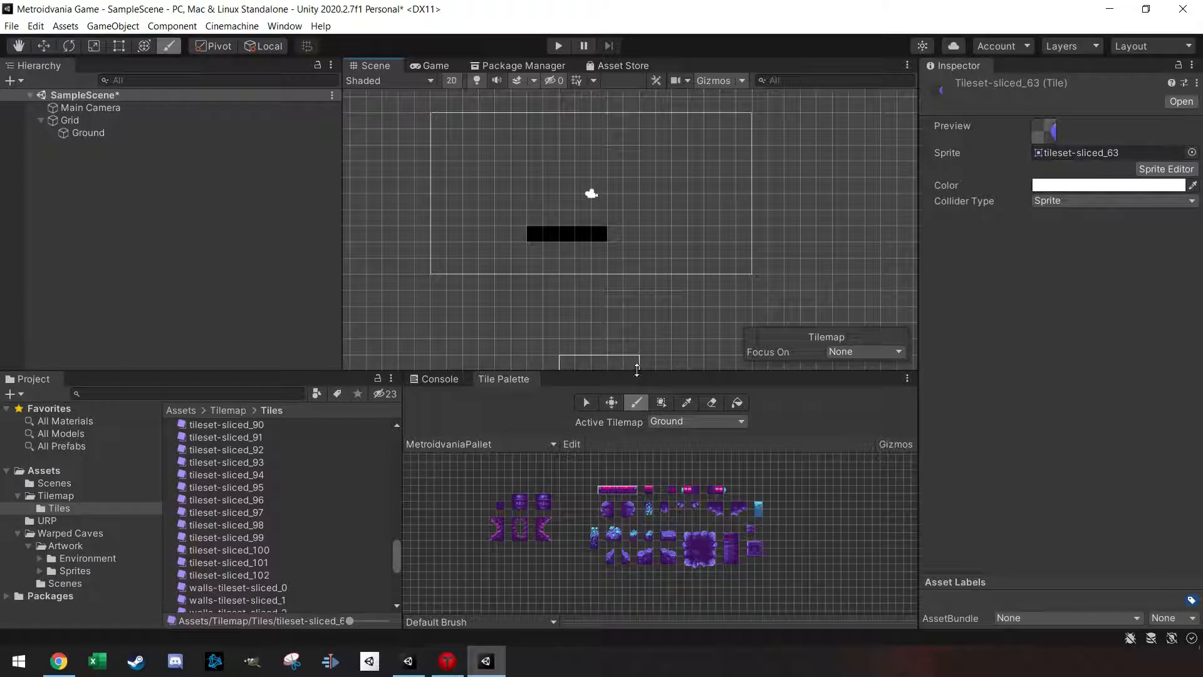
- Pick the large square purple rock block from the palette and paint it inside the camera frame, up and to the platform's right
{"action": "key", "text": "i"}
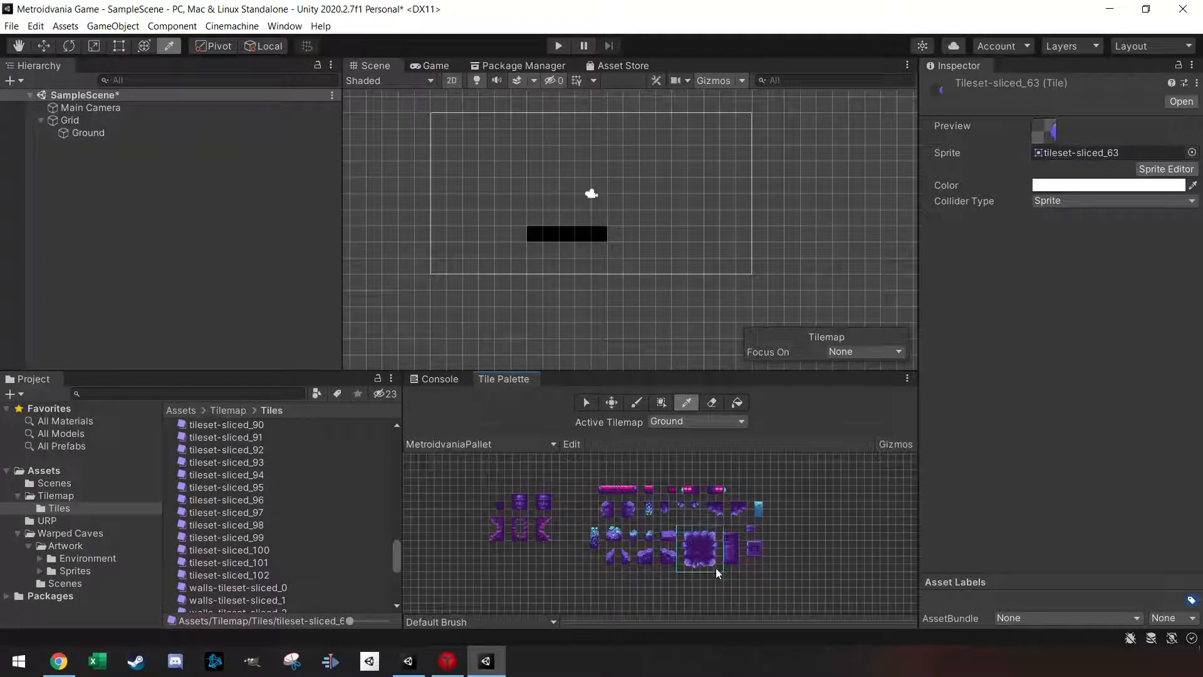
{"action": "left_click", "coordinate": [717, 567]}
{"action": "left_click", "coordinate": [707, 219]}
{"action": "scroll", "coordinate": [470, 250], "scroll_direction": "down", "scroll_amount": 4}
{"action": "middle_click_drag", "start_coordinate": [489, 215], "coordinate": [523, 284]}
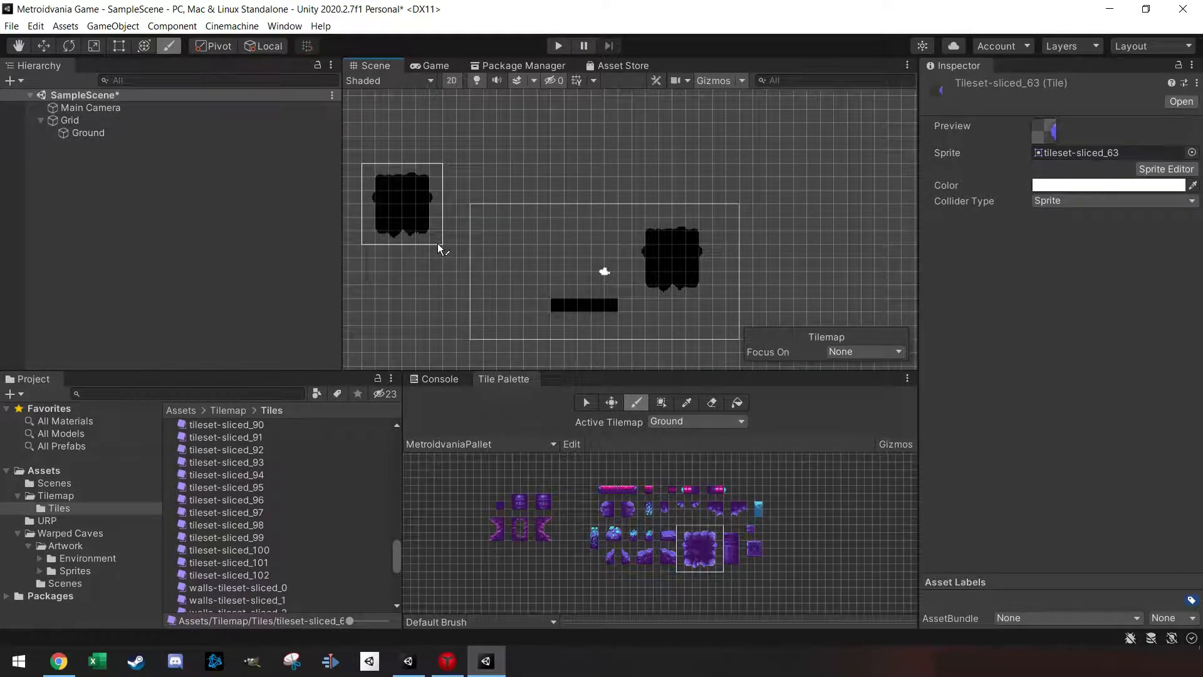
- Inspect the Grid and Ground settings and browse the materials available for Ground's Tilemap Renderer without choosing one
{"action": "left_click", "coordinate": [81, 119]}
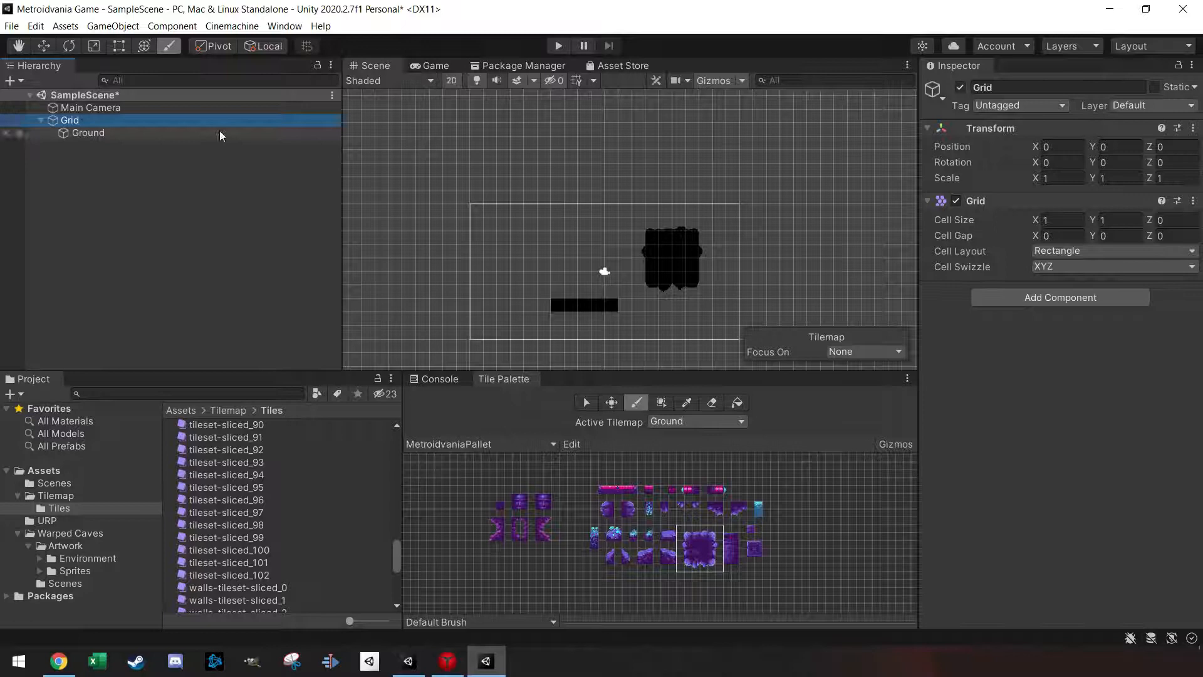
{"action": "left_click", "coordinate": [85, 133]}
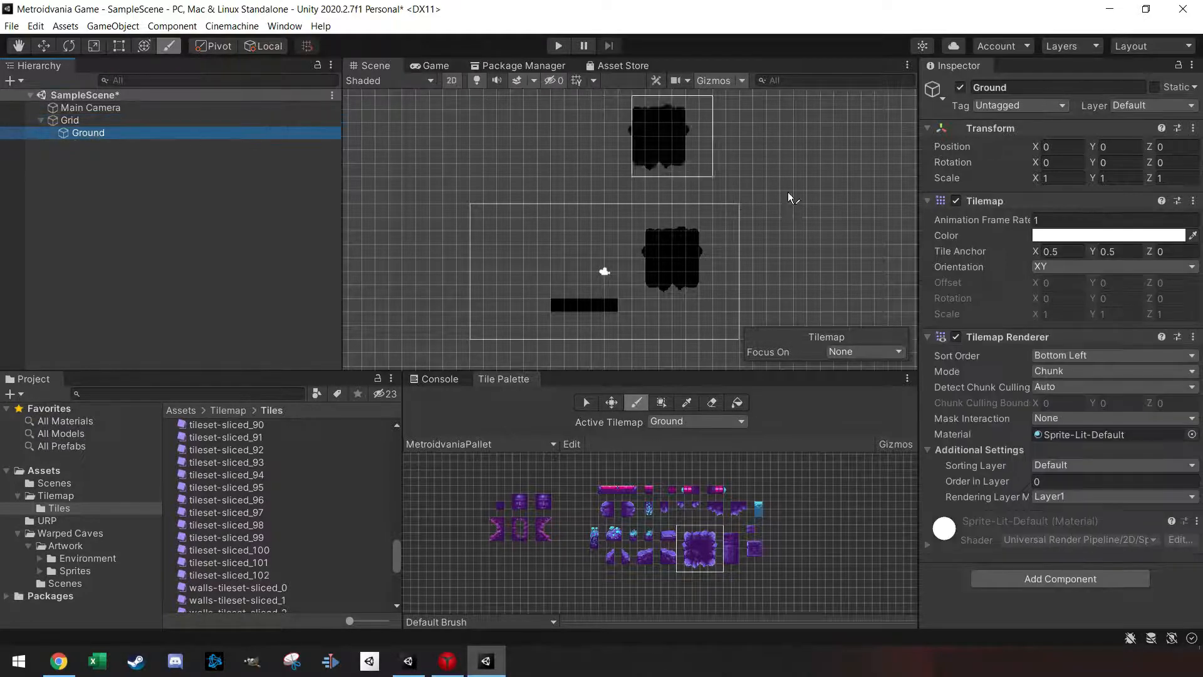
{"action": "left_click", "coordinate": [1170, 435]}
{"action": "left_click", "coordinate": [1192, 434]}
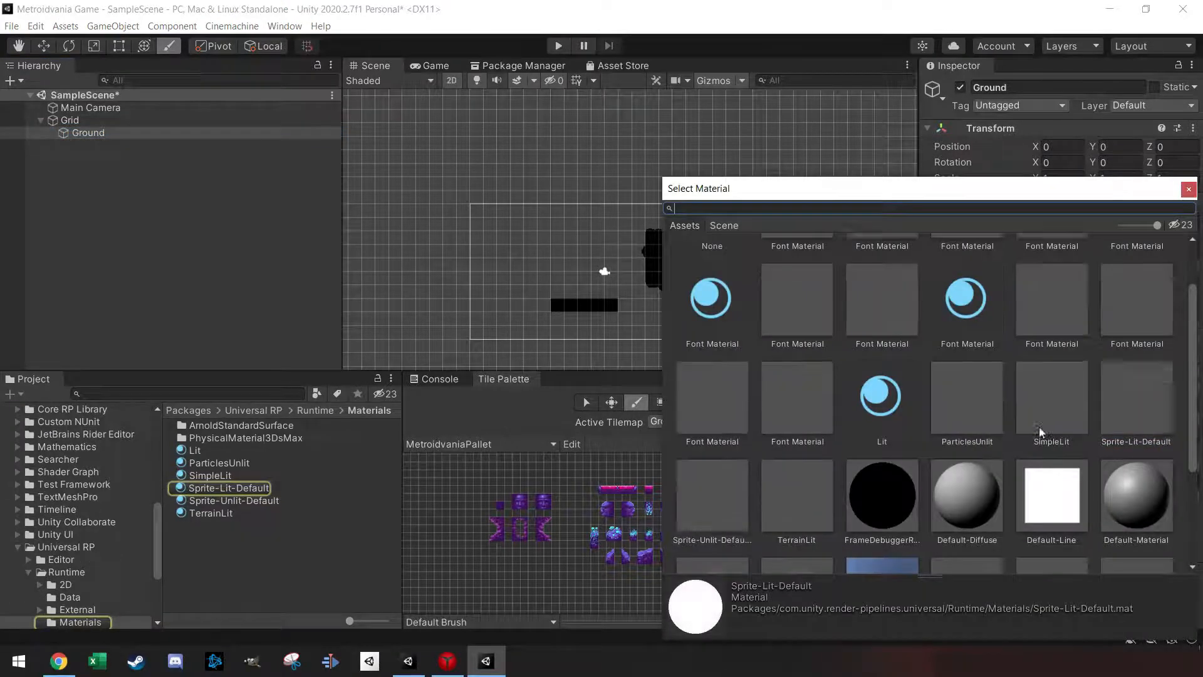
{"action": "scroll", "coordinate": [886, 354], "scroll_direction": "up", "scroll_amount": 3}
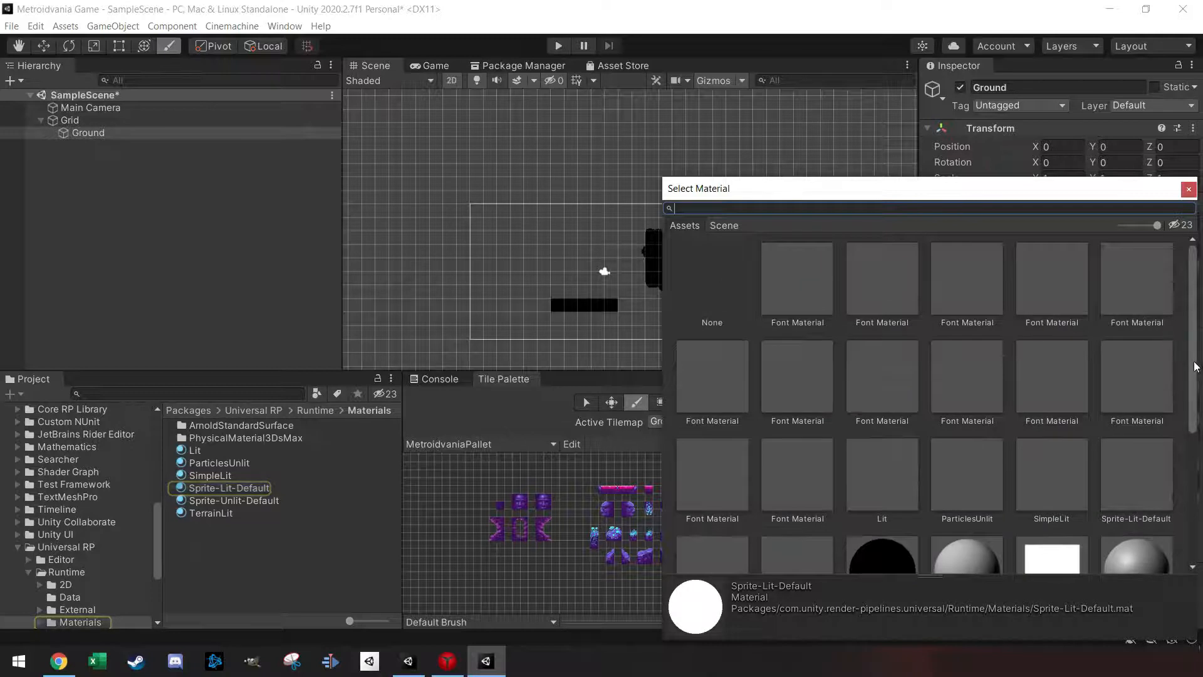
{"action": "scroll", "coordinate": [1182, 376], "scroll_direction": "down", "scroll_amount": 5}
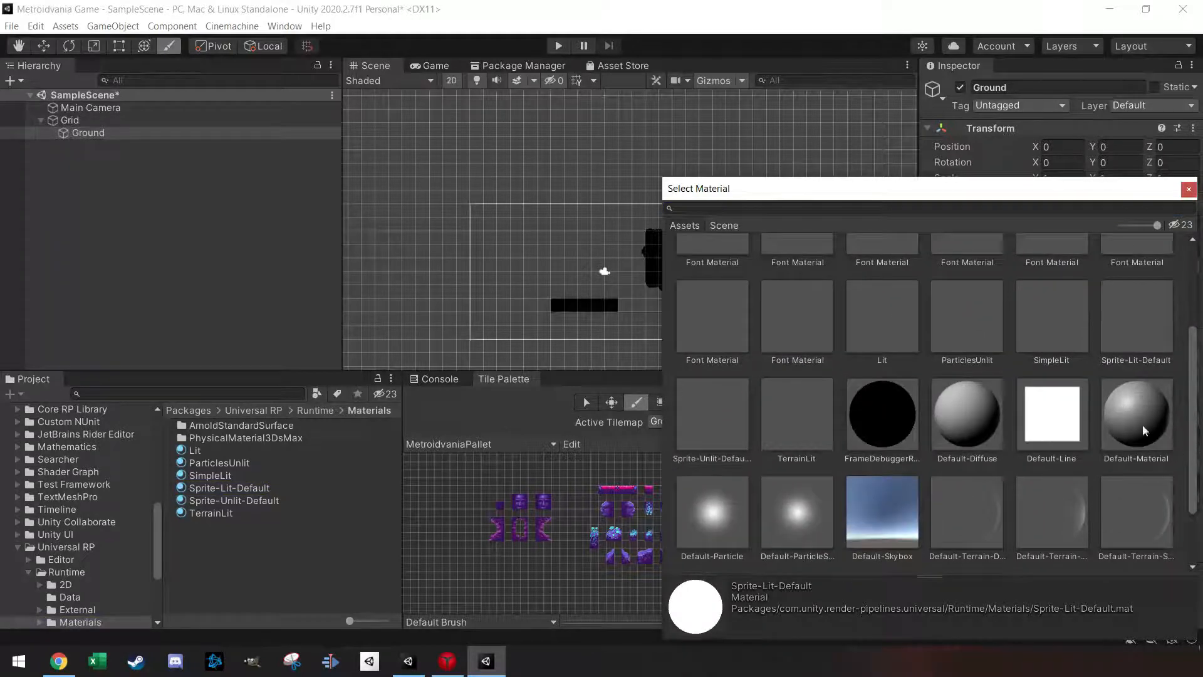
{"action": "left_click", "coordinate": [1189, 190]}
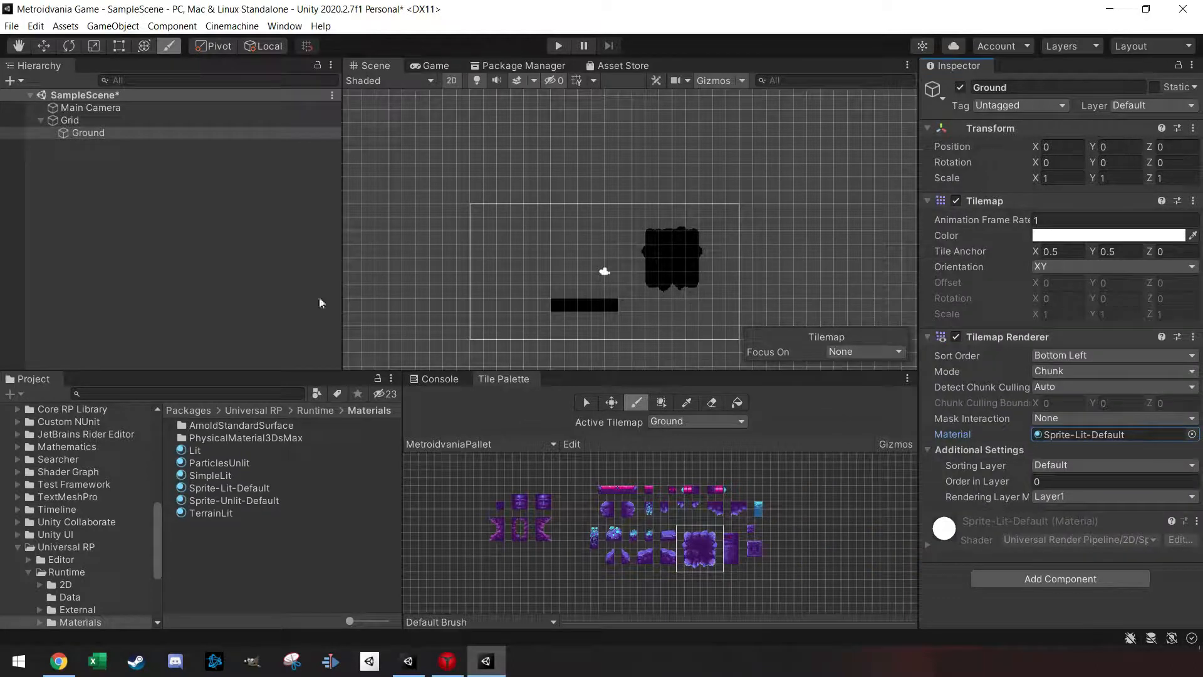
- Create an empty game object at the scene's root level and reset its transform
{"action": "left_click", "coordinate": [40, 121]}
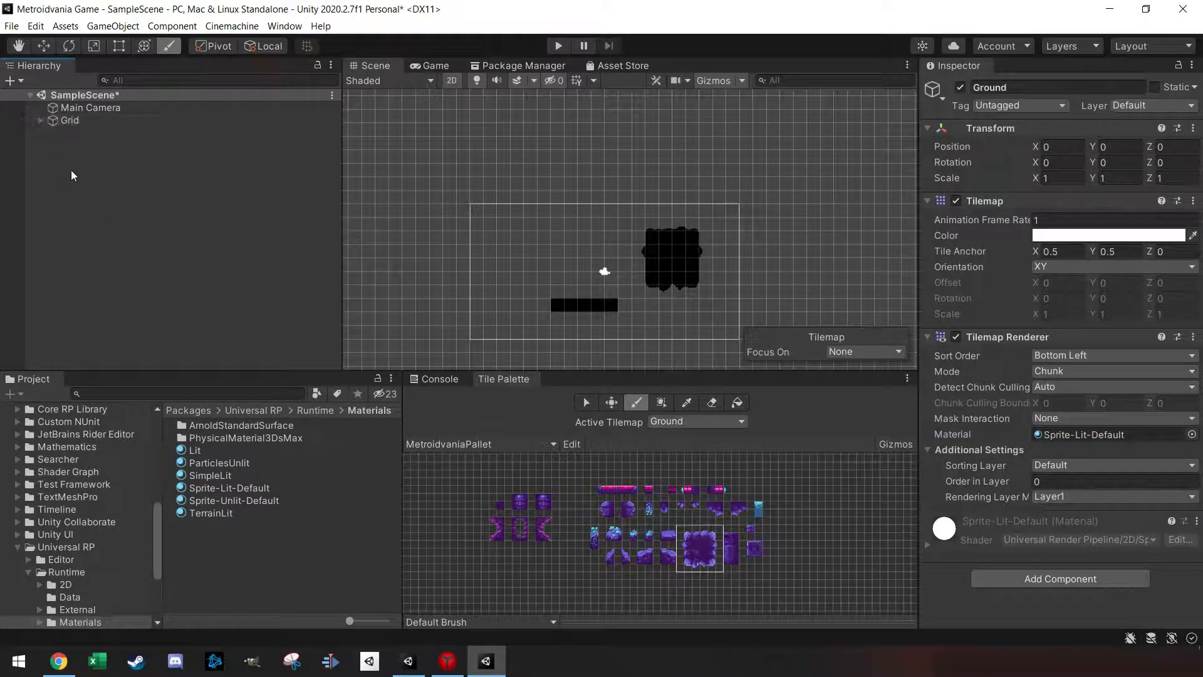
{"action": "right_click", "coordinate": [64, 153]}
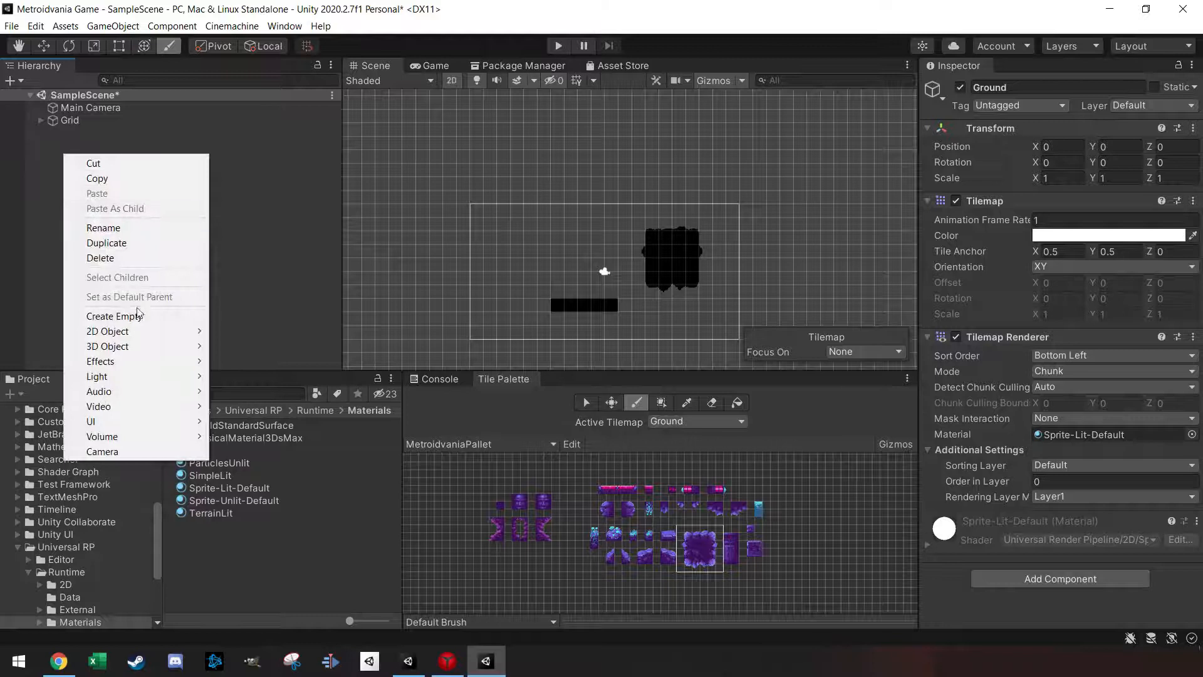
{"action": "left_click", "coordinate": [141, 319]}
{"action": "right_click", "coordinate": [1032, 131]}
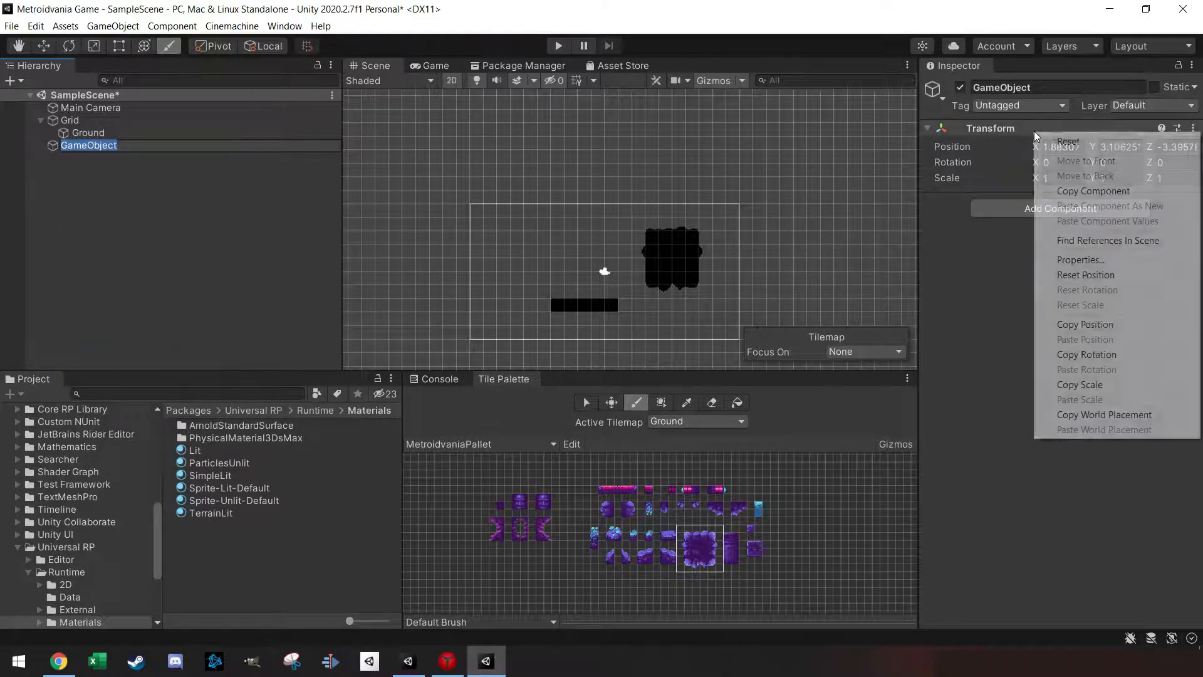
{"action": "left_click", "coordinate": [1069, 143]}
- Rename the new empty game object as Light
{"action": "left_click", "coordinate": [997, 87]}
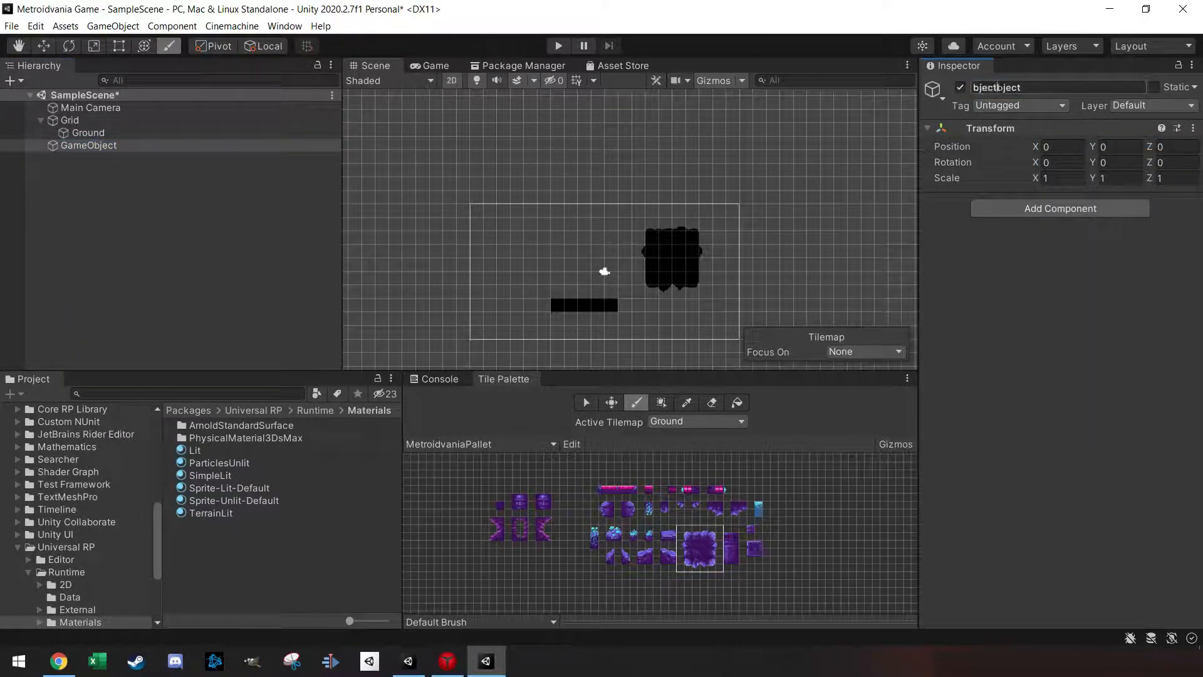
{"action": "type", "text": "Light"}
{"action": "key", "text": "Return"}
{"action": "left_click", "coordinate": [1056, 88]}
{"action": "type", "text": "Light"}
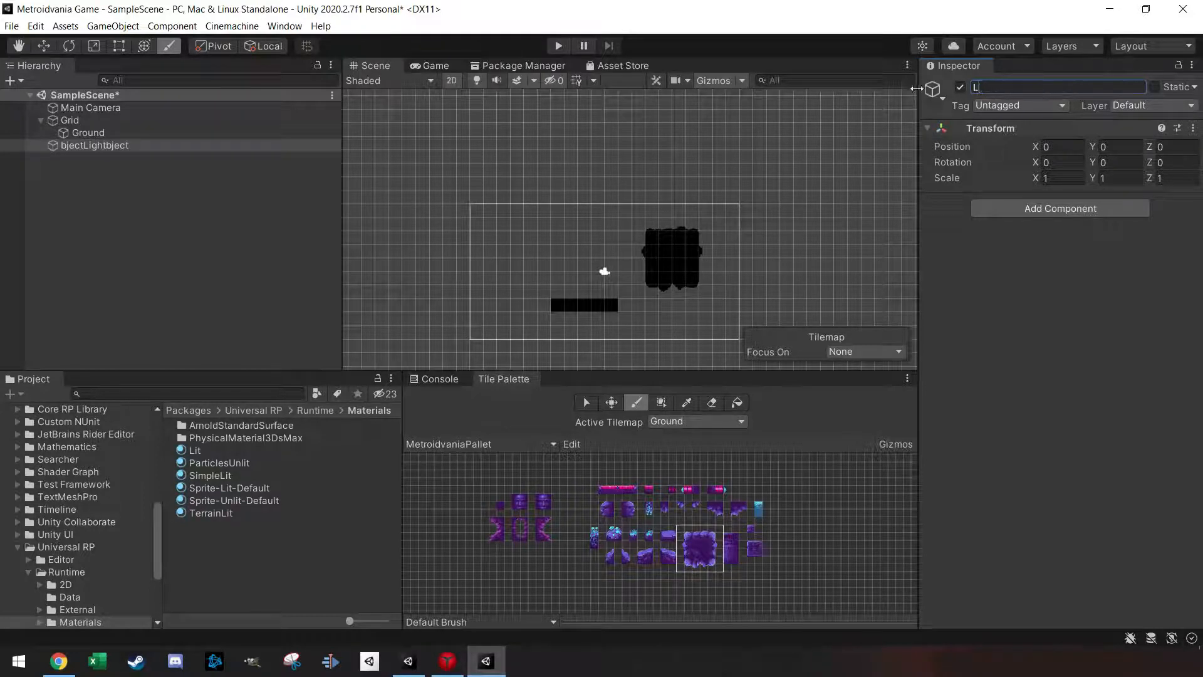
{"action": "right_click", "coordinate": [60, 146]}
{"action": "left_click", "coordinate": [125, 307]}
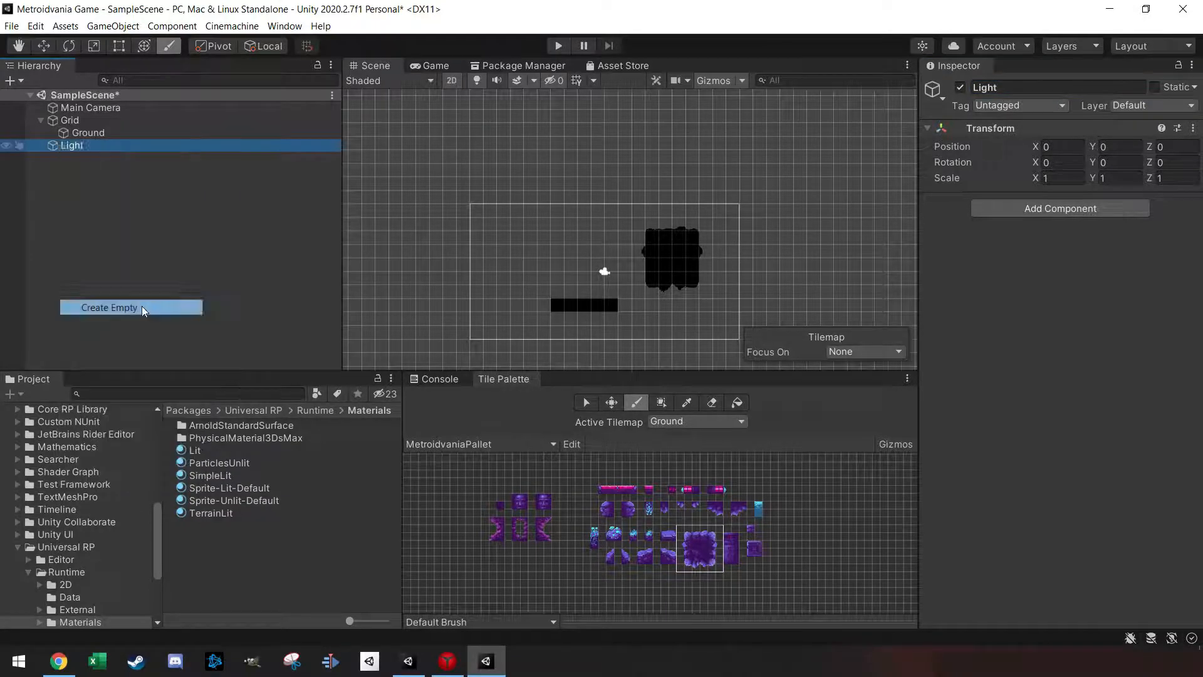
{"action": "left_click", "coordinate": [103, 161]}
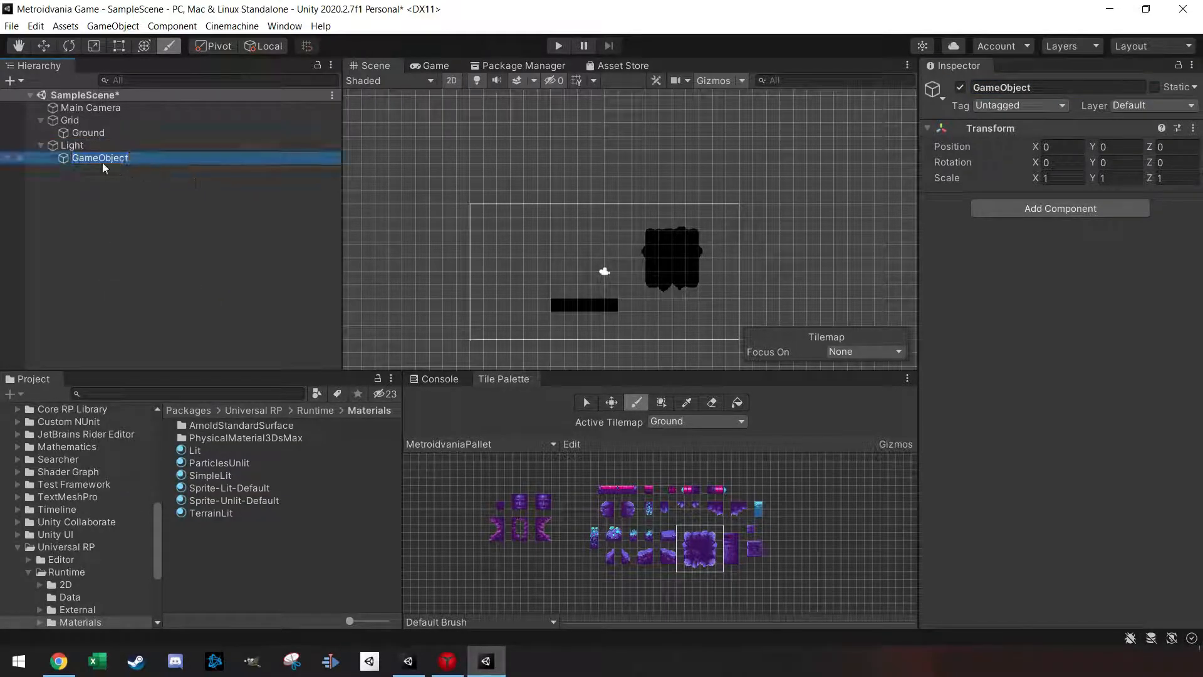
{"action": "key", "text": "Delete"}
- Add a Global Light 2D as a child of Light and switch the Tile Palette from painting to the Select tool
{"action": "right_click", "coordinate": [70, 148]}
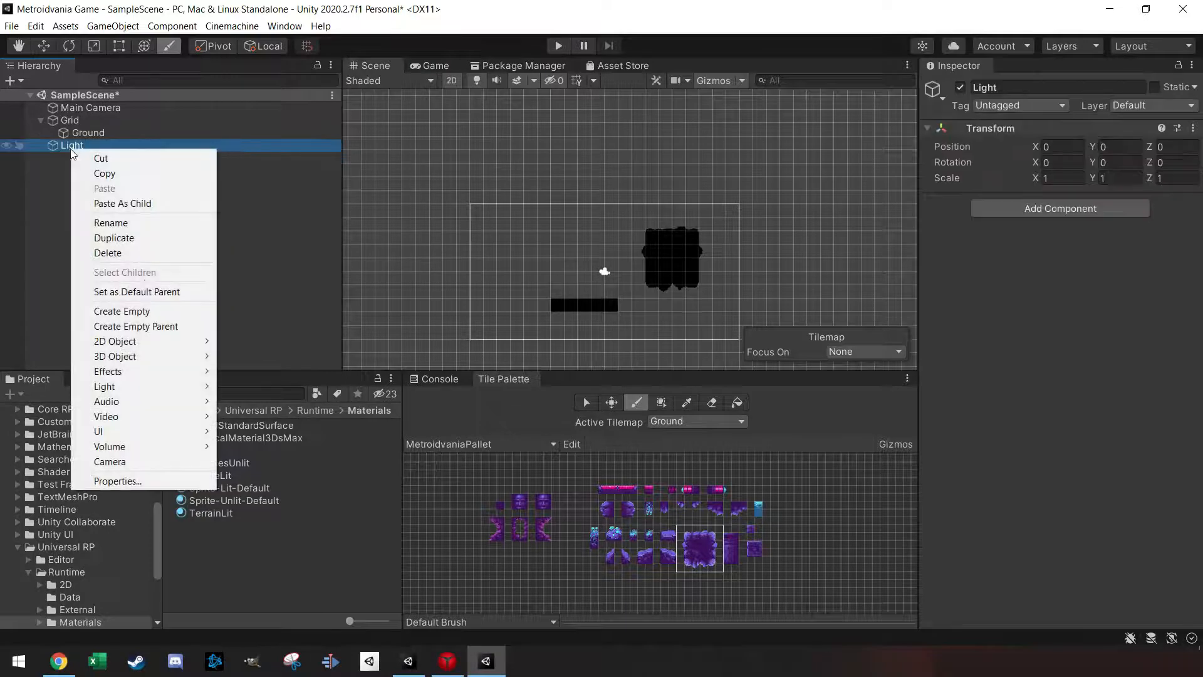
{"action": "mouse_move", "coordinate": [172, 388]}
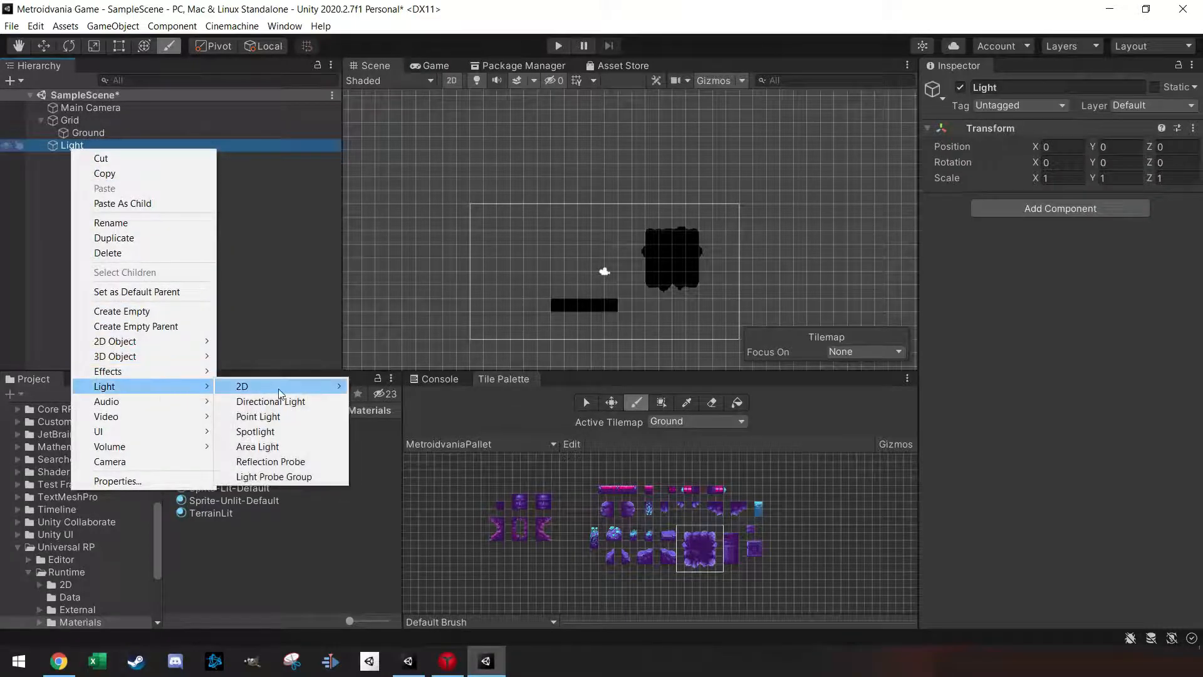
{"action": "mouse_move", "coordinate": [296, 390]}
{"action": "left_click", "coordinate": [432, 447]}
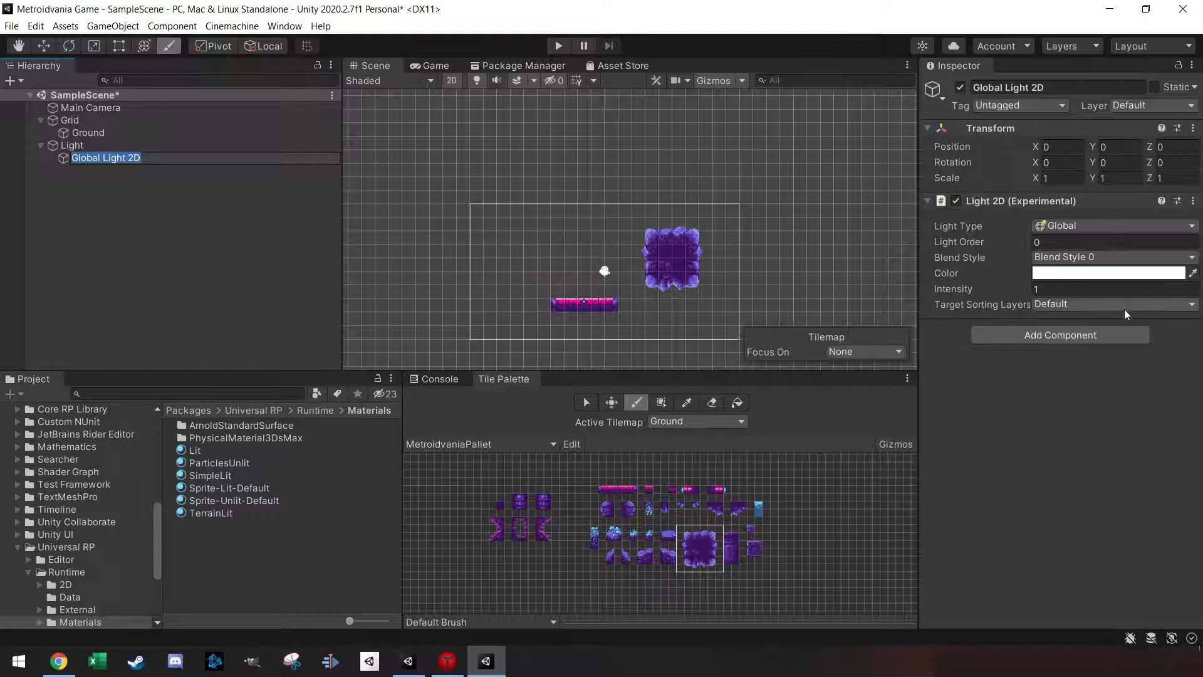
{"action": "left_click", "coordinate": [589, 403]}
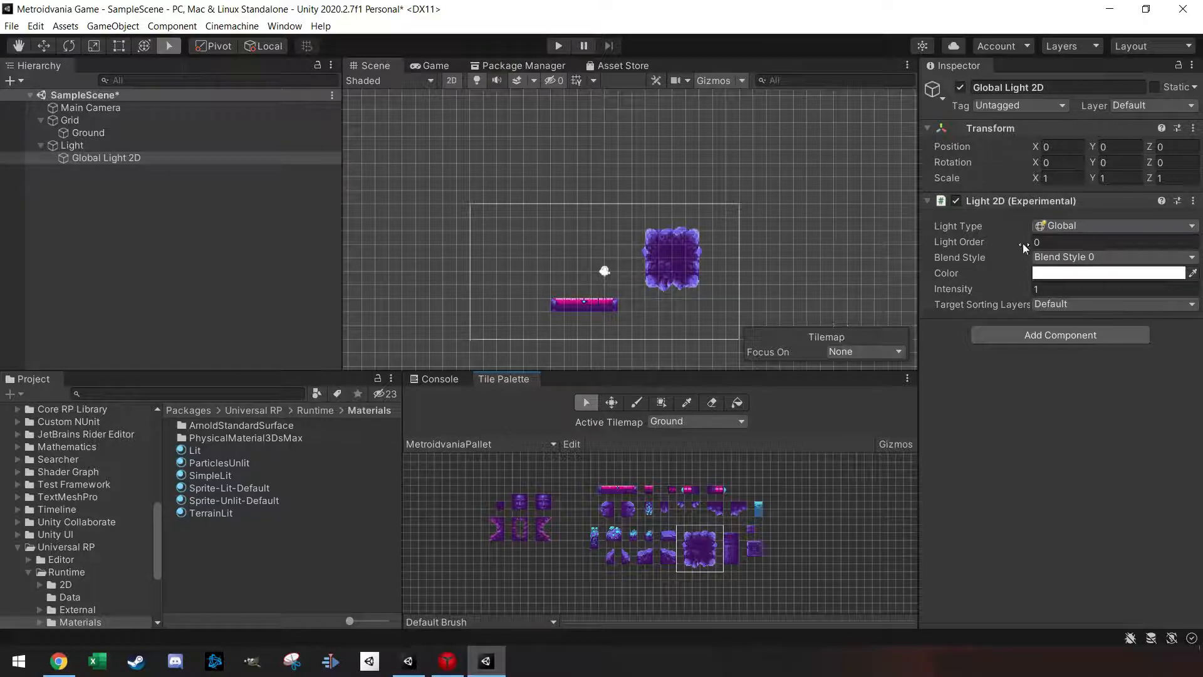
- Set the Global Light 2D's intensity to 0.7
{"action": "scroll", "coordinate": [585, 232], "scroll_direction": "down", "scroll_amount": 2}
{"action": "scroll", "coordinate": [665, 240], "scroll_direction": "up", "scroll_amount": 2}
{"action": "middle_click_drag", "start_coordinate": [657, 245], "coordinate": [682, 229]}
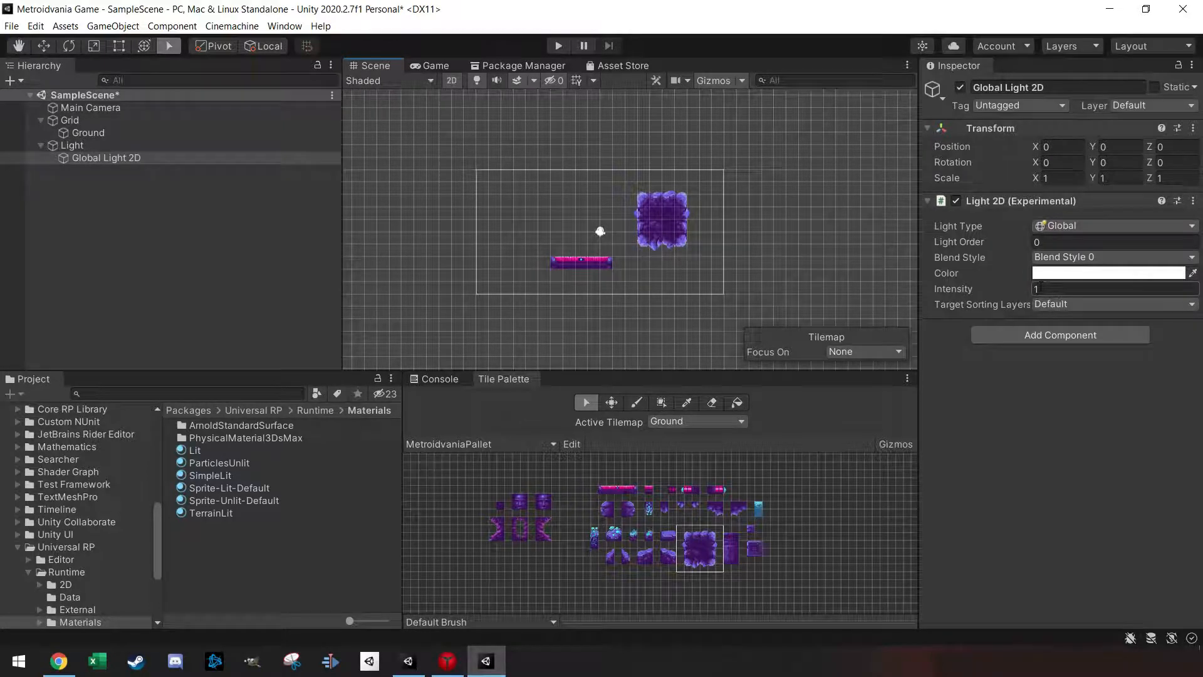
{"action": "left_click_drag", "start_coordinate": [1032, 289], "coordinate": [1010, 290]}
{"action": "left_click_drag", "start_coordinate": [1012, 291], "coordinate": [1014, 291]}
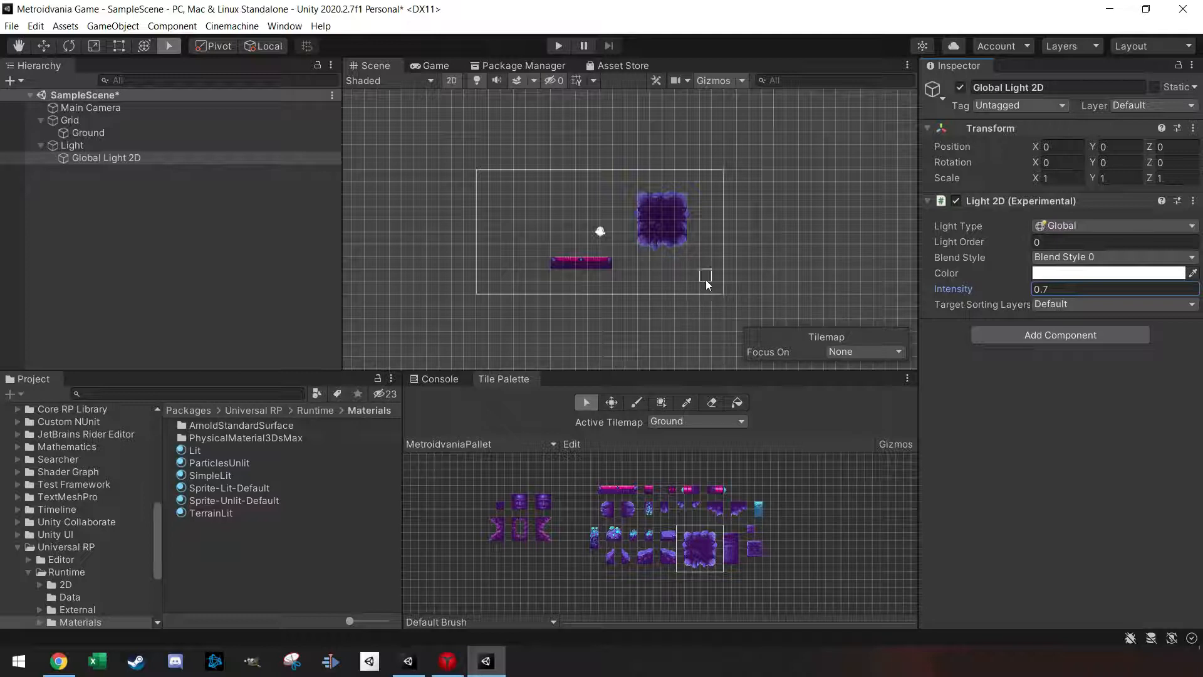
- Pick the rock block's top-edge tiles from the palette and paint them over the pink platform strip on Ground
{"action": "scroll", "coordinate": [719, 511], "scroll_direction": "up", "scroll_amount": 3}
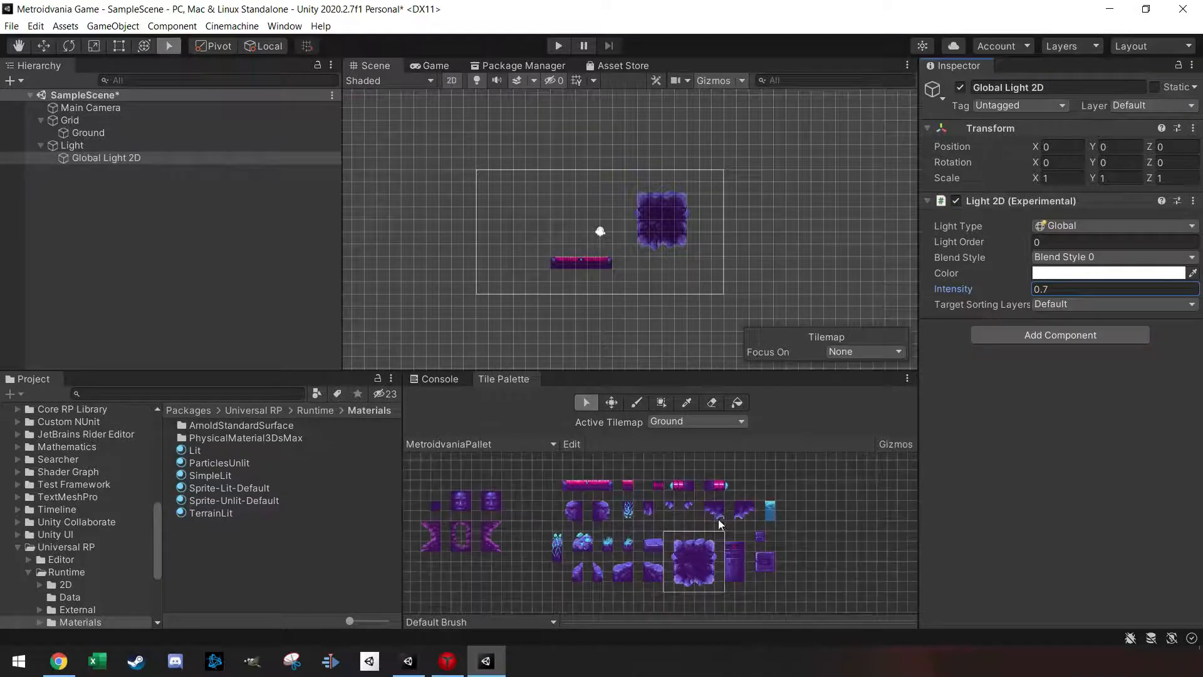
{"action": "middle_click_drag", "start_coordinate": [717, 523], "coordinate": [699, 492]}
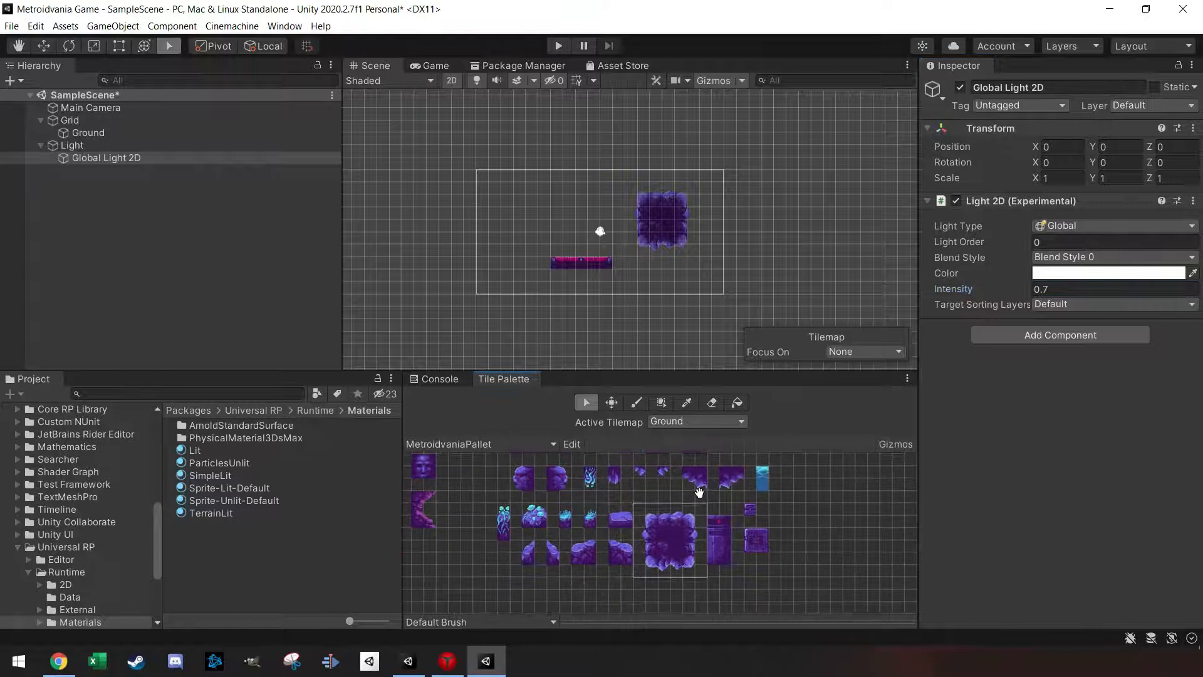
{"action": "left_click", "coordinate": [620, 519]}
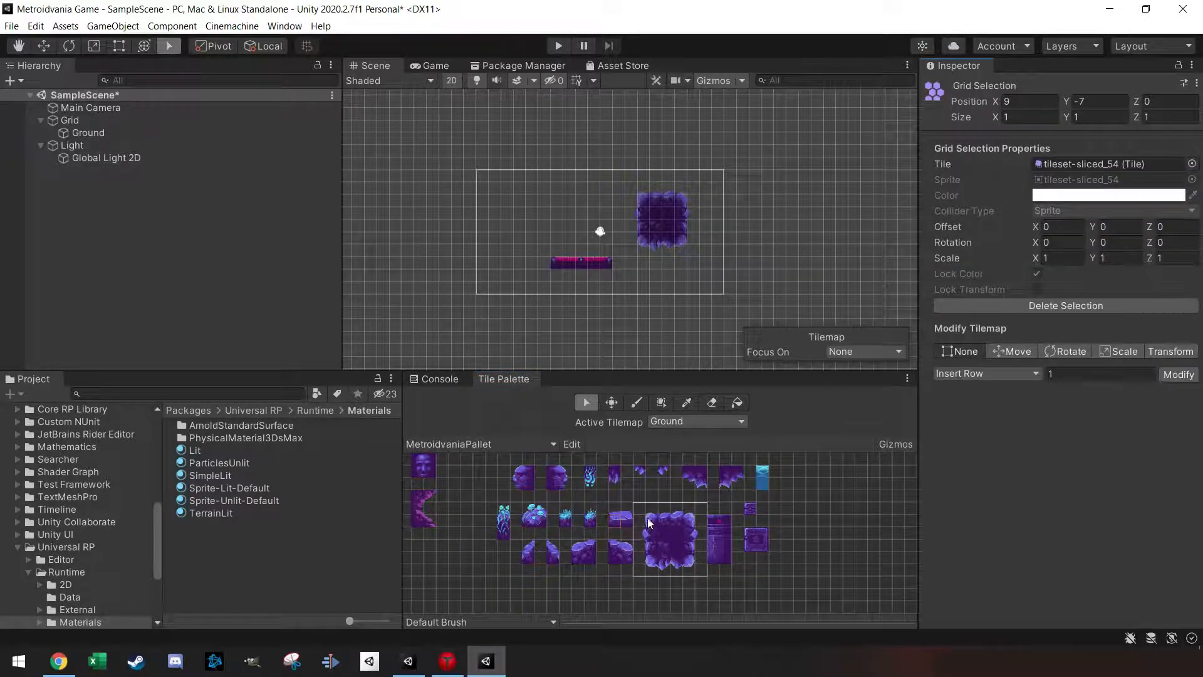
{"action": "left_click_drag", "start_coordinate": [650, 517], "coordinate": [680, 521]}
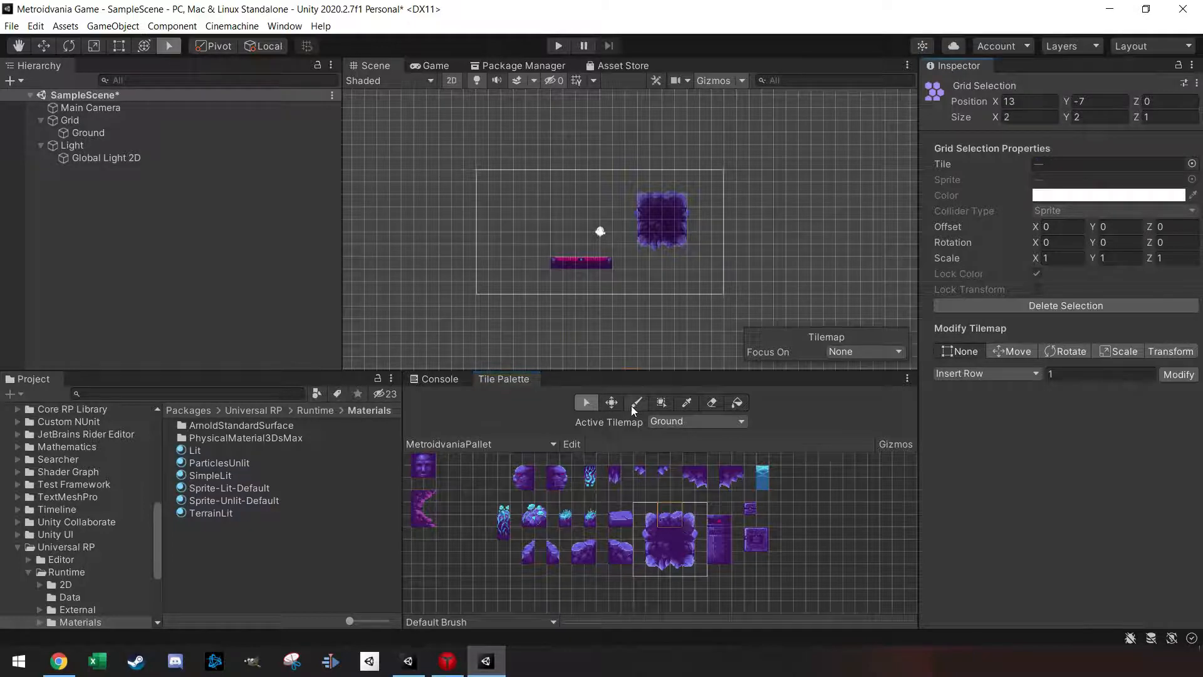
{"action": "key", "text": "i"}
{"action": "left_click_drag", "start_coordinate": [677, 519], "coordinate": [675, 521]}
{"action": "left_click_drag", "start_coordinate": [558, 265], "coordinate": [595, 267]}
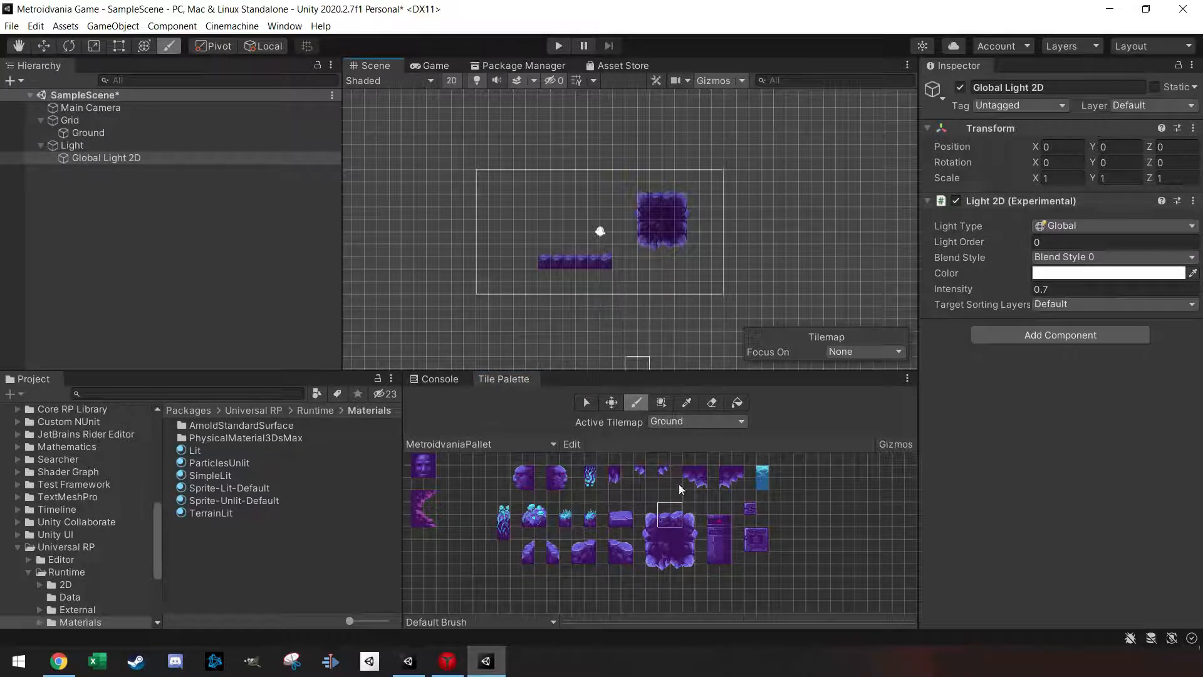
- Paint the rock block's left-edge and right-edge tile columns at the two ends of the new platform
{"action": "left_click", "coordinate": [649, 526]}
{"action": "left_click_drag", "start_coordinate": [640, 510], "coordinate": [657, 570]}
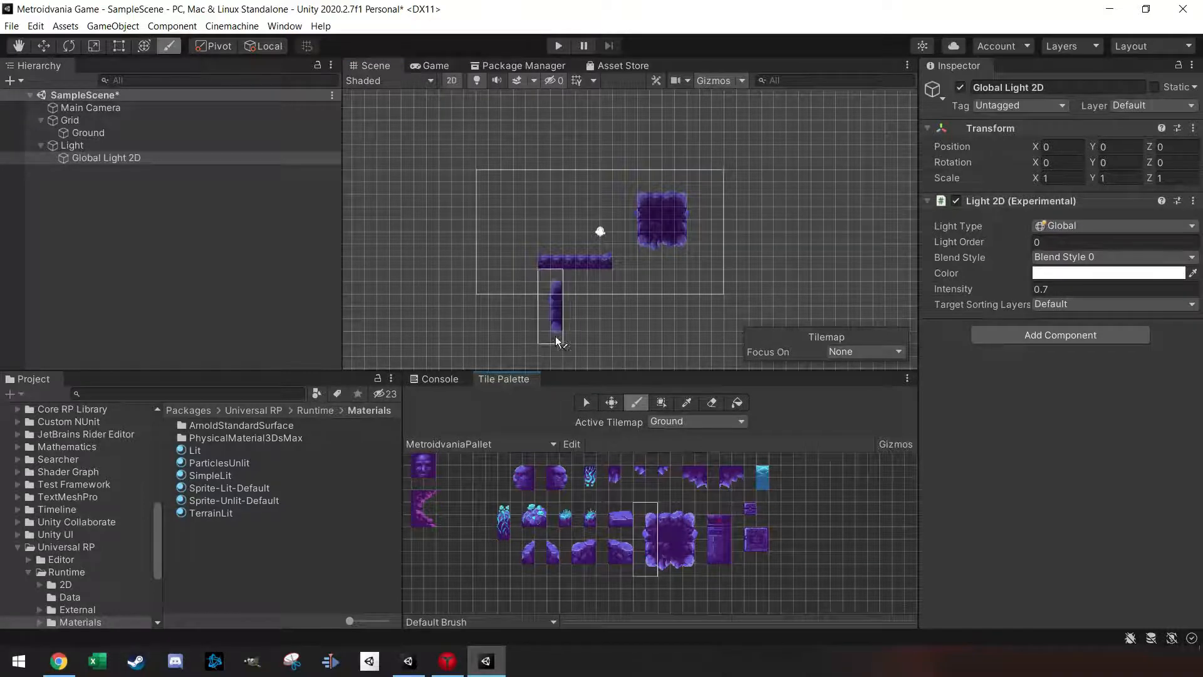
{"action": "left_click", "coordinate": [528, 310]}
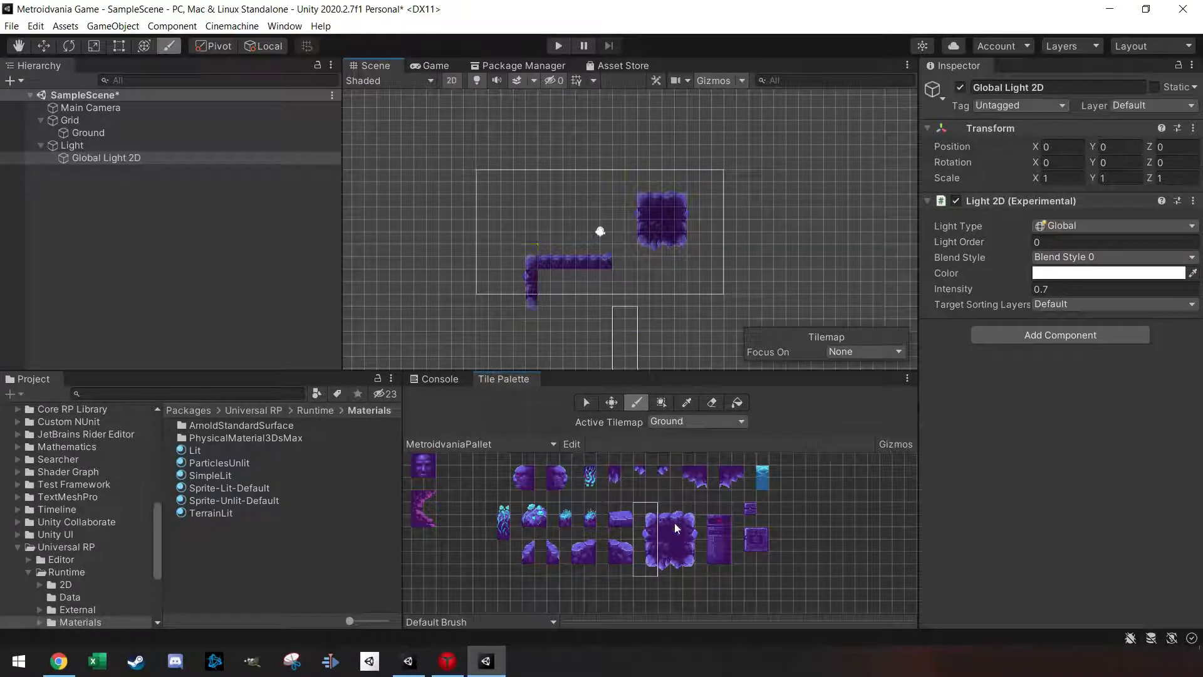
{"action": "left_click_drag", "start_coordinate": [689, 509], "coordinate": [697, 566]}
{"action": "left_click", "coordinate": [626, 319]}
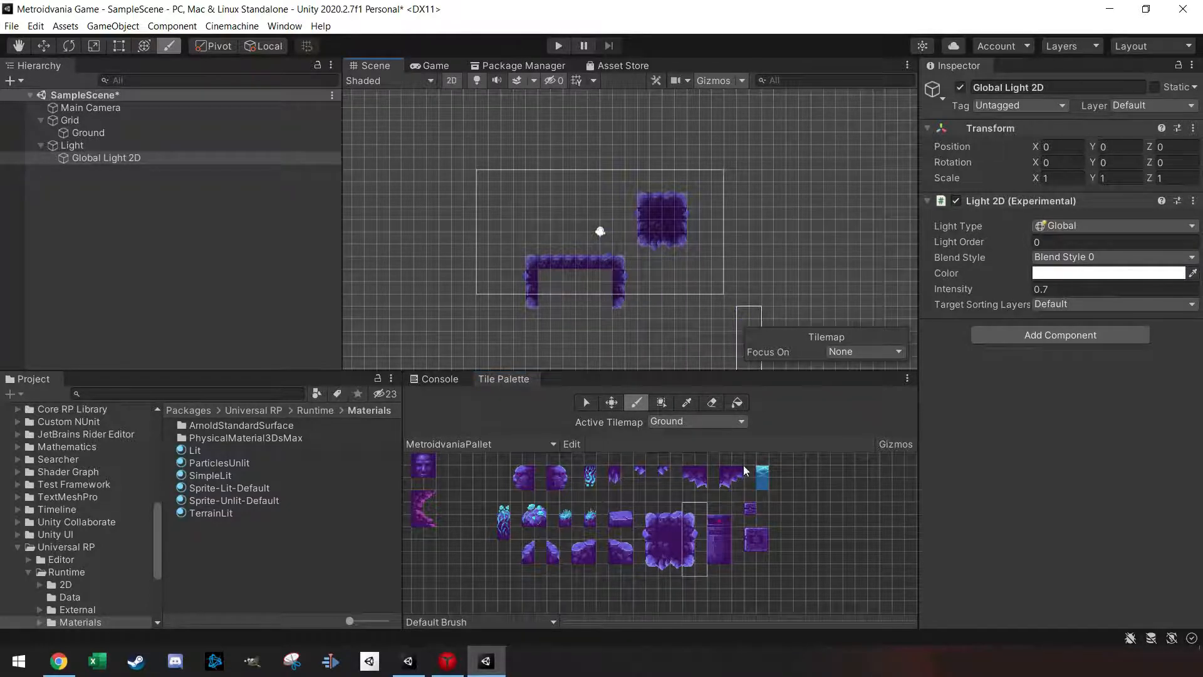
- Place the tall teal plant tile on the platform's top edge, left of its right half
{"action": "left_click", "coordinate": [679, 512]}
{"action": "left_click", "coordinate": [503, 525]}
{"action": "left_click", "coordinate": [571, 294]}
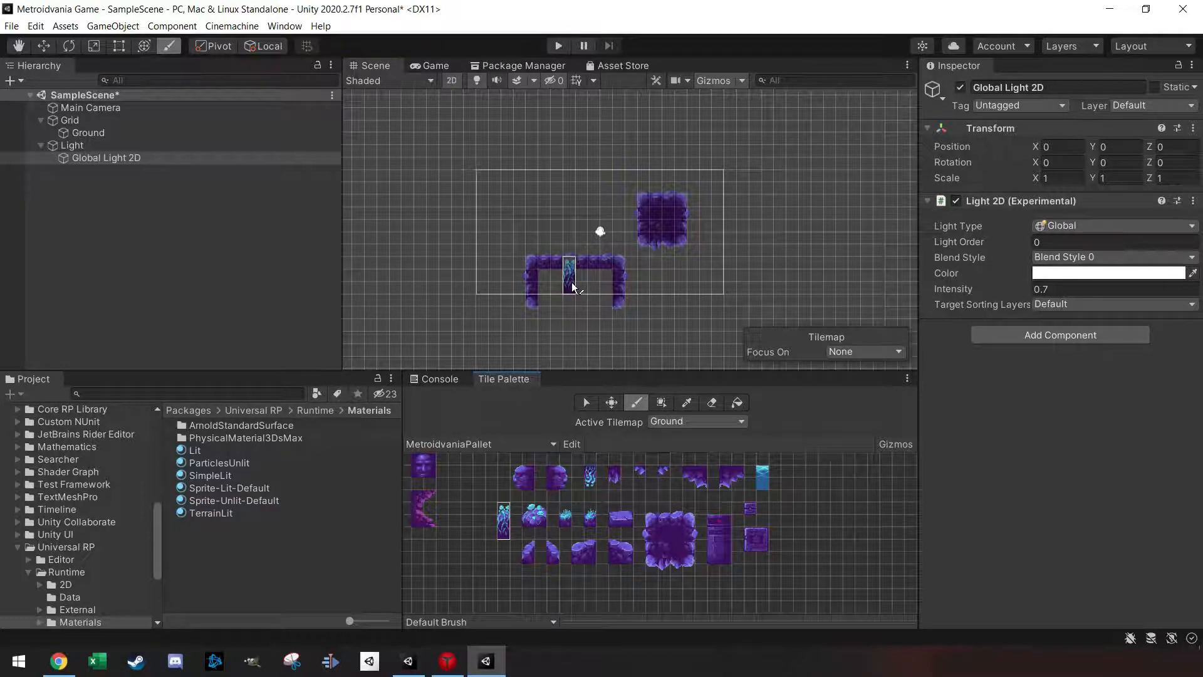
{"action": "left_click", "coordinate": [571, 280]}
- Fill the platform's hollow interior with the rock block's dark centre tiles
{"action": "left_click", "coordinate": [672, 542]}
{"action": "left_click", "coordinate": [551, 293]}
{"action": "left_click", "coordinate": [580, 302]}
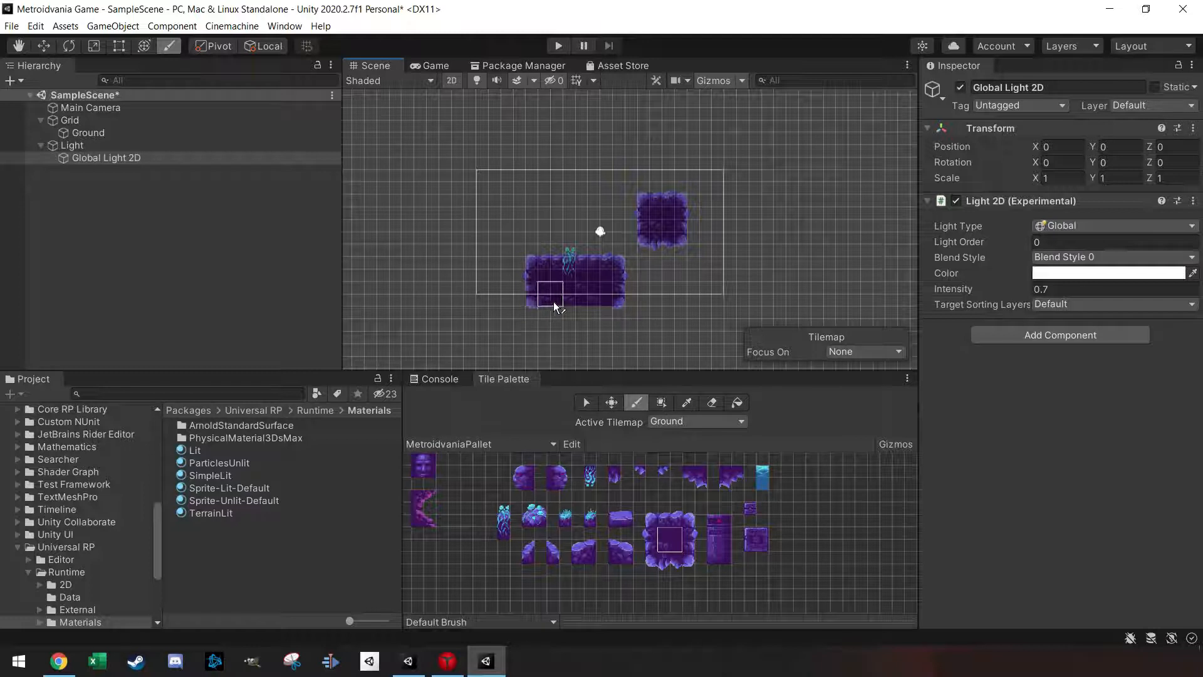
- Paint the rock block's bottom-edge and lower corner tiles along the underside of the platform
{"action": "mouse_move", "coordinate": [644, 555]}
{"action": "left_mouse_down"}
{"action": "mouse_move", "coordinate": [689, 569]}
{"action": "mouse_move", "coordinate": [672, 569]}
{"action": "left_mouse_up"}
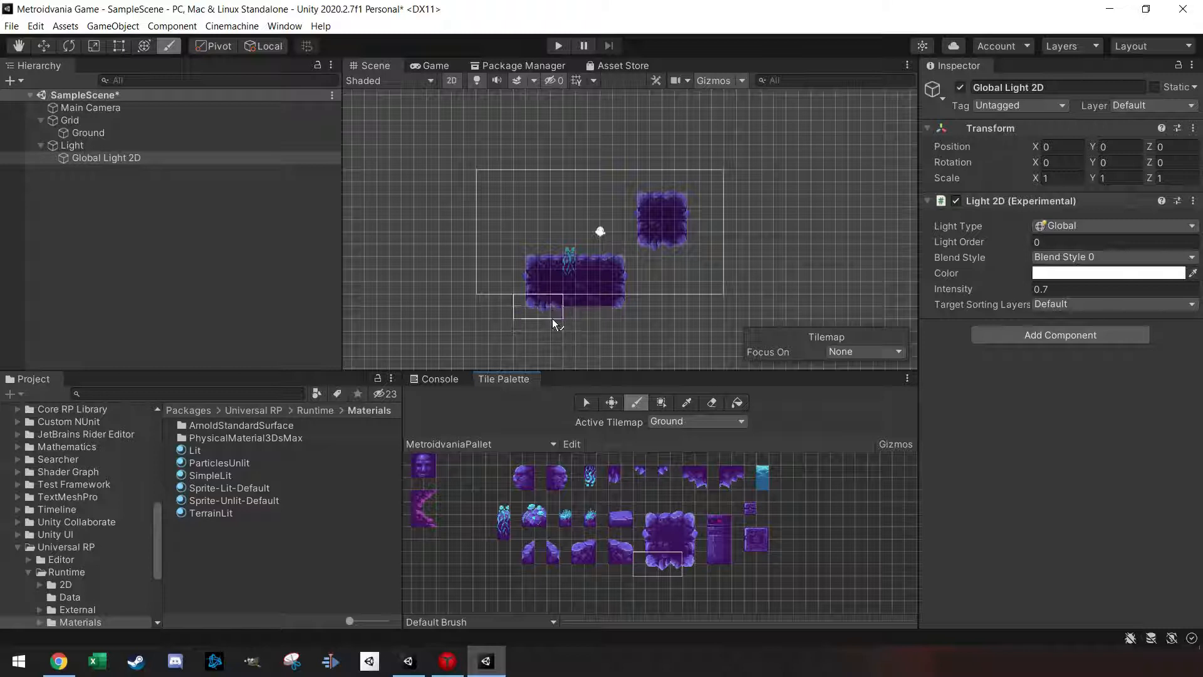
{"action": "key", "text": "i"}
{"action": "left_click", "coordinate": [686, 568]}
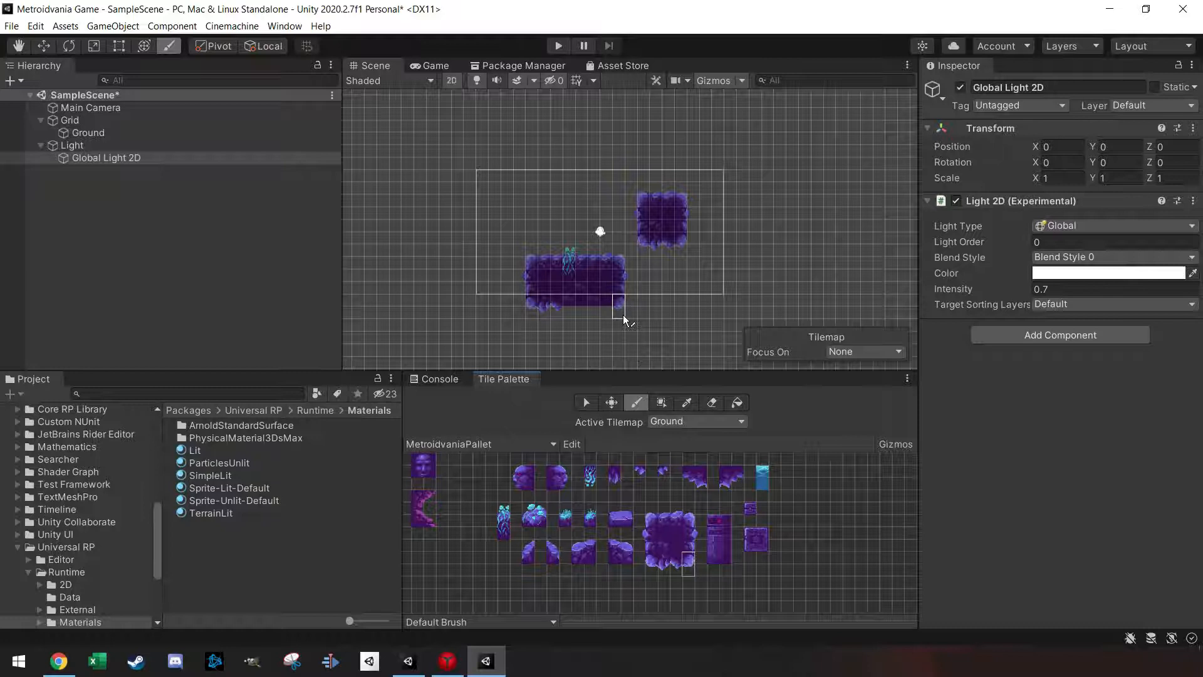
{"action": "key", "text": "i"}
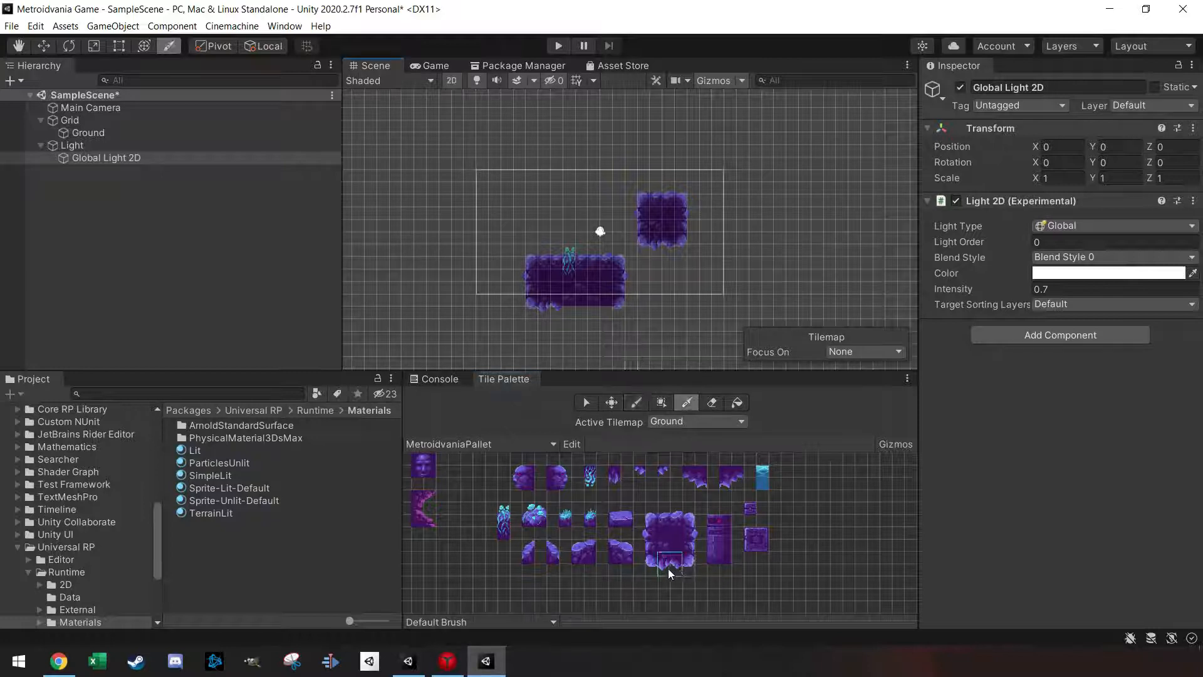
{"action": "left_click", "coordinate": [668, 569]}
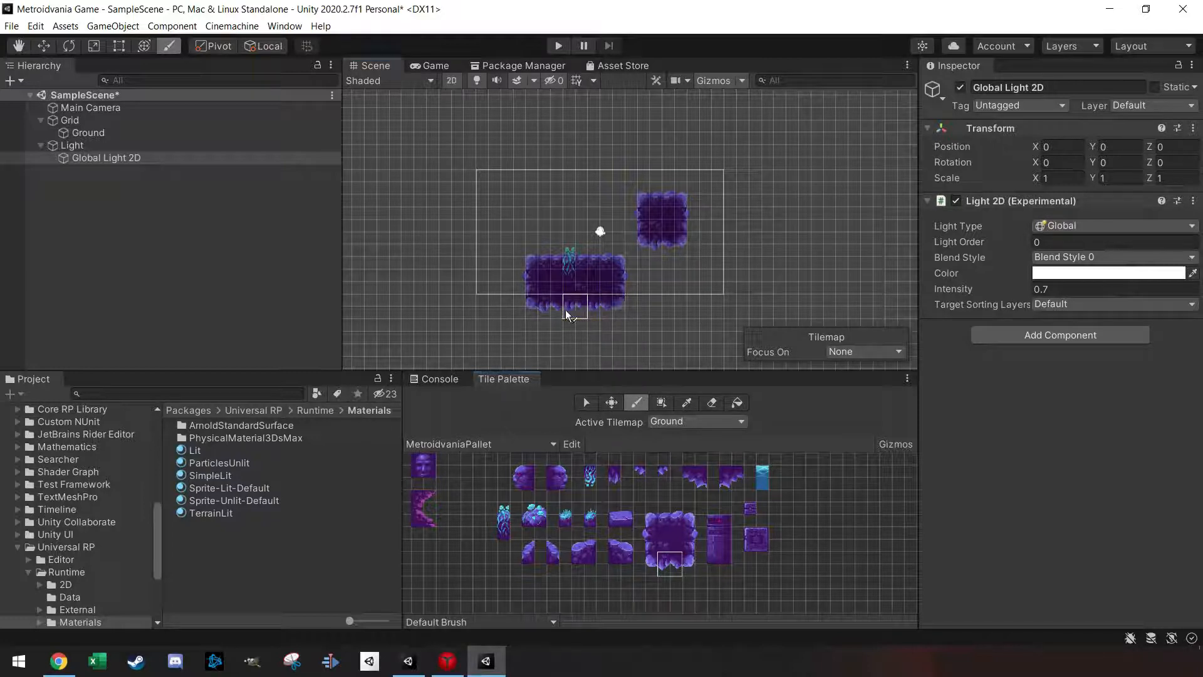
- Place the teal-topped rock cluster tile on the platform's top edge, to the right of the tall plant
{"action": "key", "text": "i"}
{"action": "left_click", "coordinate": [530, 514]}
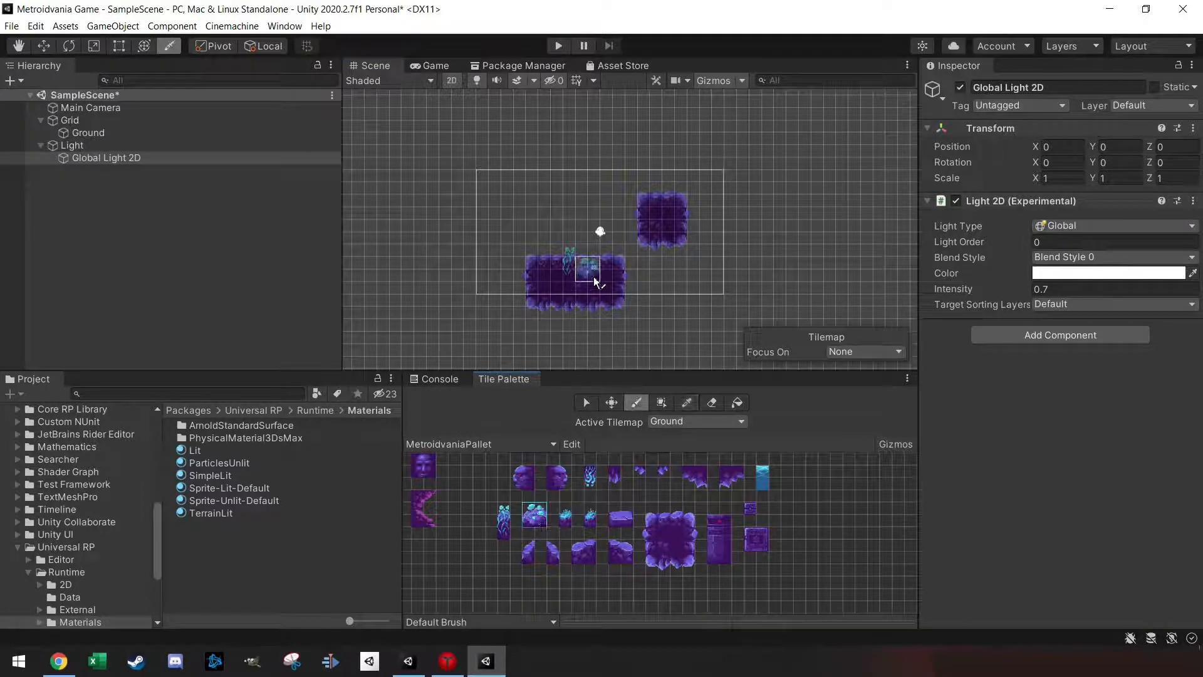
{"action": "left_click", "coordinate": [613, 268]}
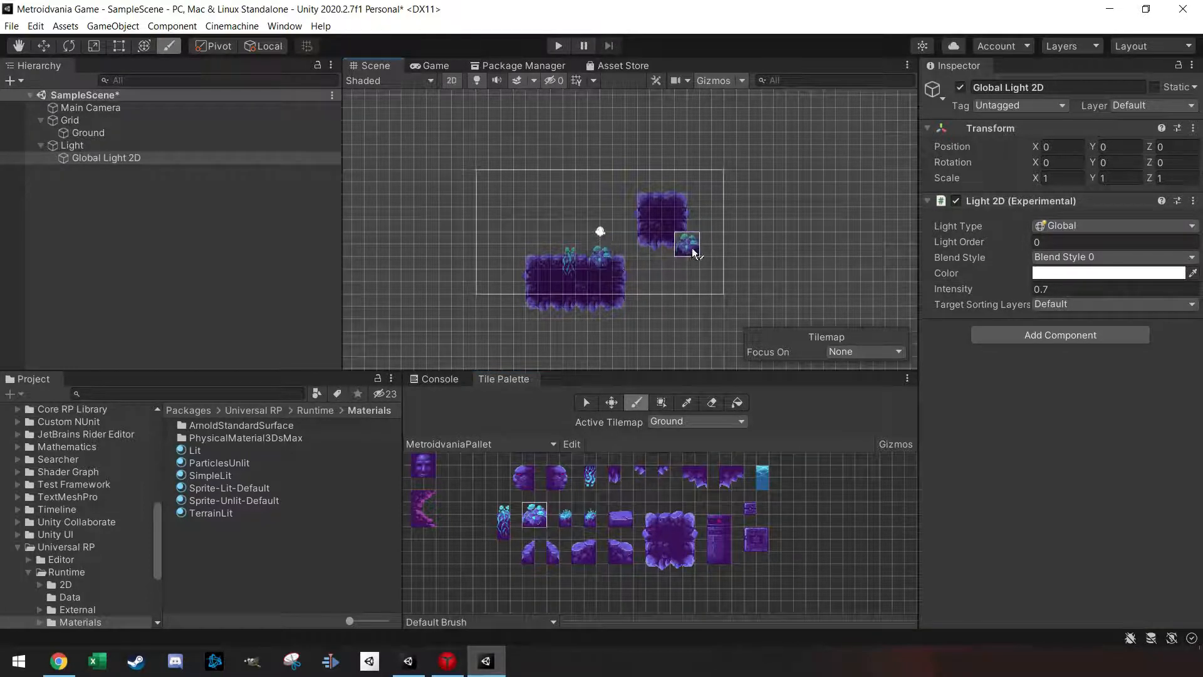
- Select the Ground tilemap and collapse its Tilemap and Tilemap Renderer components
{"action": "left_click", "coordinate": [67, 121]}
{"action": "left_click", "coordinate": [74, 131]}
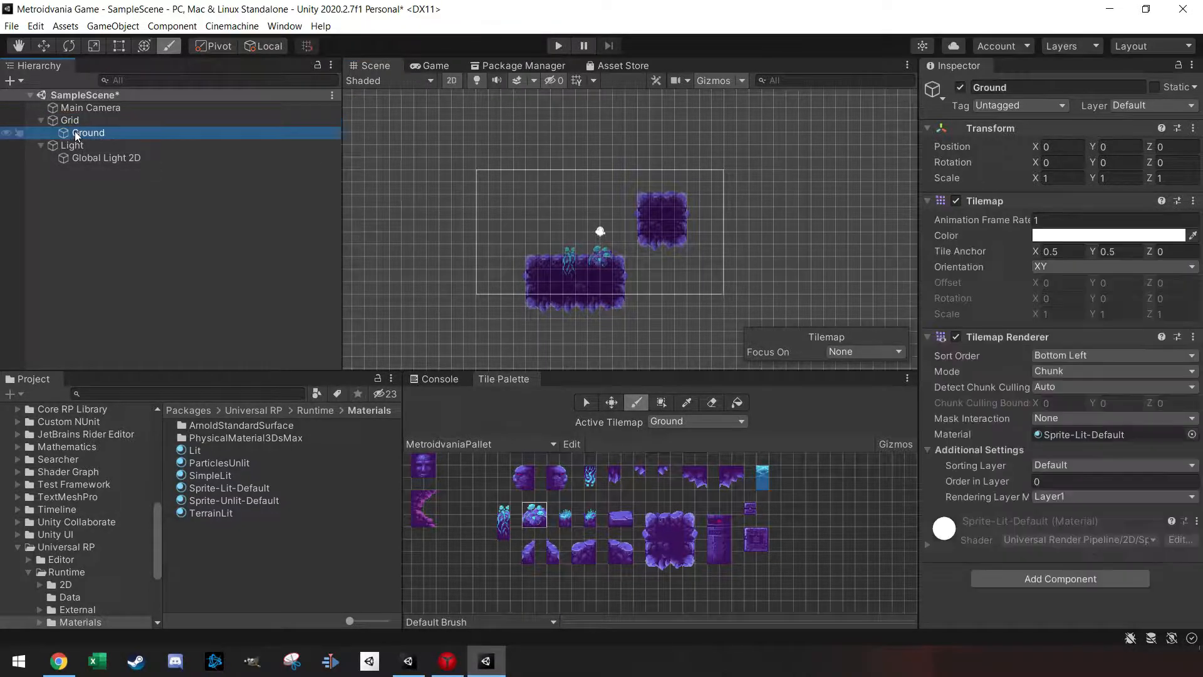
{"action": "left_click", "coordinate": [930, 201]}
{"action": "left_click", "coordinate": [930, 215]}
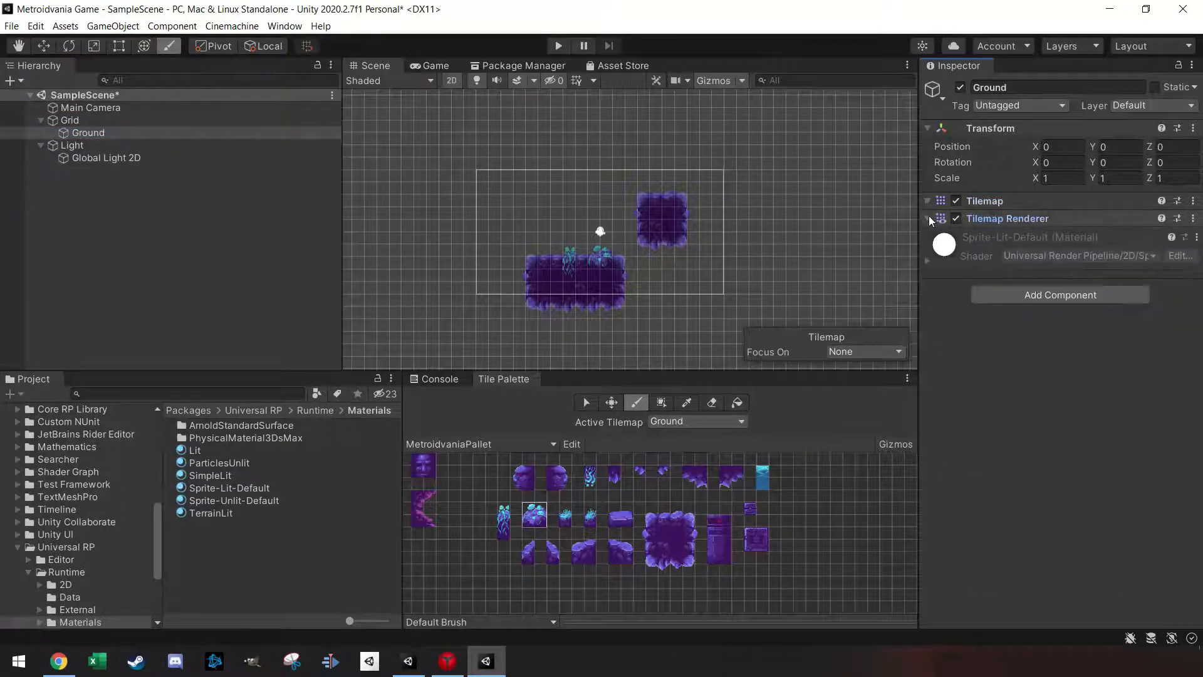
- Look over the painted platform and palette, and check which tilemaps are available as the active tilemap
{"action": "scroll", "coordinate": [582, 230], "scroll_direction": "up", "scroll_amount": 2}
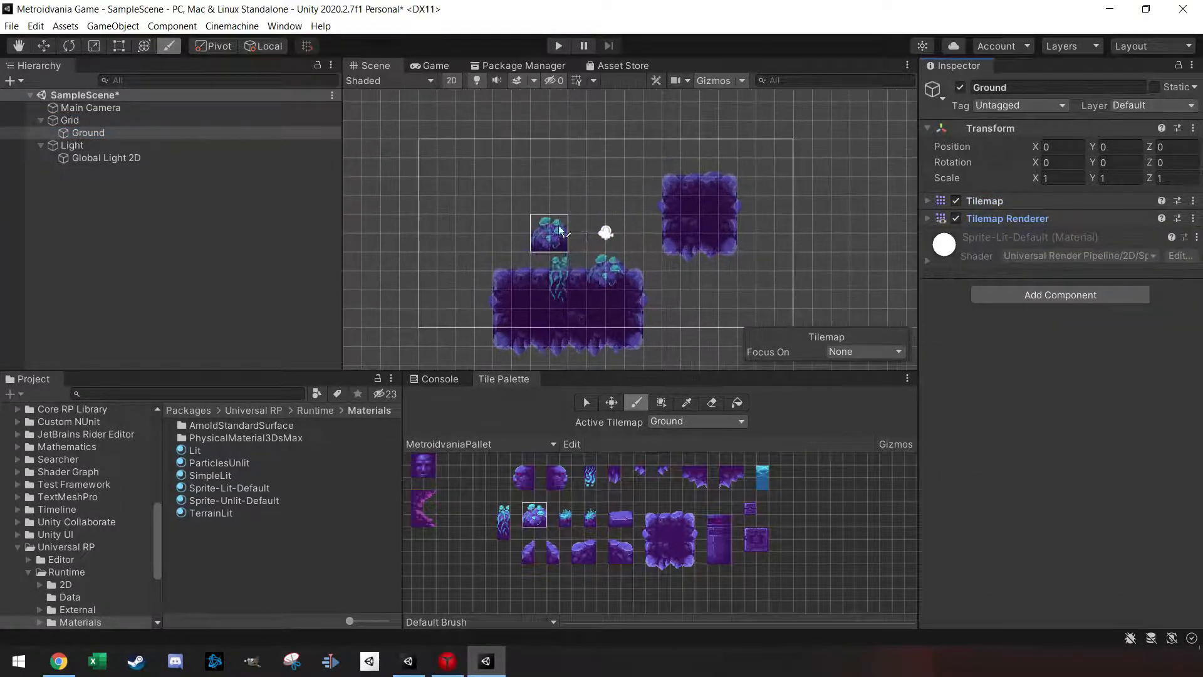
{"action": "mouse_move", "coordinate": [677, 289]}
{"action": "middle_mouse_down"}
{"action": "mouse_move", "coordinate": [639, 258]}
{"action": "mouse_move", "coordinate": [654, 242]}
{"action": "middle_mouse_up"}
{"action": "scroll", "coordinate": [639, 265], "scroll_direction": "down", "scroll_amount": 5}
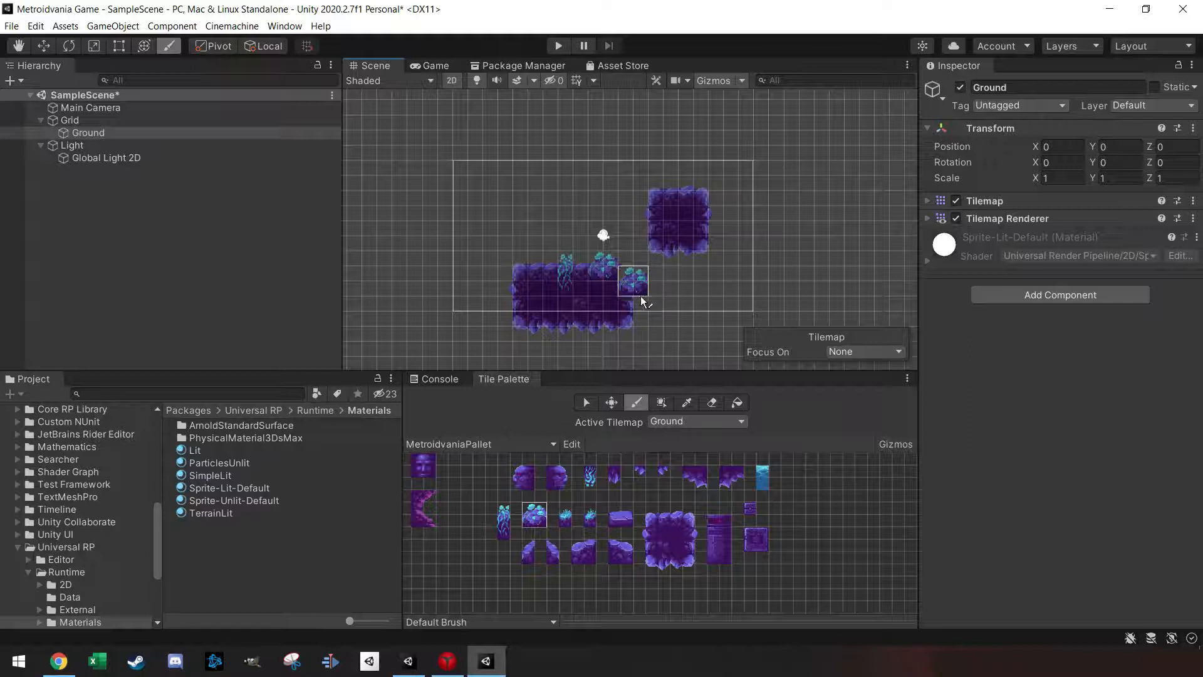
{"action": "scroll", "coordinate": [648, 510], "scroll_direction": "down", "scroll_amount": 1}
{"action": "middle_click_drag", "start_coordinate": [649, 511], "coordinate": [717, 543]}
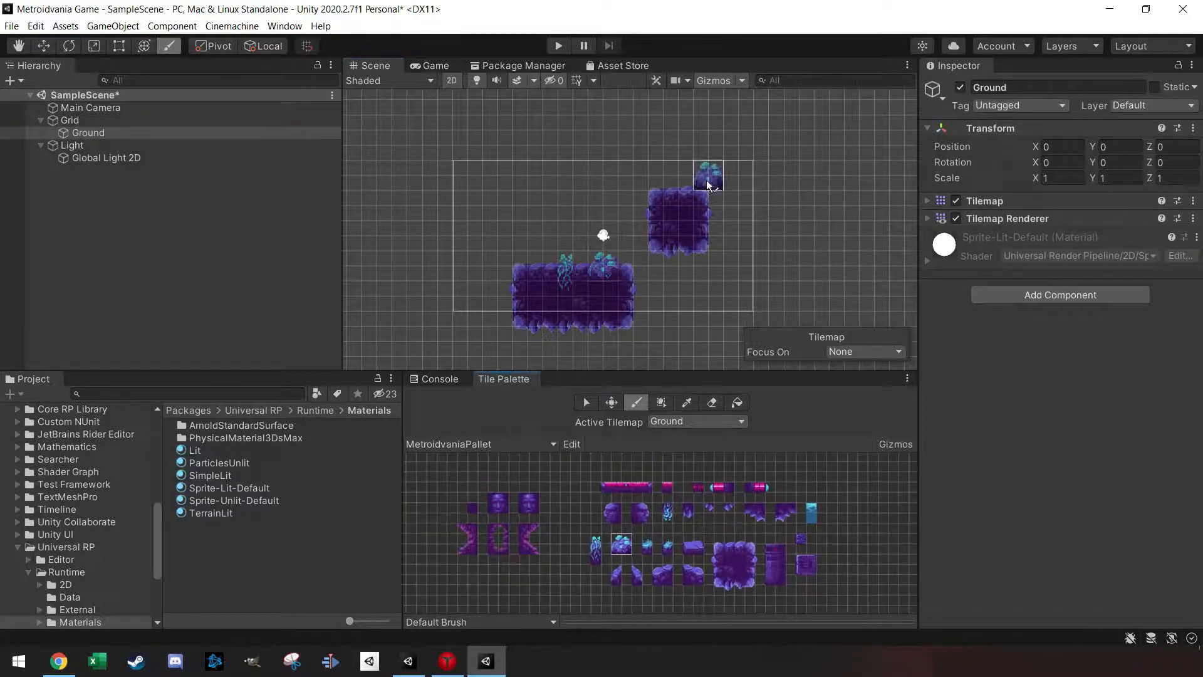
{"action": "left_click", "coordinate": [82, 124]}
{"action": "left_click", "coordinate": [88, 133]}
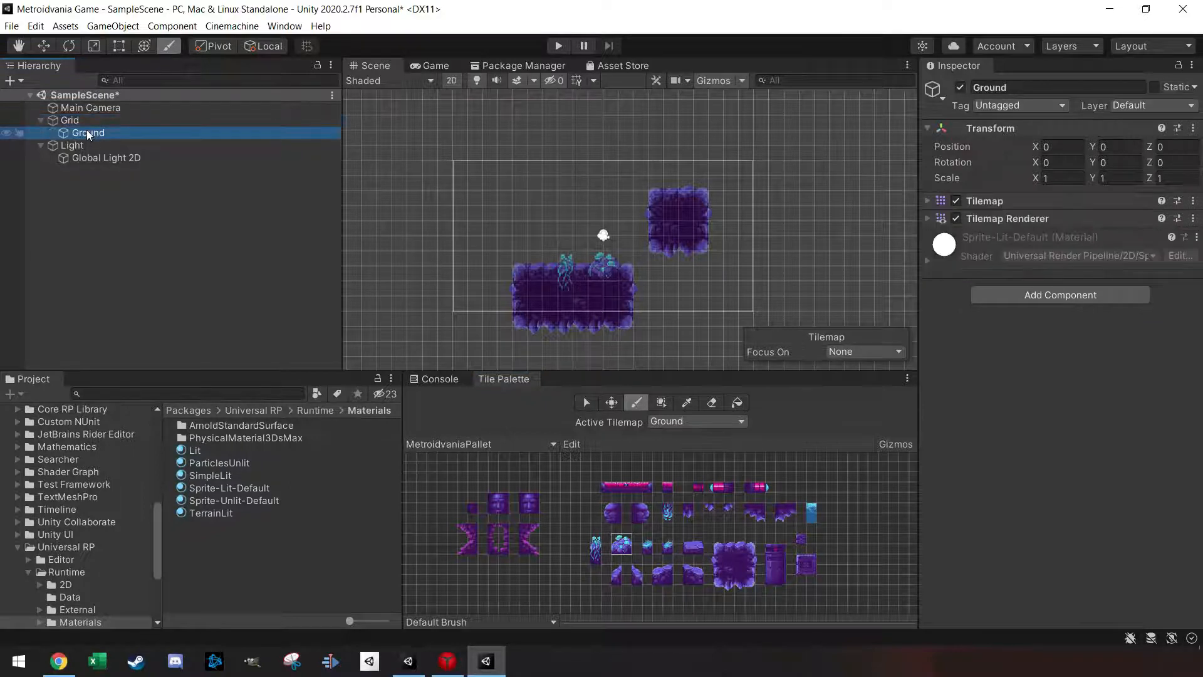
{"action": "left_click", "coordinate": [714, 423]}
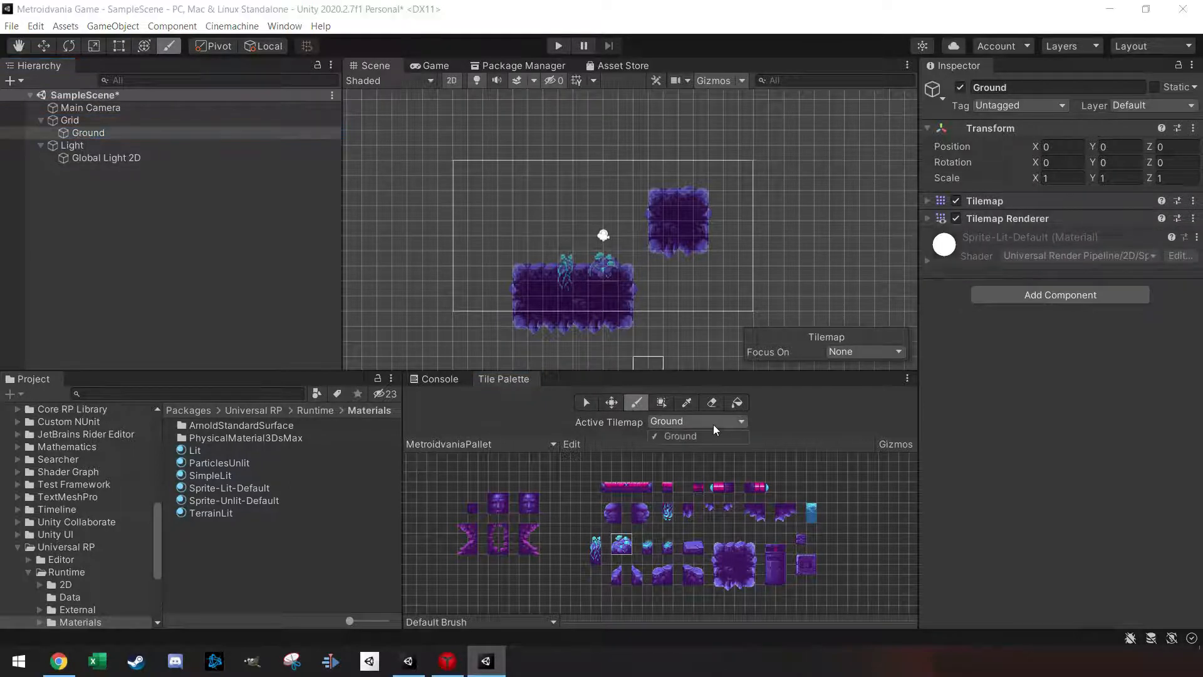
{"action": "left_click", "coordinate": [714, 422]}
- Add a second tilemap as a child of Grid
{"action": "right_click", "coordinate": [69, 122]}
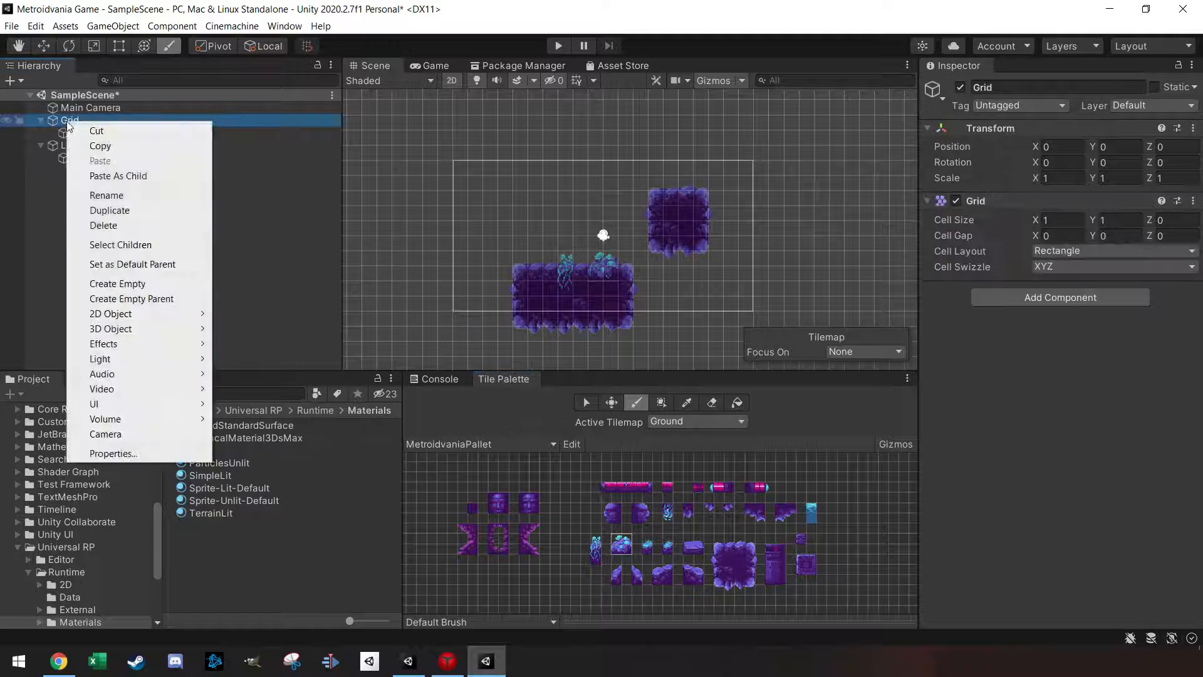
{"action": "mouse_move", "coordinate": [150, 313]}
{"action": "mouse_move", "coordinate": [286, 338]}
{"action": "left_click", "coordinate": [397, 344]}
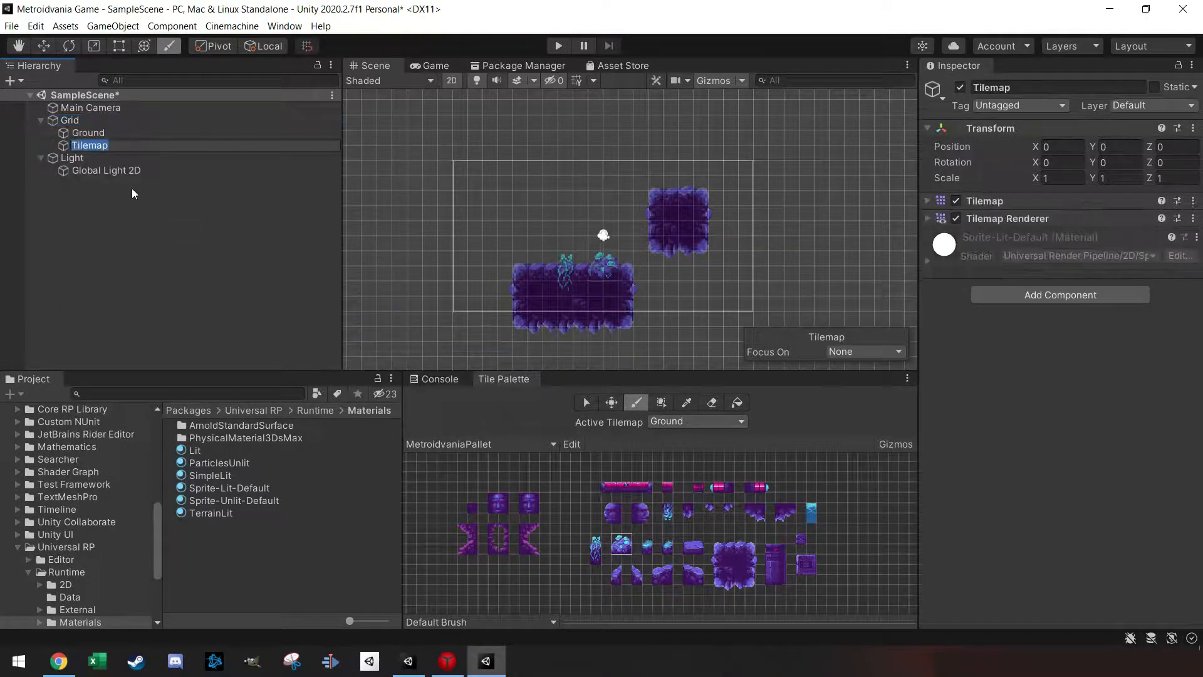
- Rename the new tilemap as Background and move it above Ground within Grid
{"action": "left_click", "coordinate": [992, 88]}
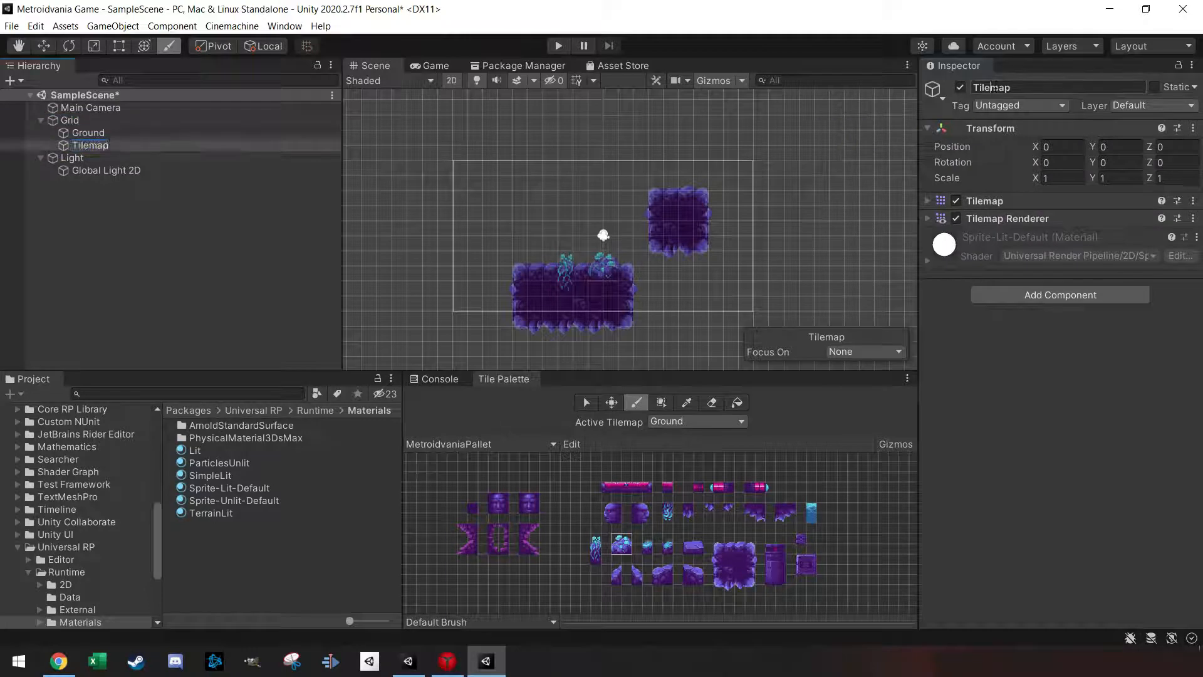
{"action": "double_click", "coordinate": [992, 87]}
{"action": "type", "text": "Back"}
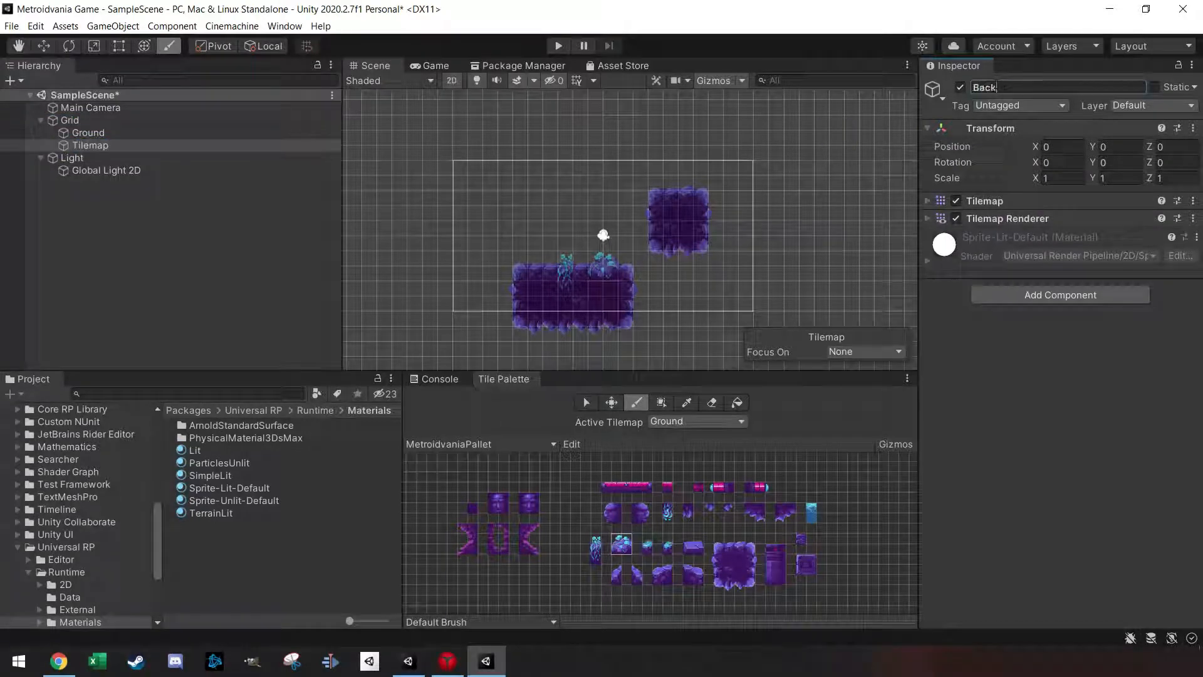
{"action": "type", "text": "ground"}
{"action": "key", "text": "Return"}
{"action": "left_click_drag", "start_coordinate": [85, 145], "coordinate": [87, 126]}
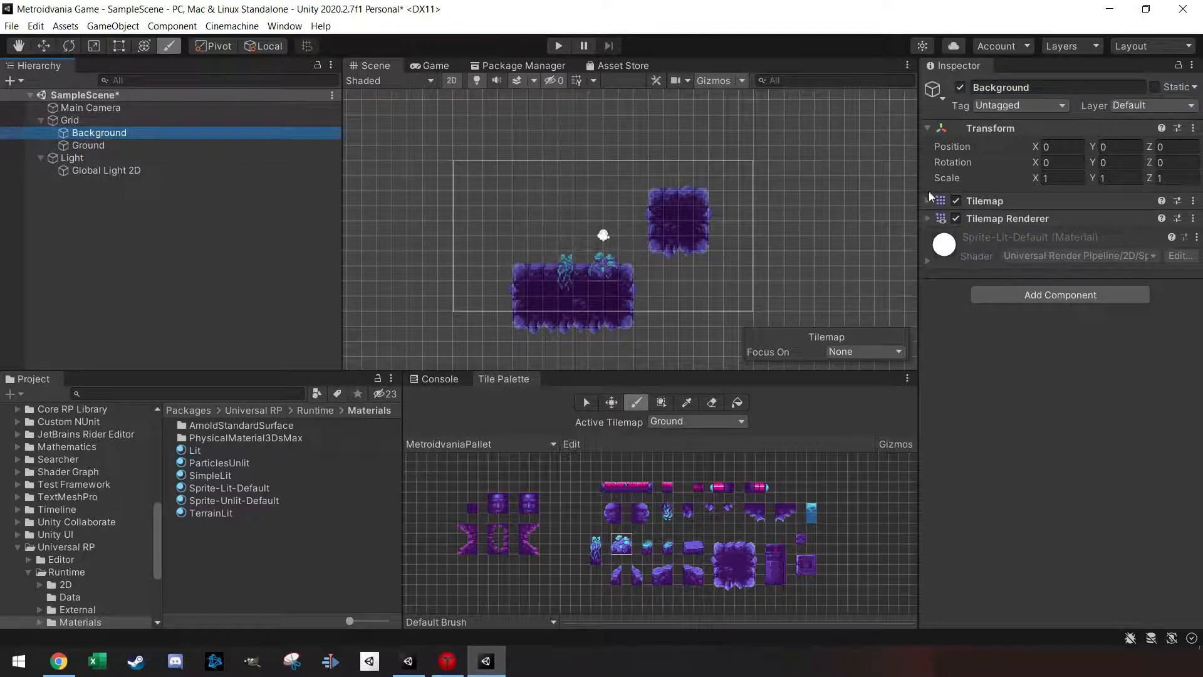
- Open the sorting layer settings from the Ground tilemap's renderer and add a sorting layer named Ground
{"action": "left_click", "coordinate": [89, 145]}
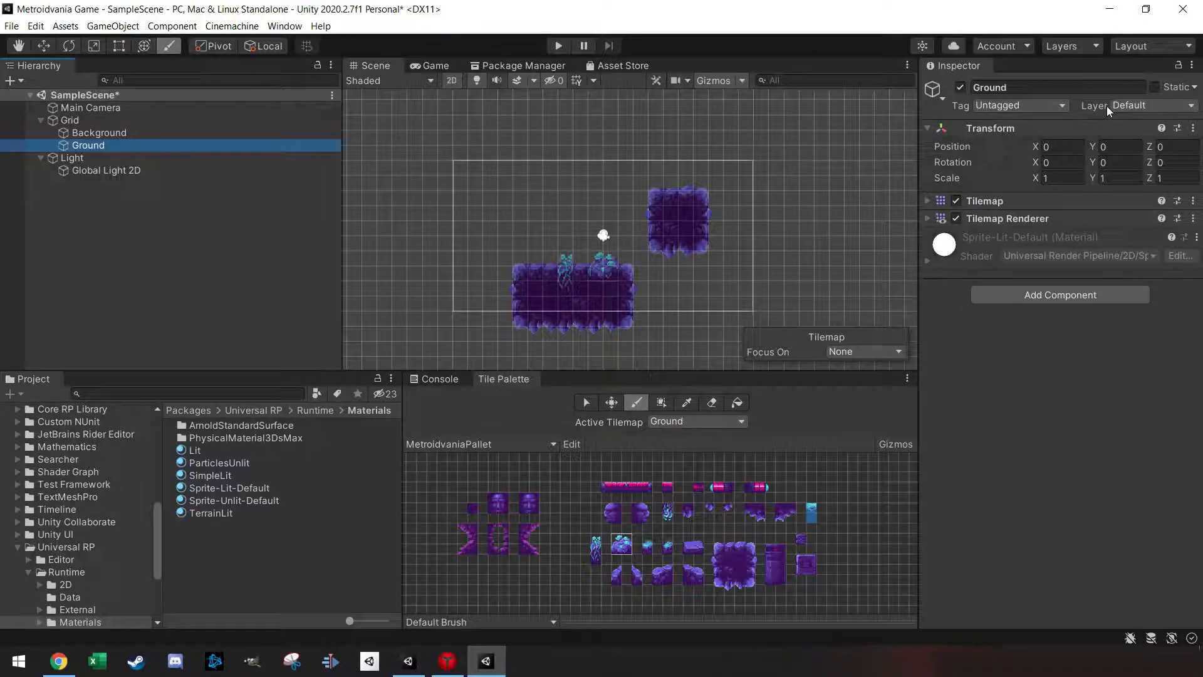
{"action": "left_click", "coordinate": [926, 219]}
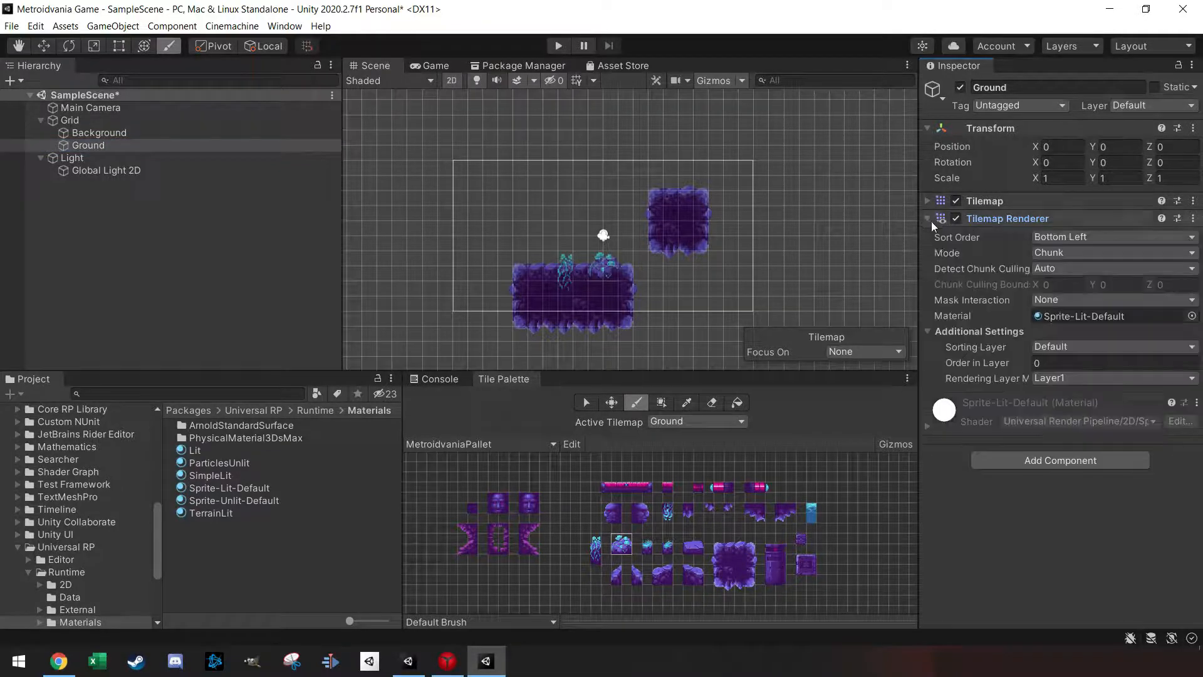
{"action": "left_click", "coordinate": [1142, 347]}
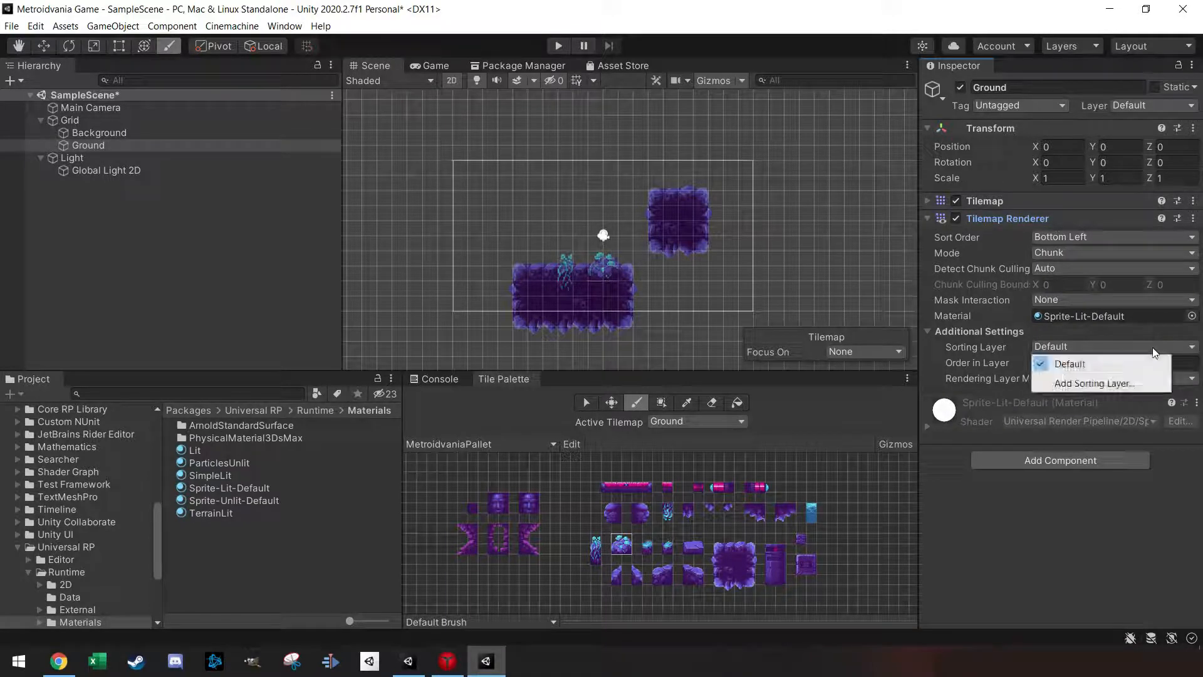
{"action": "left_click", "coordinate": [1122, 385]}
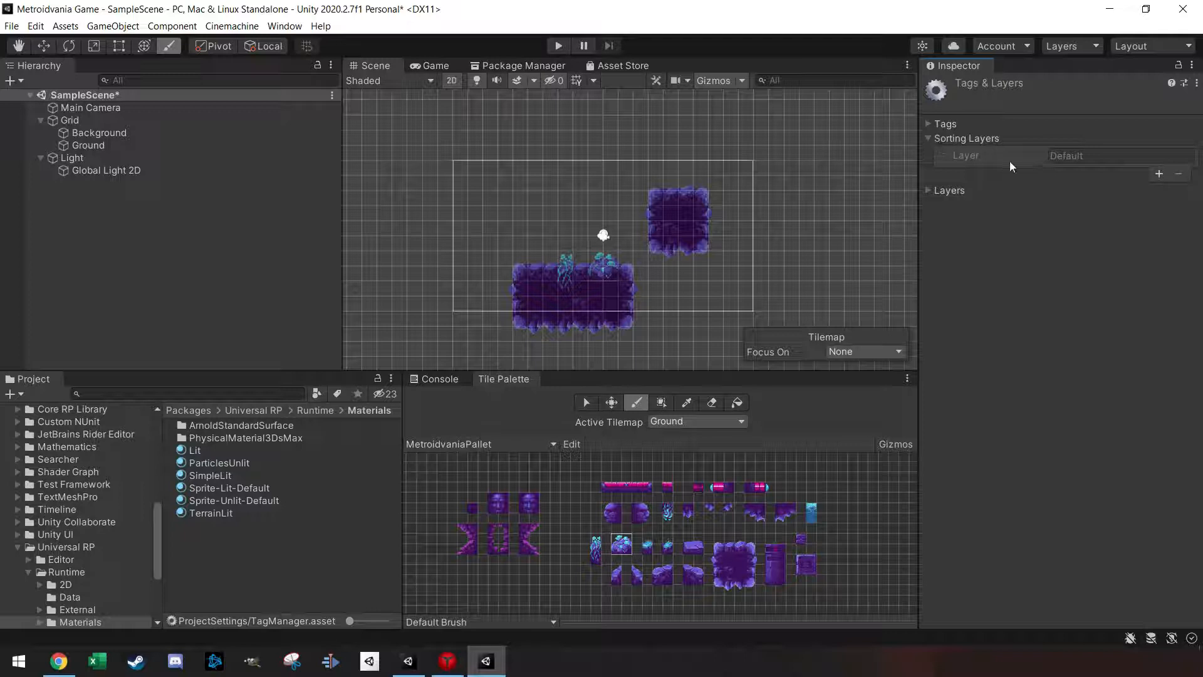
{"action": "left_click", "coordinate": [1035, 157]}
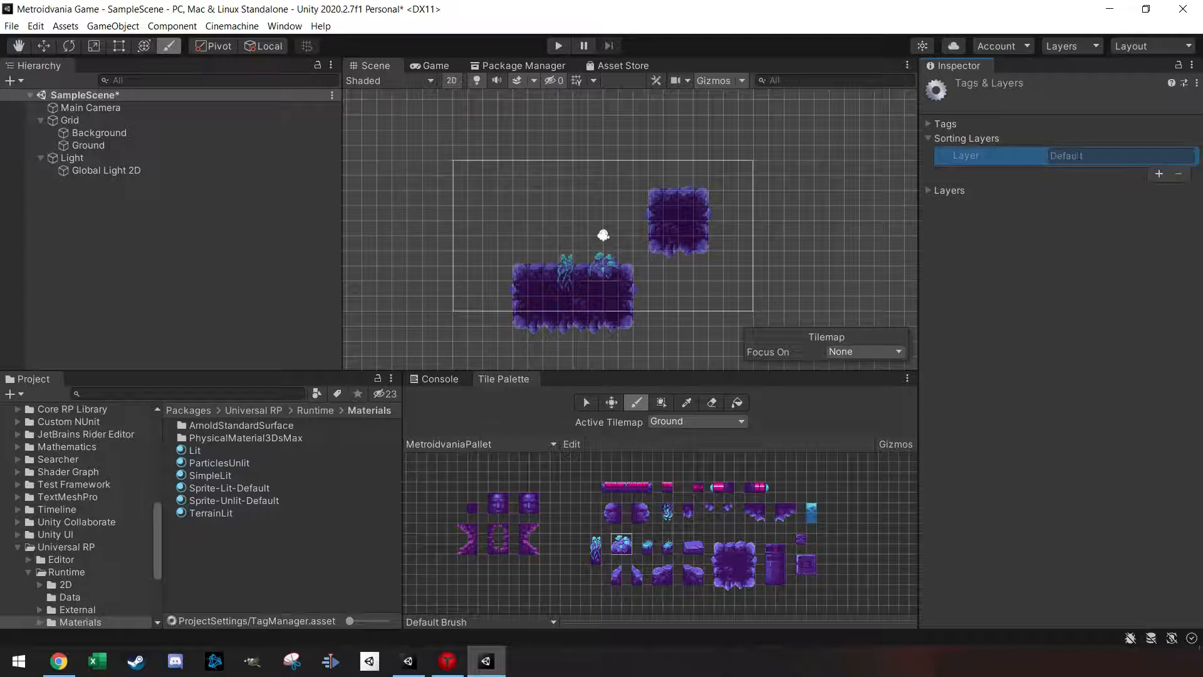
{"action": "key", "text": "e"}
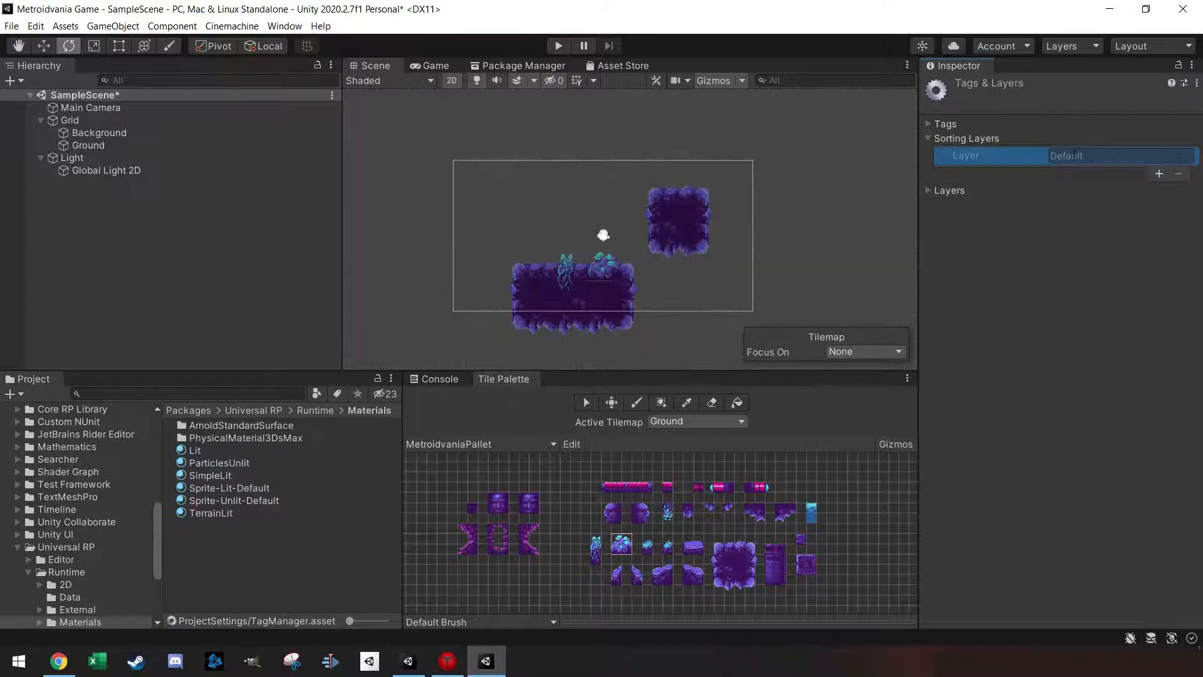
{"action": "left_click", "coordinate": [1159, 174]}
{"action": "left_click", "coordinate": [1063, 173]}
{"action": "type", "text": "Gr"}
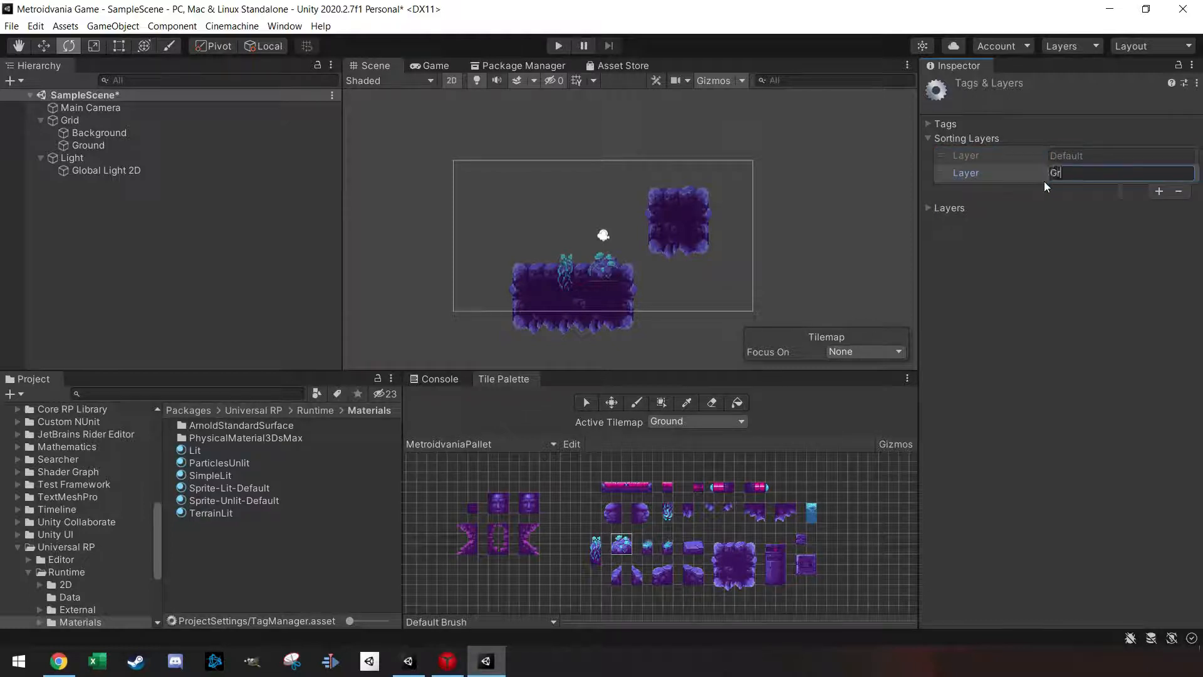
{"action": "type", "text": "ound"}
- Add a sorting layer named Background and move it between Default and Ground
{"action": "left_click", "coordinate": [1159, 191]}
{"action": "left_click", "coordinate": [1017, 188]}
{"action": "type", "text": "Backgrounnd"}
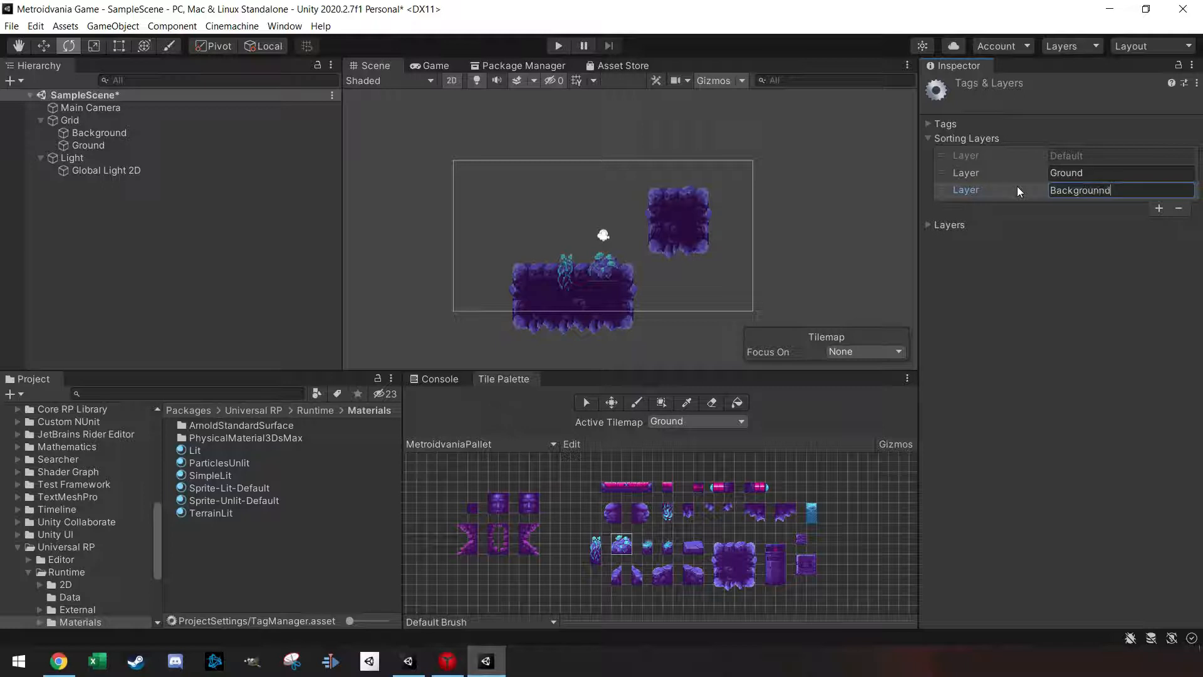
{"action": "key", "text": "BackSpace"}
{"action": "key", "text": "BackSpace"}
{"action": "type", "text": "d"}
{"action": "left_click_drag", "start_coordinate": [1009, 199], "coordinate": [1012, 171]}
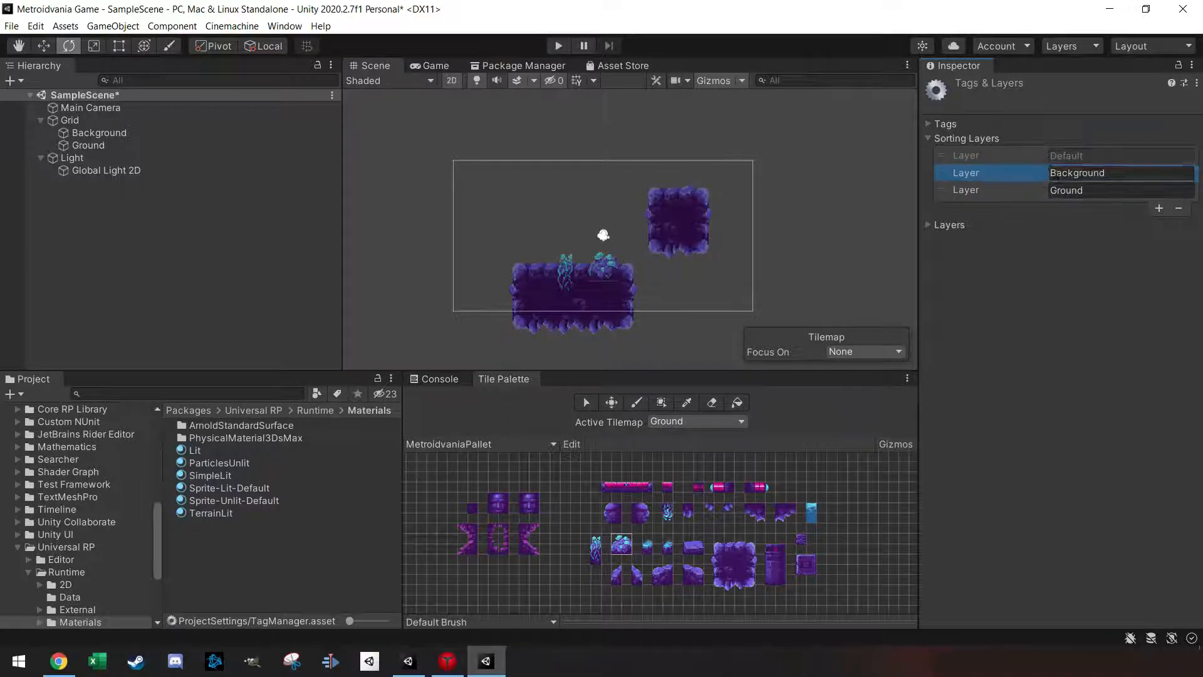
- Add a sorting layer named Foreground at the end of the sorting layers, after Ground
{"action": "left_click", "coordinate": [1160, 208]}
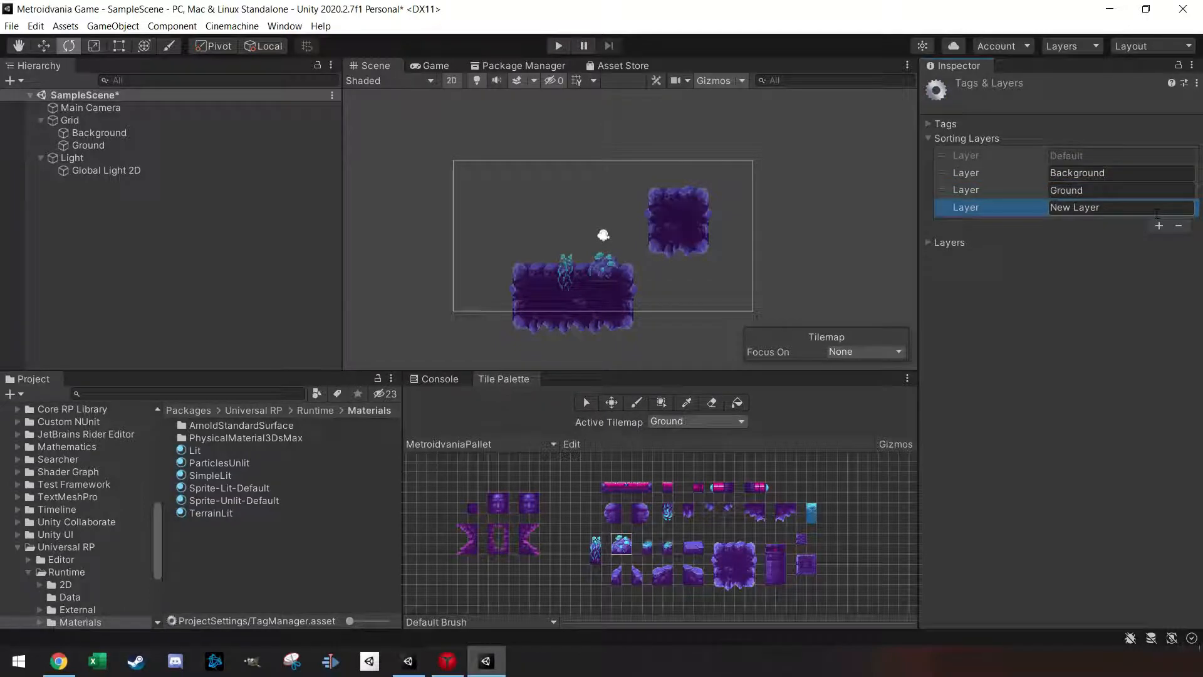
{"action": "left_click", "coordinate": [994, 208]}
{"action": "type", "text": "Foreground"}
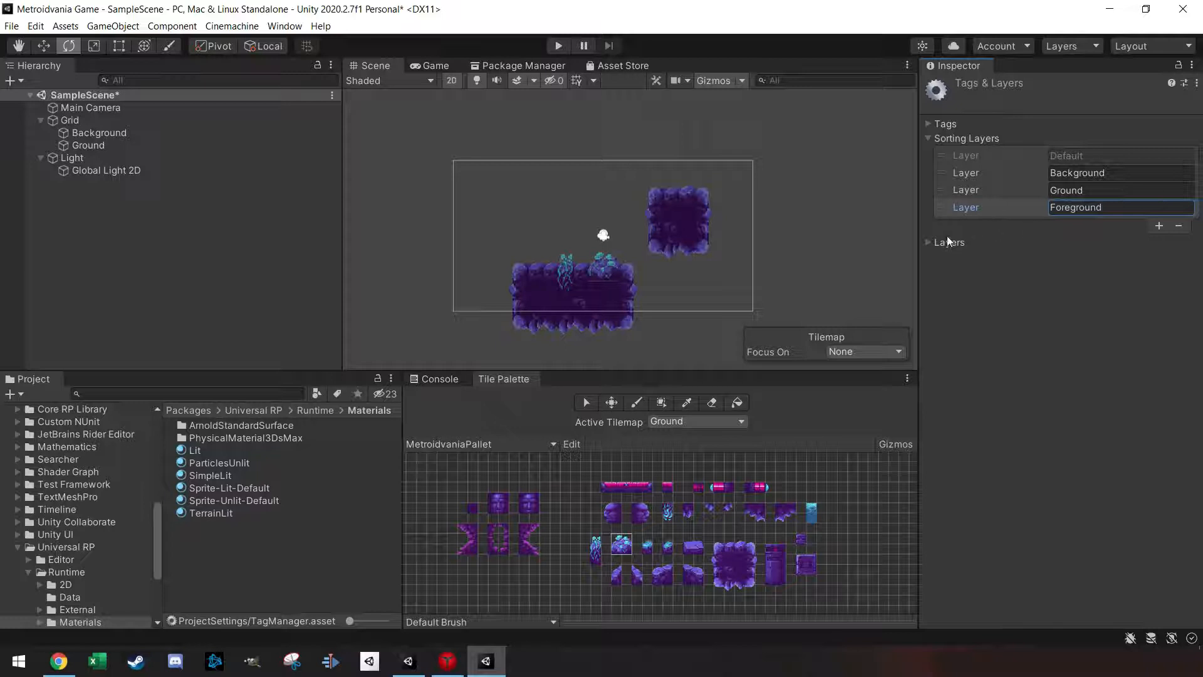
- Expand the project's object layers and name User Layer 6 Ground
{"action": "left_click", "coordinate": [928, 243]}
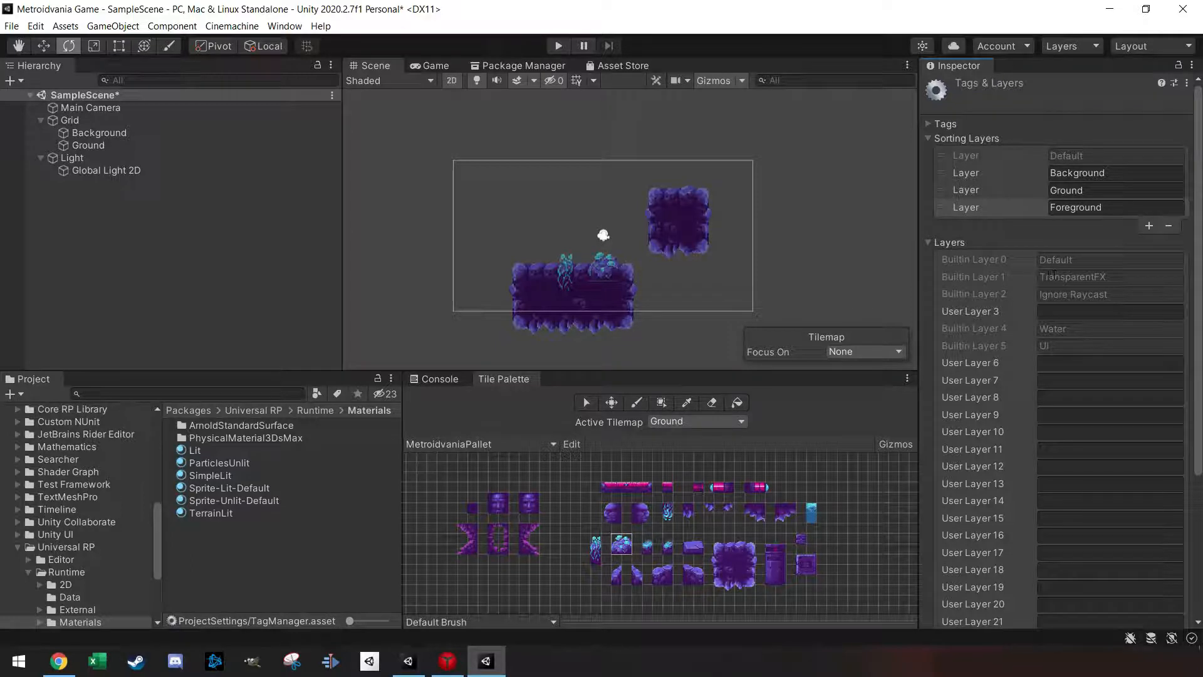
{"action": "scroll", "coordinate": [569, 313], "scroll_direction": "up", "scroll_amount": 4}
{"action": "scroll", "coordinate": [666, 301], "scroll_direction": "down", "scroll_amount": 2}
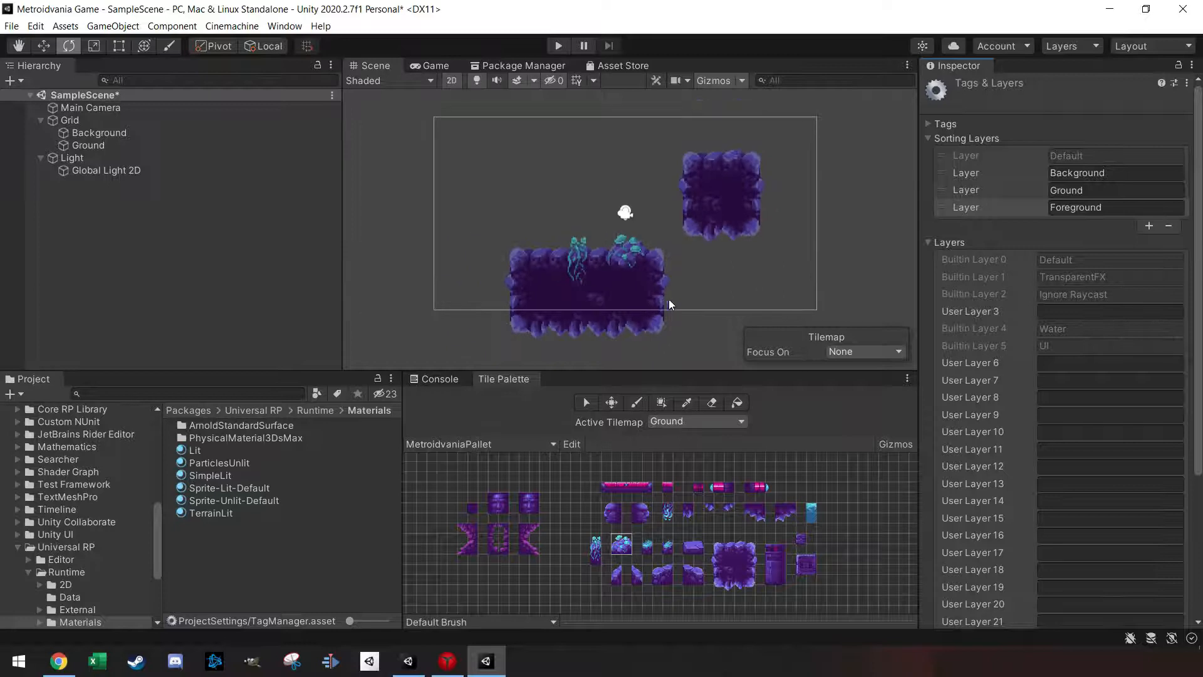
{"action": "left_click", "coordinate": [1060, 363]}
{"action": "type", "text": "Ground"}
{"action": "scroll", "coordinate": [1109, 413], "scroll_direction": "down", "scroll_amount": 5}
{"action": "scroll", "coordinate": [1112, 465], "scroll_direction": "up", "scroll_amount": 5}
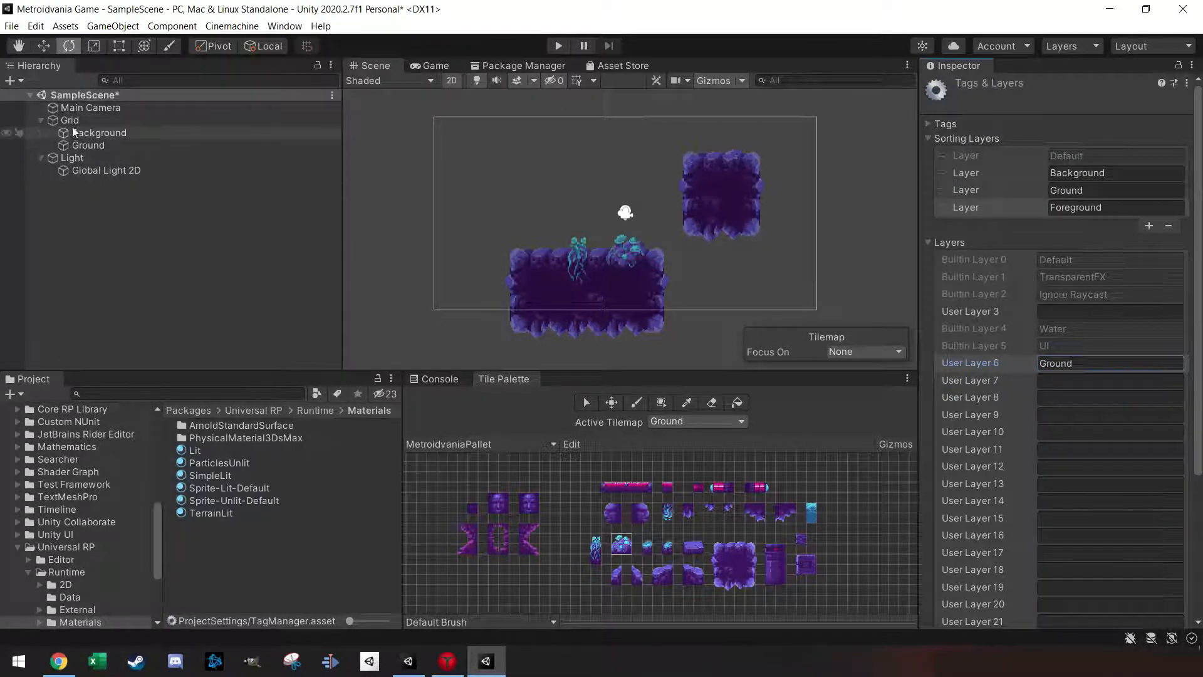
- Assign the Ground tilemap to layer 6: Ground and set its Tilemap Renderer's sorting layer to Ground
{"action": "left_click", "coordinate": [90, 146]}
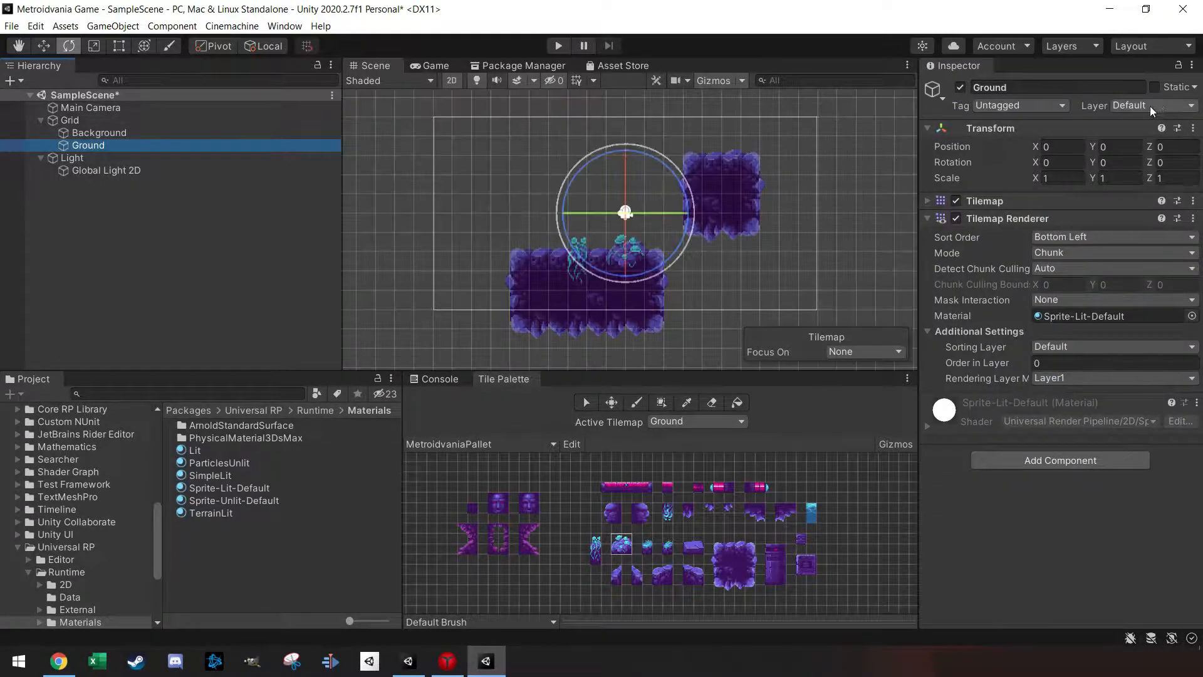
{"action": "left_click", "coordinate": [1168, 106]}
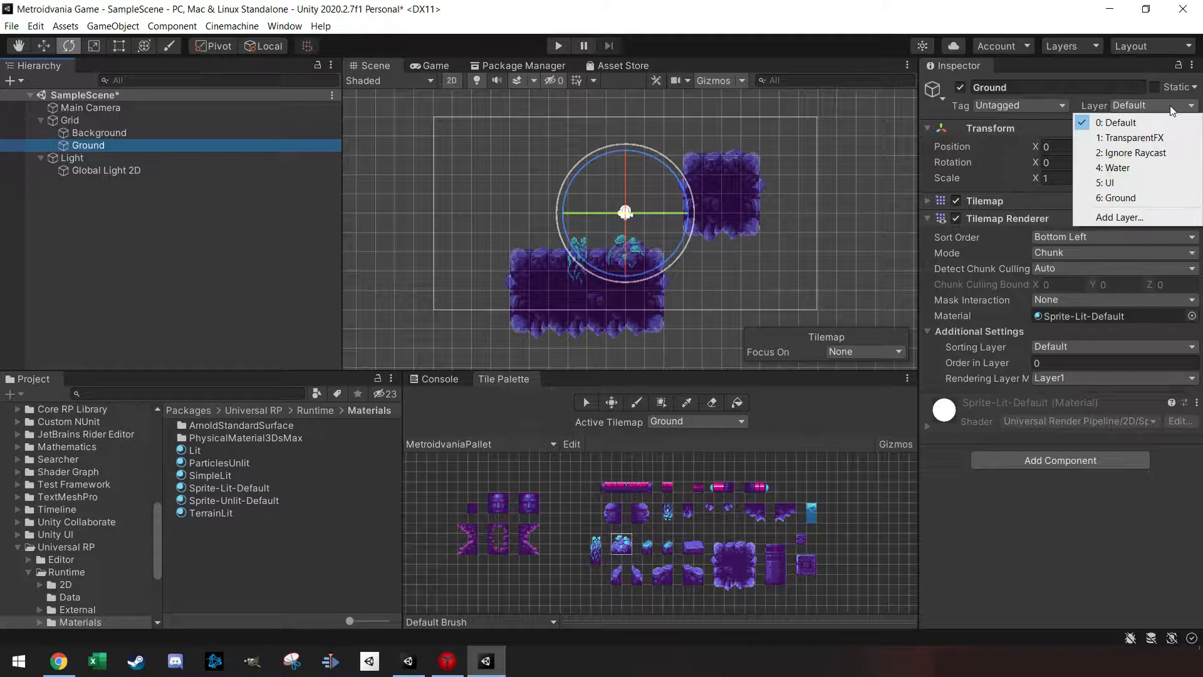
{"action": "left_click", "coordinate": [1131, 199]}
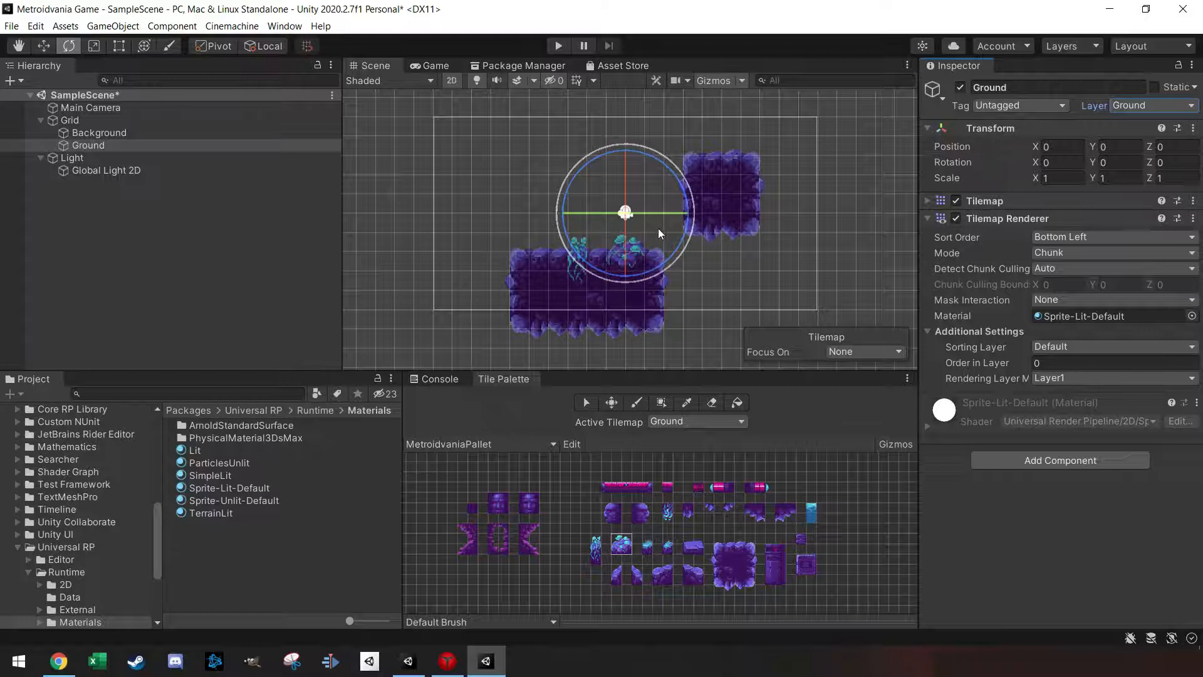
{"action": "scroll", "coordinate": [661, 231], "scroll_direction": "down", "scroll_amount": 1}
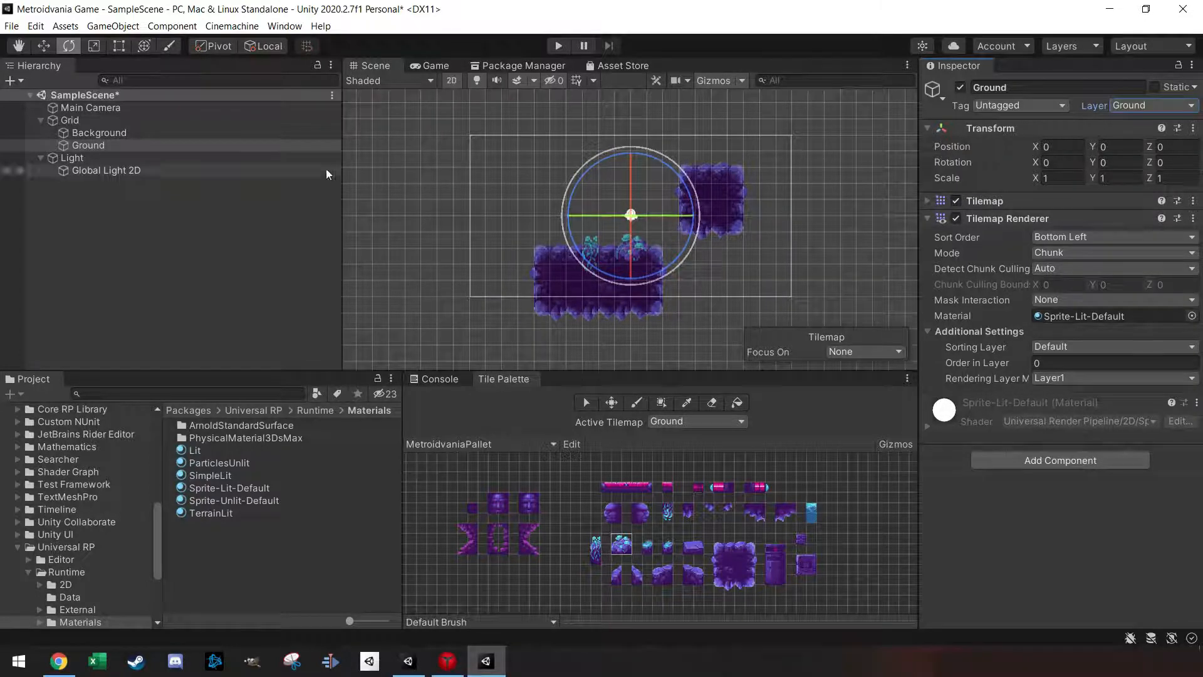
{"action": "left_click", "coordinate": [1074, 349]}
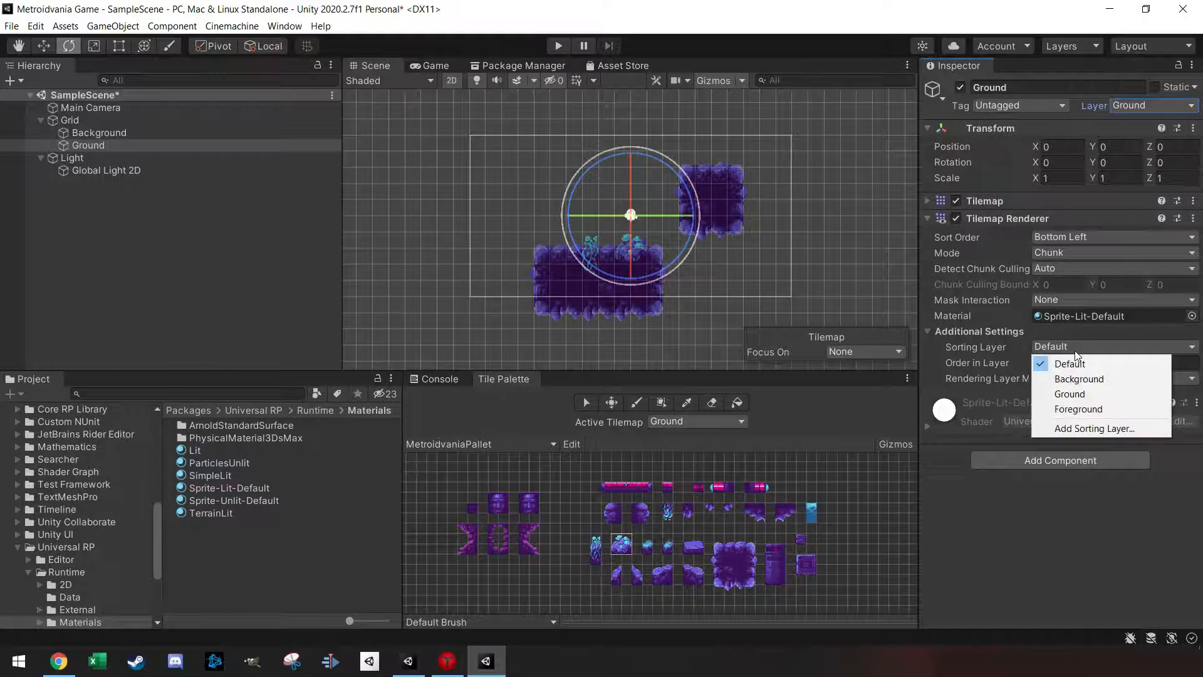
{"action": "left_click", "coordinate": [1082, 393]}
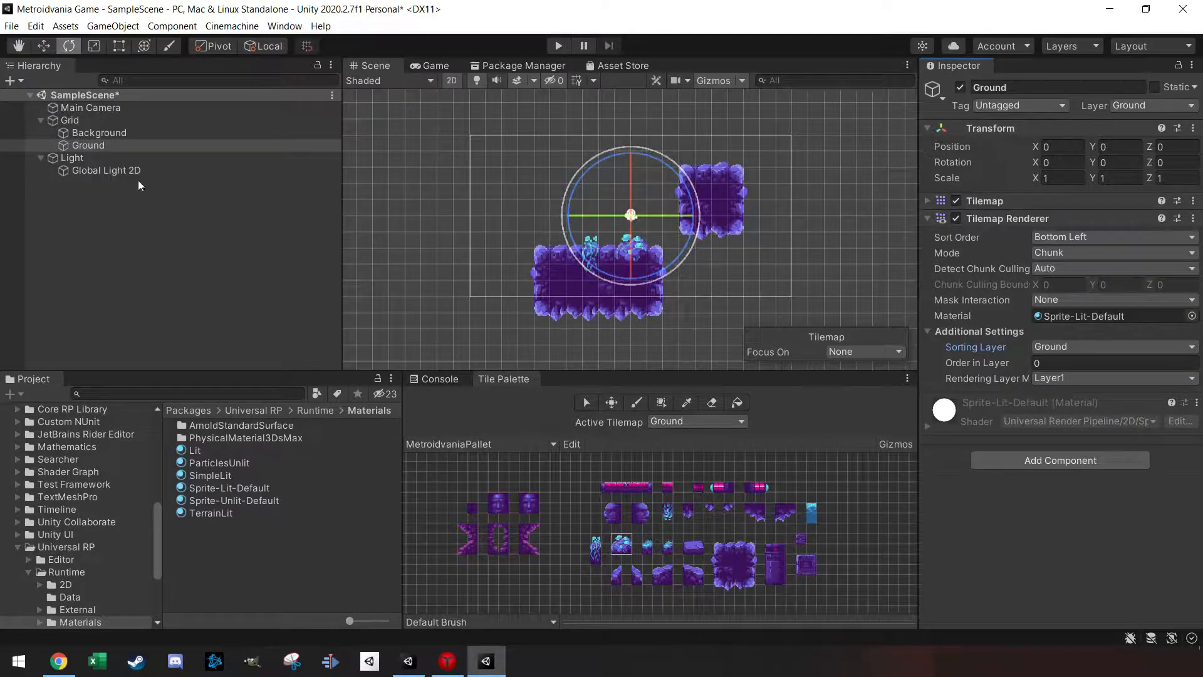
- Set the Global Light 2D's target sorting layers to All and check which layers are included
{"action": "left_click", "coordinate": [121, 171]}
{"action": "left_click", "coordinate": [1093, 305]}
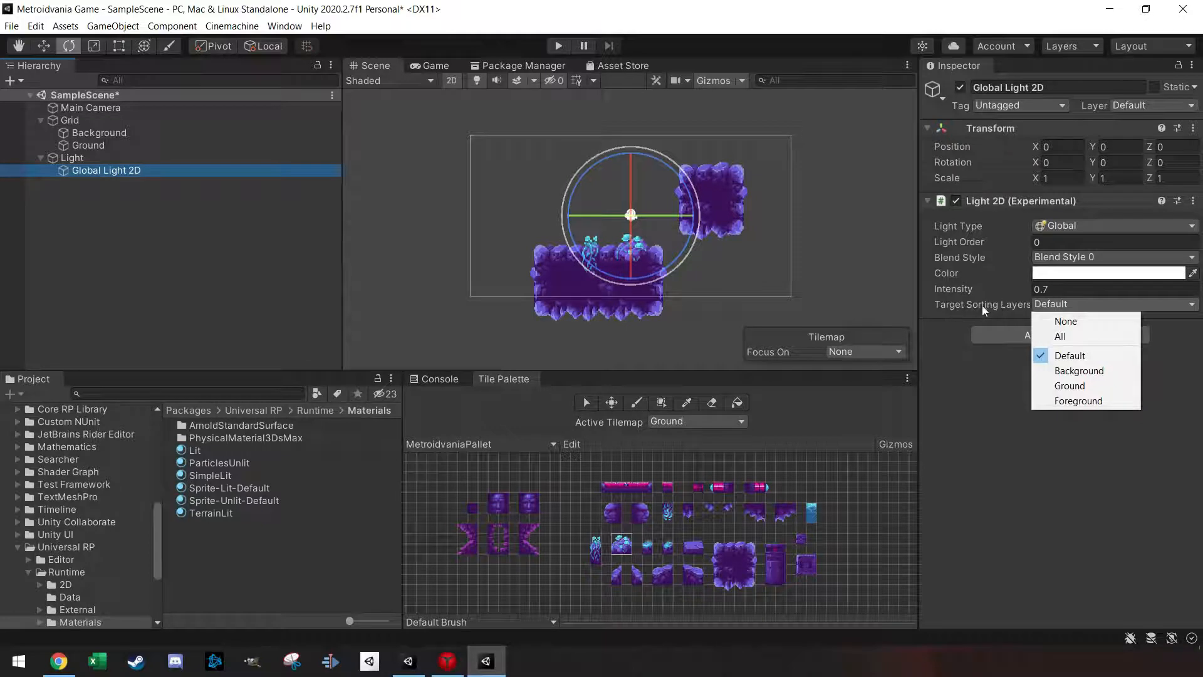
{"action": "left_click", "coordinate": [1059, 337]}
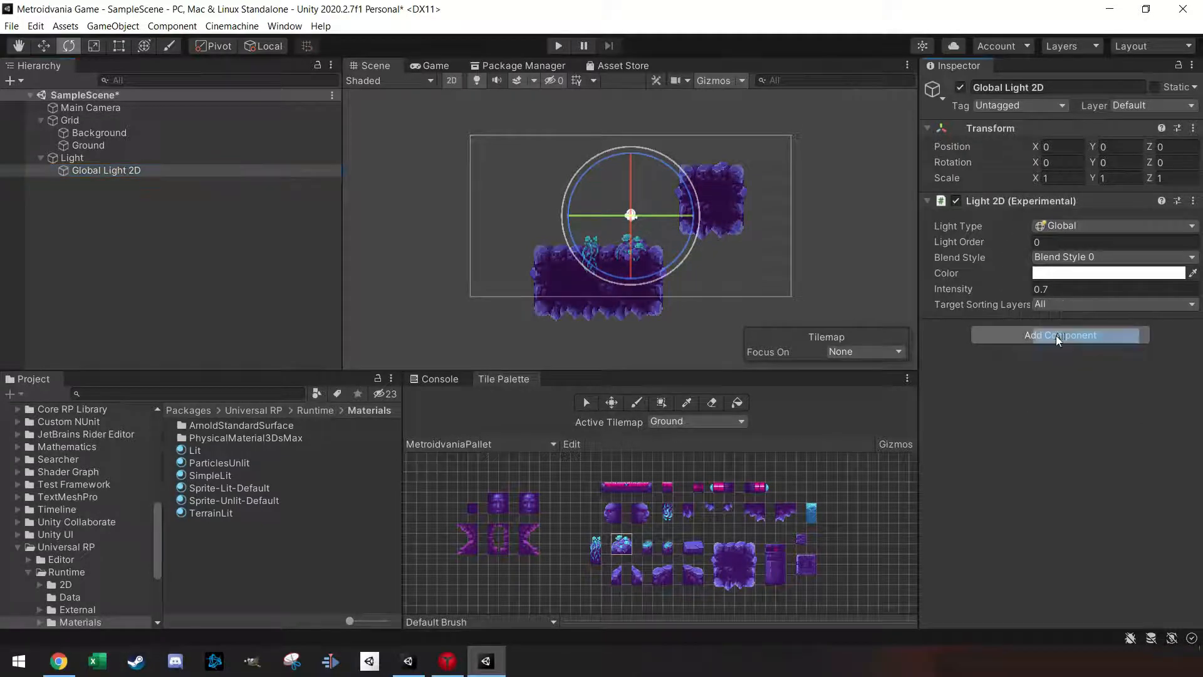
{"action": "left_click", "coordinate": [1067, 305]}
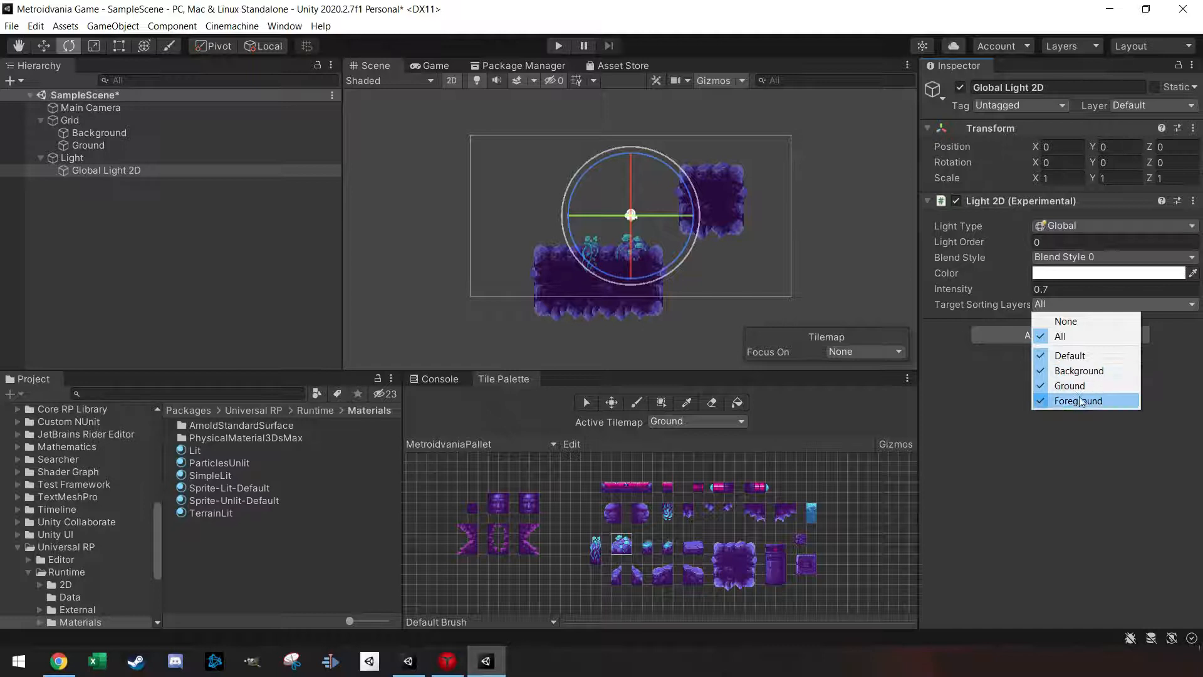
{"action": "left_click", "coordinate": [973, 303]}
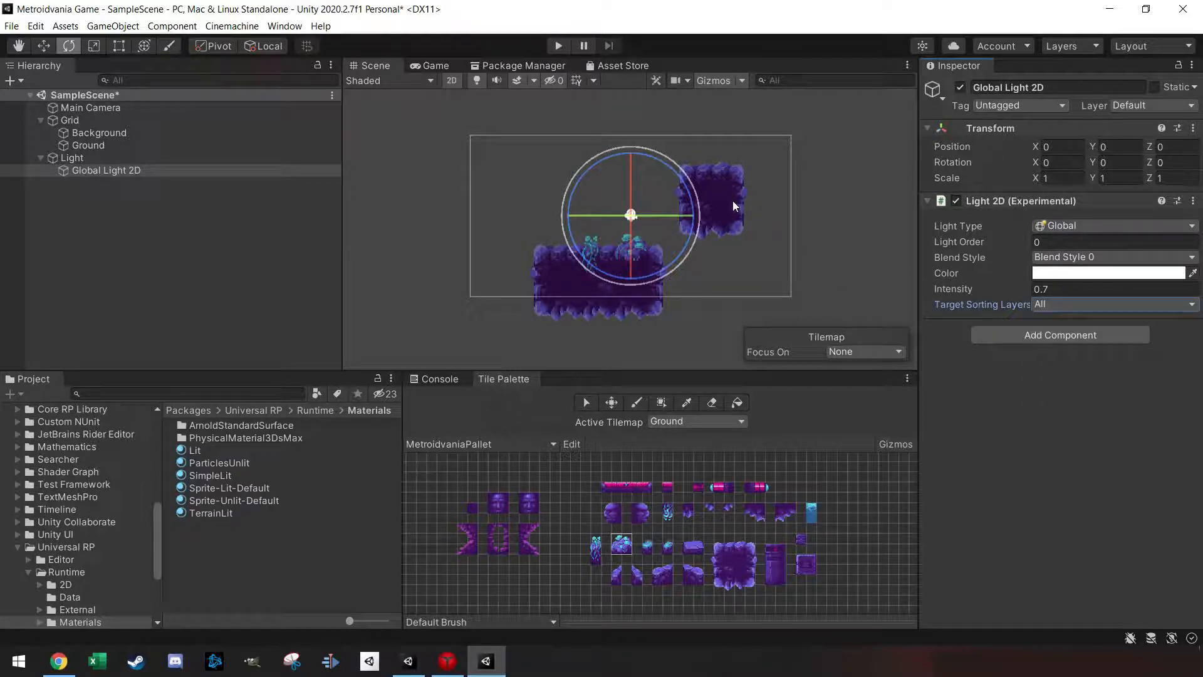
- Try Background as the active tilemap for painting, and switch it back to Ground
{"action": "left_click", "coordinate": [88, 146]}
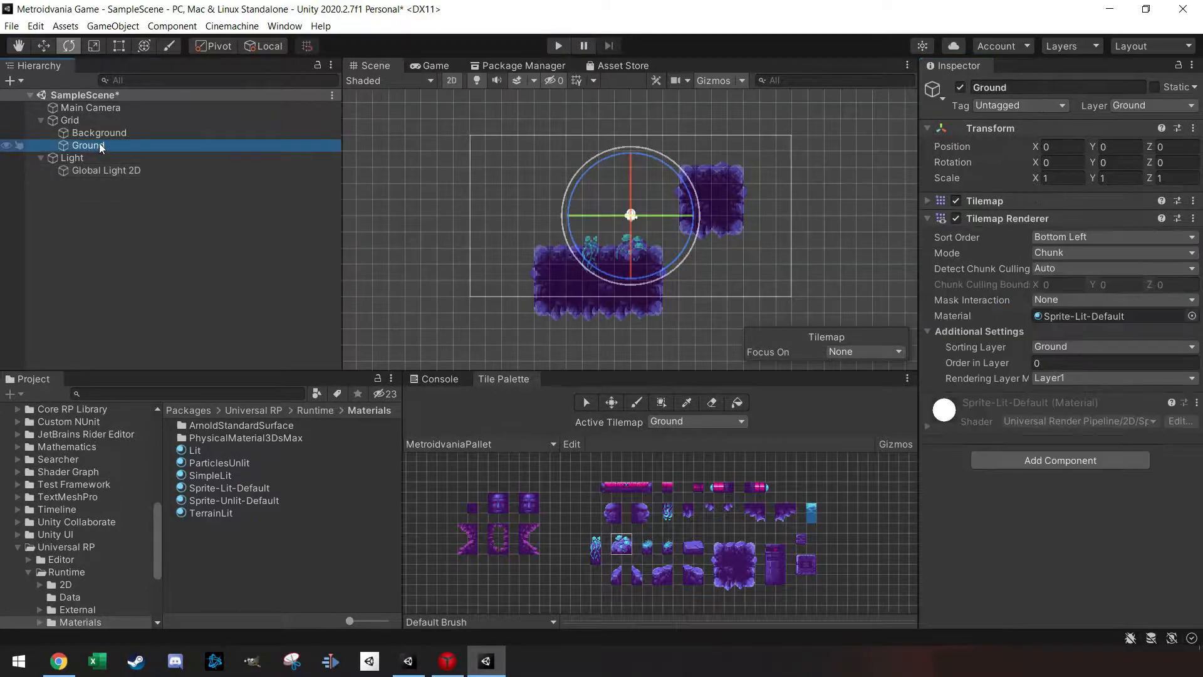
{"action": "left_click", "coordinate": [667, 422]}
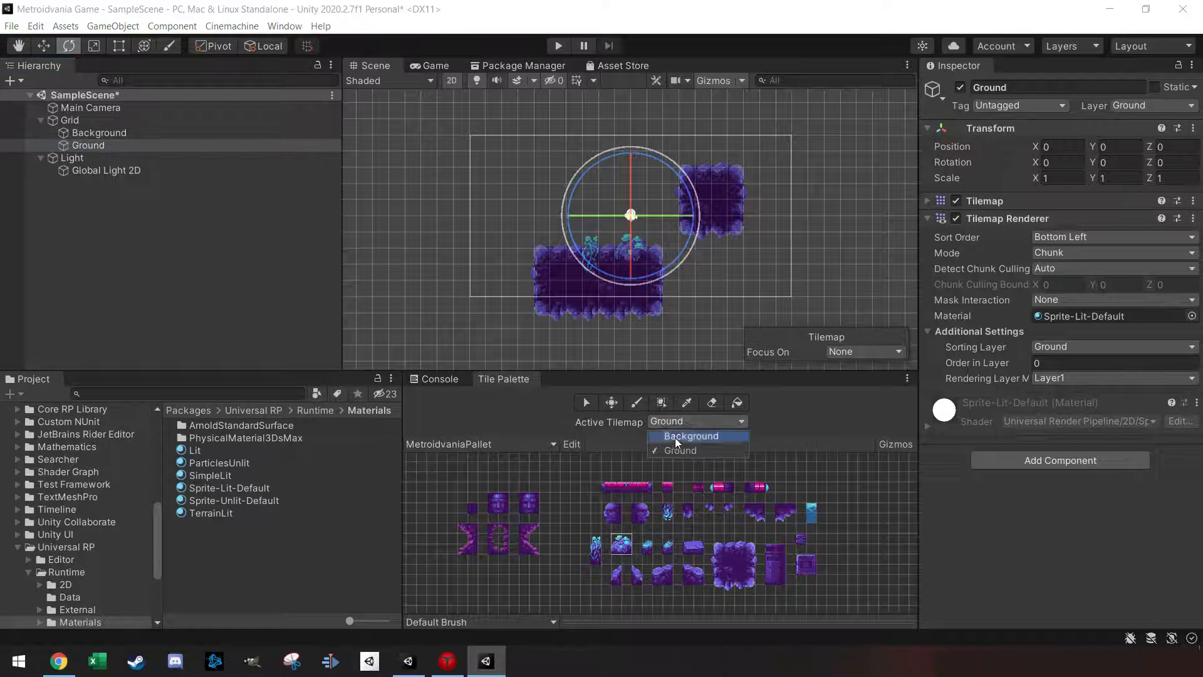
{"action": "left_click", "coordinate": [675, 438]}
{"action": "left_click", "coordinate": [678, 425]}
{"action": "left_click", "coordinate": [677, 425]}
{"action": "left_click", "coordinate": [677, 424]}
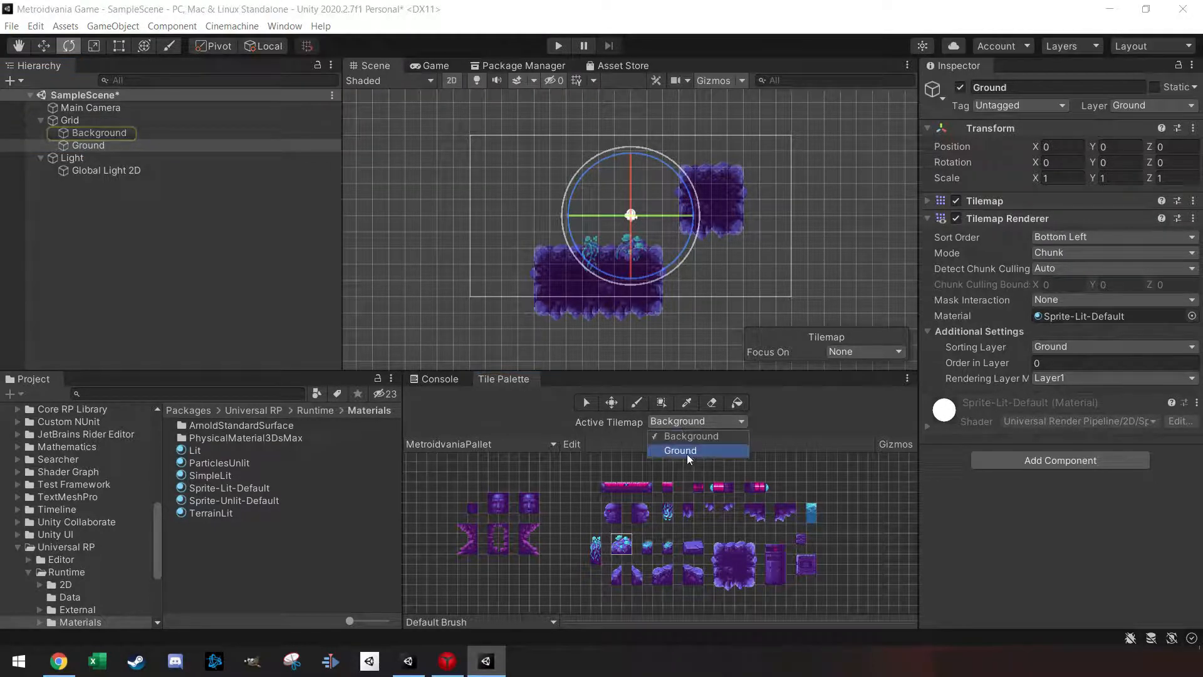
{"action": "left_click", "coordinate": [687, 453]}
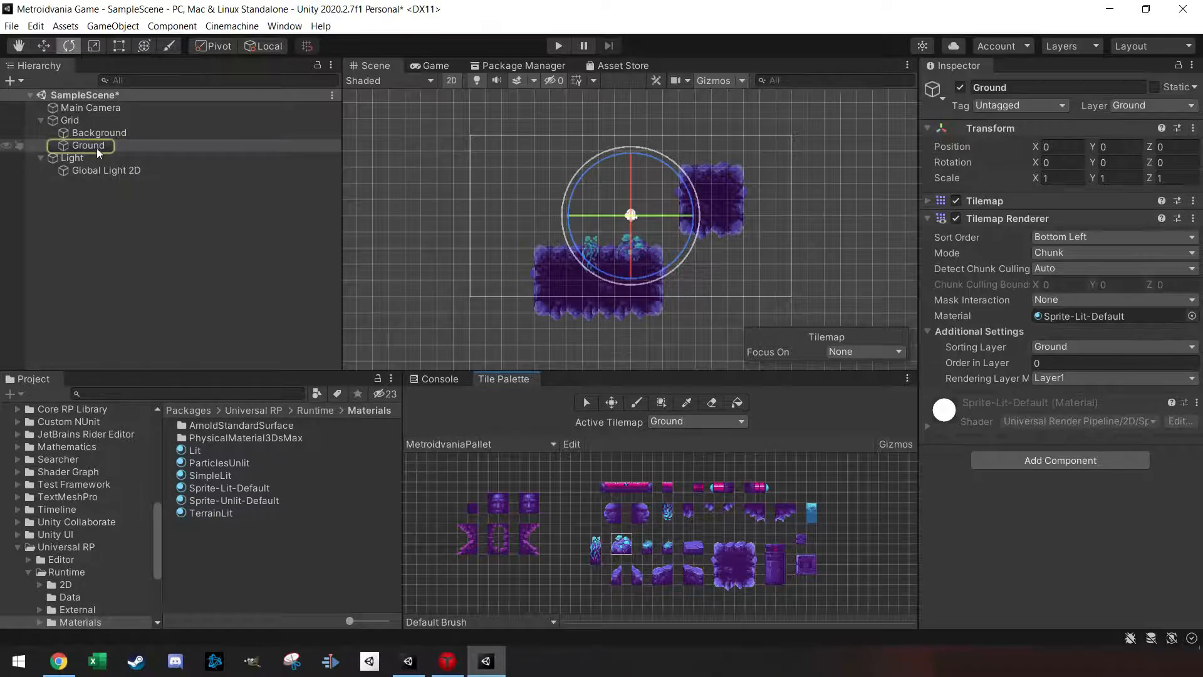
- Erase the floating square block from the Ground tilemap and check the scene in the Game view
{"action": "left_click", "coordinate": [88, 145]}
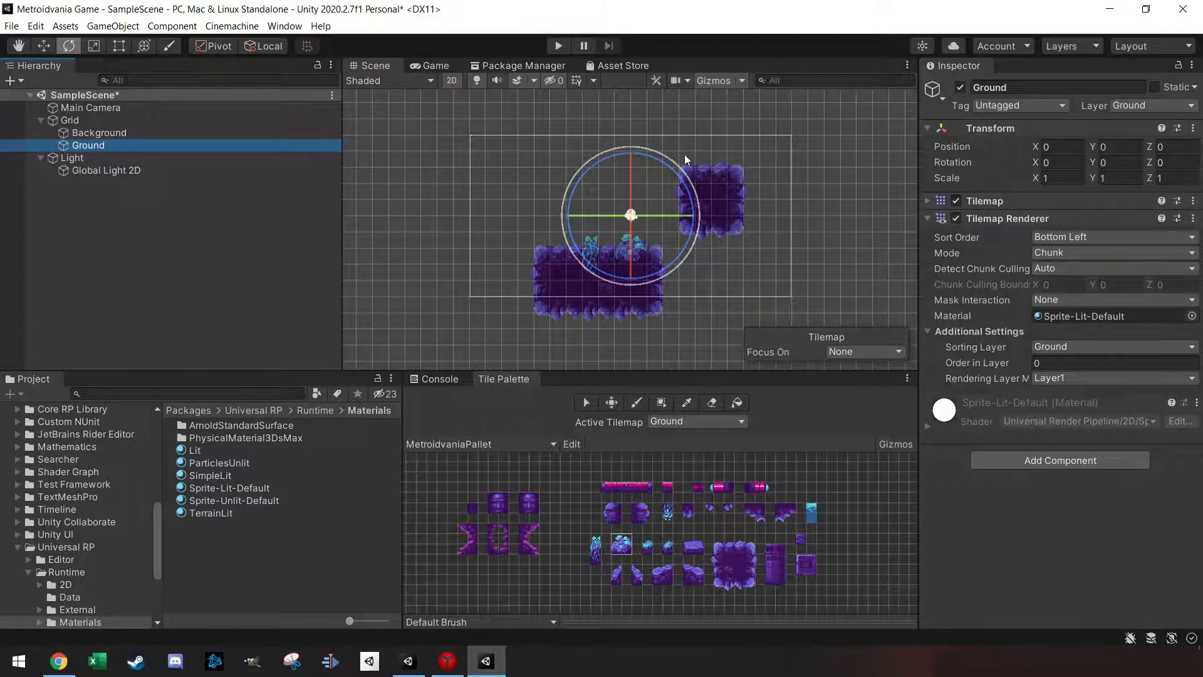
{"action": "left_click", "coordinate": [712, 403]}
{"action": "left_click_drag", "start_coordinate": [682, 167], "coordinate": [727, 228]}
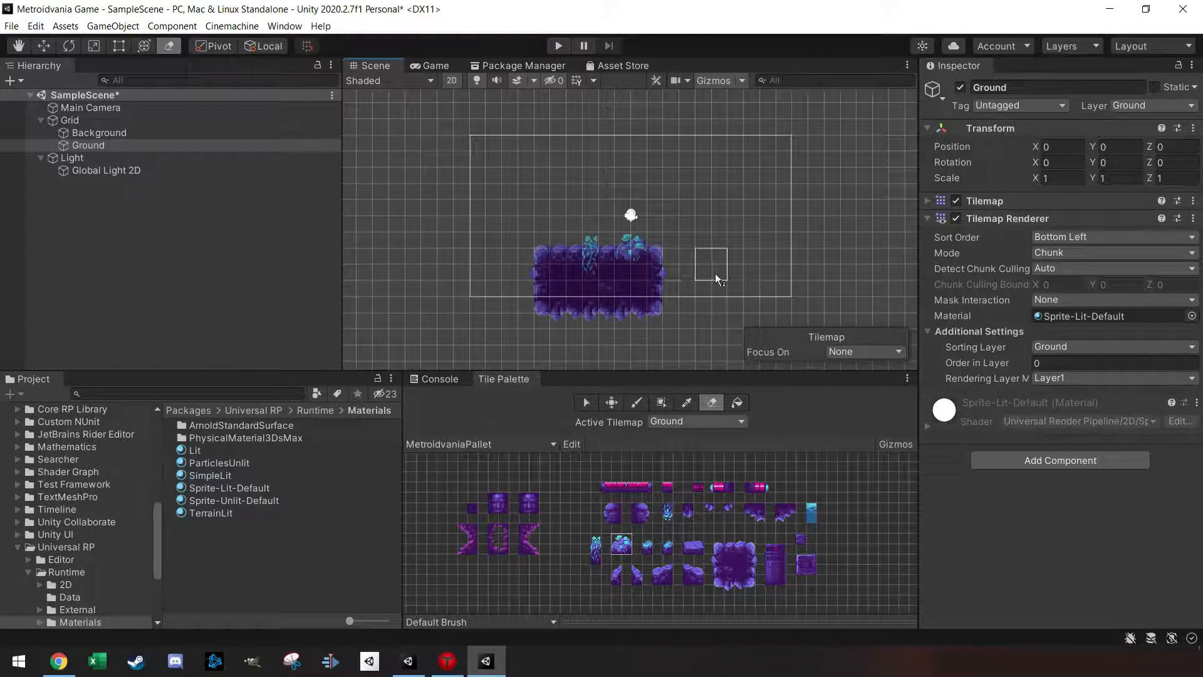
{"action": "left_click", "coordinate": [443, 65]}
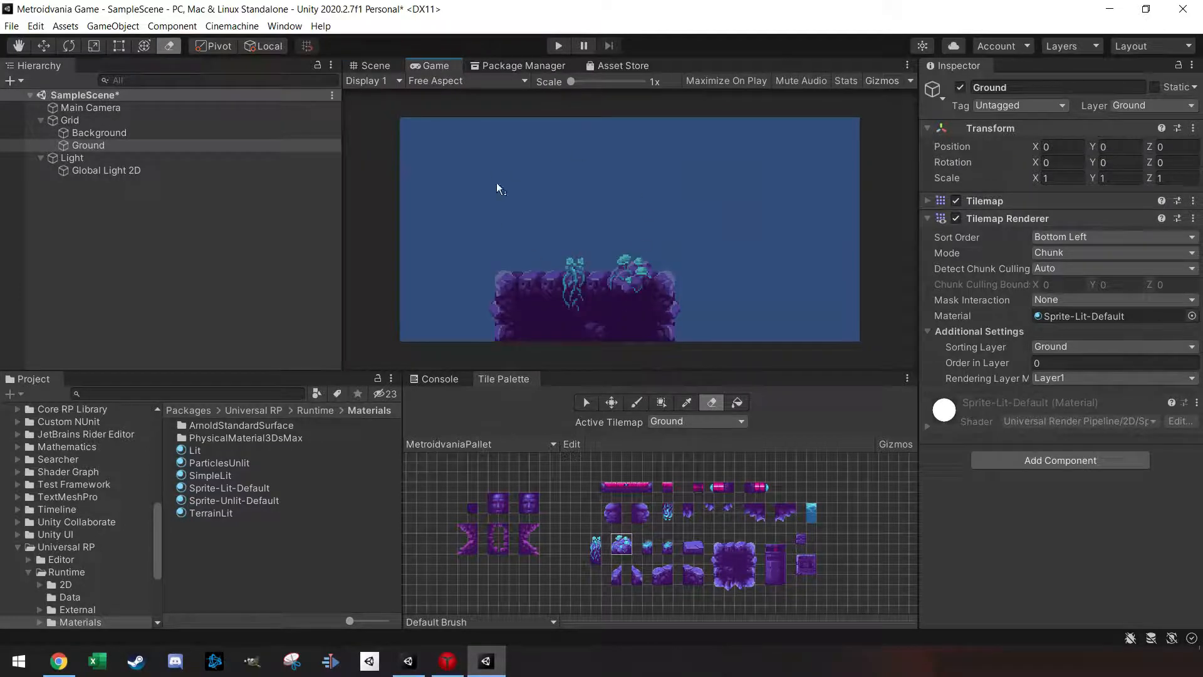
{"action": "left_click", "coordinate": [370, 65]}
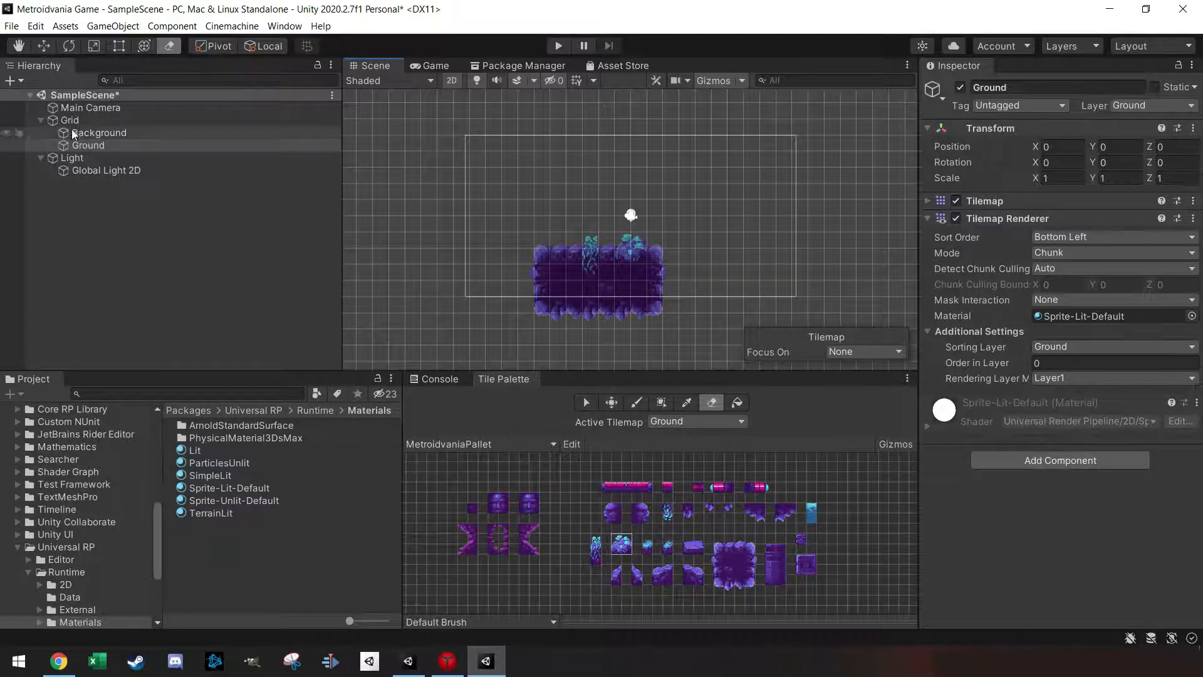
- Add a Tilemap Collider 2D to the Ground tilemap and inspect its outline around the painted tiles
{"action": "left_click", "coordinate": [93, 145]}
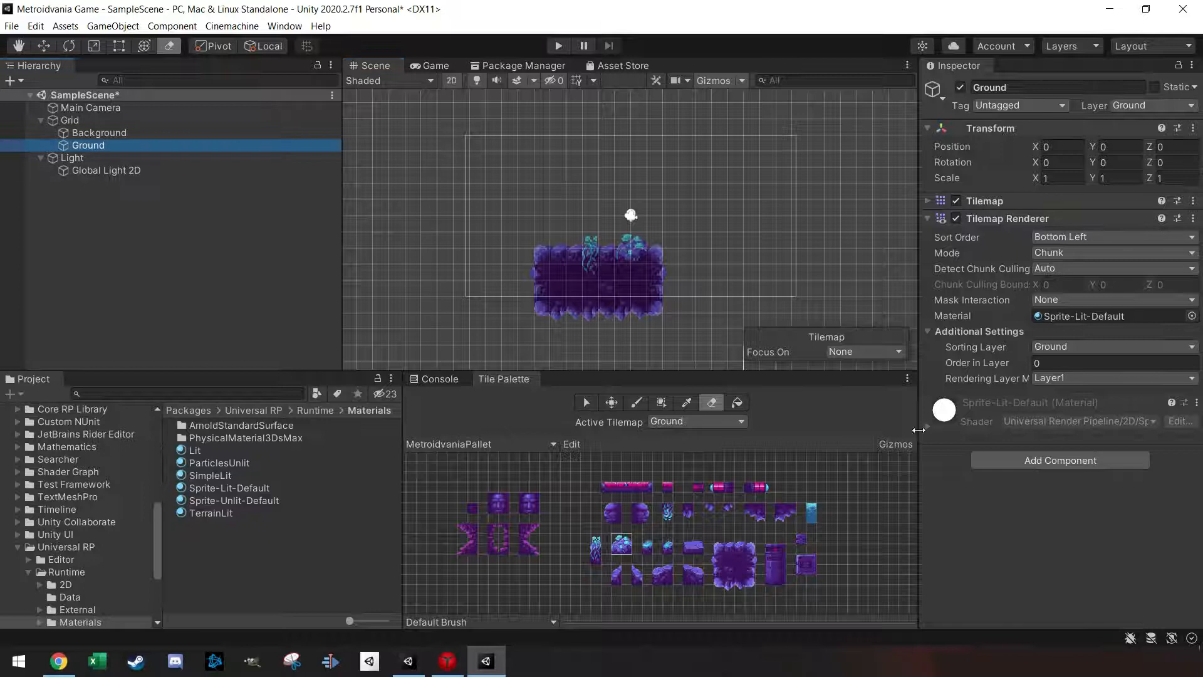
{"action": "left_click", "coordinate": [1074, 461]}
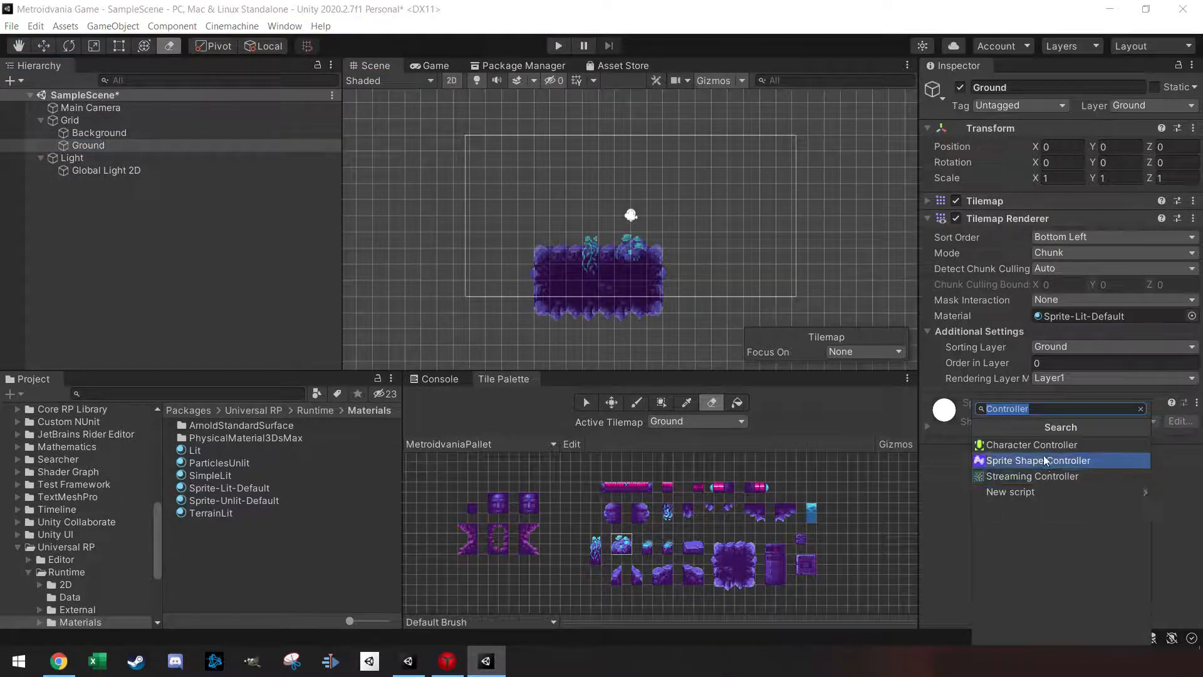
{"action": "type", "text": "tile"}
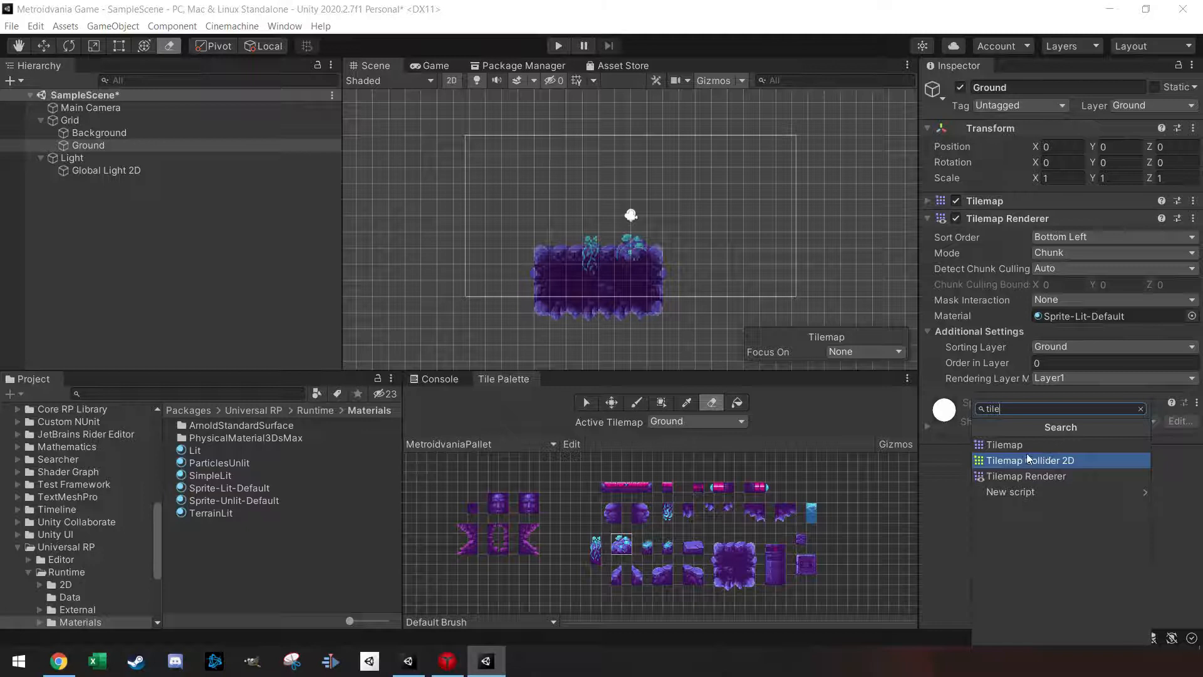
{"action": "left_click", "coordinate": [1030, 461]}
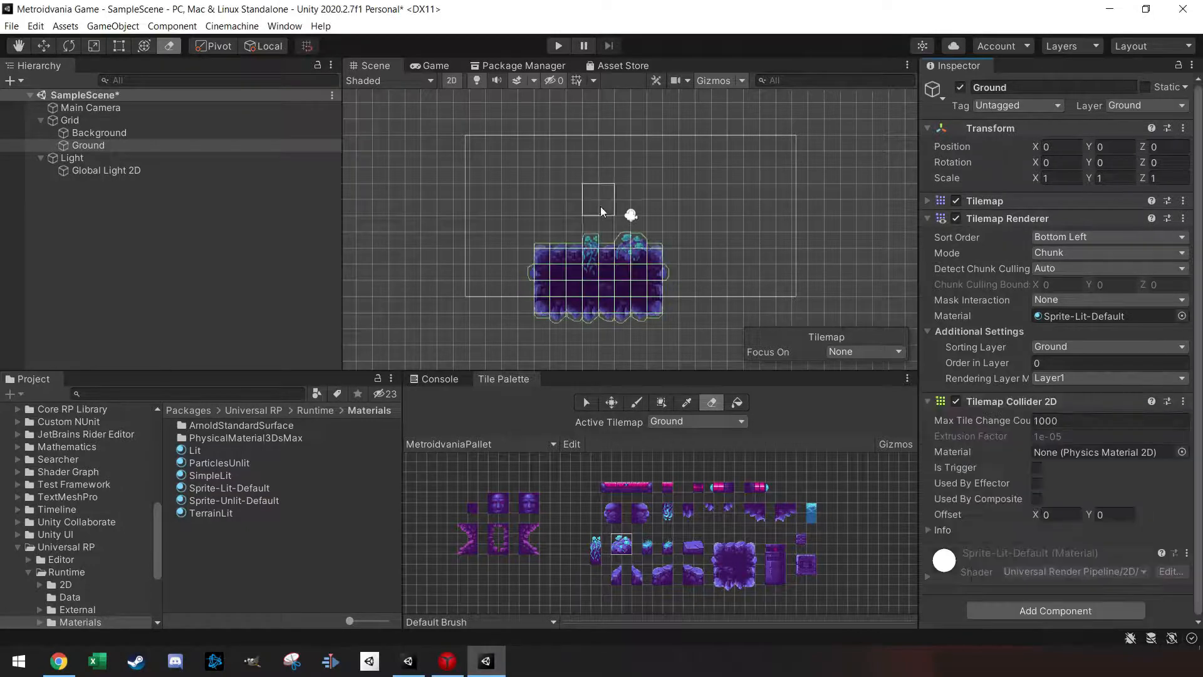
{"action": "scroll", "coordinate": [583, 242], "scroll_direction": "up", "scroll_amount": 4}
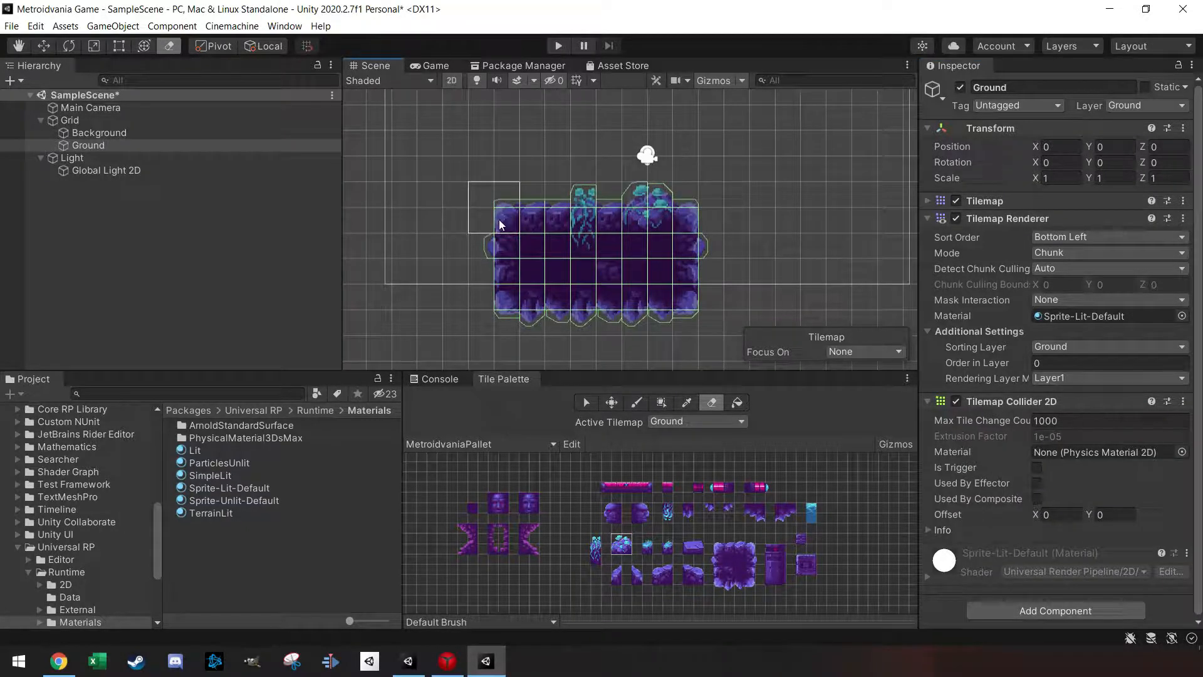
{"action": "scroll", "coordinate": [517, 220], "scroll_direction": "up", "scroll_amount": 4}
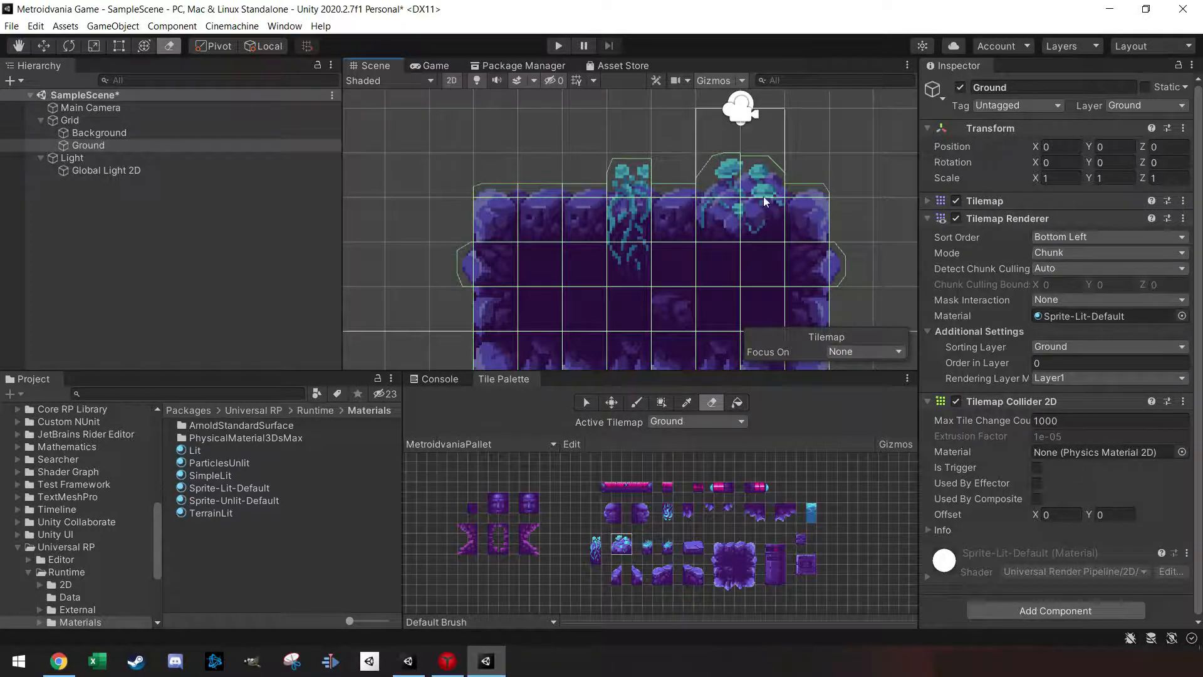
{"action": "scroll", "coordinate": [766, 217], "scroll_direction": "down", "scroll_amount": 3}
{"action": "middle_click_drag", "start_coordinate": [871, 220], "coordinate": [784, 179]}
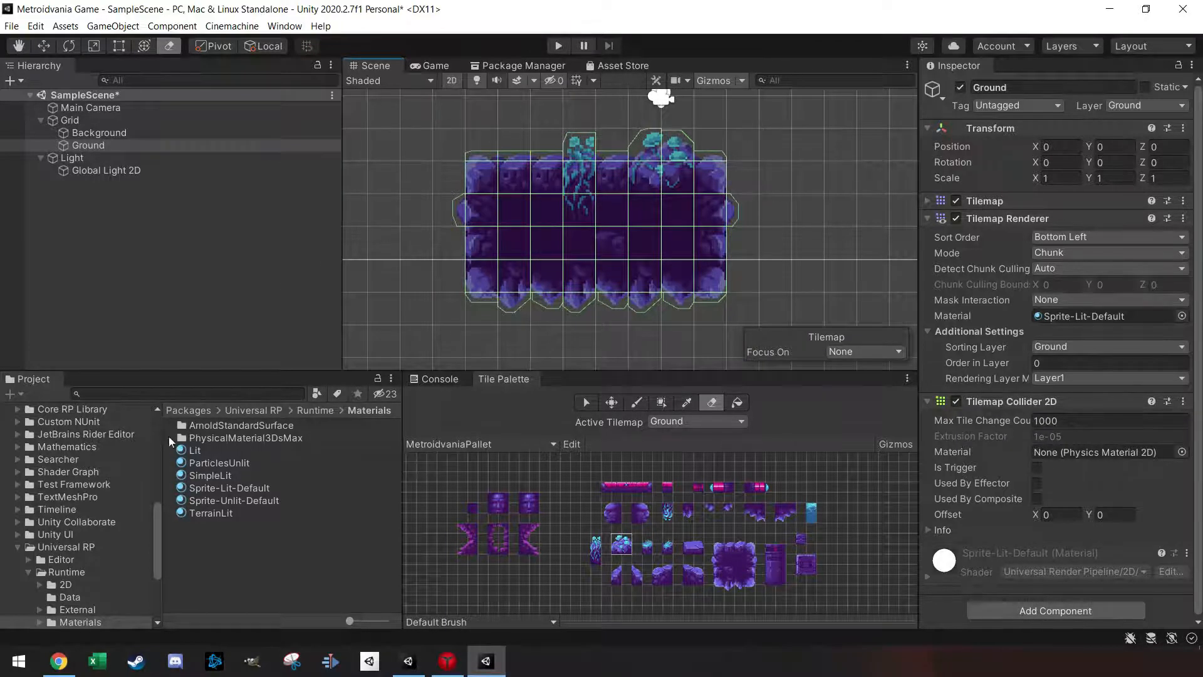
- Open the tileset-sliced texture from Warped Caves' Artwork/Environment folder in the Sprite Editor's Custom Physics Shape mode
{"action": "scroll", "coordinate": [119, 515], "scroll_direction": "down", "scroll_amount": 2}
{"action": "scroll", "coordinate": [104, 514], "scroll_direction": "up", "scroll_amount": 10}
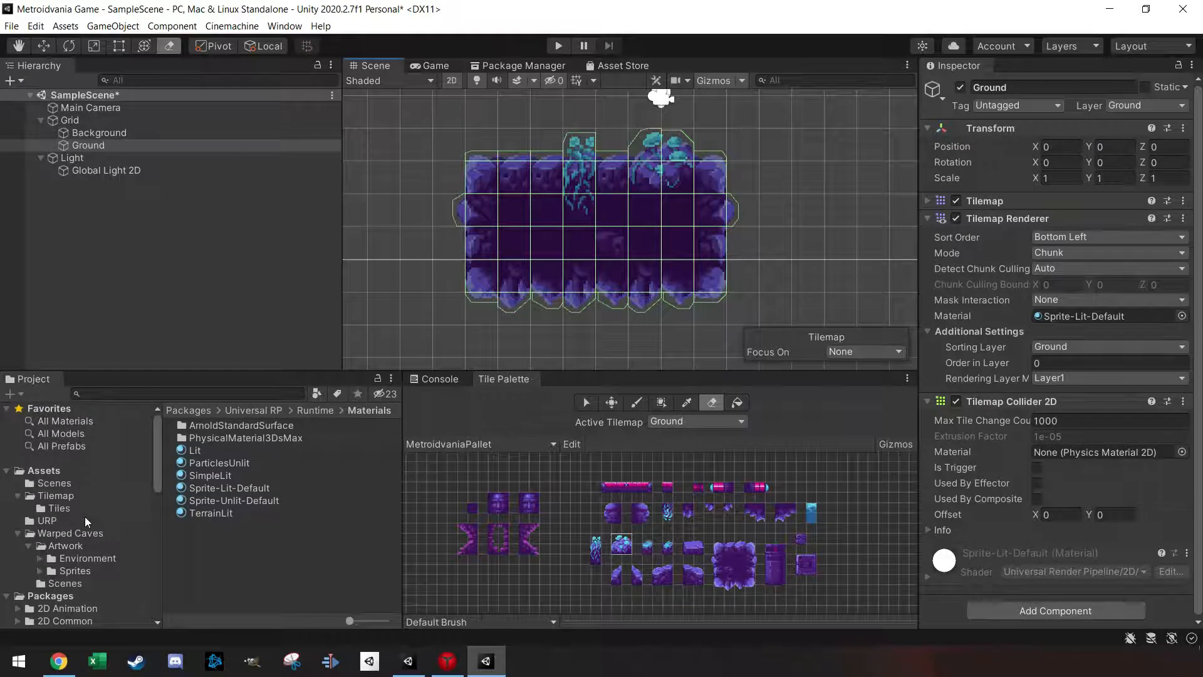
{"action": "left_click", "coordinate": [86, 559]}
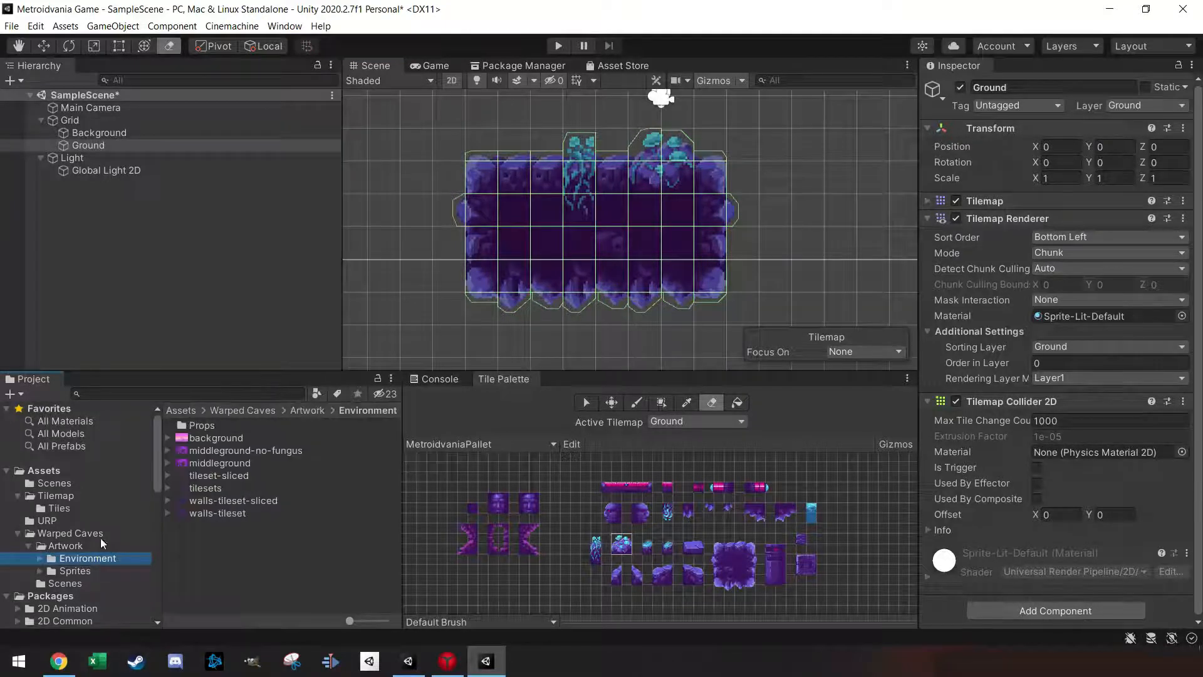
{"action": "left_click", "coordinate": [217, 476]}
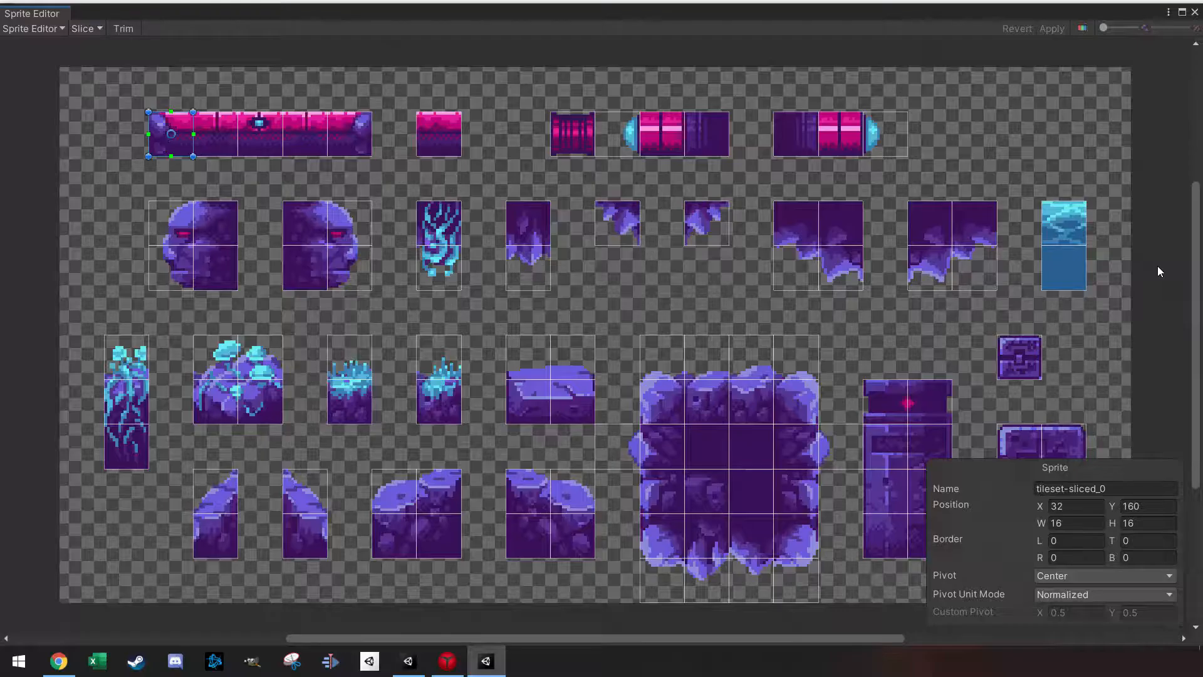
{"action": "left_click", "coordinate": [1157, 266]}
{"action": "left_click", "coordinate": [45, 29]}
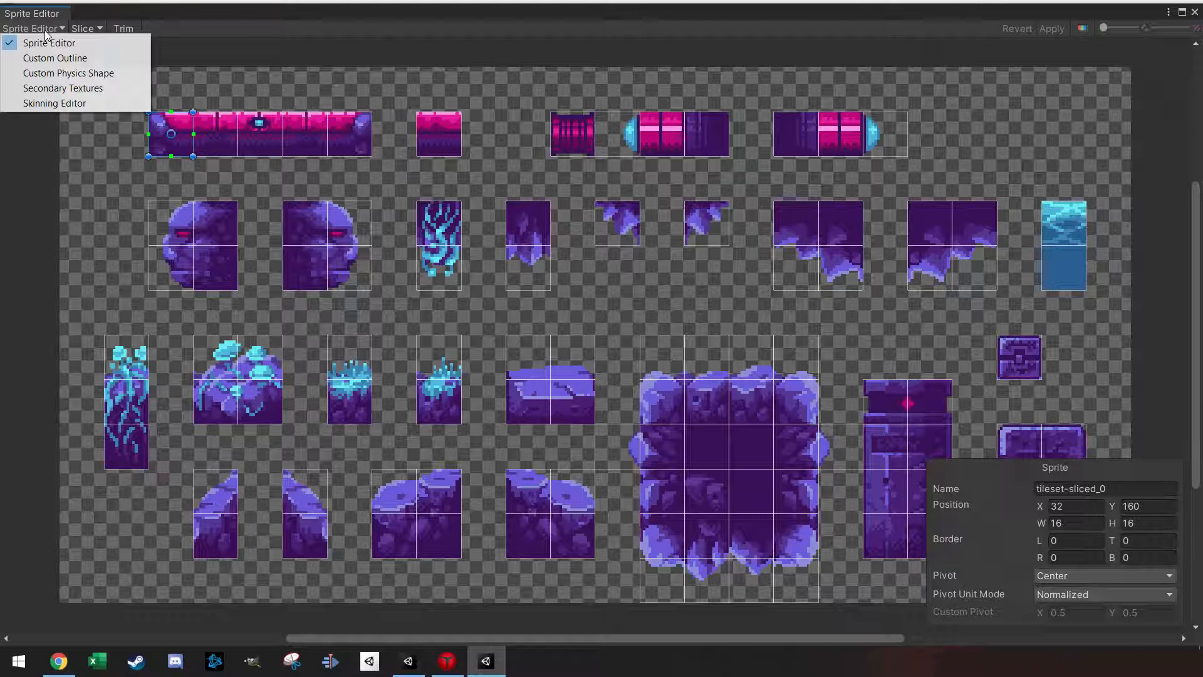
{"action": "left_click", "coordinate": [66, 73]}
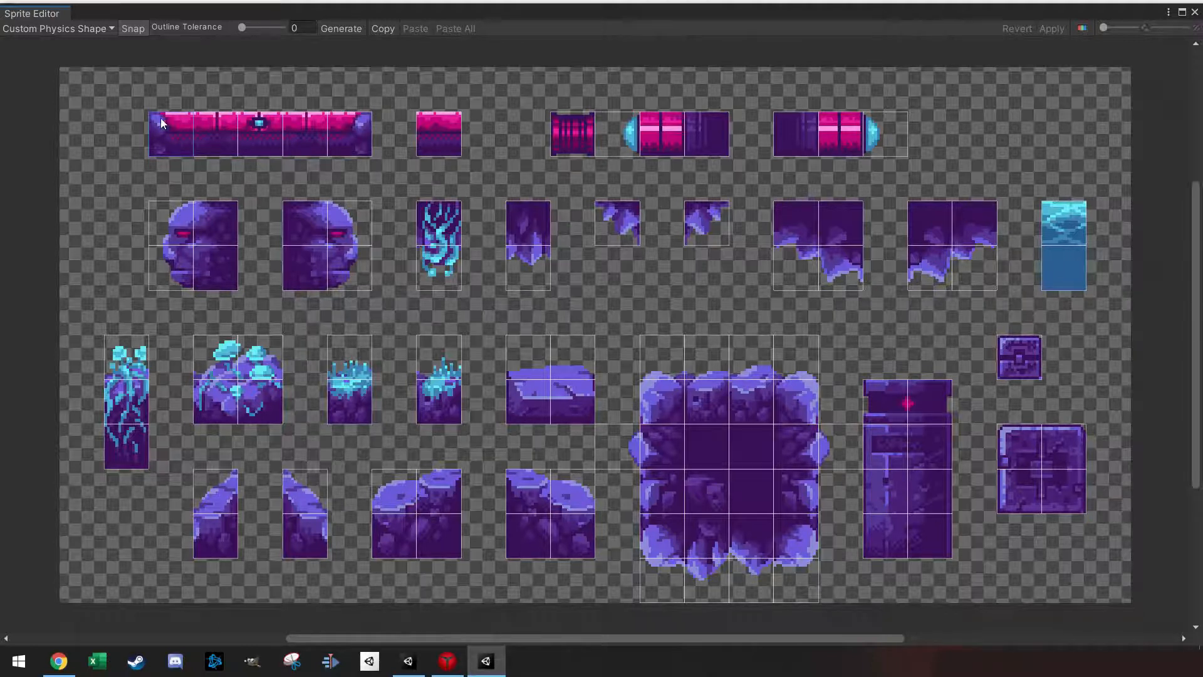
- Generate a custom physics shape for the upper-left tile of the rising rounded rock slope
{"action": "left_click", "coordinate": [349, 29]}
{"action": "left_click", "coordinate": [574, 143]}
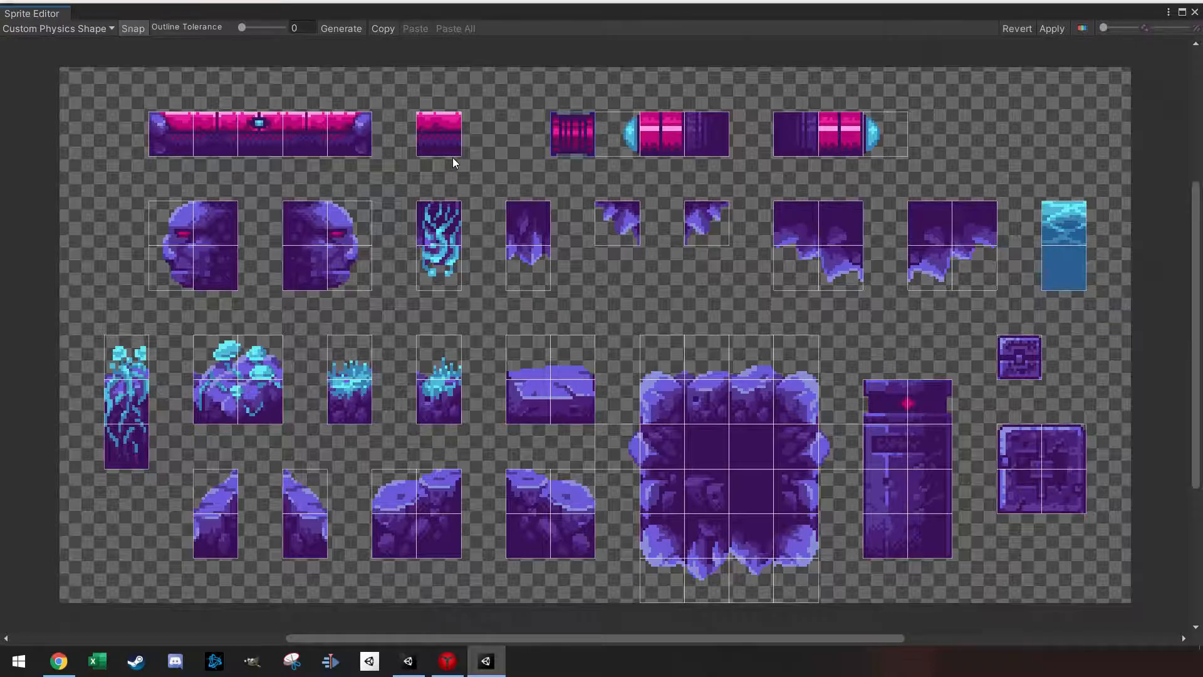
{"action": "left_click", "coordinate": [404, 488]}
{"action": "scroll", "coordinate": [403, 487], "scroll_direction": "up", "scroll_amount": 3}
{"action": "scroll", "coordinate": [404, 509], "scroll_direction": "down", "scroll_amount": 3}
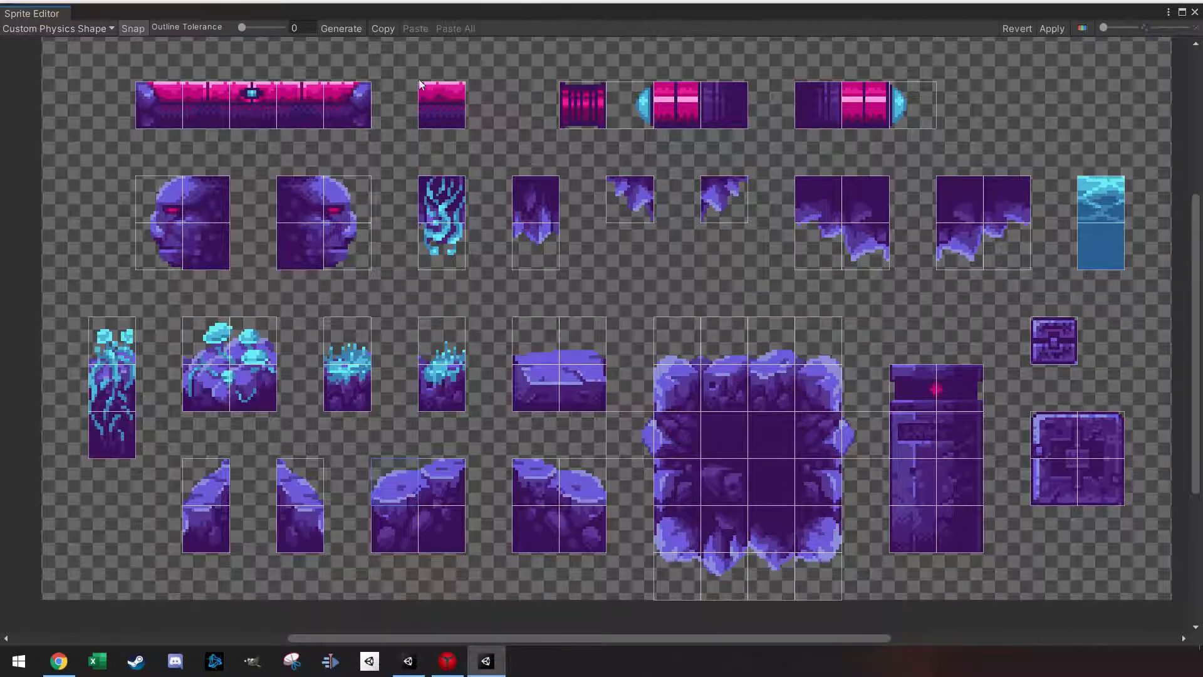
{"action": "left_click", "coordinate": [351, 28]}
{"action": "scroll", "coordinate": [401, 491], "scroll_direction": "up", "scroll_amount": 5}
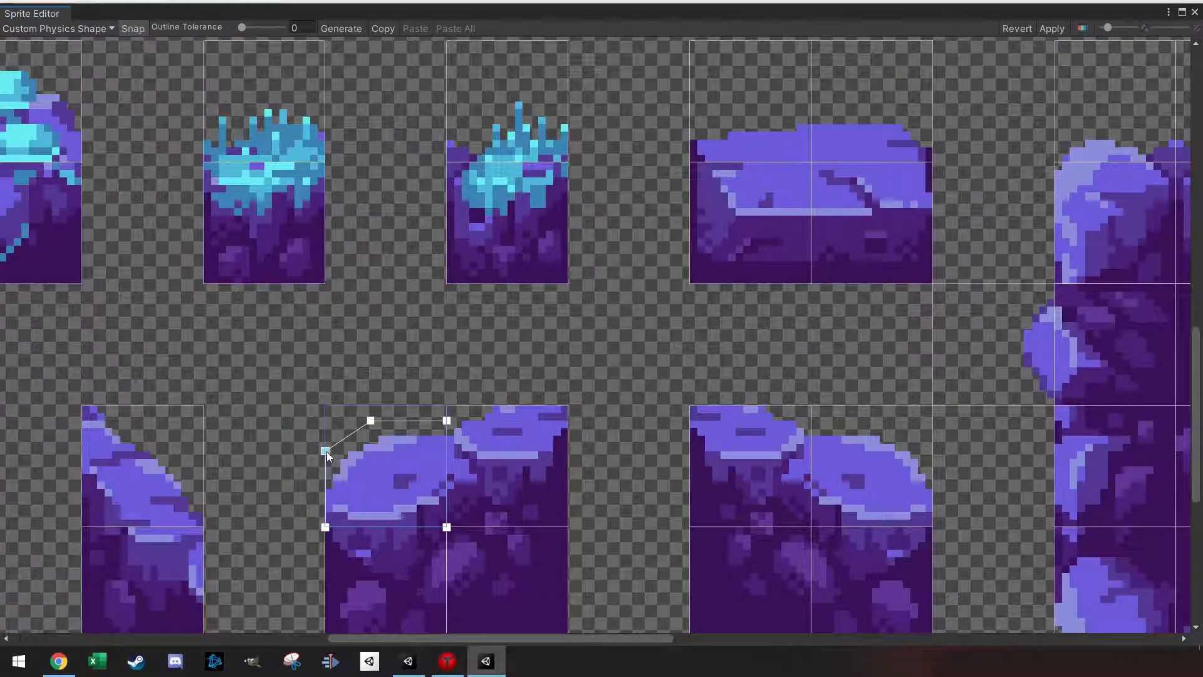
- Reshape the slope's upper-left tile into a straight ramp from its bottom-left corner to about mid-height on its right edge
{"action": "left_click_drag", "start_coordinate": [326, 452], "coordinate": [308, 528]}
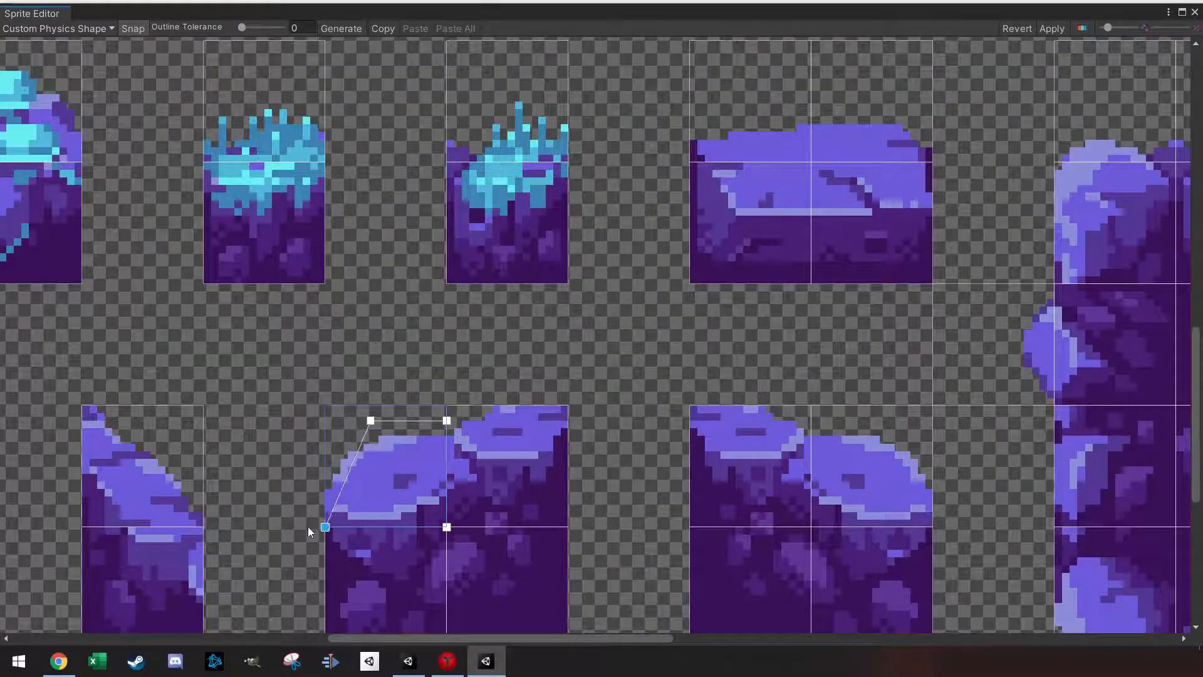
{"action": "left_click", "coordinate": [371, 422]}
{"action": "key", "text": "Delete"}
{"action": "left_click_drag", "start_coordinate": [448, 421], "coordinate": [454, 458]}
{"action": "left_click", "coordinate": [500, 454]}
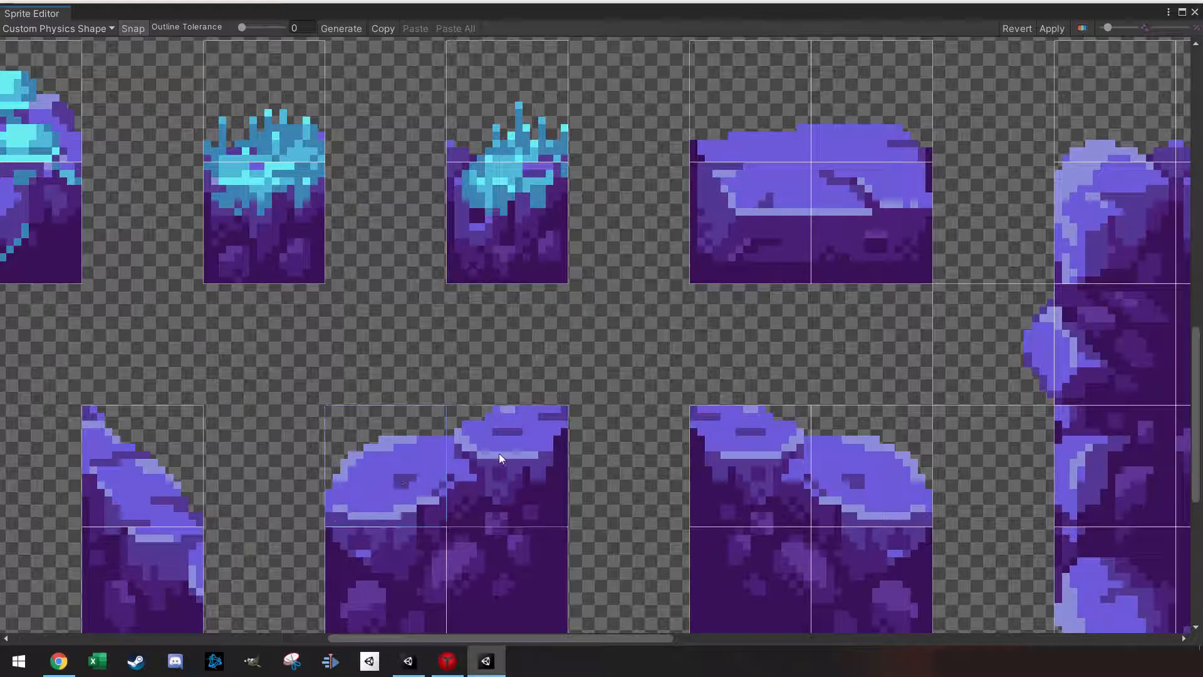
- Reshape the adjoining upper-right slope tile's physics shape into a ramp from about mid-height on its left edge to its top-right corner
{"action": "left_click", "coordinate": [419, 470]}
{"action": "left_click", "coordinate": [467, 468]}
{"action": "left_click", "coordinate": [448, 409]}
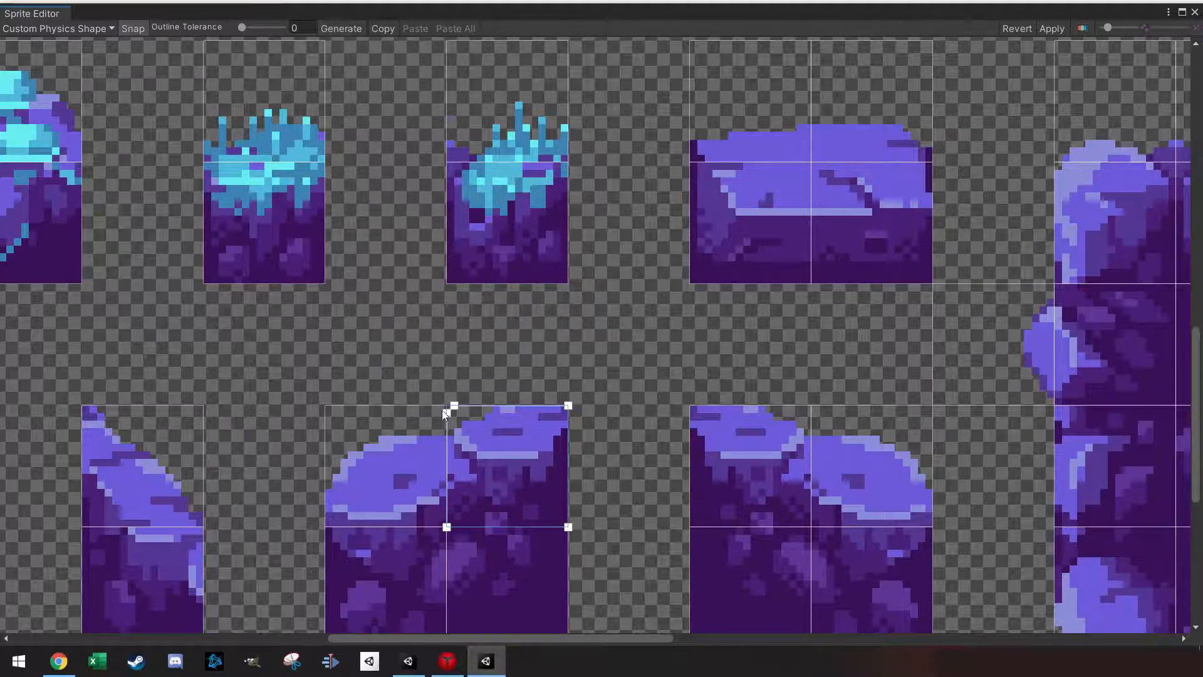
{"action": "left_click_drag", "start_coordinate": [447, 414], "coordinate": [446, 460]}
{"action": "left_click", "coordinate": [455, 406]}
{"action": "key", "text": "Delete"}
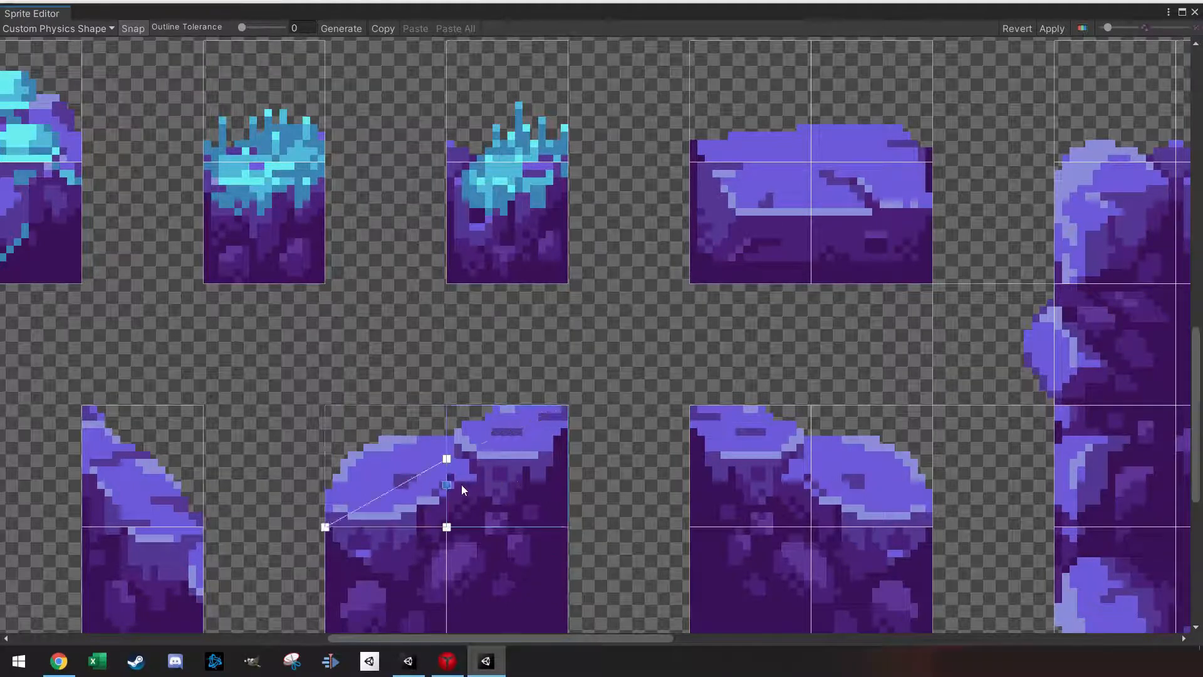
- Compare the physics shapes of the two adjoining slope tiles to check that their ramps line up
{"action": "left_click", "coordinate": [411, 502]}
{"action": "scroll", "coordinate": [364, 528], "scroll_direction": "up", "scroll_amount": 2}
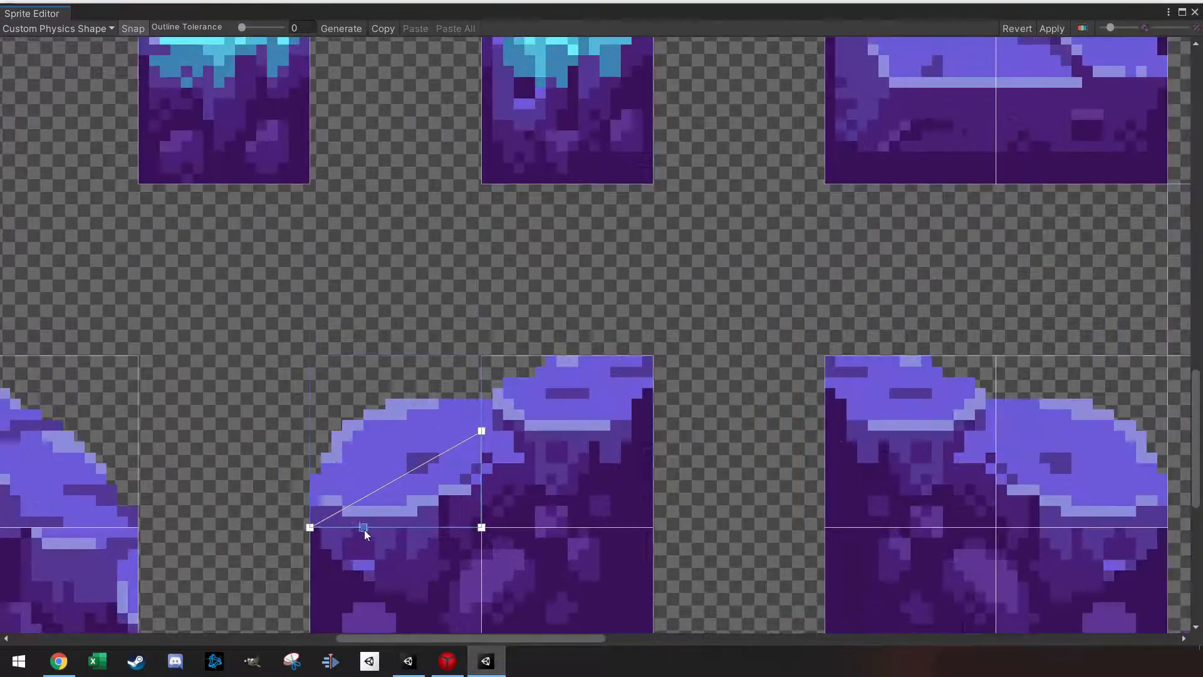
{"action": "left_click", "coordinate": [520, 435]}
{"action": "left_click", "coordinate": [369, 492]}
{"action": "left_click", "coordinate": [569, 436]}
{"action": "left_click", "coordinate": [423, 477]}
{"action": "left_click", "coordinate": [552, 426]}
{"action": "left_click", "coordinate": [475, 478]}
{"action": "left_click", "coordinate": [517, 479]}
{"action": "left_click", "coordinate": [419, 499]}
- Apply the custom physics shapes and close the Sprite Editor
{"action": "scroll", "coordinate": [422, 504], "scroll_direction": "down", "scroll_amount": 2}
{"action": "scroll", "coordinate": [414, 514], "scroll_direction": "down", "scroll_amount": 2}
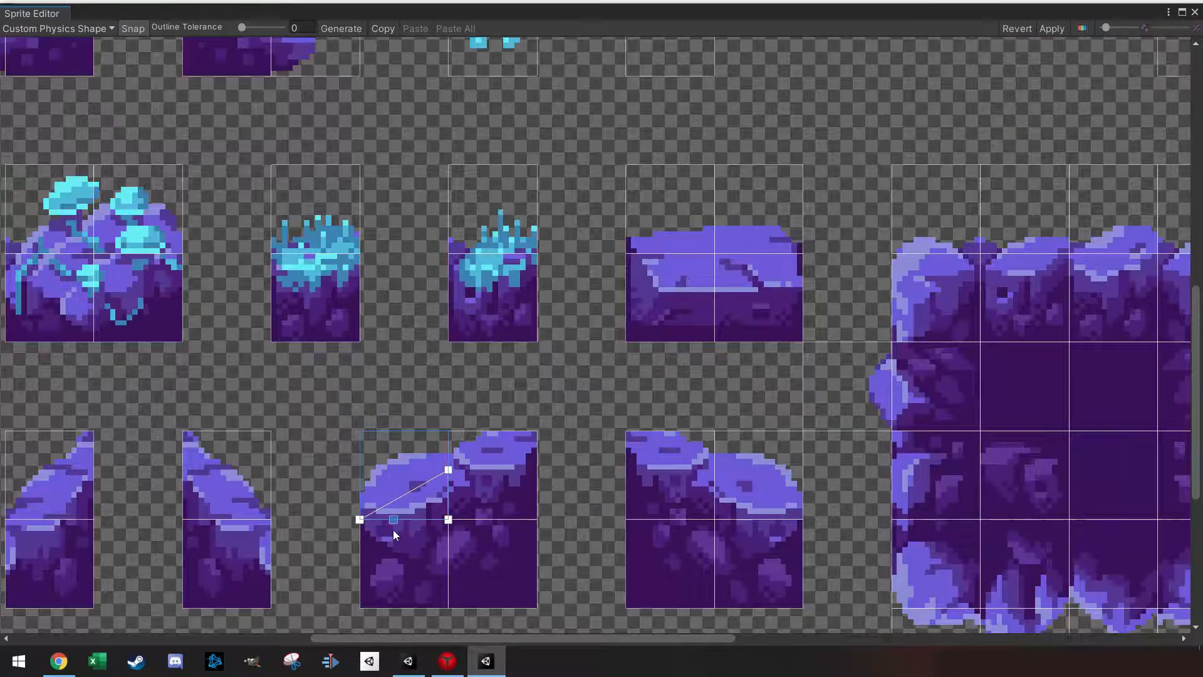
{"action": "left_click", "coordinate": [1057, 29]}
{"action": "left_click", "coordinate": [1195, 13]}
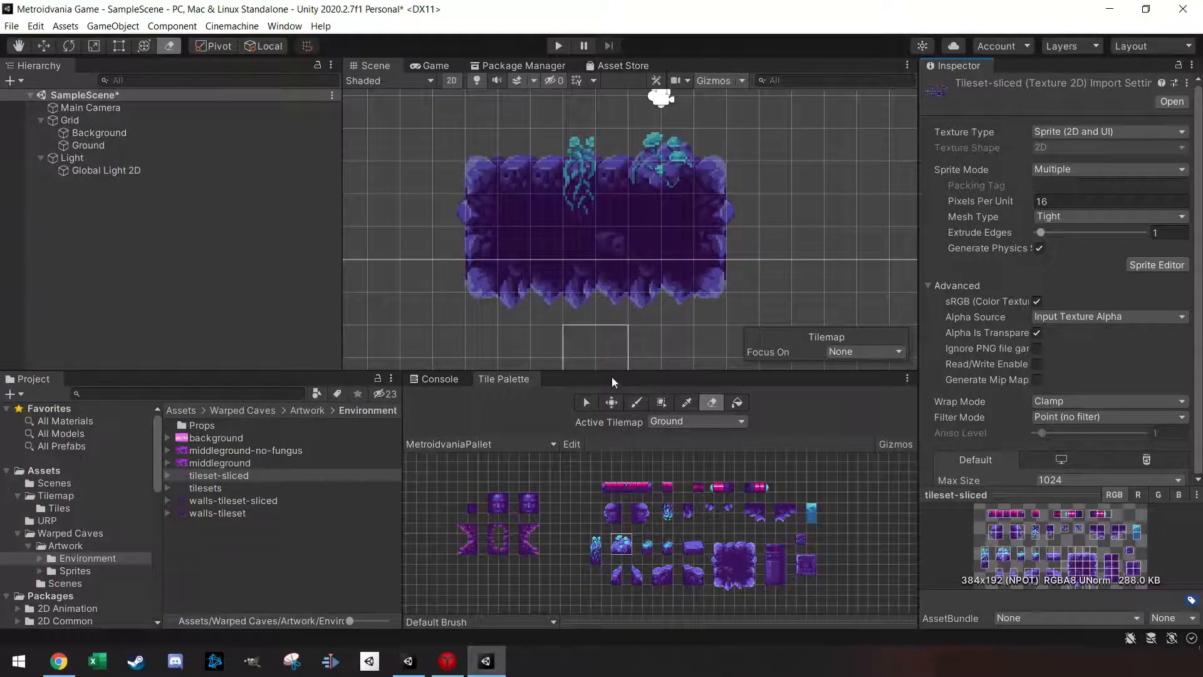
- Paint the rising rock slope block twice on the Ground tilemap, climbing away from the platform's upper right end
{"action": "left_click", "coordinate": [658, 571]}
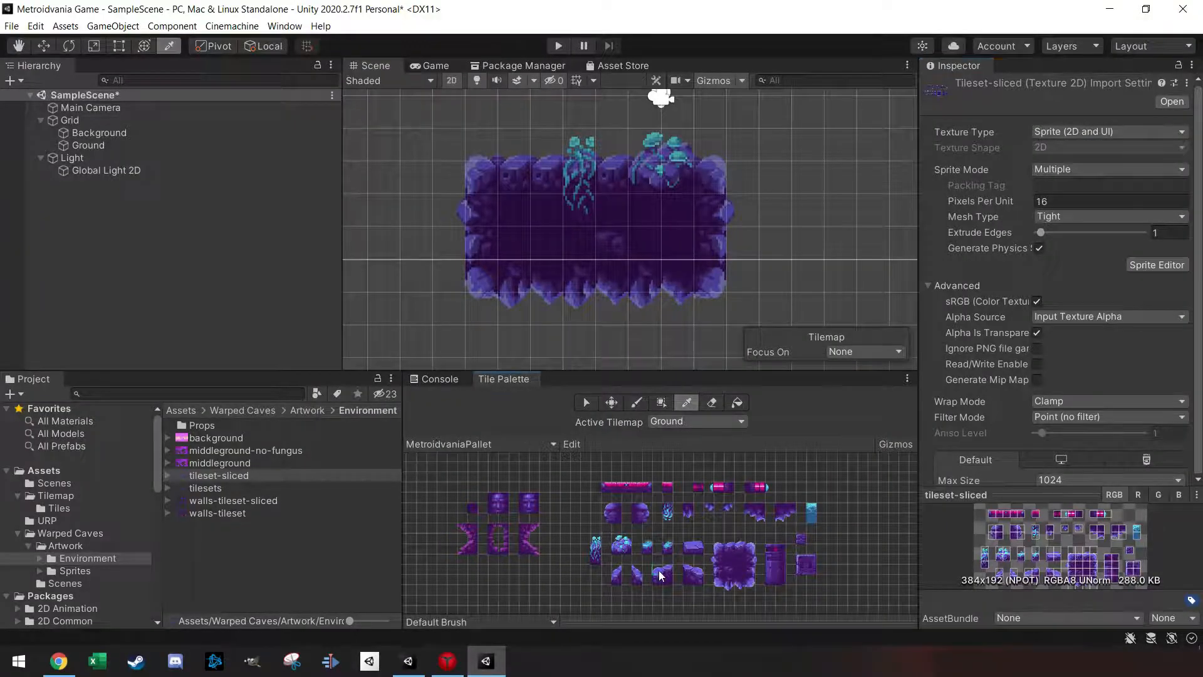
{"action": "left_click", "coordinate": [734, 186]}
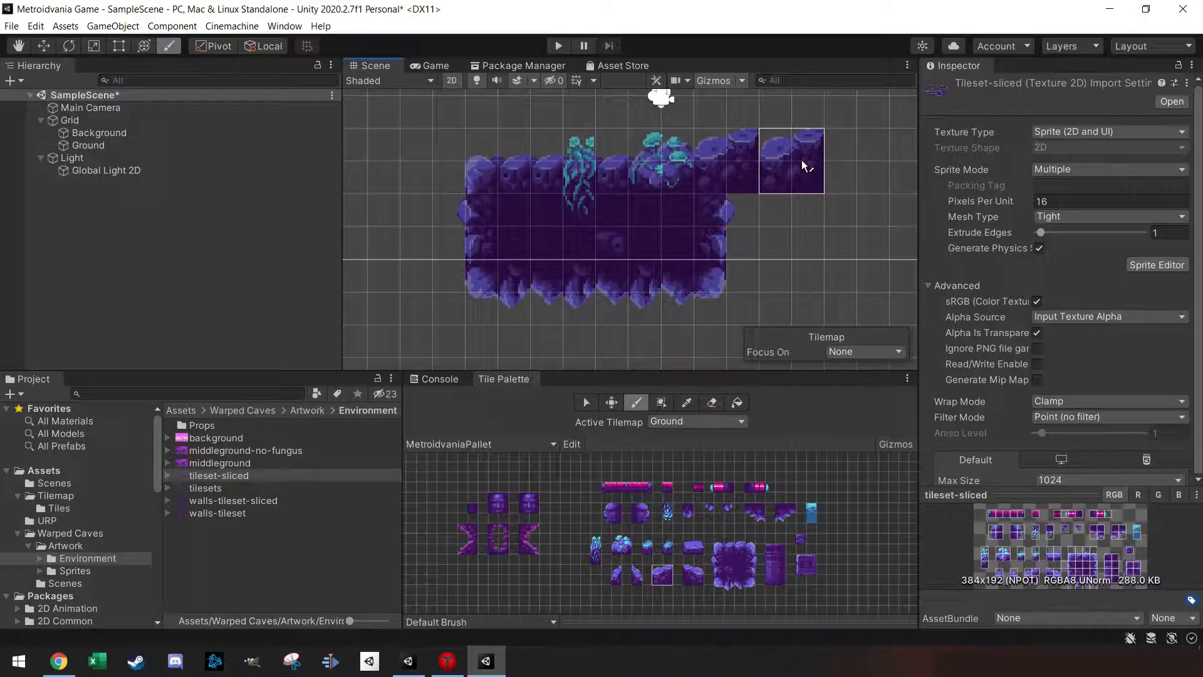
{"action": "left_click", "coordinate": [799, 156]}
{"action": "scroll", "coordinate": [855, 147], "scroll_direction": "up", "scroll_amount": 4}
{"action": "middle_click_drag", "start_coordinate": [856, 147], "coordinate": [876, 252]}
{"action": "scroll", "coordinate": [874, 251], "scroll_direction": "down", "scroll_amount": 9}
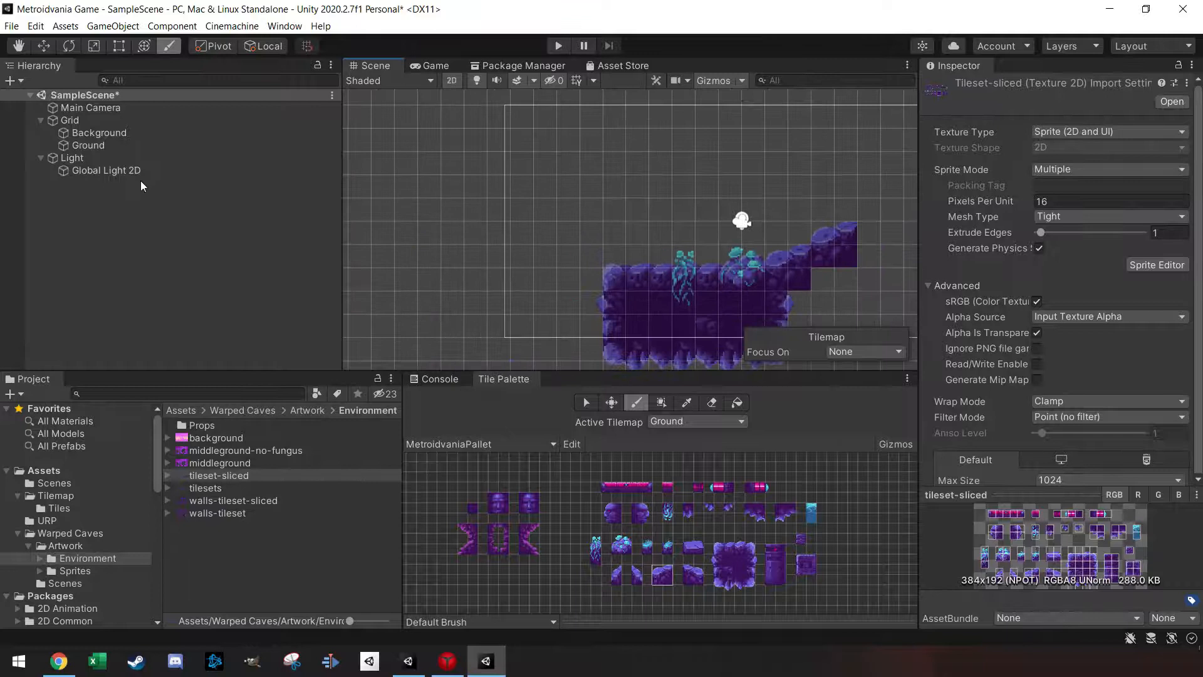
- Examine the Ground tilemap's collider outline along the new slope and the platform's top edge
{"action": "left_click", "coordinate": [108, 145]}
{"action": "scroll", "coordinate": [852, 279], "scroll_direction": "up", "scroll_amount": 8}
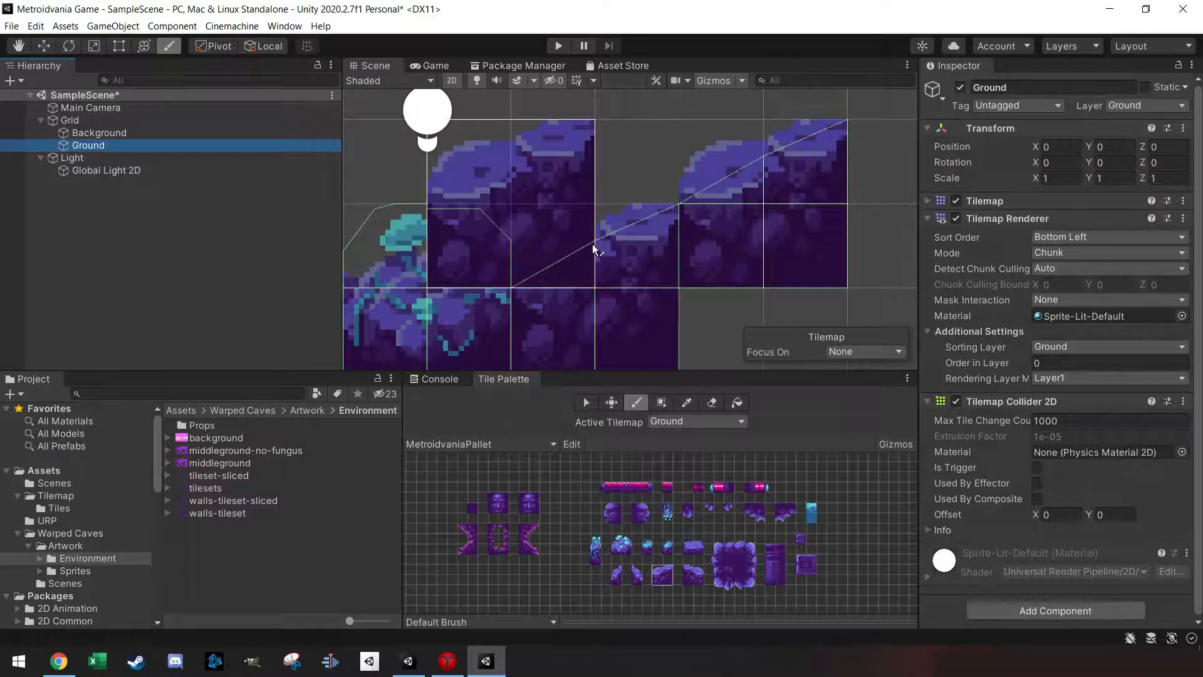
{"action": "left_click", "coordinate": [764, 161]}
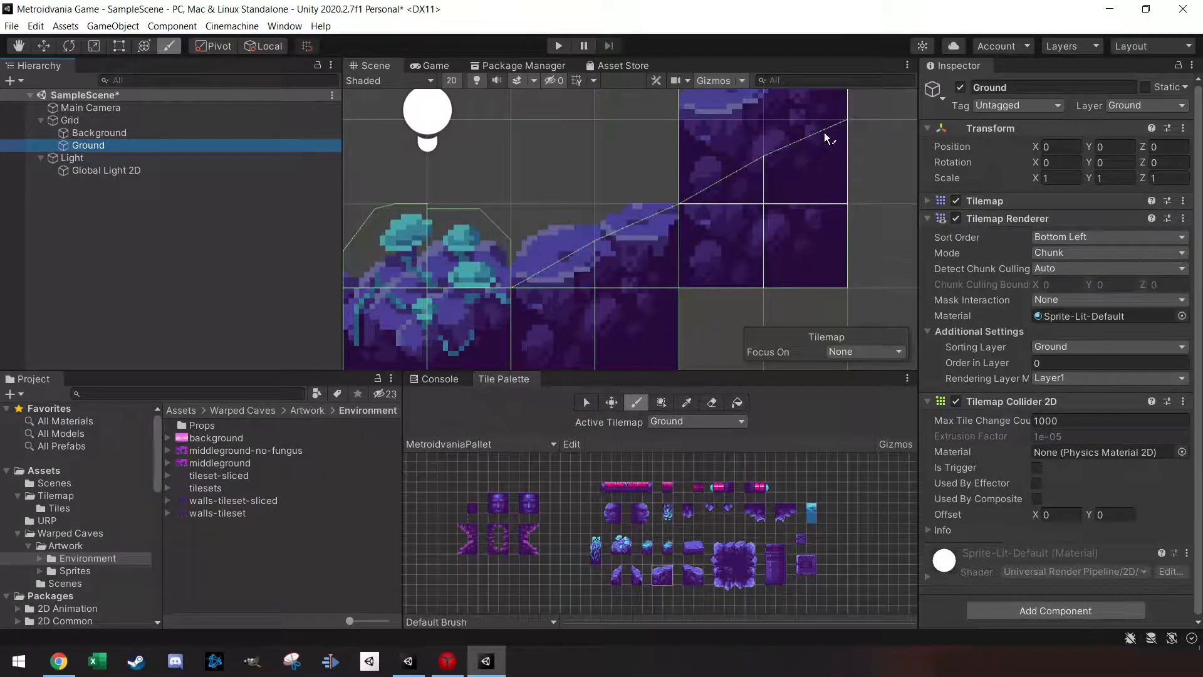
{"action": "scroll", "coordinate": [794, 171], "scroll_direction": "down", "scroll_amount": 4}
{"action": "scroll", "coordinate": [765, 186], "scroll_direction": "down", "scroll_amount": 8}
{"action": "middle_click_drag", "start_coordinate": [723, 250], "coordinate": [796, 236]}
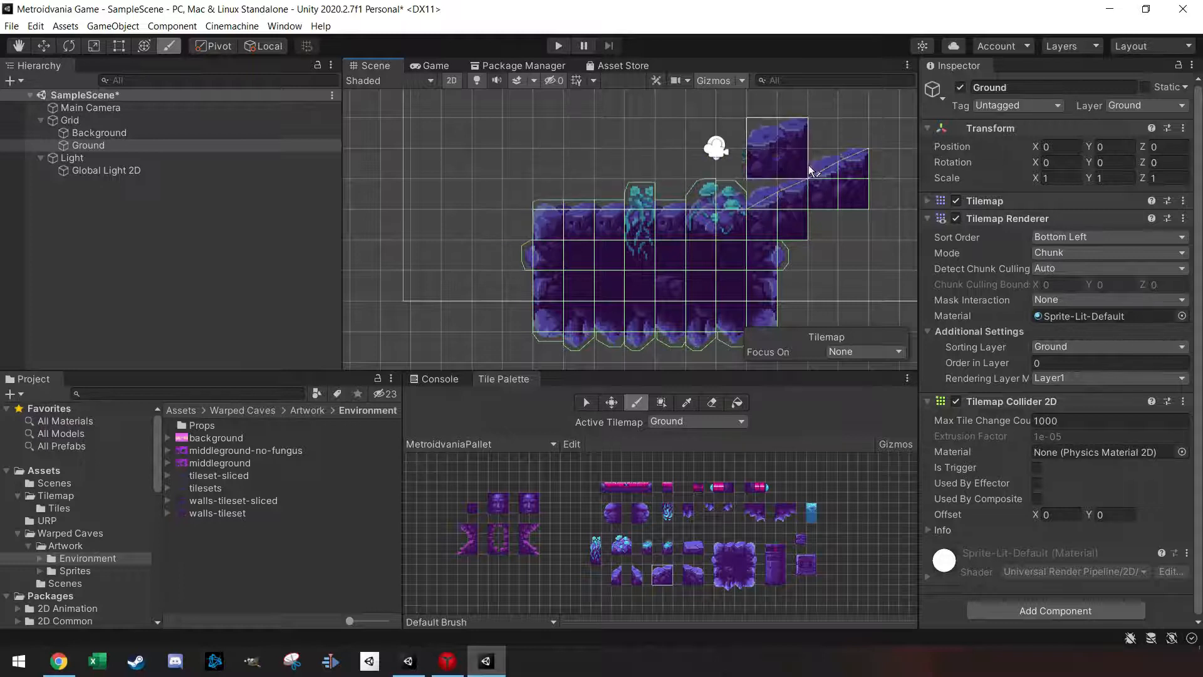
{"action": "scroll", "coordinate": [627, 207], "scroll_direction": "up", "scroll_amount": 3}
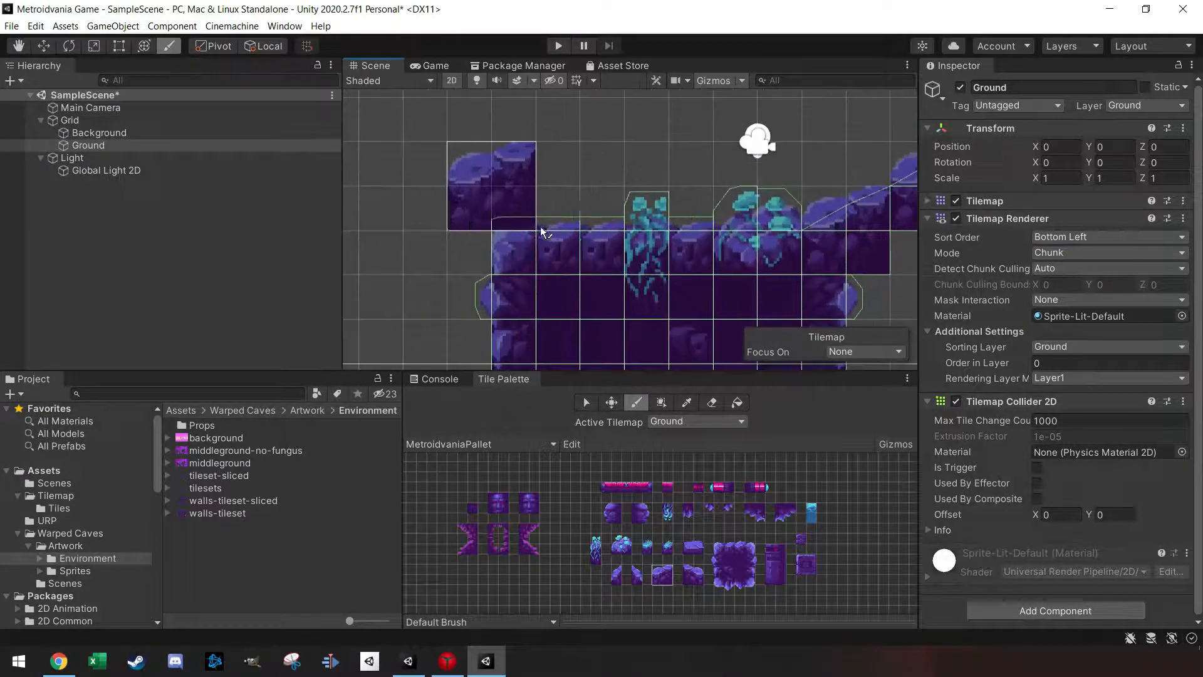
{"action": "left_click", "coordinate": [587, 401]}
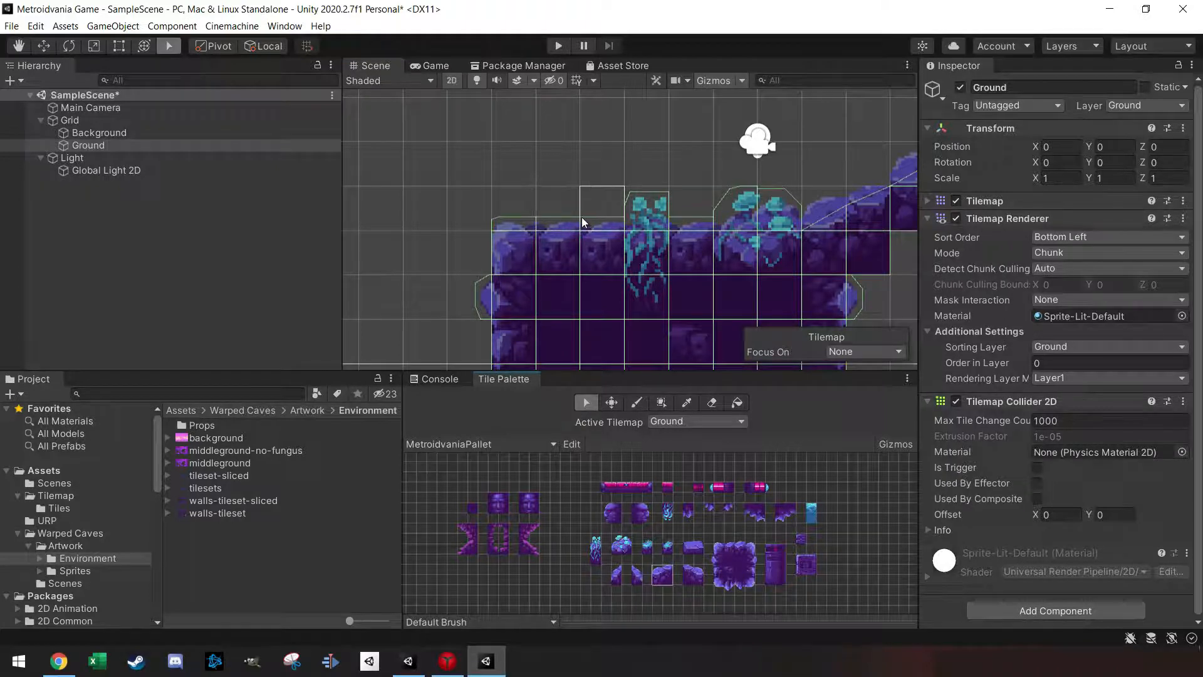
{"action": "scroll", "coordinate": [622, 299], "scroll_direction": "down", "scroll_amount": 2}
{"action": "scroll", "coordinate": [634, 290], "scroll_direction": "down", "scroll_amount": 3}
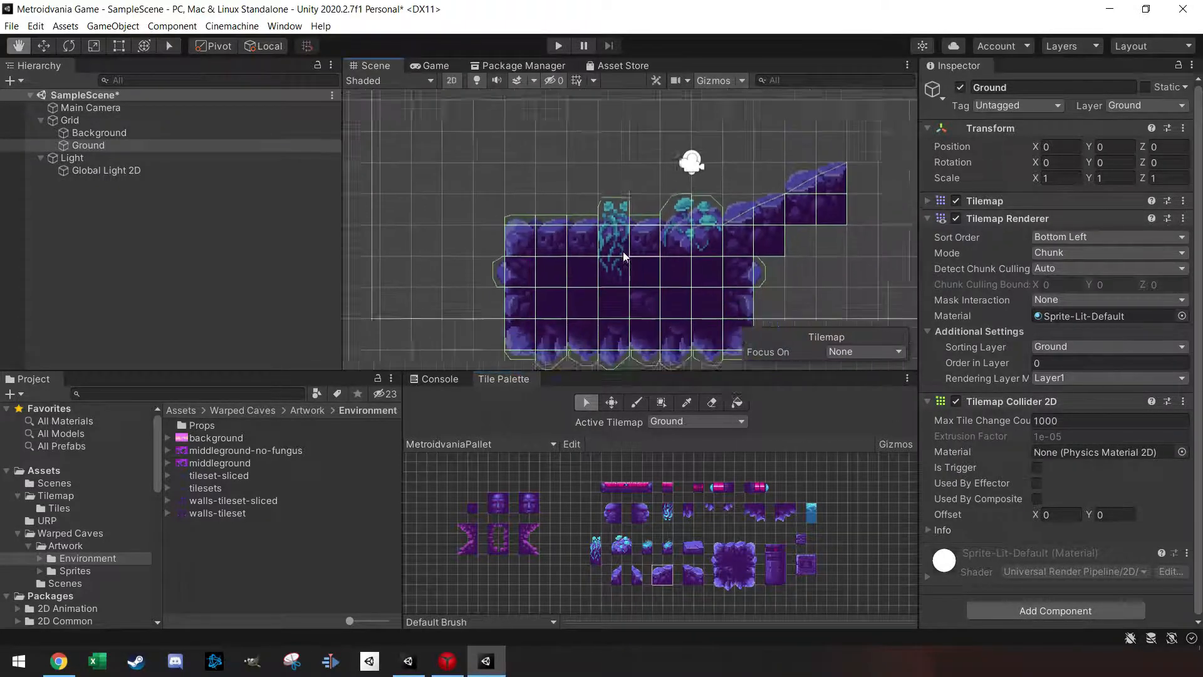
- Add a Composite Collider 2D to the Ground tilemap and enable Used By Composite on its Tilemap Collider 2D
{"action": "left_click", "coordinate": [1056, 610]}
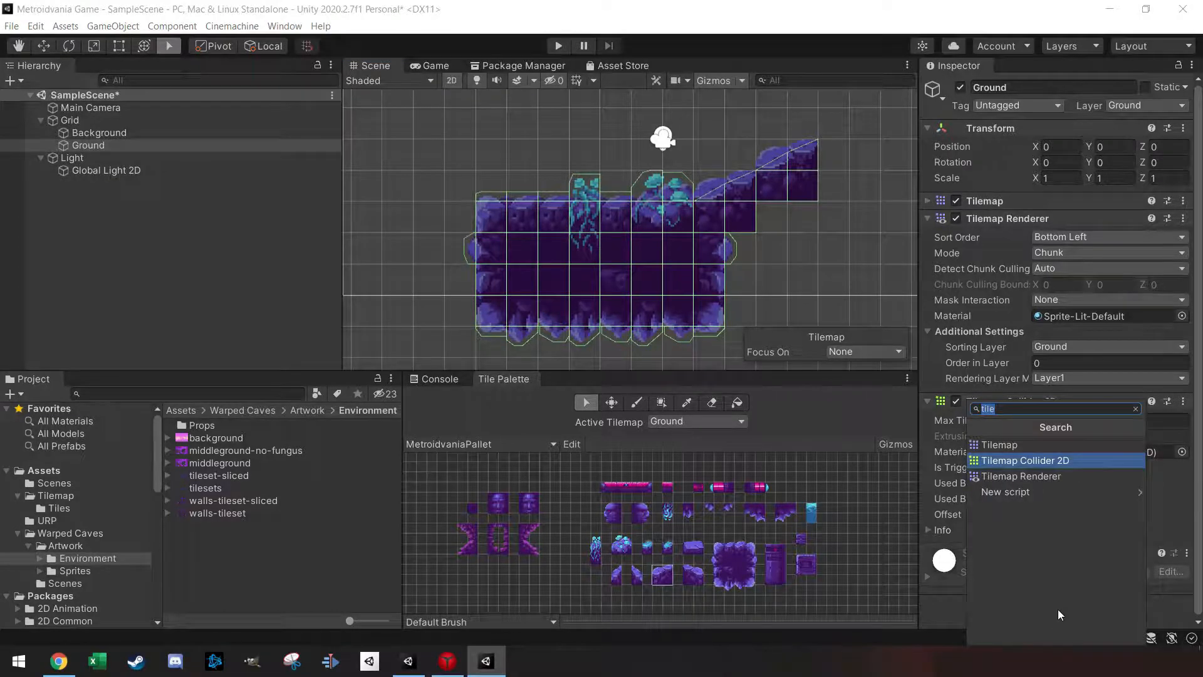
{"action": "type", "text": "co"}
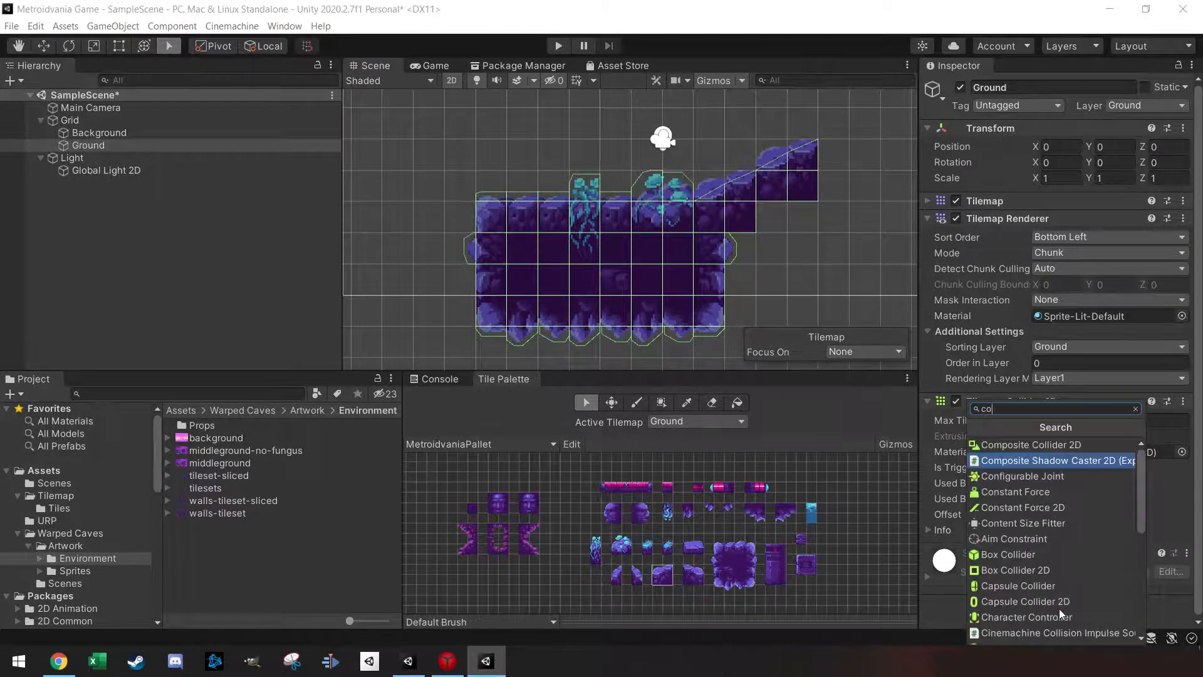
{"action": "key", "text": "Up"}
{"action": "key", "text": "Return"}
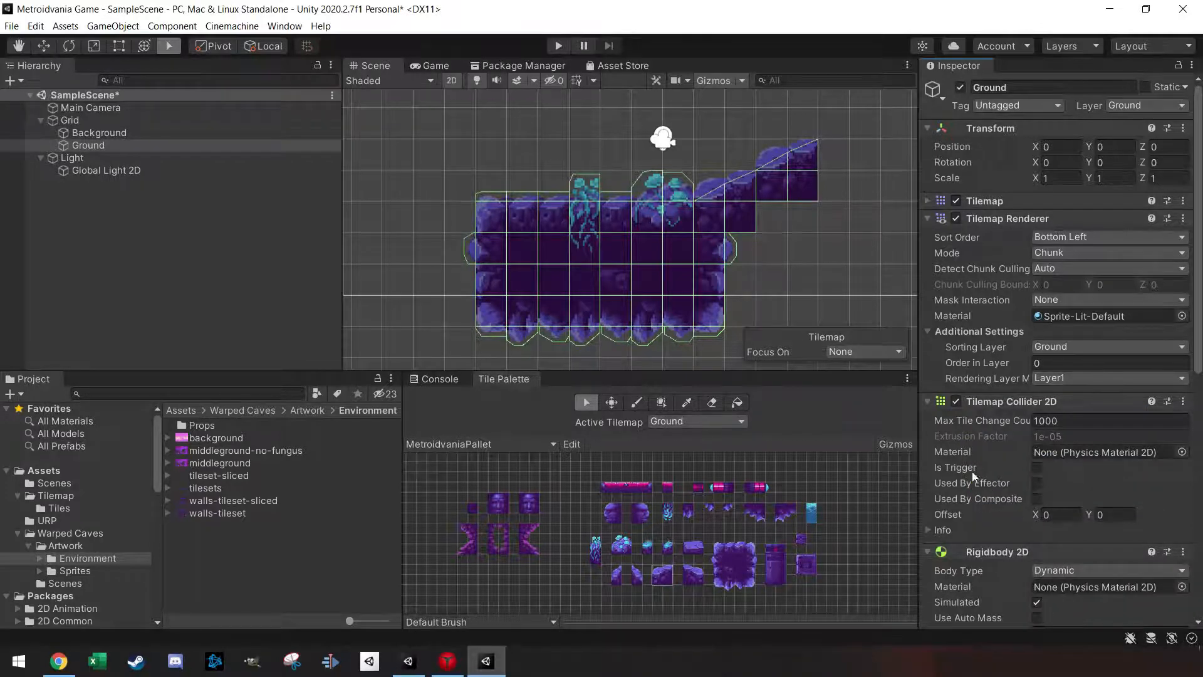
{"action": "left_click", "coordinate": [1038, 499]}
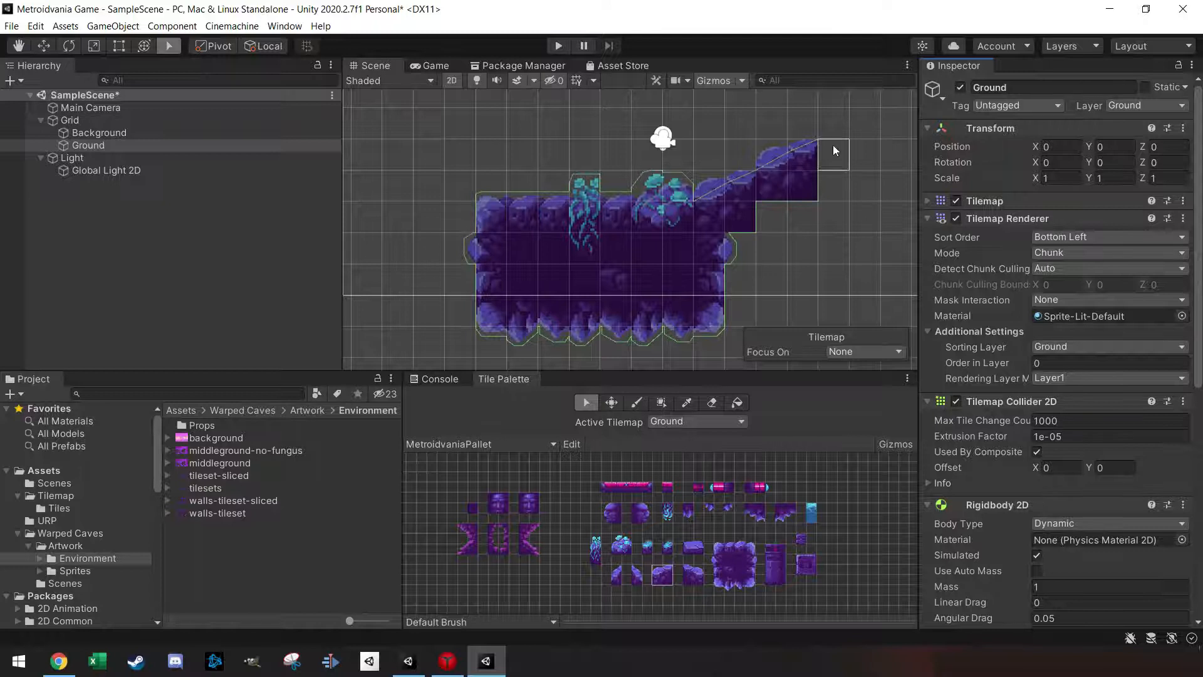
{"action": "scroll", "coordinate": [1036, 555], "scroll_direction": "down", "scroll_amount": 5}
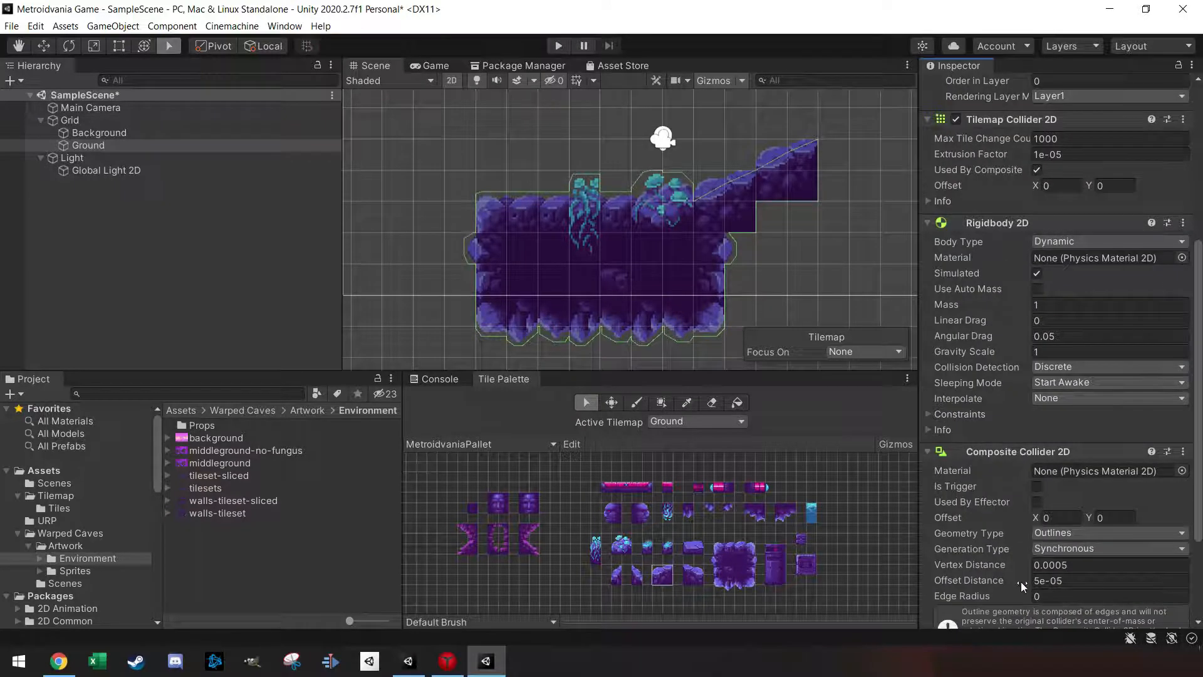
{"action": "scroll", "coordinate": [663, 299], "scroll_direction": "down", "scroll_amount": 3}
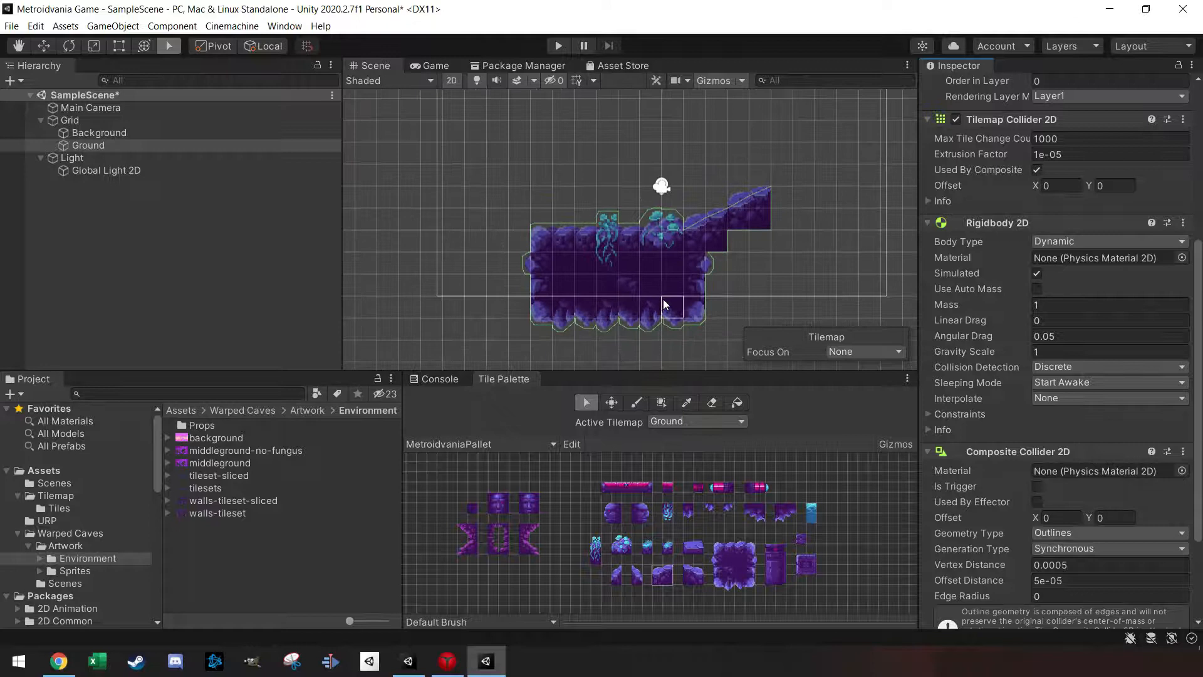
{"action": "middle_click_drag", "start_coordinate": [705, 269], "coordinate": [690, 276]}
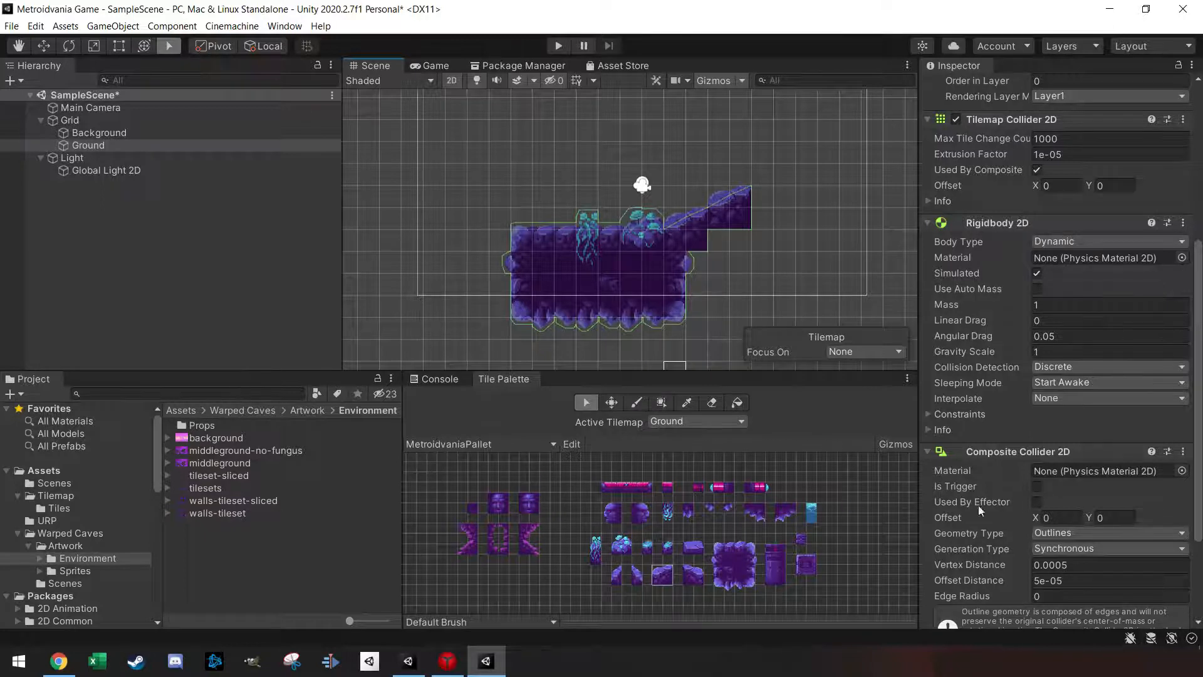
- Open the tileset-sliced sprite sheet in the Sprite Editor and switch to Custom Physics Shape editing
{"action": "left_click", "coordinate": [221, 477]}
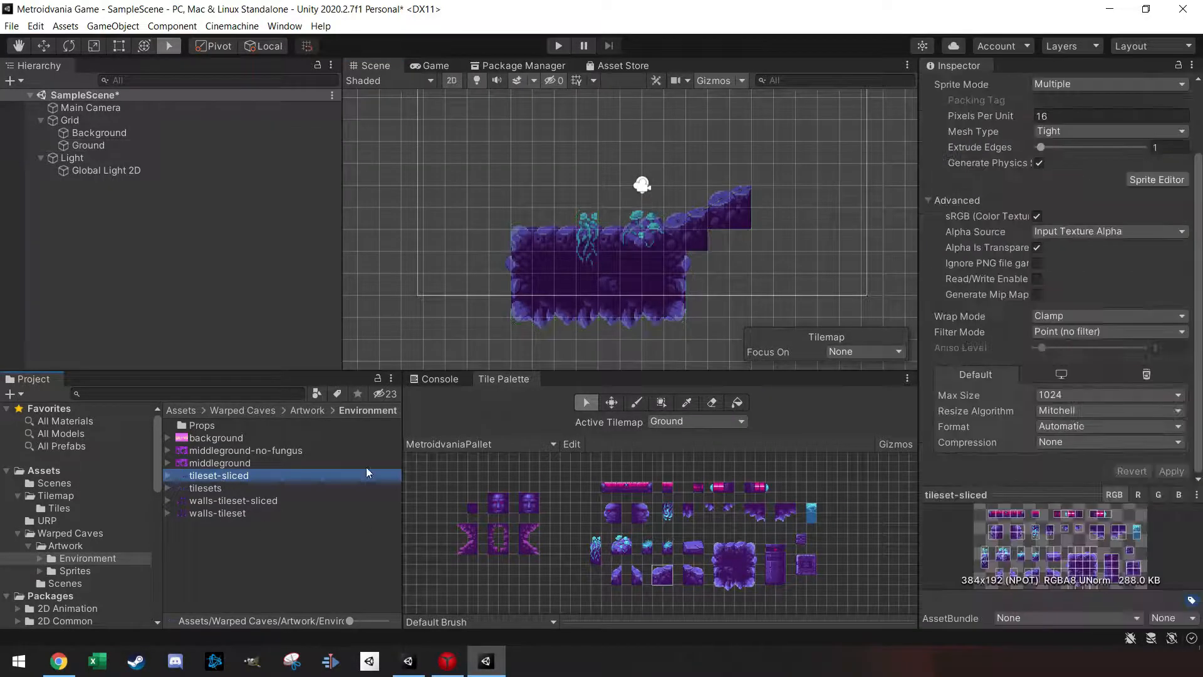
{"action": "left_click", "coordinate": [1159, 179]}
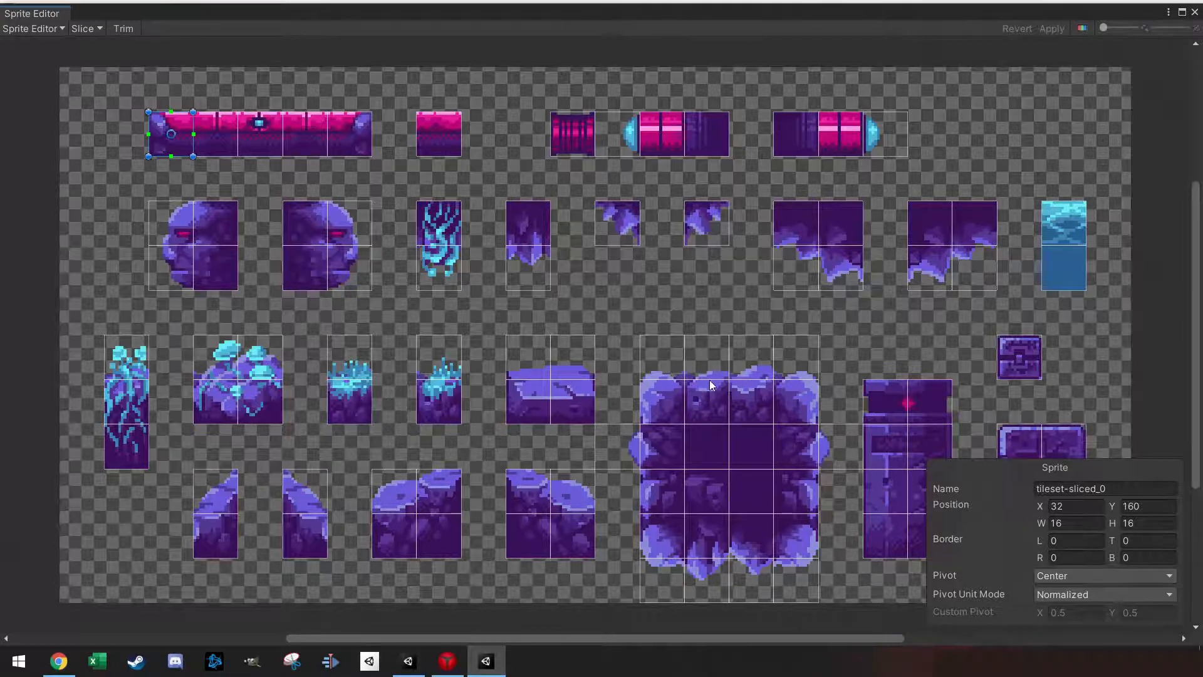
{"action": "left_click", "coordinate": [32, 29]}
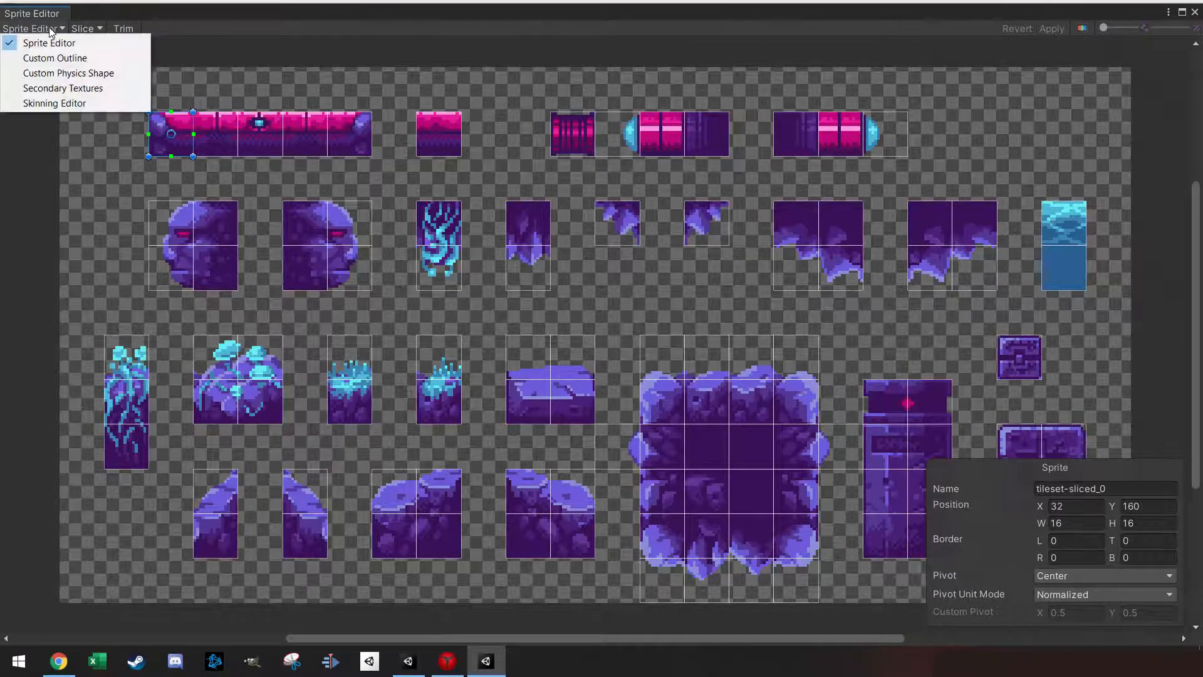
{"action": "left_click", "coordinate": [60, 74]}
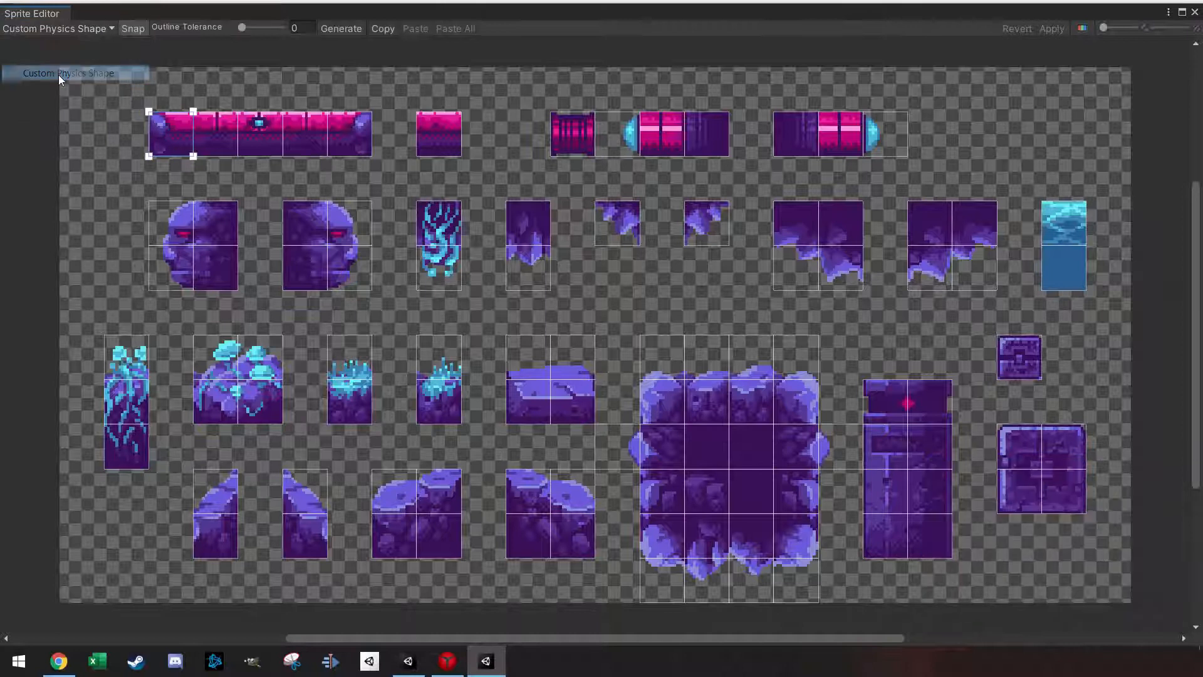
- Generate a physics shape for the rock block's upper-left edge tile and flatten it onto the tile's lower edge
{"action": "left_click", "coordinate": [667, 370]}
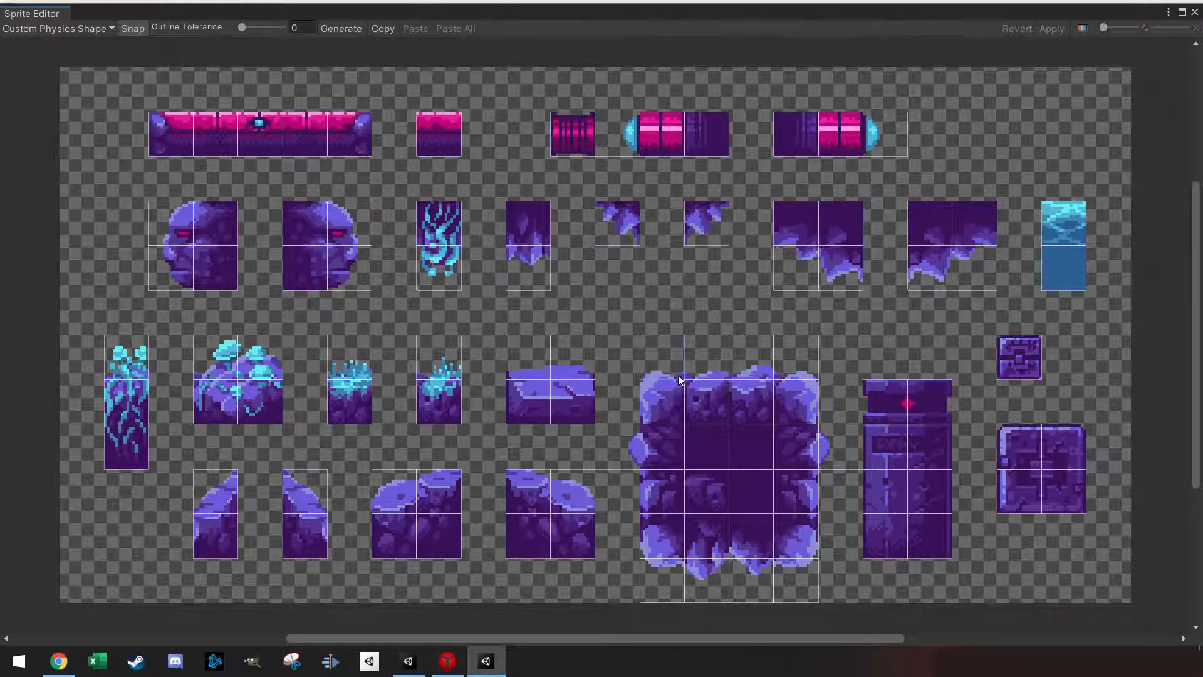
{"action": "left_click", "coordinate": [357, 29]}
{"action": "scroll", "coordinate": [663, 376], "scroll_direction": "up", "scroll_amount": 10}
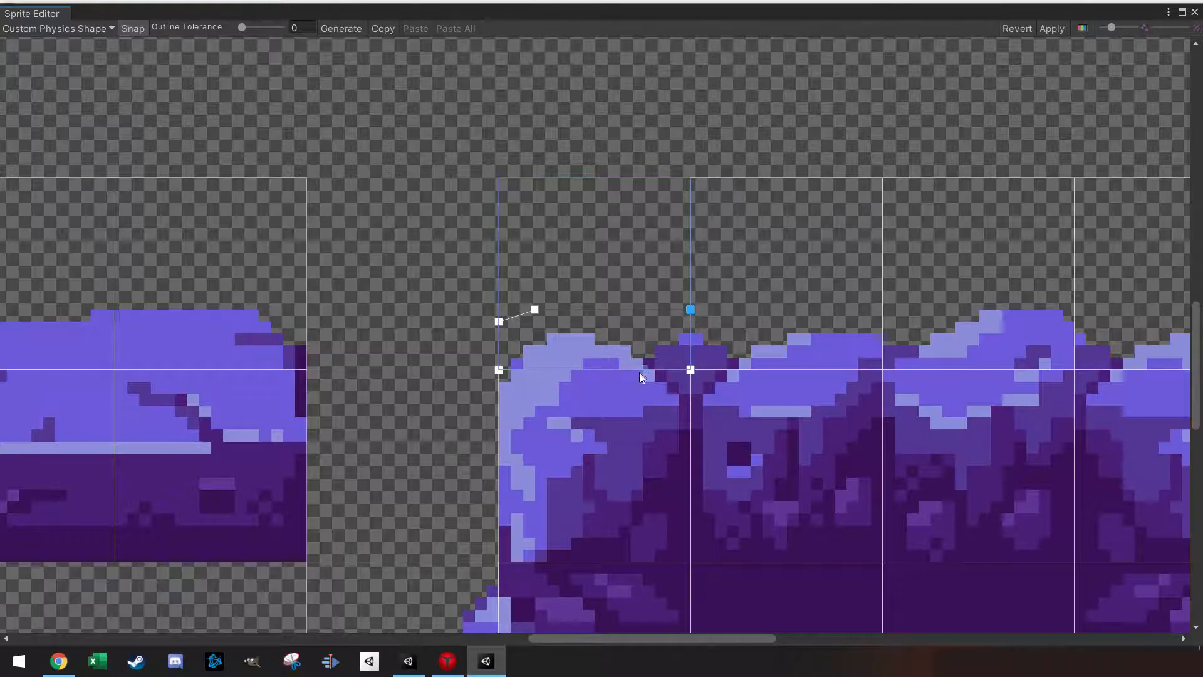
{"action": "key", "text": "Delete"}
{"action": "left_click", "coordinate": [499, 322]}
{"action": "key", "text": "Delete"}
{"action": "left_click_drag", "start_coordinate": [535, 311], "coordinate": [607, 381]}
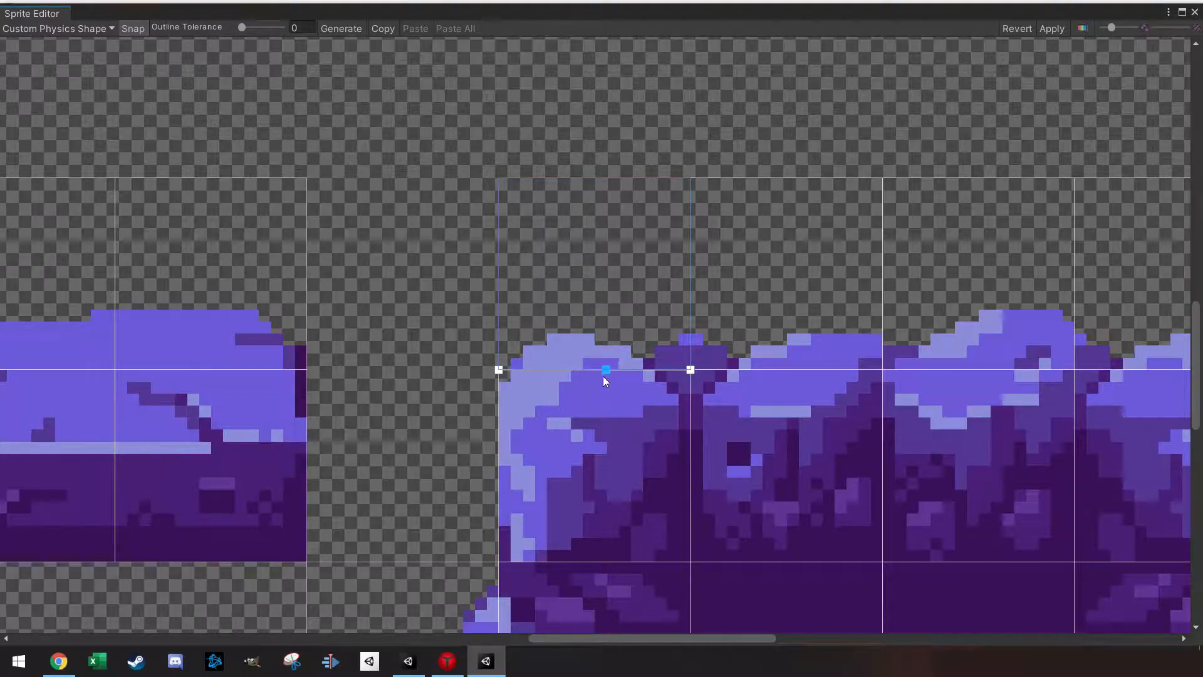
- Generate the physics shape for the next top-edge tile of the rock block and flatten it the same way
{"action": "scroll", "coordinate": [705, 336], "scroll_direction": "down", "scroll_amount": 6}
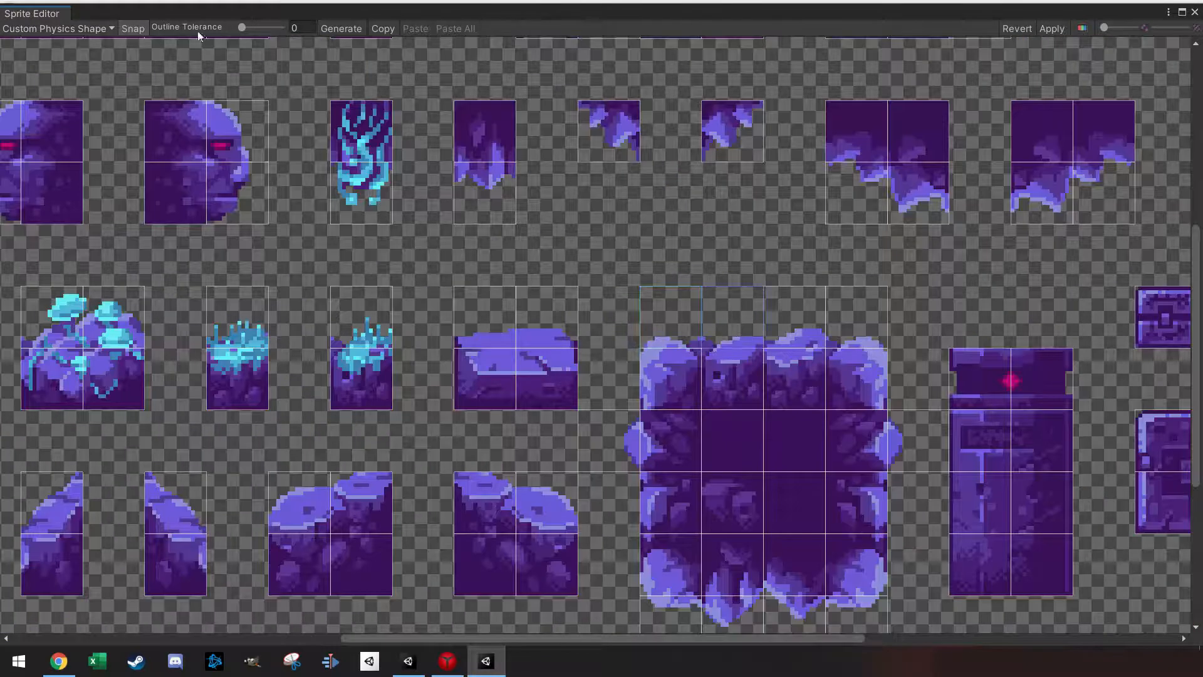
{"action": "left_click", "coordinate": [351, 31]}
{"action": "left_click_drag", "start_coordinate": [700, 331], "coordinate": [763, 346]}
{"action": "left_click", "coordinate": [795, 342]}
{"action": "scroll", "coordinate": [95, 340], "scroll_direction": "down", "scroll_amount": 2}
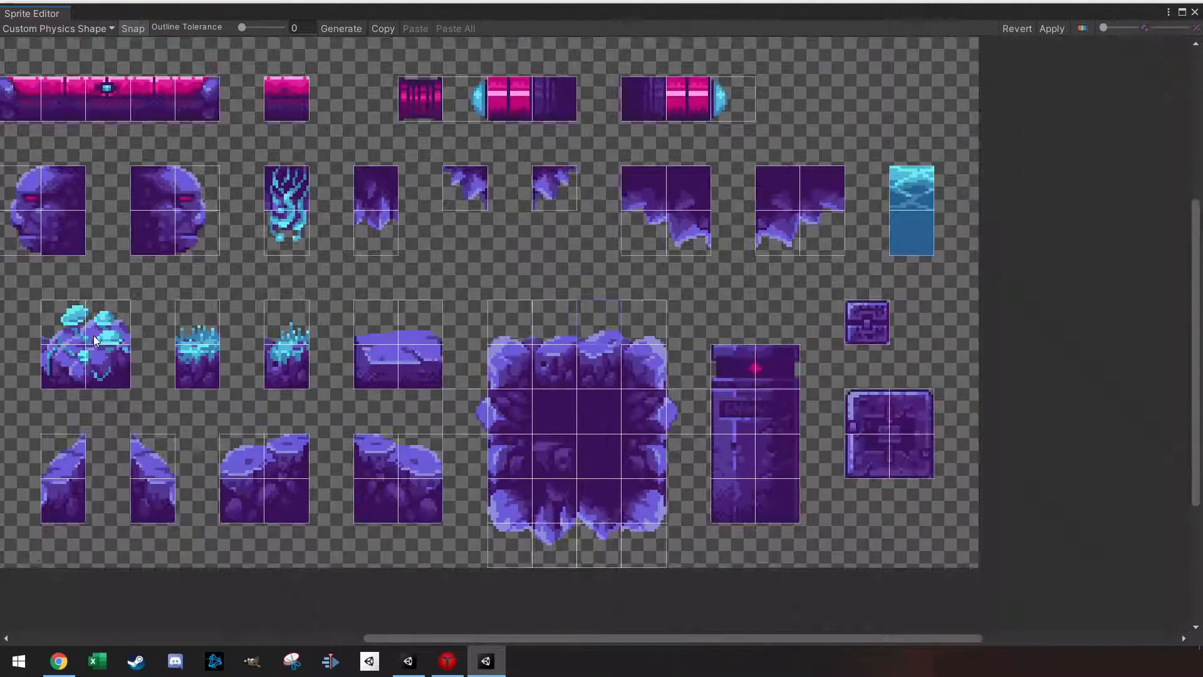
- Adjust the physics shapes of the remaining tiles in the sheet and close the Sprite Editor
{"action": "left_click", "coordinate": [156, 463]}
{"action": "scroll", "coordinate": [591, 340], "scroll_direction": "up", "scroll_amount": 5}
{"action": "scroll", "coordinate": [614, 388], "scroll_direction": "down", "scroll_amount": 5}
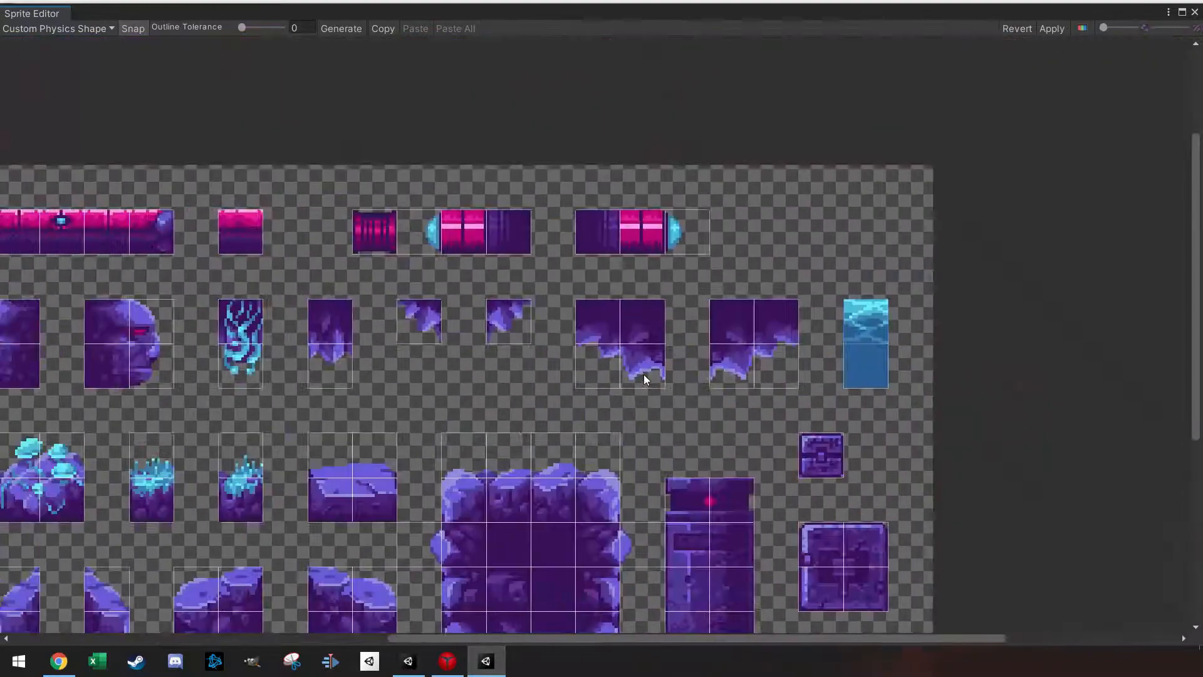
{"action": "middle_click_drag", "start_coordinate": [645, 374], "coordinate": [860, 340]}
{"action": "left_click", "coordinate": [474, 326]}
{"action": "left_click", "coordinate": [540, 320]}
{"action": "left_click", "coordinate": [276, 426]}
{"action": "left_click", "coordinate": [640, 520]}
{"action": "left_click", "coordinate": [843, 513]}
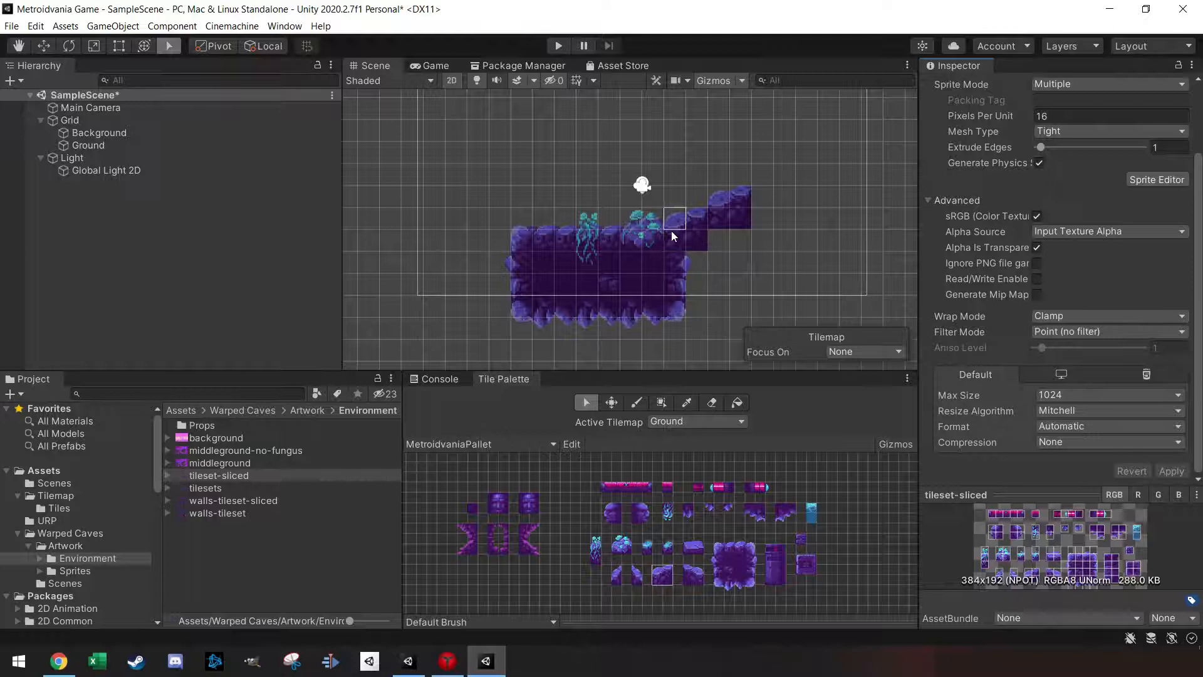
- Refresh the Ground tilemap's collider by switching Used By Composite off and on again in its Tilemap Collider 2D
{"action": "left_click", "coordinate": [76, 146]}
{"action": "left_click", "coordinate": [97, 133]}
{"action": "left_click", "coordinate": [92, 146]}
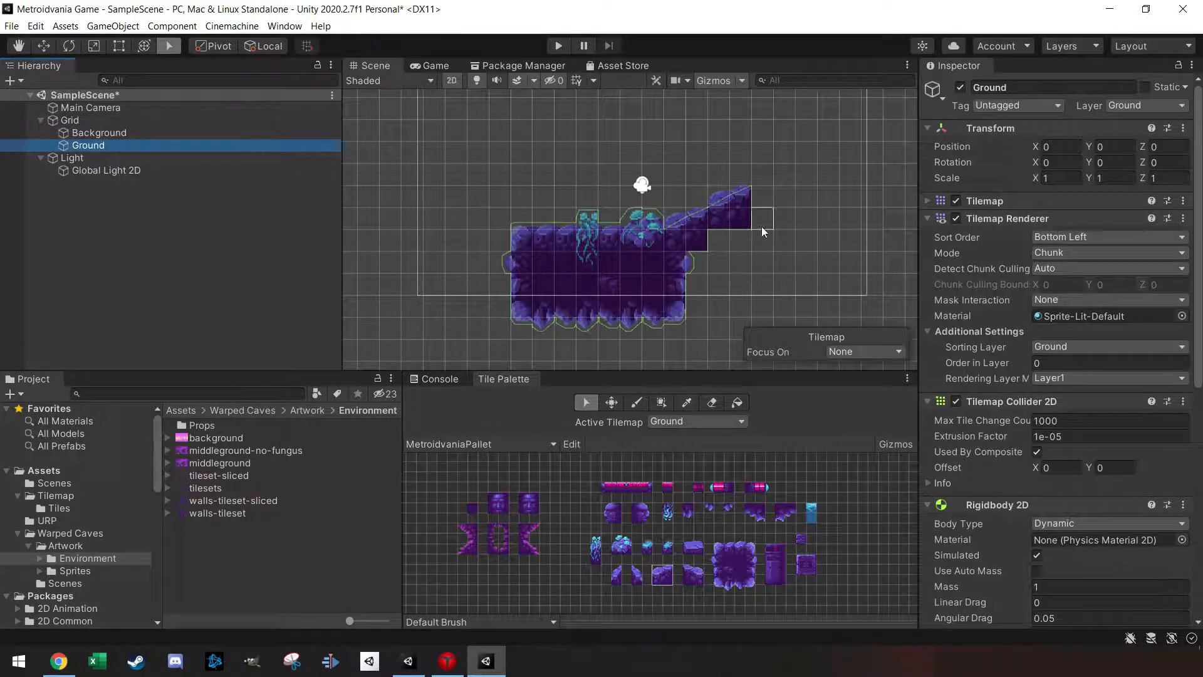
{"action": "scroll", "coordinate": [987, 280], "scroll_direction": "down", "scroll_amount": 5}
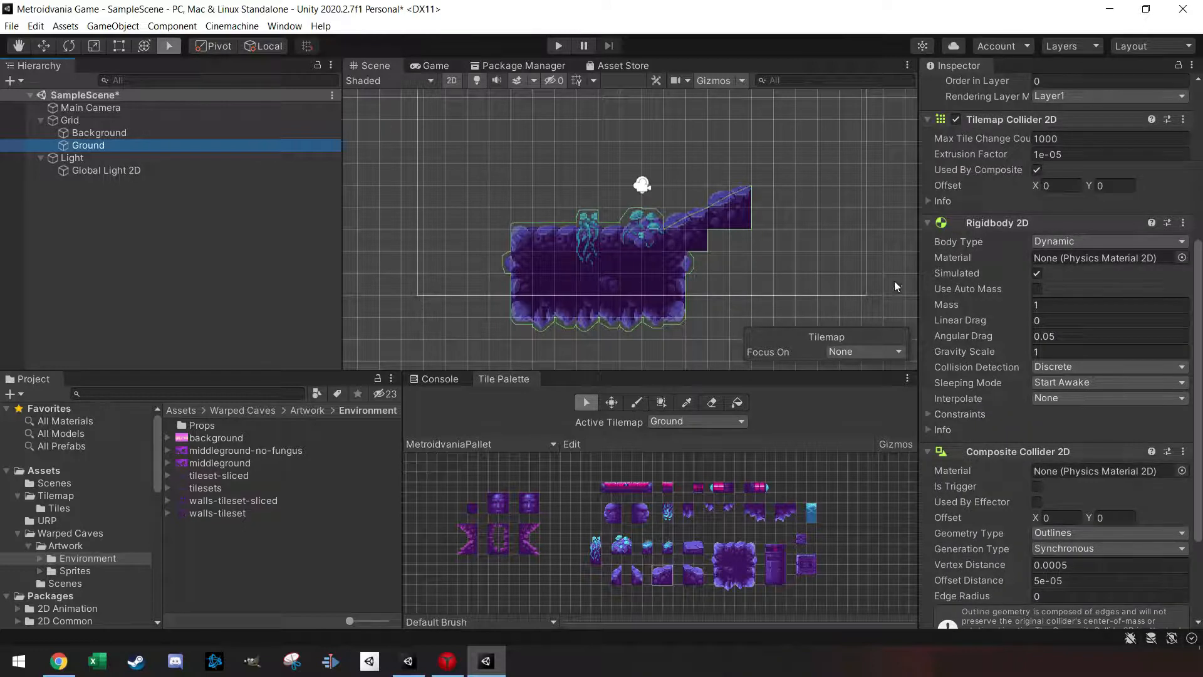
{"action": "left_click", "coordinate": [91, 133]}
{"action": "left_click", "coordinate": [94, 145]}
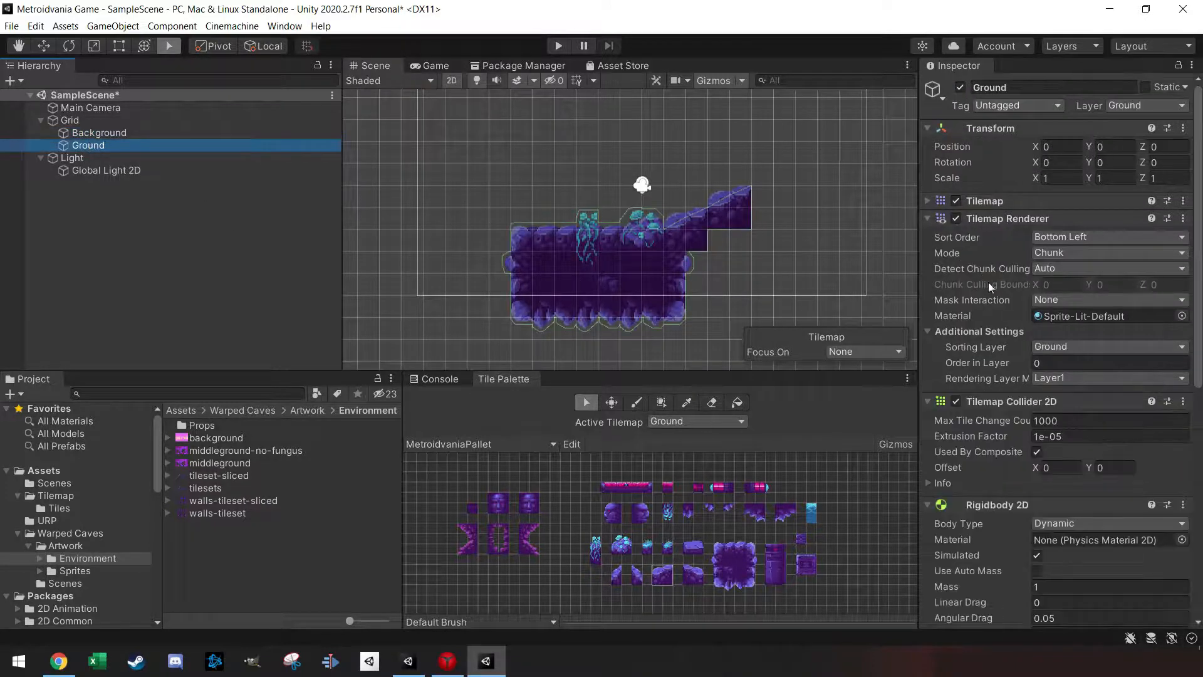
{"action": "scroll", "coordinate": [993, 321], "scroll_direction": "down", "scroll_amount": 7}
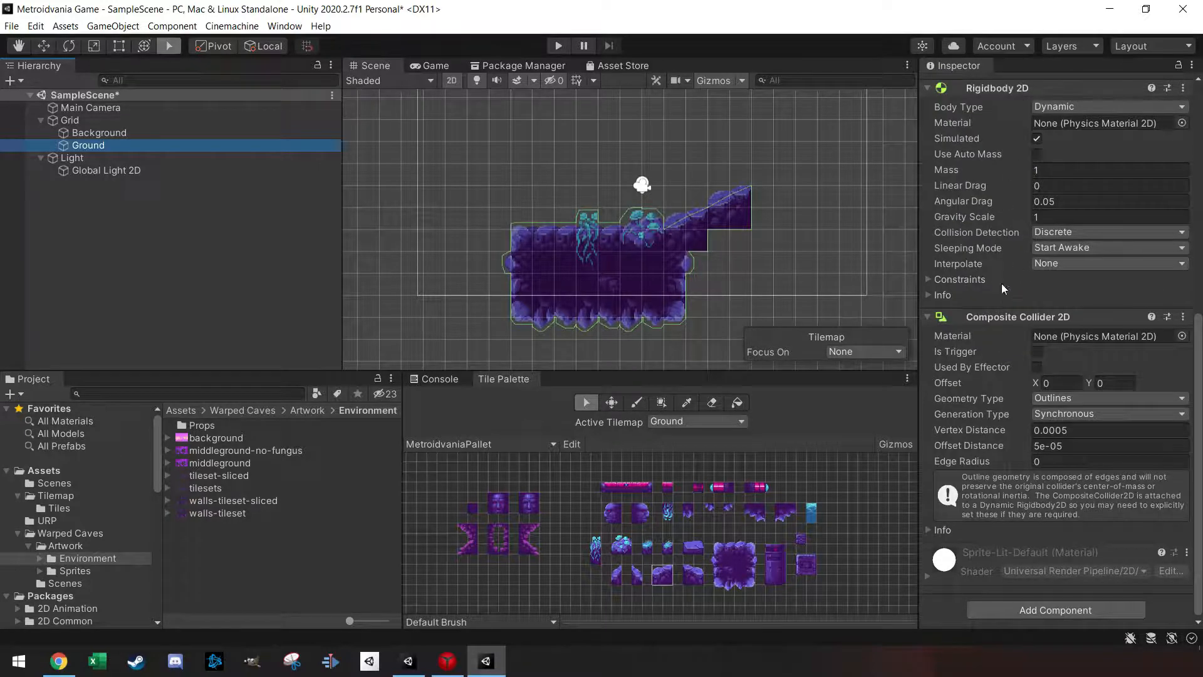
{"action": "scroll", "coordinate": [1038, 378], "scroll_direction": "up", "scroll_amount": 5}
{"action": "left_click", "coordinate": [1038, 312]}
{"action": "left_click", "coordinate": [1037, 312]}
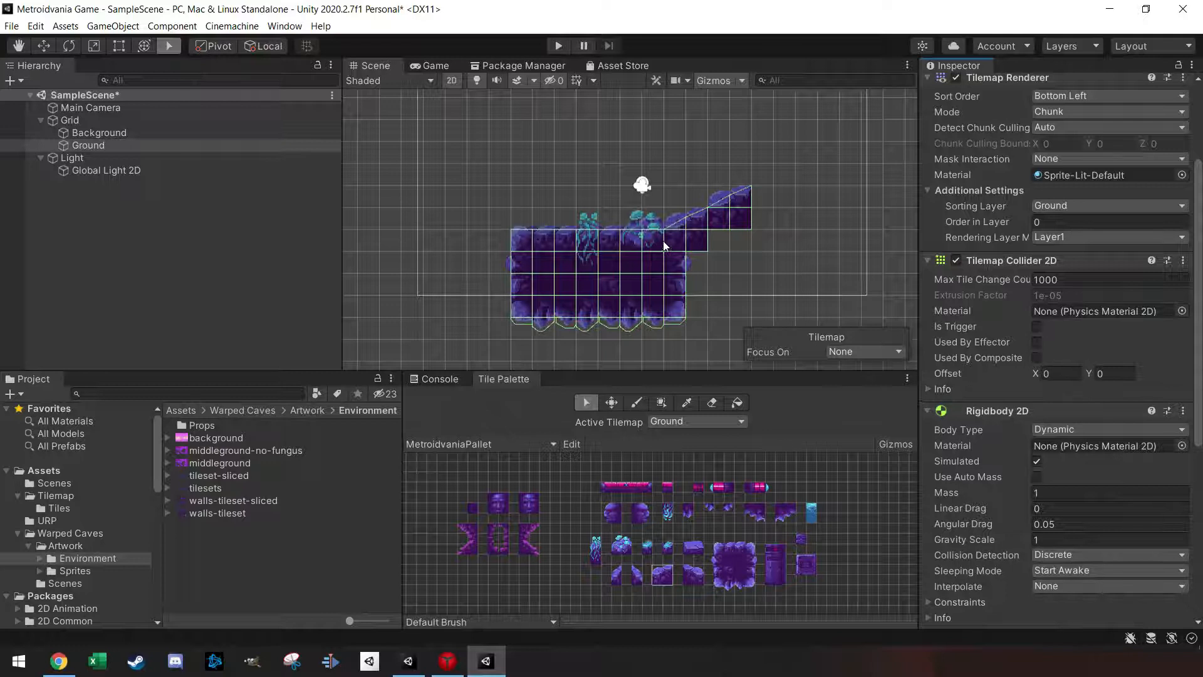
{"action": "left_click", "coordinate": [1037, 358]}
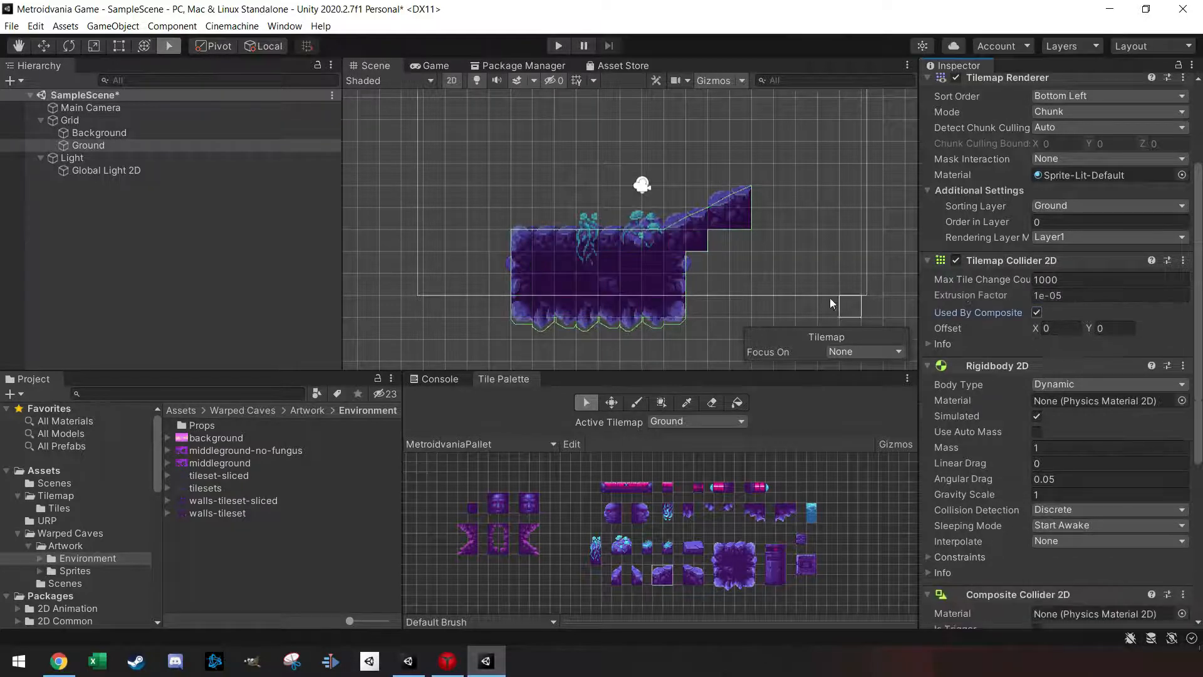
- Paint the 2x2 jagged underside tile group on the Ground tilemap repeatedly beneath the ascending ramp and past its upper end
{"action": "scroll", "coordinate": [626, 248], "scroll_direction": "up", "scroll_amount": 10}
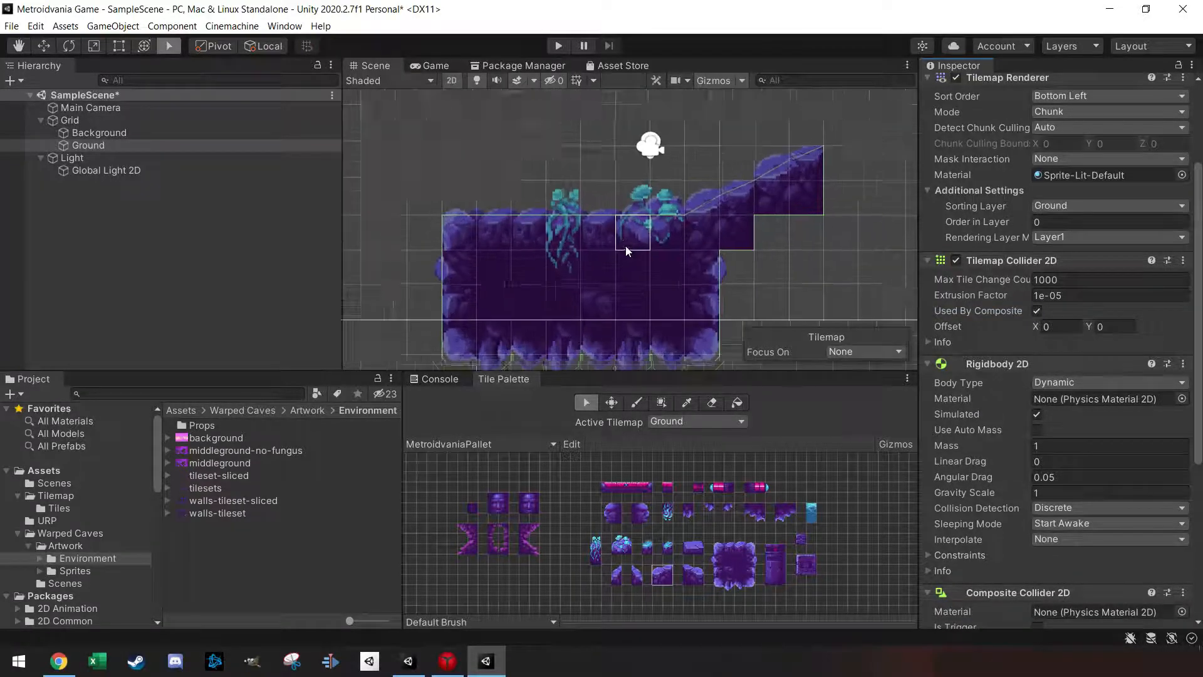
{"action": "middle_click_drag", "start_coordinate": [627, 247], "coordinate": [647, 218]}
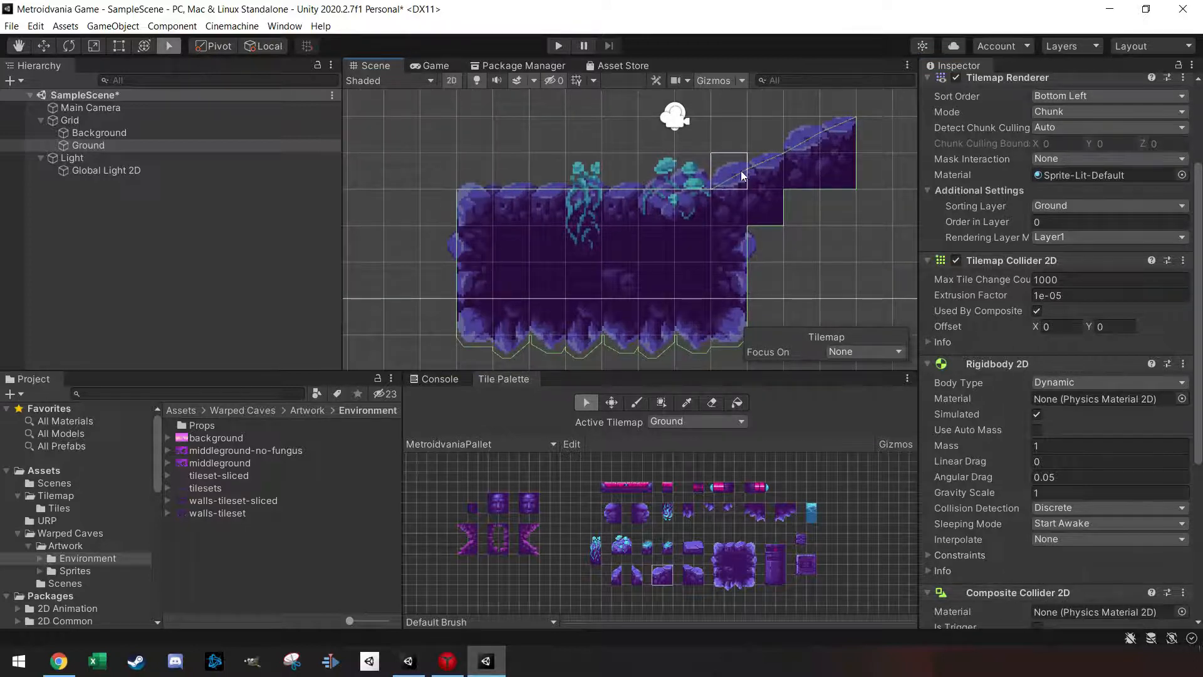
{"action": "scroll", "coordinate": [856, 144], "scroll_direction": "down", "scroll_amount": 3}
{"action": "middle_click_drag", "start_coordinate": [853, 166], "coordinate": [702, 195]}
{"action": "left_click", "coordinate": [787, 516]}
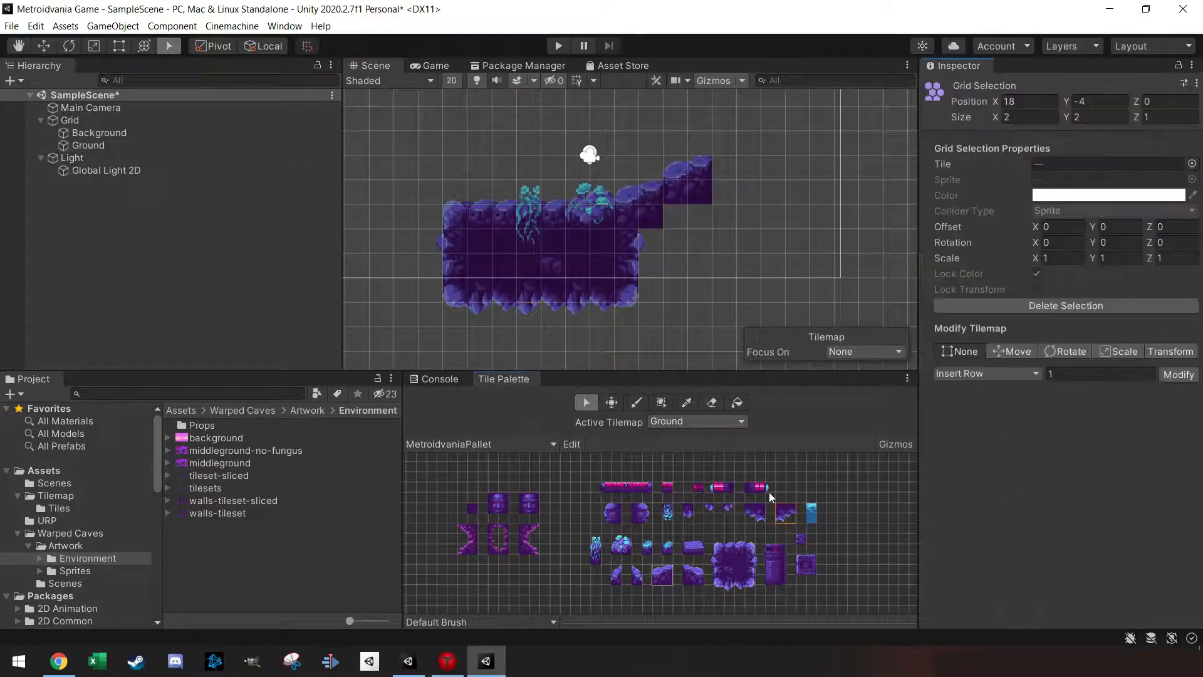
{"action": "left_click", "coordinate": [92, 145]}
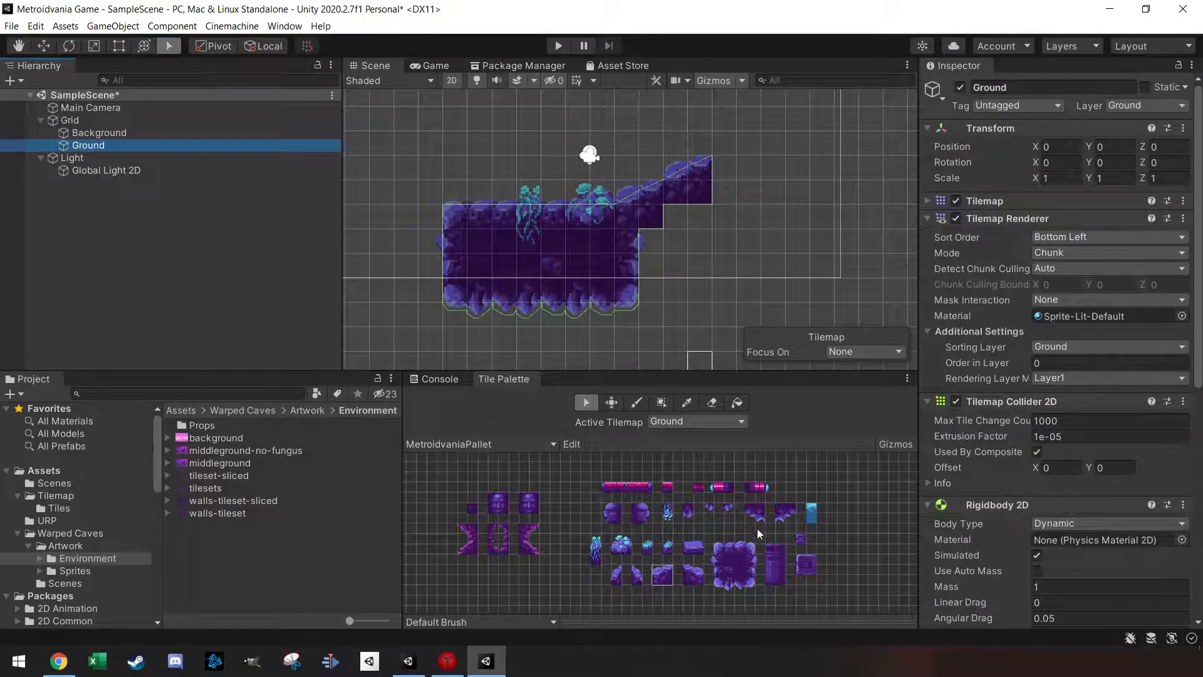
{"action": "left_click", "coordinate": [790, 517]}
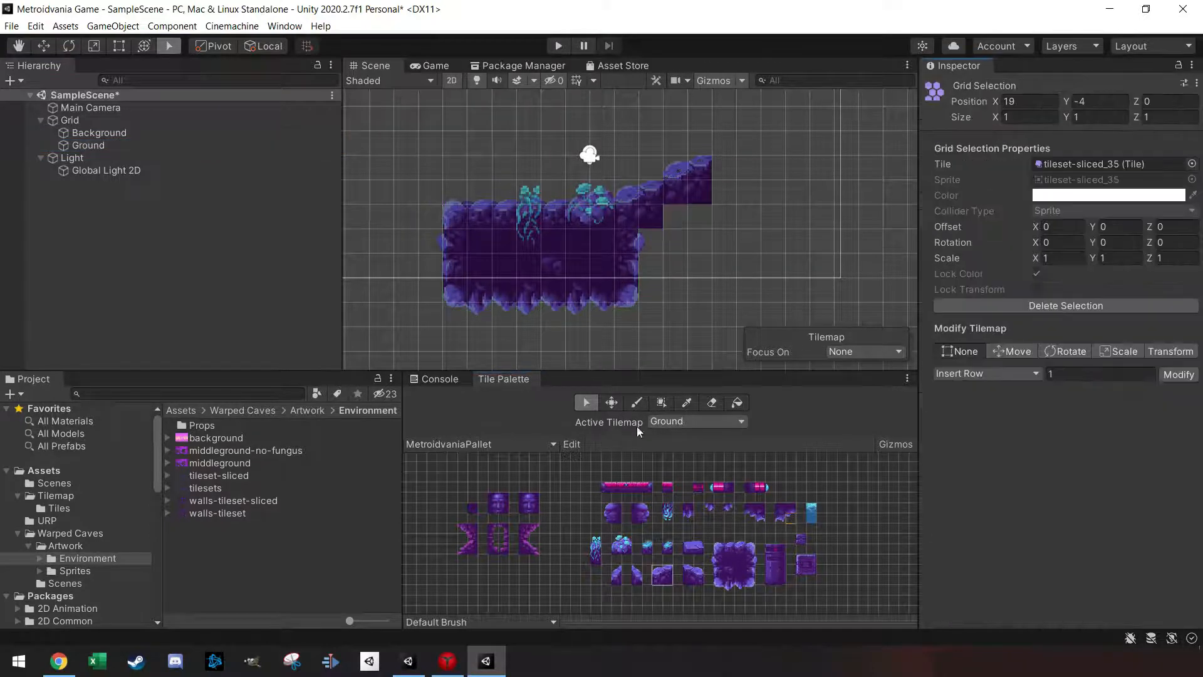
{"action": "left_click", "coordinate": [634, 404]}
{"action": "left_click_drag", "start_coordinate": [779, 507], "coordinate": [791, 517]}
{"action": "left_click", "coordinate": [668, 246]}
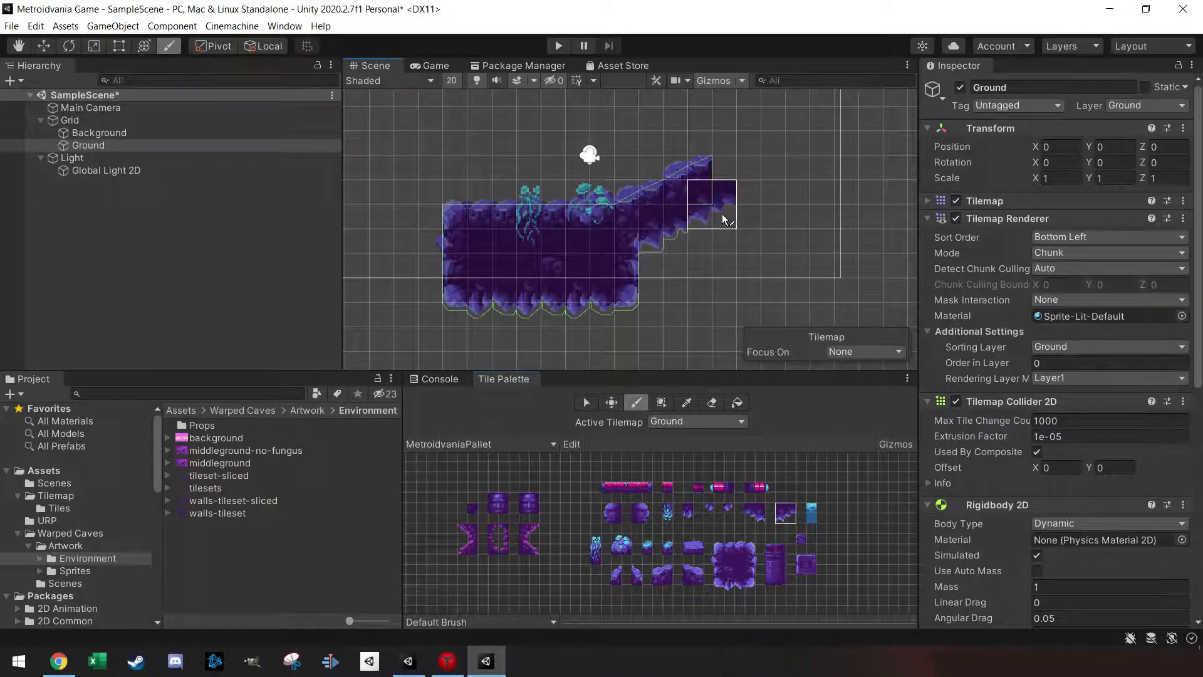
{"action": "left_click", "coordinate": [723, 214]}
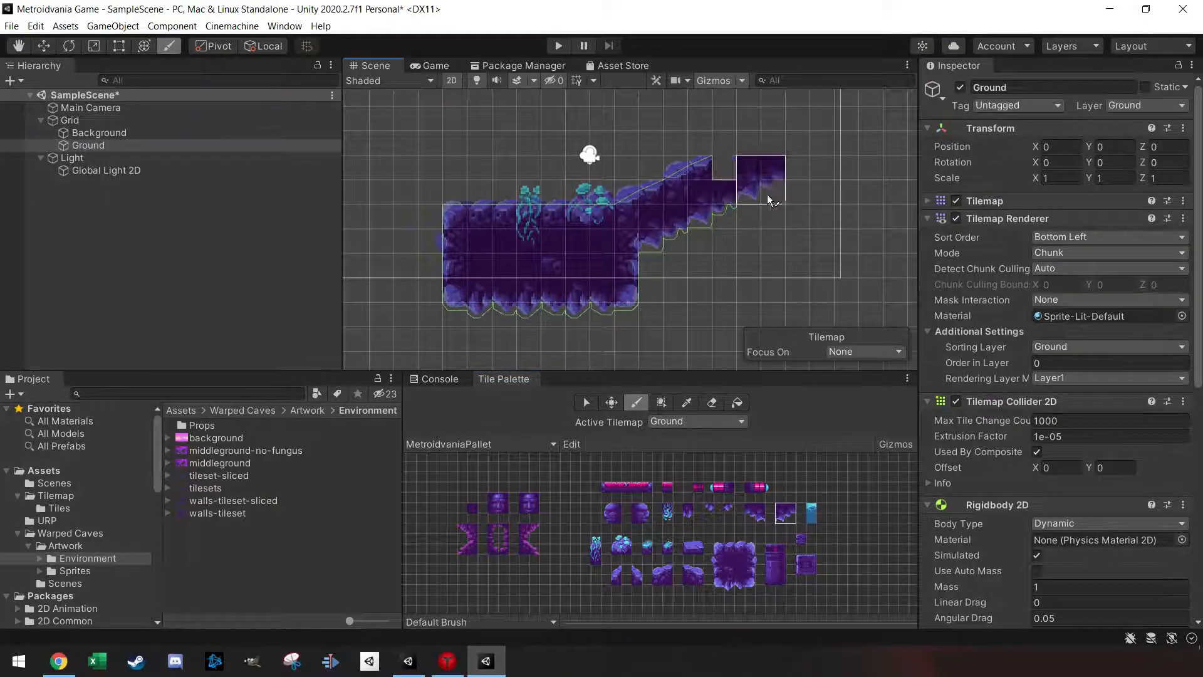
{"action": "left_click", "coordinate": [773, 202]}
- Extend the ramp with another 2x2 rock slope and continue it with flat ground-top tiles at its upper end
{"action": "left_click", "coordinate": [663, 571]}
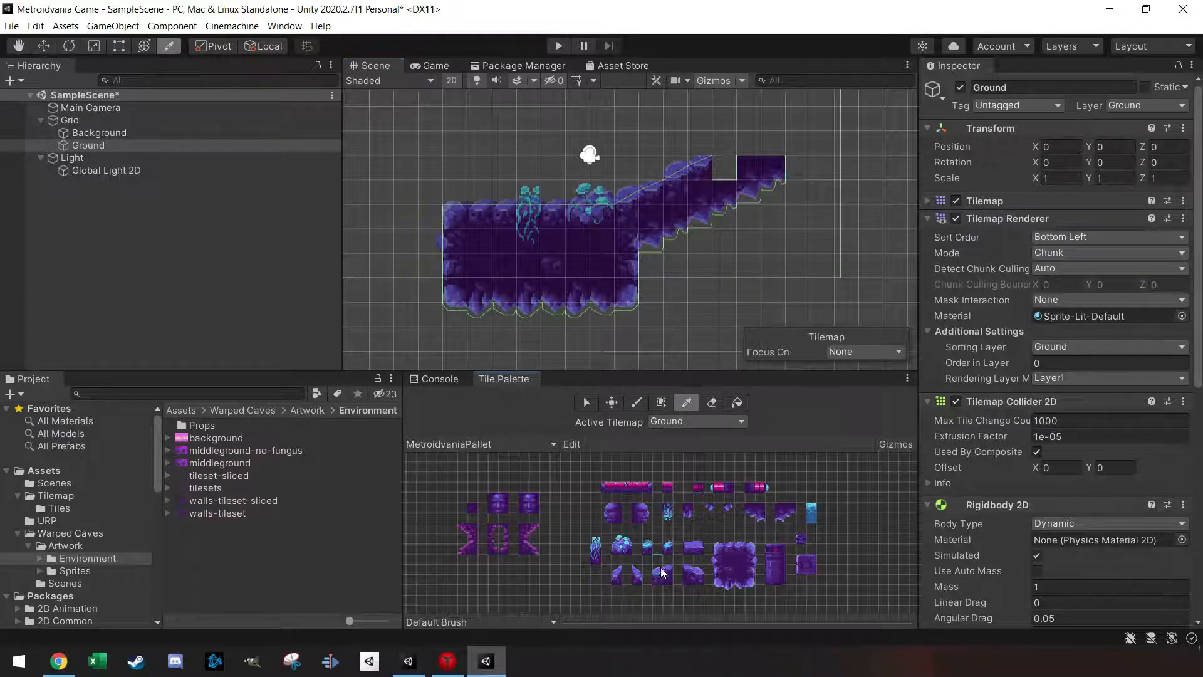
{"action": "left_click", "coordinate": [756, 182]}
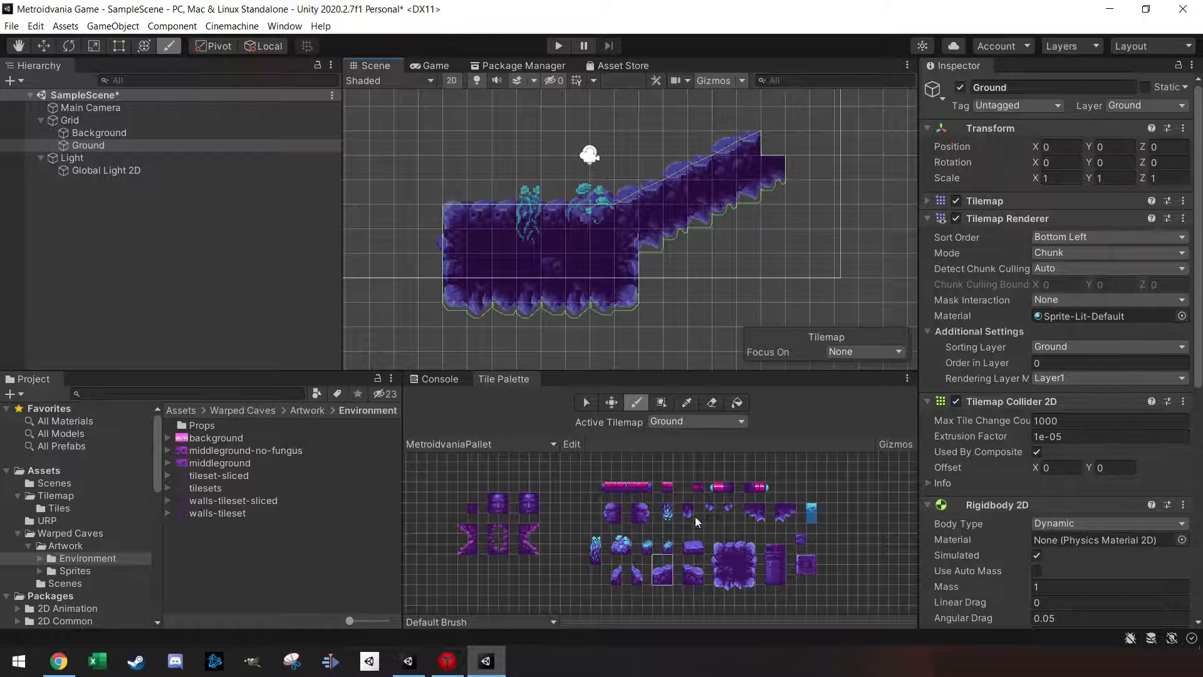
{"action": "key", "text": "i"}
{"action": "left_click", "coordinate": [734, 551]}
{"action": "left_click", "coordinate": [763, 157]}
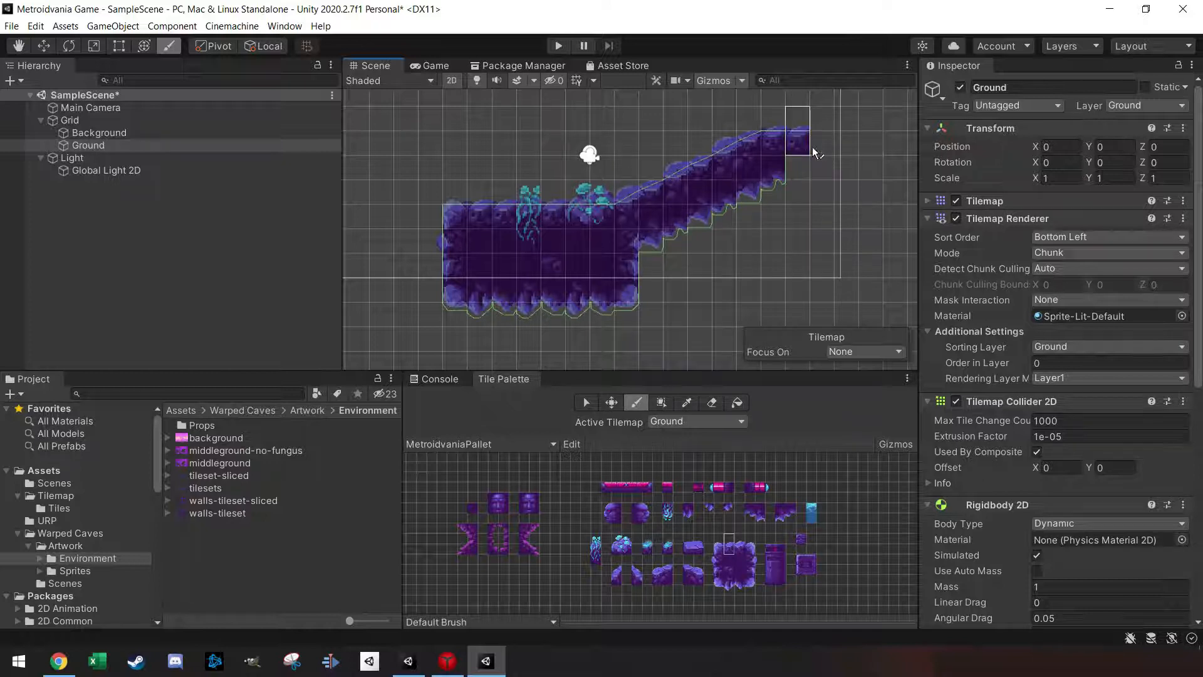
{"action": "key", "text": "i"}
{"action": "left_click", "coordinate": [742, 549]}
{"action": "left_click", "coordinate": [823, 147]}
- Paint a steep descending slope from the end of the flat crest with the narrow two-tile slope piece
{"action": "scroll", "coordinate": [854, 171], "scroll_direction": "down", "scroll_amount": 1}
{"action": "middle_click_drag", "start_coordinate": [854, 170], "coordinate": [688, 217]}
{"action": "key", "text": "i"}
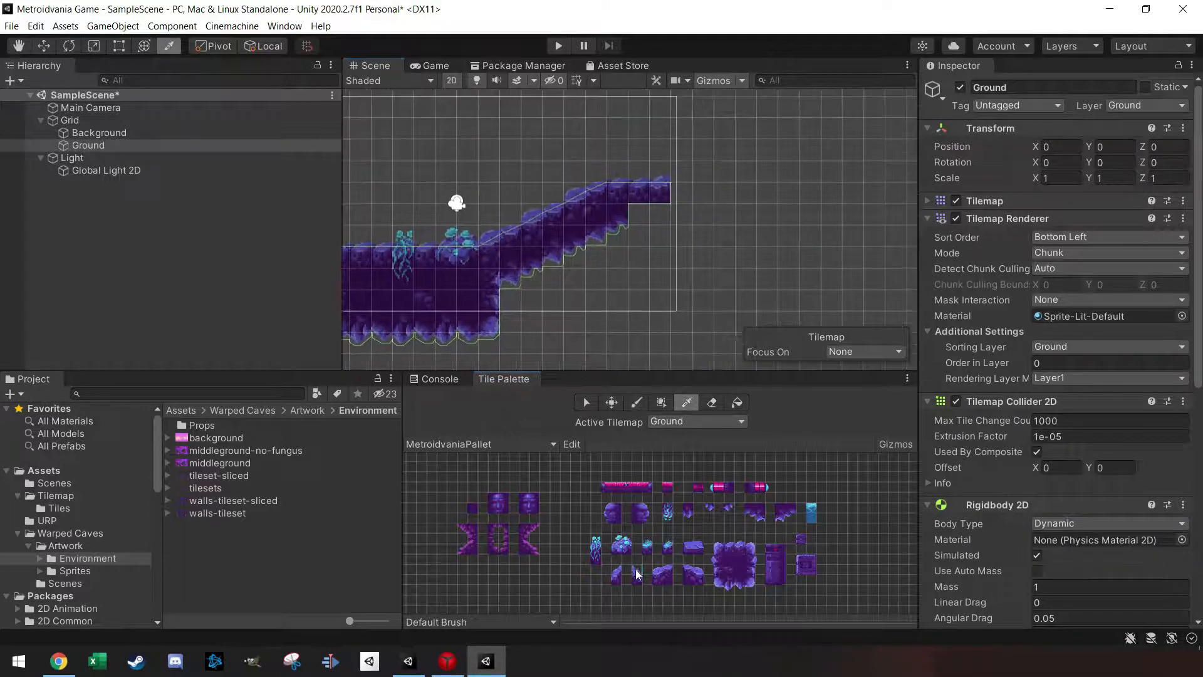
{"action": "left_click", "coordinate": [639, 577]}
{"action": "left_click", "coordinate": [684, 213]}
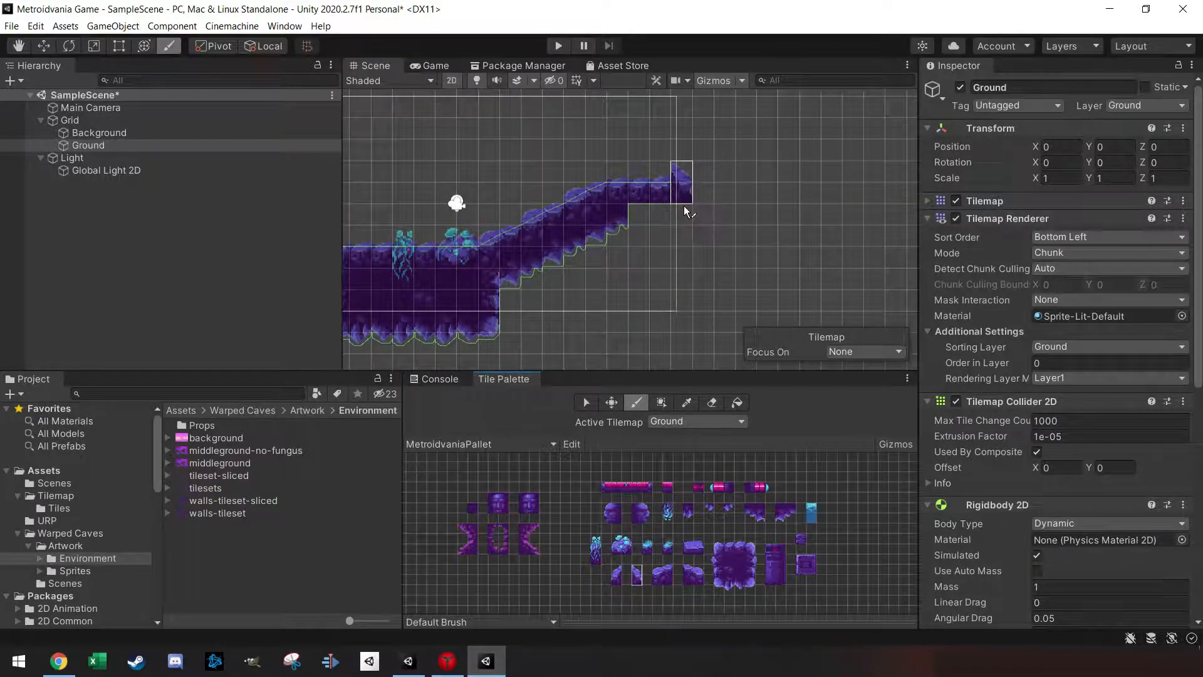
{"action": "left_click", "coordinate": [728, 261]}
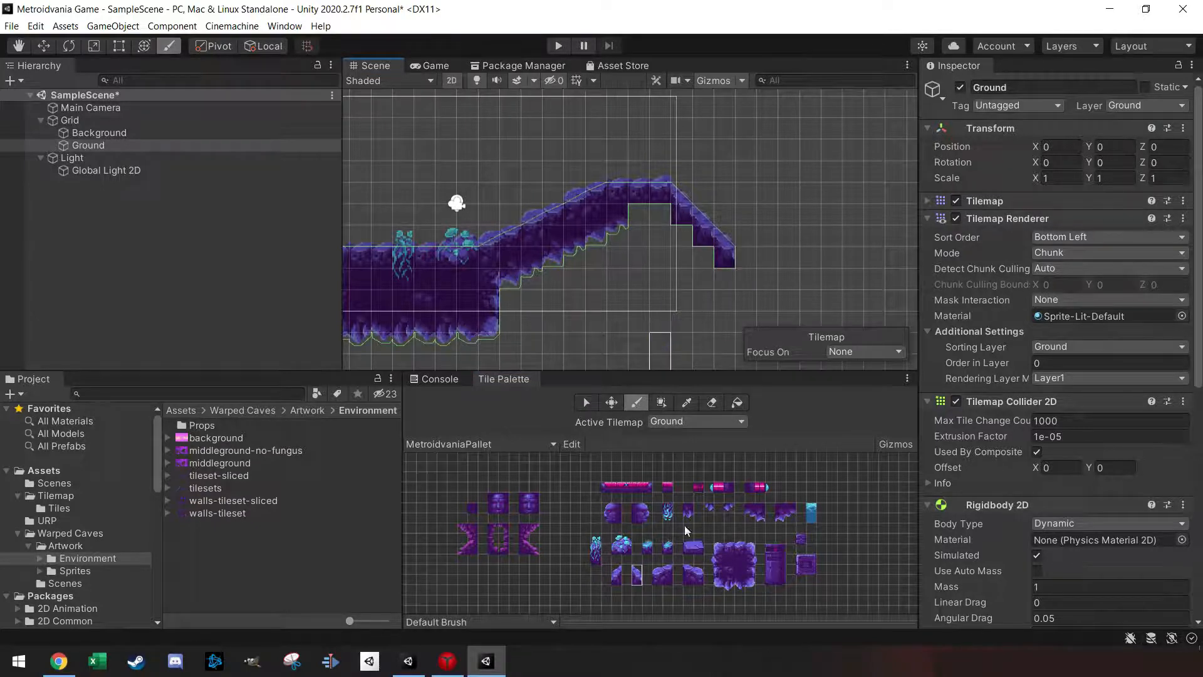
- Fill the gap under the crest with dark interior rock and finish its underside with jagged ceiling and corner tiles
{"action": "left_click", "coordinate": [734, 564]}
{"action": "left_click", "coordinate": [659, 247]}
{"action": "key", "text": "i"}
{"action": "left_click", "coordinate": [708, 506]}
{"action": "left_click", "coordinate": [627, 239]}
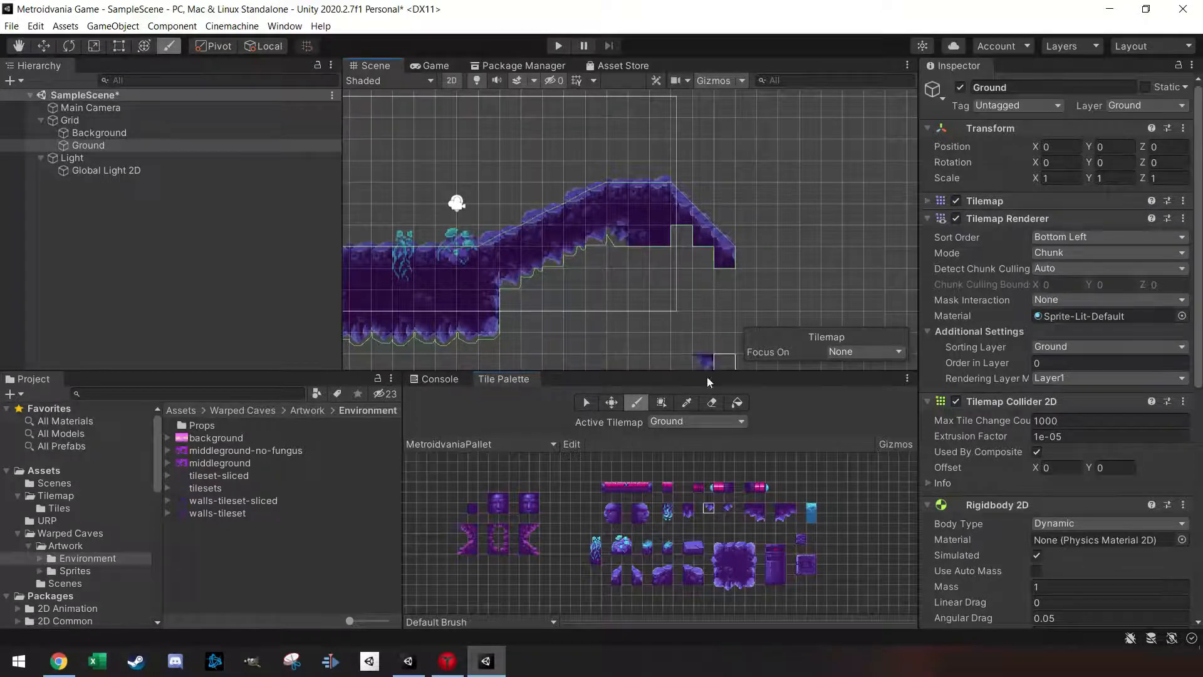
{"action": "left_click", "coordinate": [638, 256]}
{"action": "left_click", "coordinate": [728, 508]}
{"action": "left_click", "coordinate": [661, 260]}
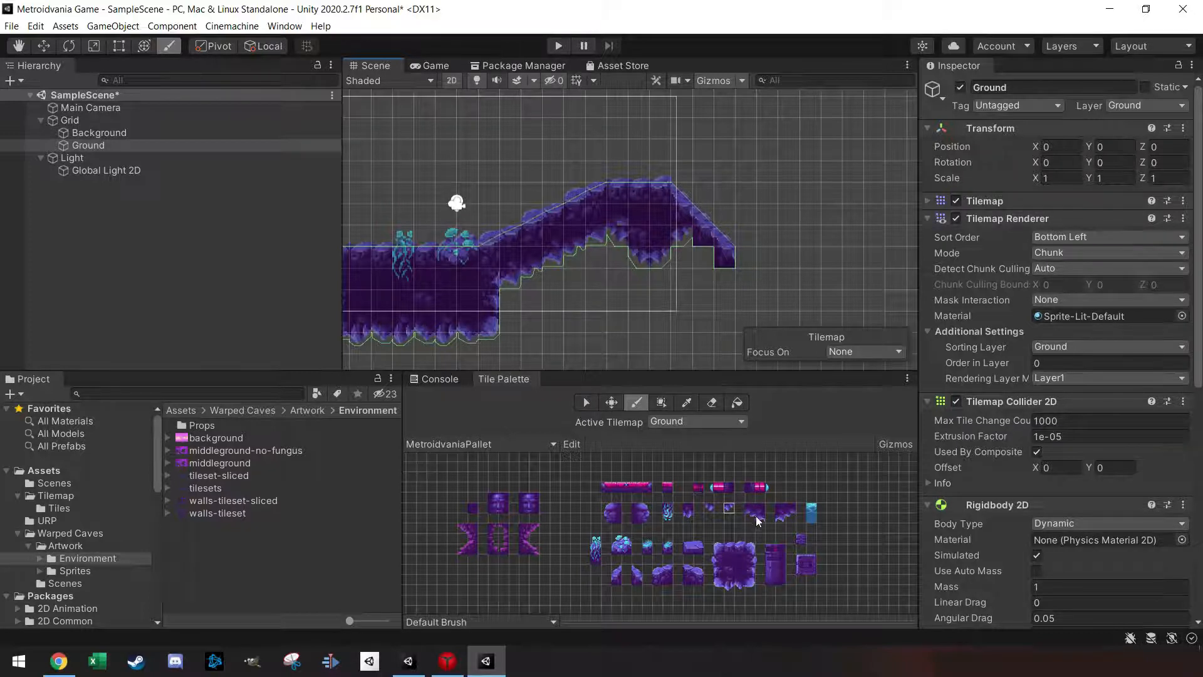
- Paint the 2x2 jagged underside tile group on the Ground tilemap beneath the descending slope
{"action": "left_click", "coordinate": [758, 514]}
{"action": "left_click", "coordinate": [685, 249]}
{"action": "left_click", "coordinate": [752, 510]}
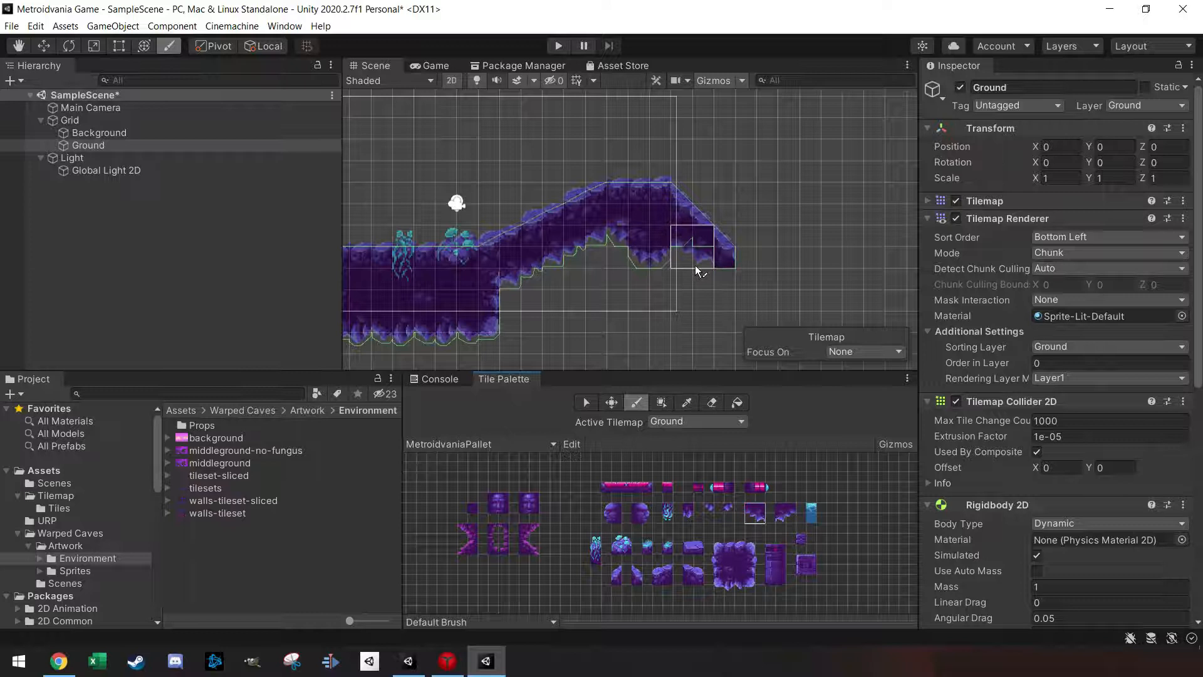
{"action": "left_click", "coordinate": [721, 290]}
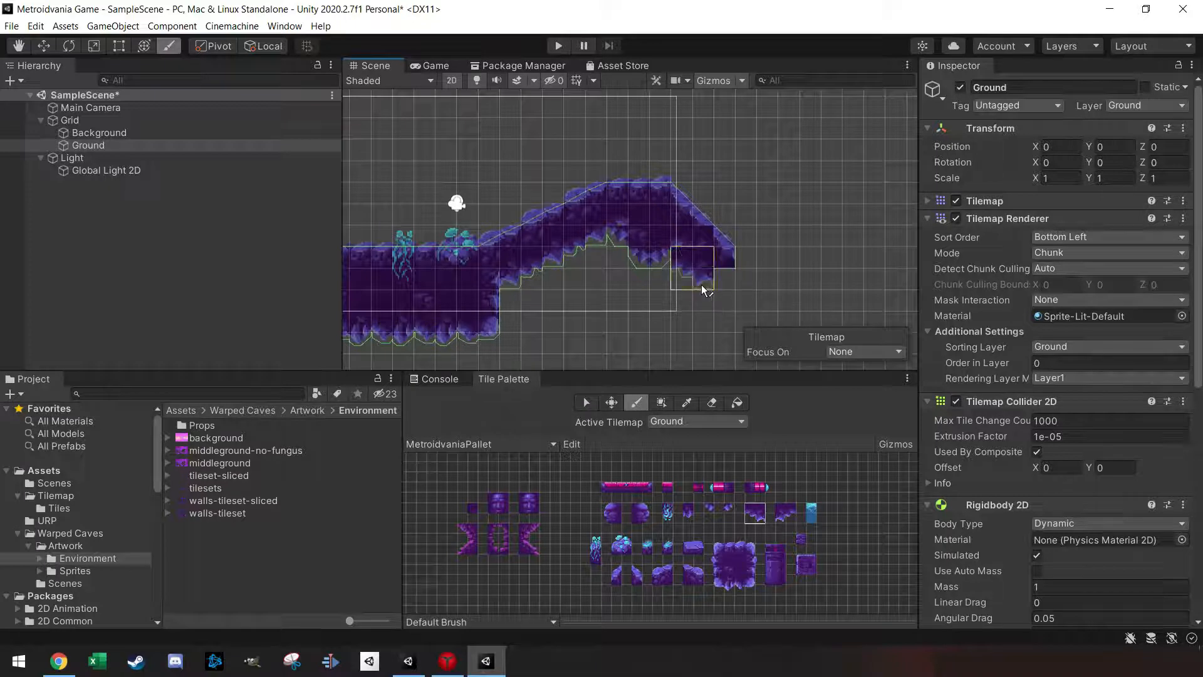
- Patch the notch in the underside beneath the crest with a jagged bottom-edge rock piece, then pick the dark interior rock tile
{"action": "left_click_drag", "start_coordinate": [730, 557], "coordinate": [730, 571]}
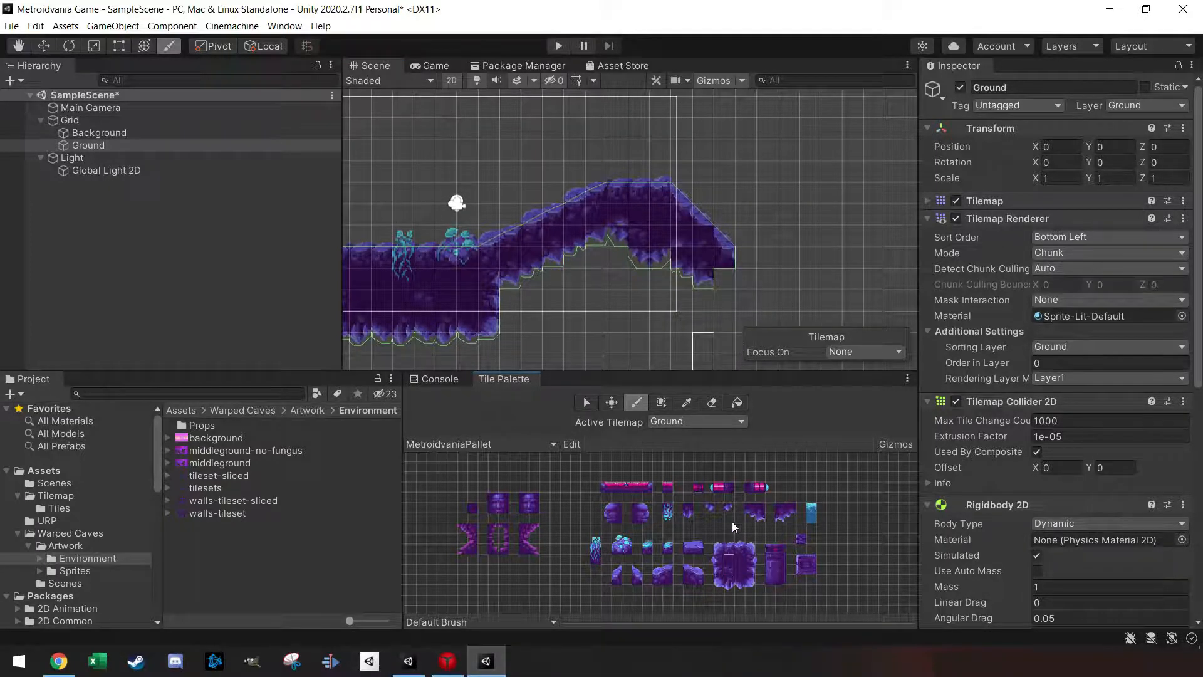
{"action": "left_click", "coordinate": [711, 506]}
{"action": "left_click", "coordinate": [729, 585]}
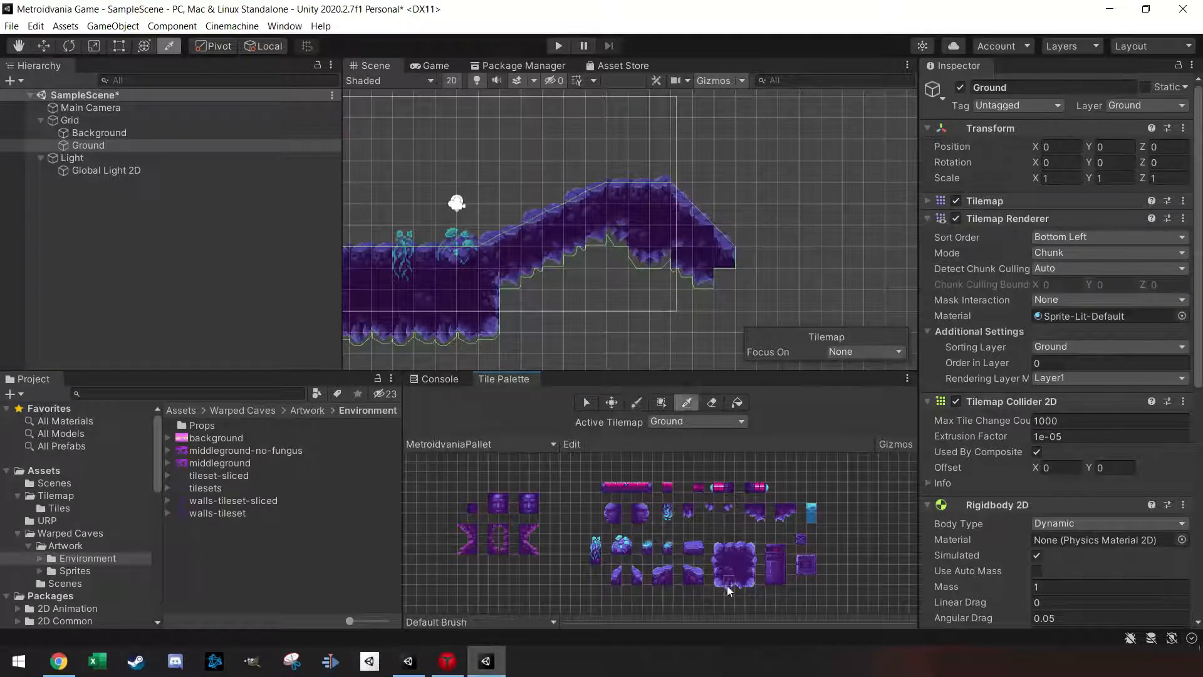
{"action": "left_click", "coordinate": [668, 270]}
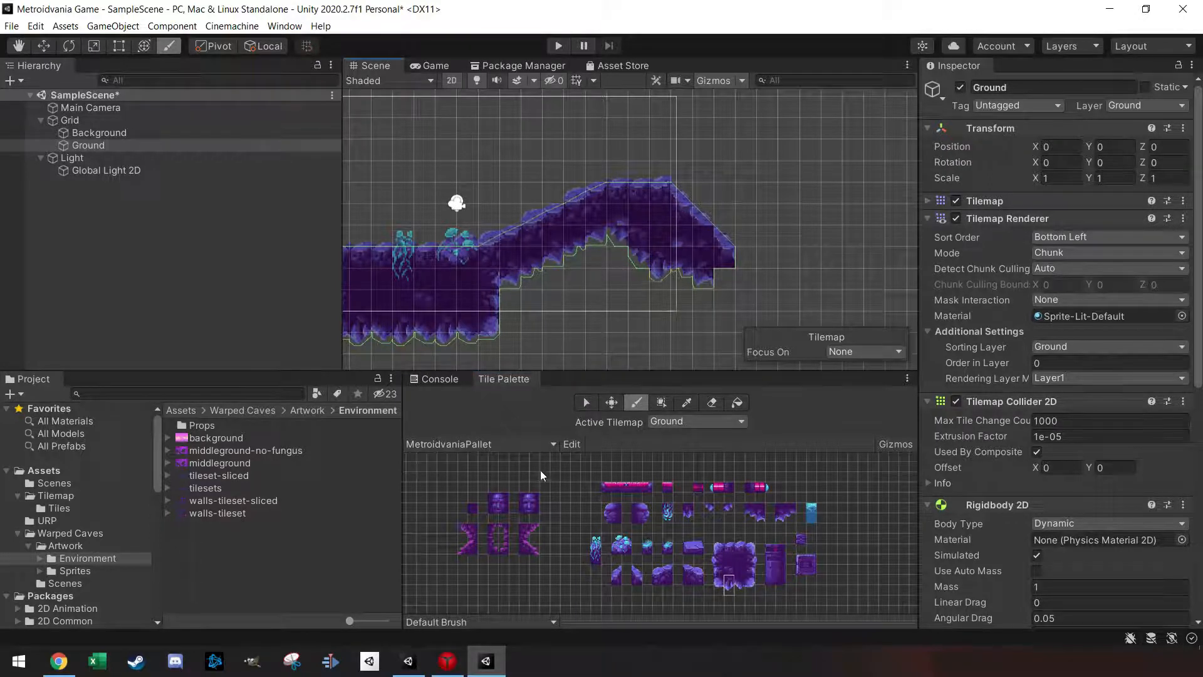
{"action": "left_click", "coordinate": [729, 560]}
{"action": "scroll", "coordinate": [553, 264], "scroll_direction": "down", "scroll_amount": 2}
{"action": "middle_click_drag", "start_coordinate": [553, 263], "coordinate": [588, 256]}
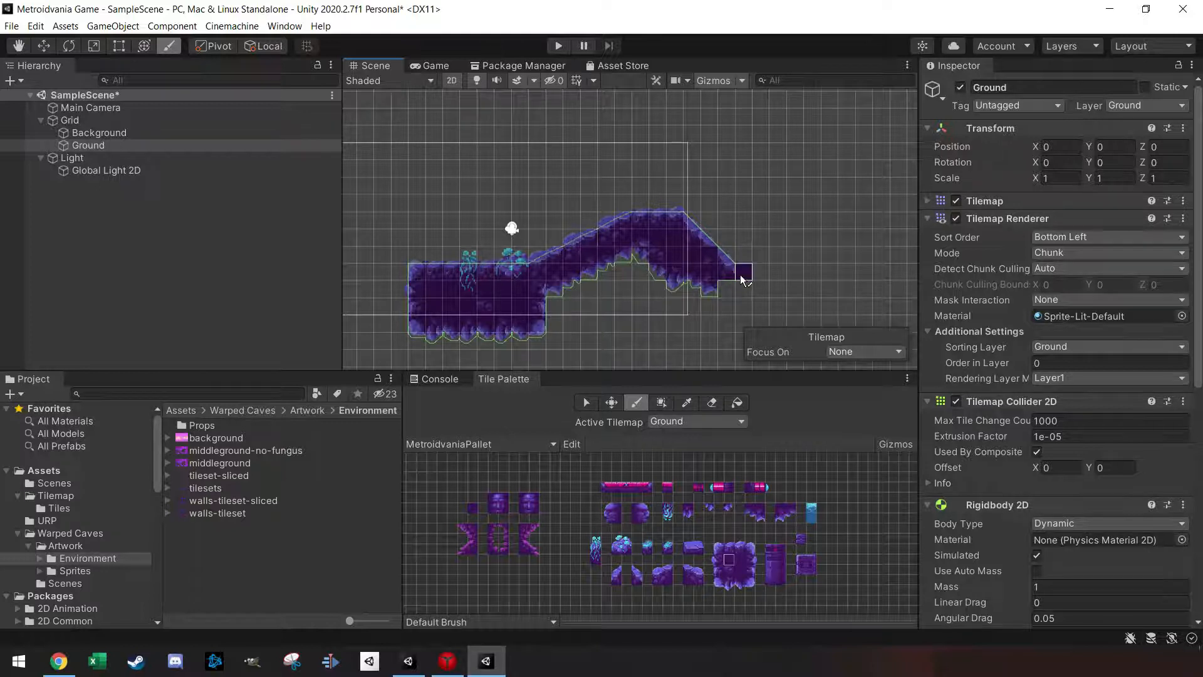
{"action": "scroll", "coordinate": [464, 275], "scroll_direction": "down", "scroll_amount": 1}
{"action": "middle_click_drag", "start_coordinate": [463, 275], "coordinate": [492, 282]}
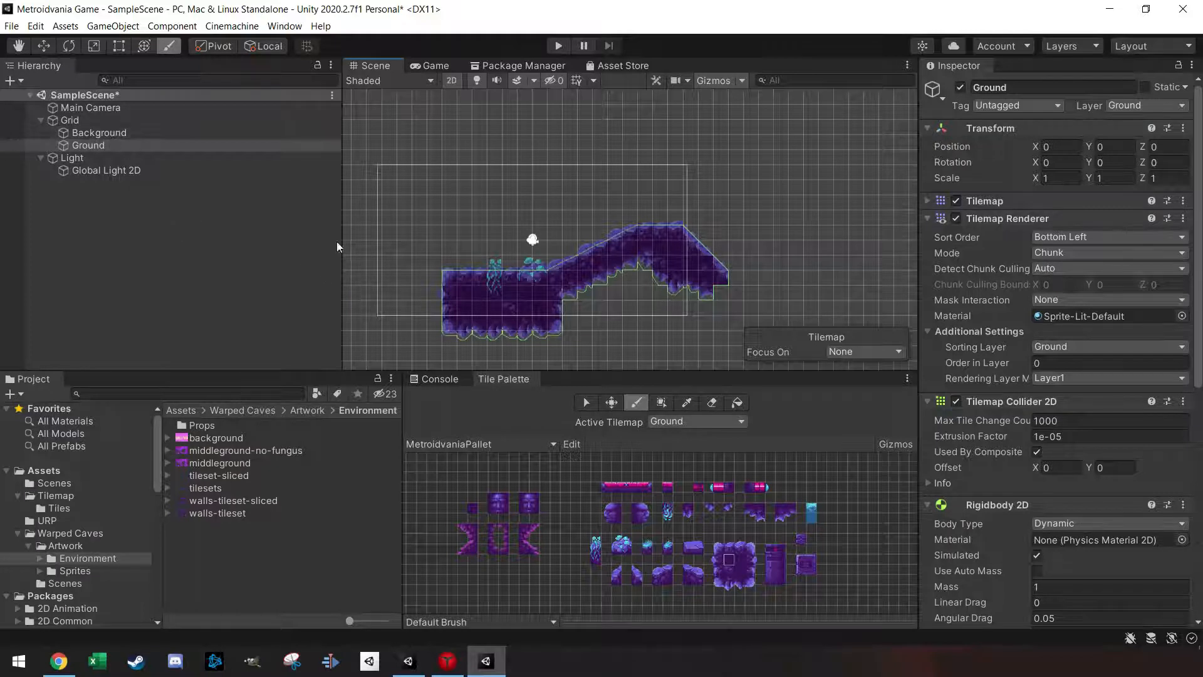
- Open the environment artwork's Props folder and inspect the gate, plant-big and plant-small sprites
{"action": "left_click", "coordinate": [80, 132]}
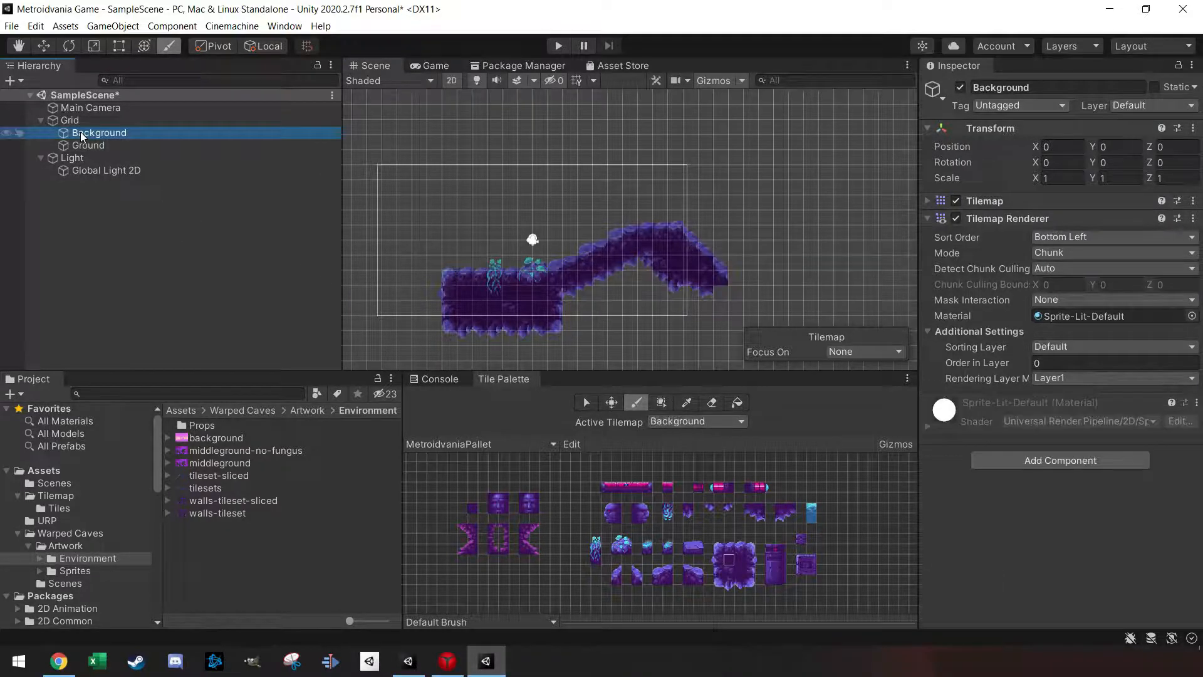
{"action": "left_click", "coordinate": [93, 145]}
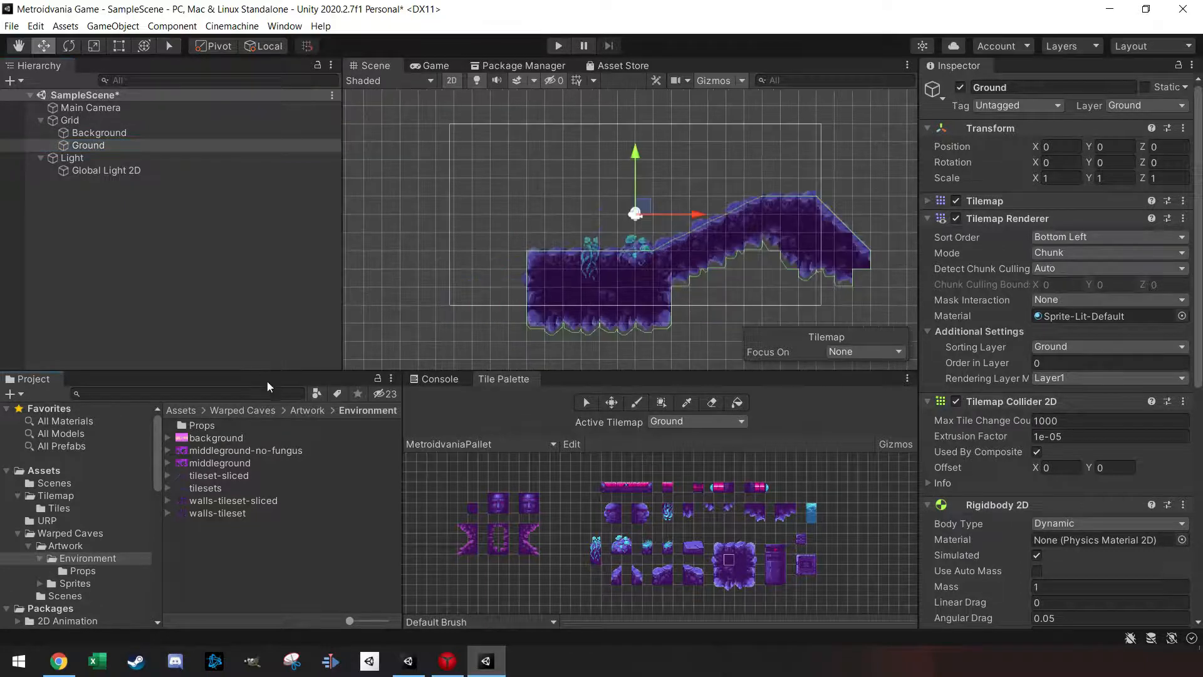
{"action": "double_click", "coordinate": [200, 425]}
{"action": "left_click", "coordinate": [220, 426]}
{"action": "left_click", "coordinate": [219, 449]}
{"action": "left_click", "coordinate": [216, 464]}
{"action": "left_click", "coordinate": [217, 476]}
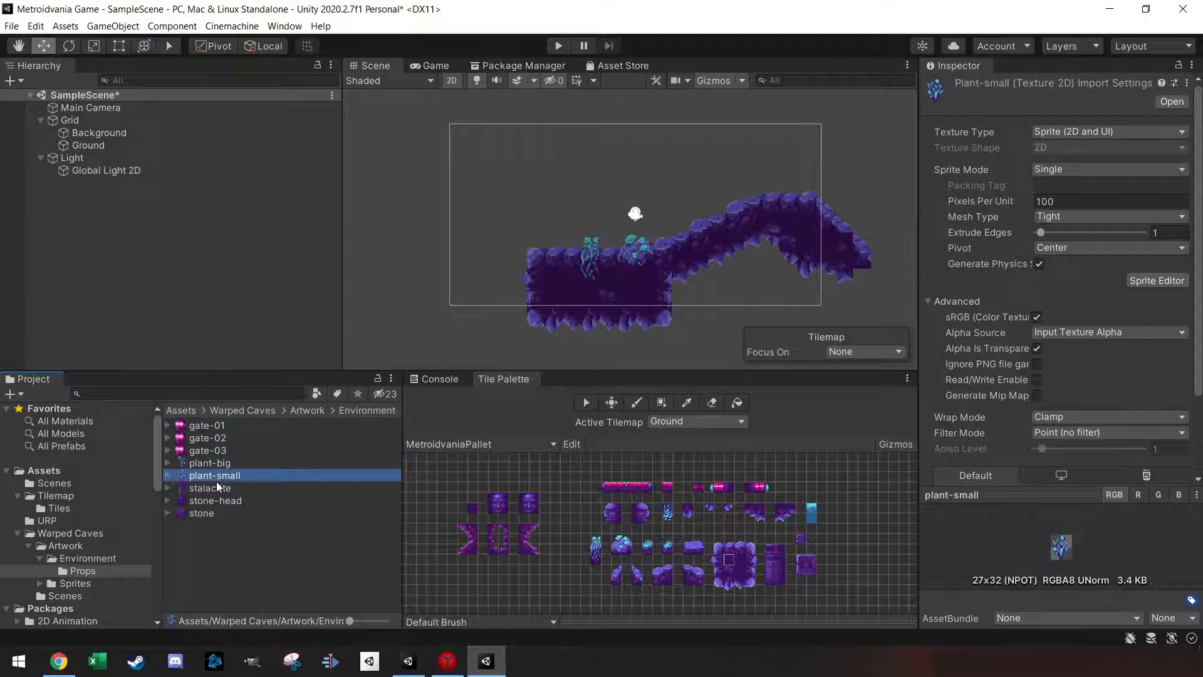
- Set Pixels Per Unit to 16 for all eight prop sprites from gate-01 to stone and apply the import settings
{"action": "left_click", "coordinate": [213, 515]}
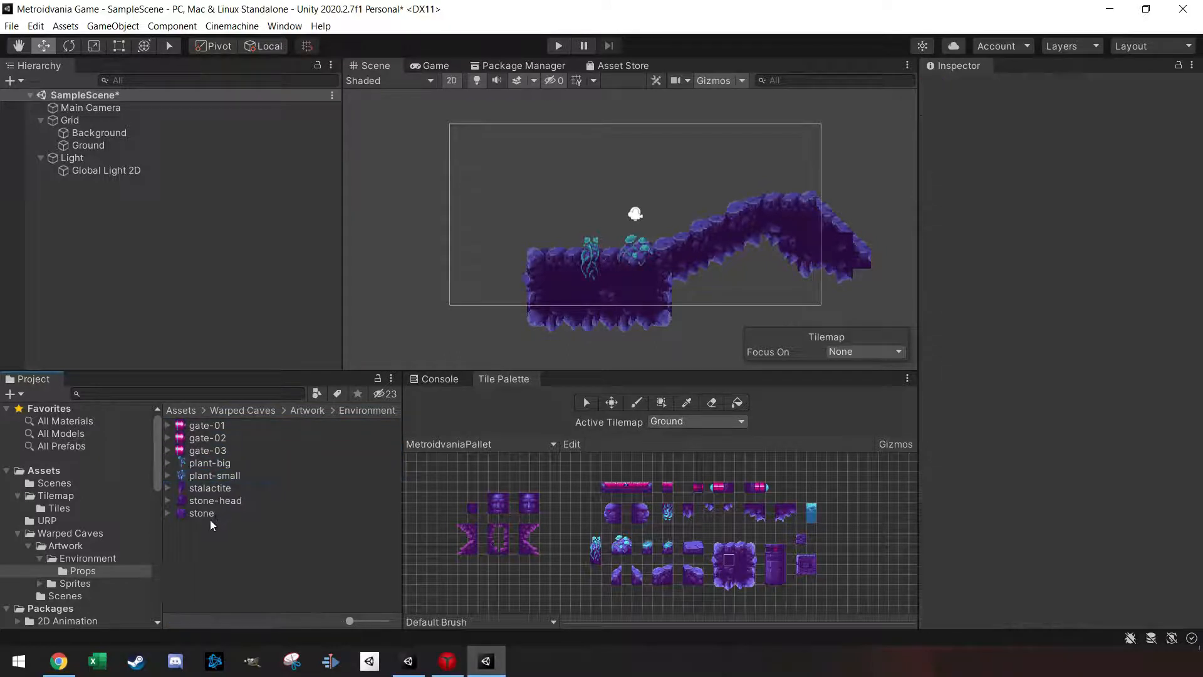
{"action": "left_click", "coordinate": [208, 426], "text": "shift"}
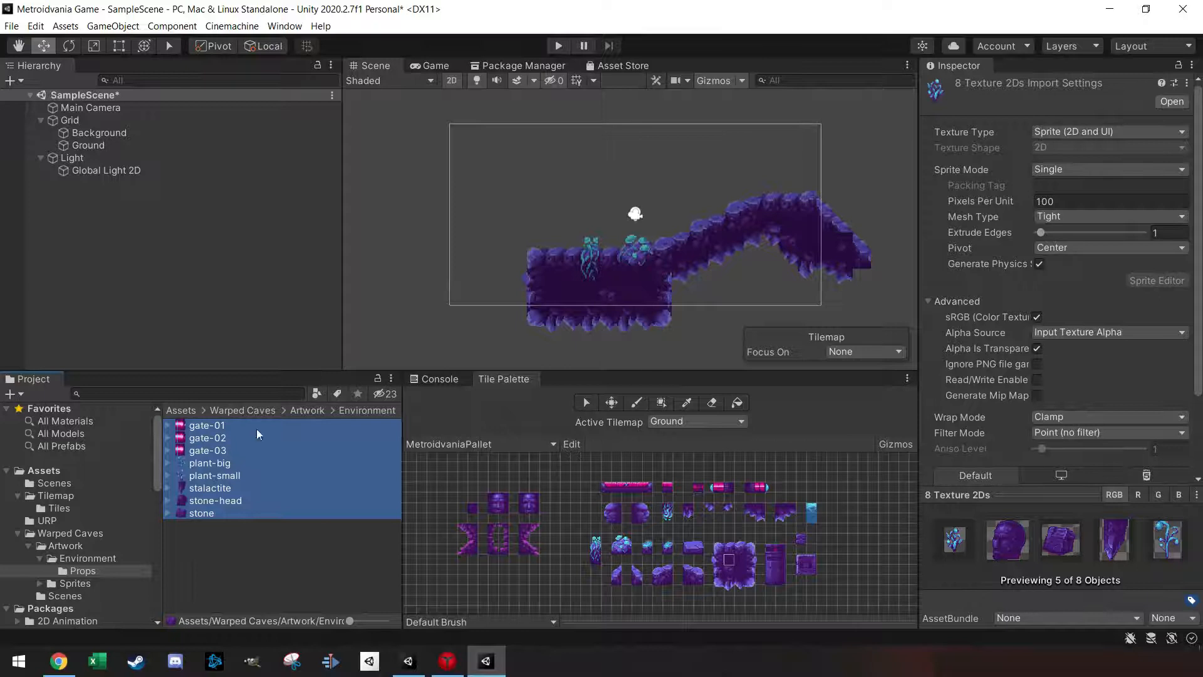
{"action": "left_click", "coordinate": [999, 206]}
{"action": "type", "text": "1"}
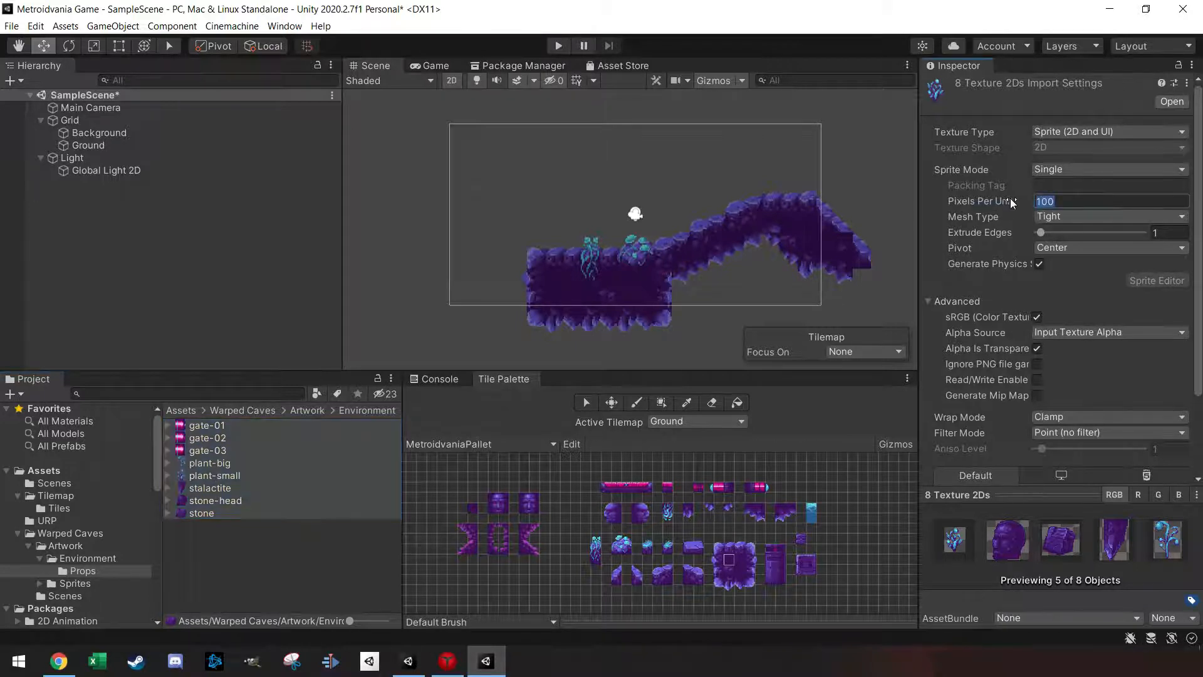
{"action": "type", "text": "6"}
{"action": "scroll", "coordinate": [1194, 426], "scroll_direction": "down", "scroll_amount": 3}
{"action": "left_click", "coordinate": [1172, 471]}
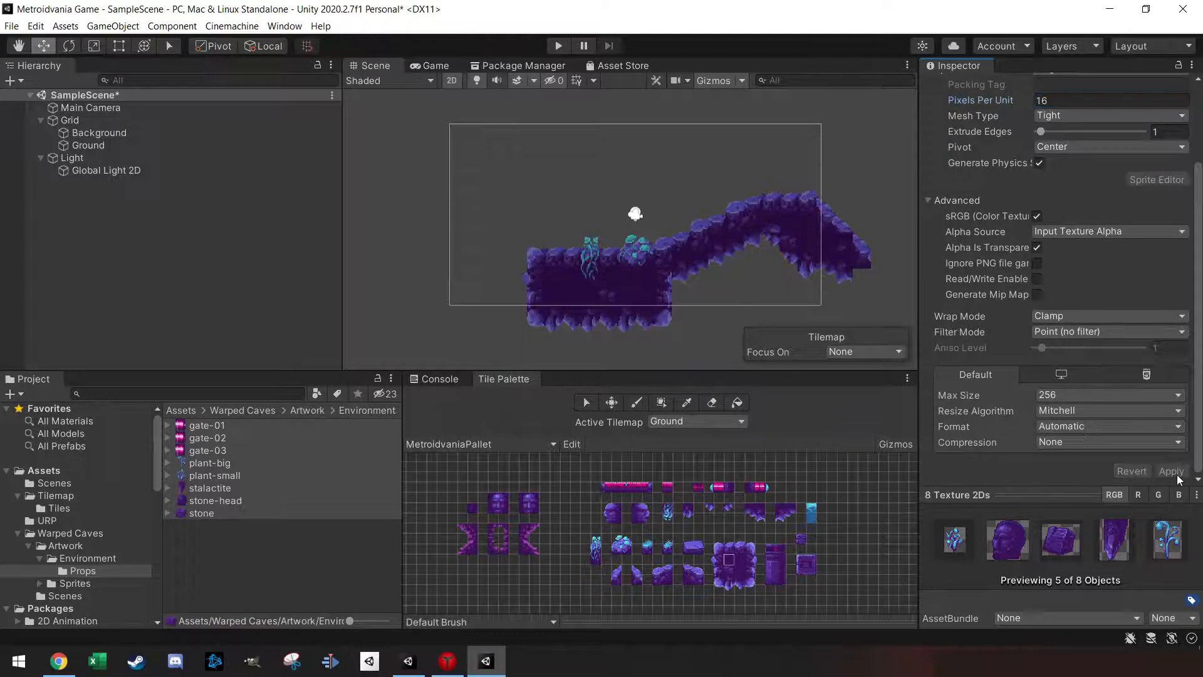
- Place the gate-01 sprite in the scene above the flat ground block's outer end
{"action": "left_click", "coordinate": [213, 427]}
{"action": "left_click_drag", "start_coordinate": [215, 430], "coordinate": [564, 221]}
{"action": "left_click", "coordinate": [96, 206]}
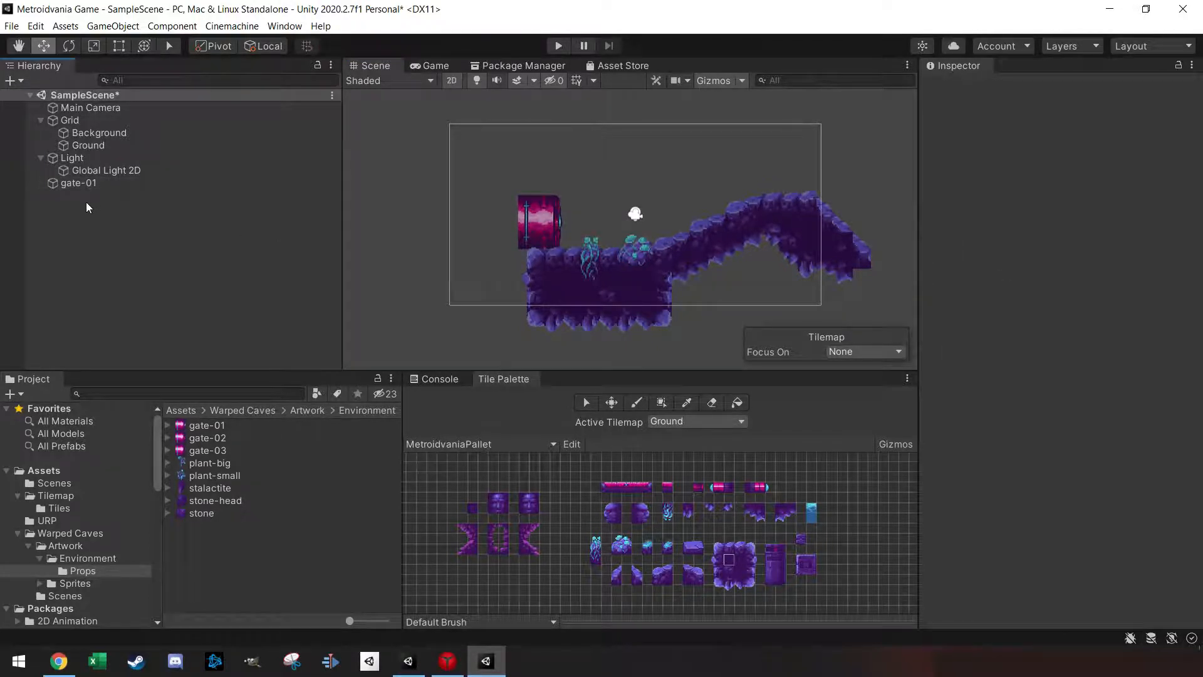
{"action": "left_click", "coordinate": [94, 170]}
- Create an empty game object, reset its transform and name it Props
{"action": "right_click", "coordinate": [88, 208]}
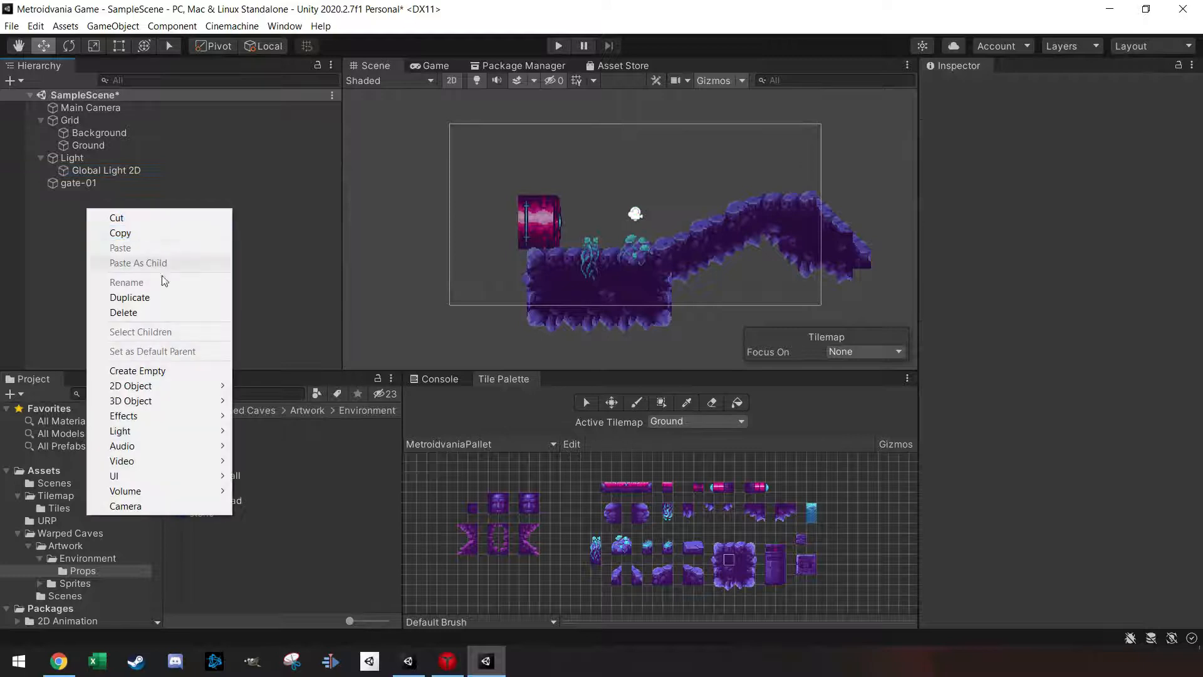
{"action": "left_click", "coordinate": [137, 370]}
{"action": "right_click", "coordinate": [1061, 129]}
{"action": "left_click", "coordinate": [1084, 144]}
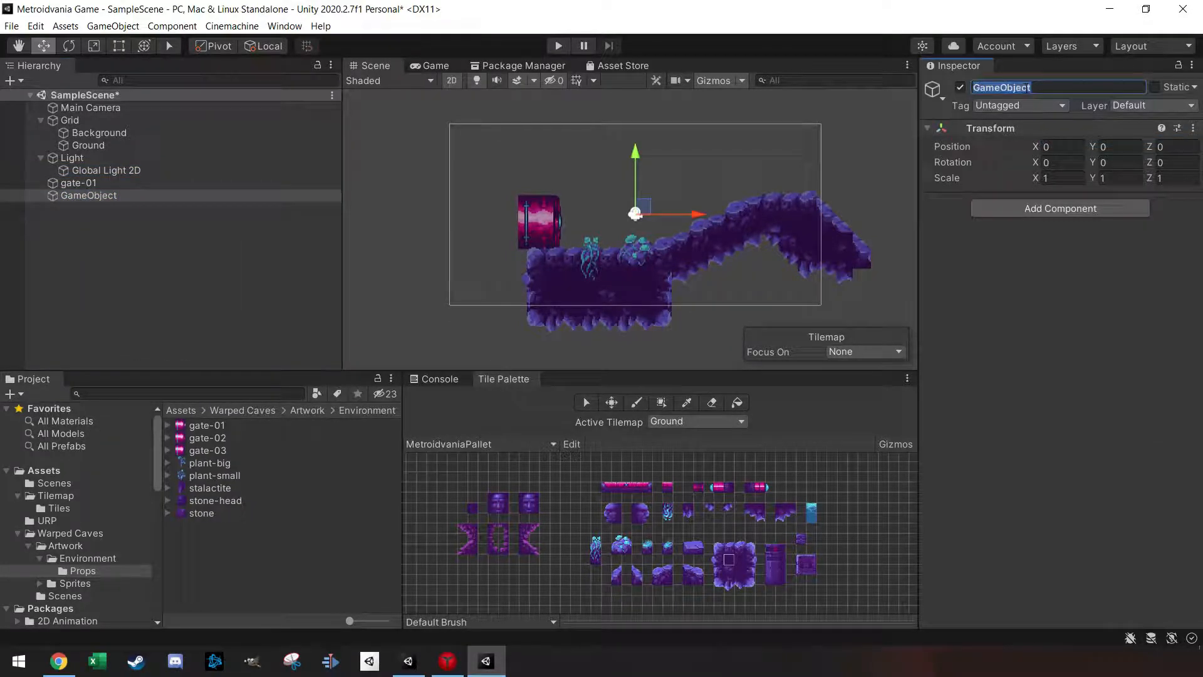
{"action": "type", "text": "Props"}
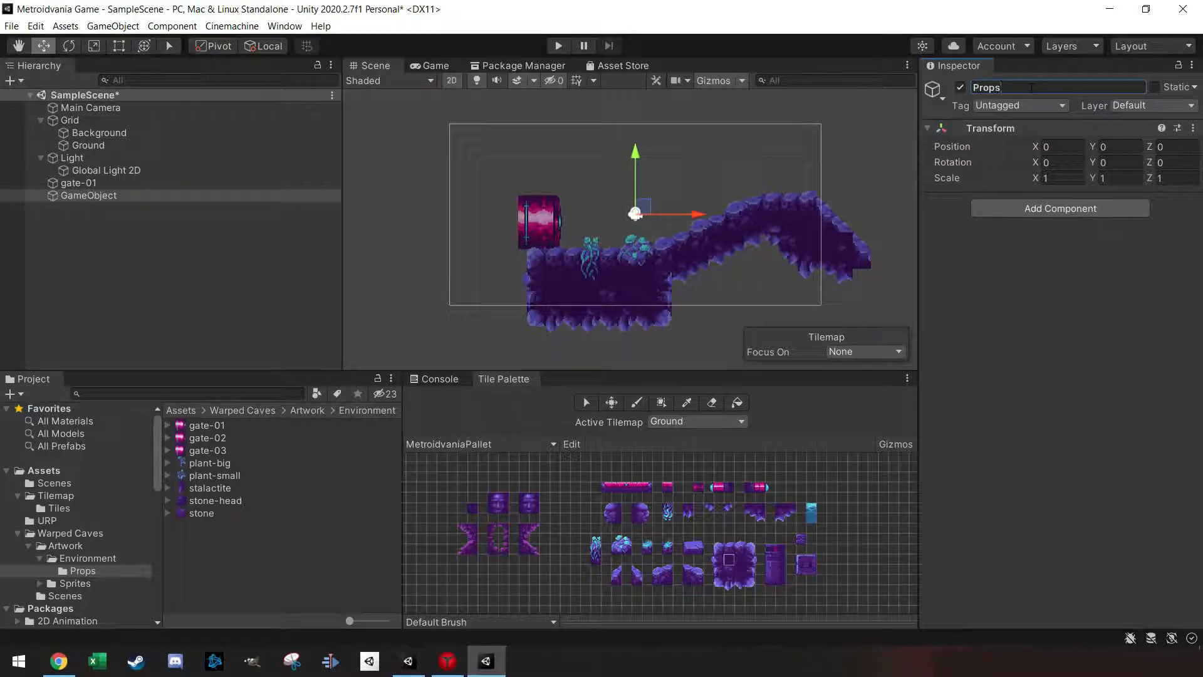
{"action": "key", "text": "Return"}
- Nest gate-01 under Props, place Props above Grid in the hierarchy, and shift the gate slightly outward past the ground's end
{"action": "left_click_drag", "start_coordinate": [63, 185], "coordinate": [55, 122]}
{"action": "left_click", "coordinate": [42, 120]}
{"action": "left_click", "coordinate": [41, 159]}
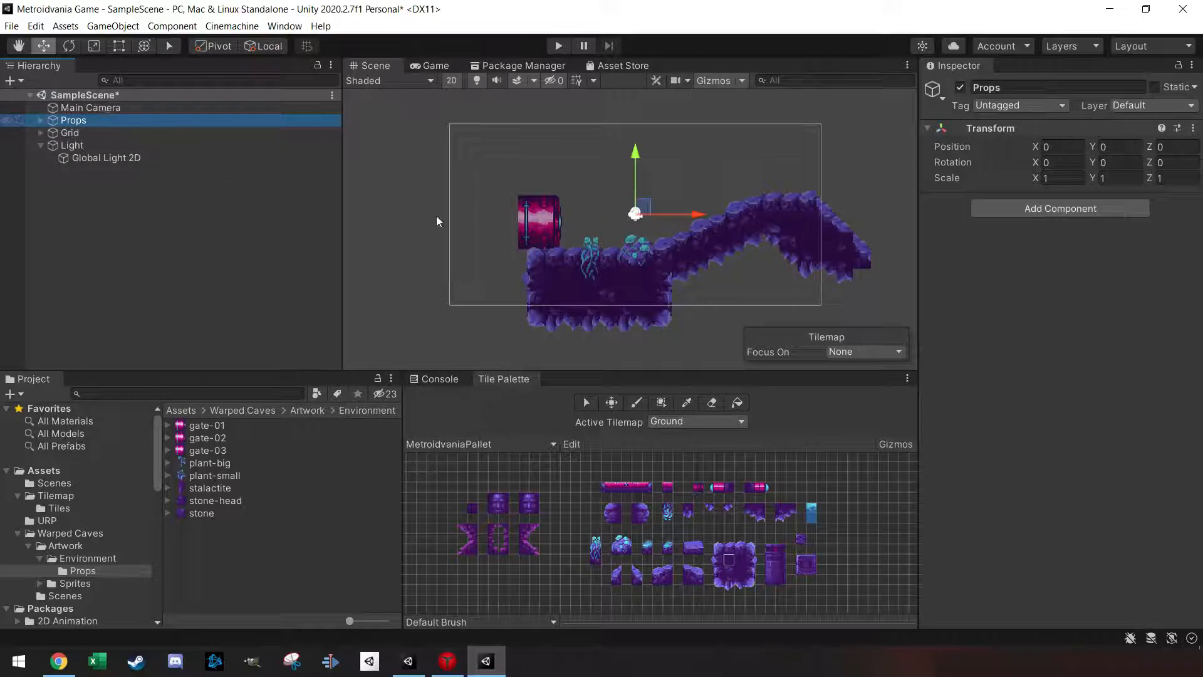
{"action": "left_click", "coordinate": [41, 120]}
{"action": "left_click", "coordinate": [88, 133]}
{"action": "left_click_drag", "start_coordinate": [555, 215], "coordinate": [548, 217]}
- Paint a vertical rock wall behind the gate with the rock block's edge and interior tiles on the Ground tilemap
{"action": "left_click_drag", "start_coordinate": [735, 547], "coordinate": [758, 585]}
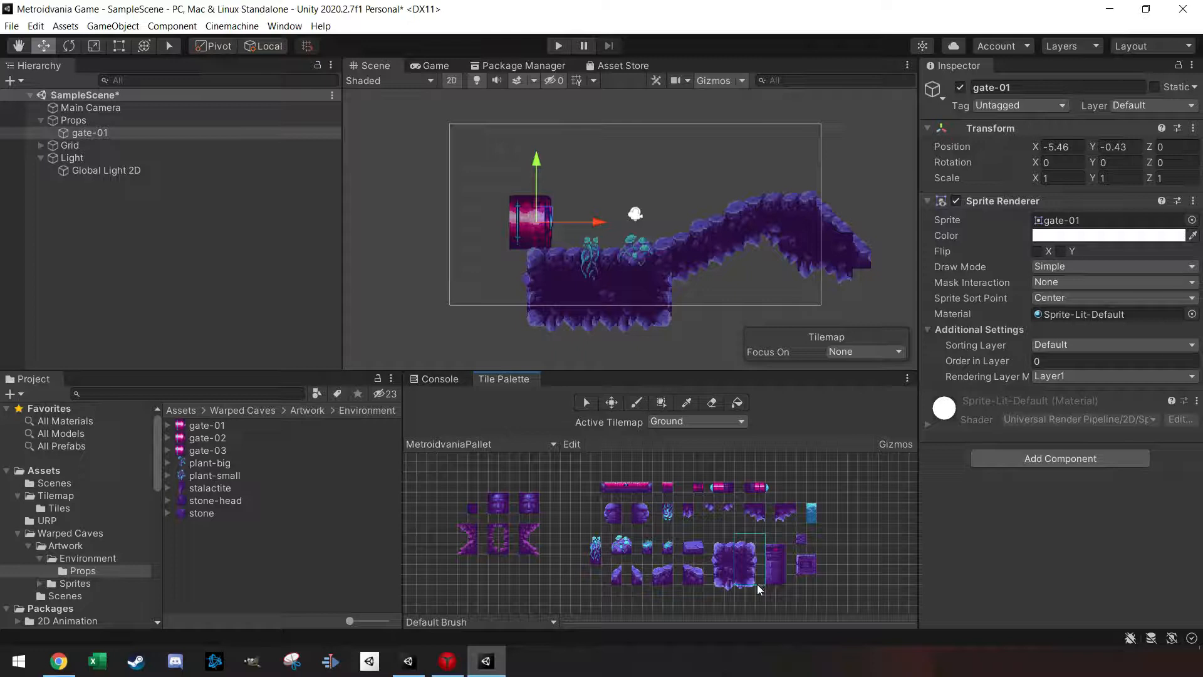
{"action": "left_click", "coordinate": [533, 256]}
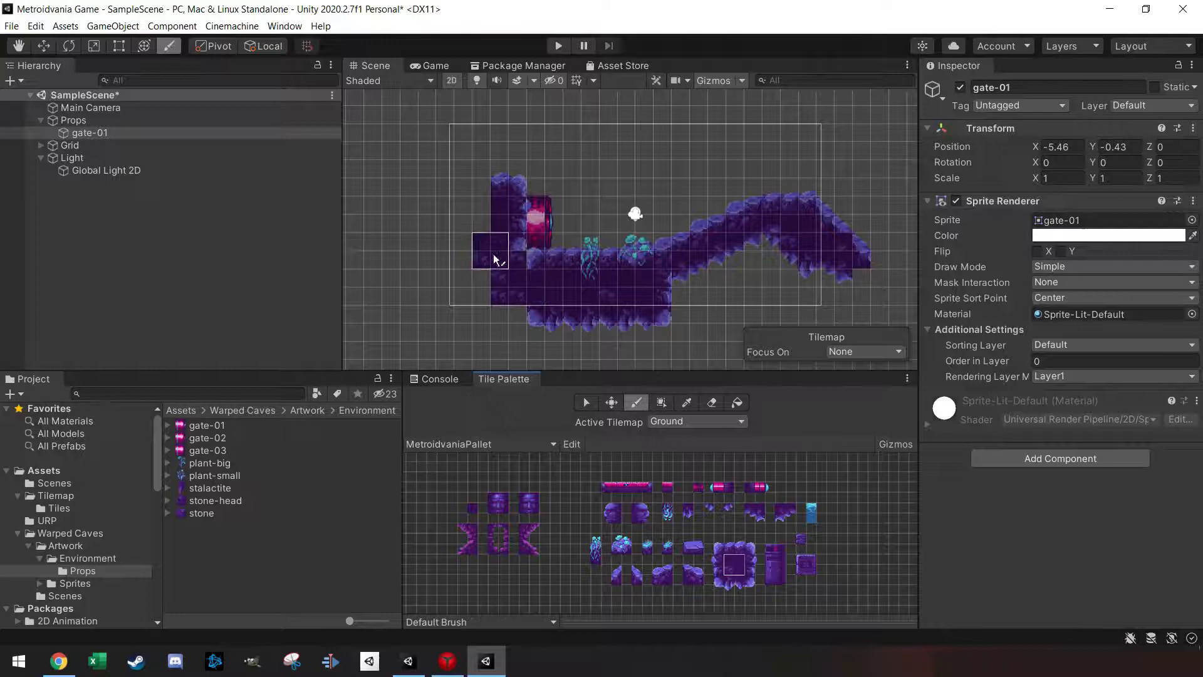
{"action": "left_click_drag", "start_coordinate": [496, 251], "coordinate": [495, 163]}
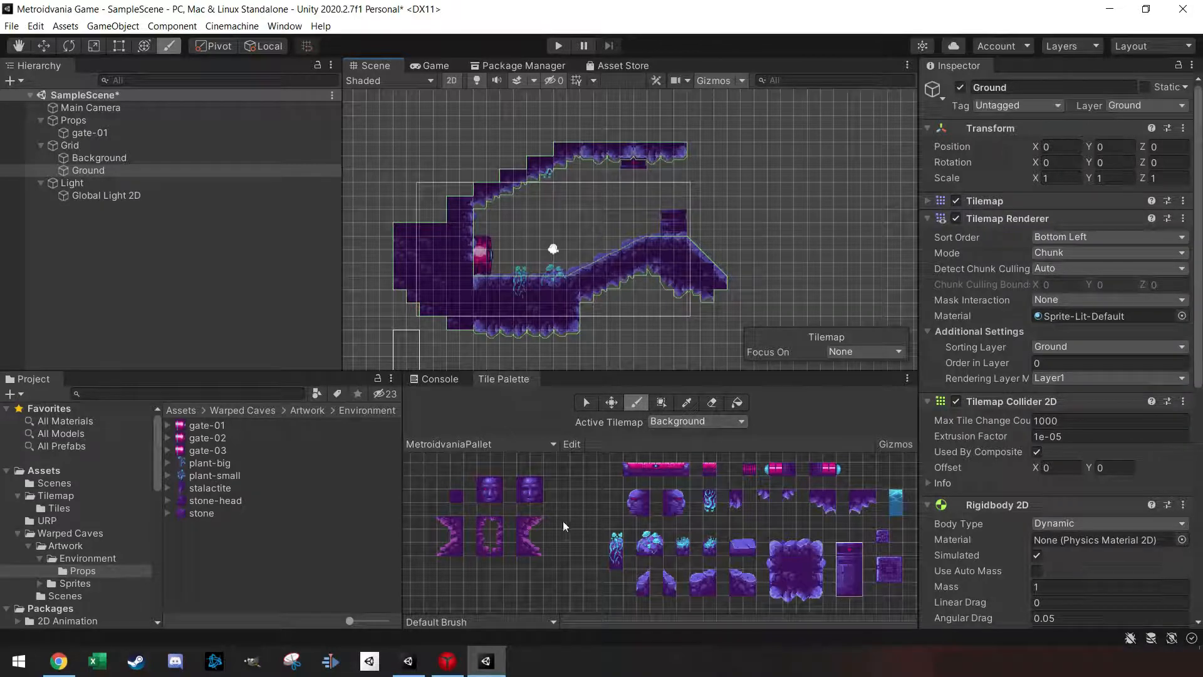
- Build a ragged background wall edge from the ceiling down to the ramp's crest with jagged edge tiles on the Background tilemap
{"action": "key", "text": "i"}
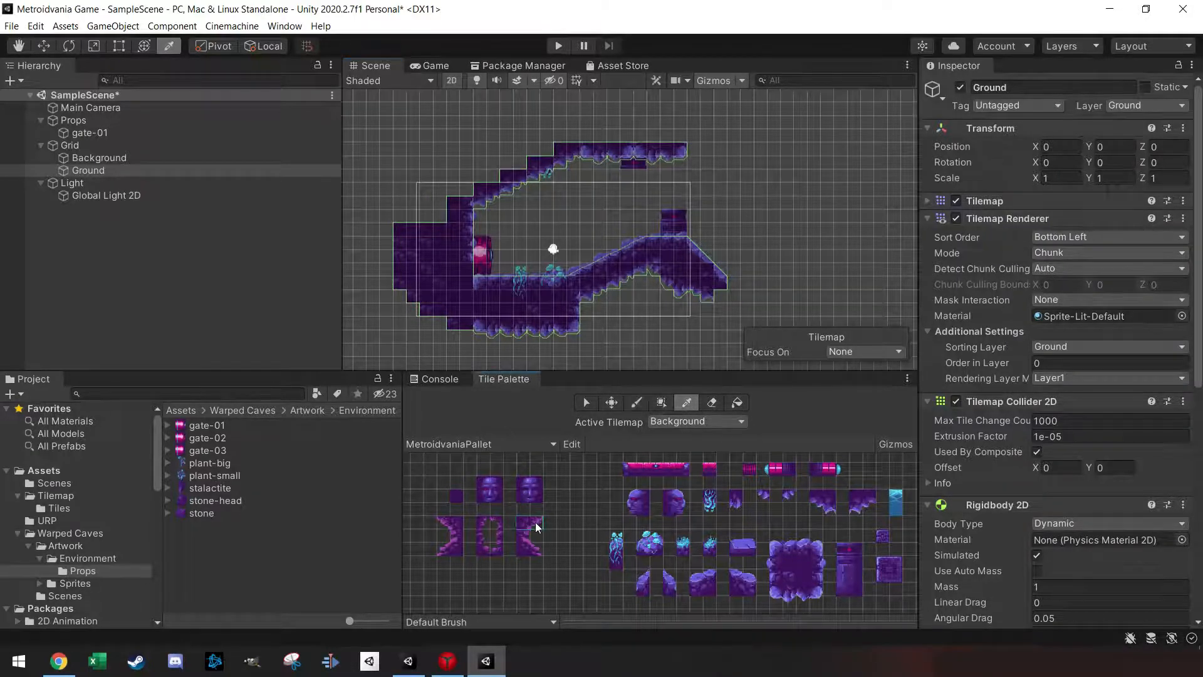
{"action": "left_click", "coordinate": [537, 531]}
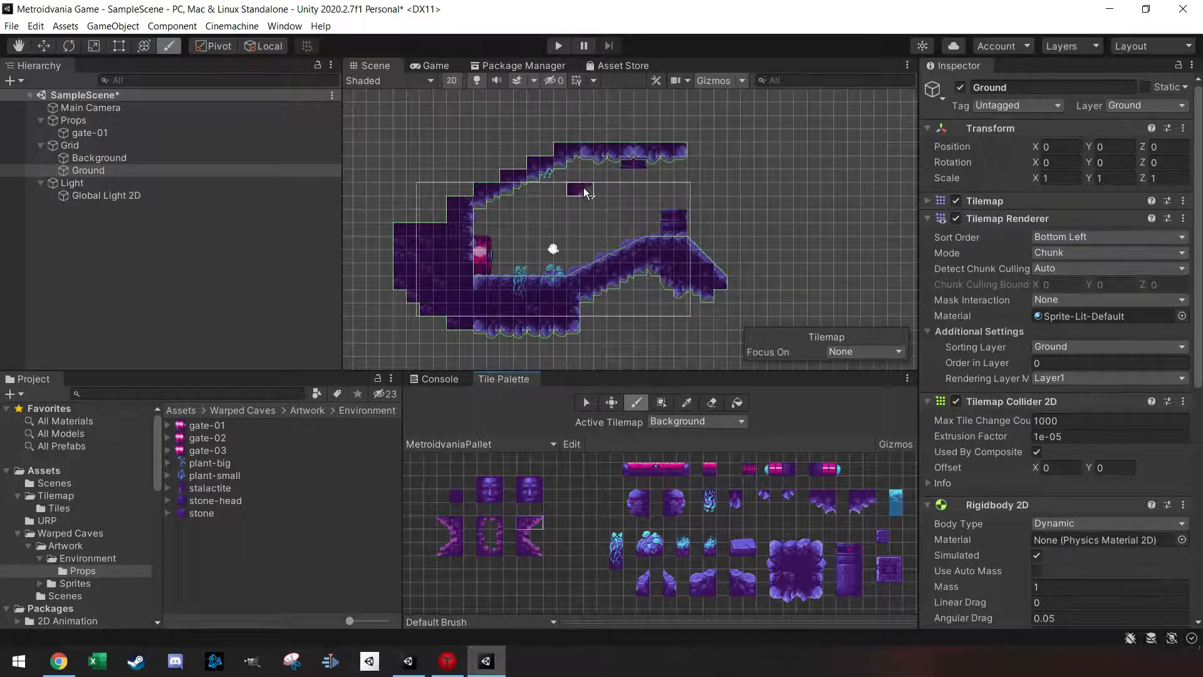
{"action": "left_click", "coordinate": [672, 170]}
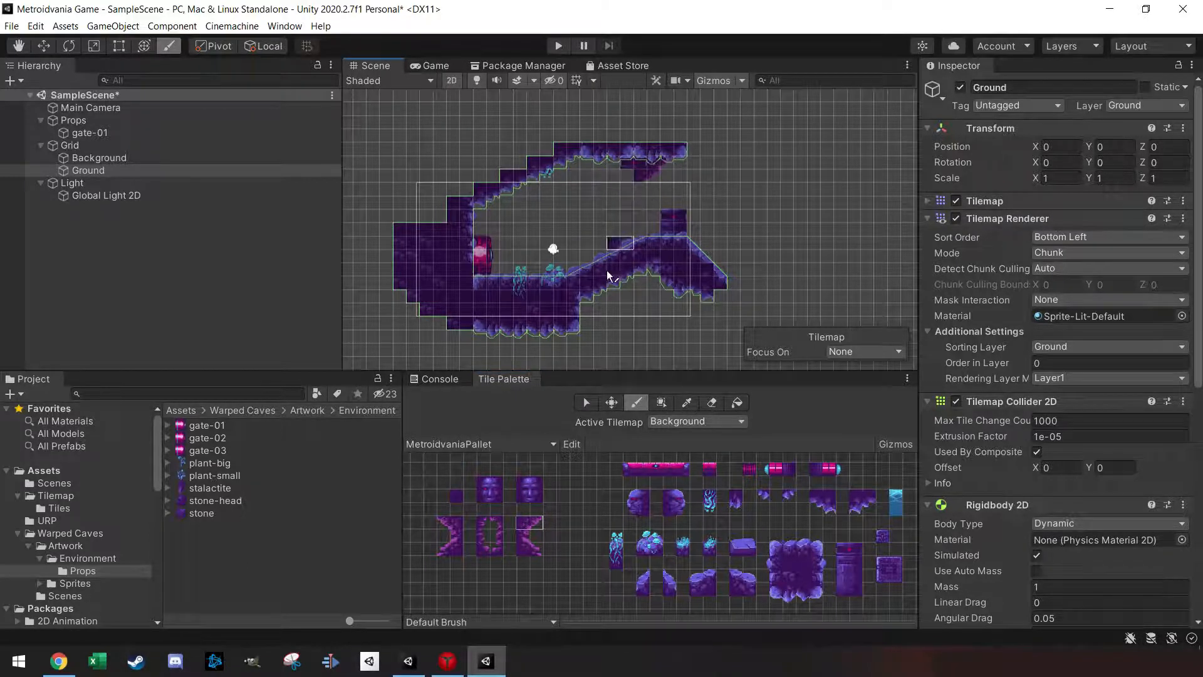
{"action": "left_click", "coordinate": [521, 537]}
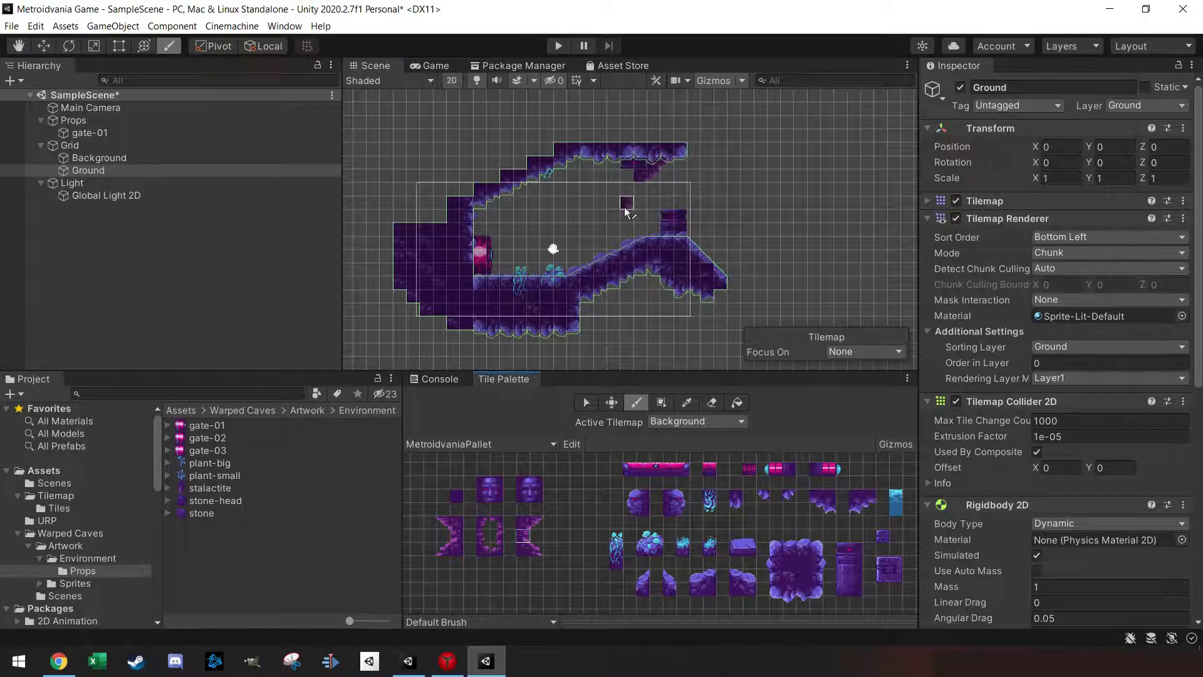
{"action": "left_click", "coordinate": [639, 194]}
{"action": "left_click_drag", "start_coordinate": [479, 520], "coordinate": [480, 548]}
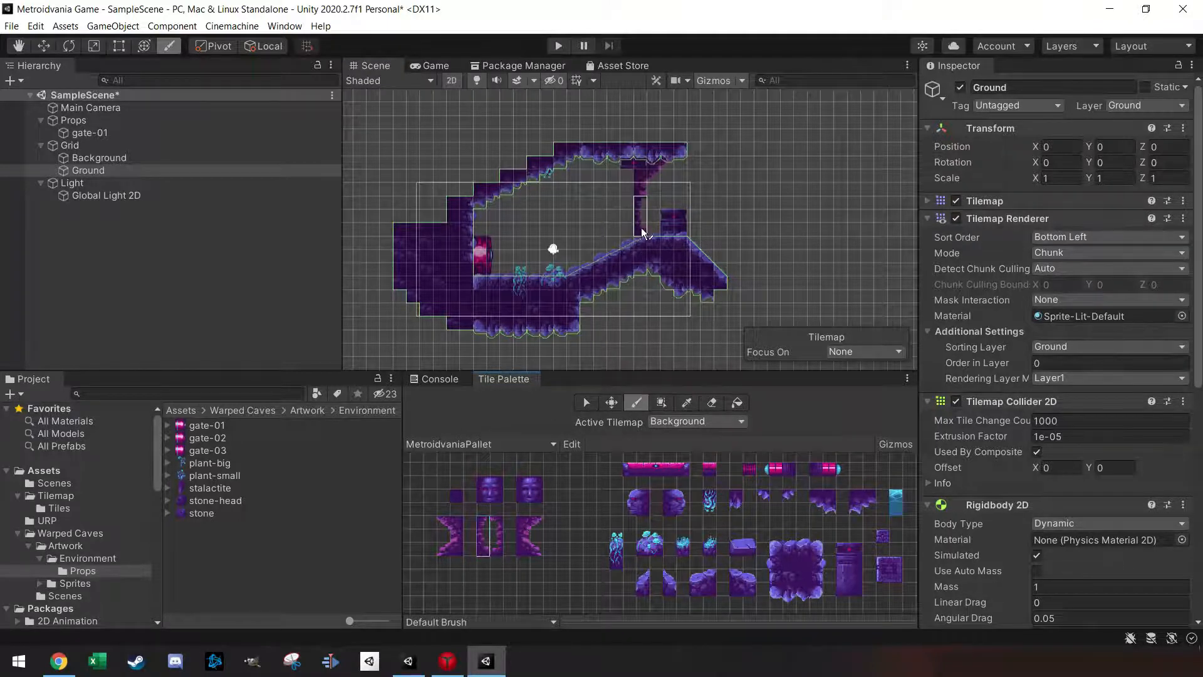
{"action": "left_click", "coordinate": [643, 233]}
- Fill the cave interior with the solid dark background tile and add two ragged oval openings in it
{"action": "left_click", "coordinate": [457, 497]}
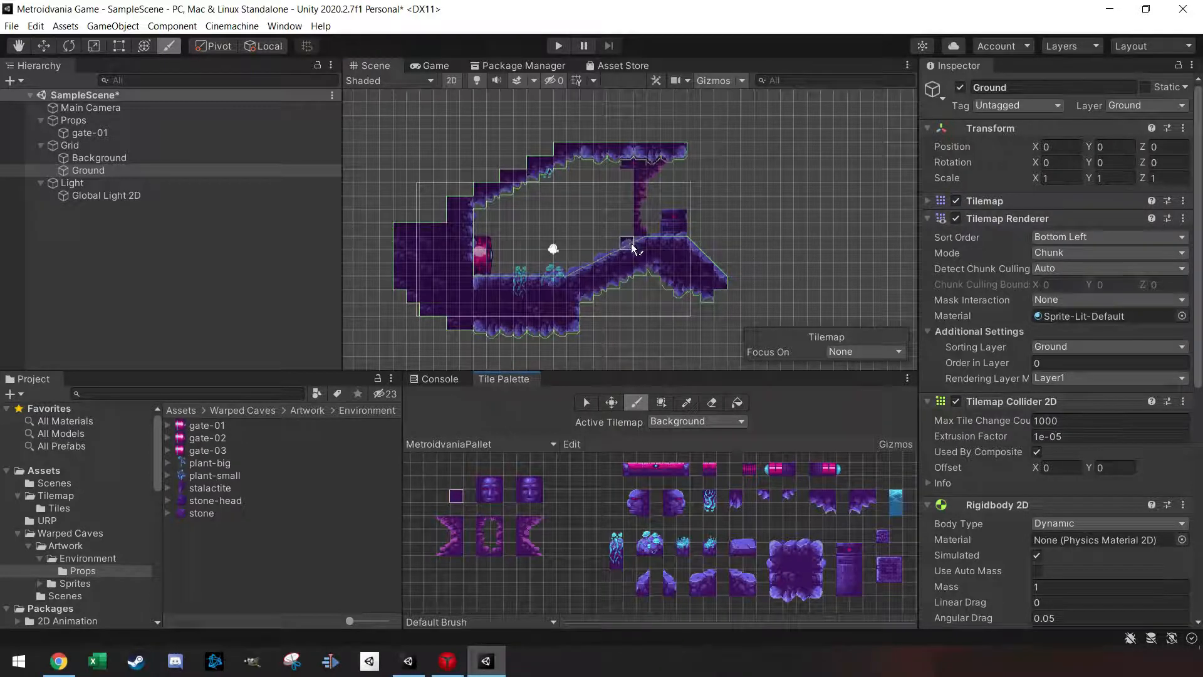
{"action": "mouse_move", "coordinate": [636, 246]}
{"action": "left_mouse_down"}
{"action": "mouse_move", "coordinate": [586, 273]}
{"action": "mouse_move", "coordinate": [481, 276]}
{"action": "mouse_move", "coordinate": [487, 205]}
{"action": "mouse_move", "coordinate": [603, 167]}
{"action": "mouse_move", "coordinate": [551, 188]}
{"action": "mouse_move", "coordinate": [483, 245]}
{"action": "mouse_move", "coordinate": [474, 290]}
{"action": "mouse_move", "coordinate": [515, 259]}
{"action": "mouse_move", "coordinate": [586, 246]}
{"action": "mouse_move", "coordinate": [543, 237]}
{"action": "mouse_move", "coordinate": [623, 239]}
{"action": "mouse_move", "coordinate": [629, 179]}
{"action": "left_mouse_up"}
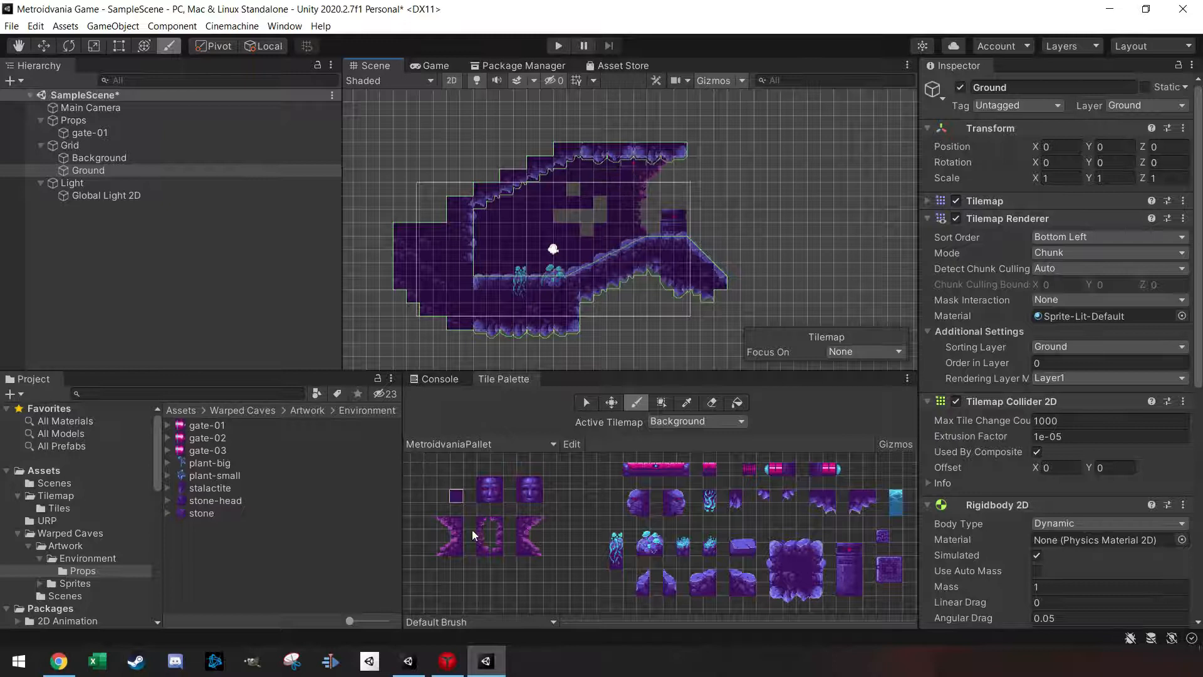
{"action": "left_click", "coordinate": [488, 536]}
{"action": "left_click", "coordinate": [583, 224]}
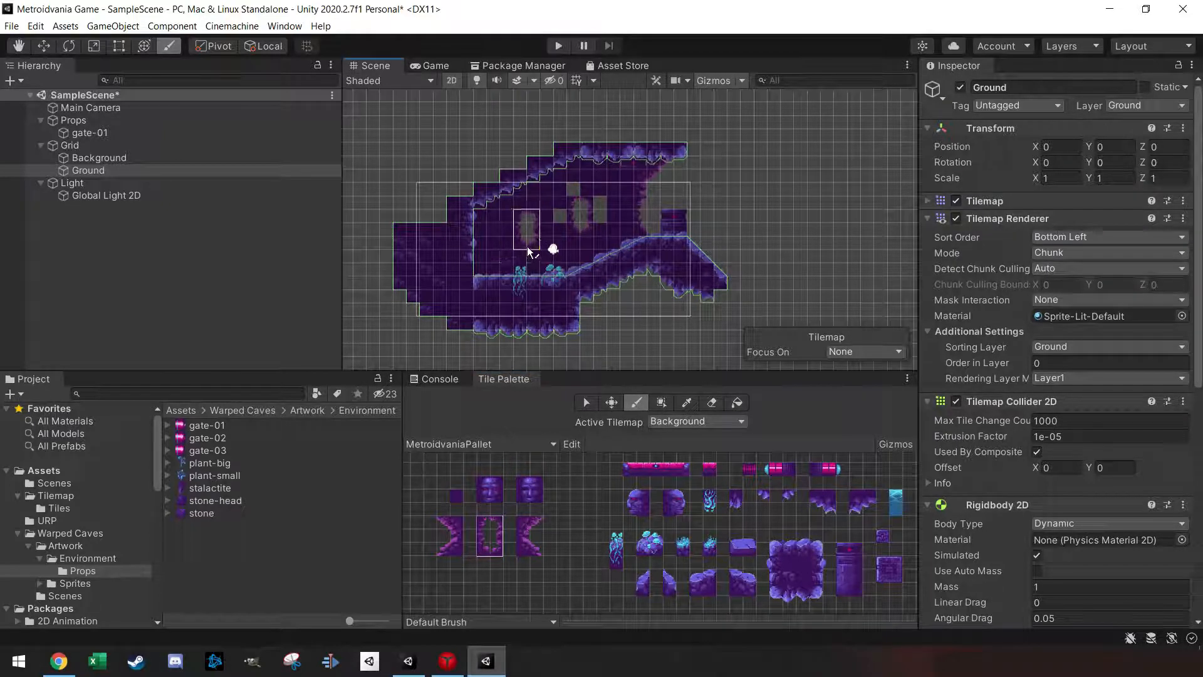
{"action": "left_click", "coordinate": [456, 495]}
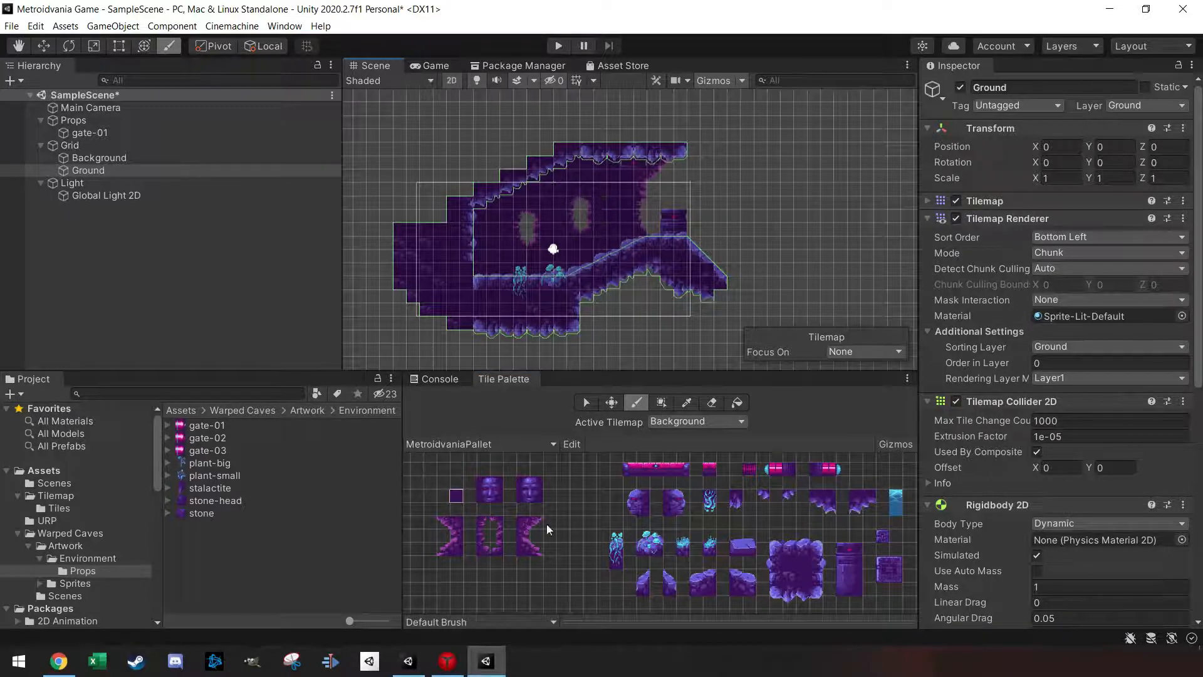
- Paint the 2x2 stone face over the opening nearer the gate and cover that opening's remainder with solid background tiles
{"action": "left_click_drag", "start_coordinate": [479, 480], "coordinate": [502, 496]}
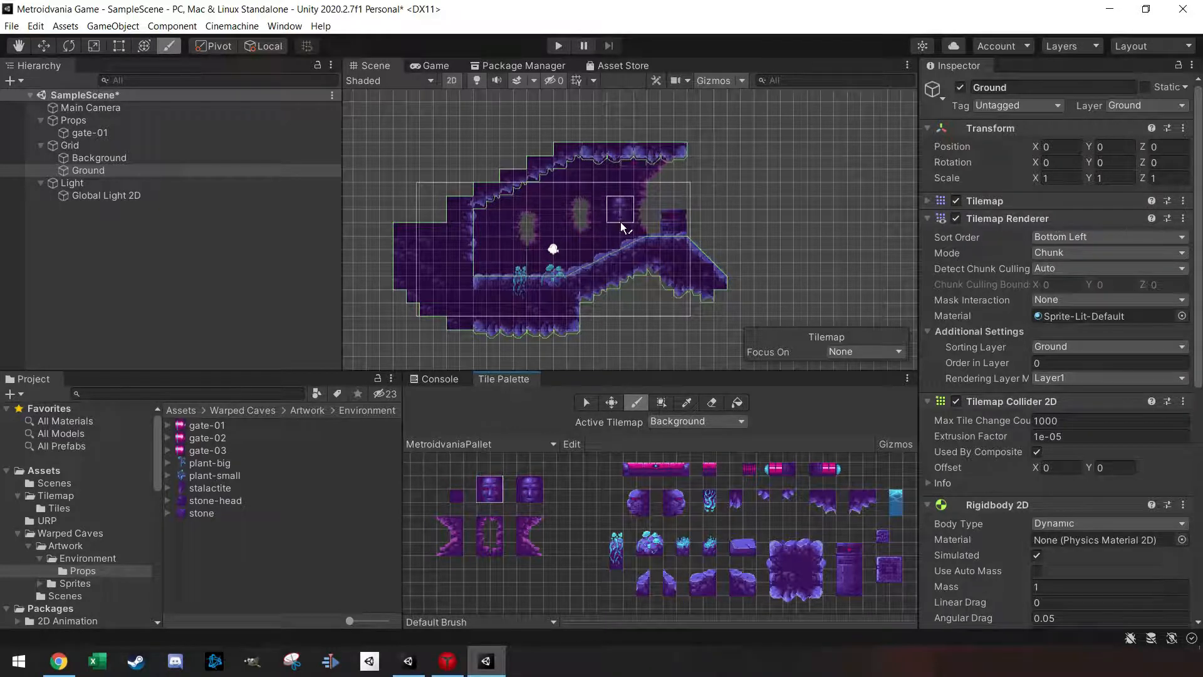
{"action": "left_click", "coordinate": [535, 241]}
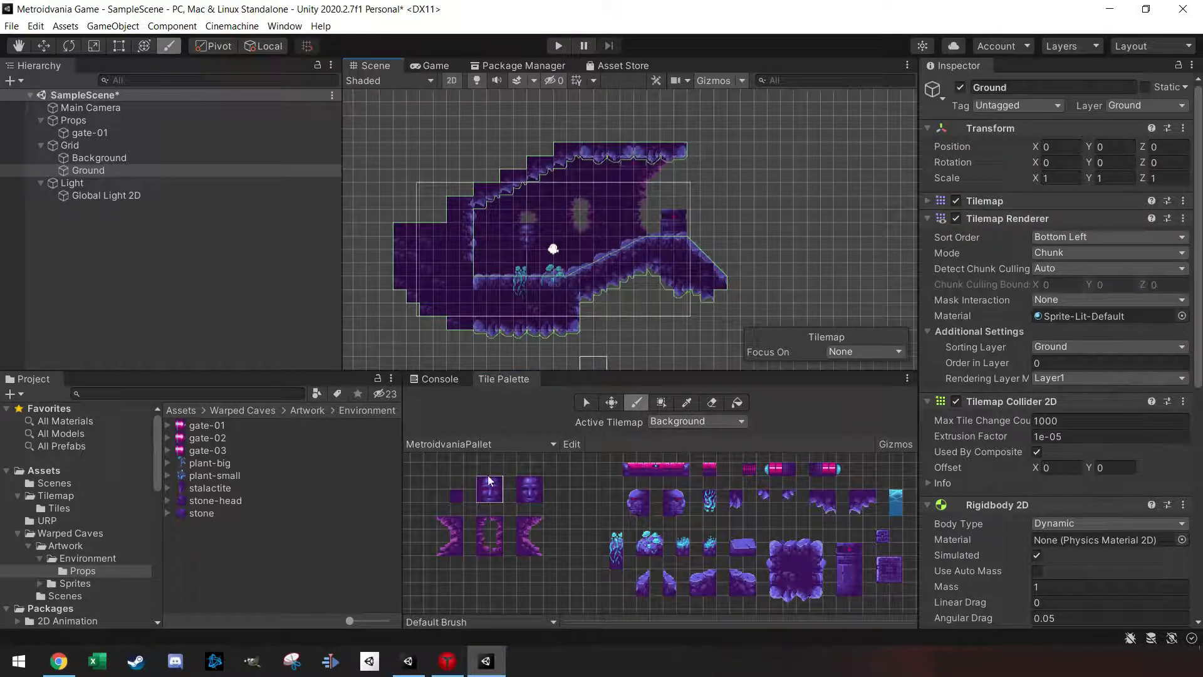
{"action": "left_click", "coordinate": [453, 497]}
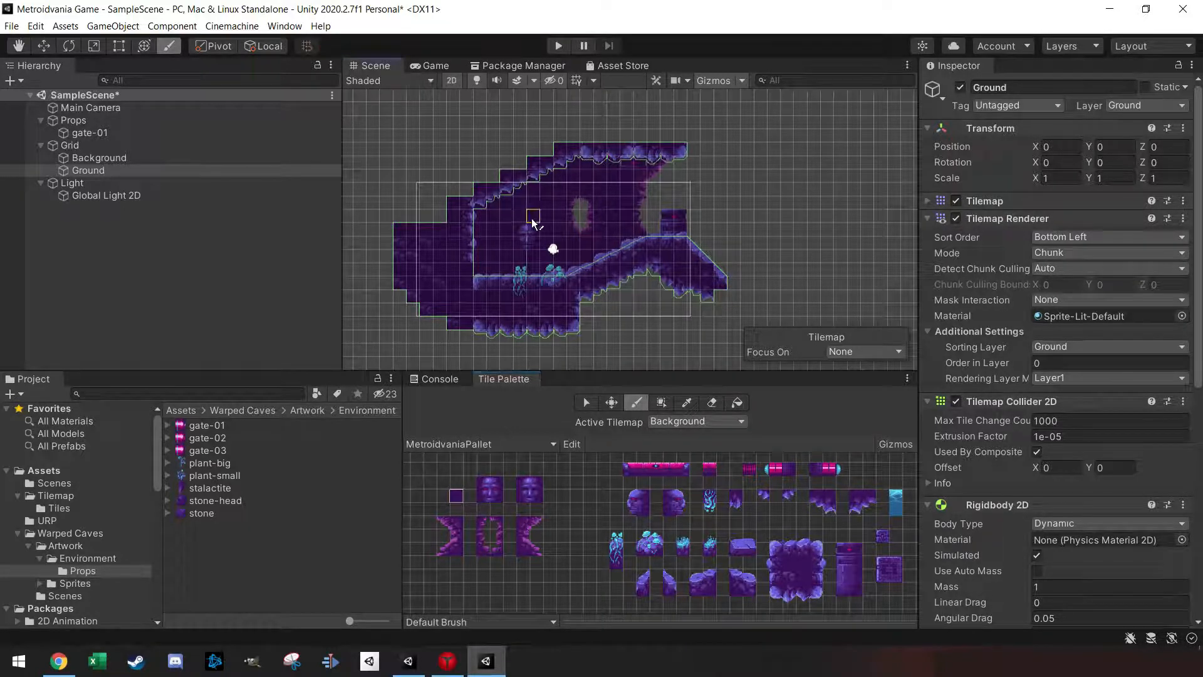
- Put the gate-01 prop on the Background sorting layer and set its order in layer to 1
{"action": "left_click", "coordinate": [91, 133]}
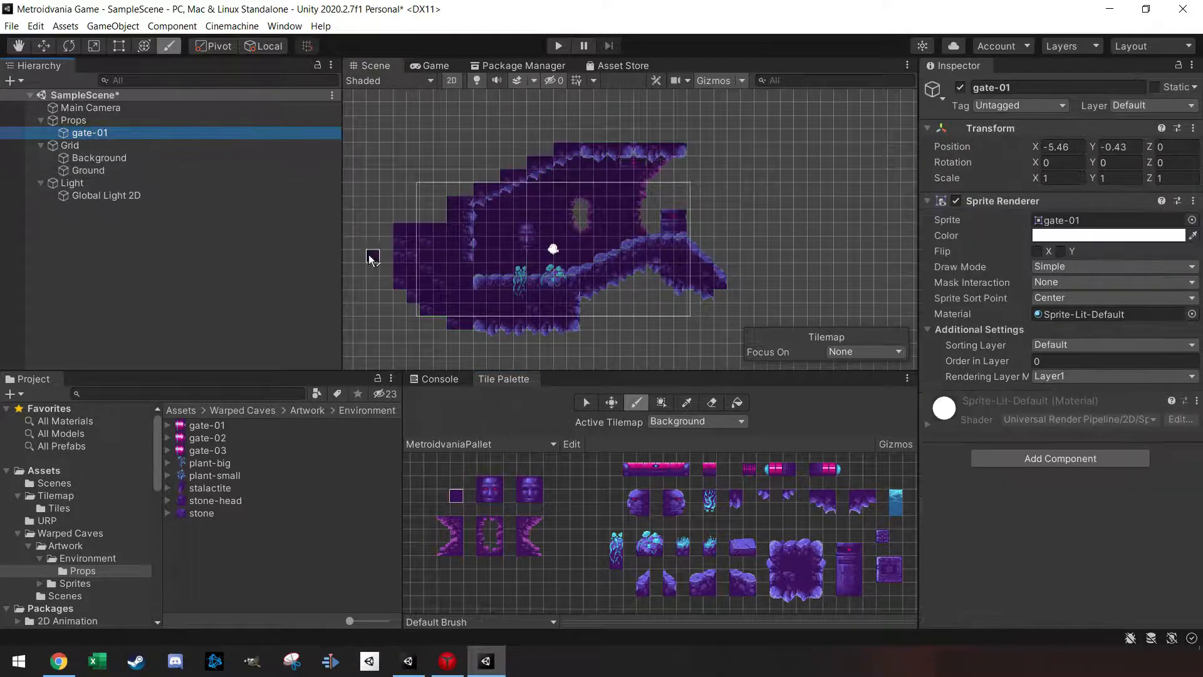
{"action": "left_click", "coordinate": [1067, 345]}
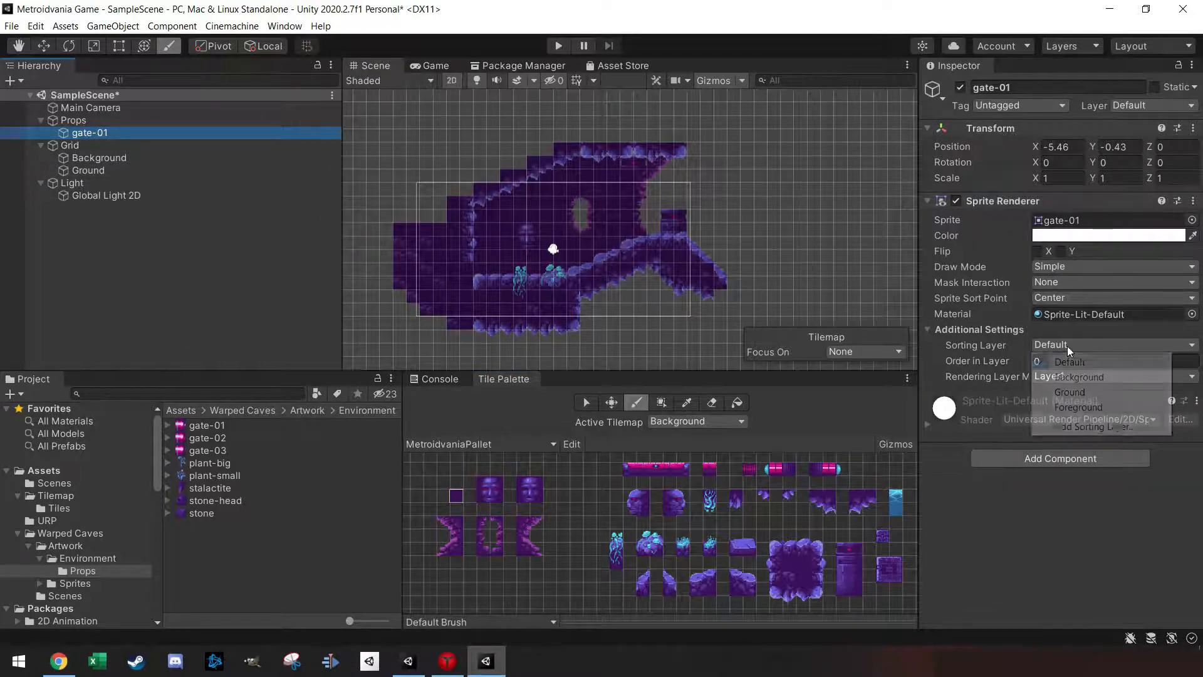
{"action": "left_click", "coordinate": [1078, 377]}
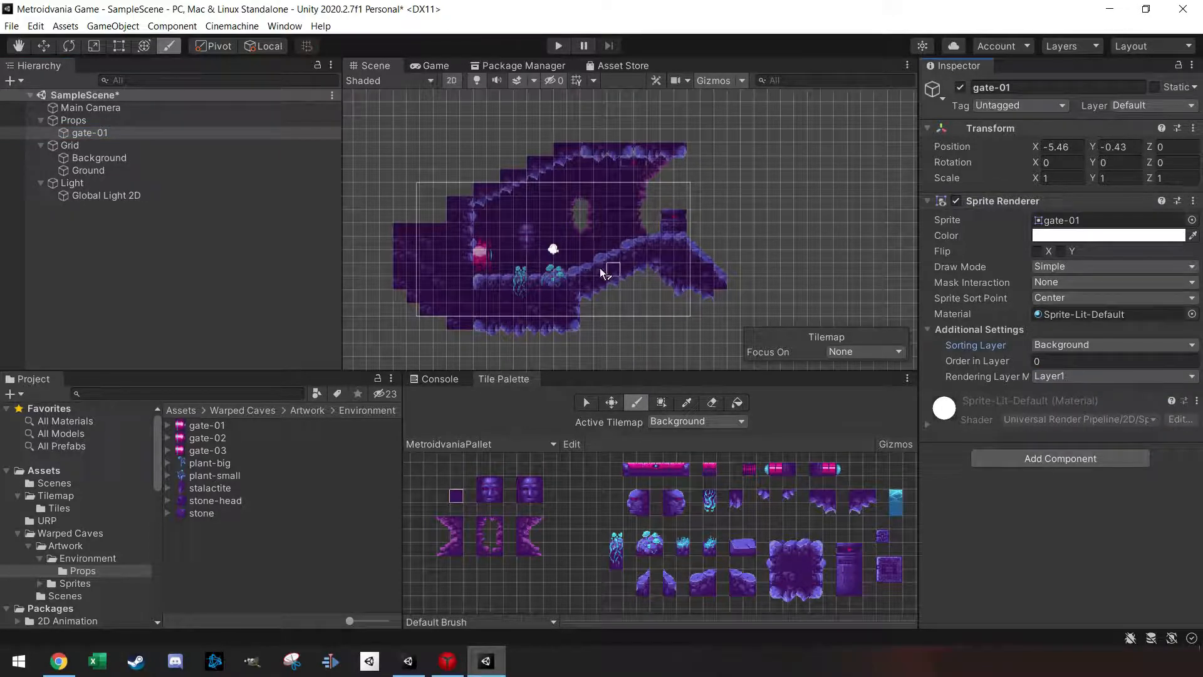
{"action": "left_click", "coordinate": [1045, 361]}
{"action": "type", "text": "1"}
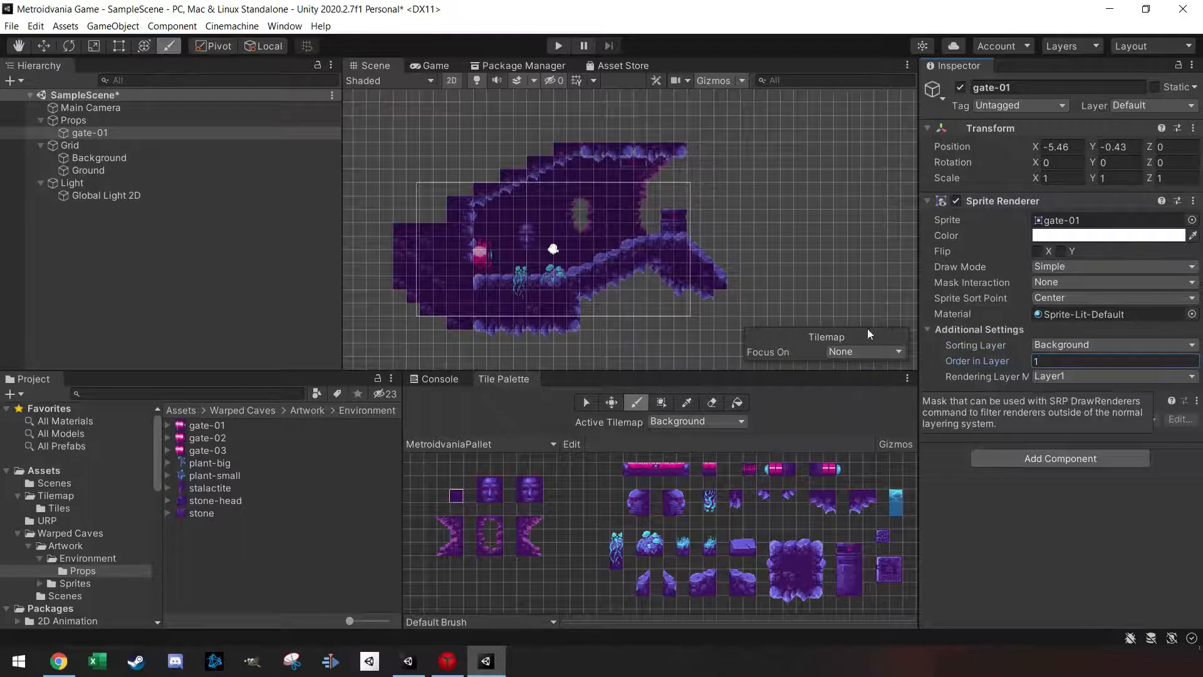
{"action": "scroll", "coordinate": [652, 266], "scroll_direction": "down", "scroll_amount": 1}
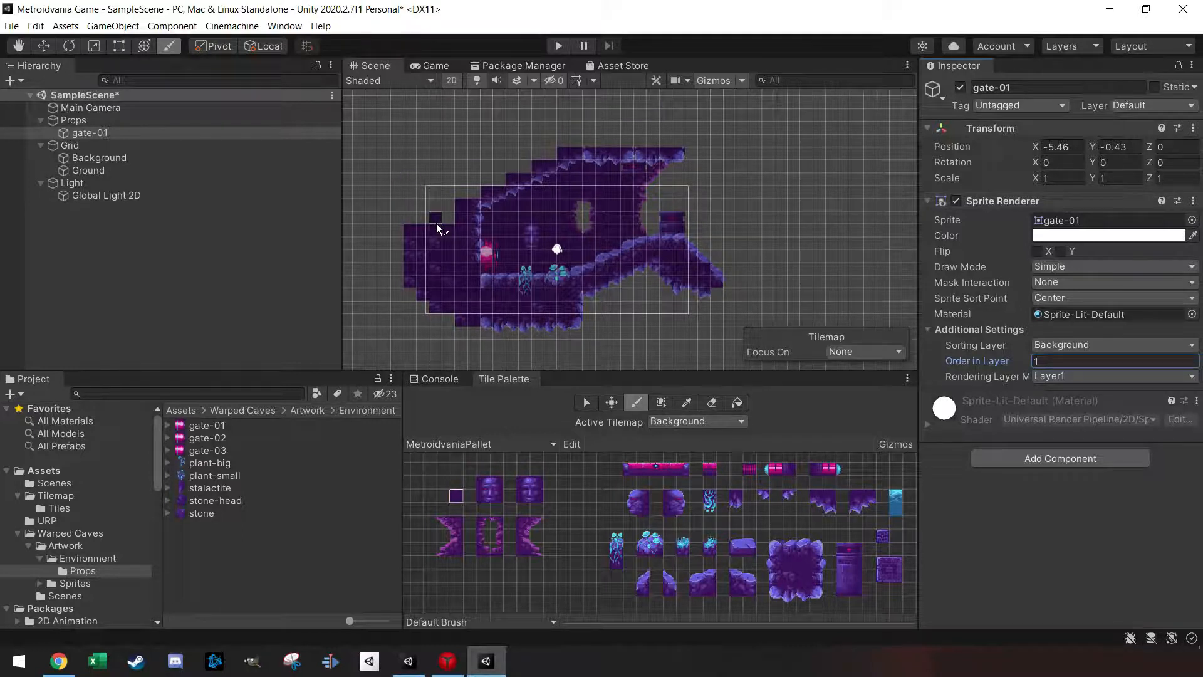
{"action": "scroll", "coordinate": [439, 248], "scroll_direction": "down", "scroll_amount": 2}
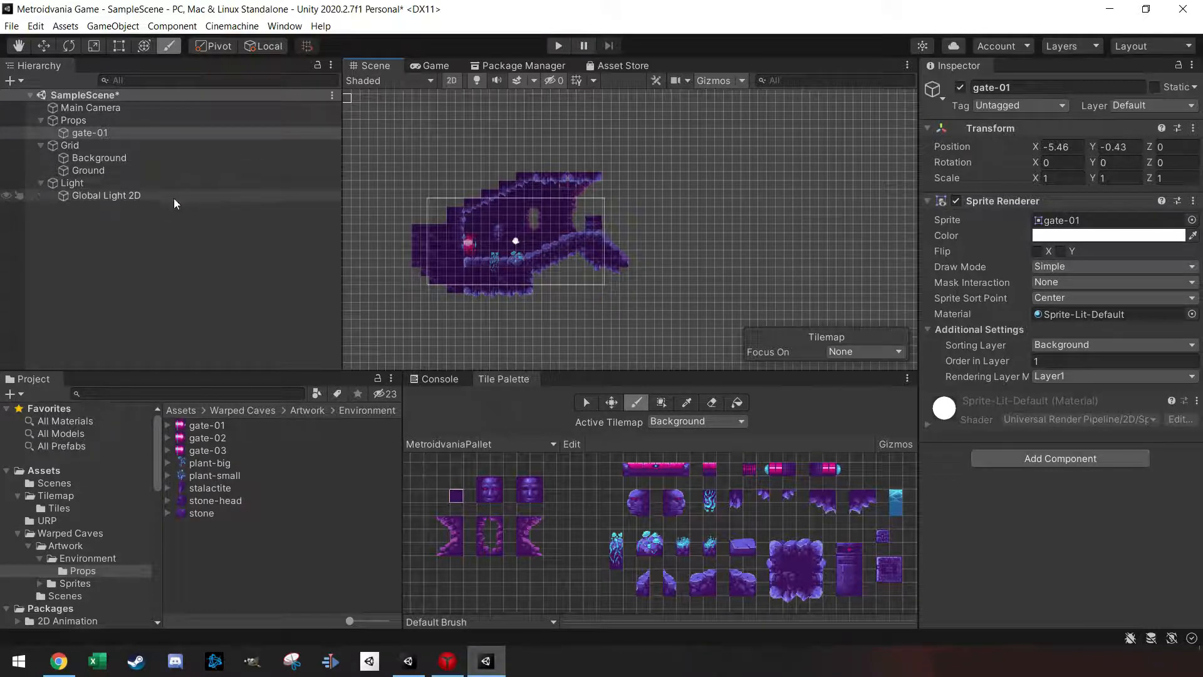
- Add a Point Light 2D under the Light object and place it over the stone face at about X -1.93, Y 1, with an outer radius of about 4.98
{"action": "left_click", "coordinate": [84, 182]}
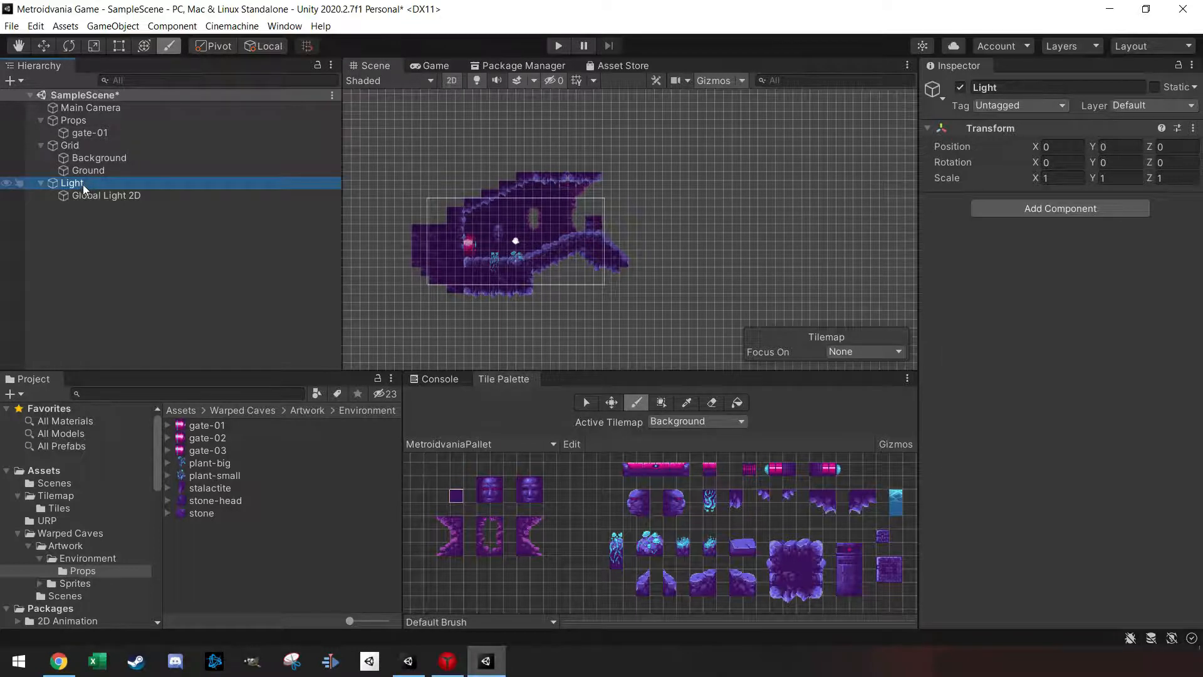
{"action": "right_click", "coordinate": [84, 186]}
{"action": "mouse_move", "coordinate": [192, 422]}
{"action": "mouse_move", "coordinate": [269, 422]}
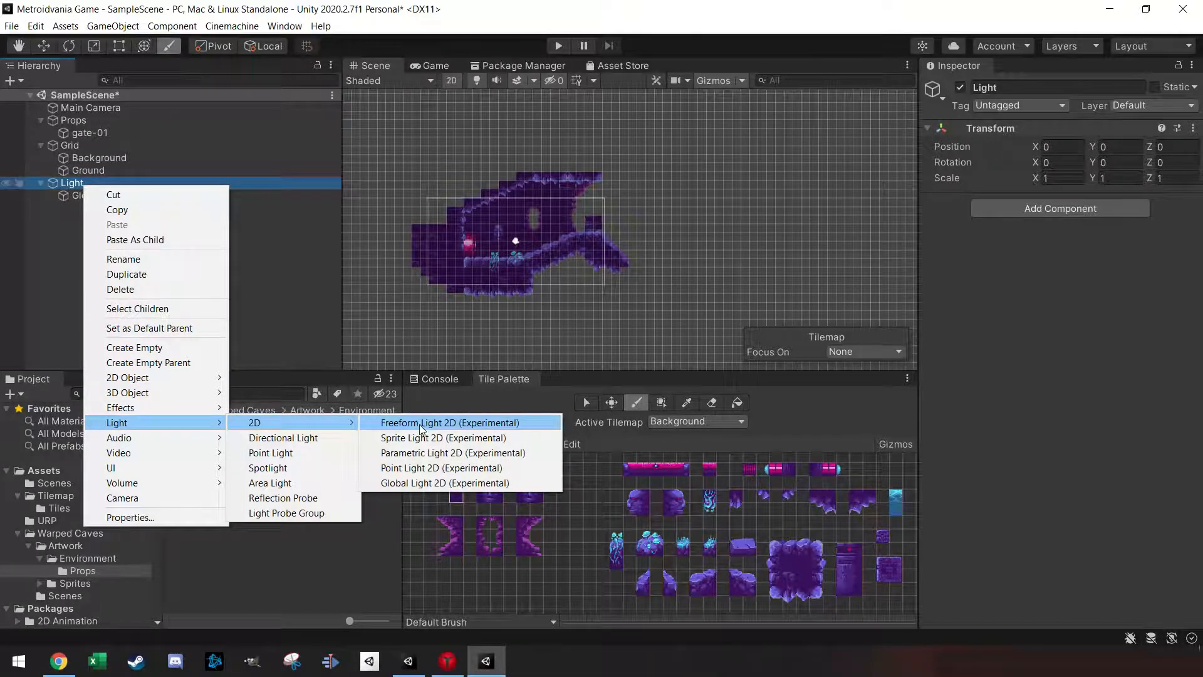
{"action": "left_click", "coordinate": [437, 468]}
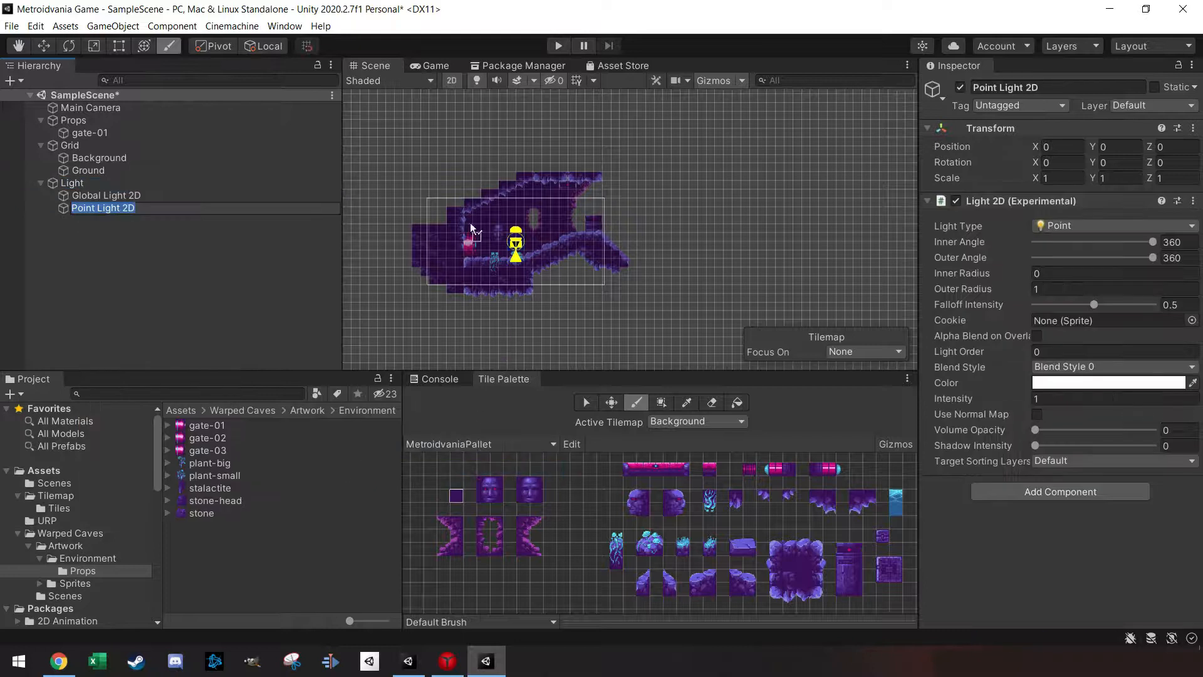
{"action": "scroll", "coordinate": [470, 223], "scroll_direction": "up", "scroll_amount": 5}
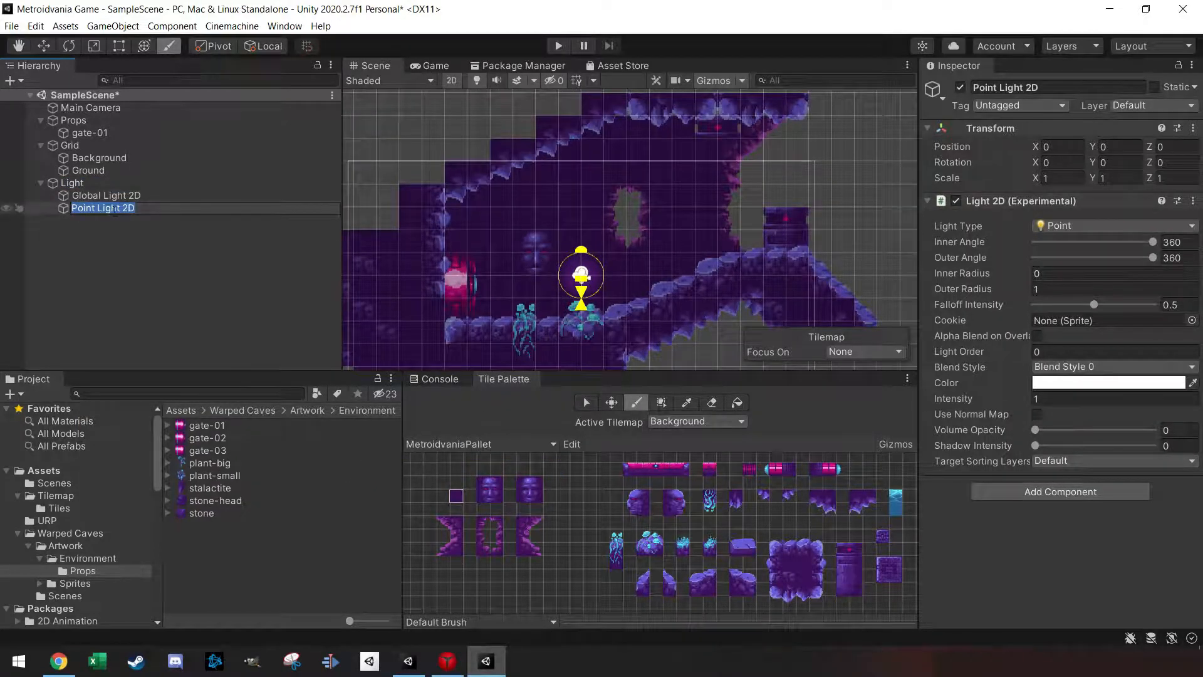
{"action": "left_click", "coordinate": [65, 211]}
{"action": "left_click", "coordinate": [49, 46]}
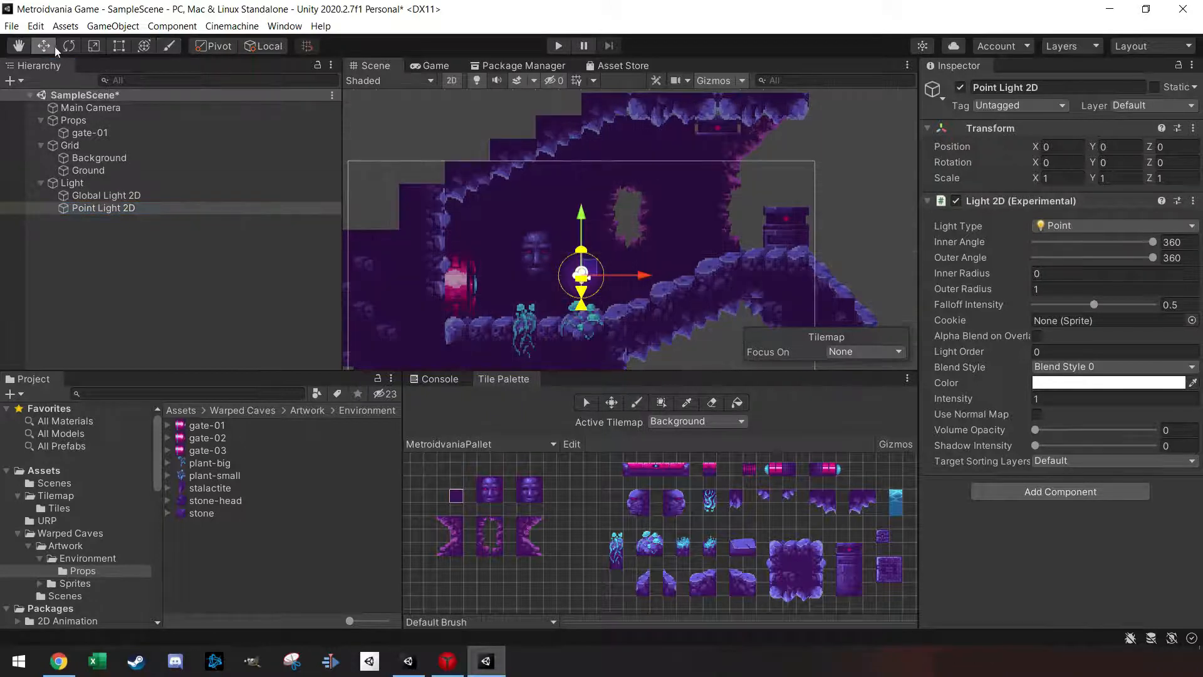
{"action": "mouse_move", "coordinate": [588, 274]}
{"action": "left_mouse_down"}
{"action": "mouse_move", "coordinate": [540, 252]}
{"action": "mouse_move", "coordinate": [536, 94]}
{"action": "mouse_move", "coordinate": [538, 188]}
{"action": "mouse_move", "coordinate": [544, 125]}
{"action": "mouse_move", "coordinate": [528, 110]}
{"action": "mouse_move", "coordinate": [510, 156]}
{"action": "mouse_move", "coordinate": [535, 153]}
{"action": "mouse_move", "coordinate": [536, 136]}
{"action": "left_mouse_up"}
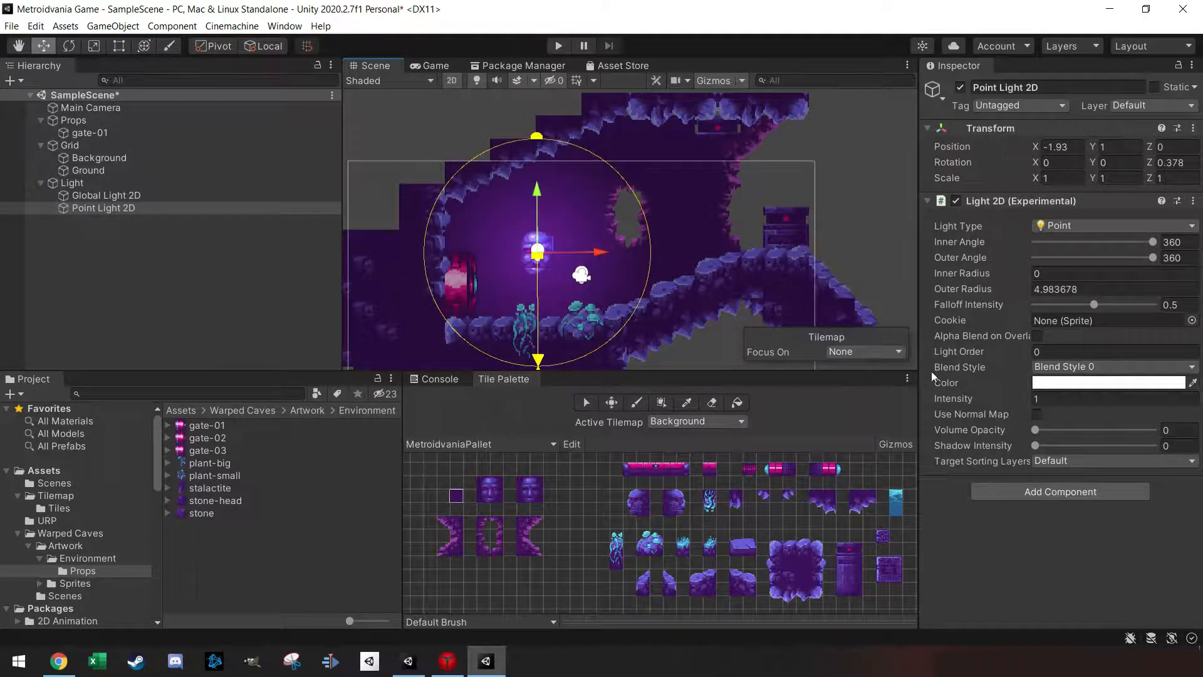
- Try to tint the point light by changing the hue of its color
{"action": "left_click", "coordinate": [1122, 383]}
{"action": "mouse_move", "coordinate": [1134, 358]}
{"action": "left_mouse_down"}
{"action": "mouse_move", "coordinate": [1147, 347]}
{"action": "mouse_move", "coordinate": [1054, 355]}
{"action": "mouse_move", "coordinate": [1068, 391]}
{"action": "mouse_move", "coordinate": [1045, 343]}
{"action": "left_mouse_up"}
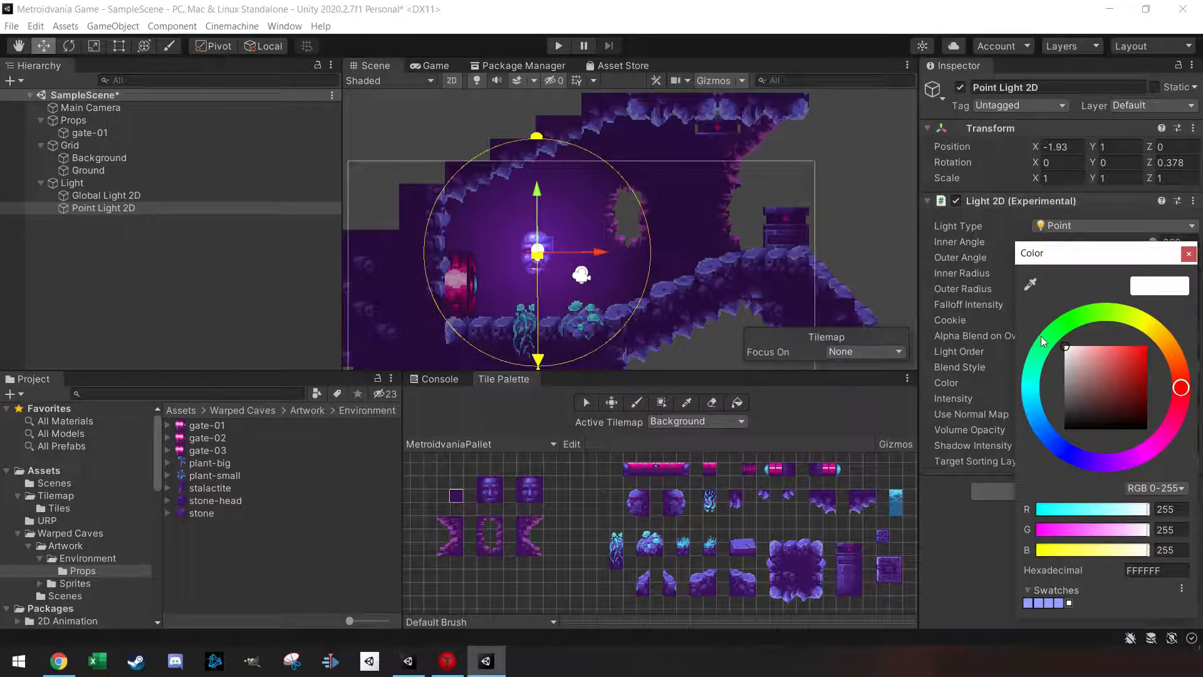
{"action": "mouse_move", "coordinate": [1042, 337]}
{"action": "left_mouse_down"}
{"action": "mouse_move", "coordinate": [1060, 376]}
{"action": "mouse_move", "coordinate": [1046, 343]}
{"action": "left_mouse_up"}
{"action": "left_click", "coordinate": [1189, 253]}
- Set the point light's target sorting layers to Background and Ground, excluding Default
{"action": "left_click", "coordinate": [1081, 462]}
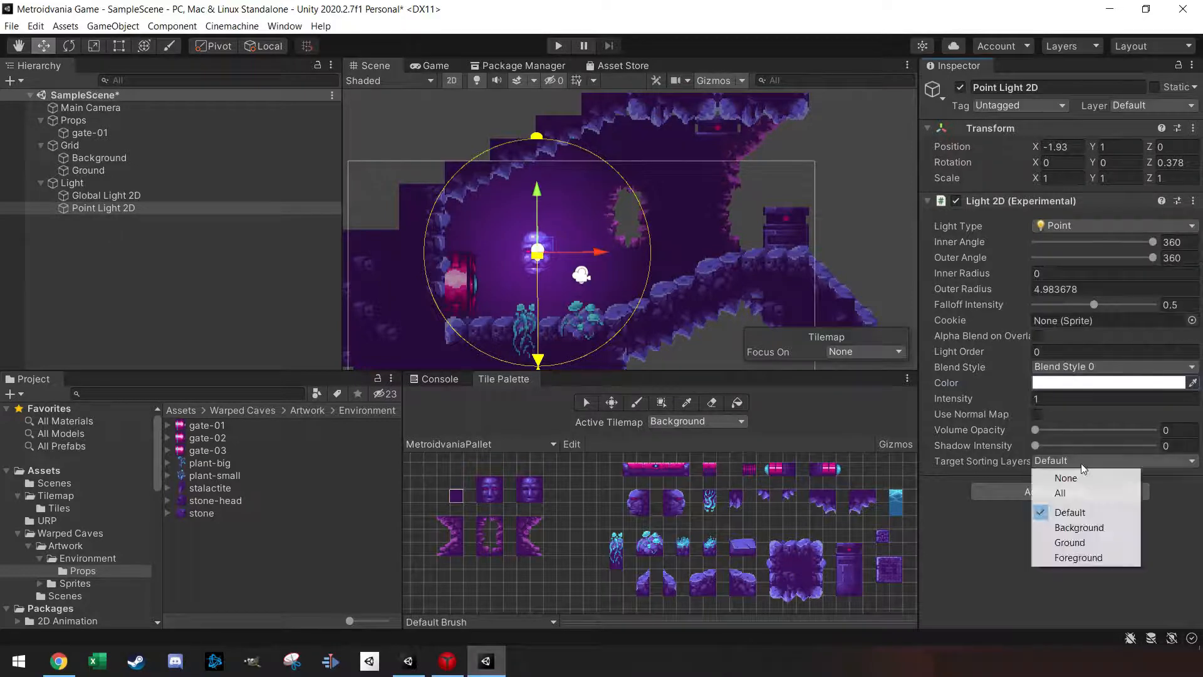
{"action": "left_click", "coordinate": [1067, 556]}
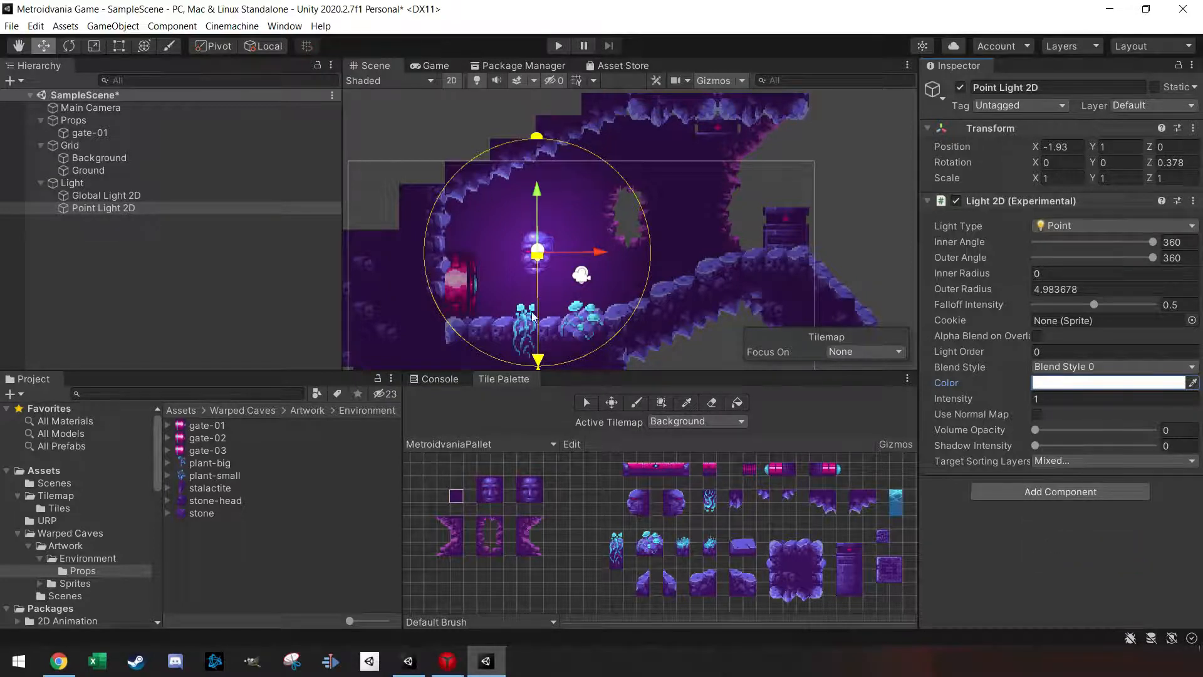
{"action": "left_click", "coordinate": [1062, 462]}
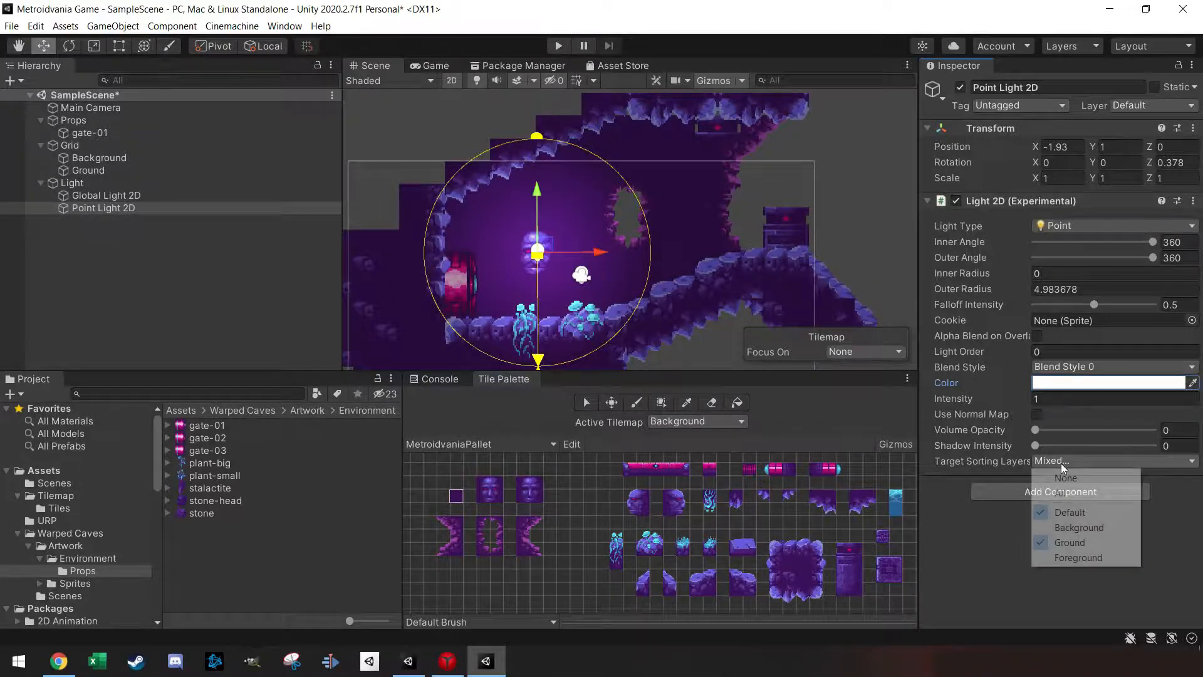
{"action": "left_click", "coordinate": [1070, 529]}
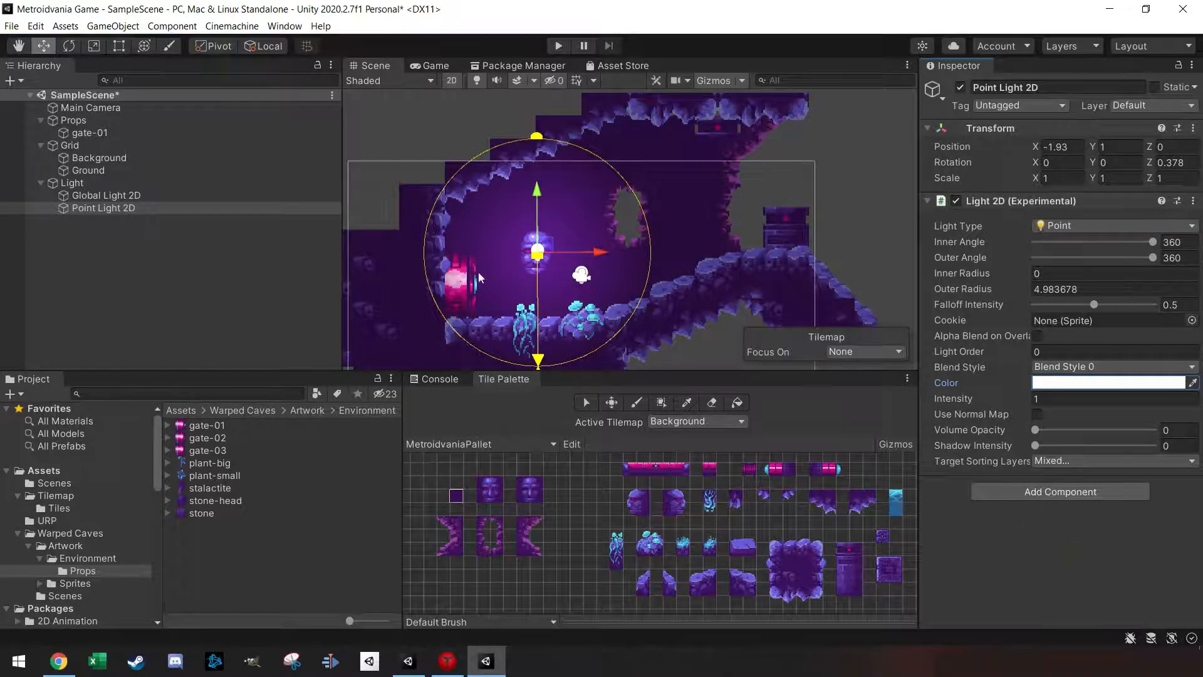
{"action": "left_click", "coordinate": [1037, 461]}
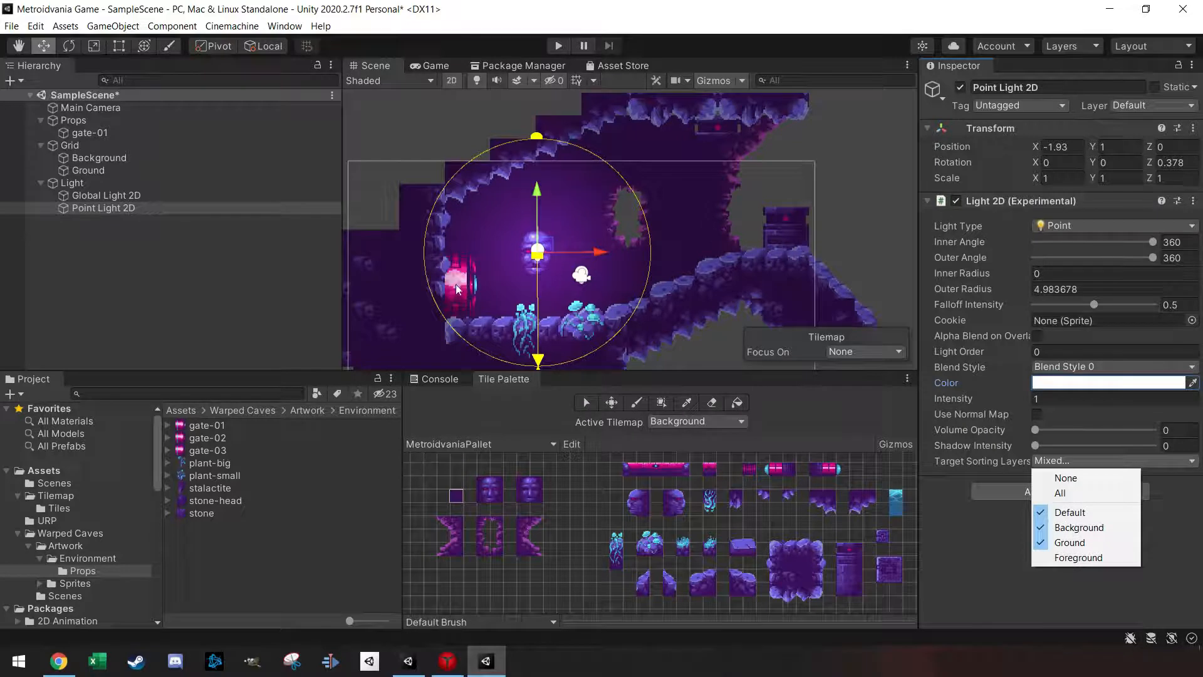
{"action": "left_click", "coordinate": [1043, 513]}
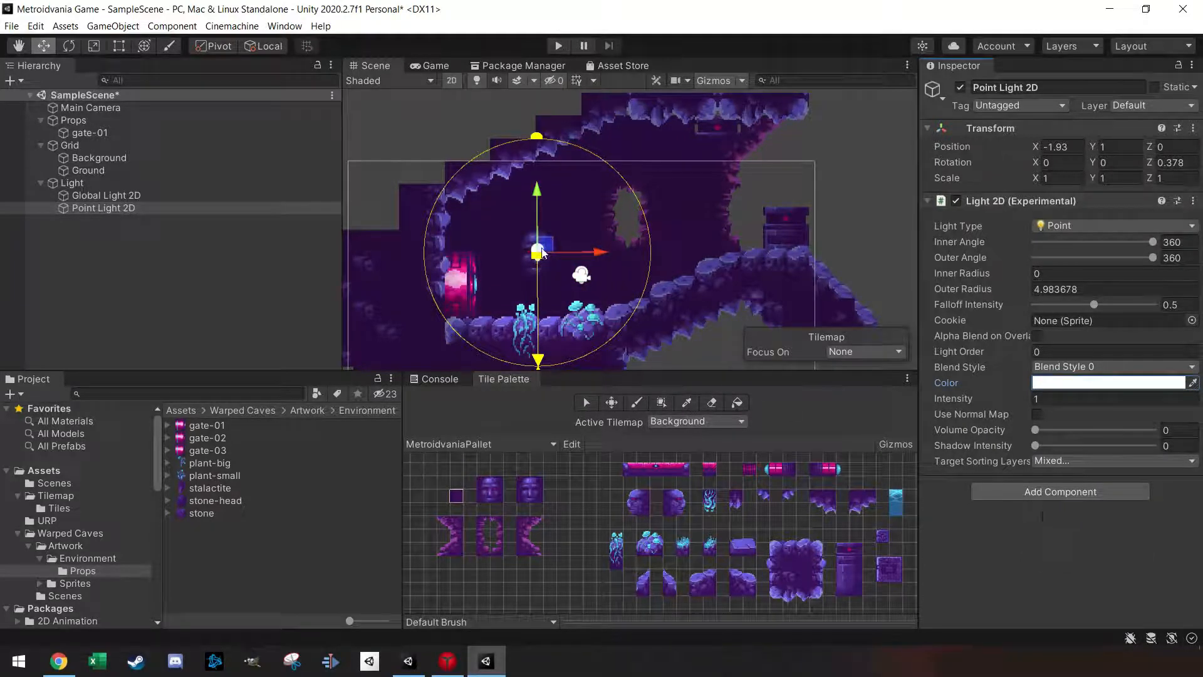
- Put the Background tilemap on the Background sorting layer
{"action": "left_click", "coordinate": [83, 159]}
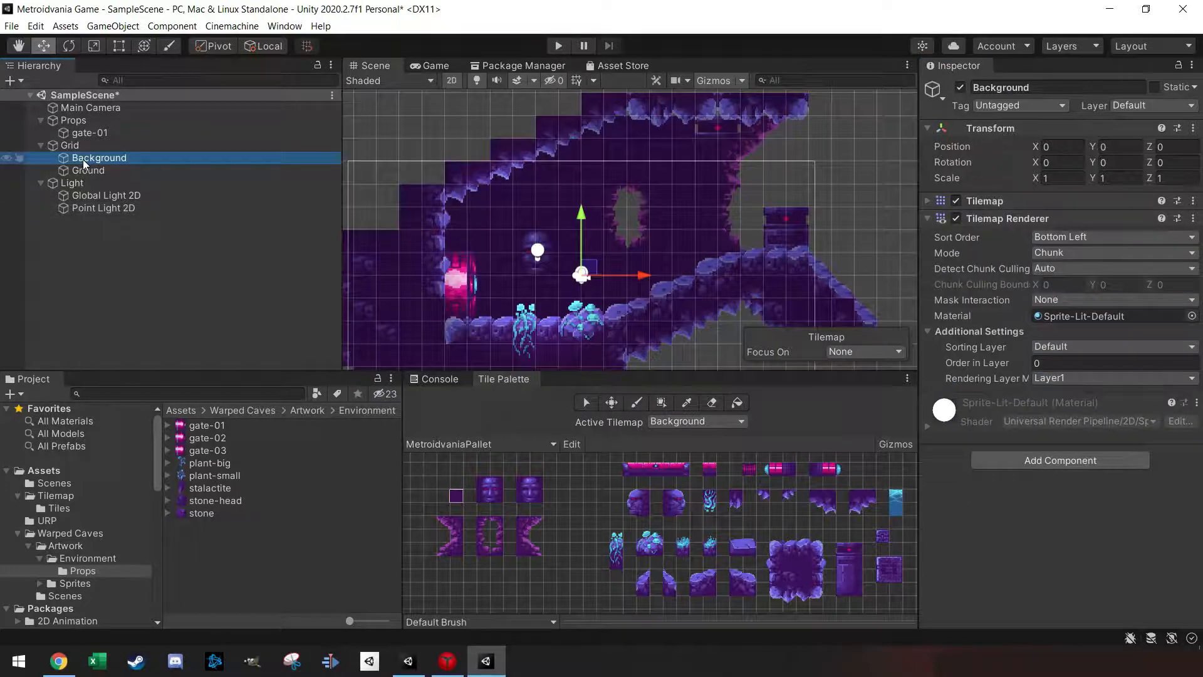
{"action": "left_click", "coordinate": [1080, 347]}
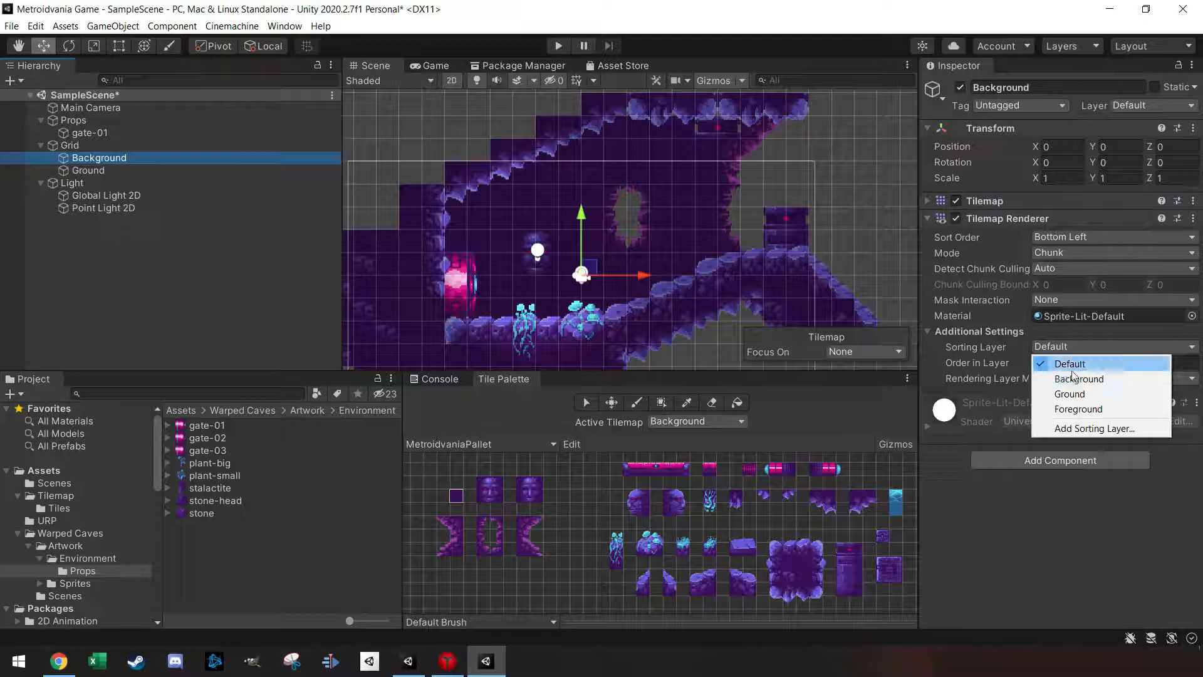
{"action": "left_click", "coordinate": [1077, 379]}
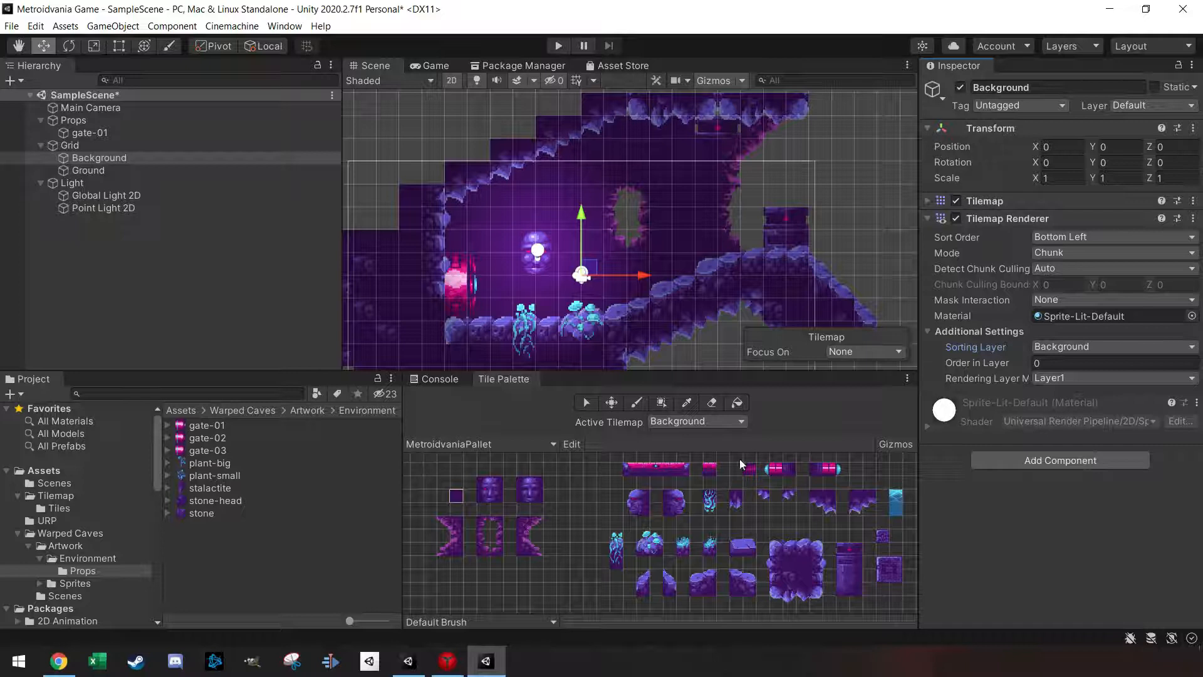
{"action": "left_click", "coordinate": [455, 496]}
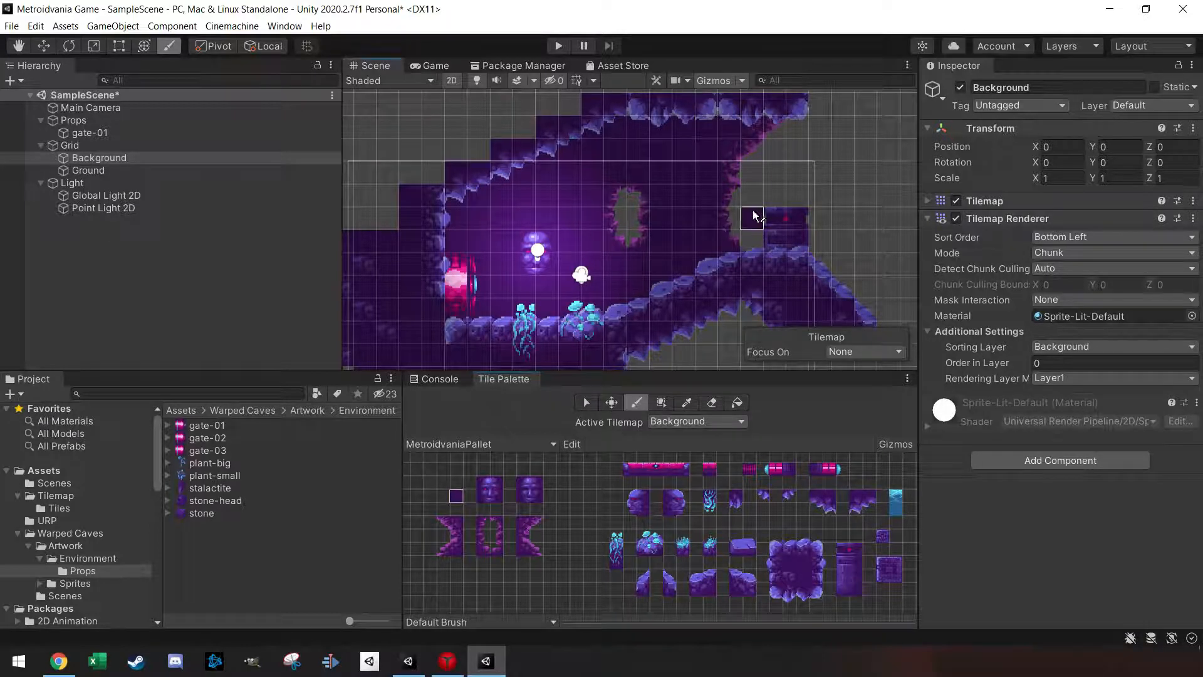
{"action": "left_click", "coordinate": [842, 549]}
{"action": "left_click", "coordinate": [716, 422]}
{"action": "left_click", "coordinate": [712, 450]}
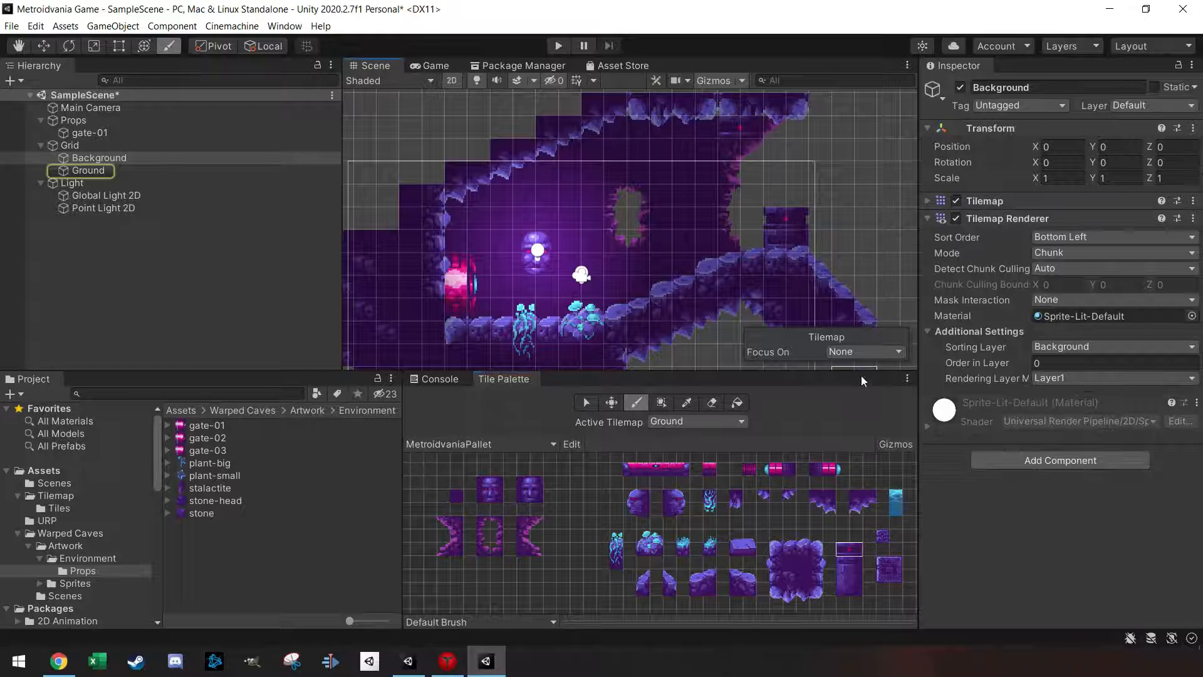
{"action": "left_click", "coordinate": [727, 421]}
{"action": "left_click", "coordinate": [716, 438]}
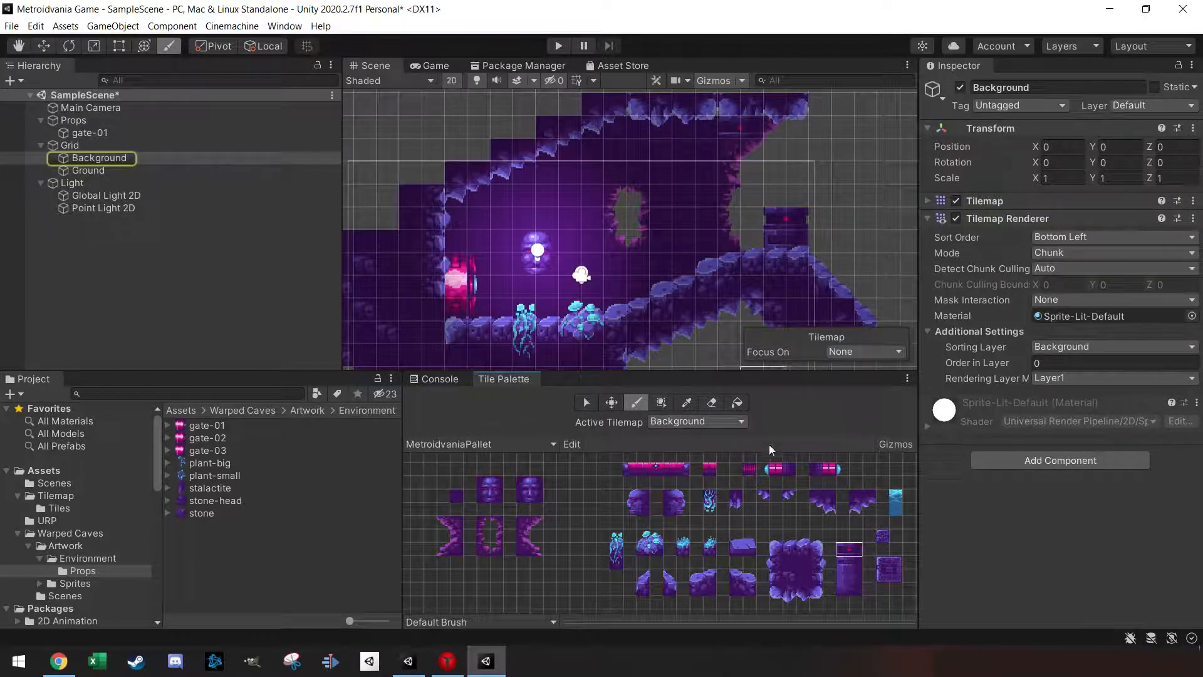
- Set the point light's shadow intensity to 0.82
{"action": "left_click", "coordinate": [100, 207]}
{"action": "left_click_drag", "start_coordinate": [741, 253], "coordinate": [784, 274]}
{"action": "scroll", "coordinate": [784, 274], "scroll_direction": "down", "scroll_amount": 4}
{"action": "middle_click_drag", "start_coordinate": [812, 271], "coordinate": [690, 292]}
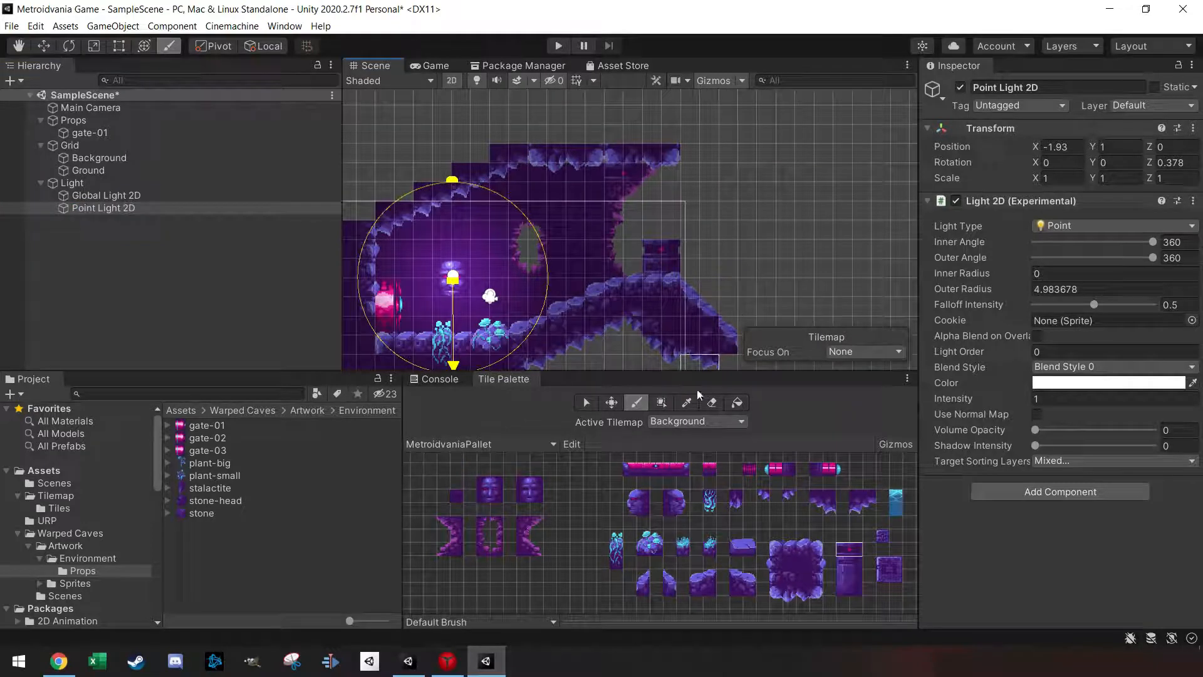
{"action": "left_click", "coordinate": [119, 208]}
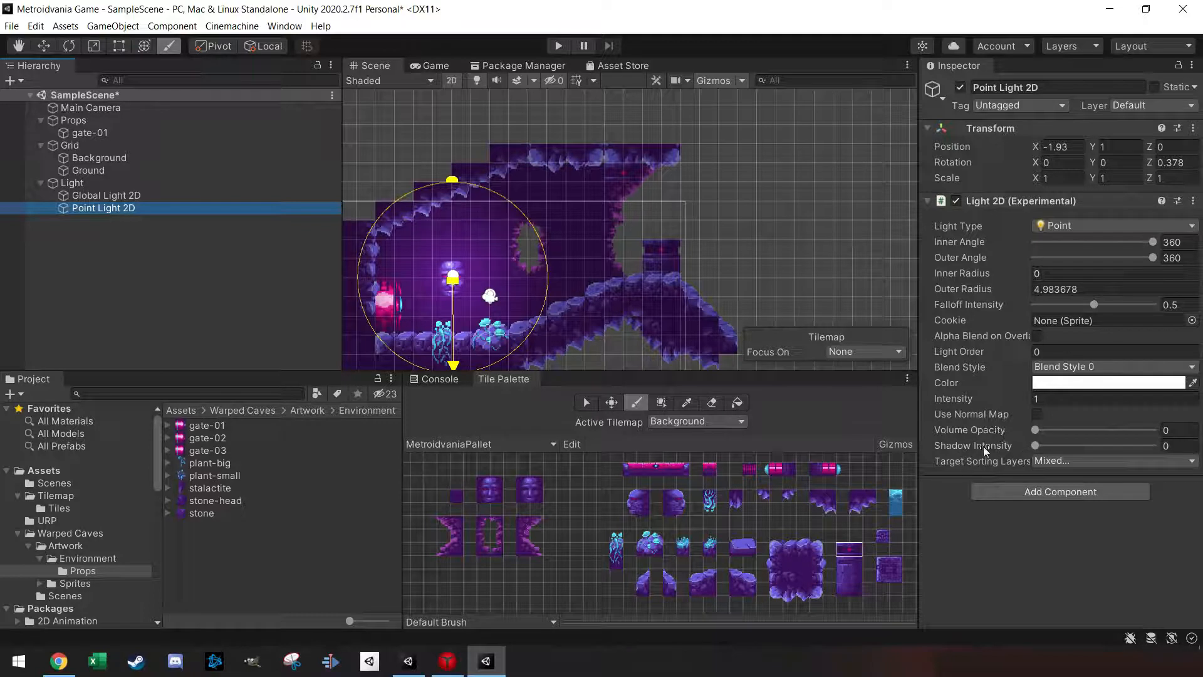
{"action": "left_click_drag", "start_coordinate": [1034, 447], "coordinate": [1132, 449]}
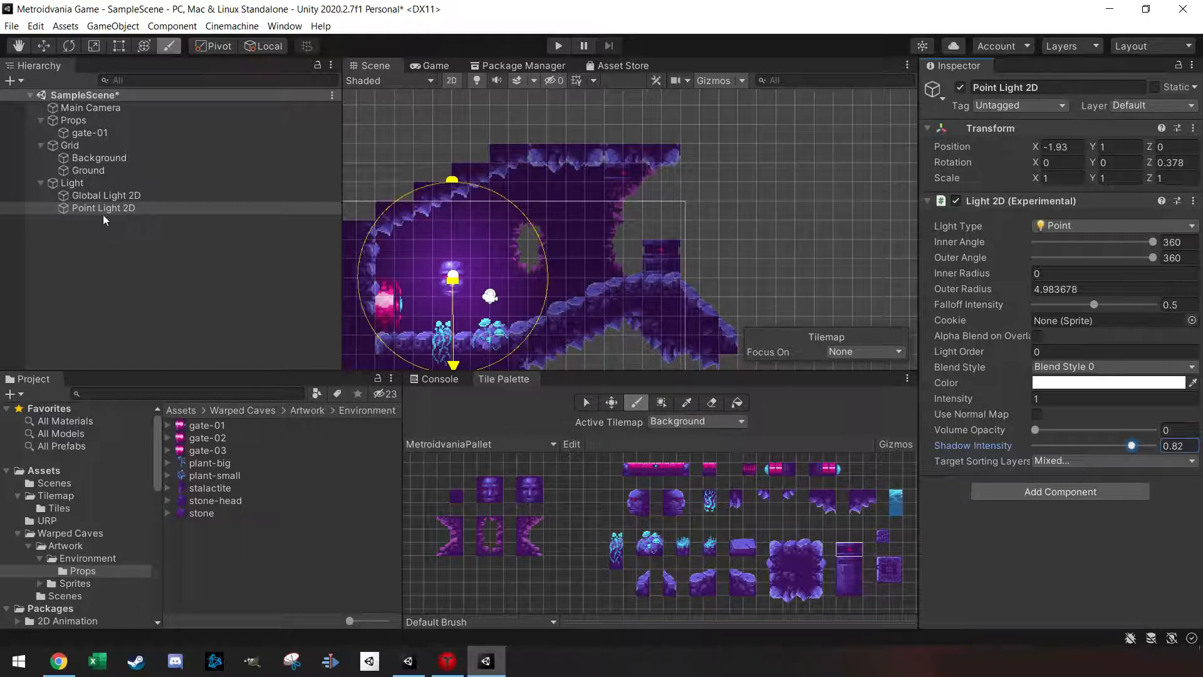
- Add a Freeform Light 2D under the Light object and move it beneath the ceiling by the ragged background edge, at about X 6.8, Y 6.41
{"action": "right_click", "coordinate": [69, 183]}
{"action": "mouse_move", "coordinate": [149, 380]}
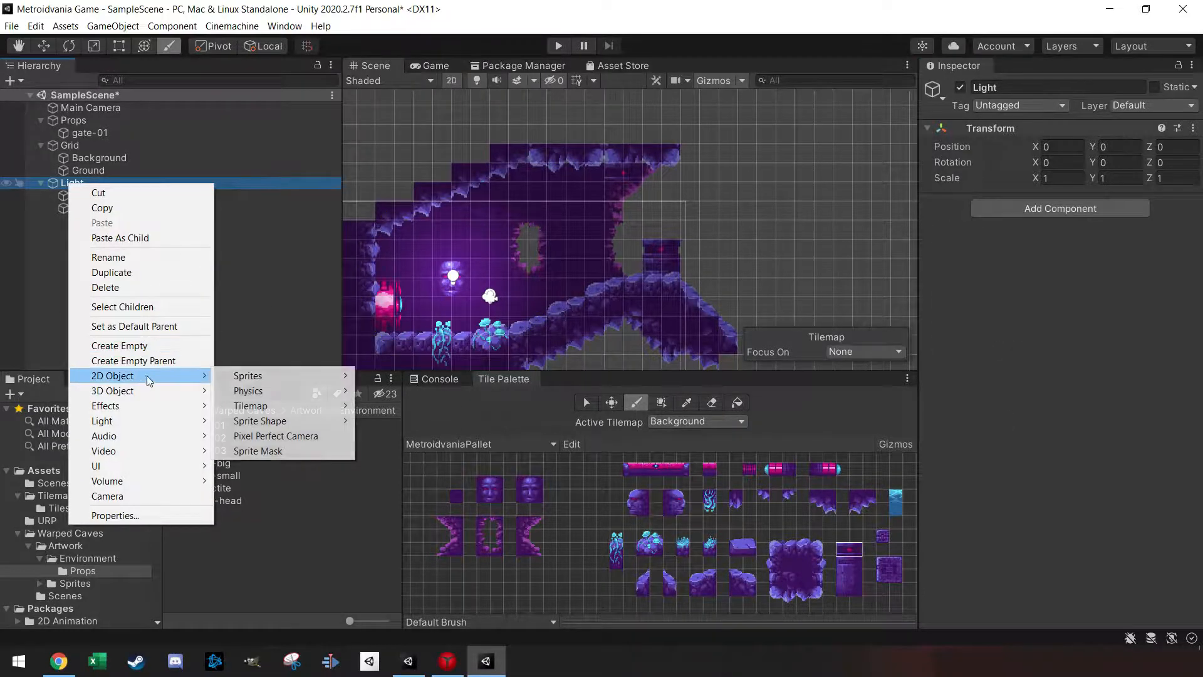
{"action": "mouse_move", "coordinate": [153, 420]}
{"action": "mouse_move", "coordinate": [282, 421]}
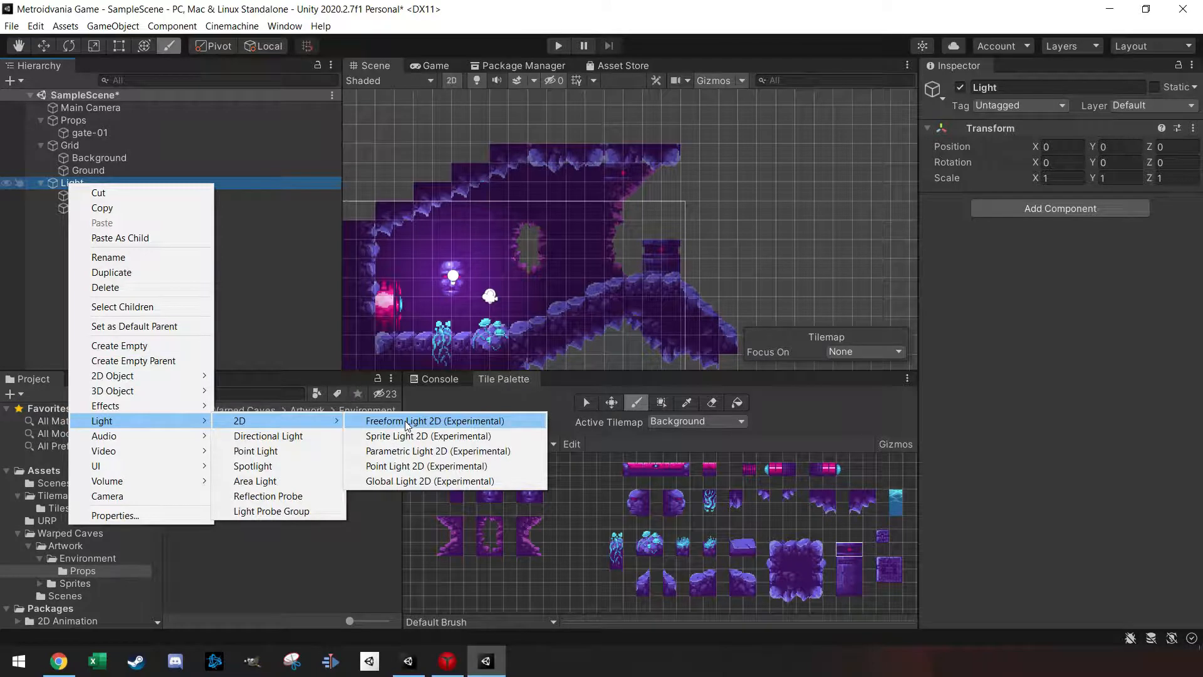
{"action": "left_click", "coordinate": [406, 422]}
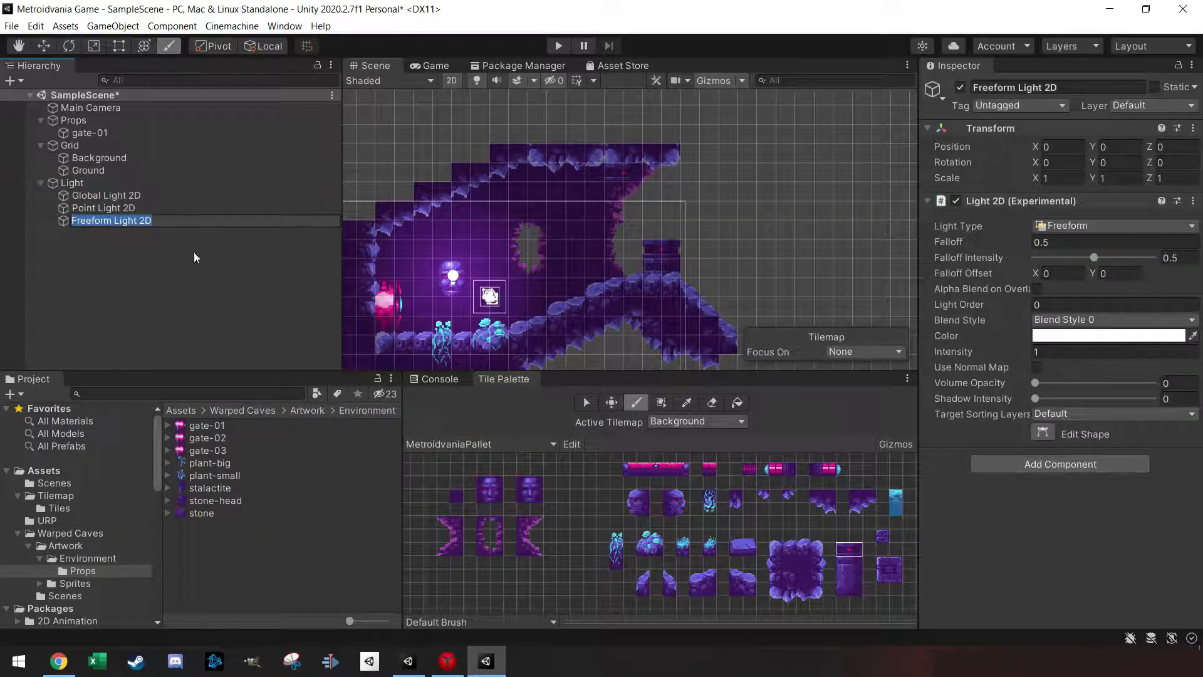
{"action": "key", "text": "Return"}
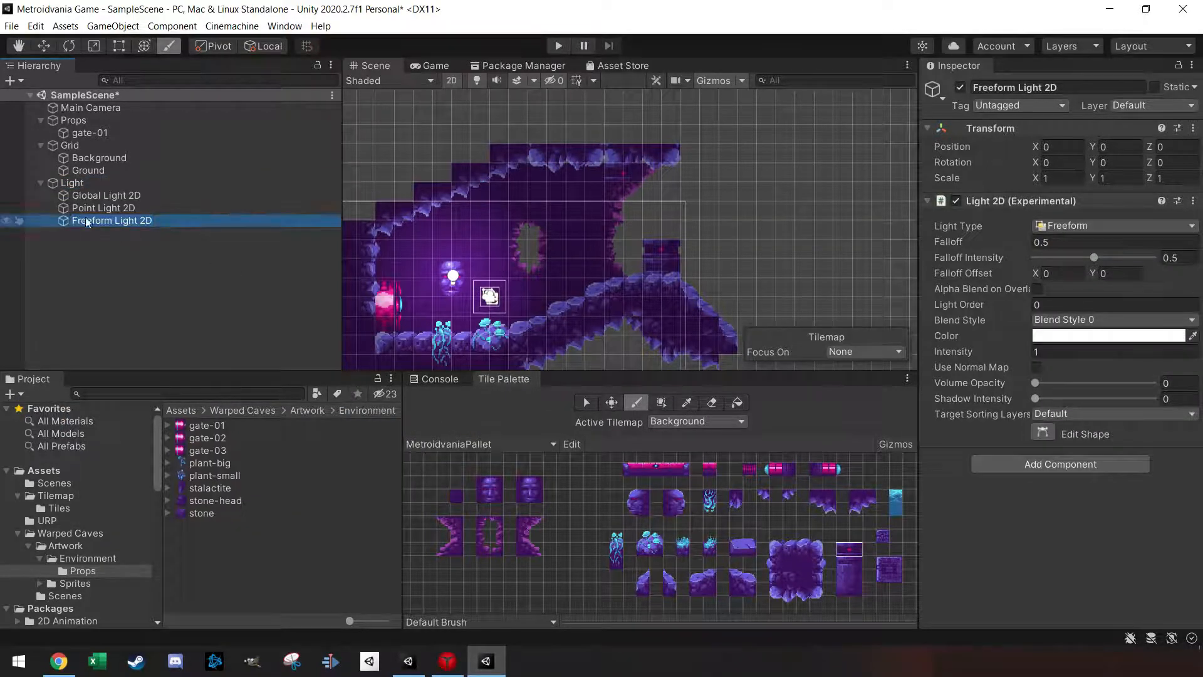
{"action": "left_click", "coordinate": [44, 45]}
{"action": "left_click_drag", "start_coordinate": [495, 297], "coordinate": [611, 177]}
{"action": "scroll", "coordinate": [611, 163], "scroll_direction": "up", "scroll_amount": 1}
{"action": "scroll", "coordinate": [612, 163], "scroll_direction": "up", "scroll_amount": 3}
- Color the freeform light red (FF0000) and add Background and Ground to its target sorting layers
{"action": "left_click", "coordinate": [1042, 337]}
{"action": "left_click", "coordinate": [1138, 384]}
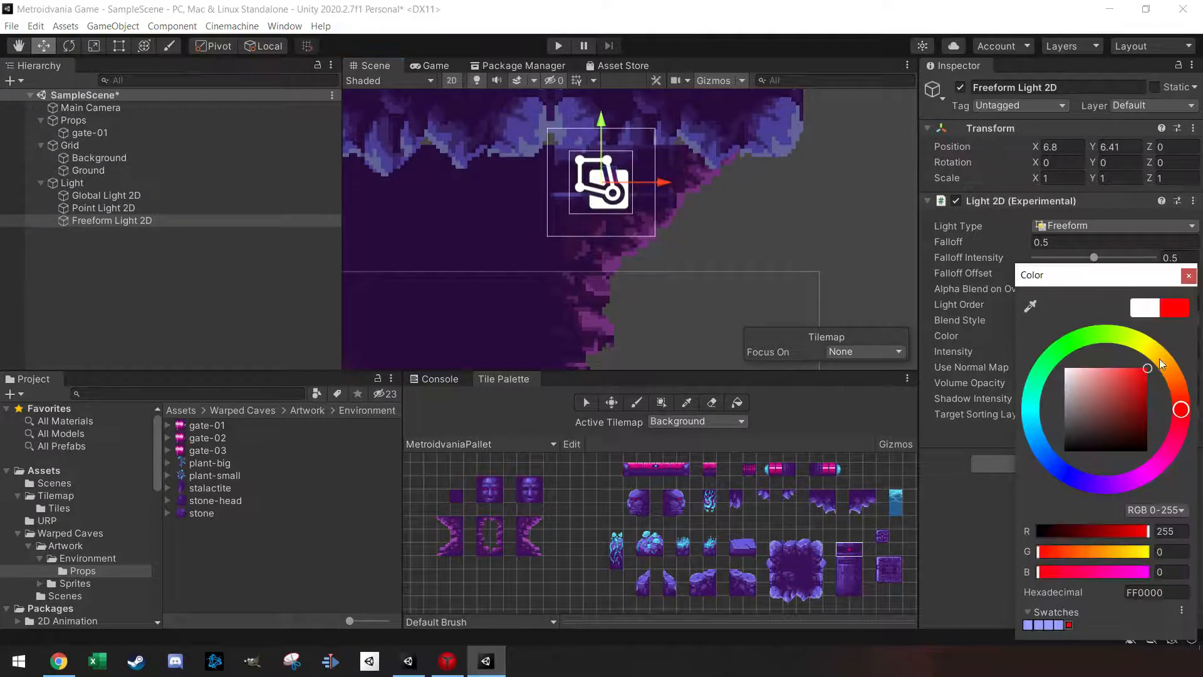
{"action": "left_click", "coordinate": [1189, 276]}
{"action": "left_click", "coordinate": [1096, 415]}
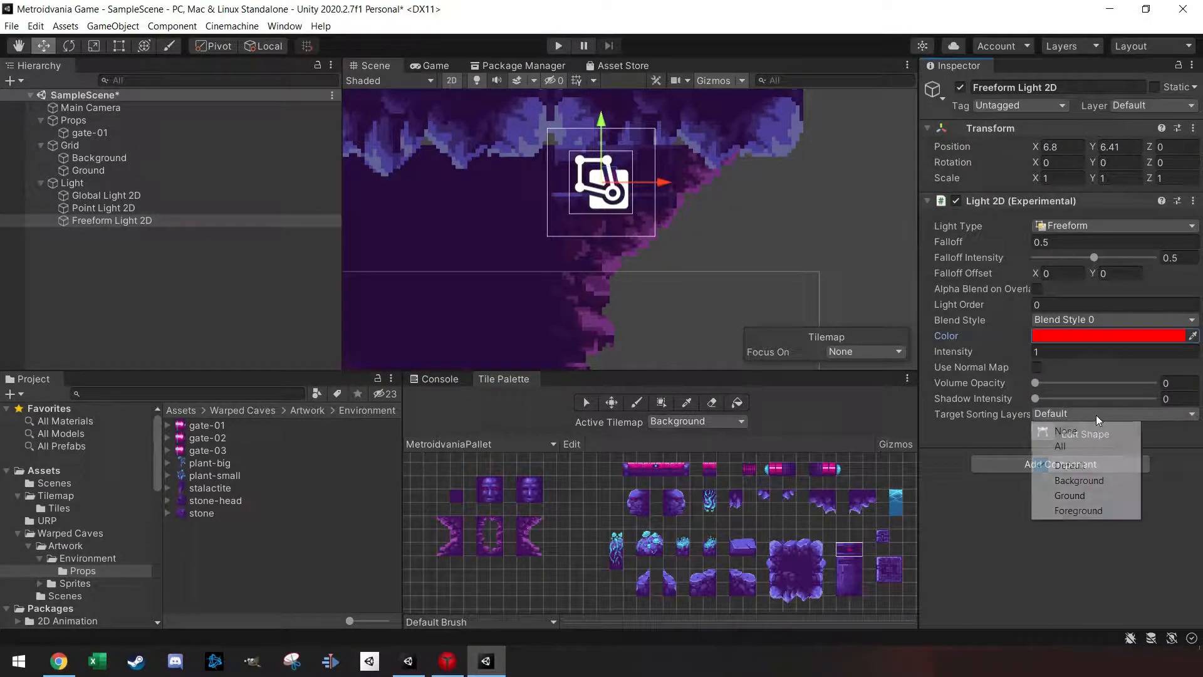
{"action": "left_click", "coordinate": [1082, 484]}
{"action": "left_click", "coordinate": [1097, 413]}
{"action": "left_click", "coordinate": [1081, 494]}
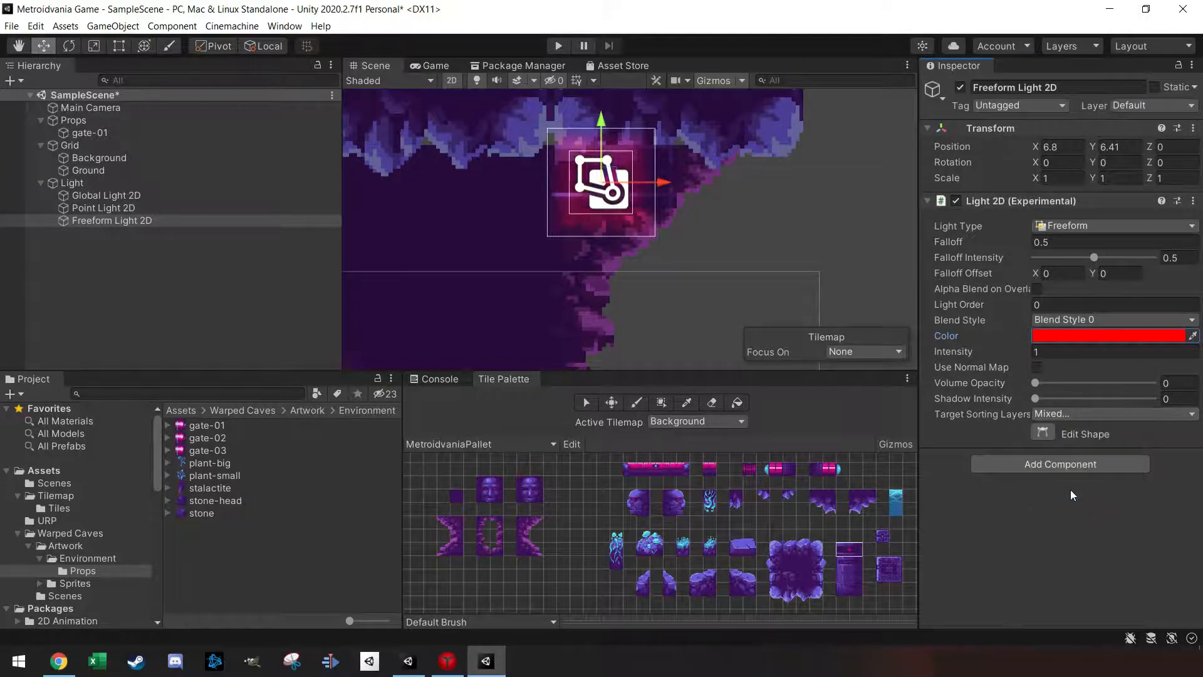
- Make the freeform light target all sorting layers and shrink the 3D gizmo icons in the scene
{"action": "left_click", "coordinate": [1098, 414]}
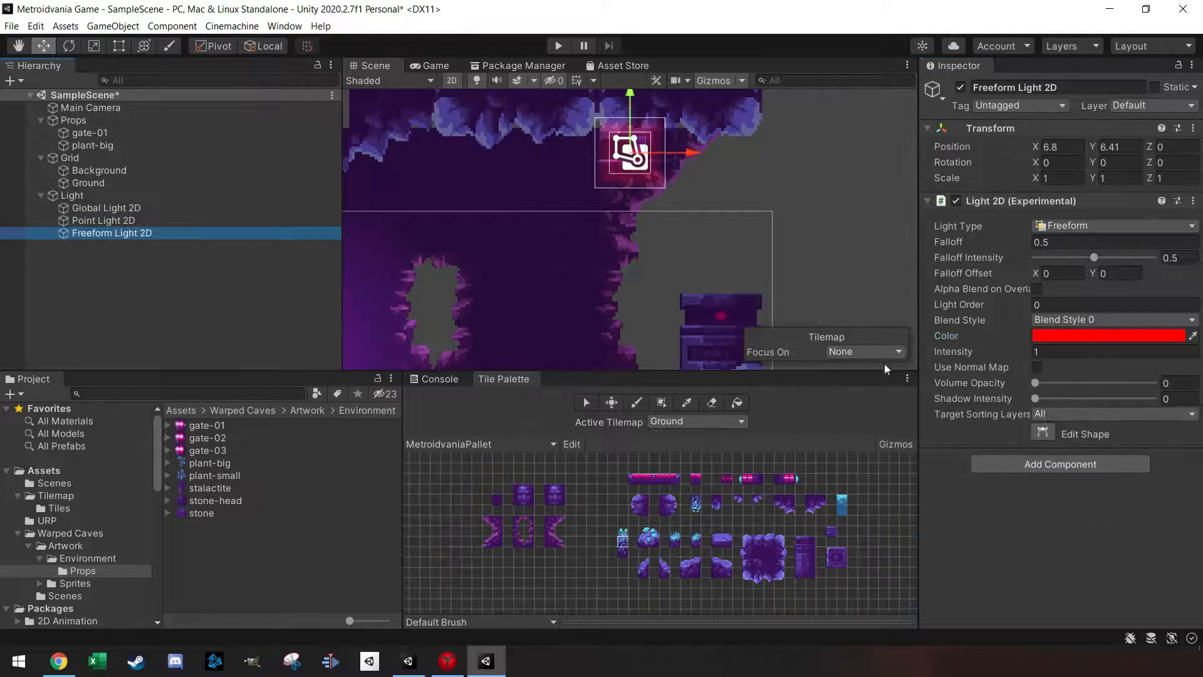
{"action": "left_click", "coordinate": [741, 84]}
{"action": "left_click_drag", "start_coordinate": [915, 14], "coordinate": [907, 13]}
{"action": "scroll", "coordinate": [934, 344], "scroll_direction": "down", "scroll_amount": 20}
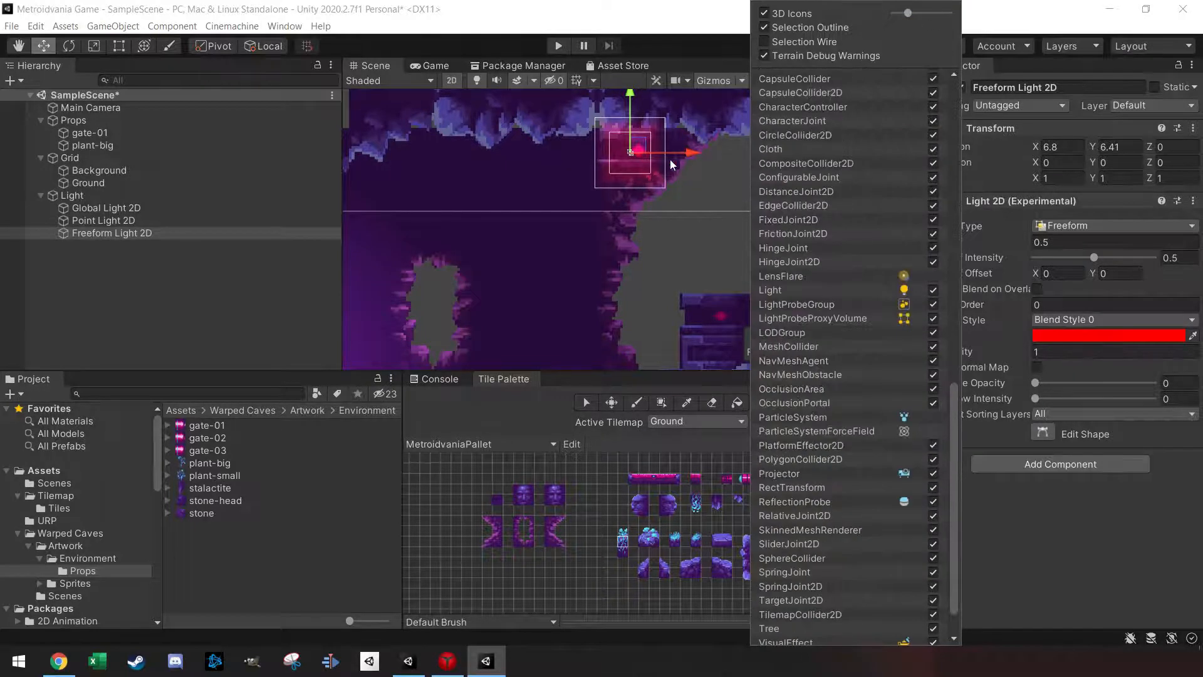
{"action": "left_click", "coordinate": [1009, 333]}
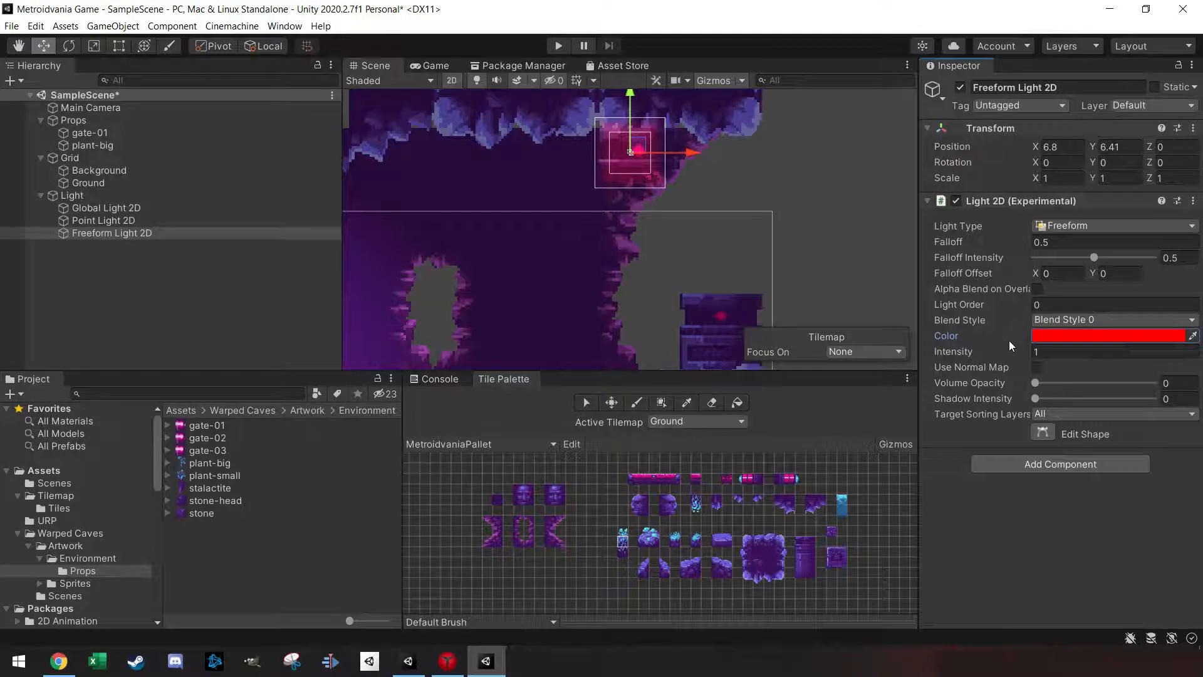
- Reshape the freeform light into a cone that narrows at the ceiling and widens down toward the sloping ground
{"action": "left_click", "coordinate": [1050, 439]}
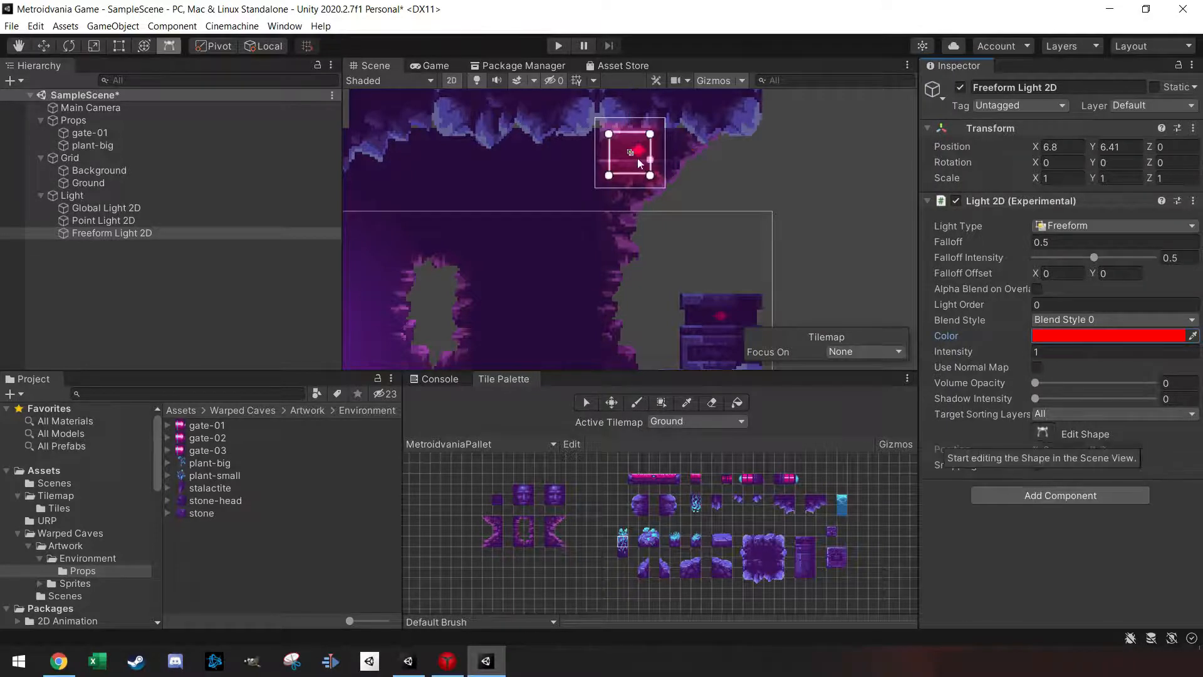
{"action": "left_click_drag", "start_coordinate": [608, 175], "coordinate": [531, 324]}
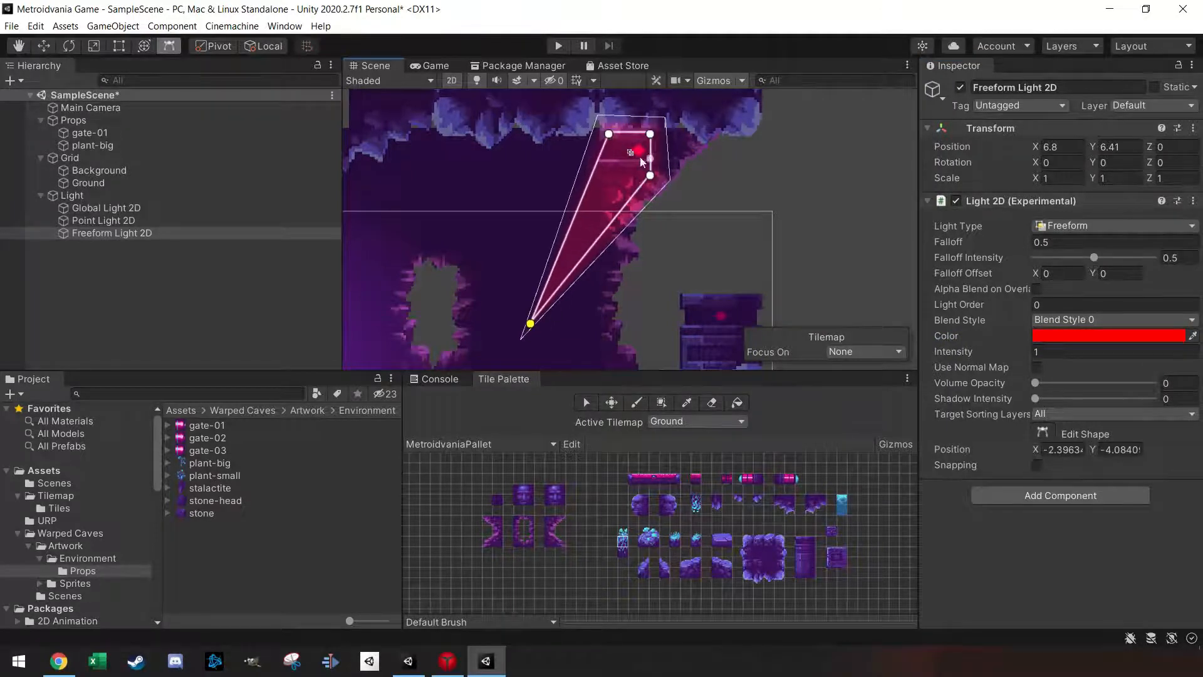
{"action": "left_click_drag", "start_coordinate": [612, 137], "coordinate": [725, 343]}
{"action": "scroll", "coordinate": [723, 332], "scroll_direction": "down", "scroll_amount": 3}
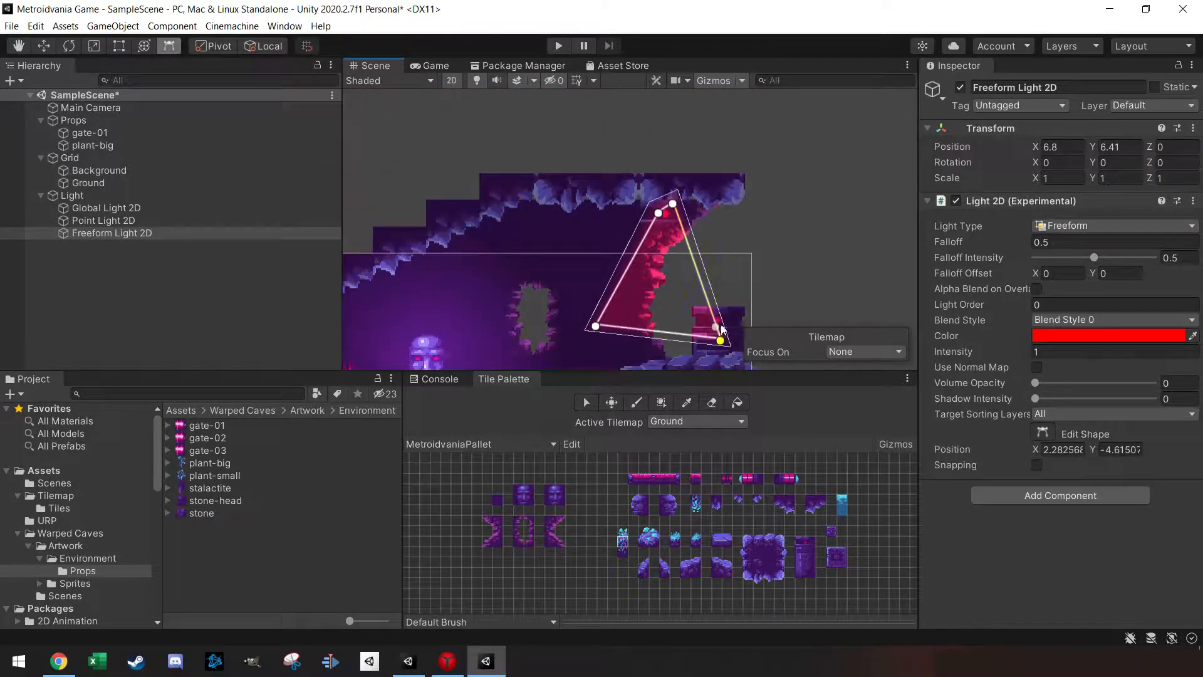
{"action": "middle_click_drag", "start_coordinate": [723, 329], "coordinate": [722, 233]}
{"action": "left_click_drag", "start_coordinate": [596, 231], "coordinate": [569, 265]}
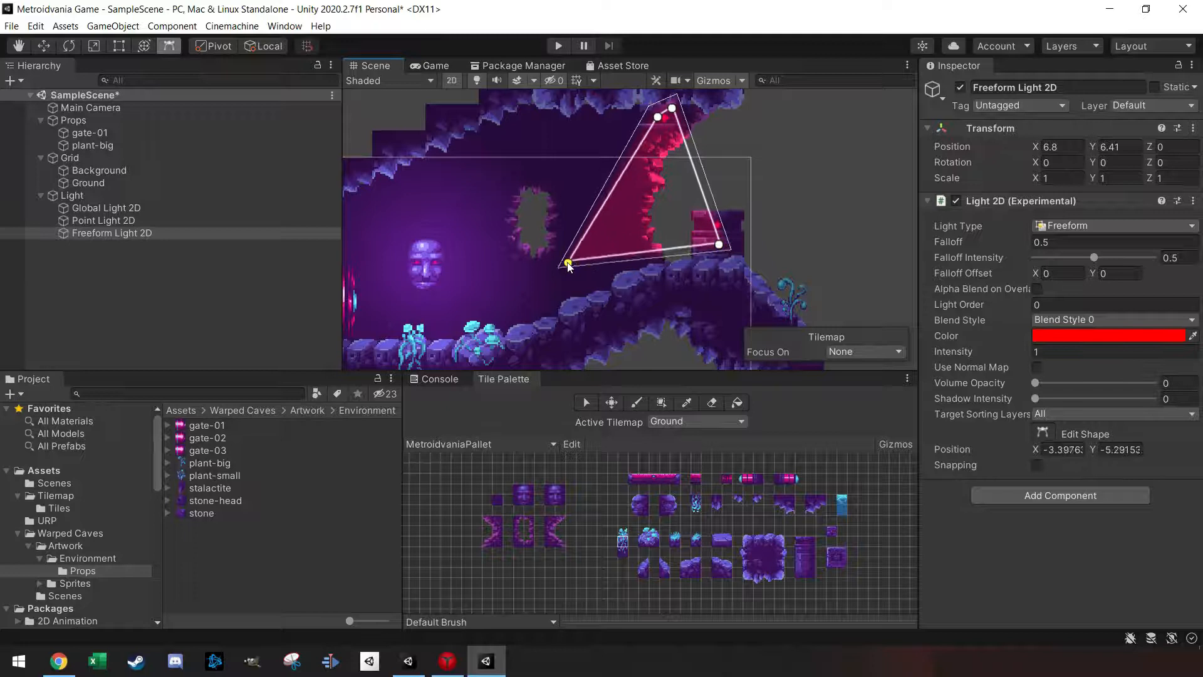
- Extend the light cone's lower corners into the ground, add a point on its lower edge to follow the slope, and tighten its tip
{"action": "left_click_drag", "start_coordinate": [719, 245], "coordinate": [739, 265]}
{"action": "left_click_drag", "start_coordinate": [615, 266], "coordinate": [569, 315]}
{"action": "left_click_drag", "start_coordinate": [626, 275], "coordinate": [630, 292]}
{"action": "left_click_drag", "start_coordinate": [739, 269], "coordinate": [736, 271]}
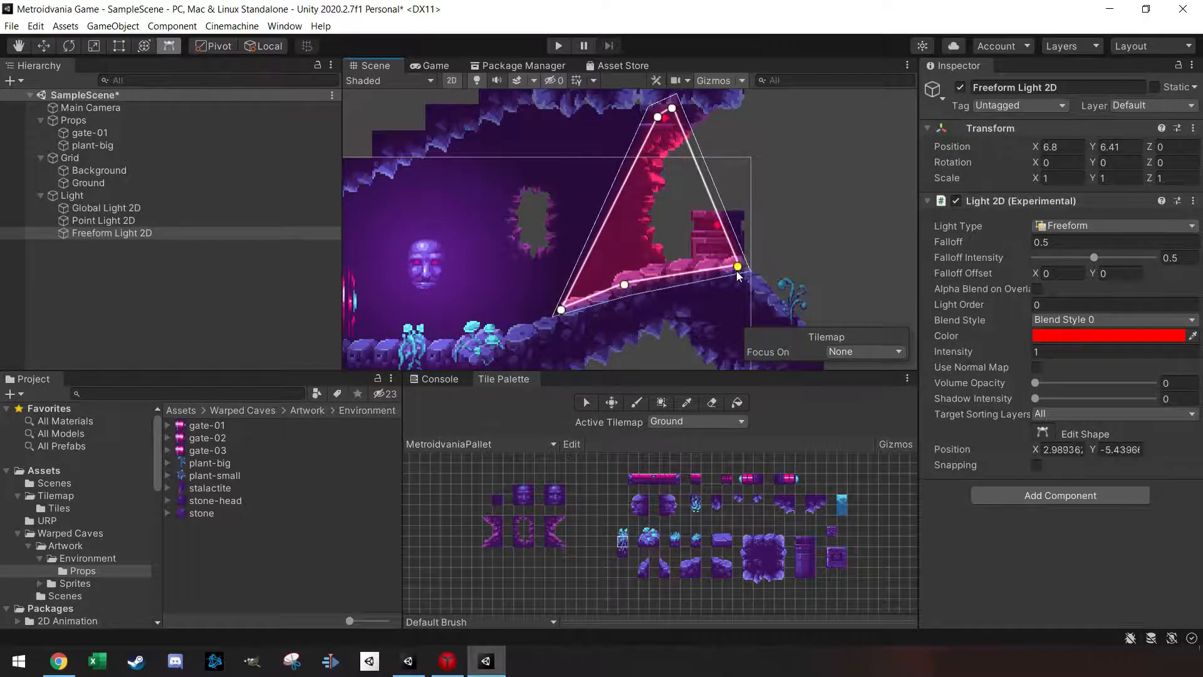
{"action": "left_click_drag", "start_coordinate": [675, 113], "coordinate": [672, 123]}
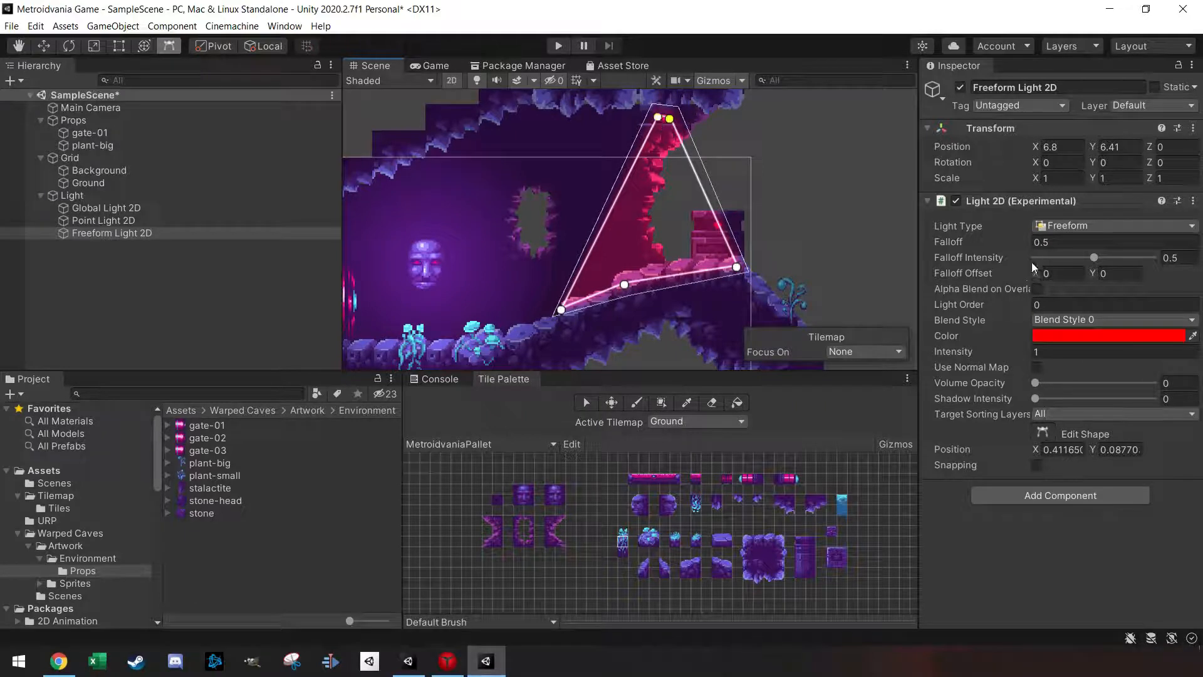
- Set the freeform light's falloff to 2.01, intensity to 1.25 and volume opacity to 0.939
{"action": "left_click_drag", "start_coordinate": [1009, 245], "coordinate": [1036, 249]}
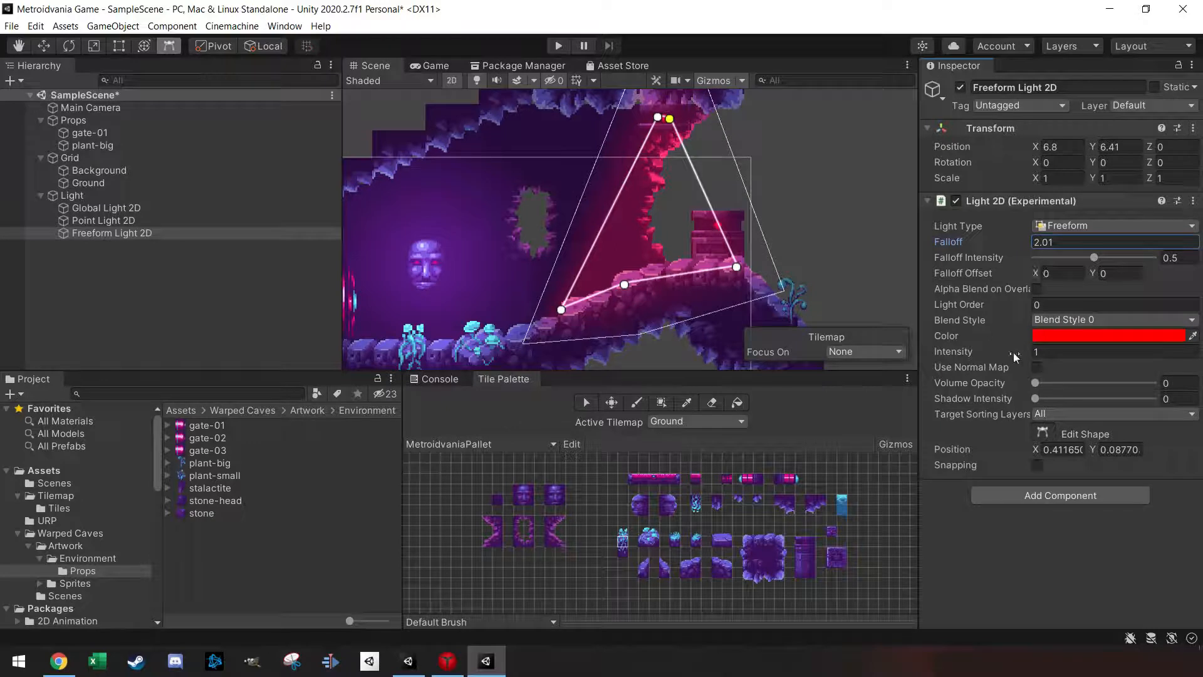
{"action": "left_click_drag", "start_coordinate": [1024, 352], "coordinate": [1064, 383]}
{"action": "mouse_move", "coordinate": [1137, 386]}
{"action": "left_mouse_down"}
{"action": "mouse_move", "coordinate": [1107, 385]}
{"action": "mouse_move", "coordinate": [1157, 383]}
{"action": "left_mouse_up"}
{"action": "left_click", "coordinate": [1096, 432]}
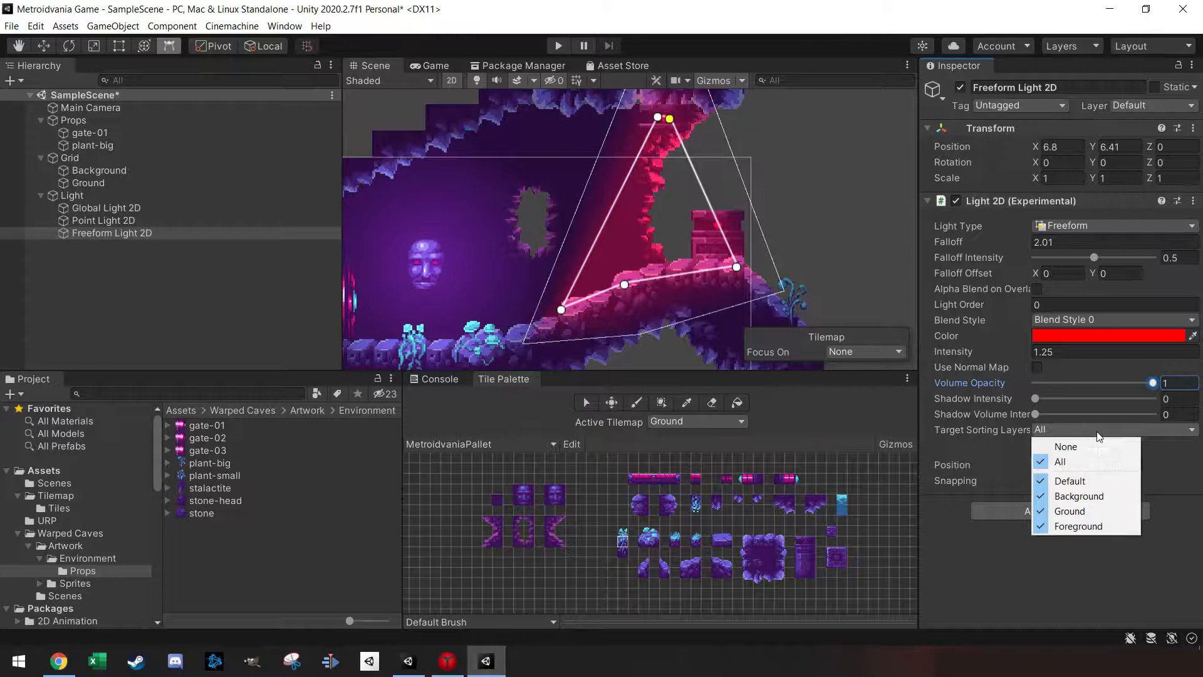
{"action": "left_click", "coordinate": [1144, 382]}
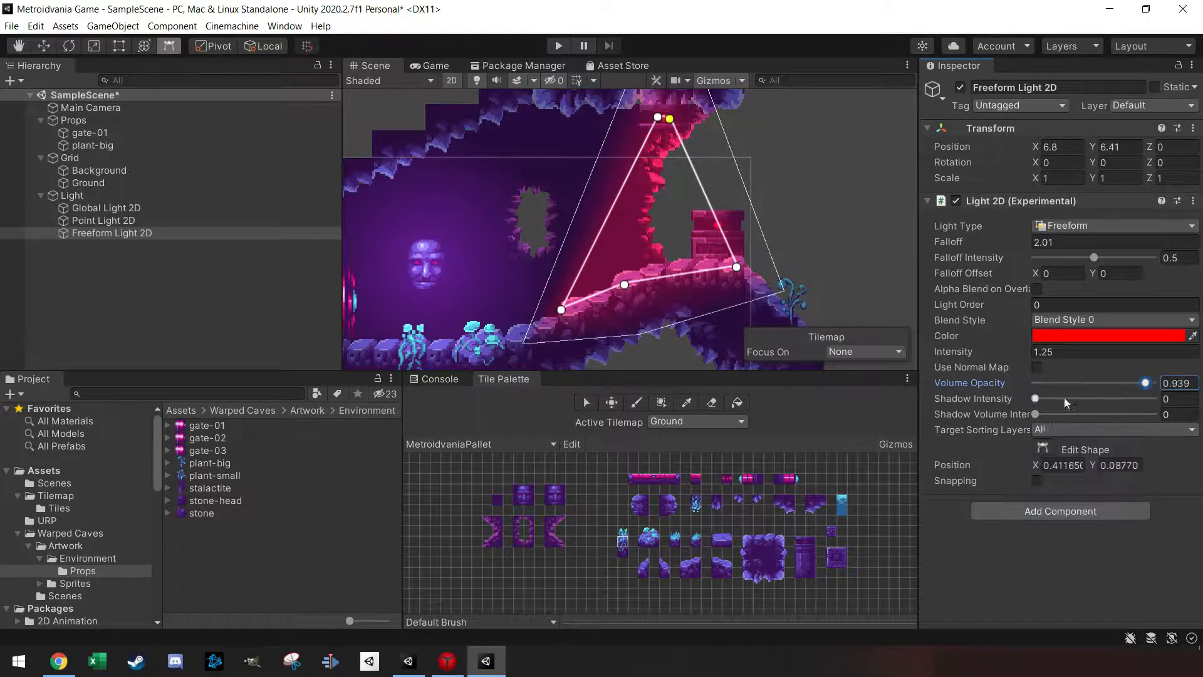
- Set the freeform light's shadow intensity to 0.267, shadow volume intensity to 0.22, volume opacity to 0.539 and intensity to 1
{"action": "left_click_drag", "start_coordinate": [1035, 415], "coordinate": [1060, 400]}
{"action": "left_click_drag", "start_coordinate": [1142, 381], "coordinate": [1098, 382]}
{"action": "left_click_drag", "start_coordinate": [1021, 358], "coordinate": [1073, 352]}
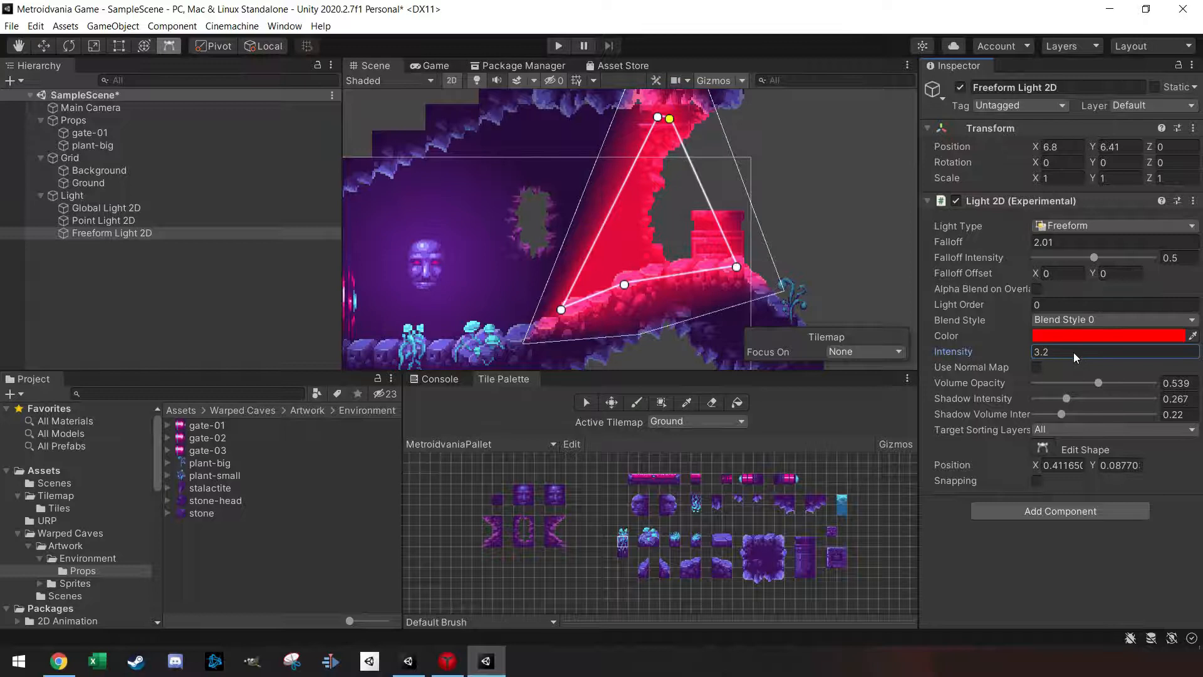
{"action": "left_click_drag", "start_coordinate": [1077, 356], "coordinate": [1036, 356]}
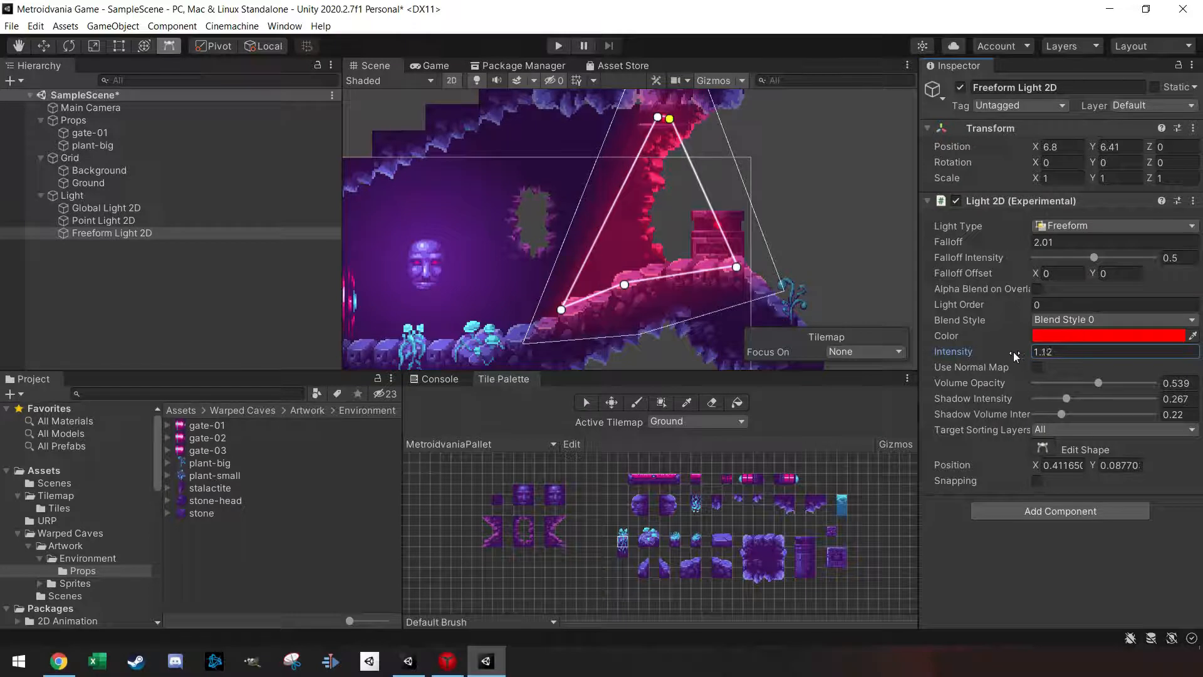
{"action": "left_click_drag", "start_coordinate": [657, 117], "coordinate": [658, 117]}
{"action": "scroll", "coordinate": [654, 160], "scroll_direction": "down", "scroll_amount": 10}
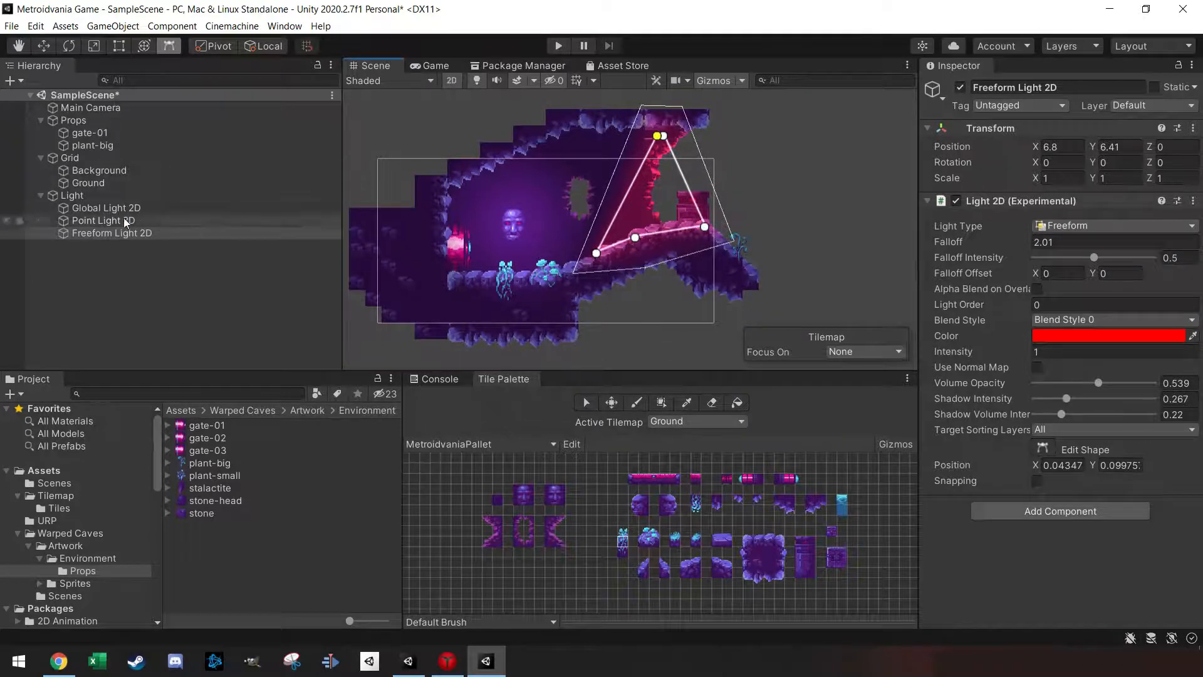
- Set the point light's color to a slightly off-white tone, about F6F6F6
{"action": "left_click", "coordinate": [266, 221]}
{"action": "left_click", "coordinate": [1074, 383]}
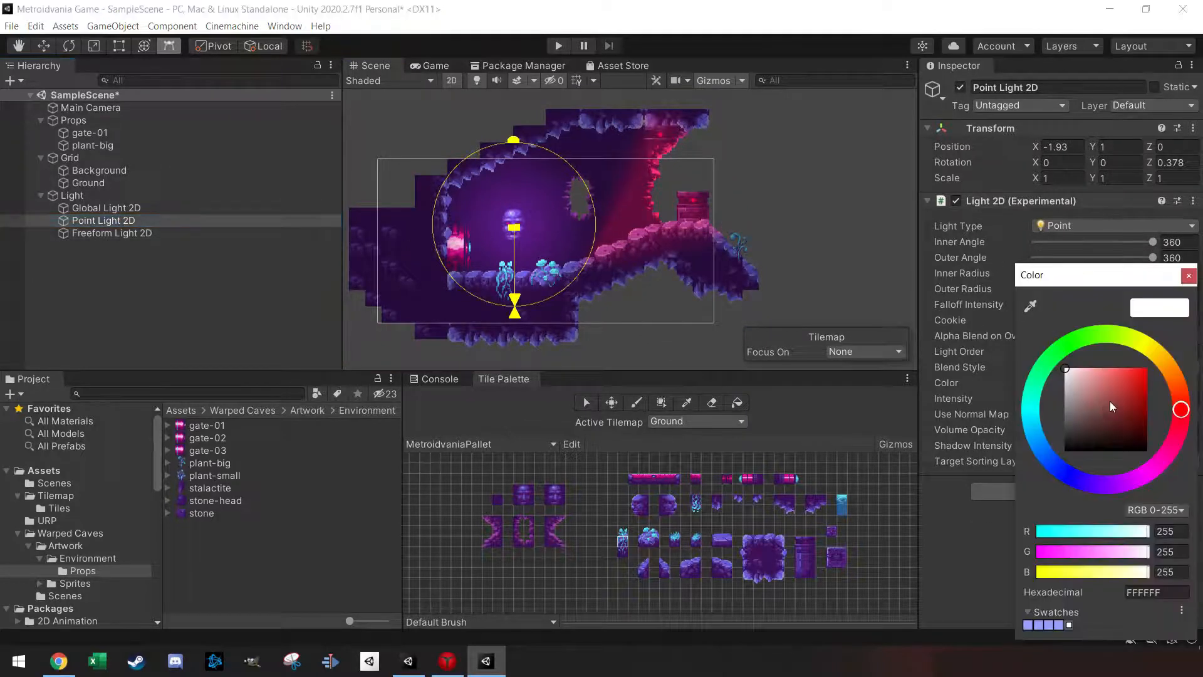
{"action": "left_click_drag", "start_coordinate": [1142, 381], "coordinate": [1065, 372]}
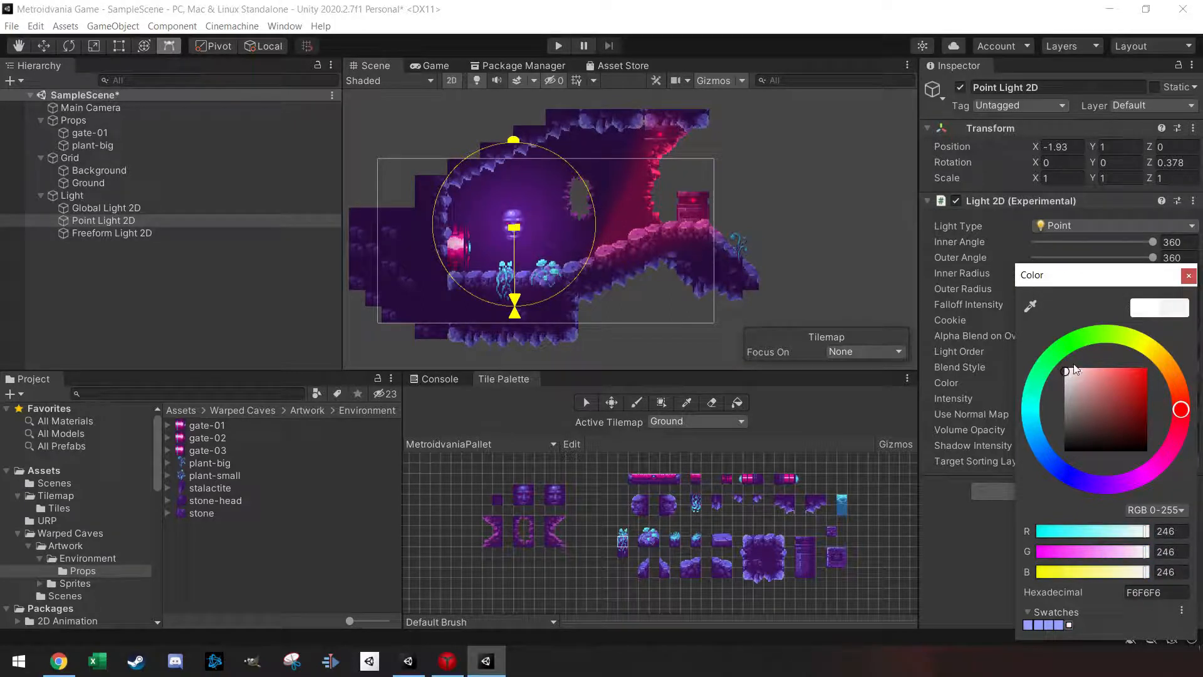
{"action": "left_click", "coordinate": [1191, 276]}
{"action": "scroll", "coordinate": [615, 209], "scroll_direction": "down", "scroll_amount": 2}
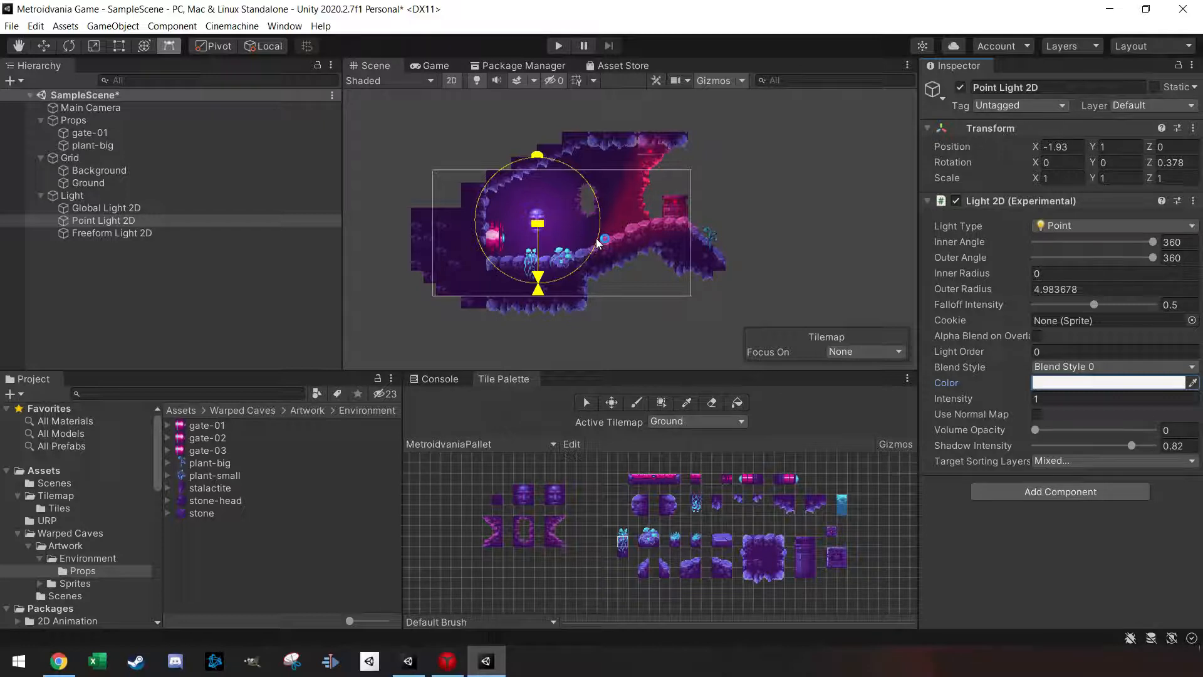
- Collapse the Props, Grid and Light groups and add a Global Volume object to the scene
{"action": "left_click", "coordinate": [41, 195]}
{"action": "left_click", "coordinate": [40, 157]}
{"action": "left_click", "coordinate": [41, 121]}
{"action": "right_click", "coordinate": [59, 205]}
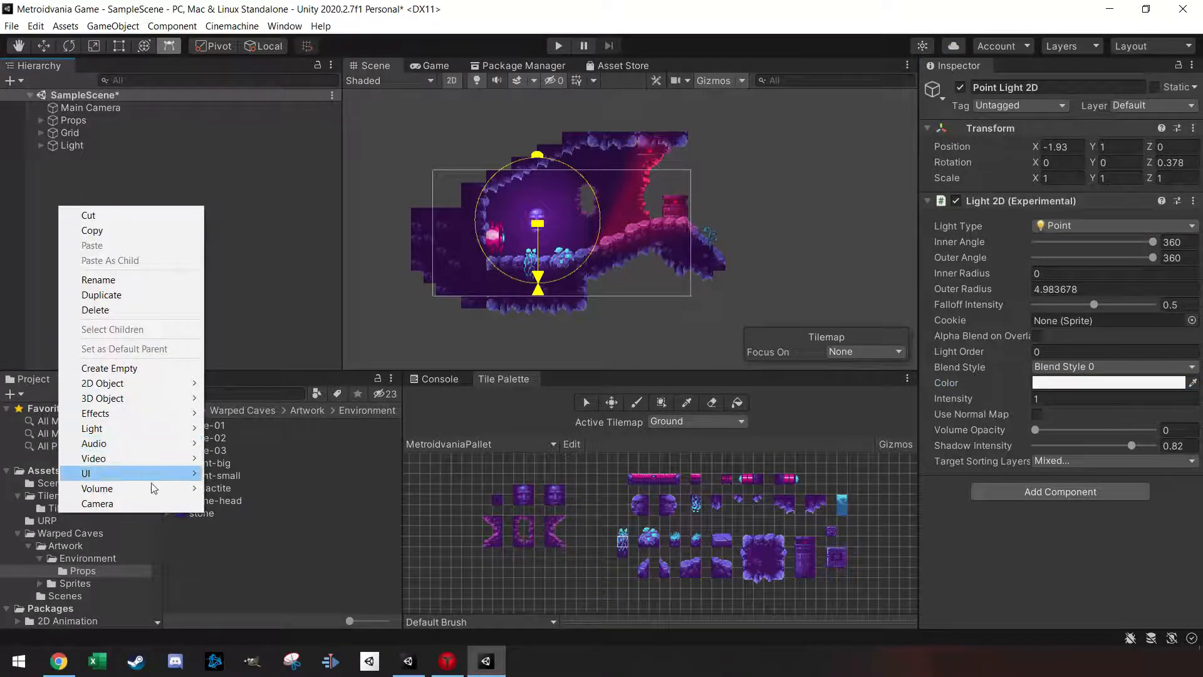
{"action": "mouse_move", "coordinate": [153, 490]}
{"action": "left_click", "coordinate": [253, 489]}
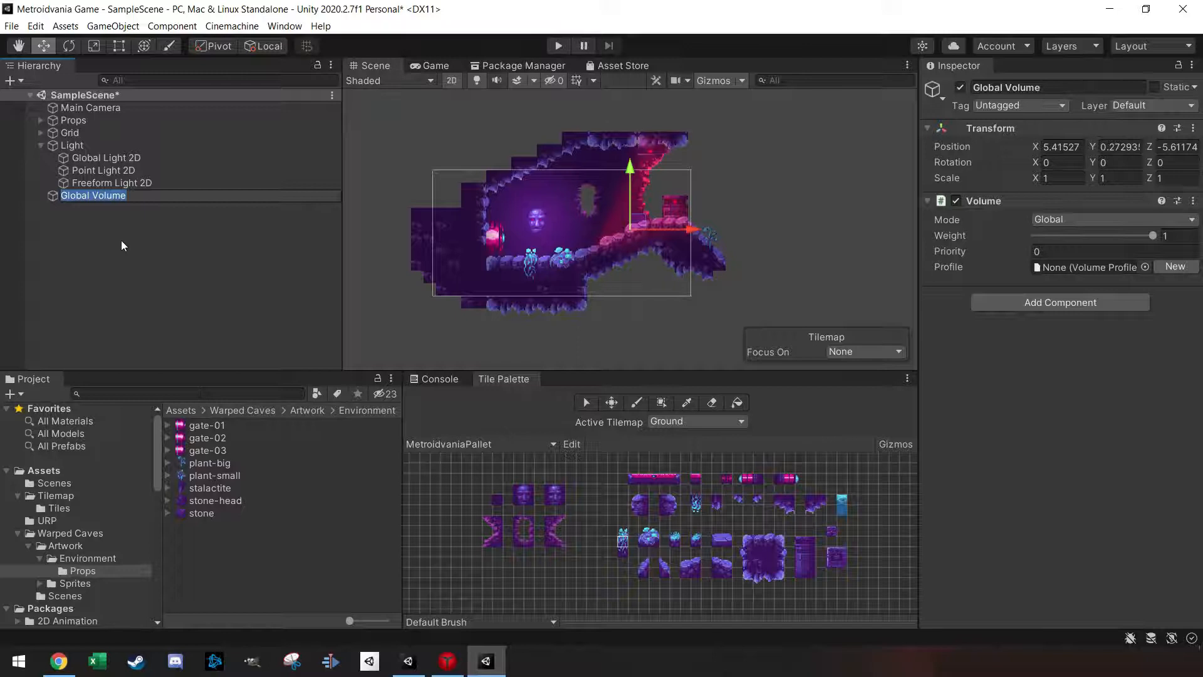
{"action": "left_click", "coordinate": [40, 144]}
{"action": "left_click", "coordinate": [40, 145]}
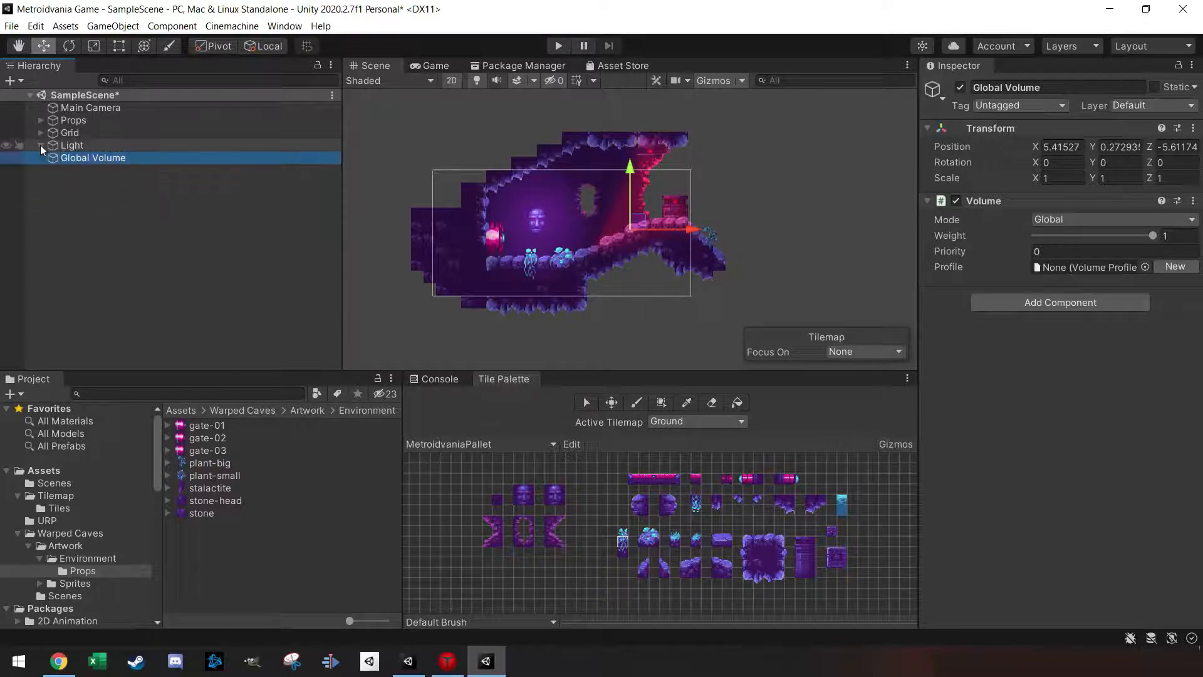
{"action": "left_click", "coordinate": [114, 156]}
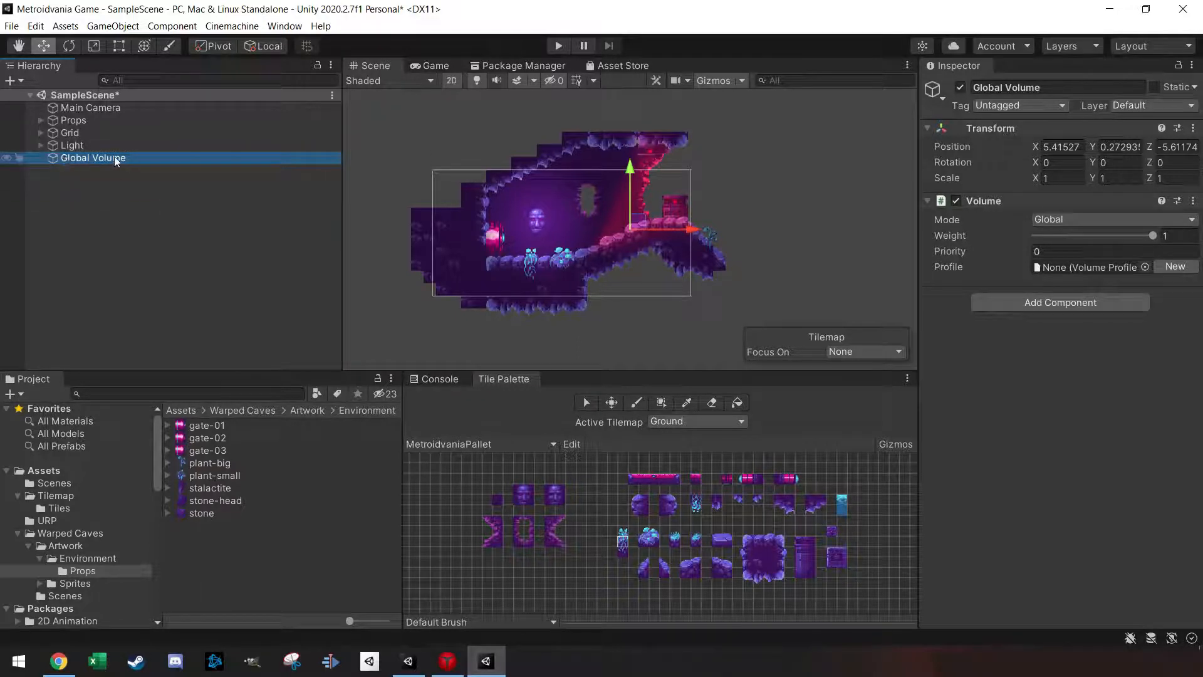
- Create a new profile for the Global Volume and add a Bloom post-processing override to it
{"action": "left_click", "coordinate": [1182, 270]}
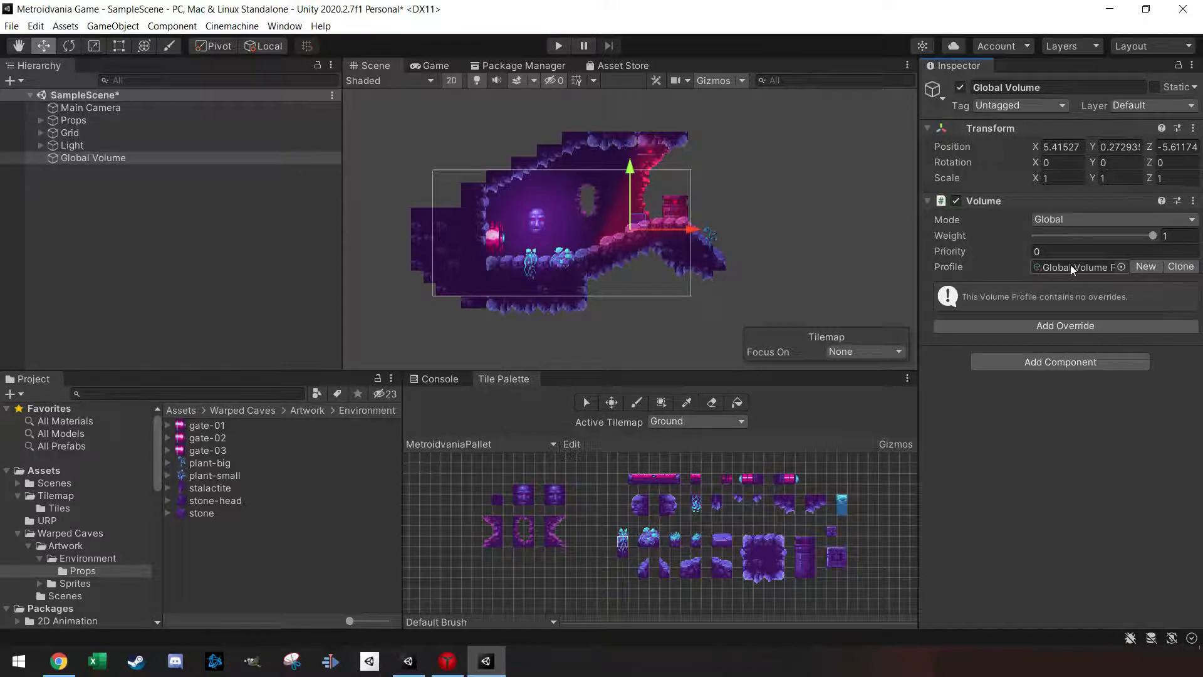
{"action": "left_click", "coordinate": [1060, 327]}
{"action": "left_click", "coordinate": [1034, 136]}
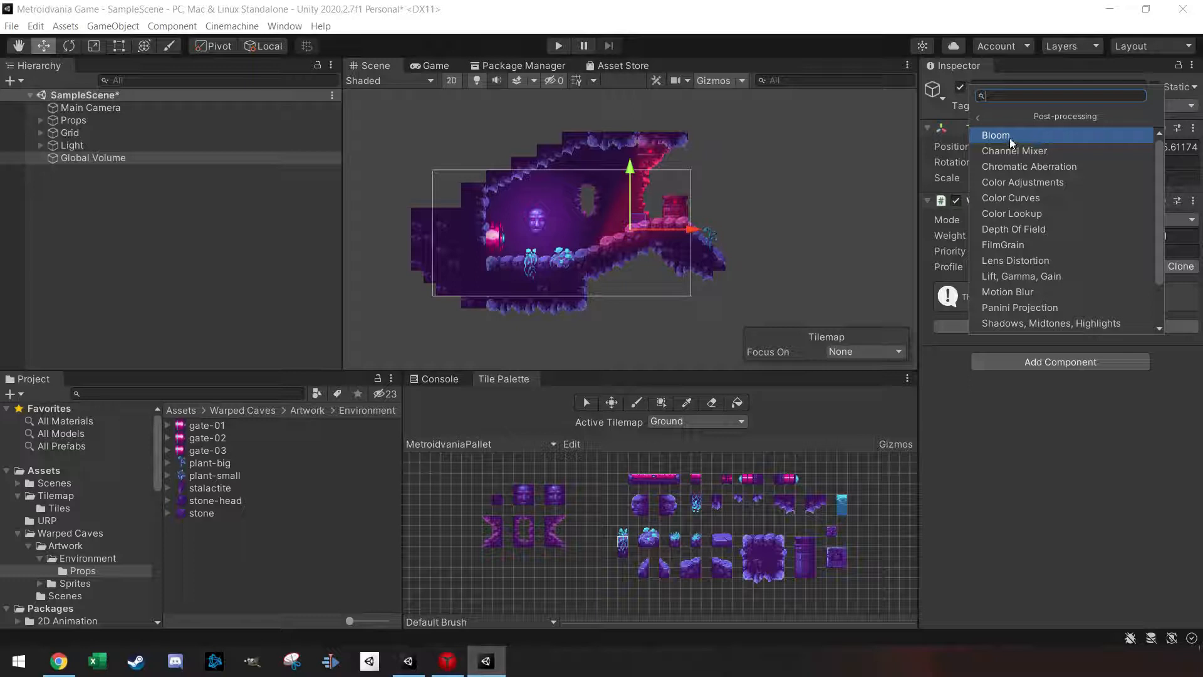
{"action": "left_click", "coordinate": [1012, 136]}
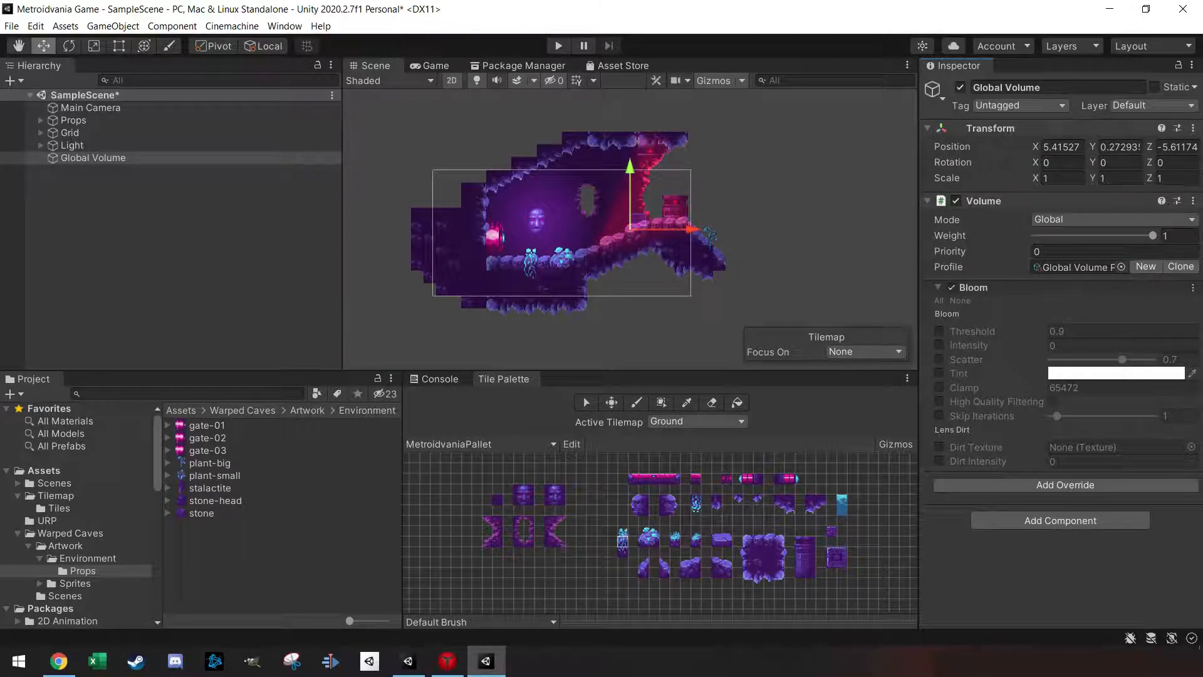
- Add Film Grain and Vignette post-processing overrides to the Global Volume
{"action": "left_click", "coordinate": [1081, 487]}
{"action": "left_click", "coordinate": [1145, 296]}
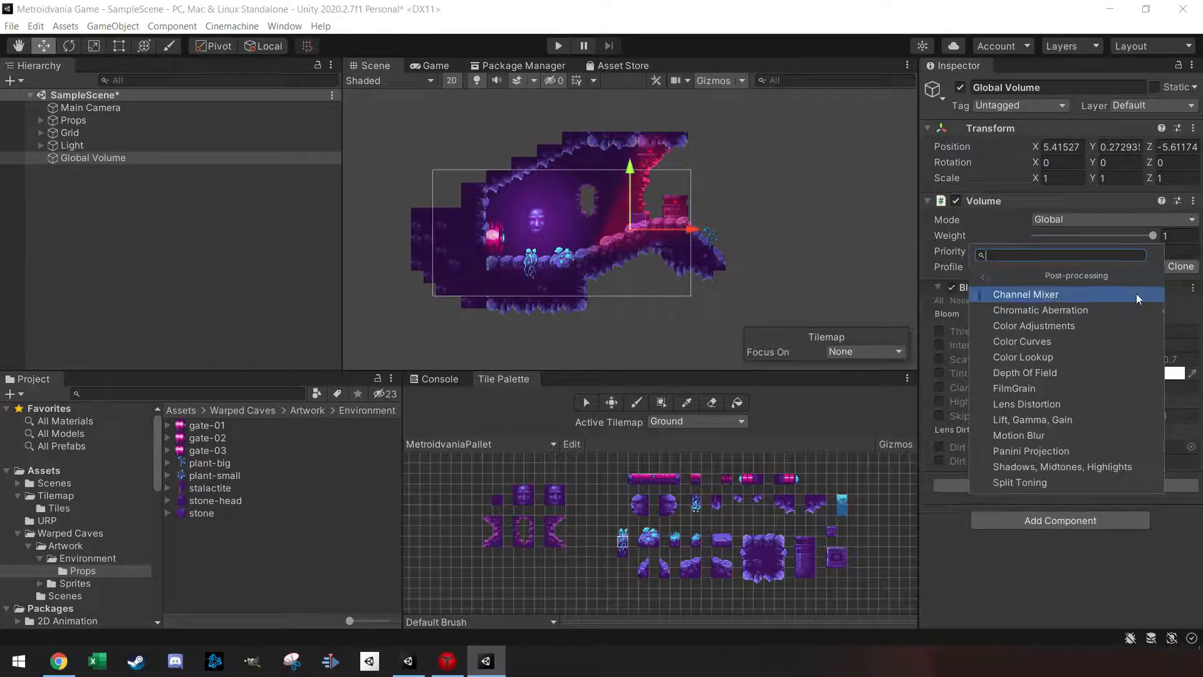
{"action": "left_click", "coordinate": [1057, 385]}
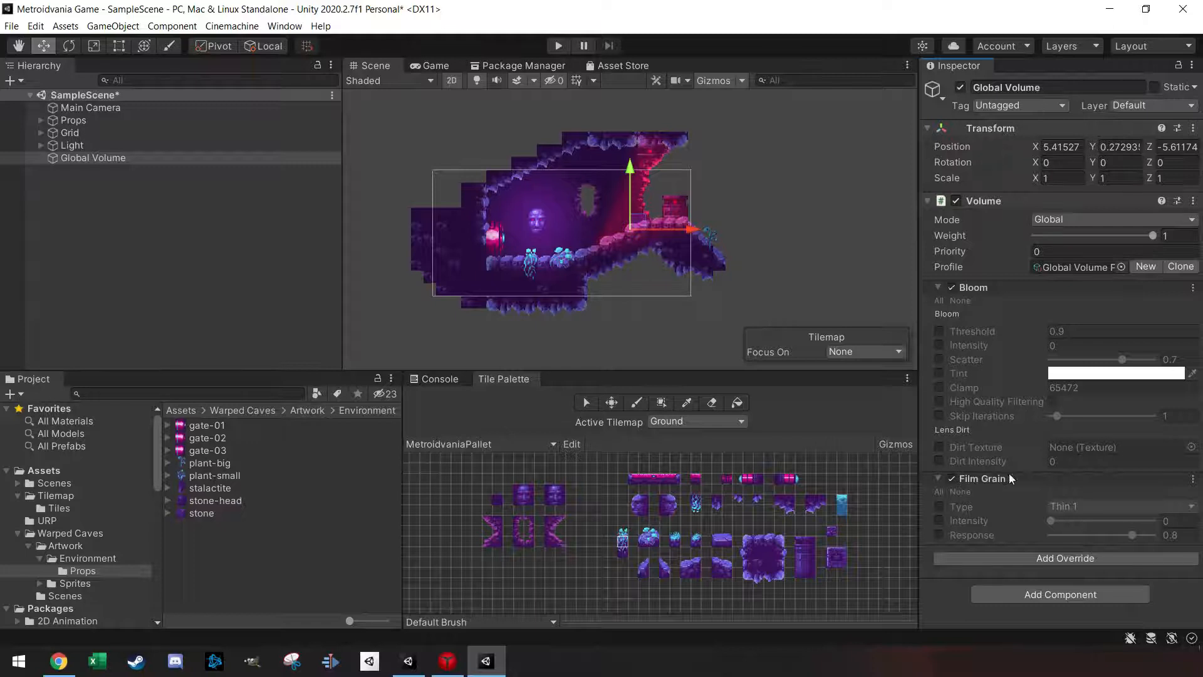
{"action": "left_click", "coordinate": [1063, 560]}
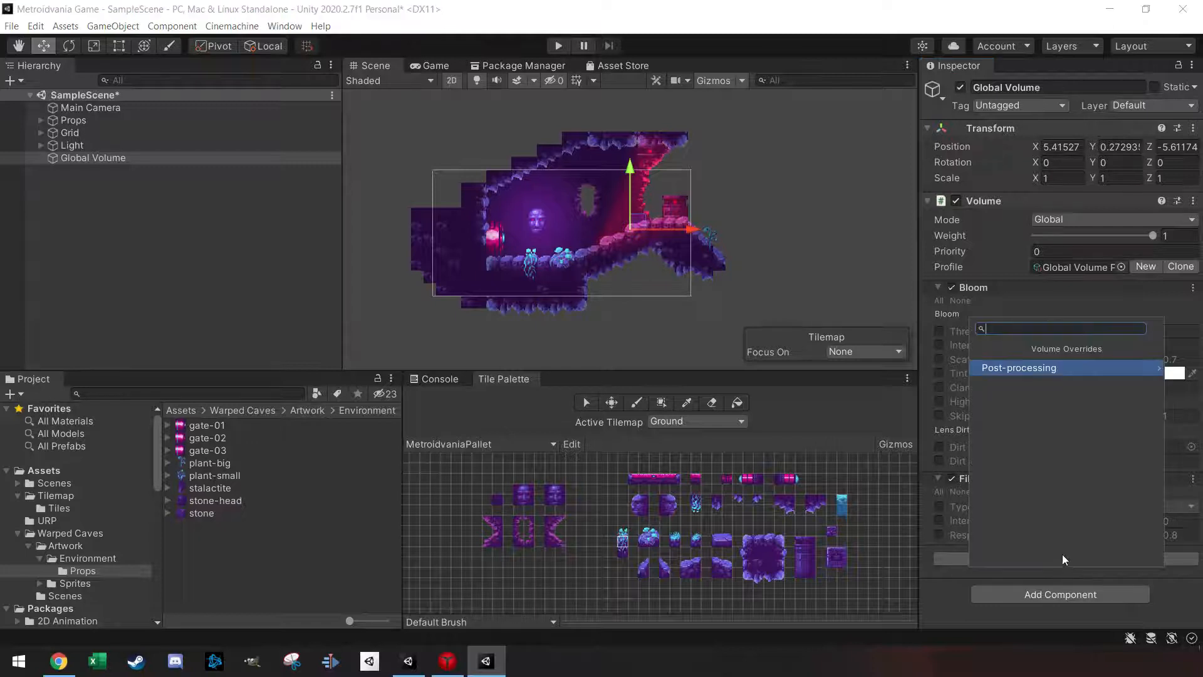
{"action": "left_click", "coordinate": [1045, 368]}
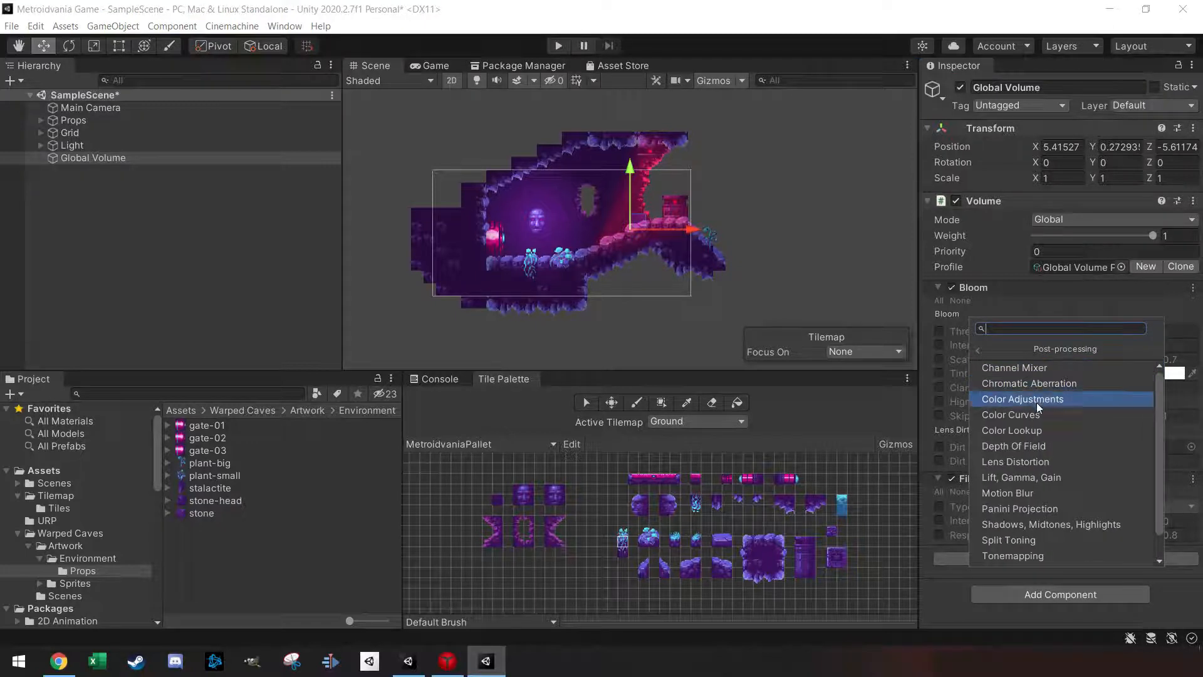
{"action": "left_click_drag", "start_coordinate": [1157, 464], "coordinate": [1161, 490]}
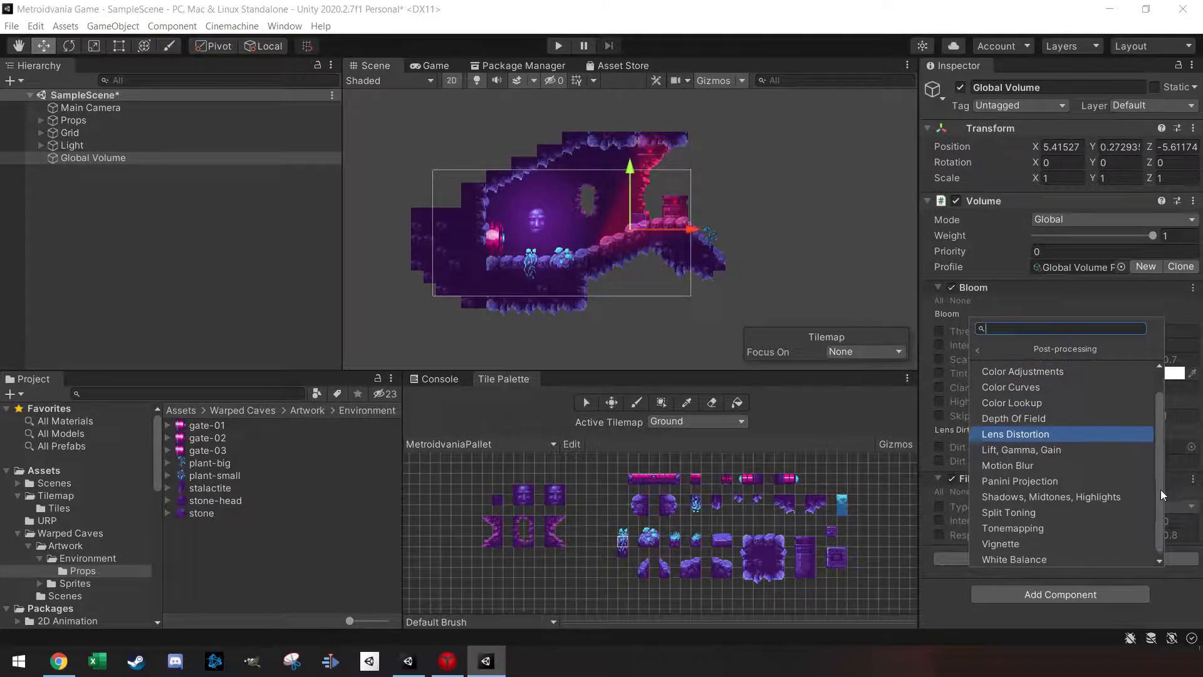
{"action": "left_click", "coordinate": [1026, 546]}
{"action": "scroll", "coordinate": [1036, 536], "scroll_direction": "down", "scroll_amount": 3}
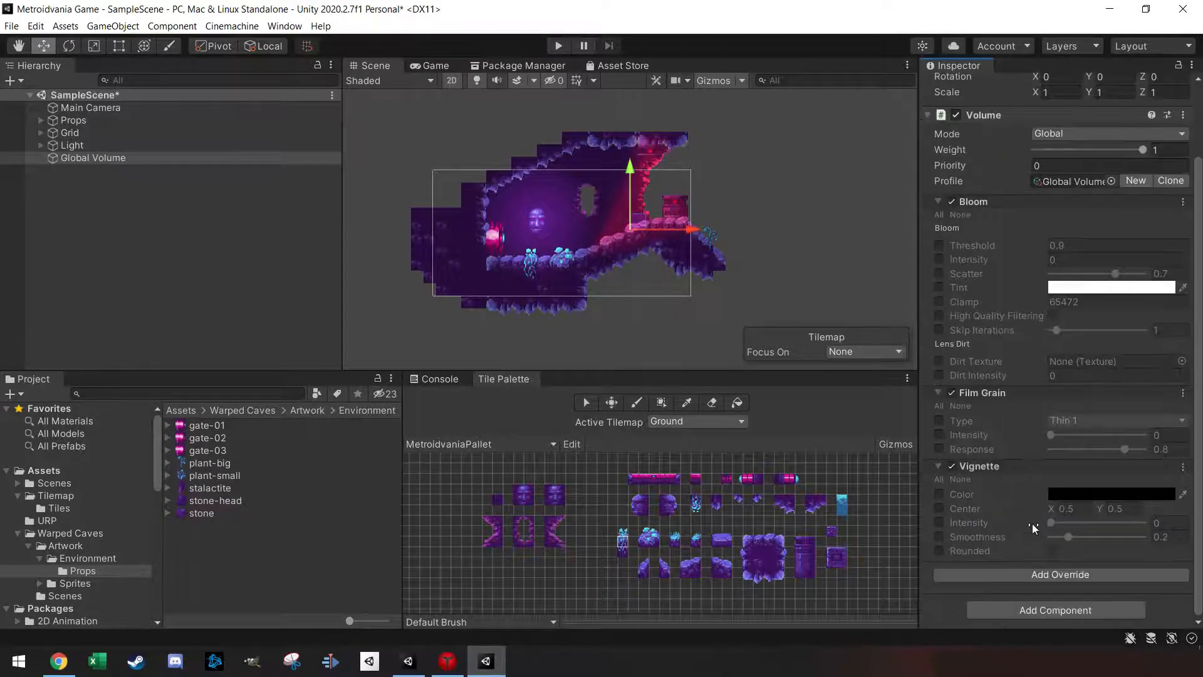
- Enable post processing on the Main Camera, save the scene, and preview the result in the Game view
{"action": "left_click", "coordinate": [73, 110]}
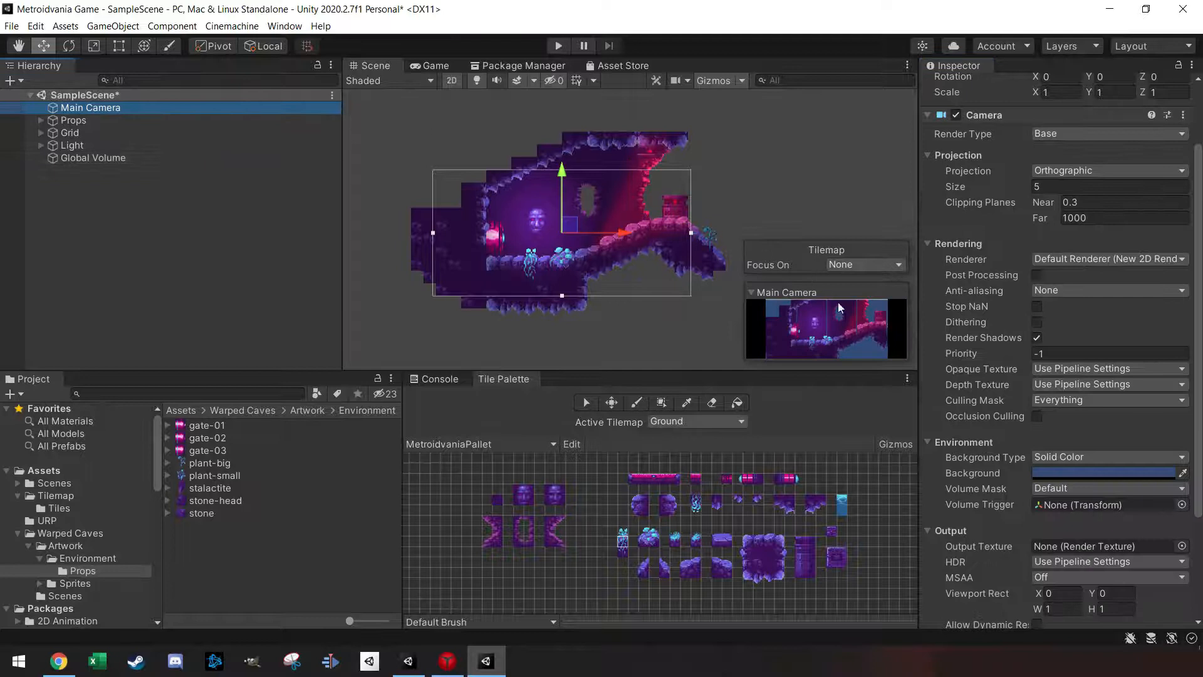
{"action": "left_click", "coordinate": [1036, 276]}
{"action": "key", "text": "ctrl+s"}
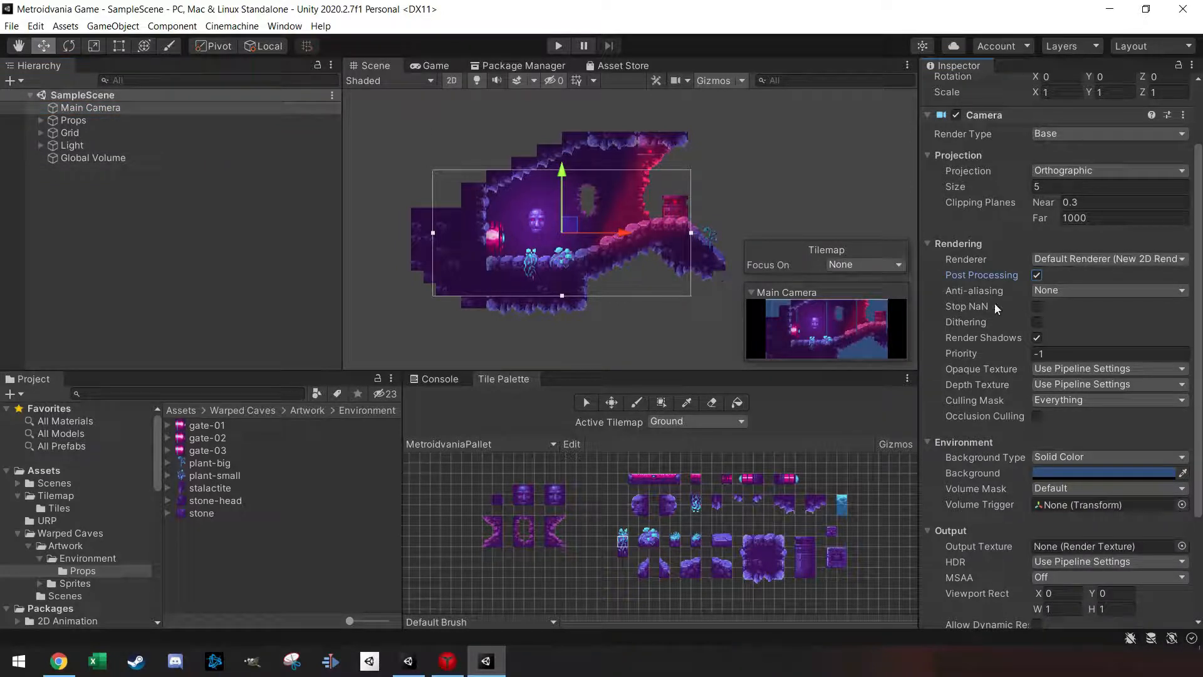
{"action": "left_click", "coordinate": [429, 67]}
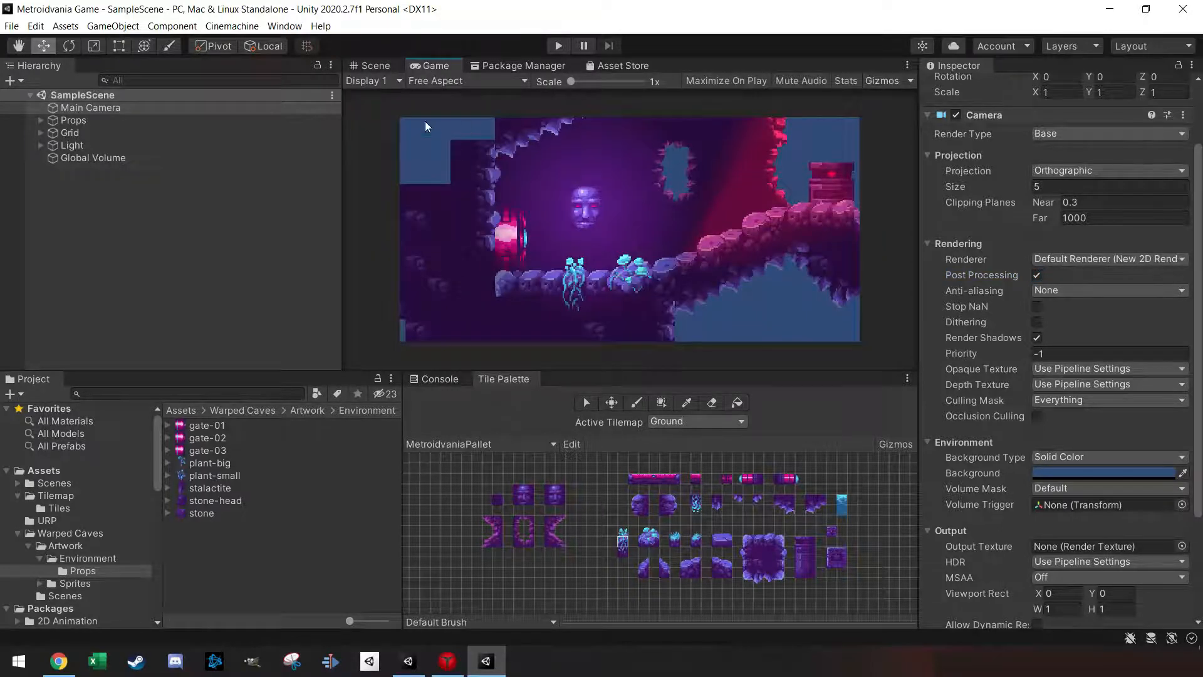
{"action": "left_click", "coordinate": [387, 66]}
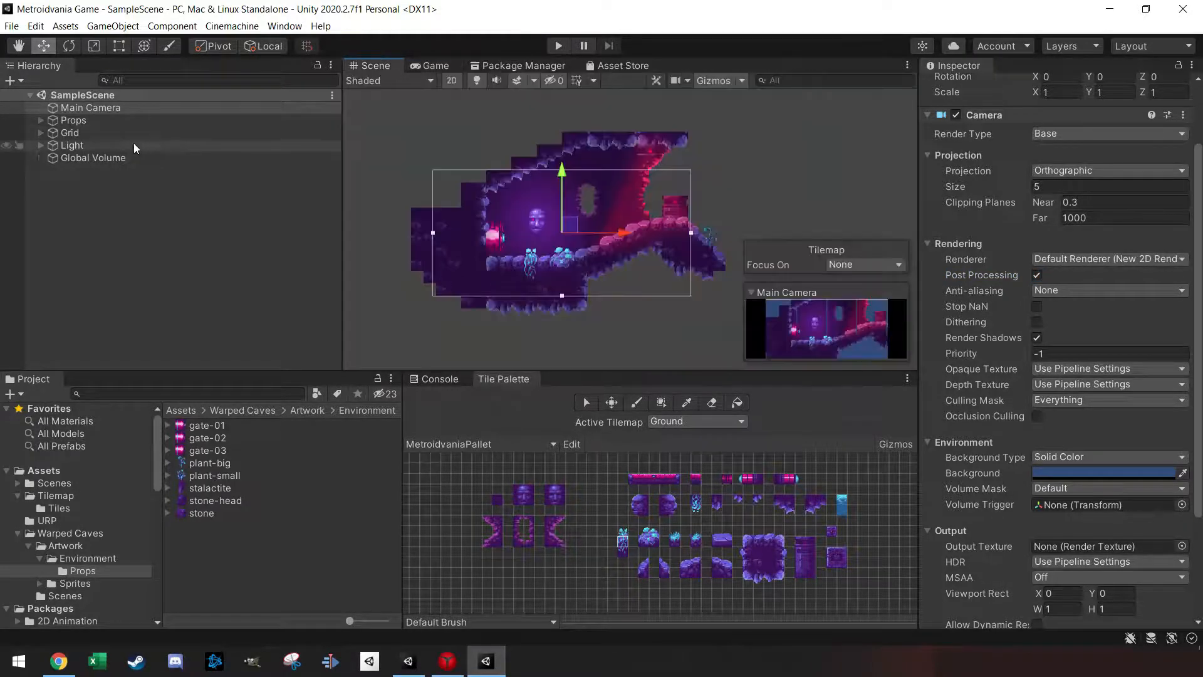
- Enable the Vignette's colour, center, intensity and smoothness overrides on the Global Volume, with intensity about 0.415 and smoothness about 0.183, and preview the game
{"action": "left_click", "coordinate": [75, 159]}
{"action": "left_click", "coordinate": [940, 494]}
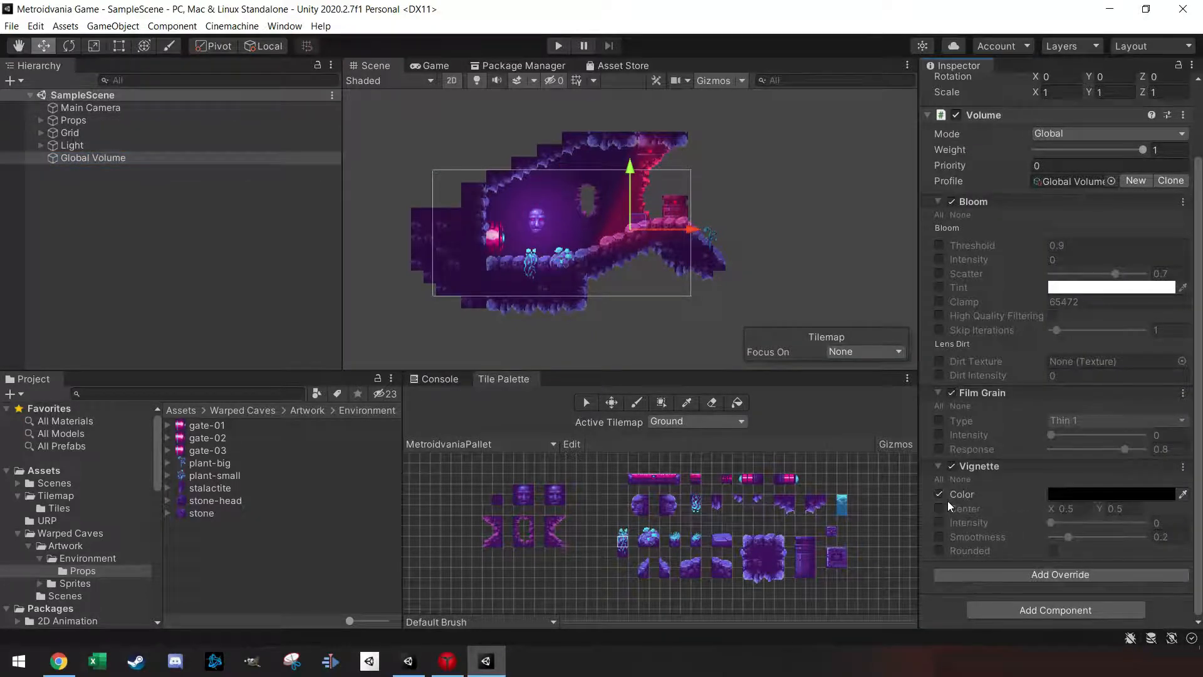
{"action": "left_click", "coordinate": [940, 508]}
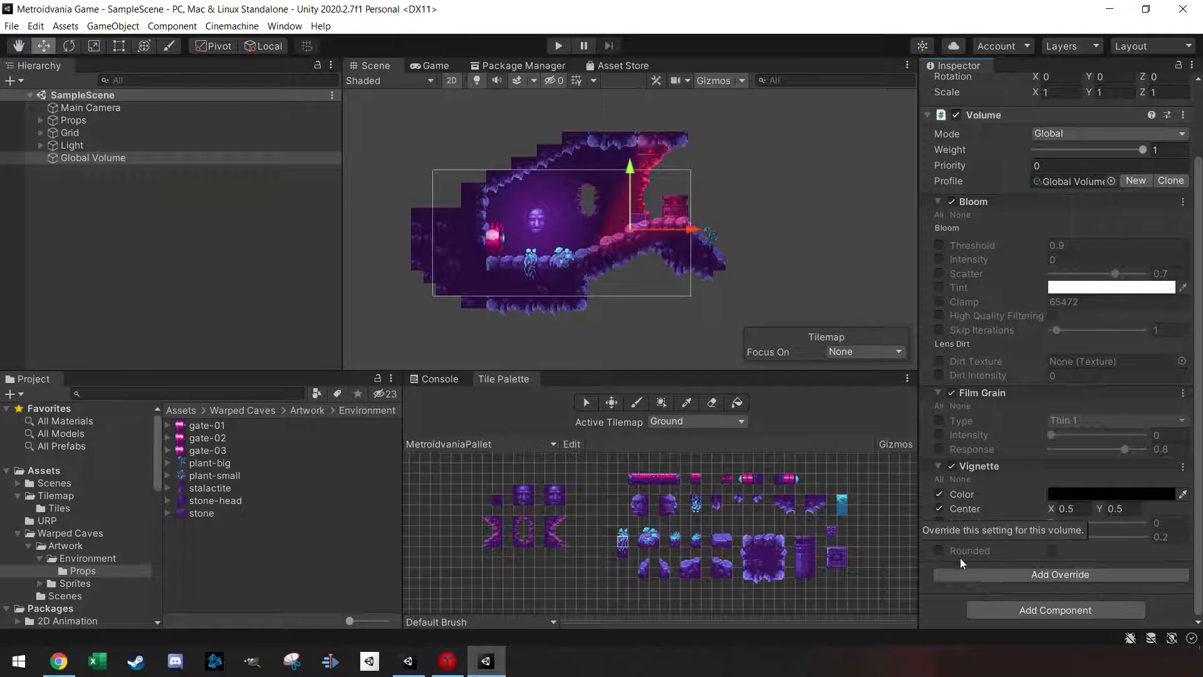
{"action": "left_click", "coordinate": [941, 523]}
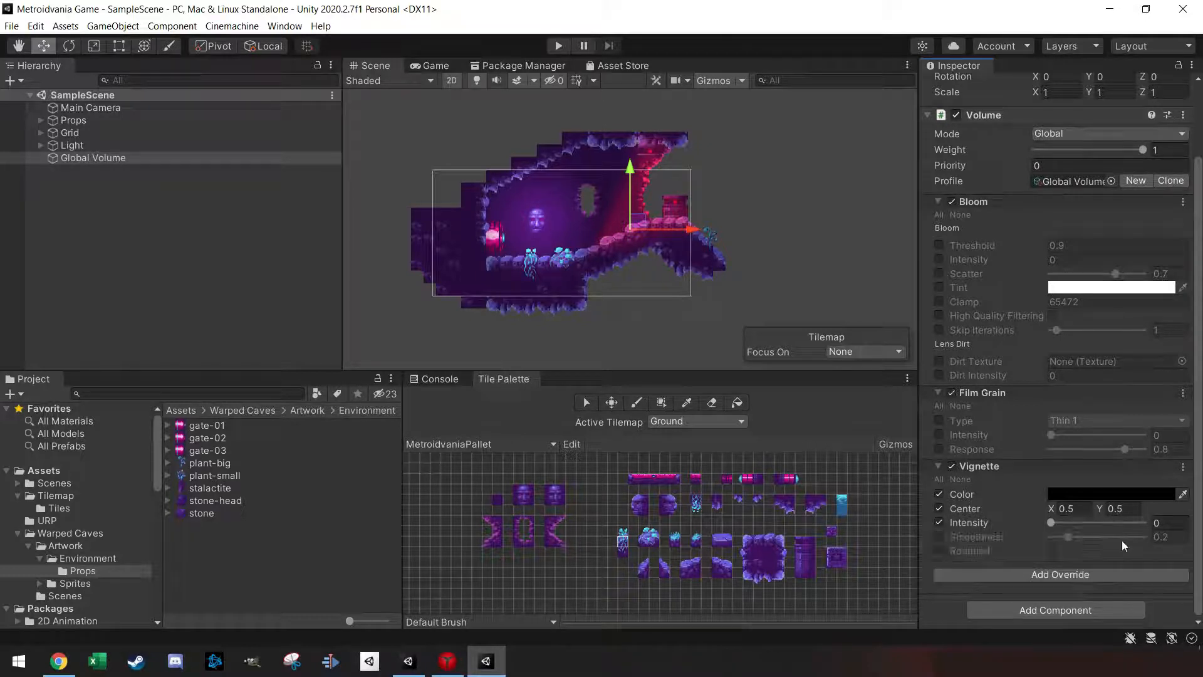
{"action": "left_click_drag", "start_coordinate": [1051, 524], "coordinate": [1089, 524]}
{"action": "left_click", "coordinate": [433, 66]}
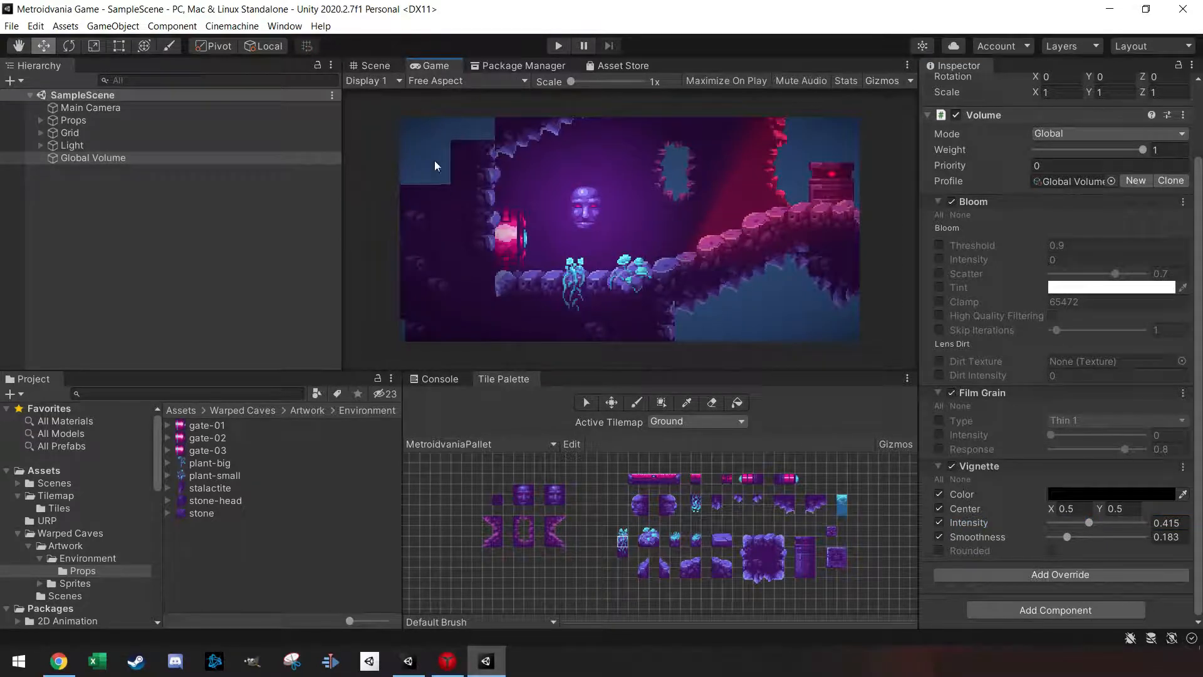
- Try a stronger Vignette intensity of about 0.6, then settle on intensity 0.355 and smoothness 0.343 while previewing the game
{"action": "left_click", "coordinate": [379, 66]}
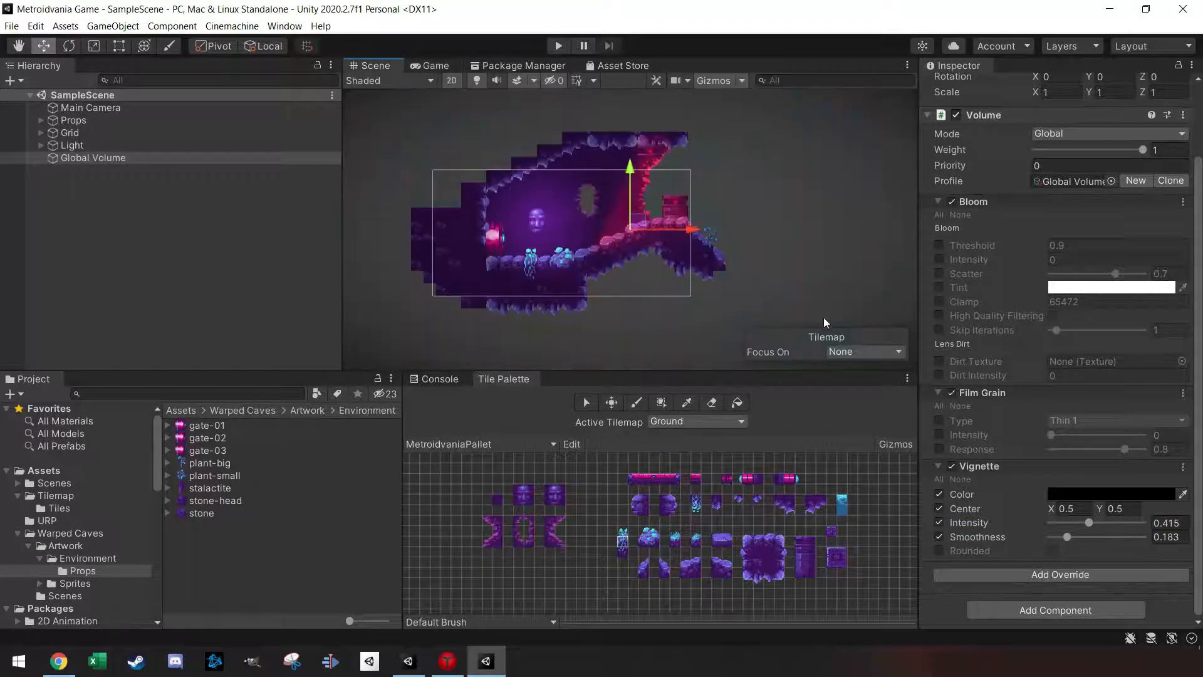
{"action": "left_click_drag", "start_coordinate": [1088, 523], "coordinate": [1107, 523]}
{"action": "left_click", "coordinate": [428, 70]}
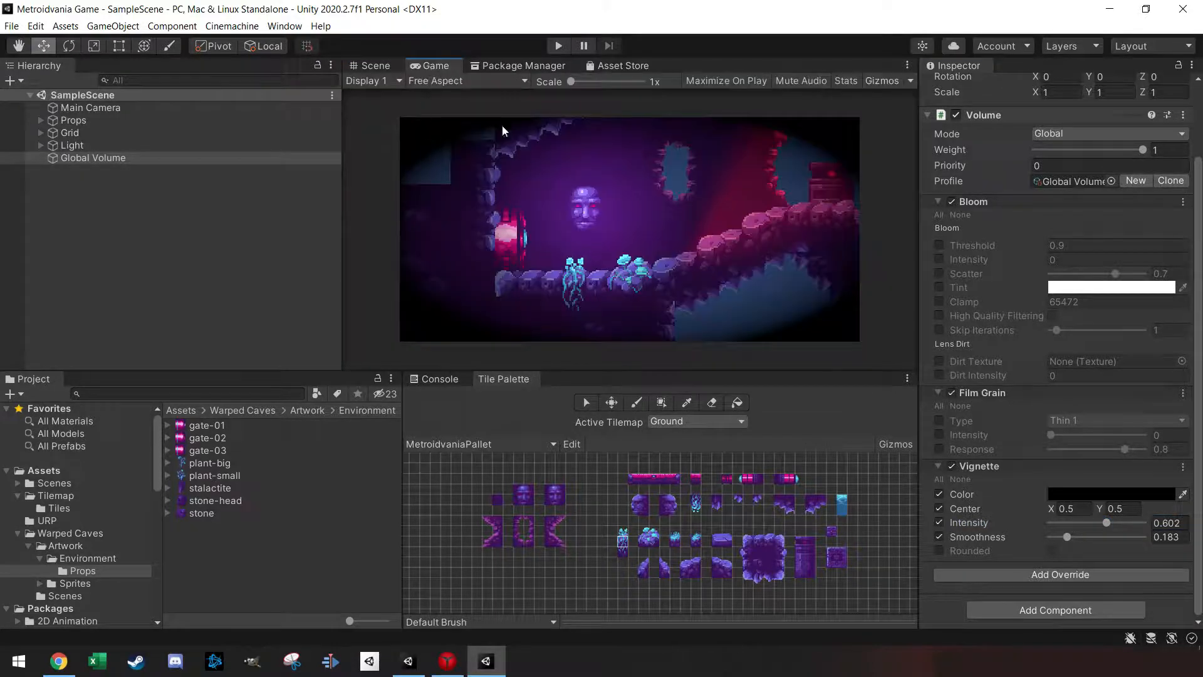
{"action": "mouse_move", "coordinate": [1107, 526]}
{"action": "left_mouse_down"}
{"action": "mouse_move", "coordinate": [1074, 539]}
{"action": "mouse_move", "coordinate": [1084, 521]}
{"action": "left_mouse_up"}
{"action": "left_click", "coordinate": [1090, 526]}
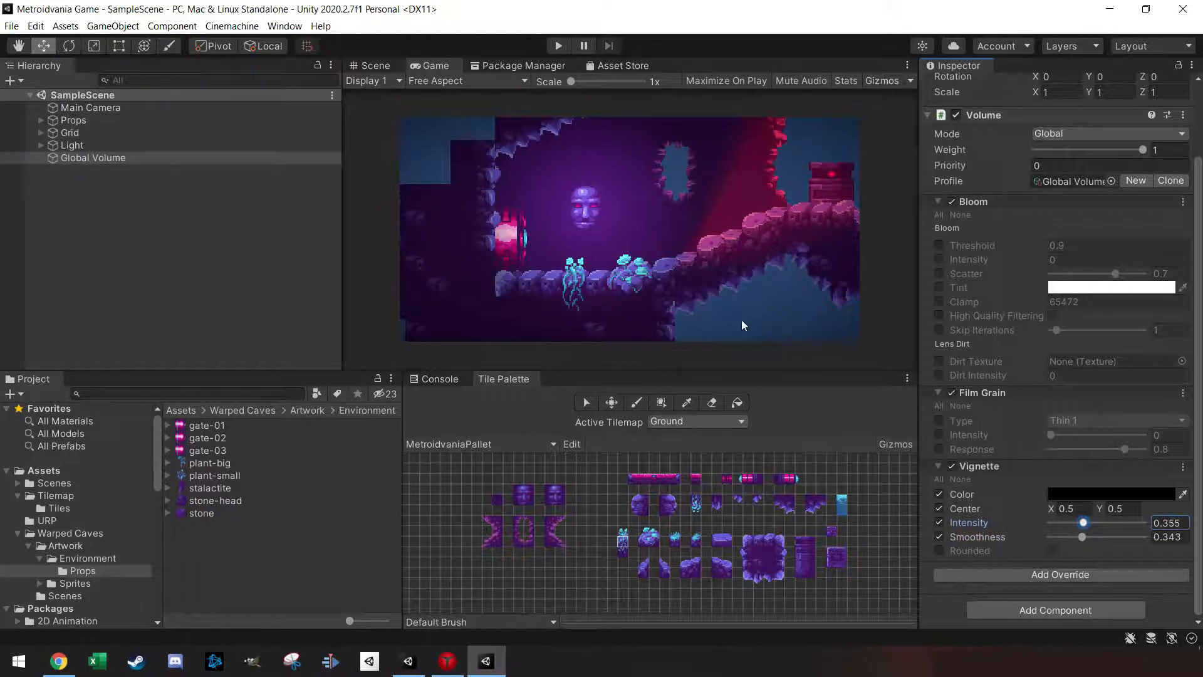
- Enable the Film Grain type and intensity overrides and set the intensity to about 0.74, checking the grain up close
{"action": "left_click", "coordinate": [940, 420]}
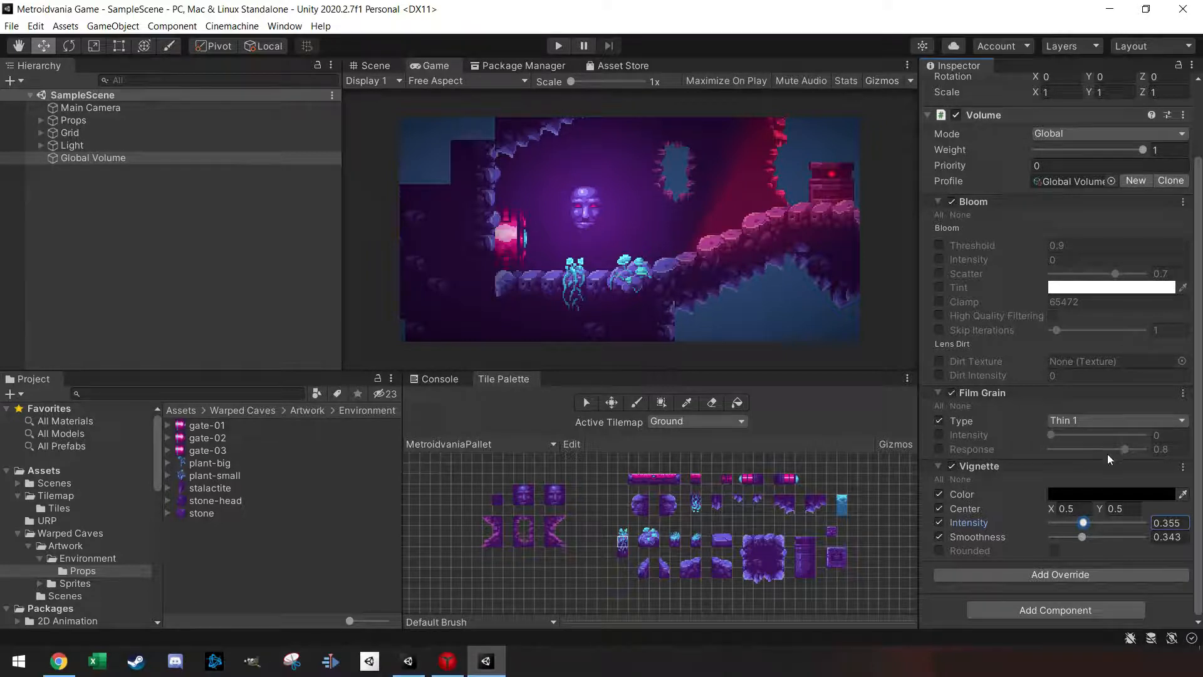
{"action": "left_click", "coordinate": [940, 435]}
{"action": "left_click_drag", "start_coordinate": [1050, 435], "coordinate": [1125, 434]}
{"action": "scroll", "coordinate": [564, 206], "scroll_direction": "up", "scroll_amount": 4}
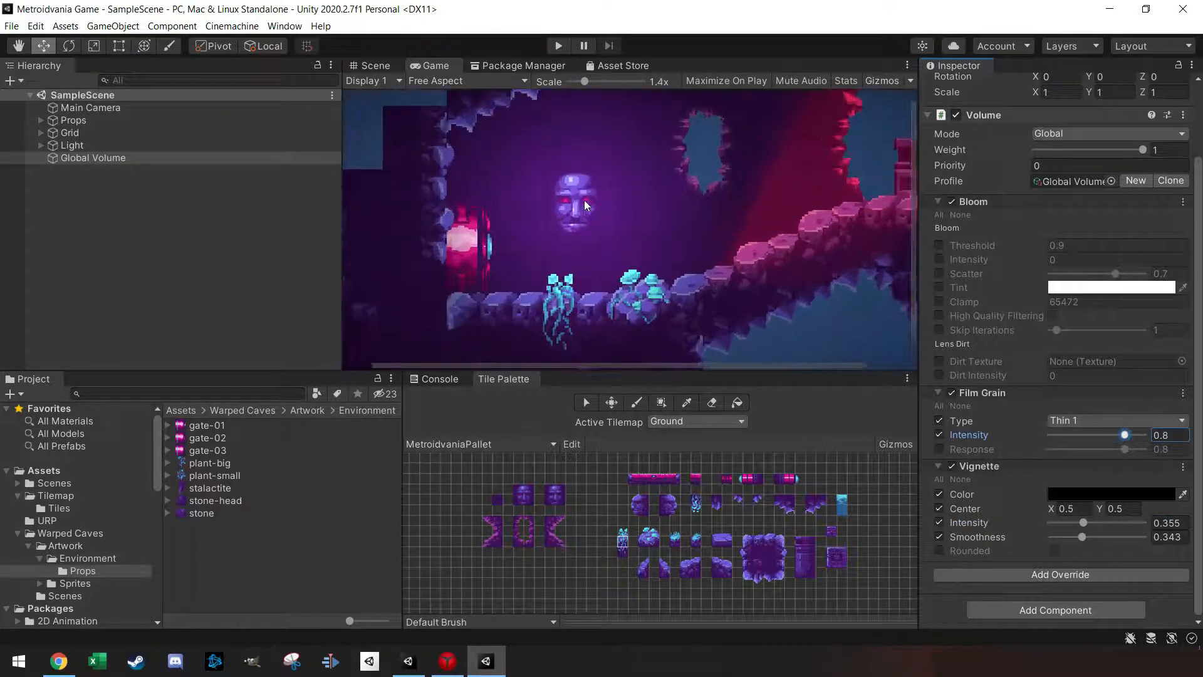
{"action": "scroll", "coordinate": [617, 216], "scroll_direction": "down", "scroll_amount": 4}
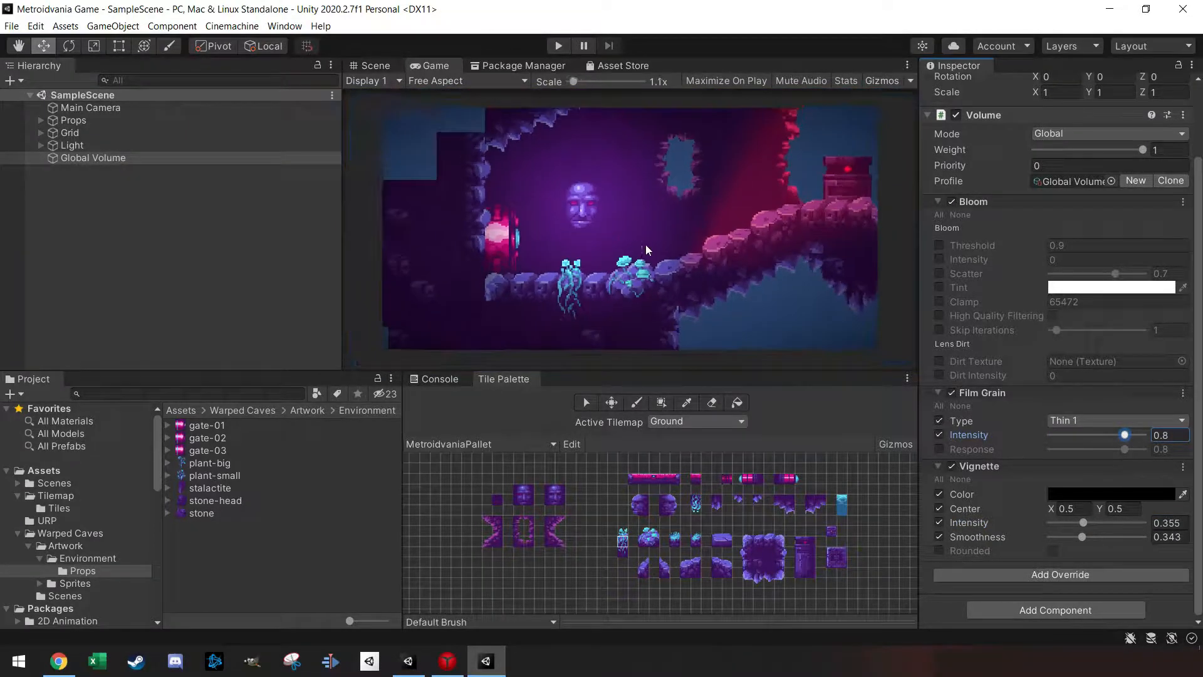
{"action": "left_click_drag", "start_coordinate": [1125, 441], "coordinate": [1120, 442]}
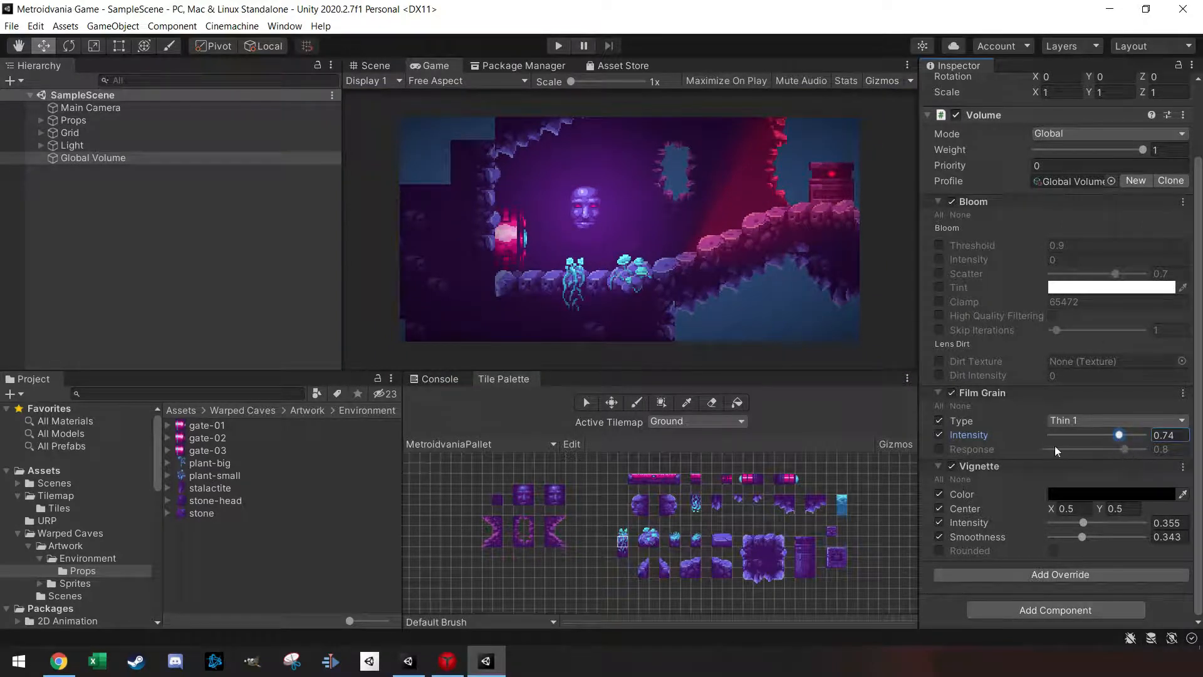
- Enable the Bloom threshold and intensity overrides, setting the threshold to 1.19 and the intensity to about 3.12
{"action": "left_click", "coordinate": [939, 245]}
{"action": "left_click_drag", "start_coordinate": [1025, 246], "coordinate": [1075, 245]}
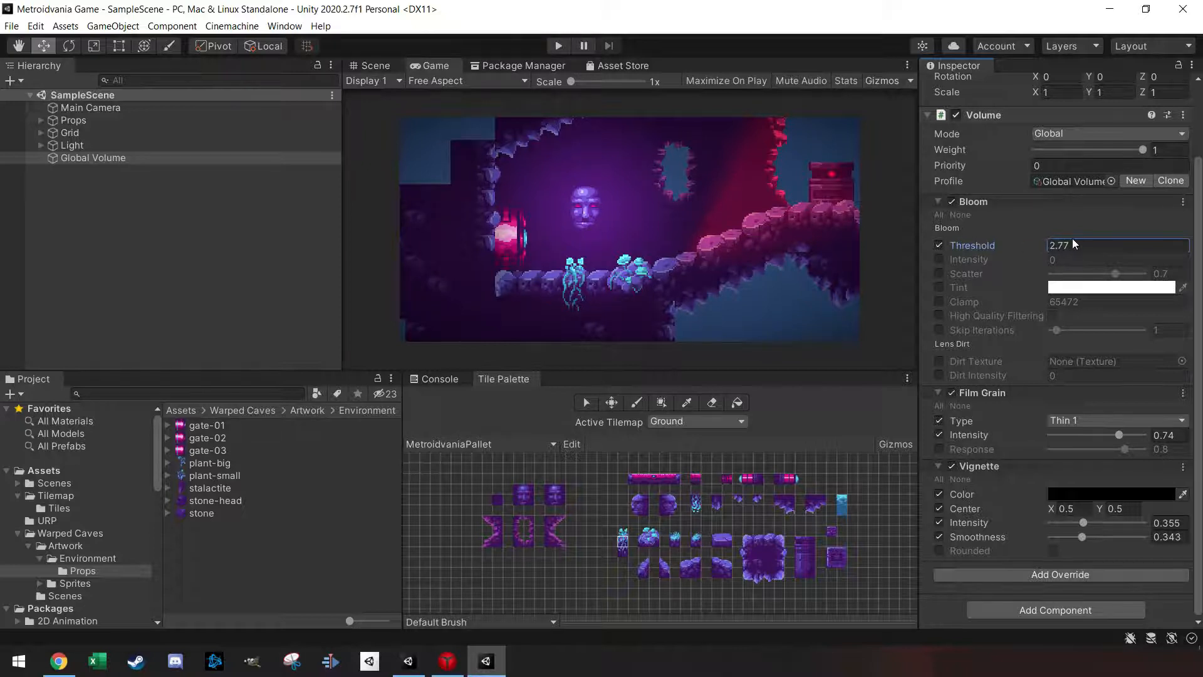
{"action": "mouse_move", "coordinate": [1039, 245]}
{"action": "left_mouse_down"}
{"action": "mouse_move", "coordinate": [997, 250]}
{"action": "mouse_move", "coordinate": [1044, 260]}
{"action": "left_mouse_up"}
{"action": "left_click", "coordinate": [939, 259]}
{"action": "left_click", "coordinate": [1033, 261]}
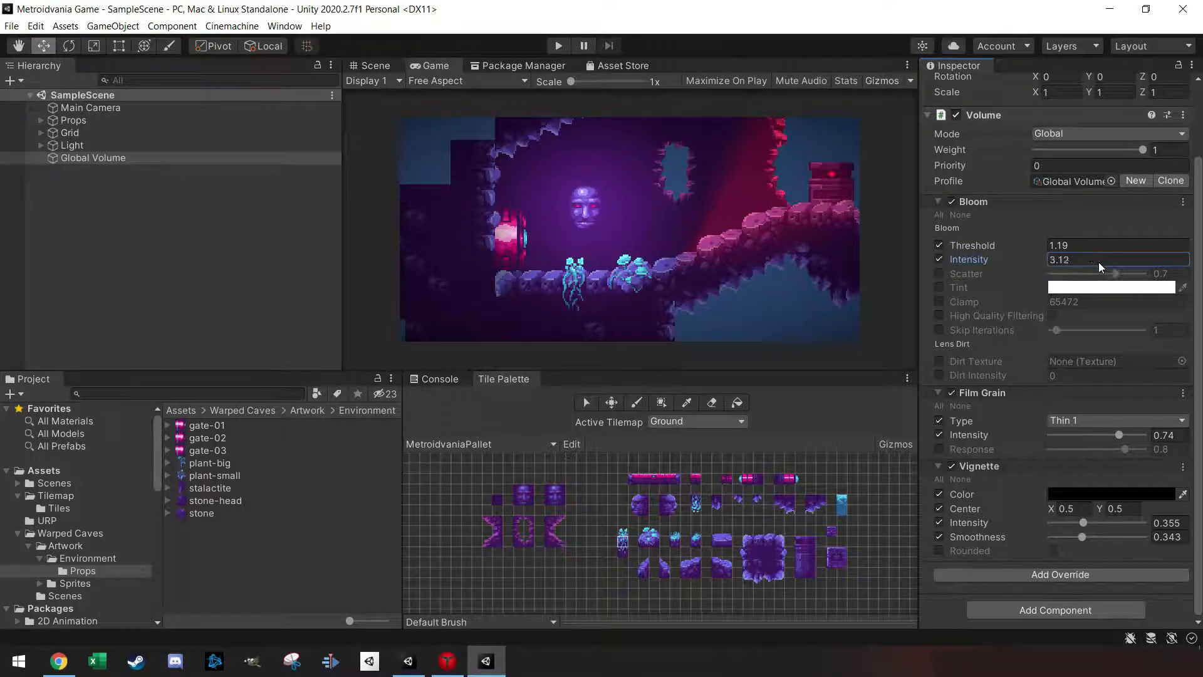
- Enable the Bloom scatter and tint overrides, raise the intensity to about 4.99 and set the threshold to 0.9
{"action": "left_click_drag", "start_coordinate": [1062, 261], "coordinate": [1073, 260]}
{"action": "left_click", "coordinate": [940, 274]}
{"action": "left_click", "coordinate": [939, 288]}
{"action": "left_click_drag", "start_coordinate": [1040, 259], "coordinate": [1013, 256]}
{"action": "left_click_drag", "start_coordinate": [1105, 255], "coordinate": [1116, 256]}
{"action": "left_click_drag", "start_coordinate": [1065, 260], "coordinate": [1011, 241]}
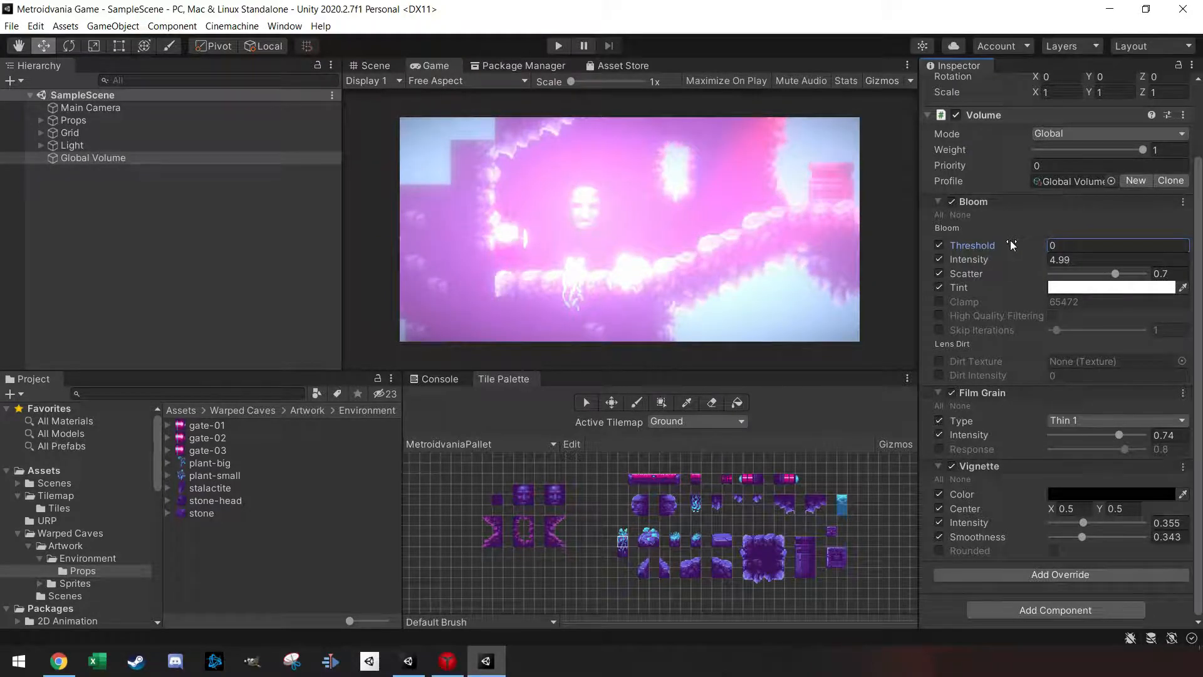
{"action": "left_click_drag", "start_coordinate": [1010, 240], "coordinate": [1030, 247]}
{"action": "left_click", "coordinate": [1032, 248]}
{"action": "type", "text": "0.9"}
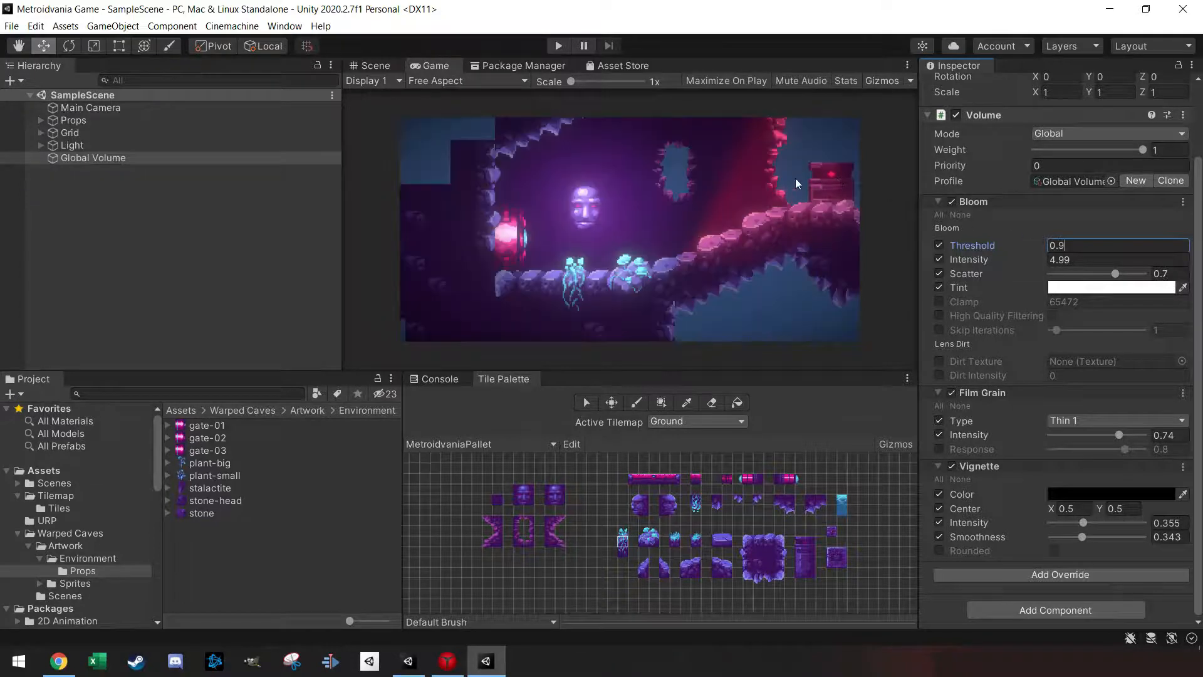
- Reduce the Bloom intensity to about 4.3 and set its threshold to 1 while viewing the level in the Scene view
{"action": "left_click", "coordinate": [1041, 261]}
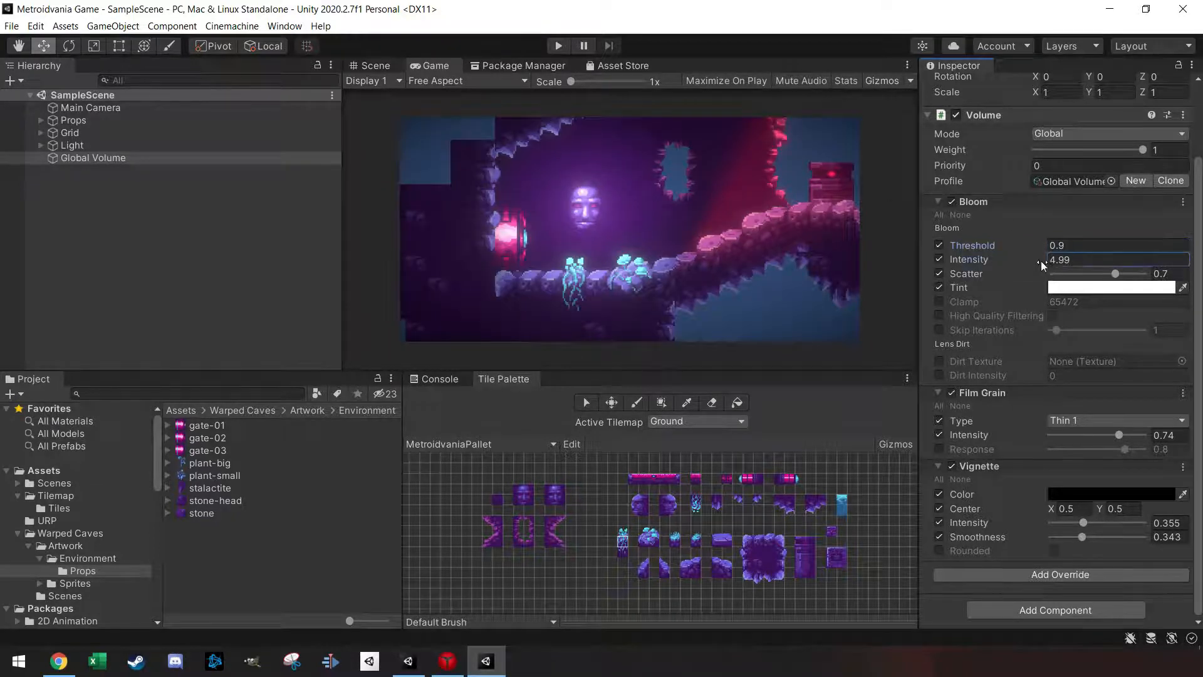
{"action": "mouse_move", "coordinate": [1037, 266]}
{"action": "left_mouse_down"}
{"action": "mouse_move", "coordinate": [1044, 272]}
{"action": "mouse_move", "coordinate": [1026, 271]}
{"action": "left_mouse_up"}
{"action": "left_click", "coordinate": [376, 64]}
{"action": "middle_click_drag", "start_coordinate": [516, 159], "coordinate": [553, 178]}
{"action": "left_click", "coordinate": [1046, 245]}
{"action": "type", "text": "1"}
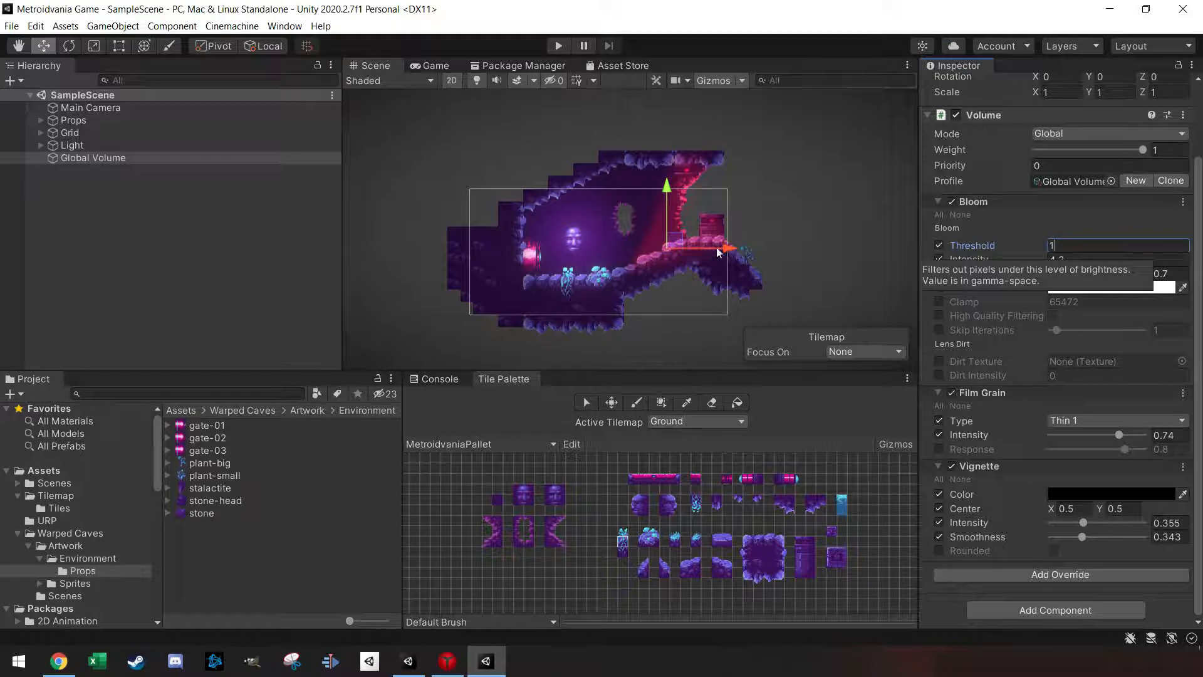
- Lower the Film Grain intensity to about 0.22 and try the Large 01 type before returning to Thin 1
{"action": "left_click_drag", "start_coordinate": [1119, 438], "coordinate": [1080, 425]}
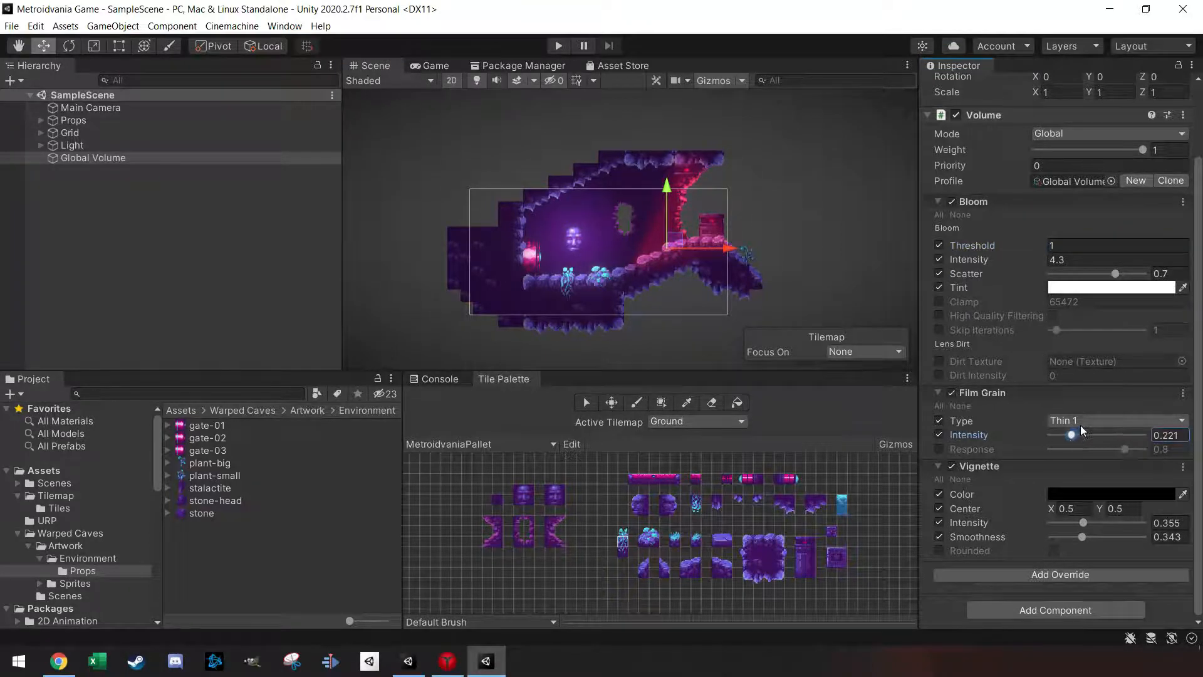
{"action": "left_click", "coordinate": [1081, 421]}
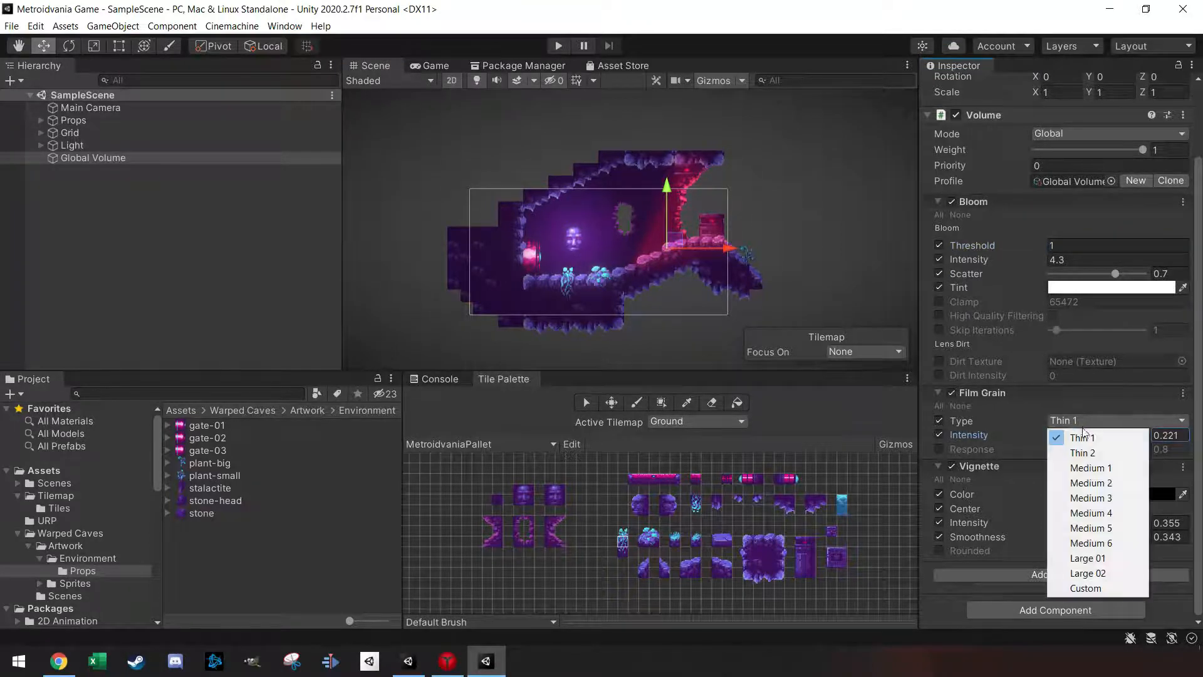
{"action": "left_click", "coordinate": [1107, 558]}
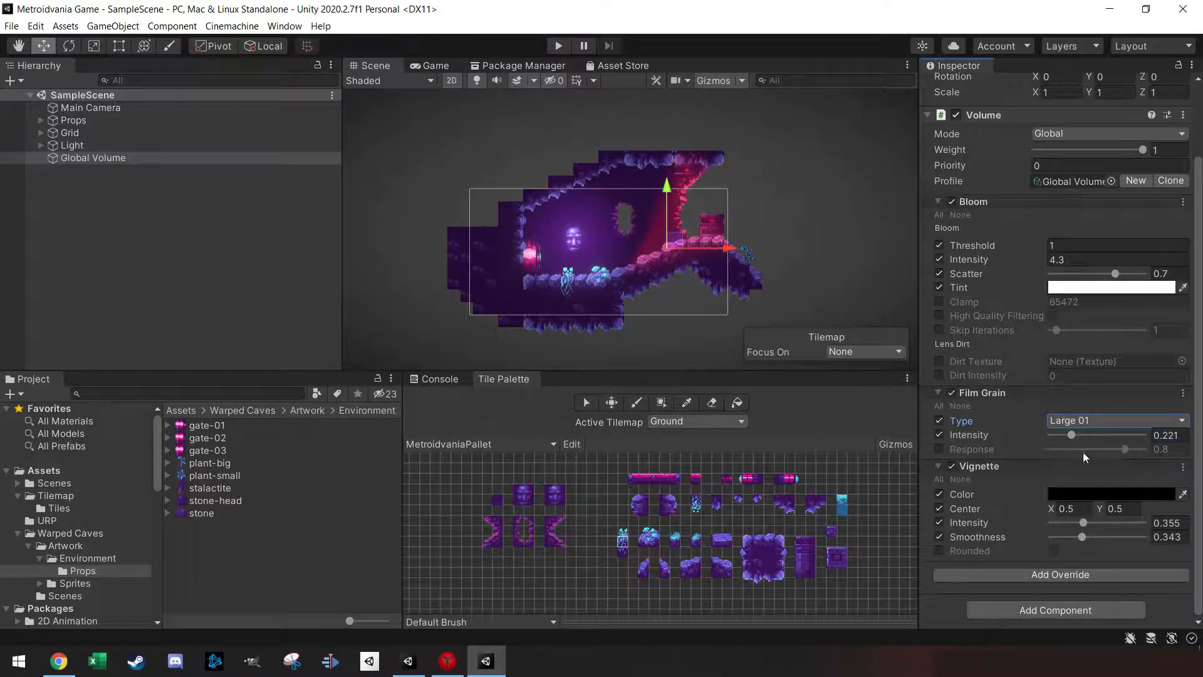
{"action": "scroll", "coordinate": [537, 243], "scroll_direction": "up", "scroll_amount": 4}
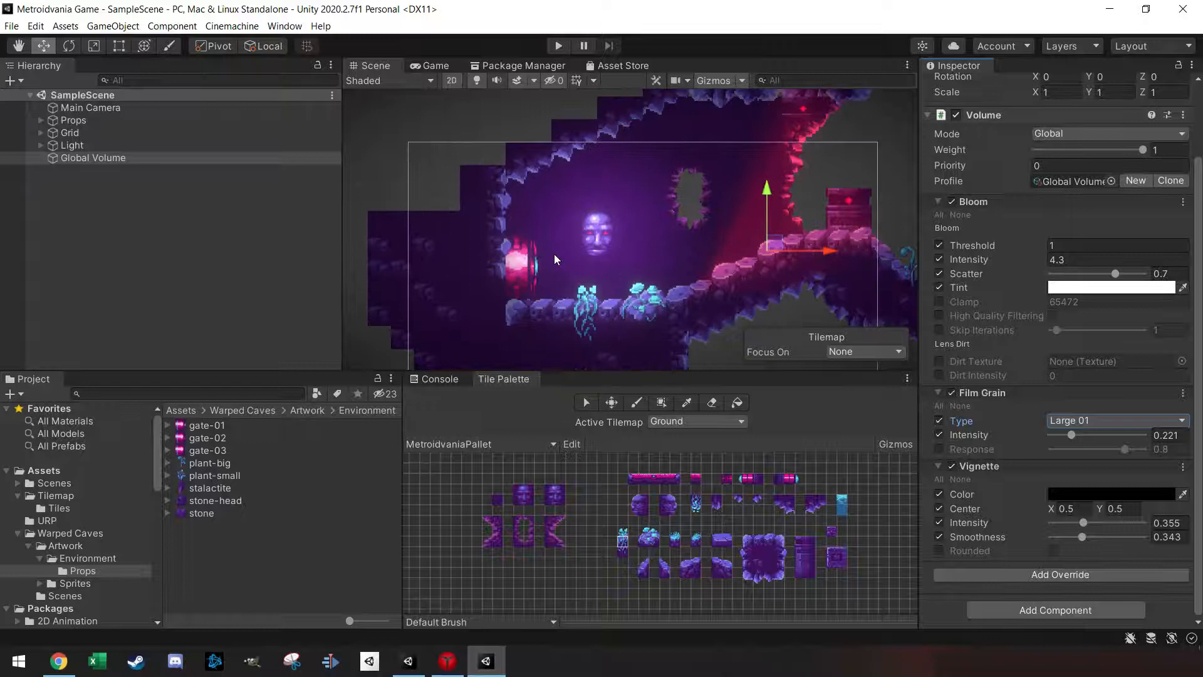
{"action": "left_click", "coordinate": [1065, 422]}
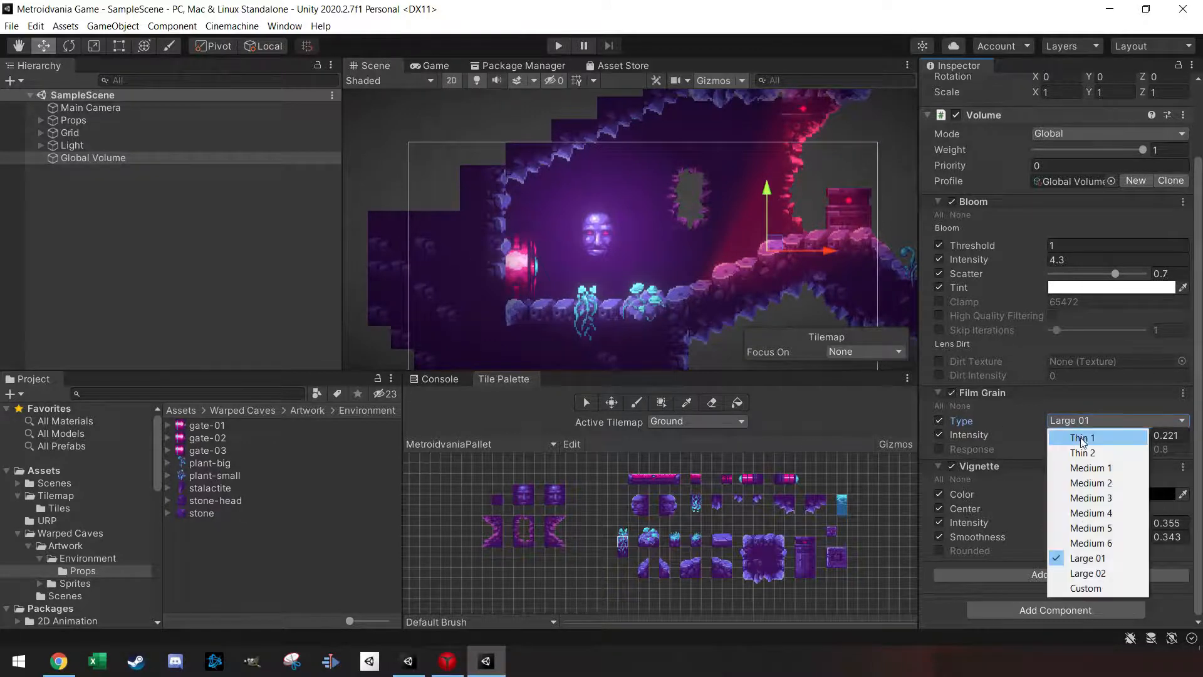
{"action": "left_click", "coordinate": [1078, 439]}
{"action": "scroll", "coordinate": [694, 266], "scroll_direction": "down", "scroll_amount": 1}
{"action": "scroll", "coordinate": [695, 266], "scroll_direction": "down", "scroll_amount": 4}
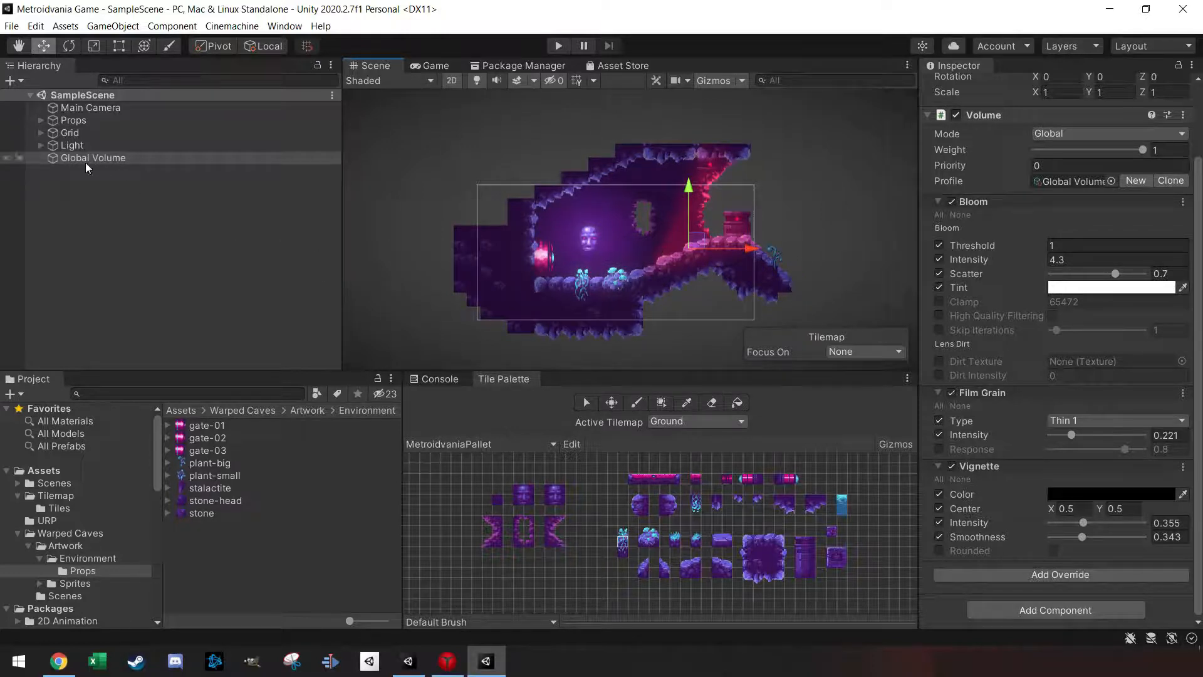
- Select the Freeform Light 2D in the Light group and dock an Animation window beside the Tile Palette
{"action": "left_click", "coordinate": [41, 145]}
{"action": "left_click", "coordinate": [68, 158]}
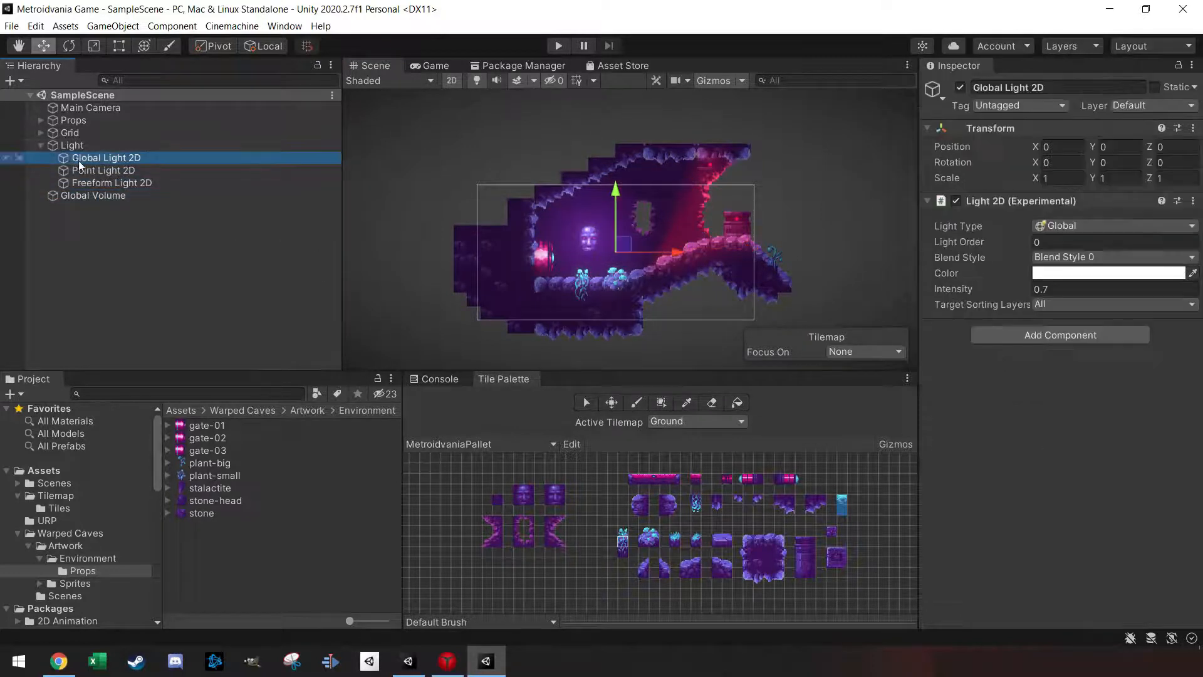
{"action": "left_click", "coordinate": [97, 171]}
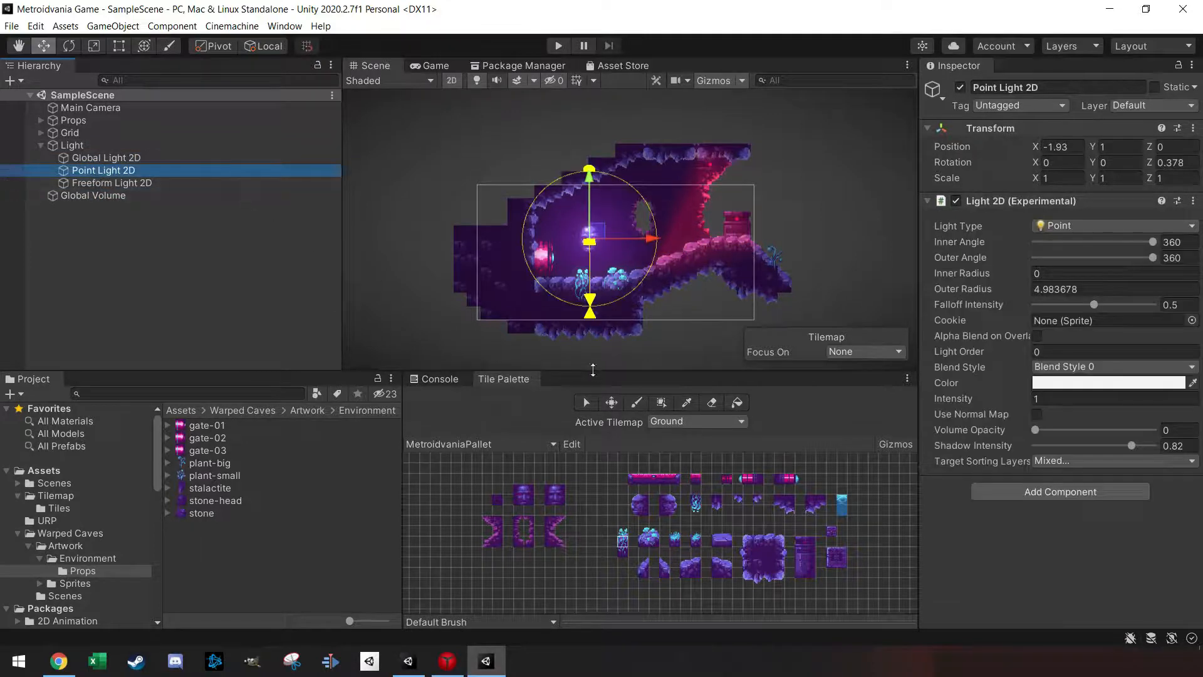
{"action": "left_click", "coordinate": [130, 183]}
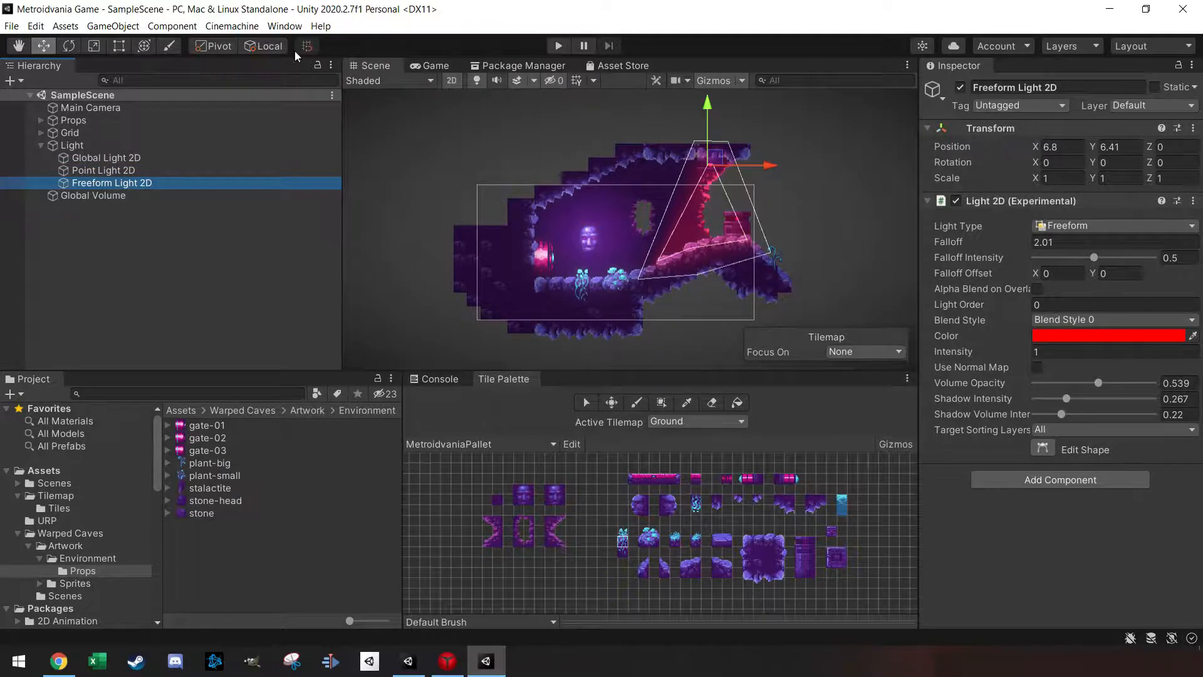
{"action": "left_click", "coordinate": [284, 25]}
{"action": "mouse_move", "coordinate": [283, 45]}
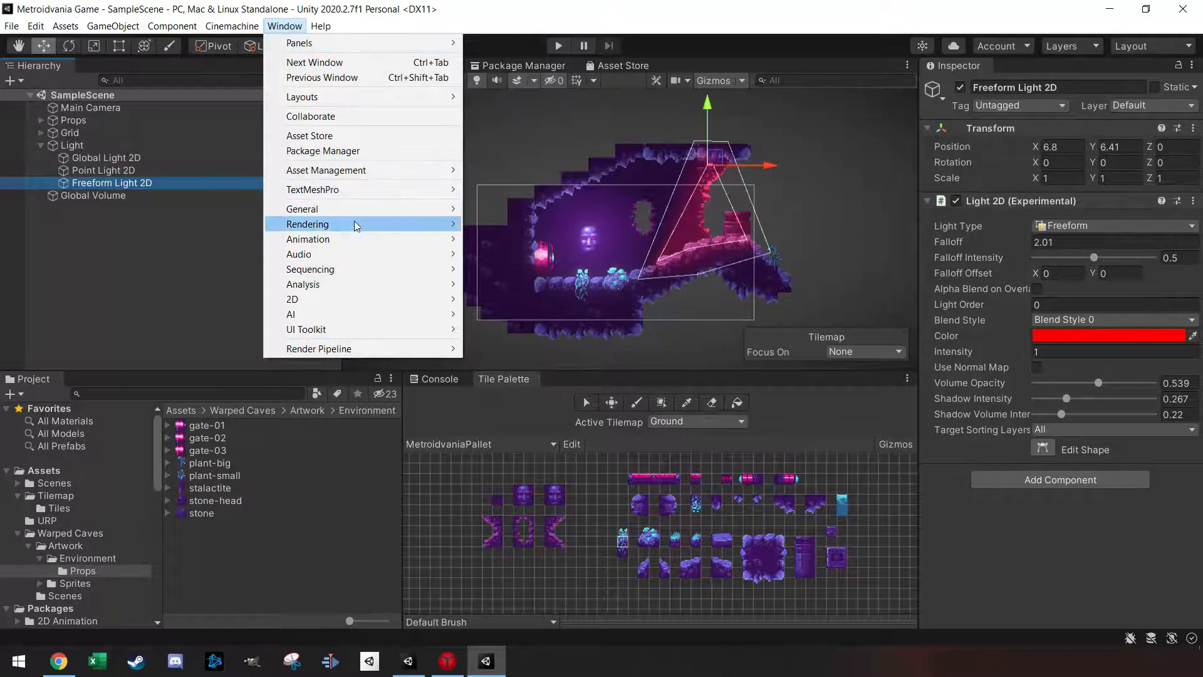
{"action": "mouse_move", "coordinate": [384, 240]}
{"action": "left_click", "coordinate": [514, 241]}
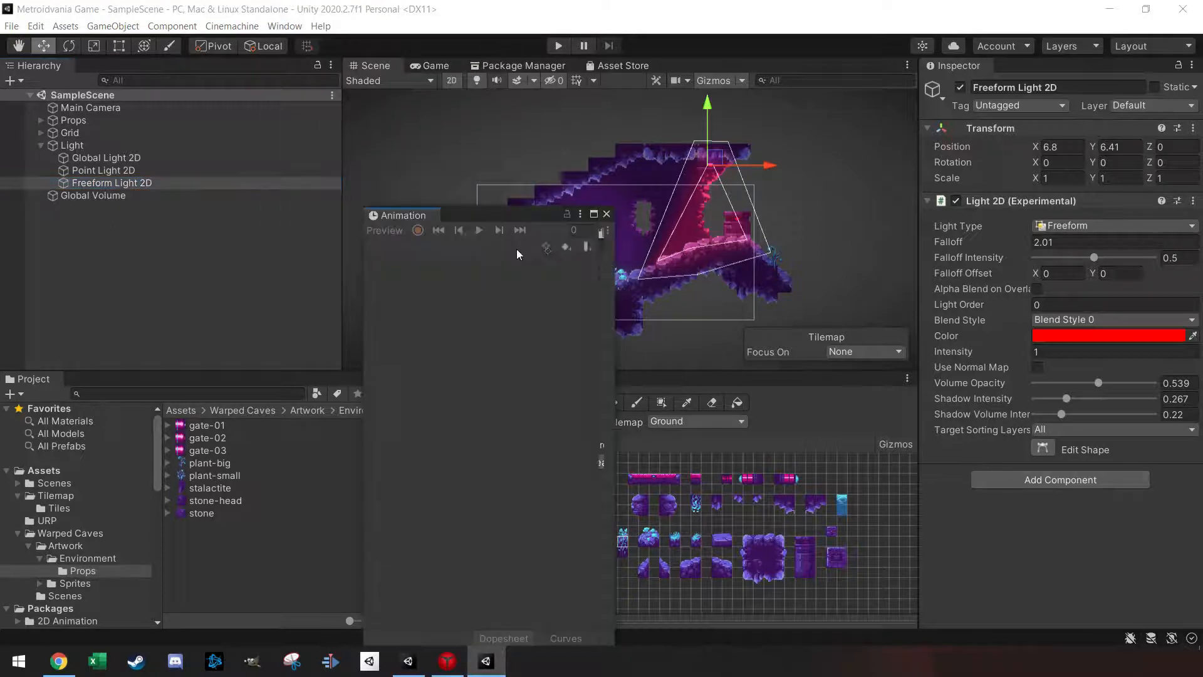
{"action": "left_click_drag", "start_coordinate": [412, 223], "coordinate": [514, 403]}
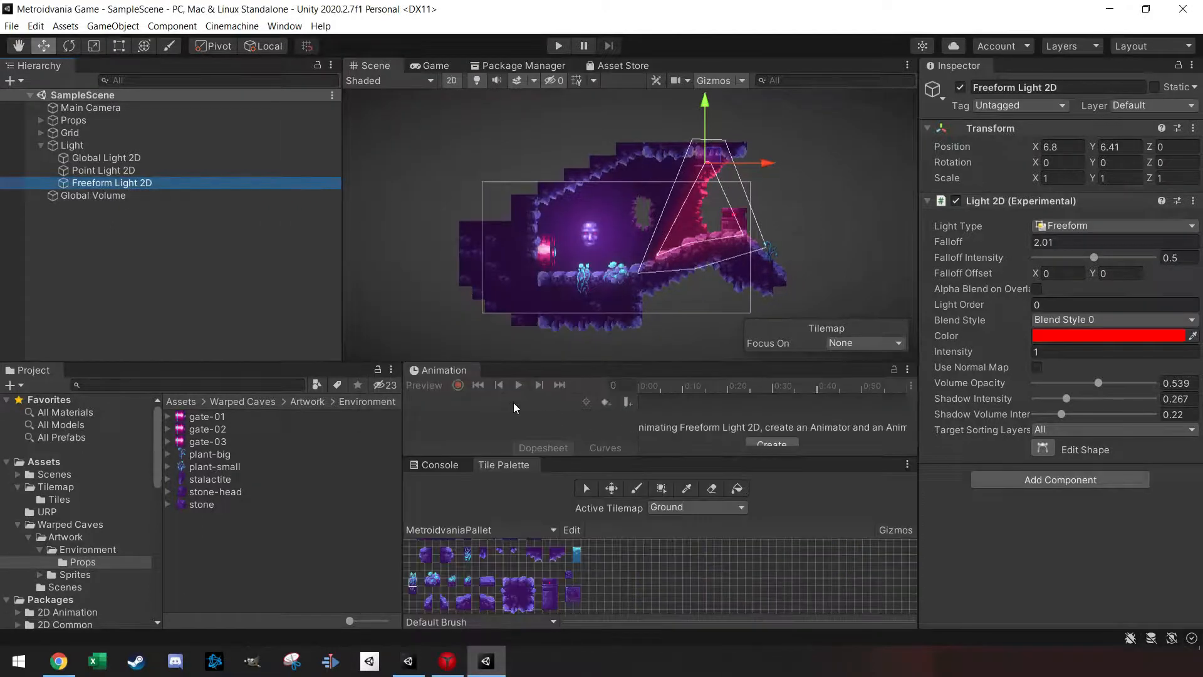
{"action": "left_click_drag", "start_coordinate": [441, 371], "coordinate": [560, 482]}
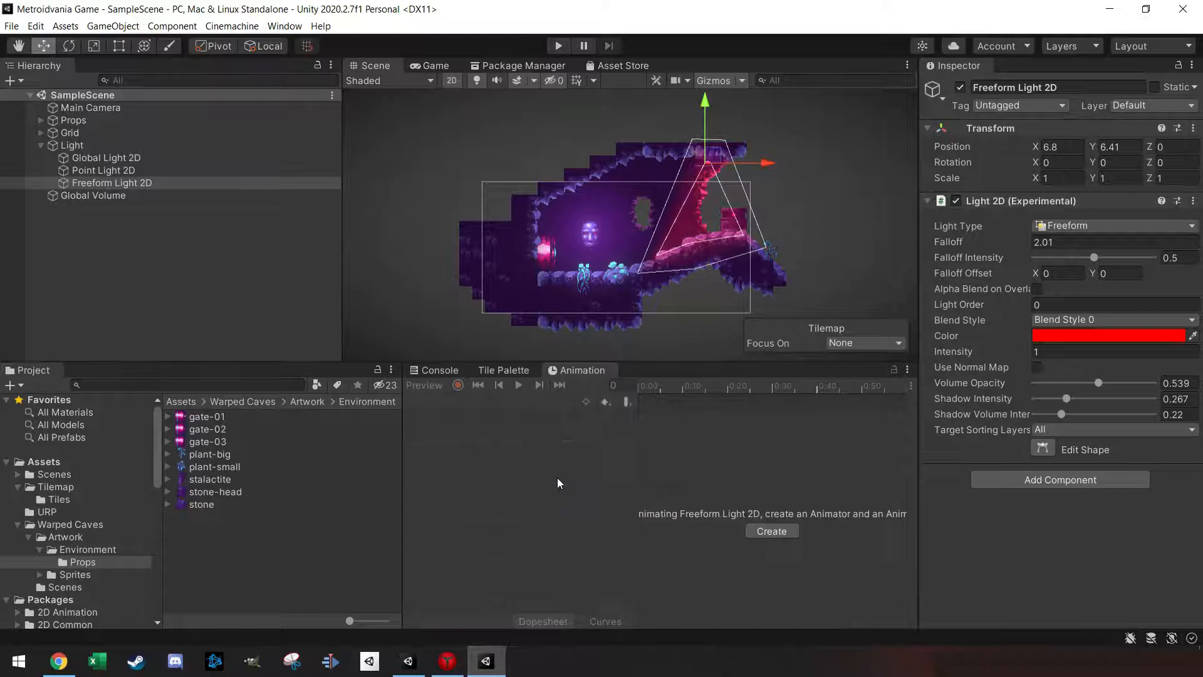
- Create an animation clip named FreeFormRedLight for the Freeform Light 2D, saved in a new LightAnimation folder under Assets
{"action": "left_click", "coordinate": [787, 530]}
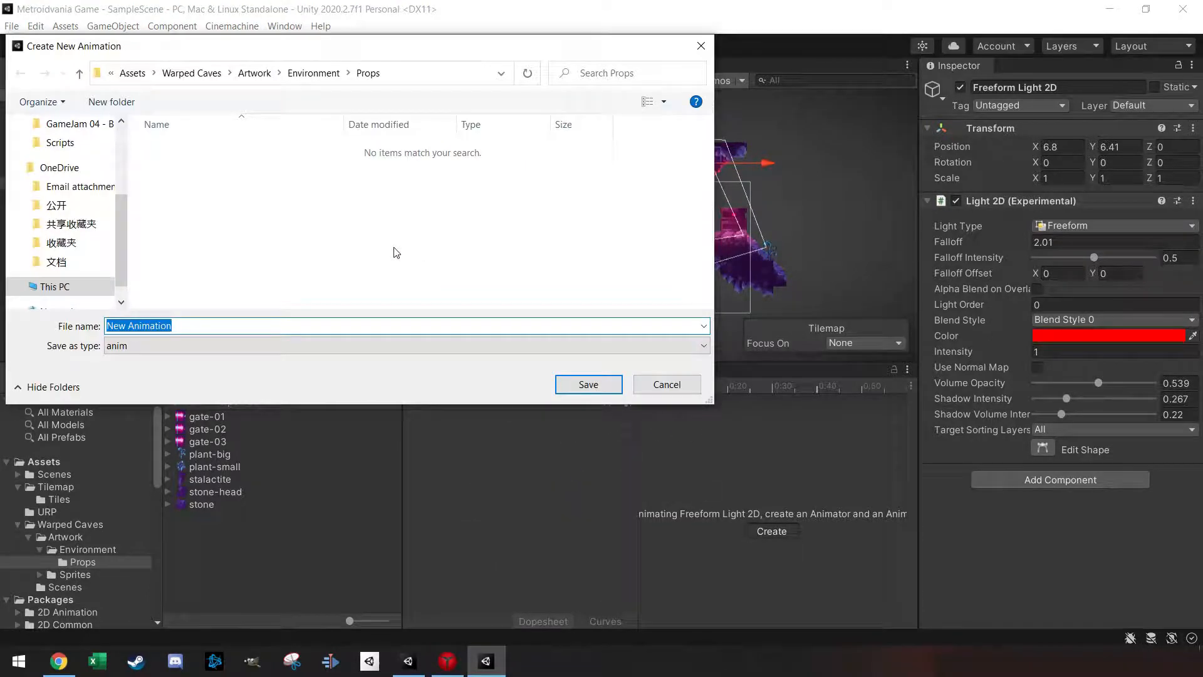
{"action": "type", "text": "FreeFor"}
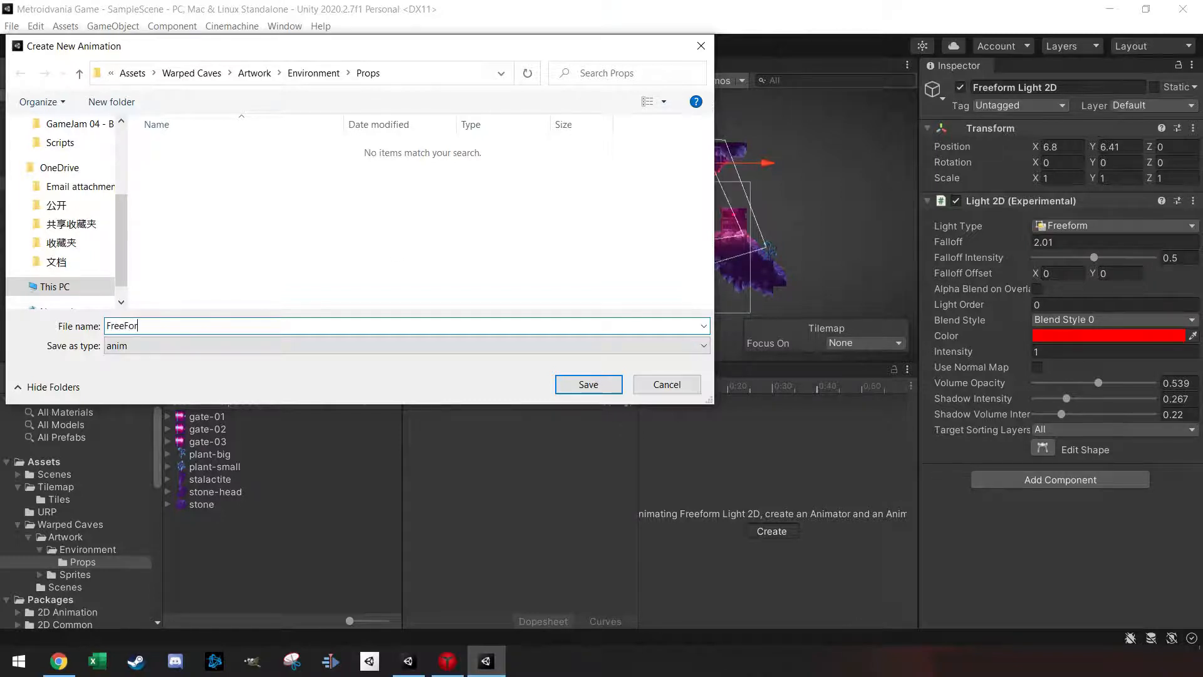
{"action": "type", "text": "mRedLight"}
{"action": "left_click", "coordinate": [132, 73]}
{"action": "right_click", "coordinate": [206, 252]}
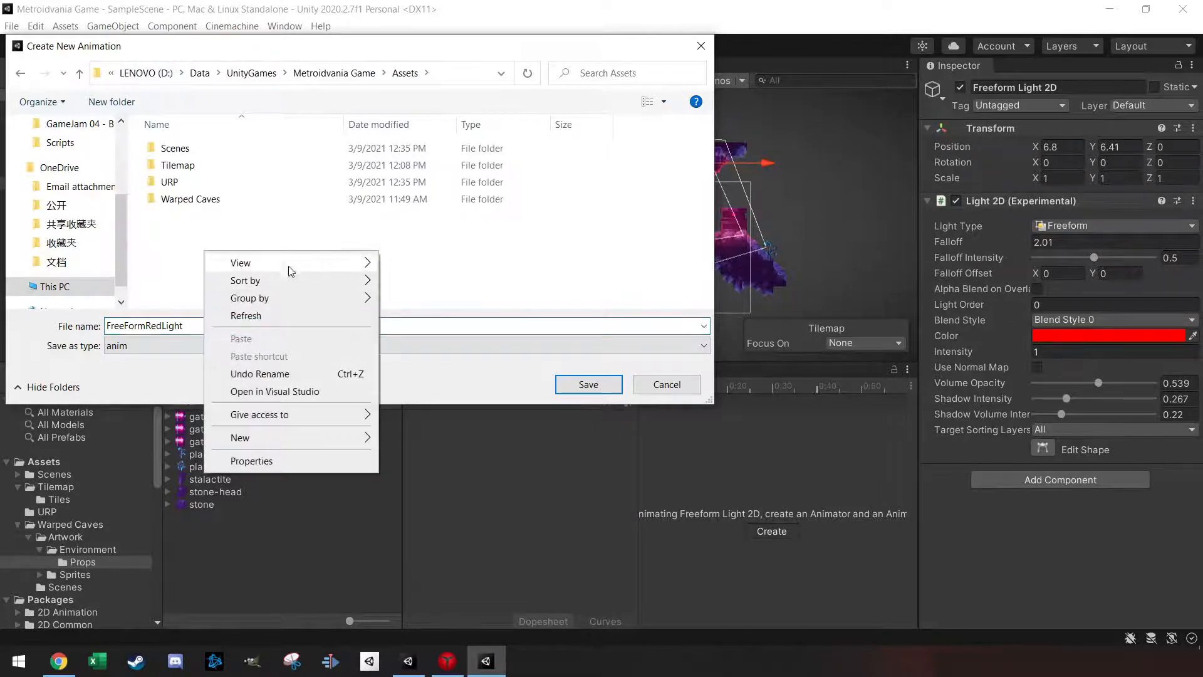
{"action": "mouse_move", "coordinate": [370, 438]}
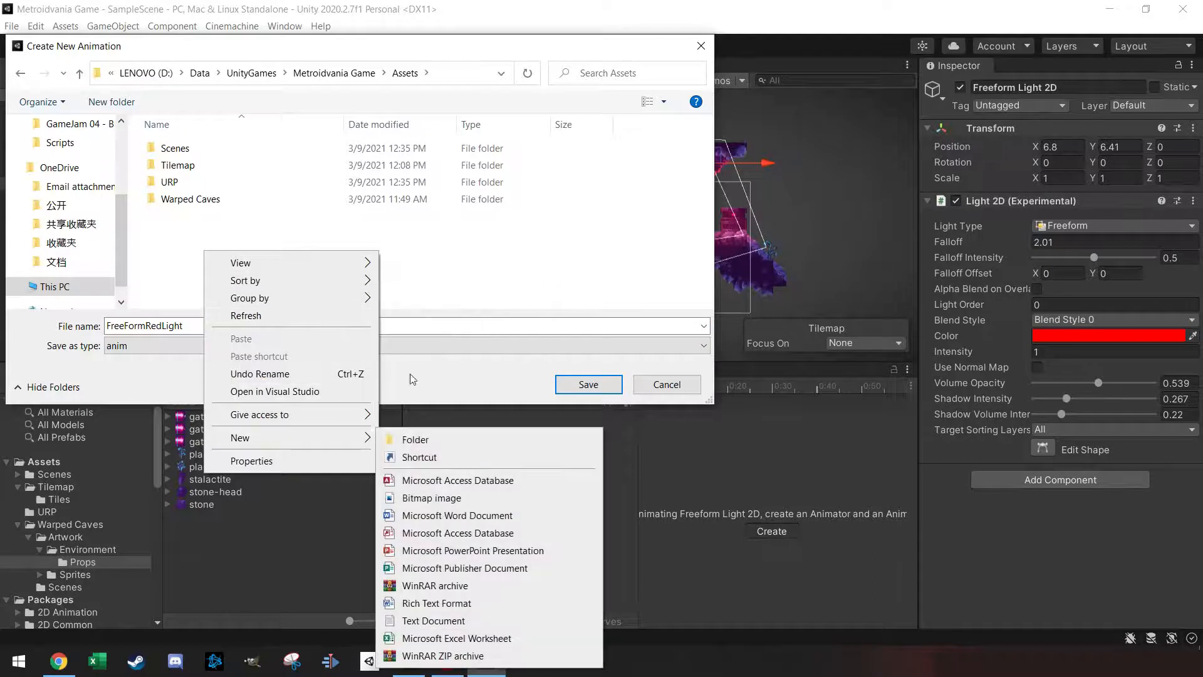
{"action": "left_click", "coordinate": [406, 440]}
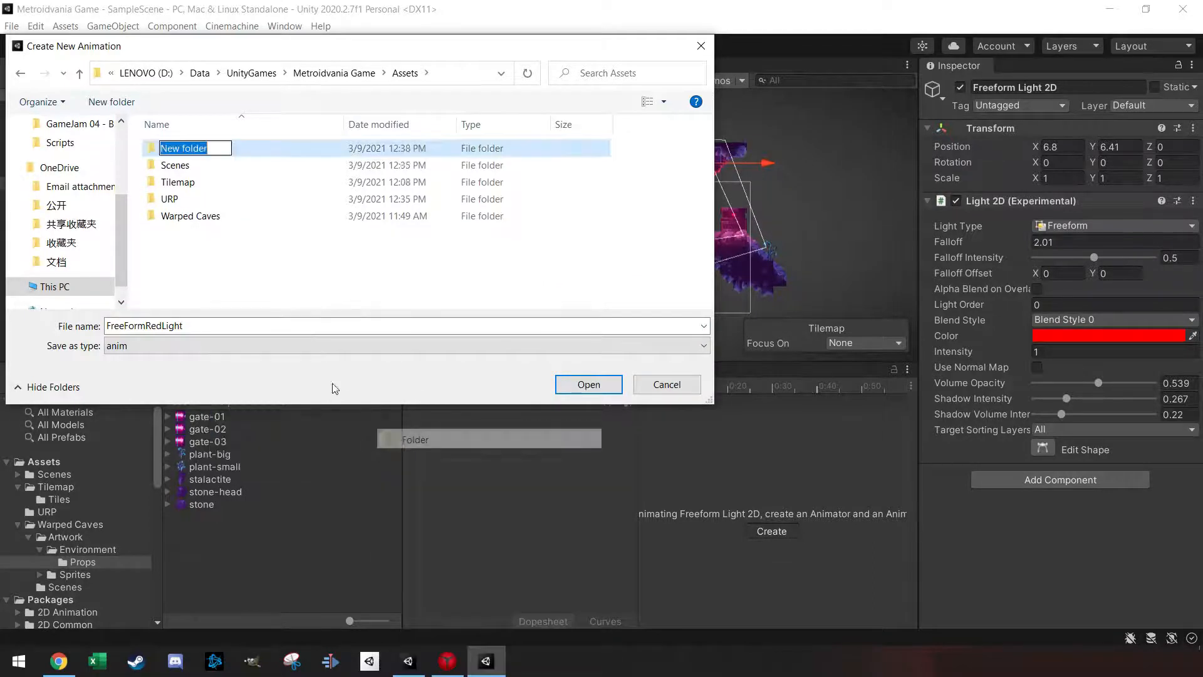
{"action": "type", "text": "LightAnimatio"}
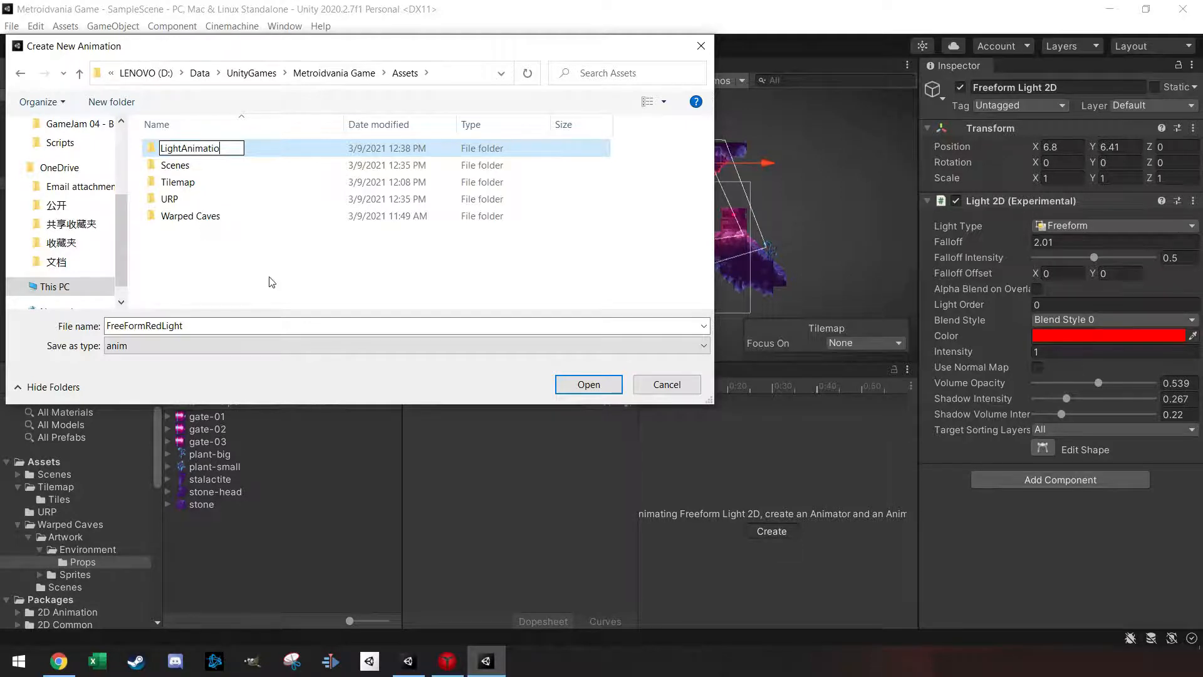
{"action": "type", "text": "n"}
{"action": "key", "text": "Return"}
{"action": "double_click", "coordinate": [202, 150]}
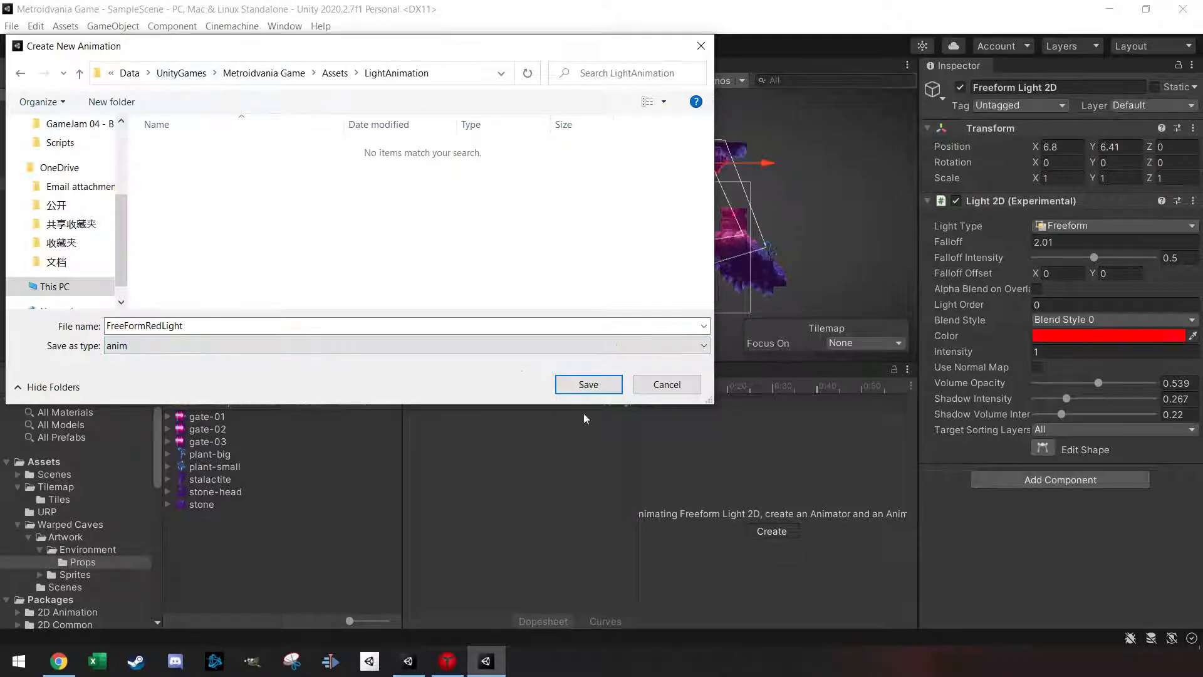
{"action": "left_click", "coordinate": [589, 384]}
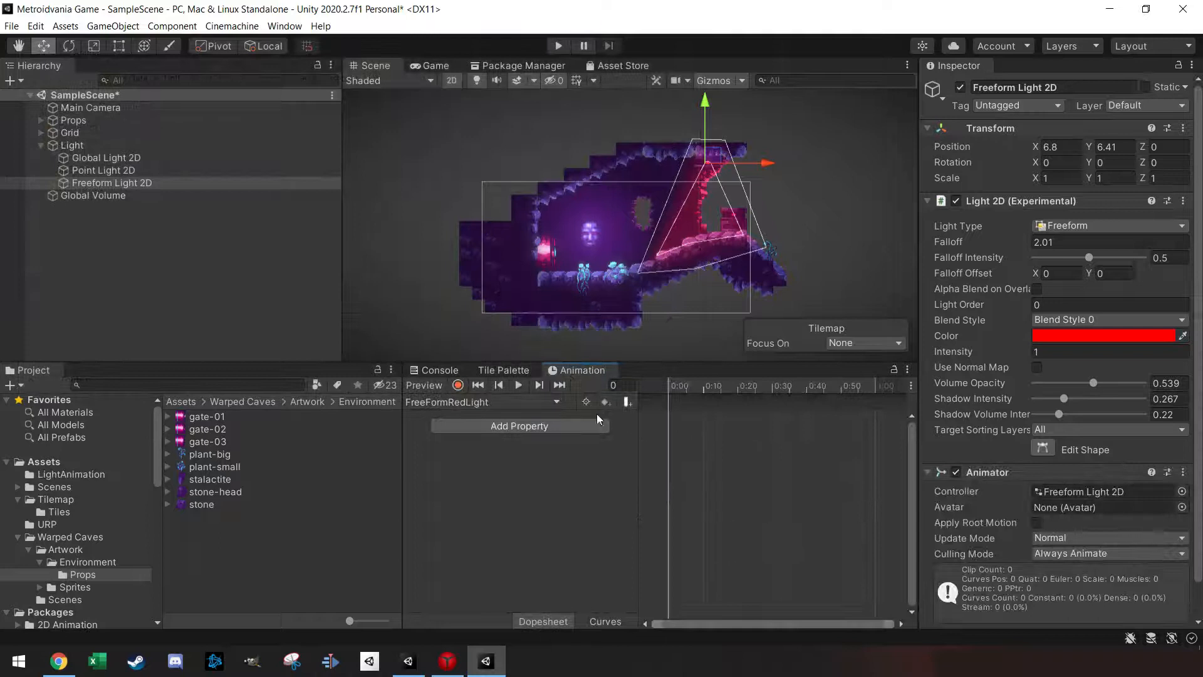
- Record light intensity keyframes of 0.8 at 0:00, 1.5 at 0:30 and 0.8 at 1:00, and preview the clip
{"action": "left_click", "coordinate": [459, 385]}
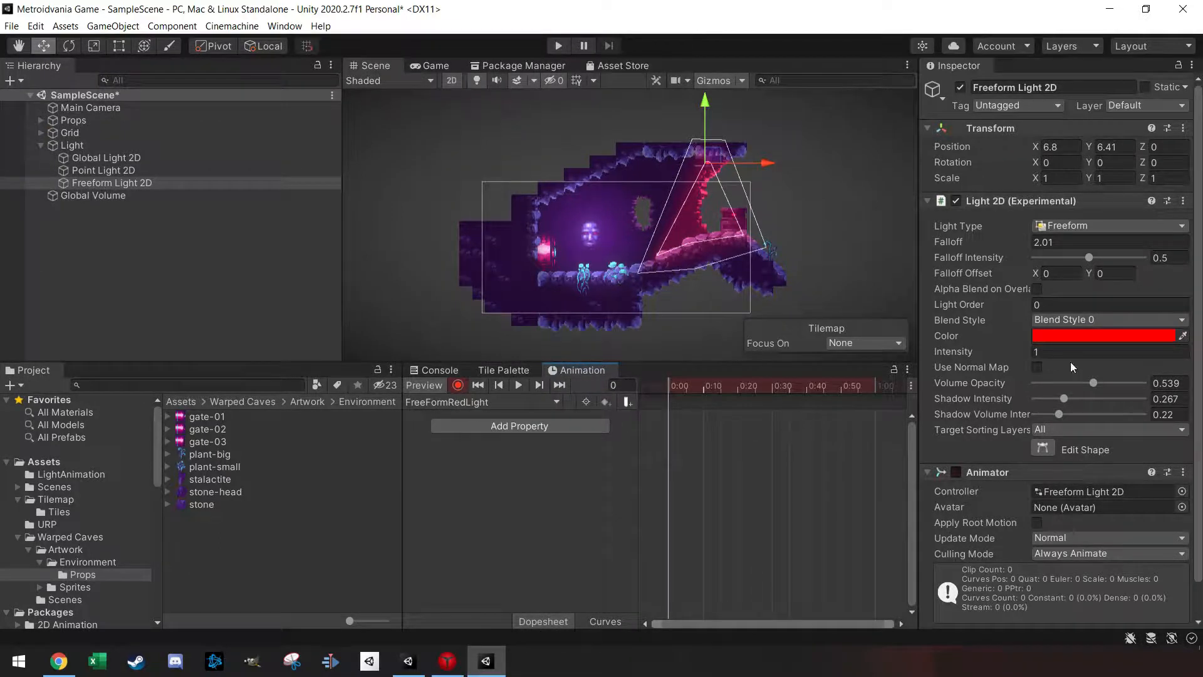
{"action": "left_click", "coordinate": [1038, 354]}
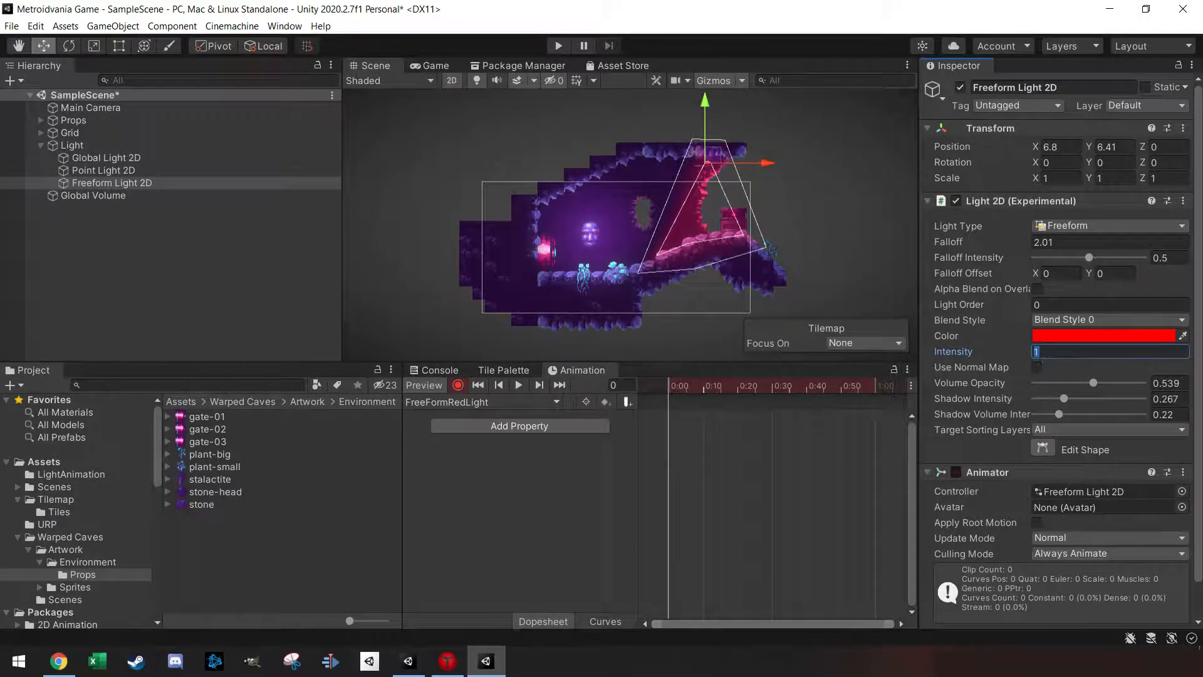
{"action": "type", "text": "0.8"}
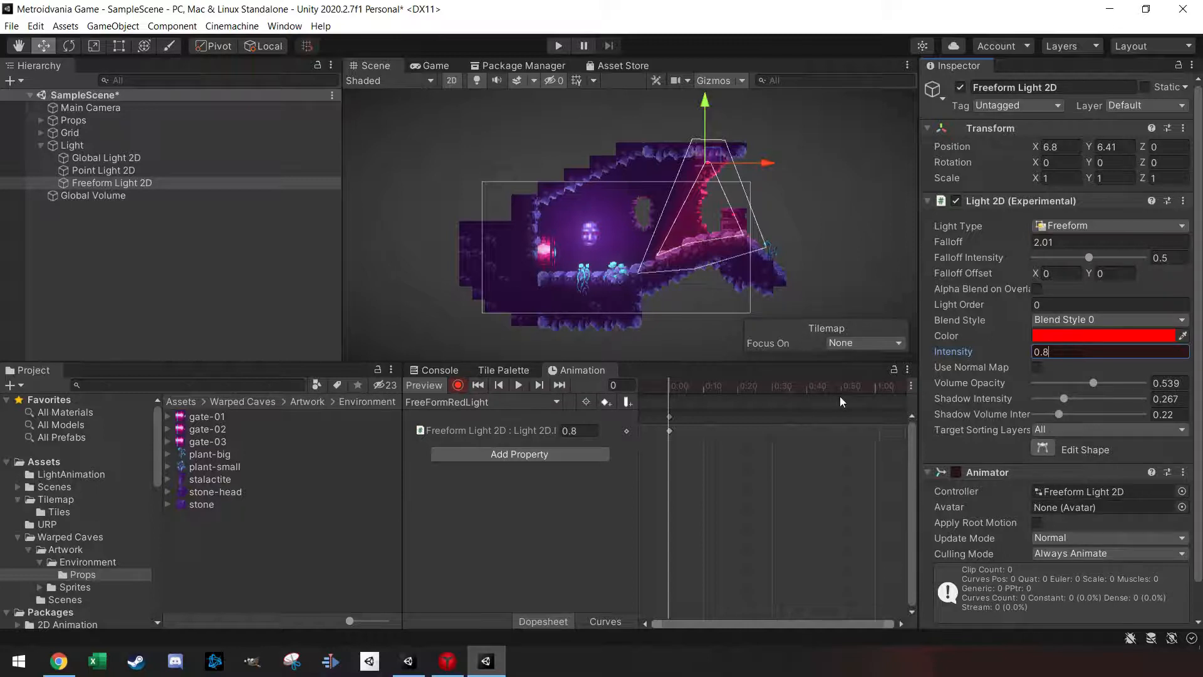
{"action": "left_click", "coordinate": [773, 389]}
{"action": "left_click", "coordinate": [1045, 352]}
{"action": "type", "text": "1.2"}
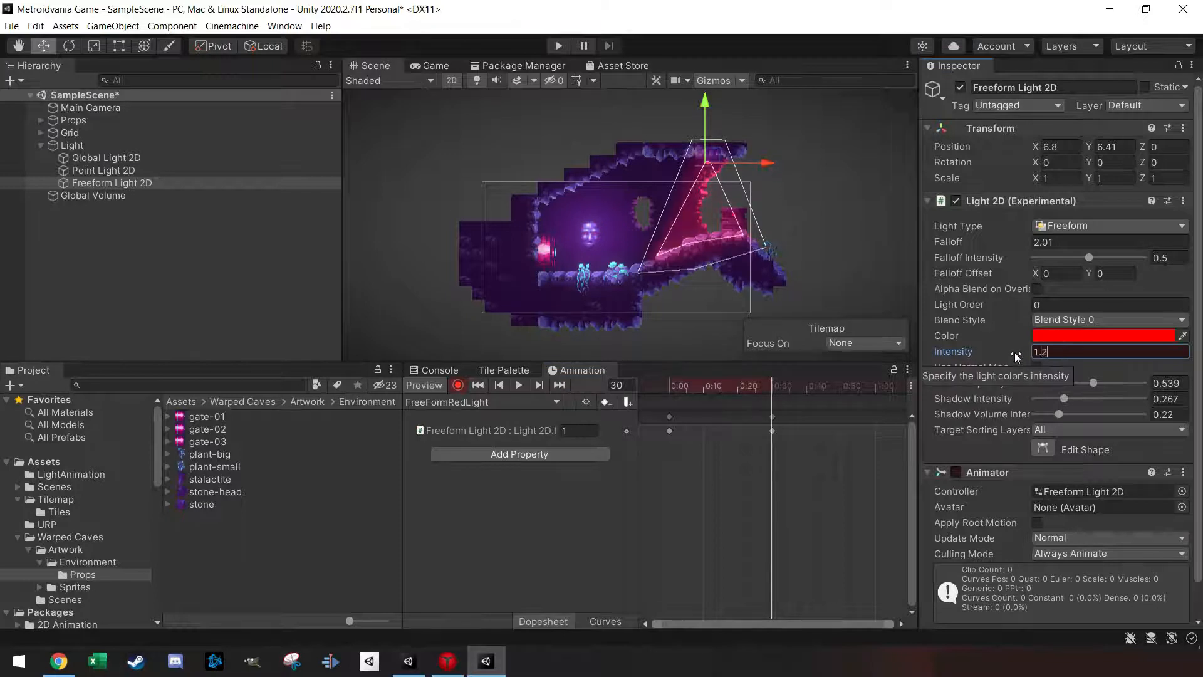
{"action": "type", "text": "5"}
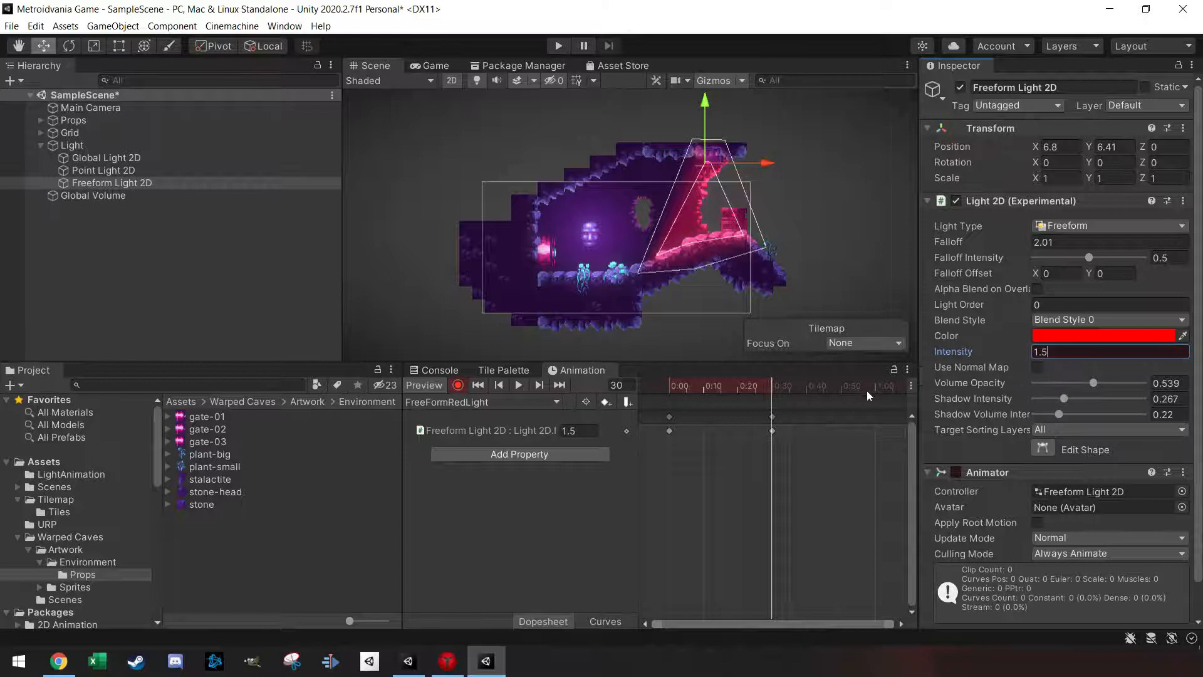
{"action": "left_click", "coordinate": [875, 388]}
{"action": "left_click", "coordinate": [1043, 352]}
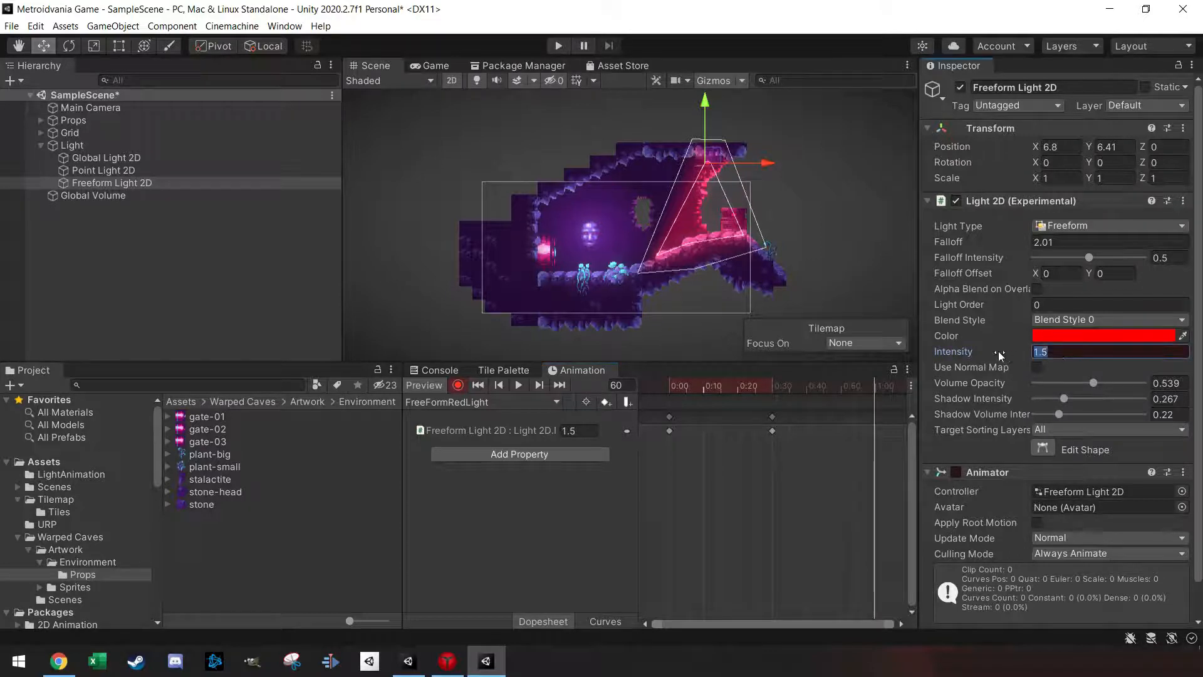
{"action": "type", "text": "0.8"}
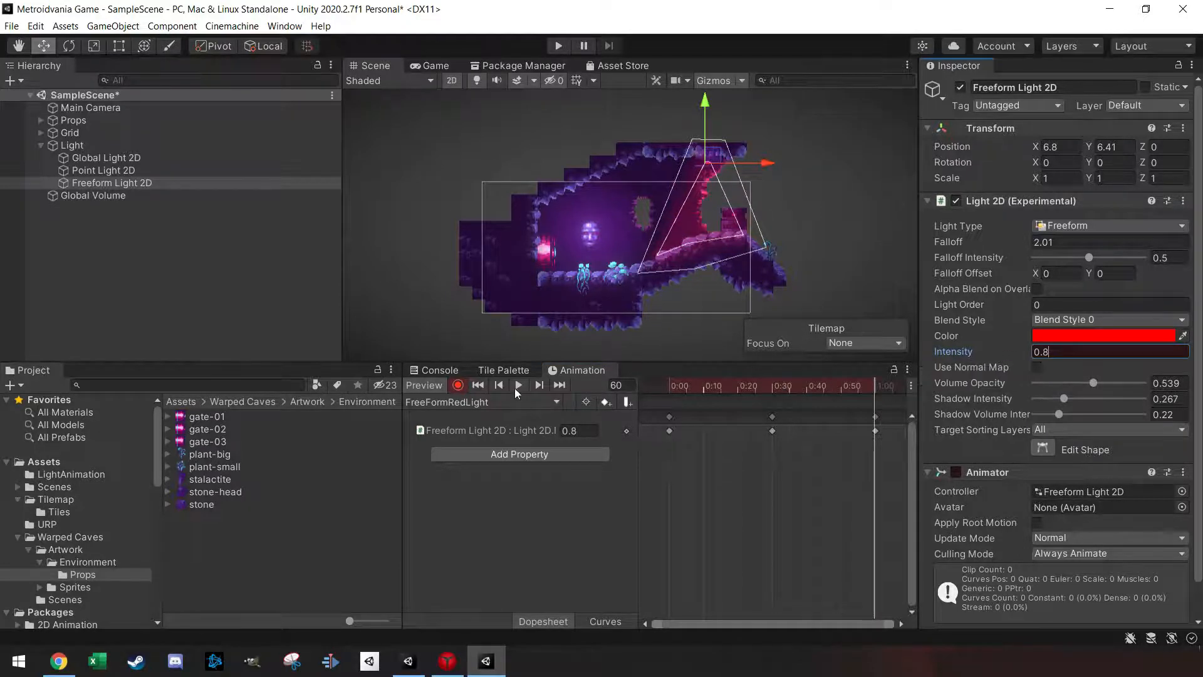
{"action": "left_click", "coordinate": [519, 385]}
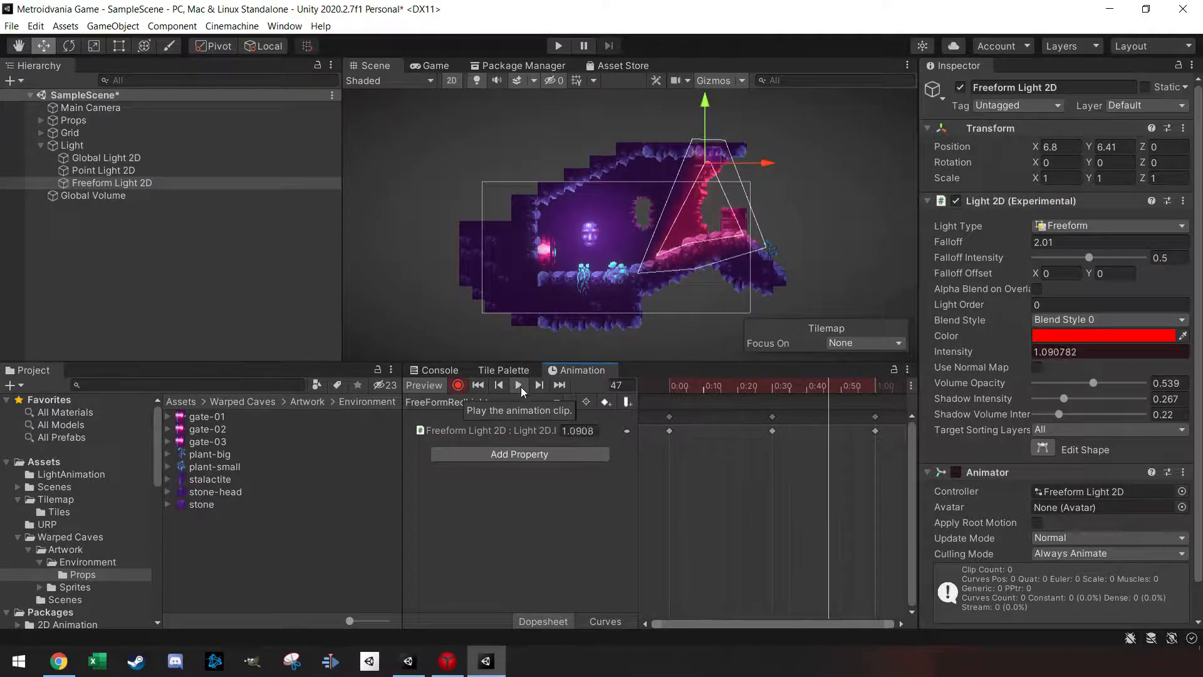
{"action": "left_click", "coordinate": [518, 385]}
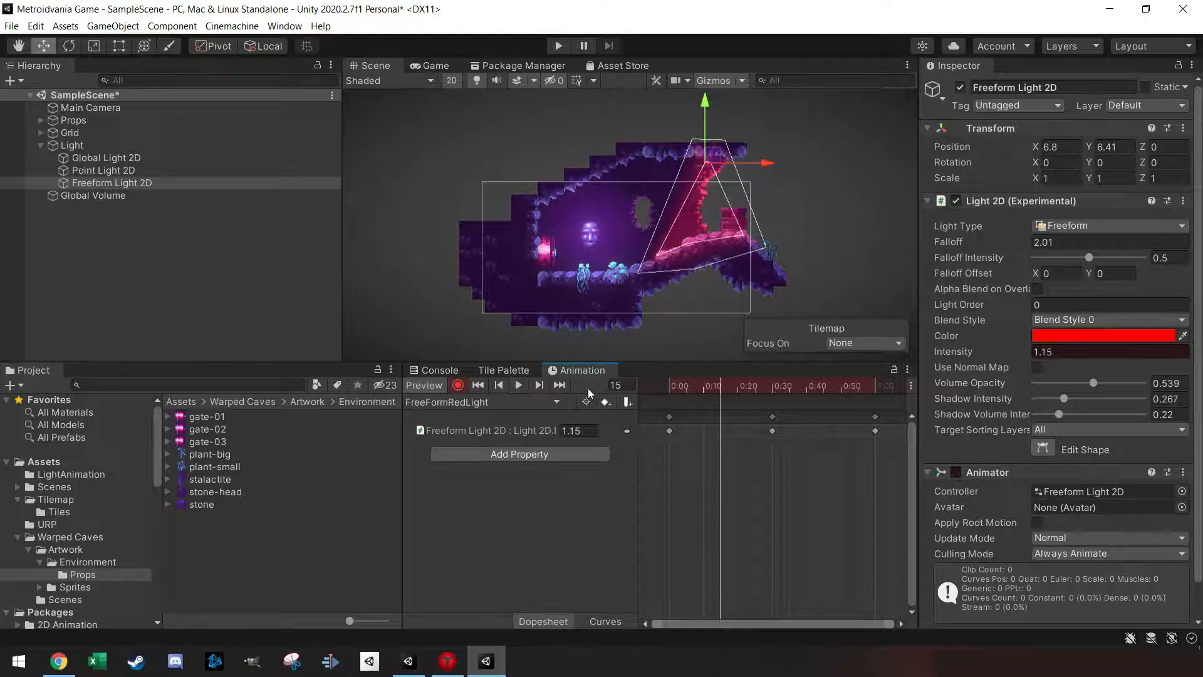
- Open the Animator window and dock it beside the Animation window
{"action": "left_click", "coordinate": [285, 25]}
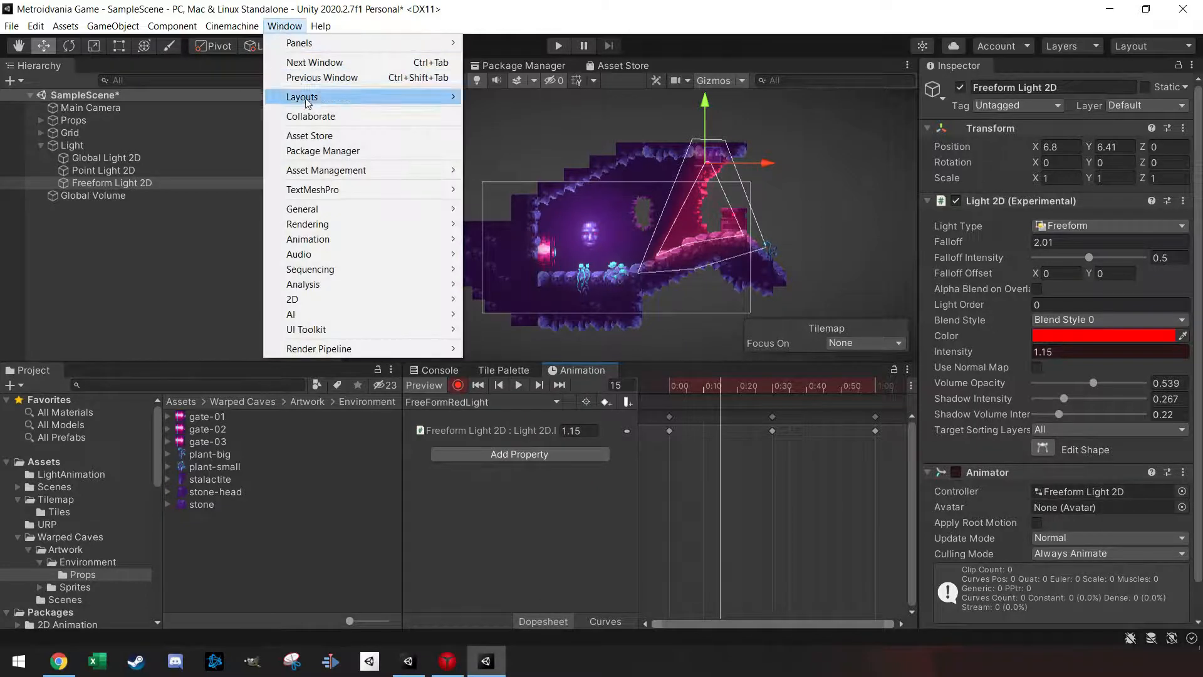
{"action": "mouse_move", "coordinate": [353, 243]}
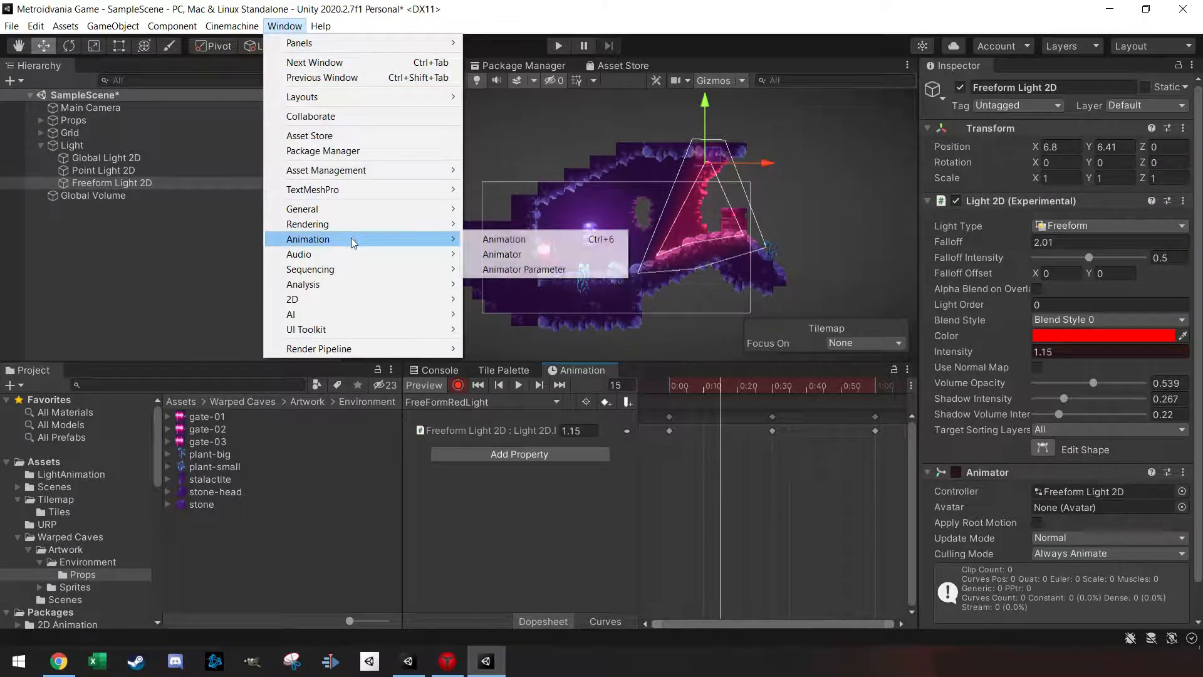
{"action": "left_click", "coordinate": [511, 254]}
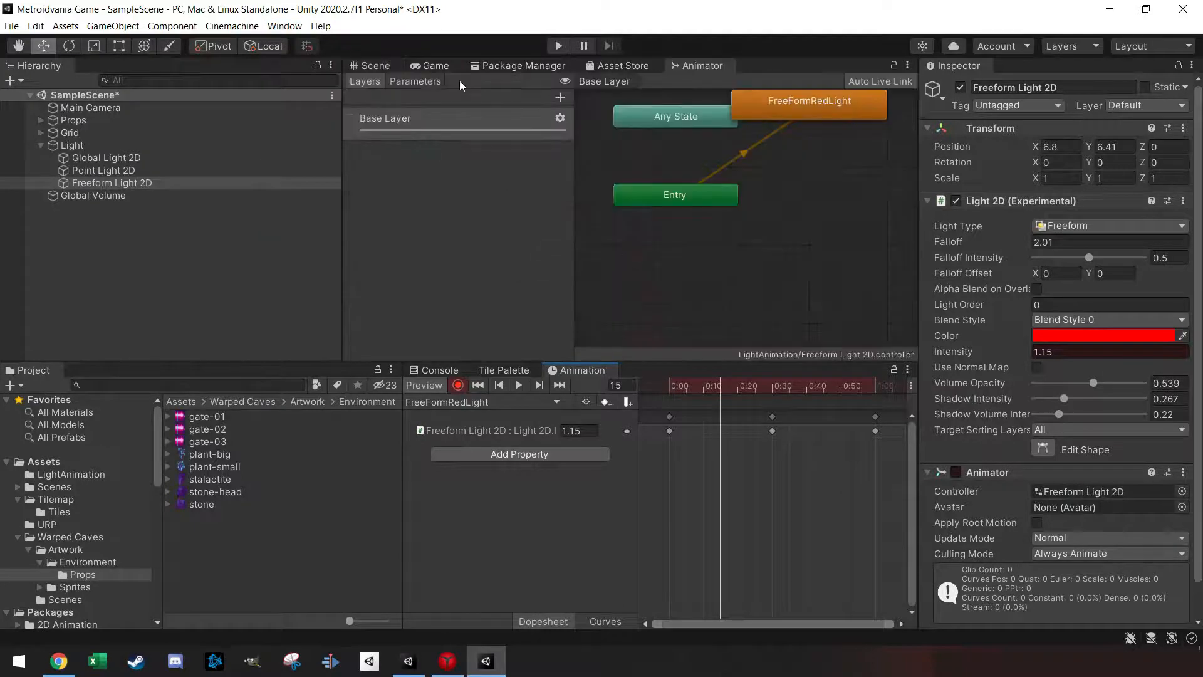
{"action": "left_click_drag", "start_coordinate": [690, 65], "coordinate": [627, 382]}
- Set the FreeFormRedLight state's speed to 0.2, save the scene and playtest the light animation
{"action": "left_click_drag", "start_coordinate": [857, 411], "coordinate": [863, 457]}
{"action": "left_click", "coordinate": [1043, 142]}
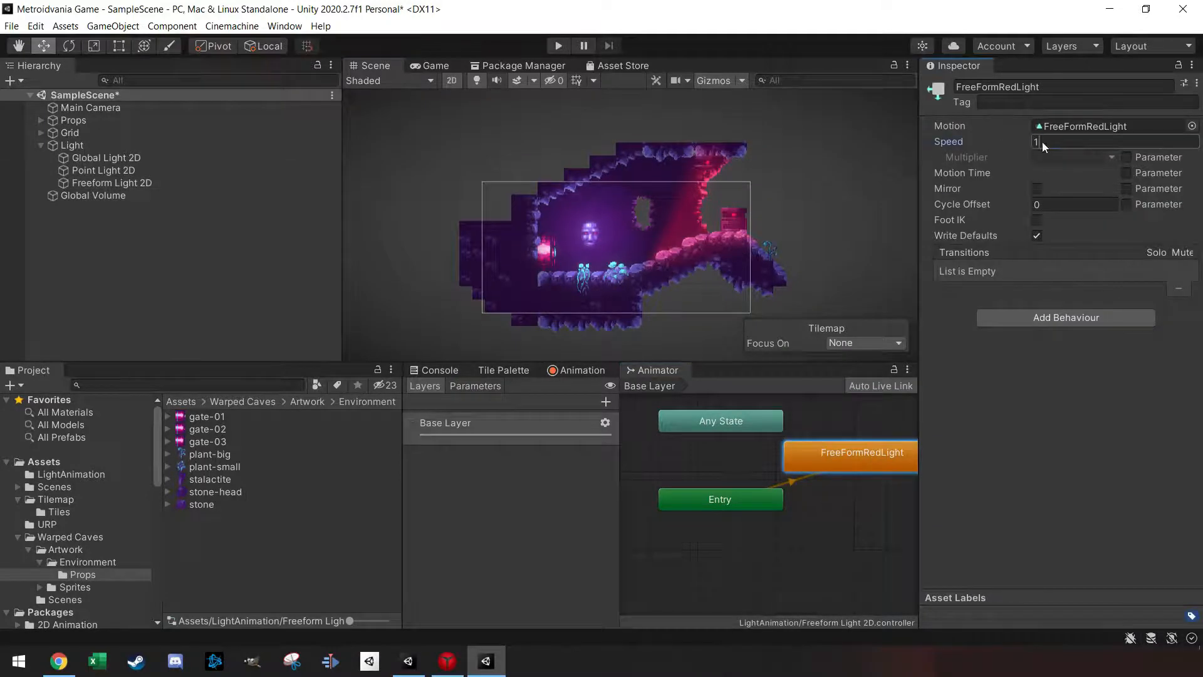
{"action": "type", "text": "0.2"}
{"action": "key", "text": "ctrl+s"}
{"action": "left_click", "coordinate": [556, 47]}
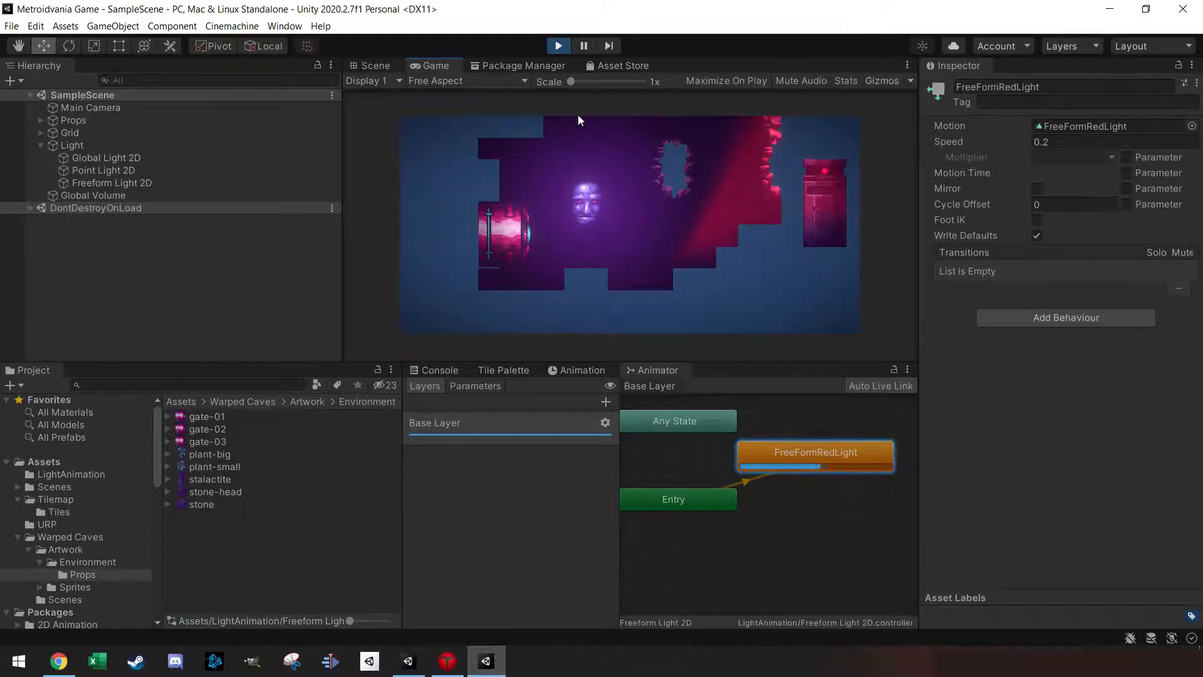
{"action": "left_click", "coordinate": [558, 47]}
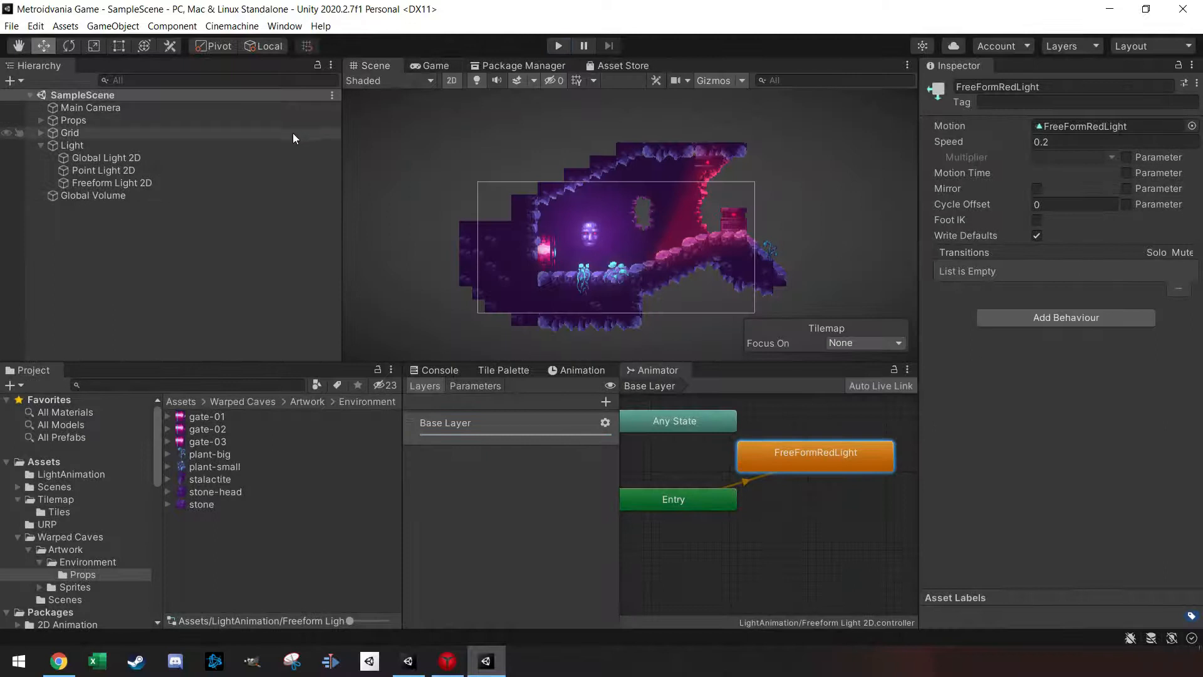
- Set the Rigidbody 2D body type of the Grid's Ground tilemap to Static and playtest the level
{"action": "left_click", "coordinate": [41, 133]}
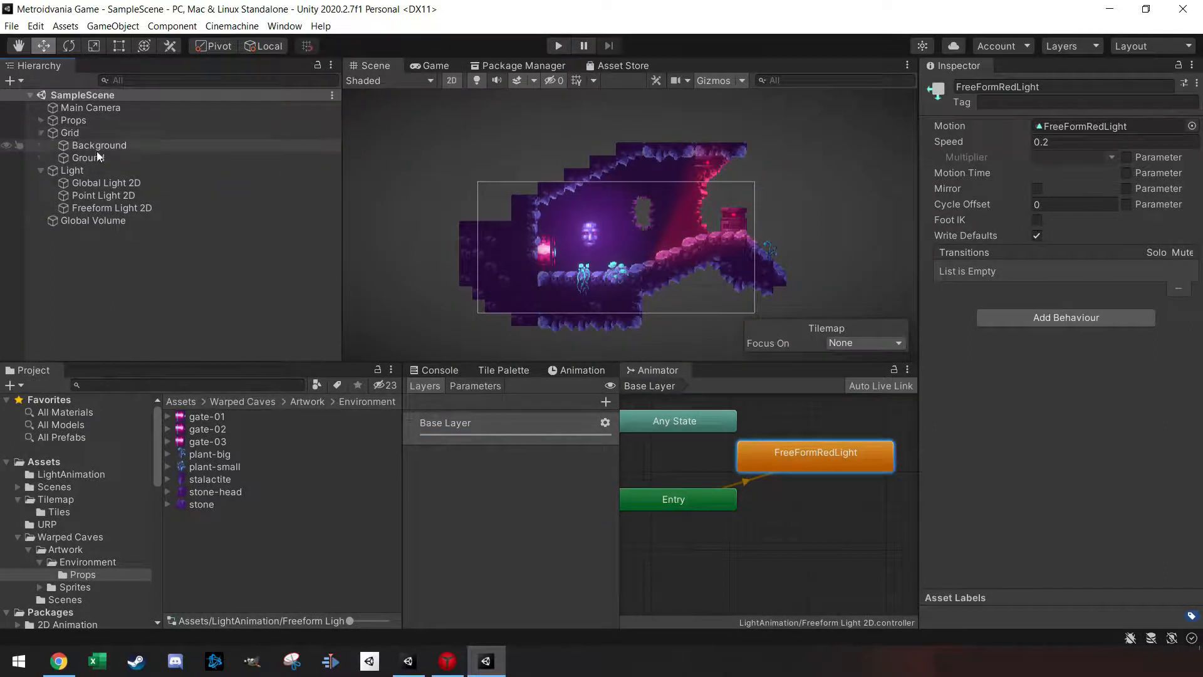
{"action": "left_click", "coordinate": [100, 155]}
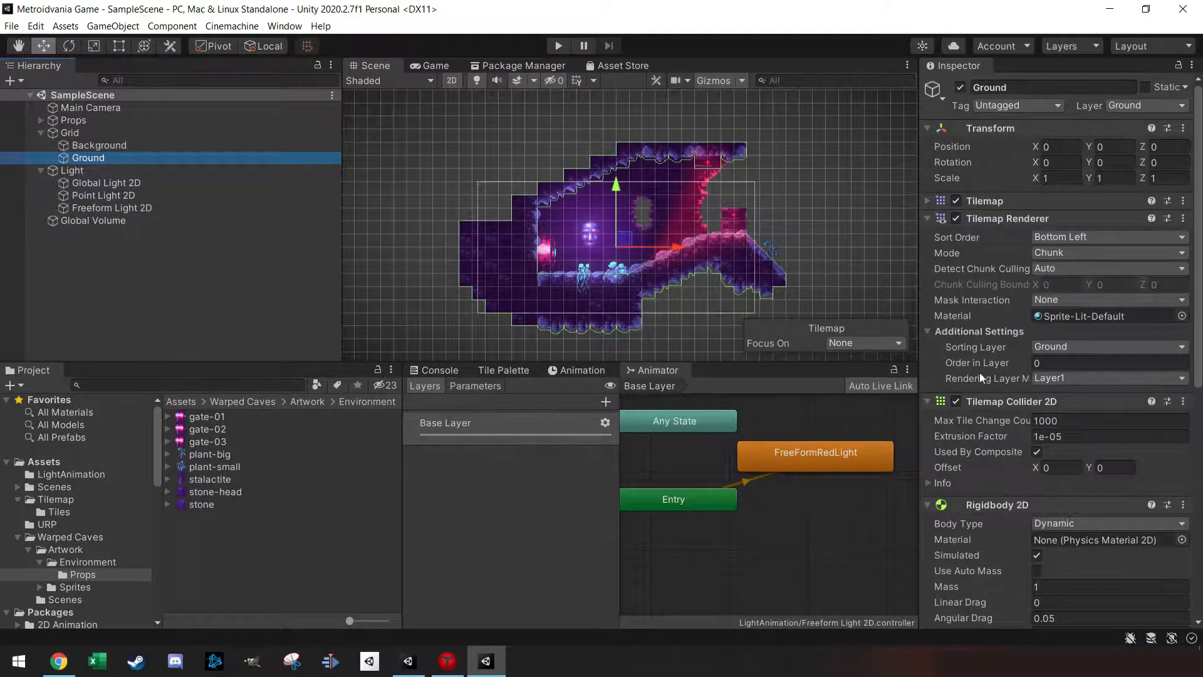
{"action": "scroll", "coordinate": [1017, 312], "scroll_direction": "down", "scroll_amount": 3}
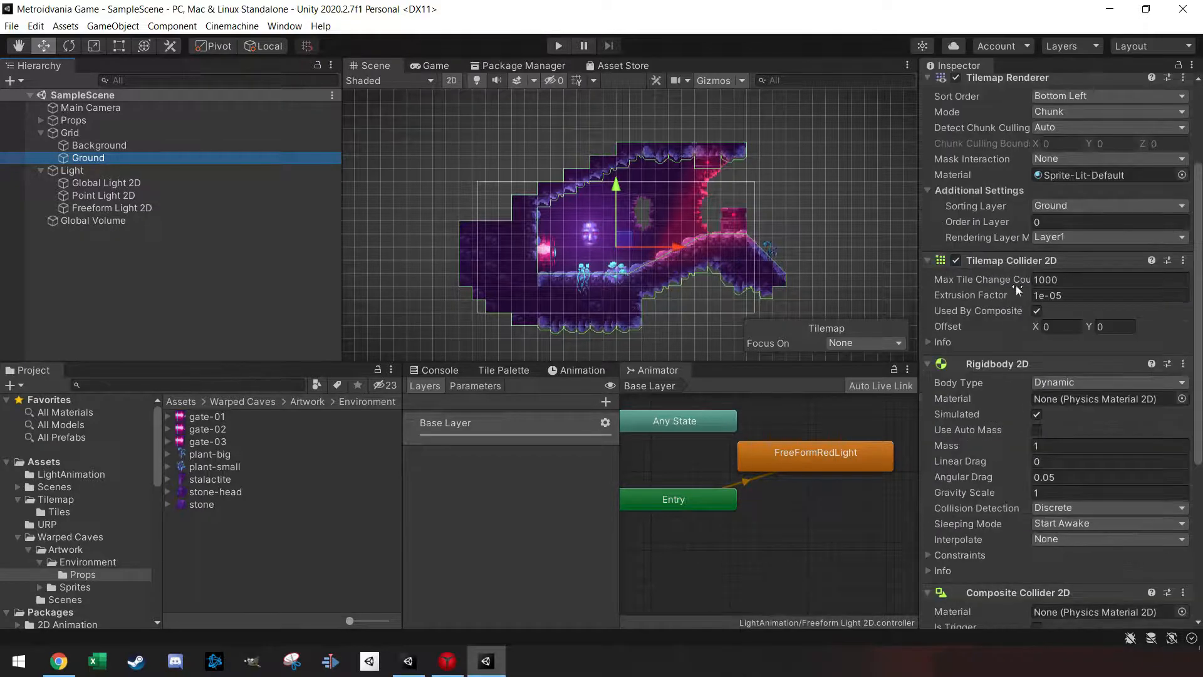
{"action": "scroll", "coordinate": [1027, 401], "scroll_direction": "down", "scroll_amount": 3}
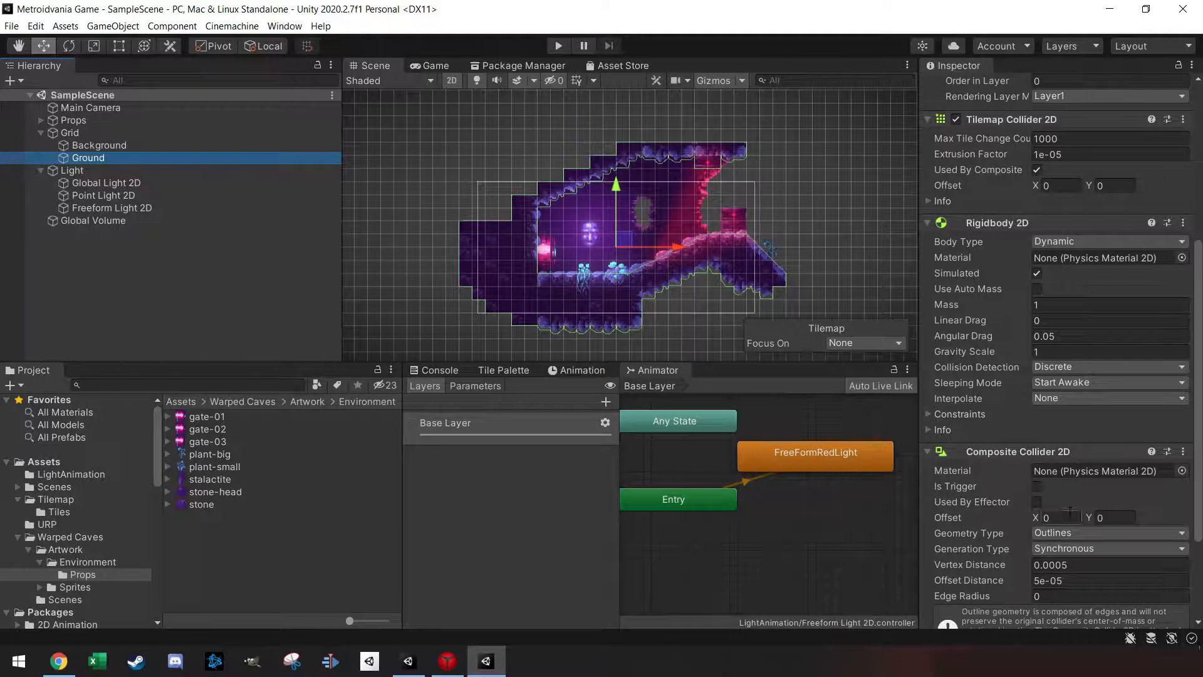
{"action": "scroll", "coordinate": [976, 490], "scroll_direction": "down", "scroll_amount": 3}
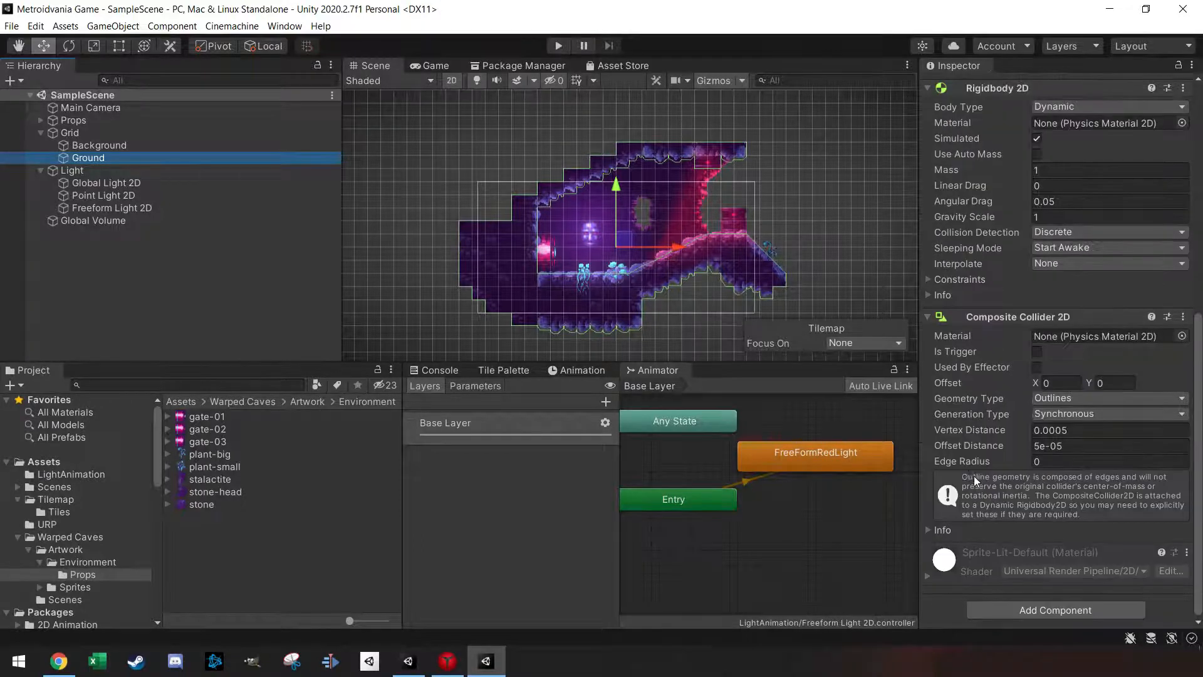
{"action": "left_click", "coordinate": [1083, 105]}
{"action": "left_click", "coordinate": [1099, 152]}
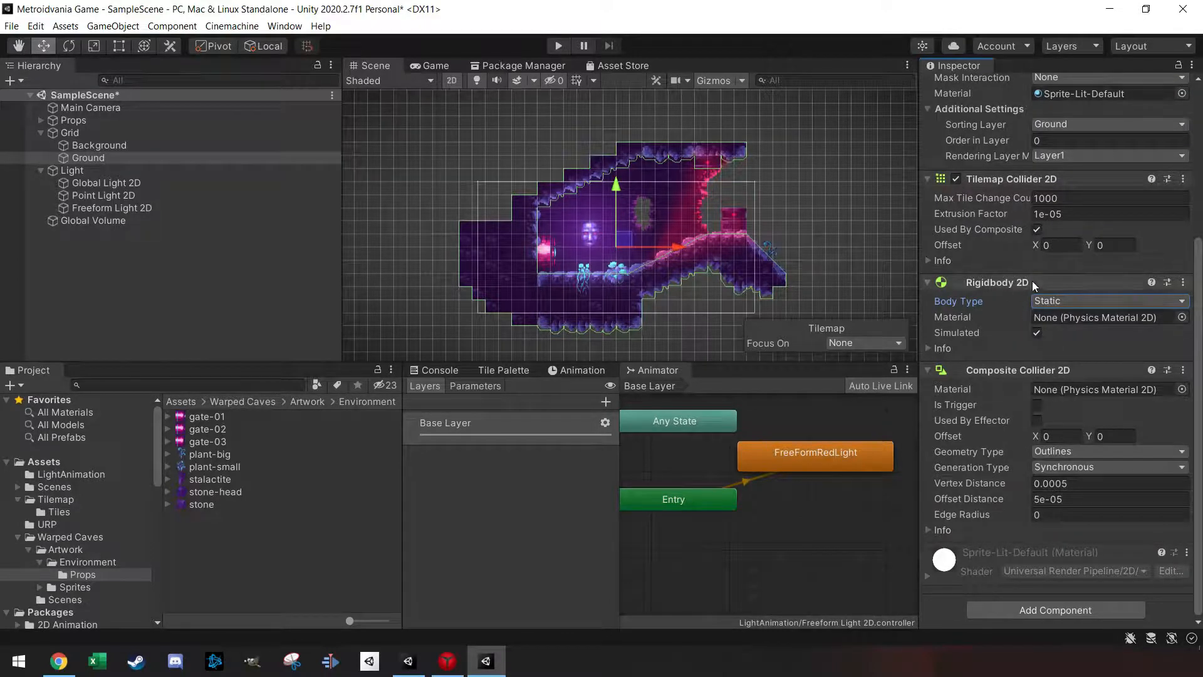
{"action": "left_click", "coordinate": [1087, 302]}
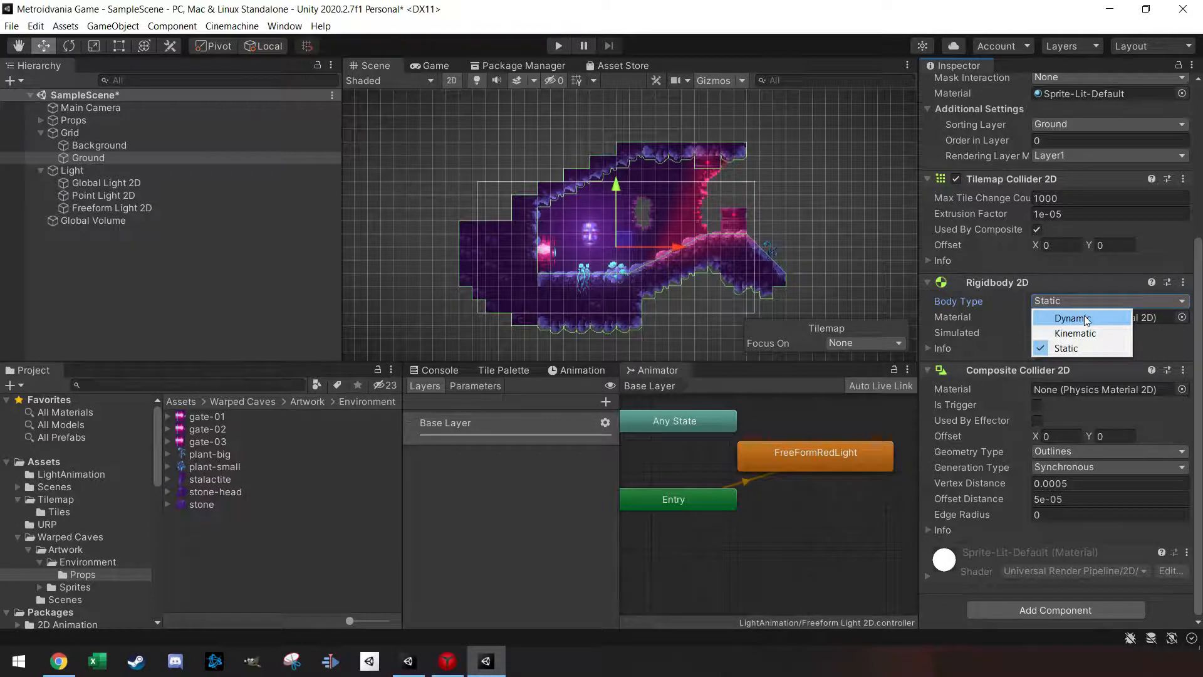
{"action": "left_click", "coordinate": [1084, 349]}
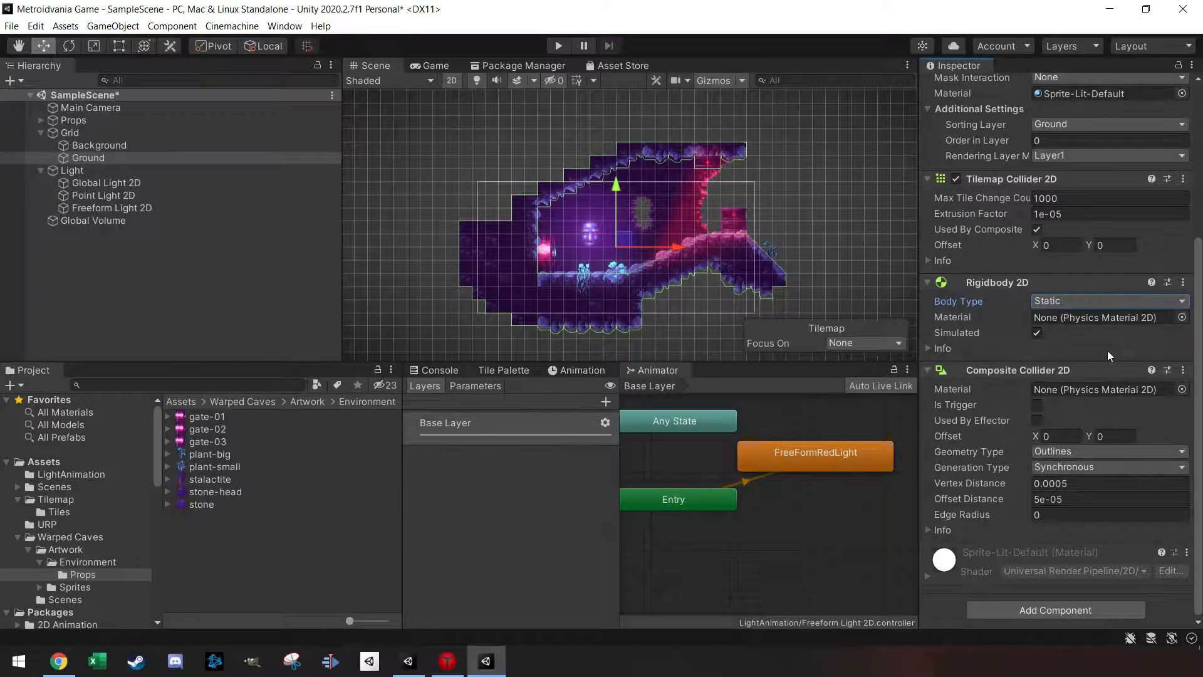
{"action": "left_click", "coordinate": [557, 46]}
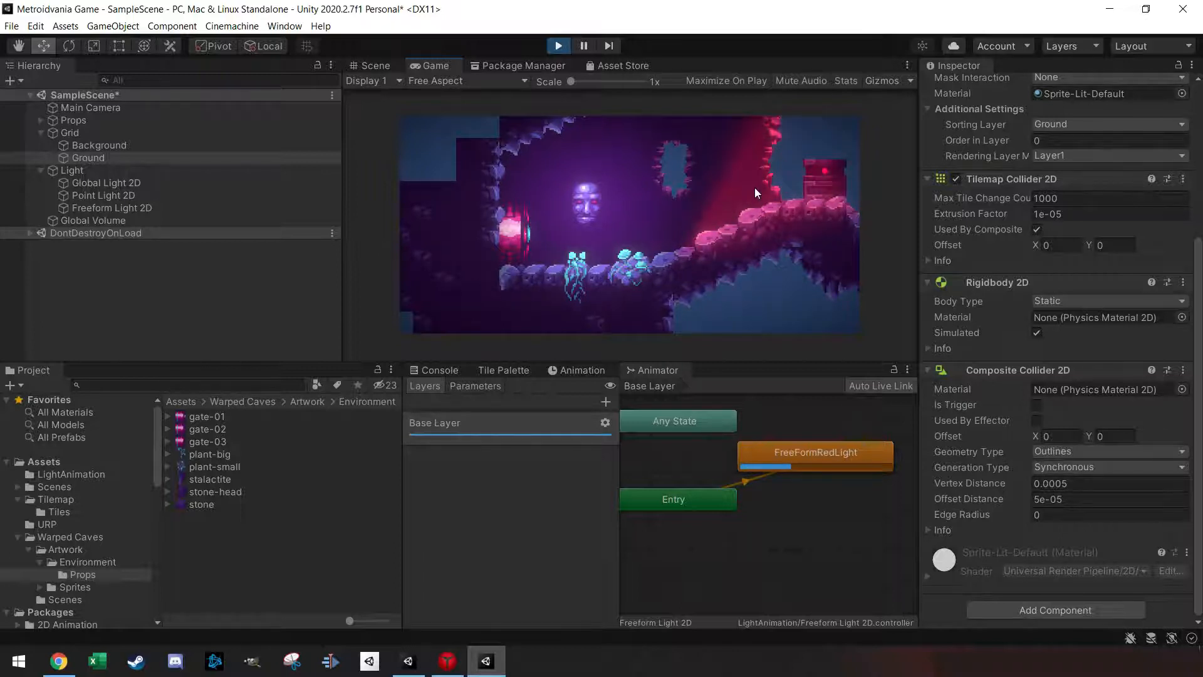
{"action": "left_click", "coordinate": [557, 47]}
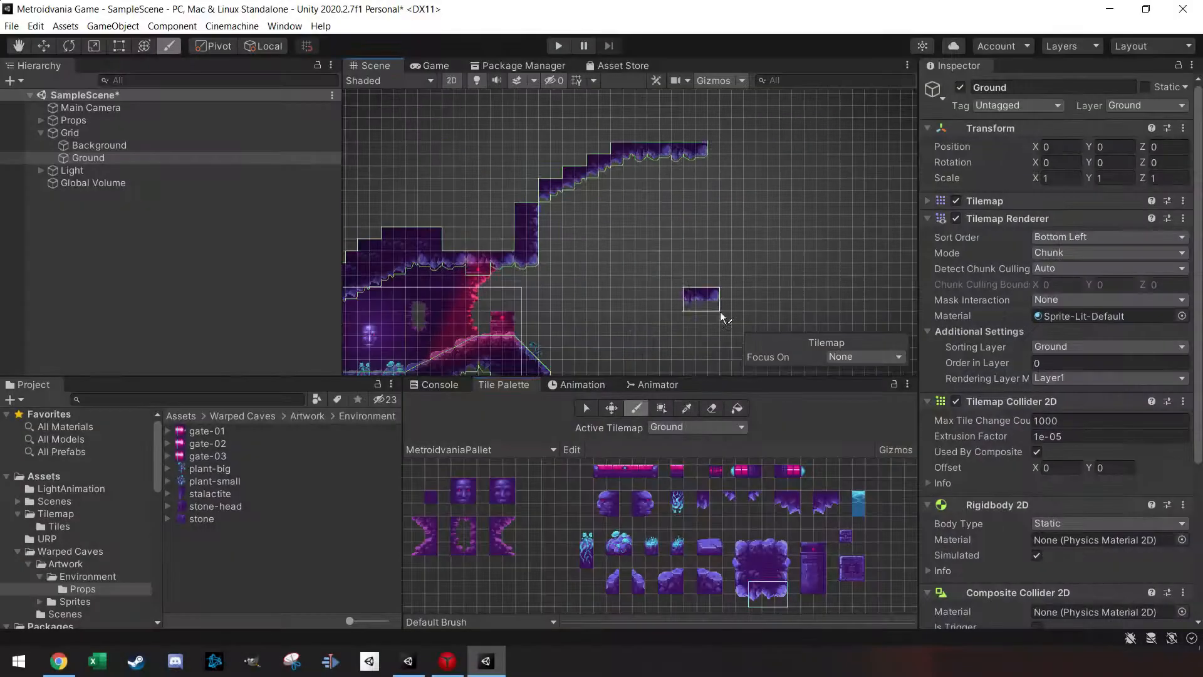
- Paint the rock ceiling of the upper tunnel on the Ground tilemap and edit the tileset's custom physics shapes
{"action": "left_click_drag", "start_coordinate": [713, 157], "coordinate": [549, 116]}
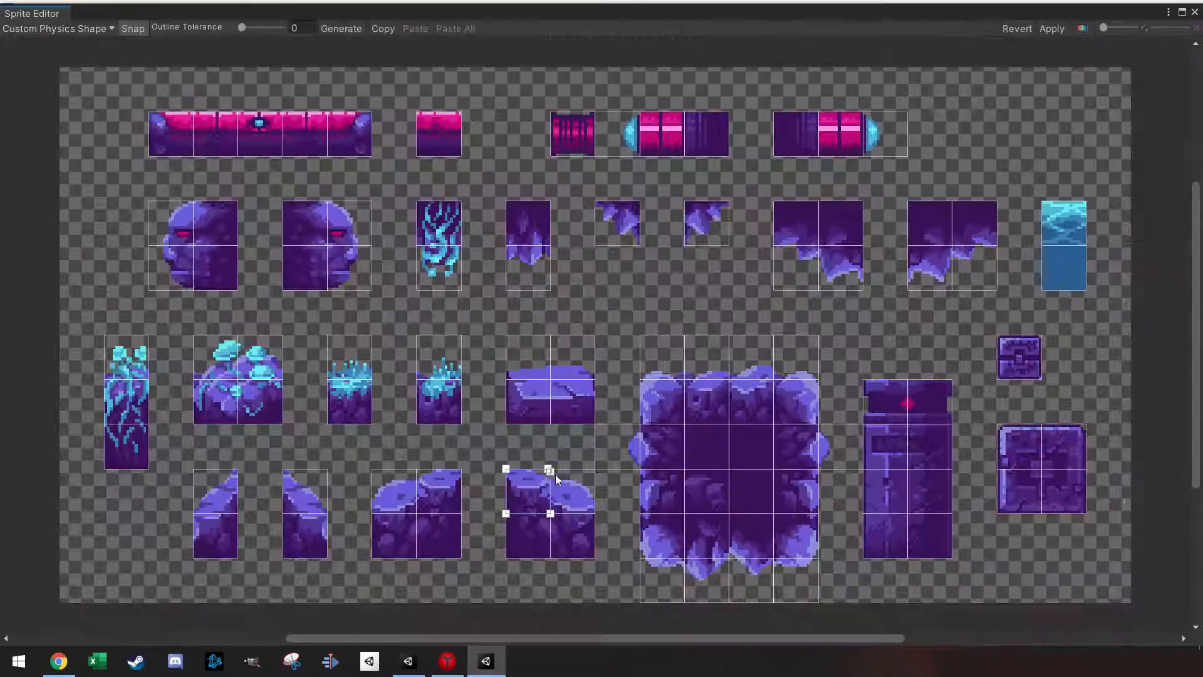
{"action": "scroll", "coordinate": [526, 471], "scroll_direction": "up", "scroll_amount": 5}
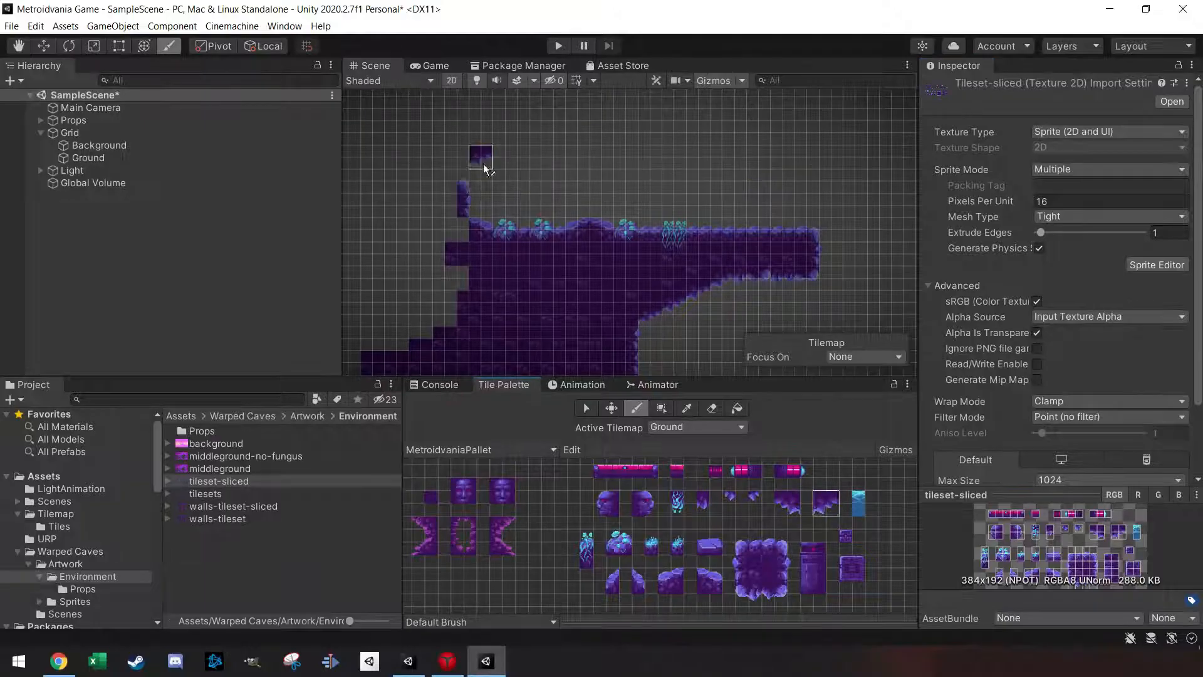
{"action": "left_click_drag", "start_coordinate": [485, 168], "coordinate": [802, 157]}
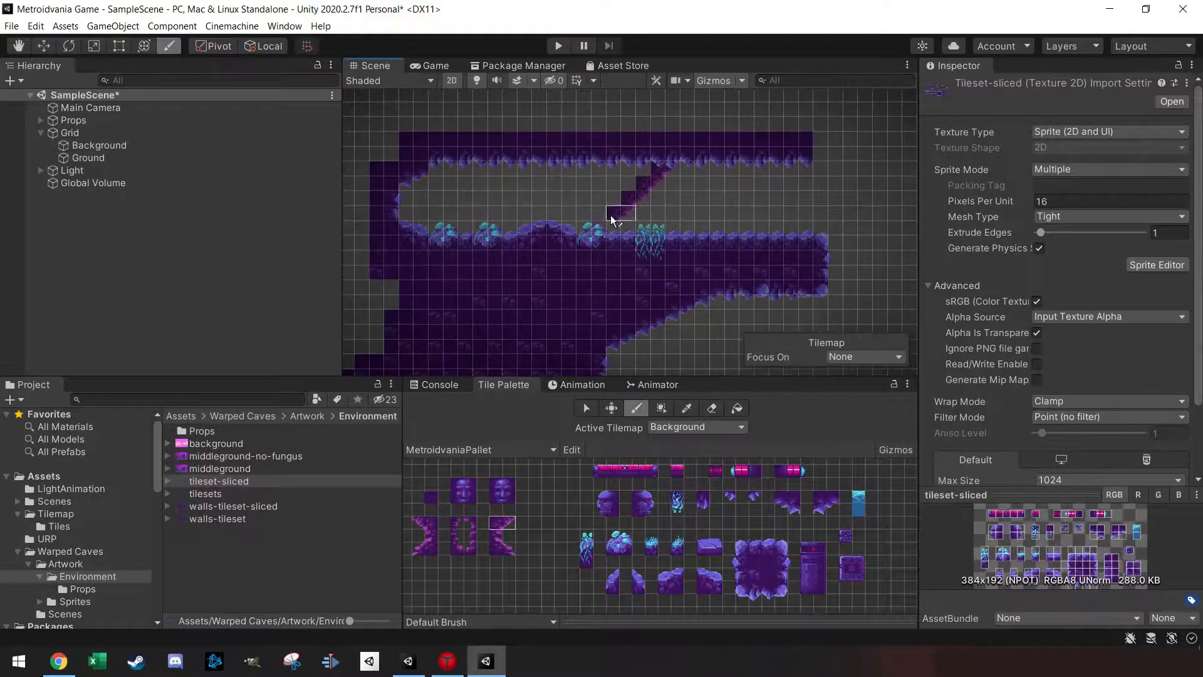
- Decorate the upper tunnel with a stone face tile and add a white point light with an outer radius of about 4.98
{"action": "left_click", "coordinate": [637, 485]}
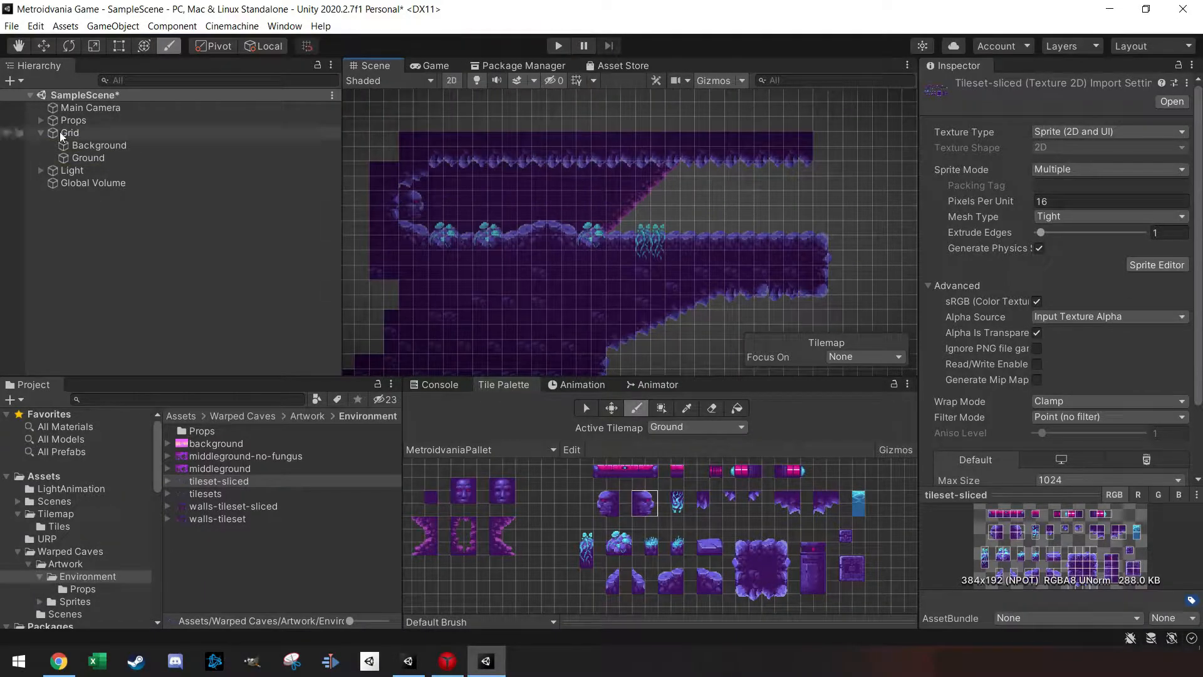
{"action": "left_click", "coordinate": [686, 426]}
{"action": "left_click", "coordinate": [691, 455]}
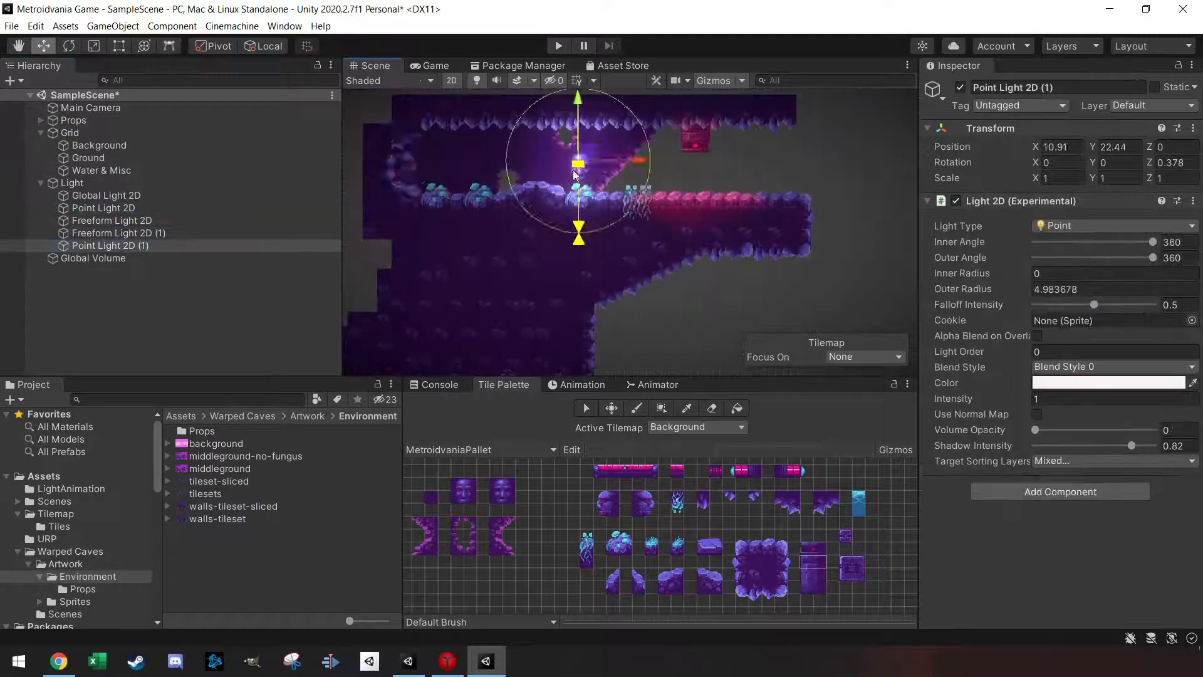
{"action": "type", "text": "SpotLigh"}
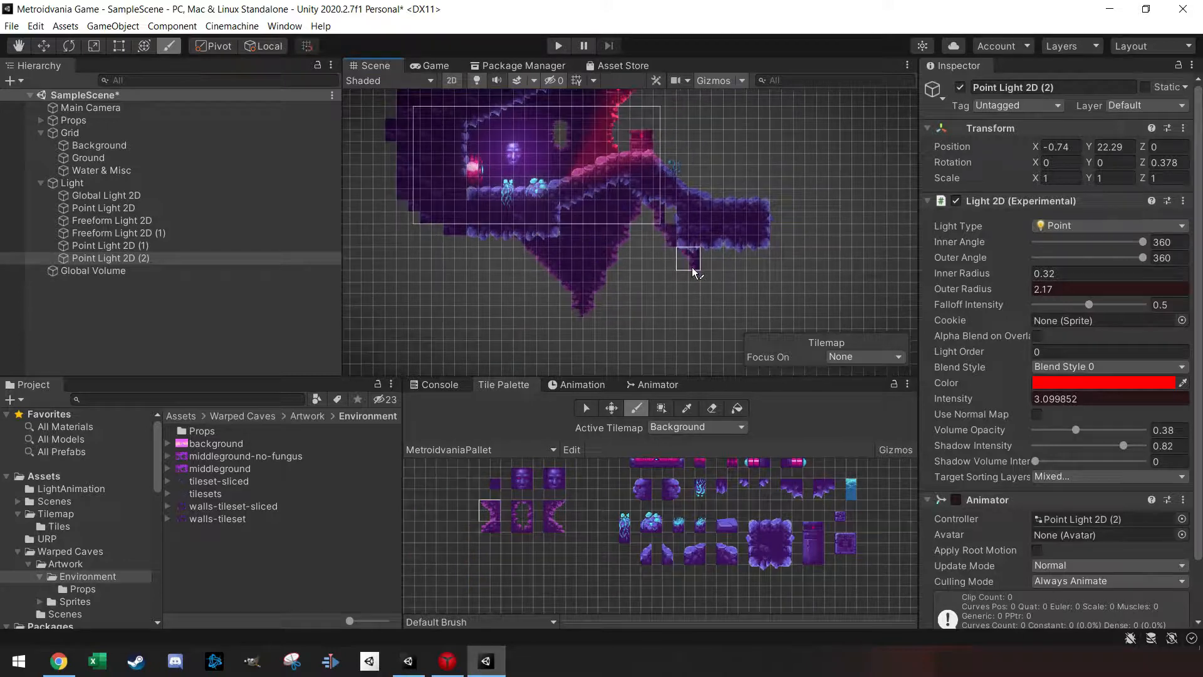
- Paint a water pool on the Water & Misc tilemap and build its rock basin and far bank on the Ground tilemap
{"action": "left_click", "coordinate": [697, 427]}
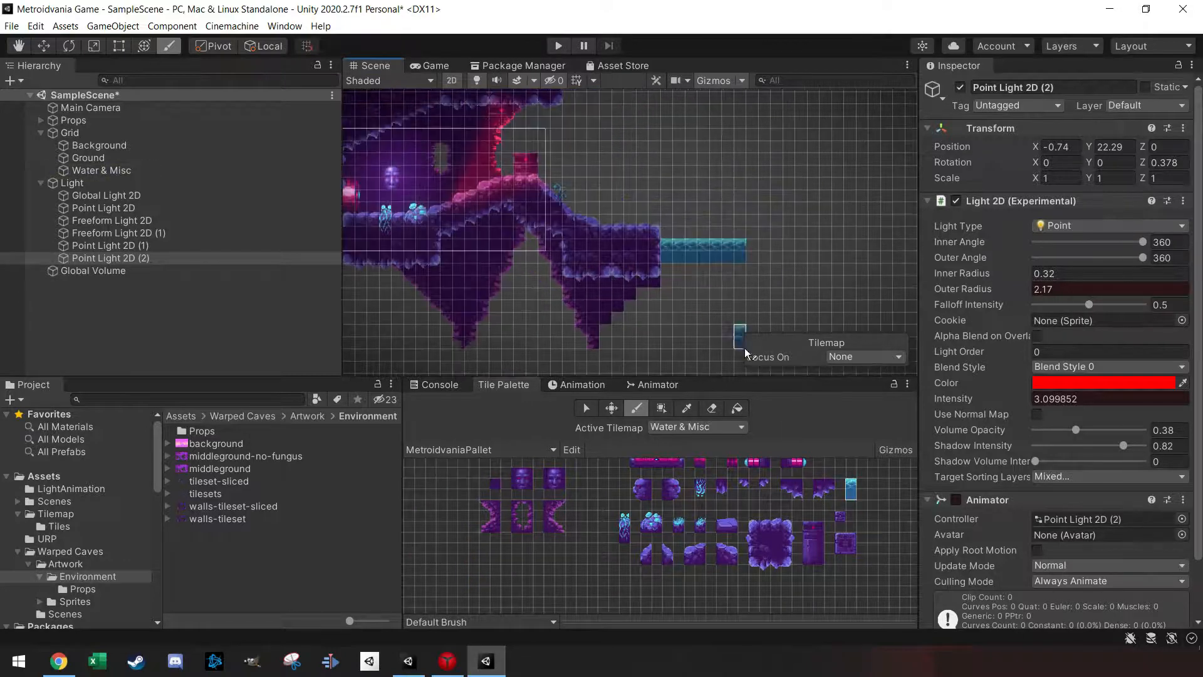
{"action": "left_click", "coordinate": [701, 554]}
{"action": "left_click_drag", "start_coordinate": [697, 289], "coordinate": [606, 344]}
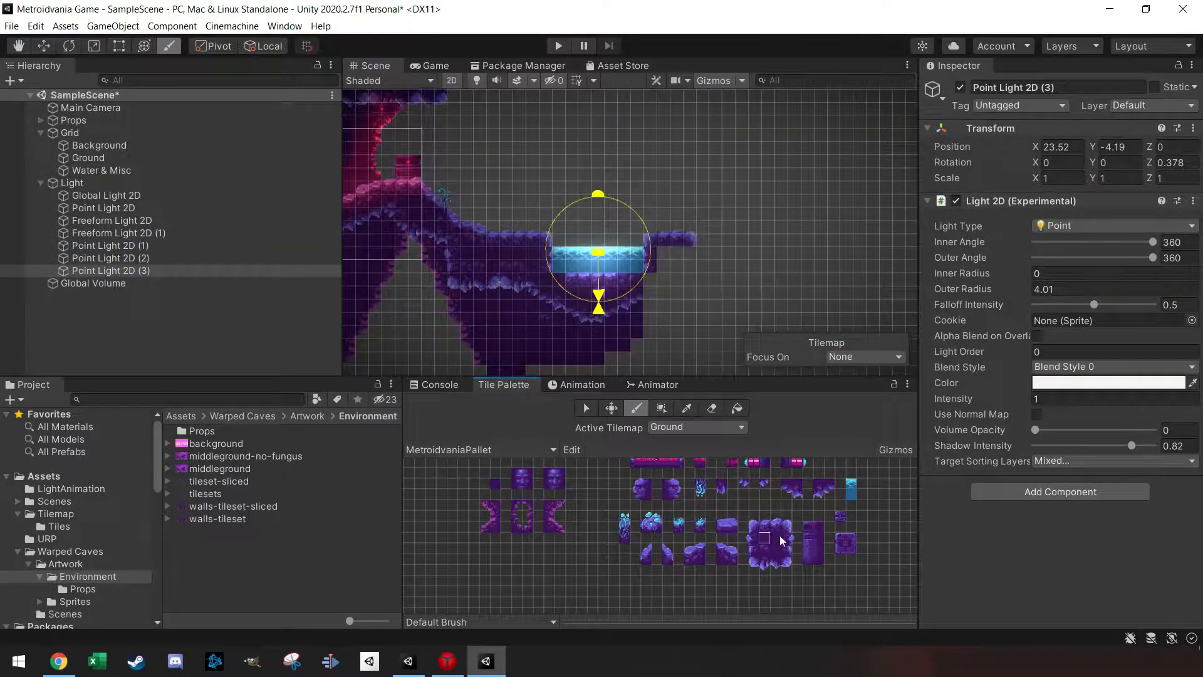
{"action": "left_click", "coordinate": [637, 408]}
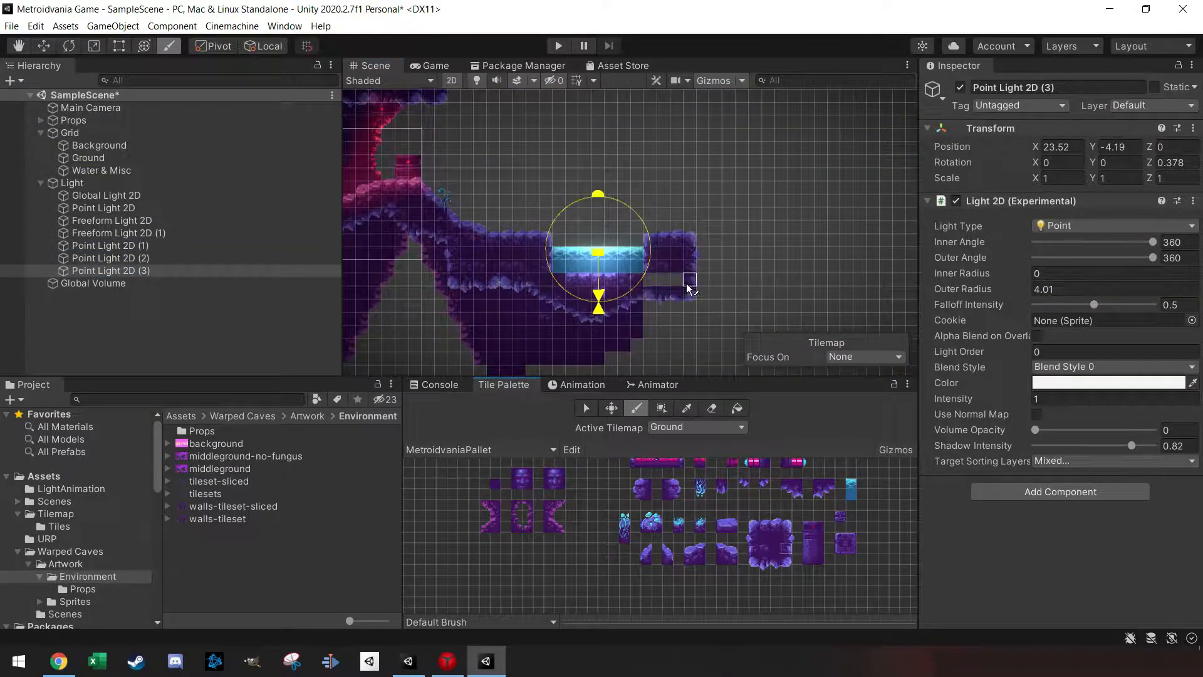
- Fill the hanging background rock beneath the pool and place a zigzag of pink floating platforms above the water
{"action": "left_click", "coordinate": [551, 507]}
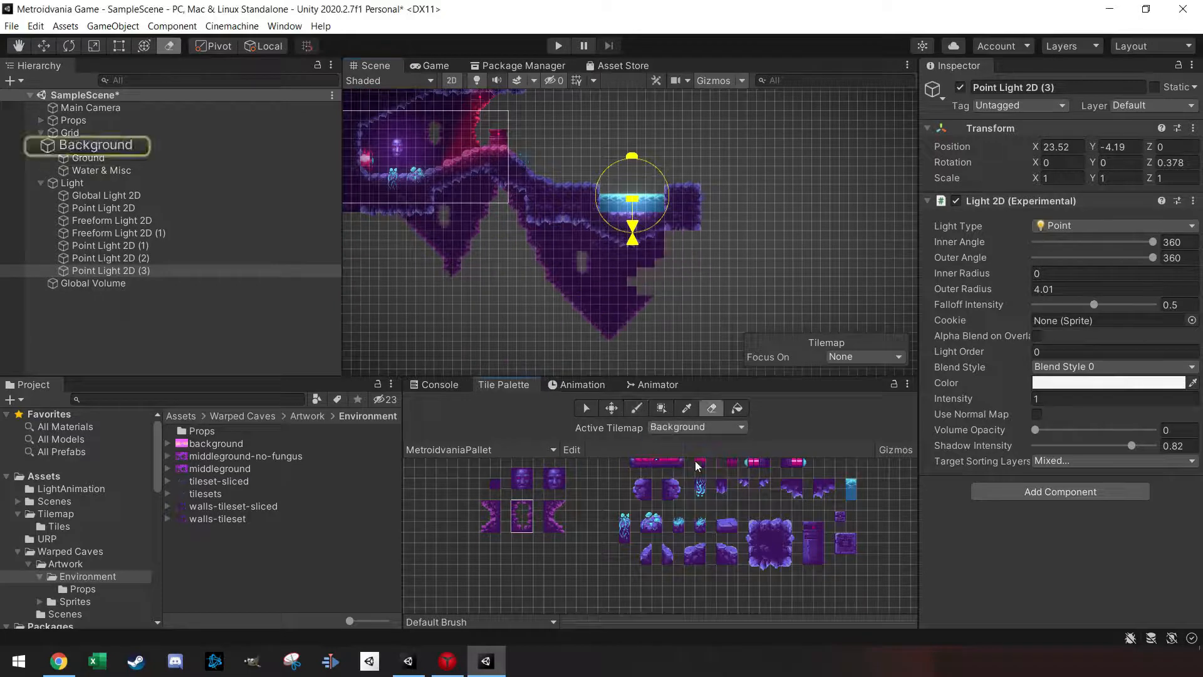
{"action": "left_click", "coordinate": [495, 484]}
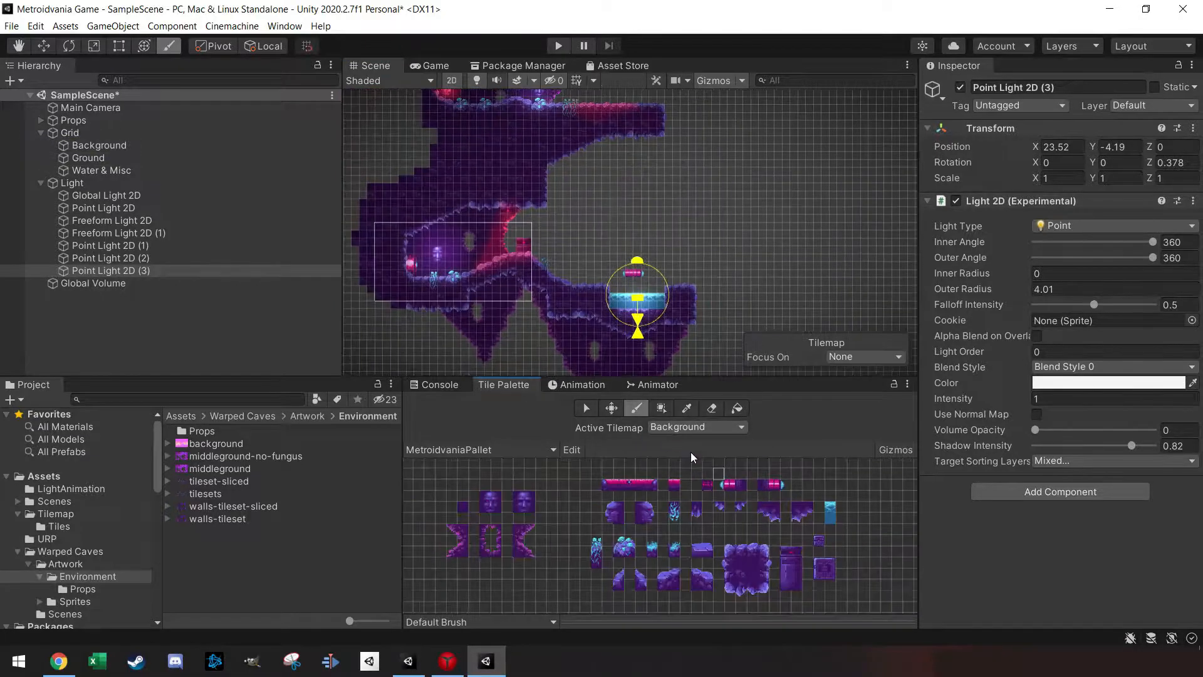
{"action": "left_click", "coordinate": [703, 212]}
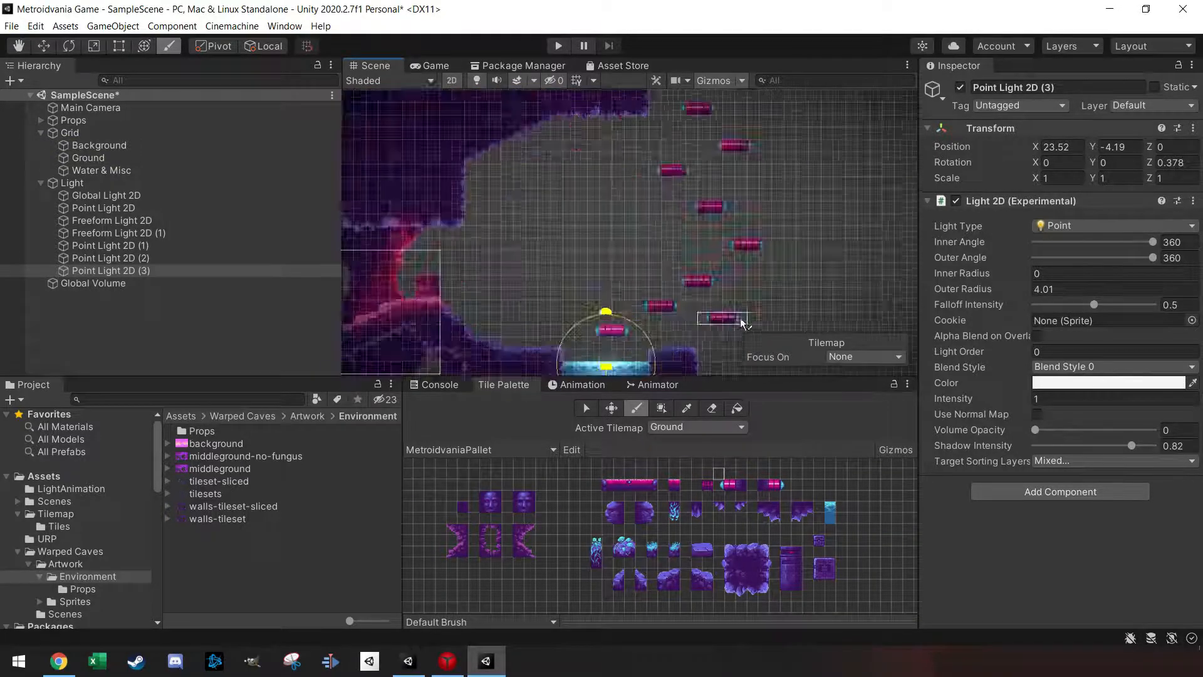
- Paint a jagged rock column beside the floating platforms on the Background tilemap, fill its interior and save the scene
{"action": "left_click", "coordinate": [696, 427]}
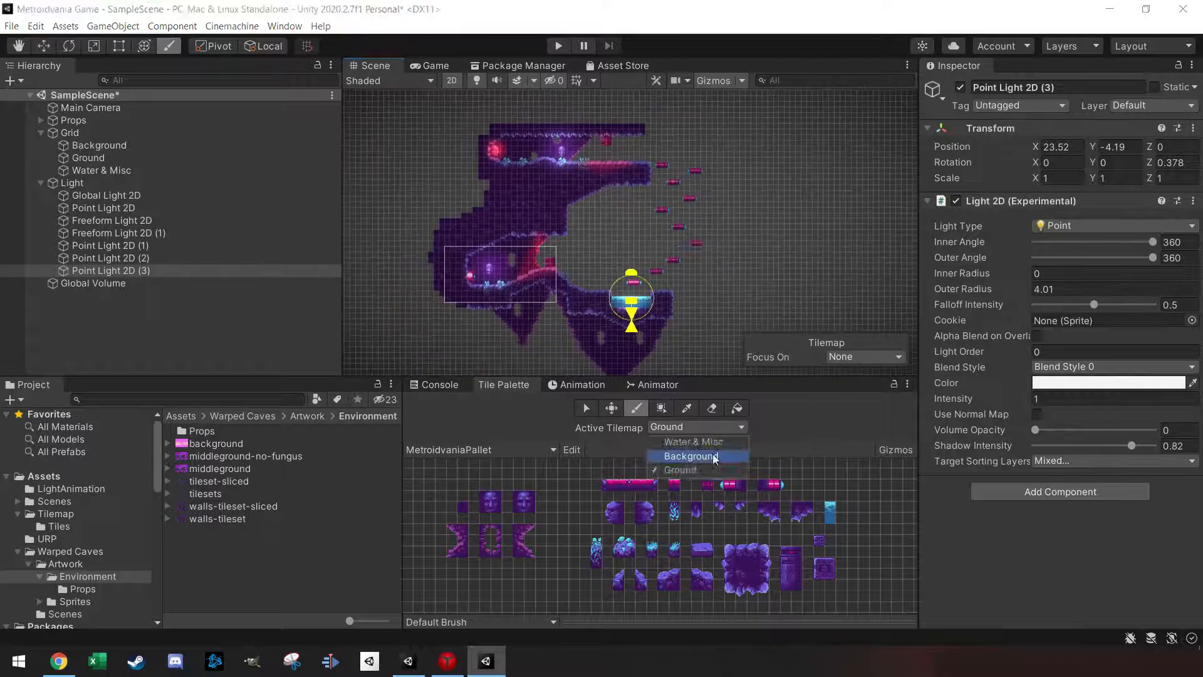
{"action": "left_click", "coordinate": [715, 456]}
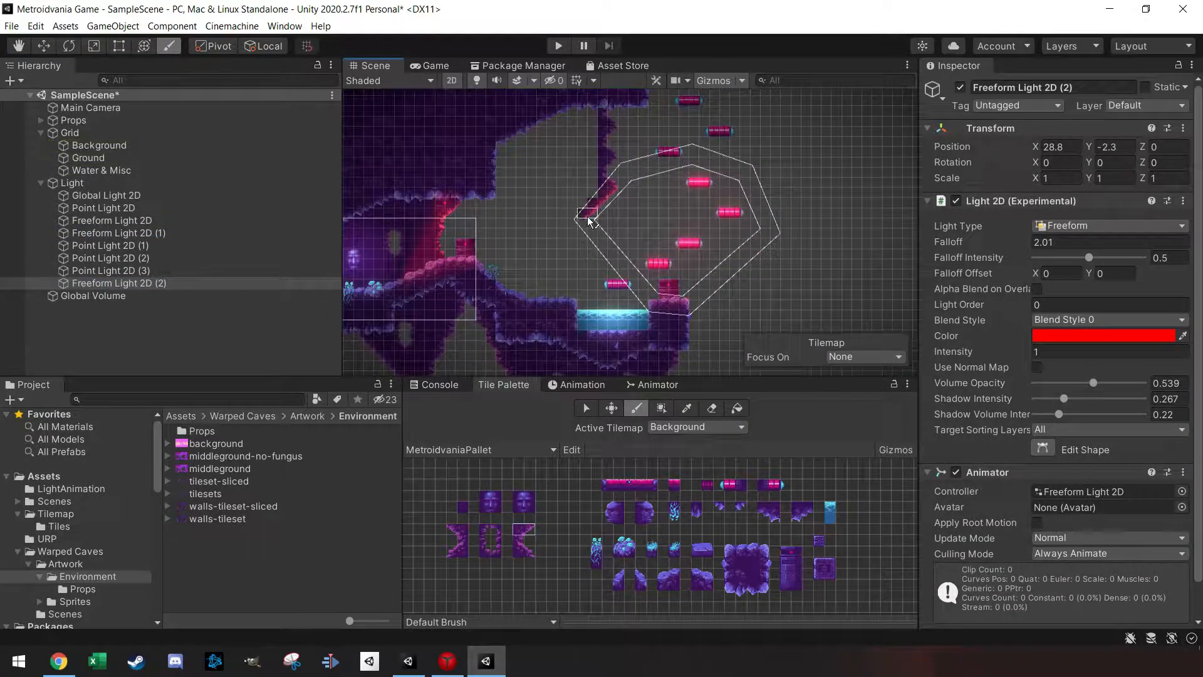
{"action": "mouse_move", "coordinate": [586, 215]}
{"action": "left_mouse_down"}
{"action": "mouse_move", "coordinate": [551, 301]}
{"action": "mouse_move", "coordinate": [502, 206]}
{"action": "mouse_move", "coordinate": [551, 235]}
{"action": "left_mouse_up"}
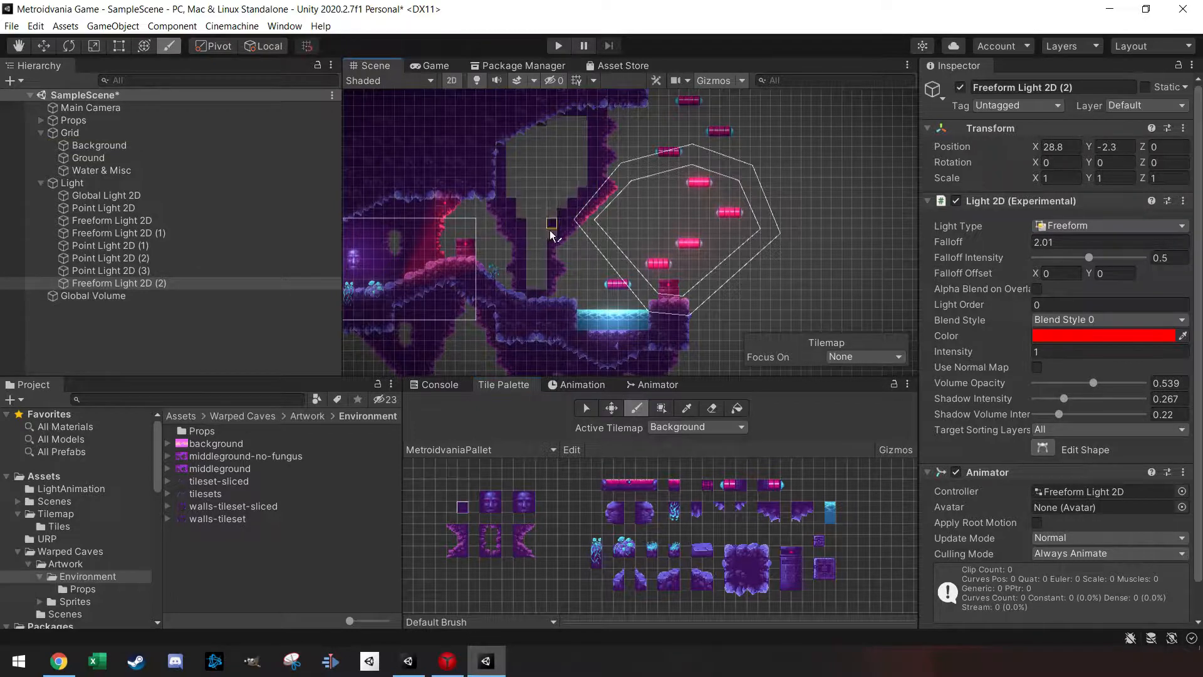
{"action": "scroll", "coordinate": [512, 351], "scroll_direction": "down", "scroll_amount": 5}
{"action": "key", "text": "ctrl+s"}
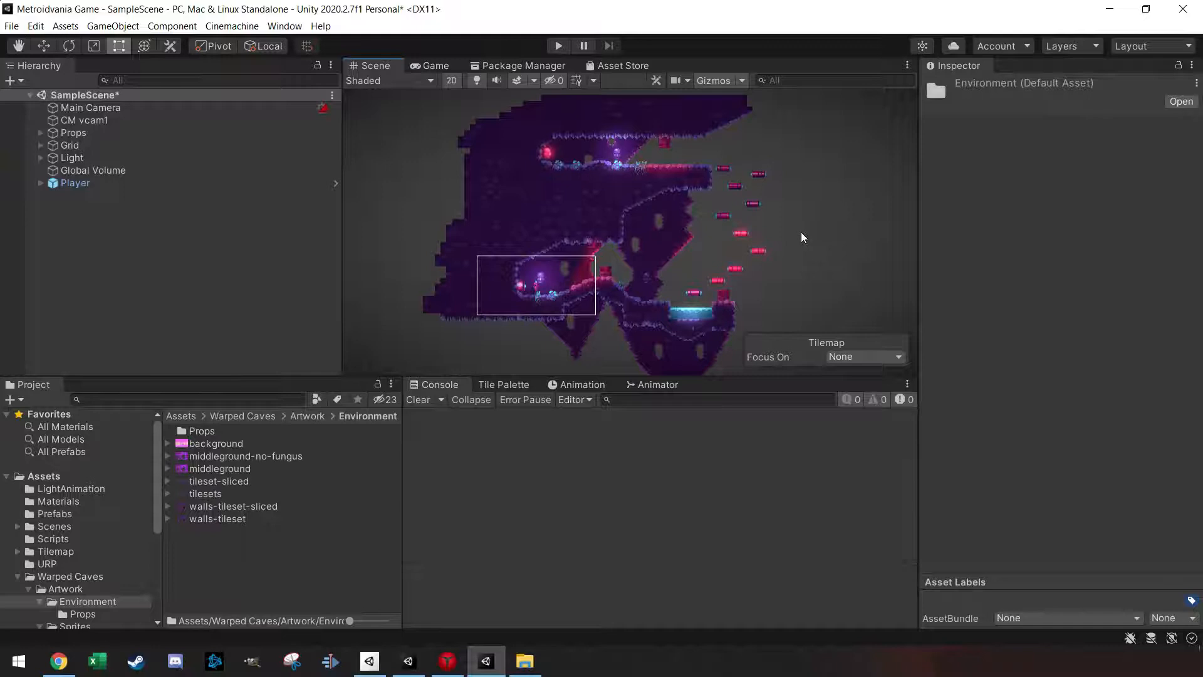
- Examine the settings of the Grid's tilemaps, the Global Volume and the 2D lights, and collapse the Grid and Light groups
{"action": "middle_click_drag", "start_coordinate": [801, 232], "coordinate": [782, 233]}
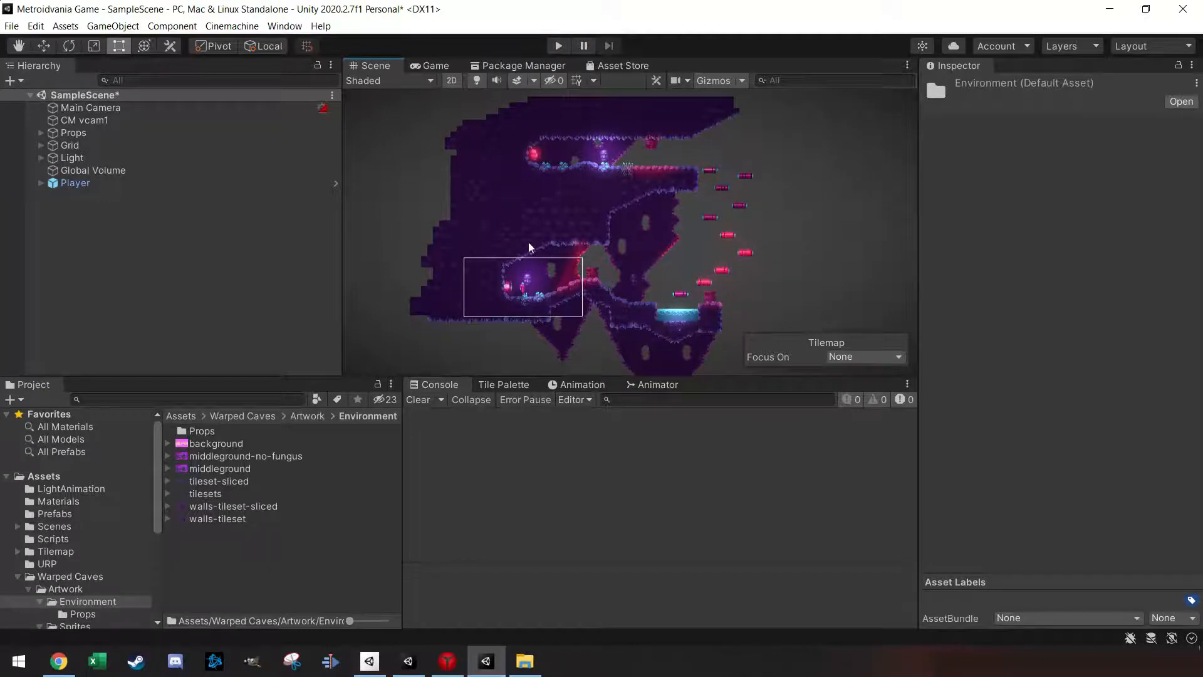
{"action": "left_click", "coordinate": [40, 145]}
{"action": "left_click", "coordinate": [74, 157]}
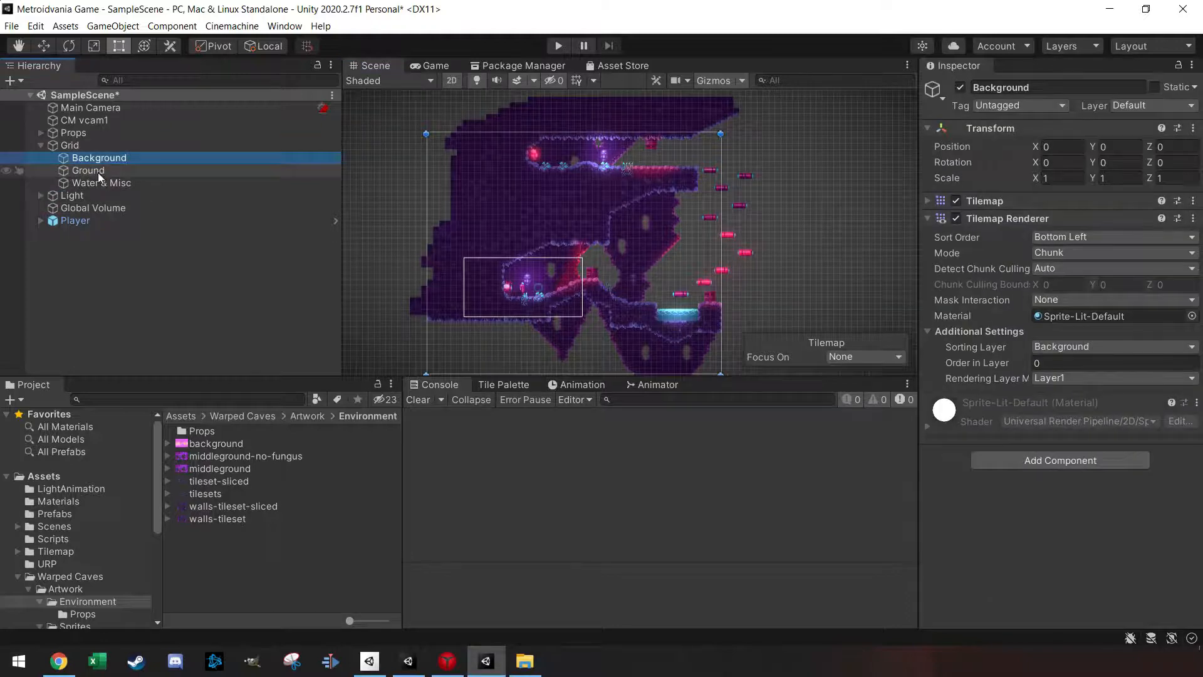
{"action": "left_click", "coordinate": [98, 173]}
{"action": "left_click", "coordinate": [104, 183]}
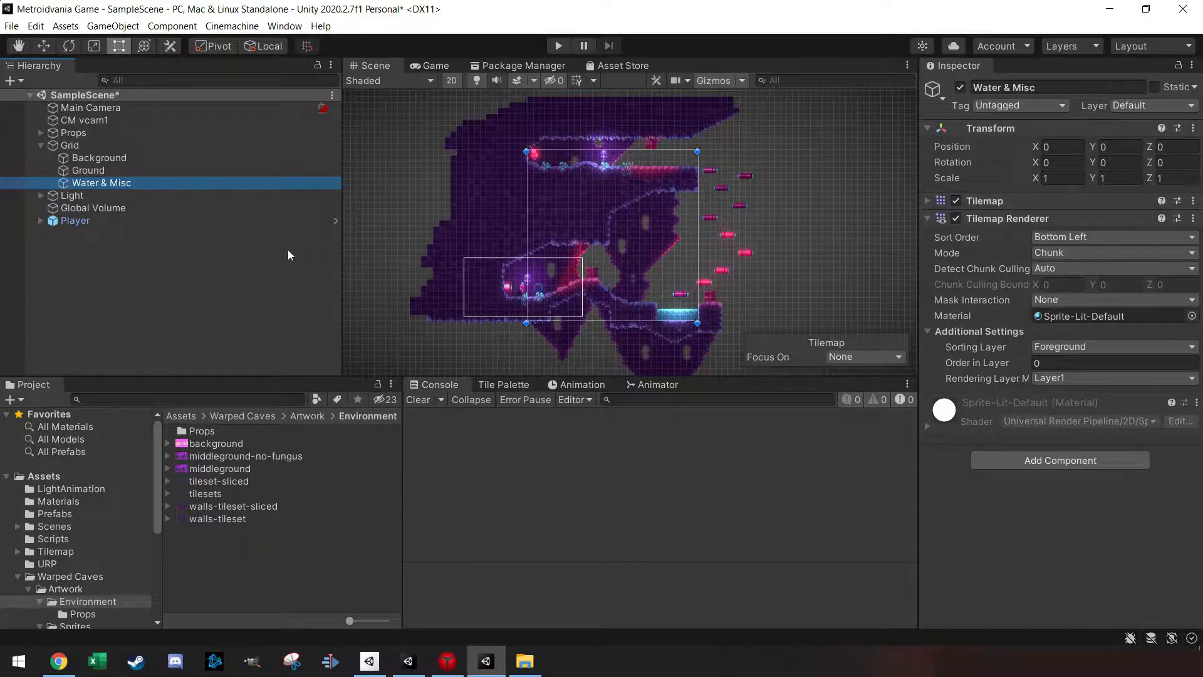
{"action": "left_click", "coordinate": [106, 210]}
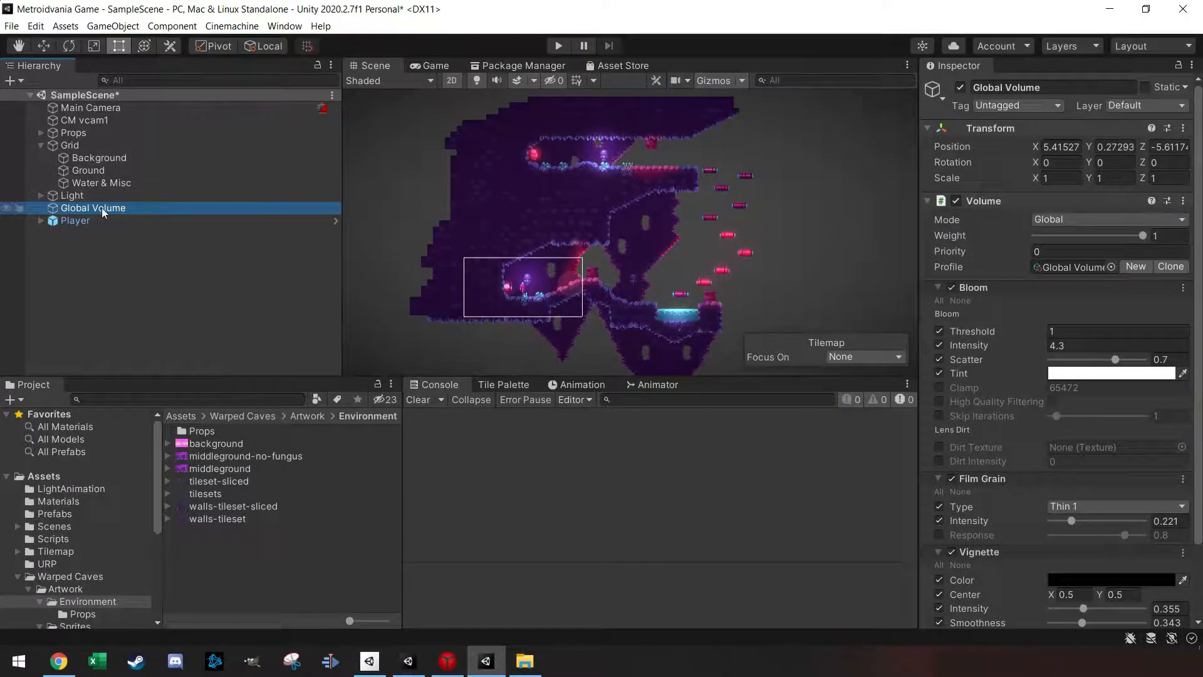
{"action": "left_click", "coordinate": [41, 195]}
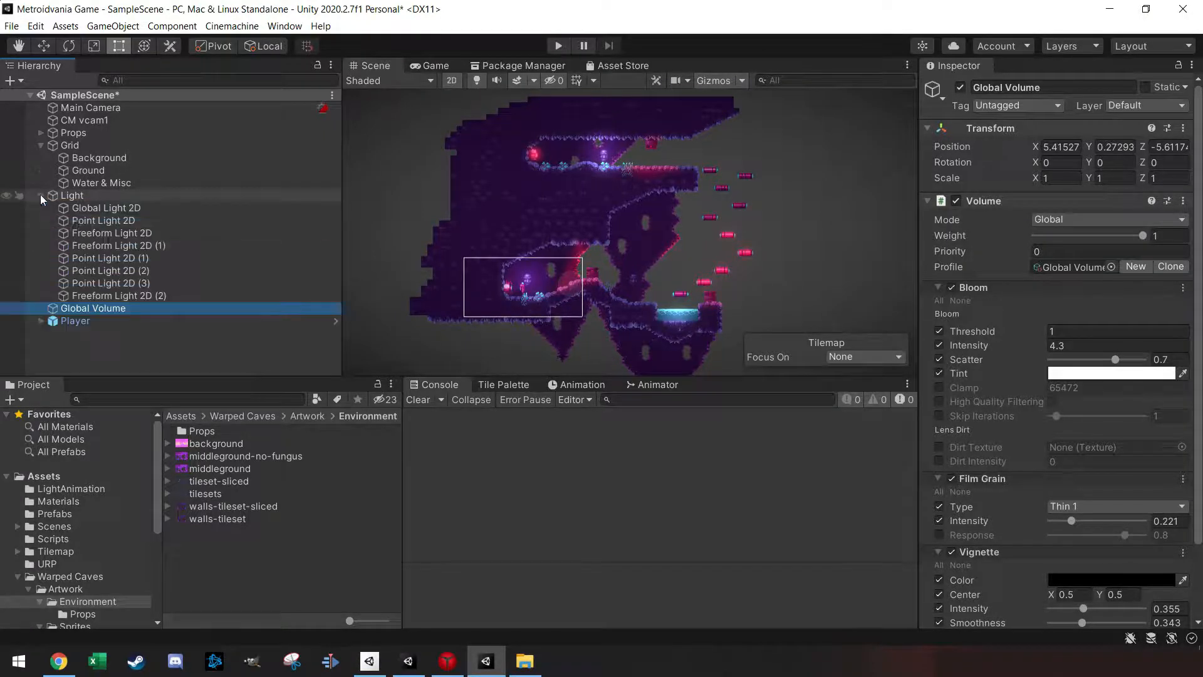
{"action": "left_click", "coordinate": [77, 208]}
{"action": "left_click", "coordinate": [95, 246]}
{"action": "left_click", "coordinate": [101, 259]}
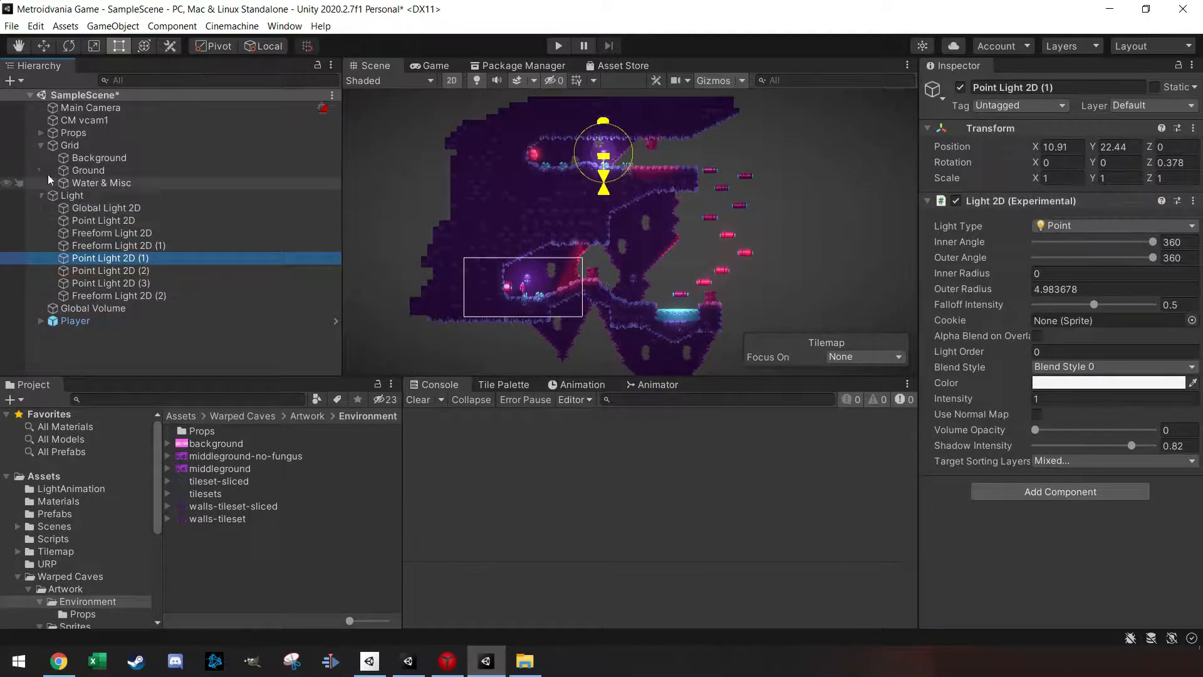
{"action": "left_click", "coordinate": [53, 148]}
{"action": "left_click", "coordinate": [70, 157]}
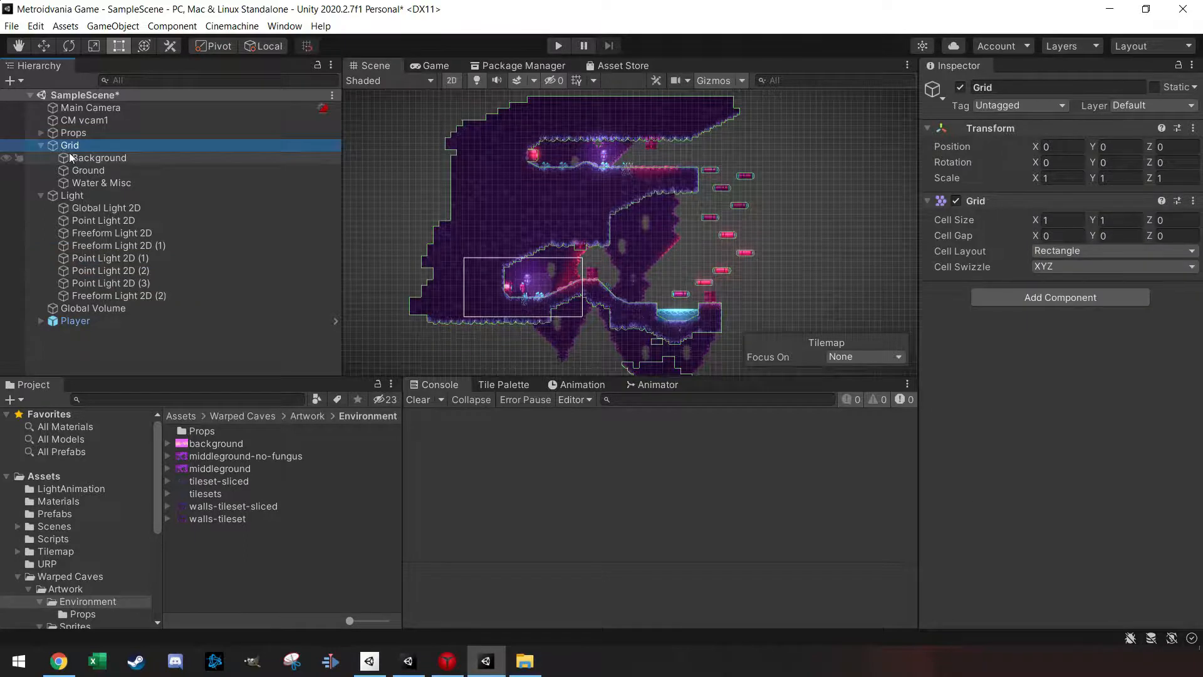
{"action": "left_click", "coordinate": [41, 145]}
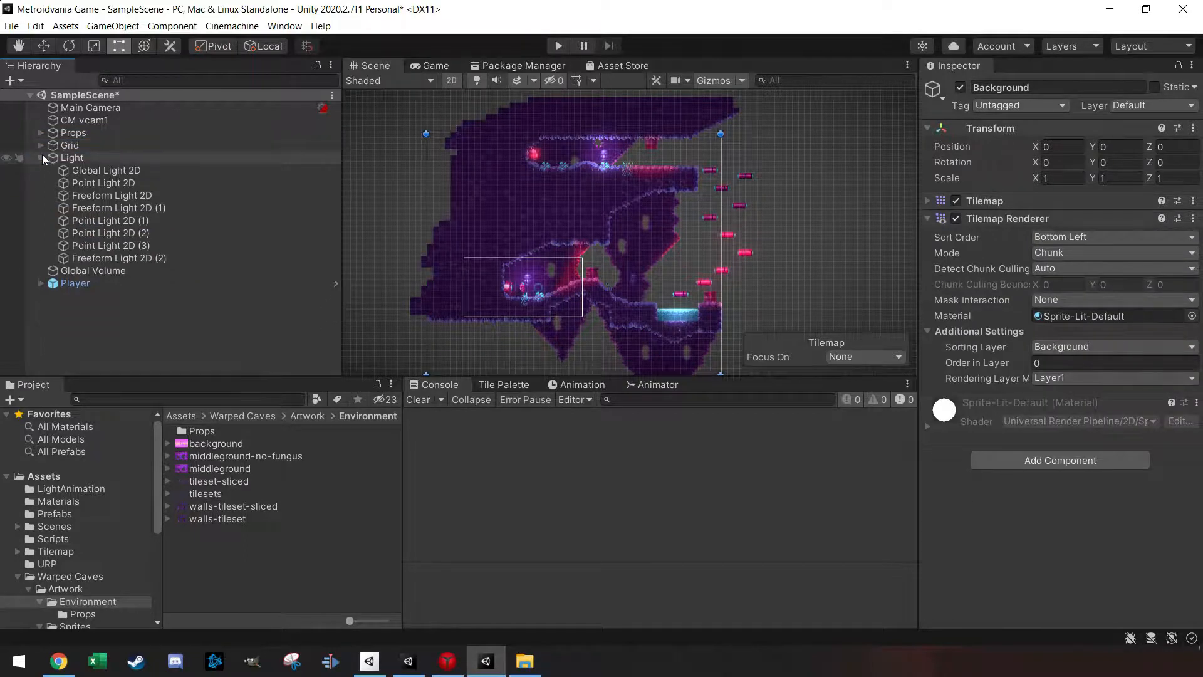
{"action": "left_click", "coordinate": [42, 157]}
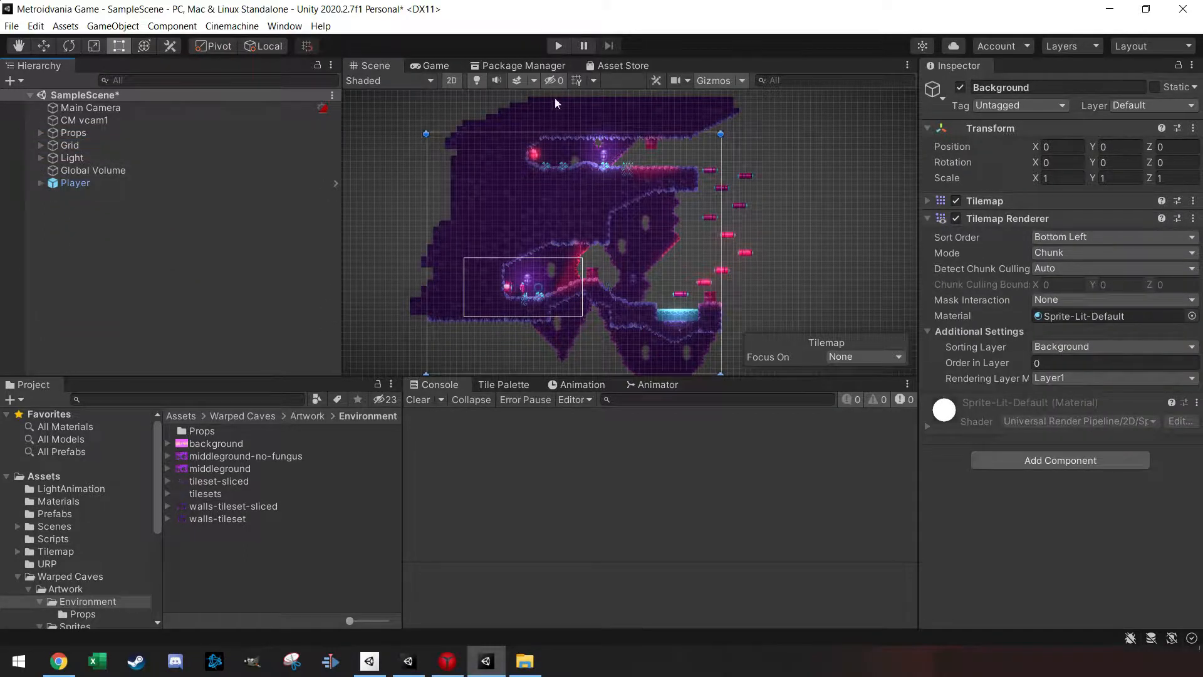
- Start a playtest and run the player through the starting cave and over the red-lit hill towards the pool
{"action": "left_click", "coordinate": [558, 46]}
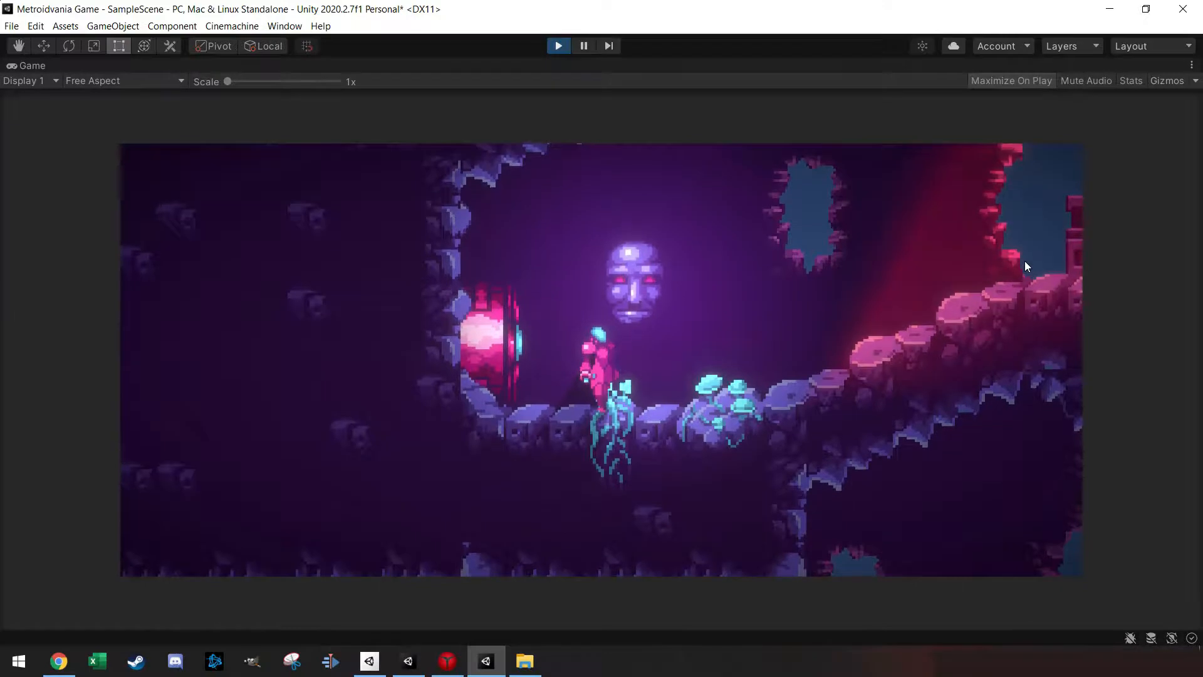
{"action": "key", "text": "d"}
{"action": "key", "text": "a"}
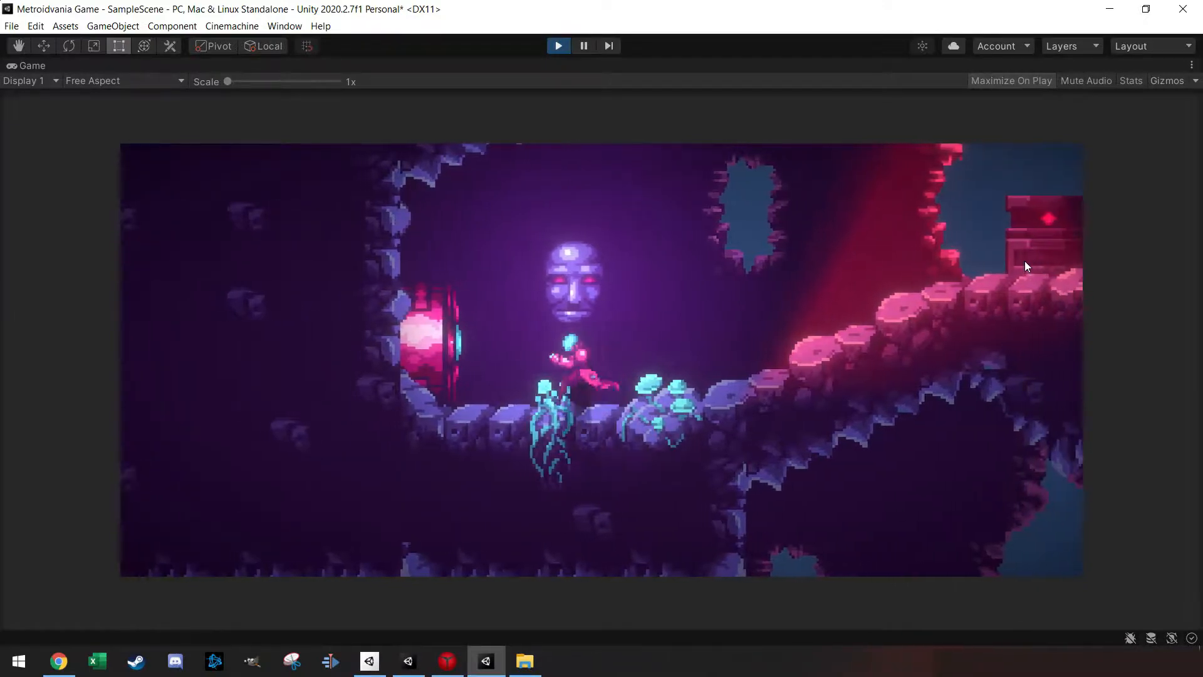
{"action": "key", "text": "d"}
{"action": "key", "text": "d"}
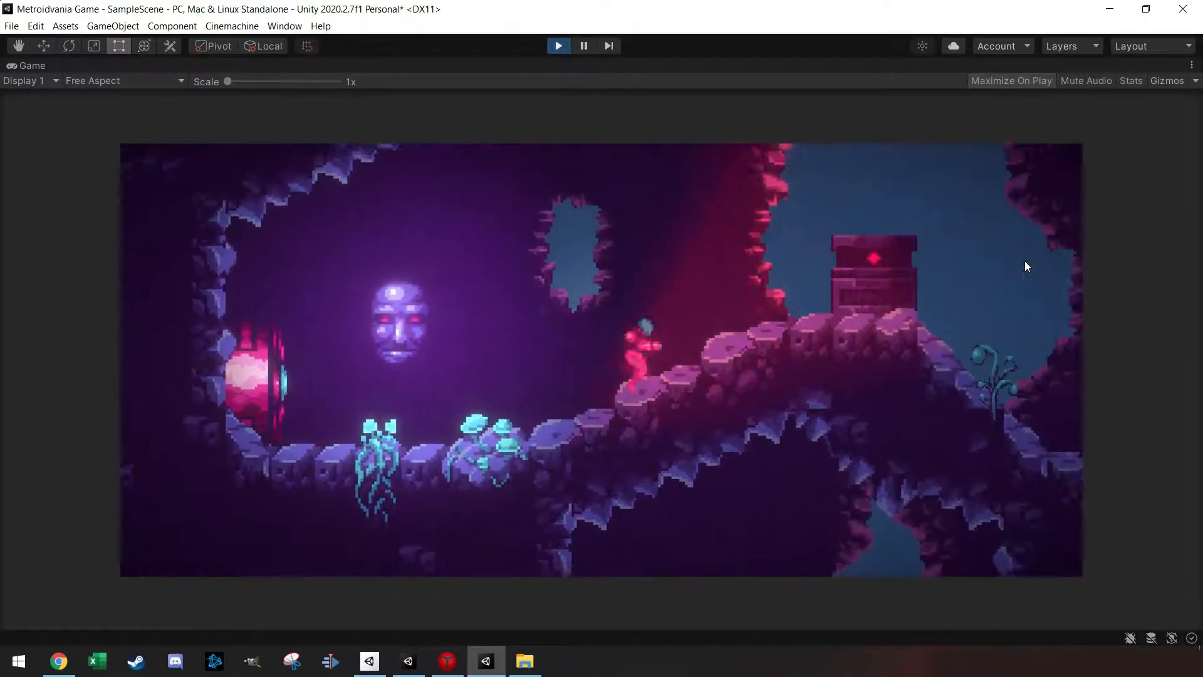
{"action": "key", "text": "a"}
{"action": "key", "text": "d"}
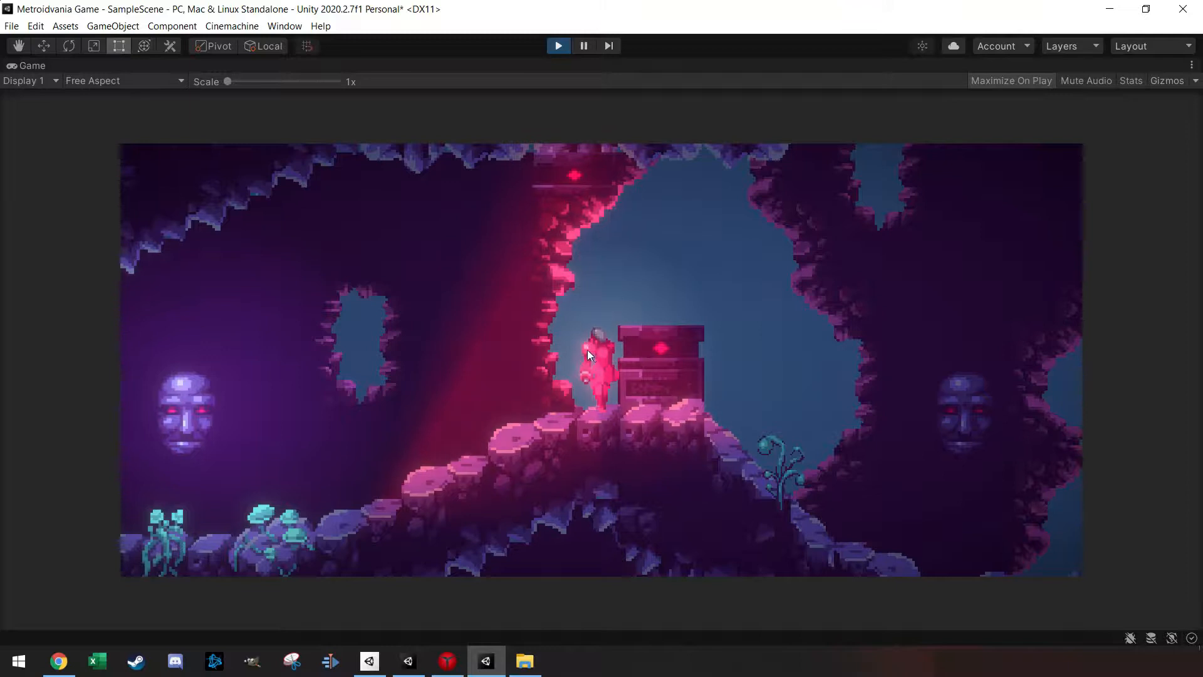
{"action": "key", "text": "d"}
{"action": "key", "text": "d"}
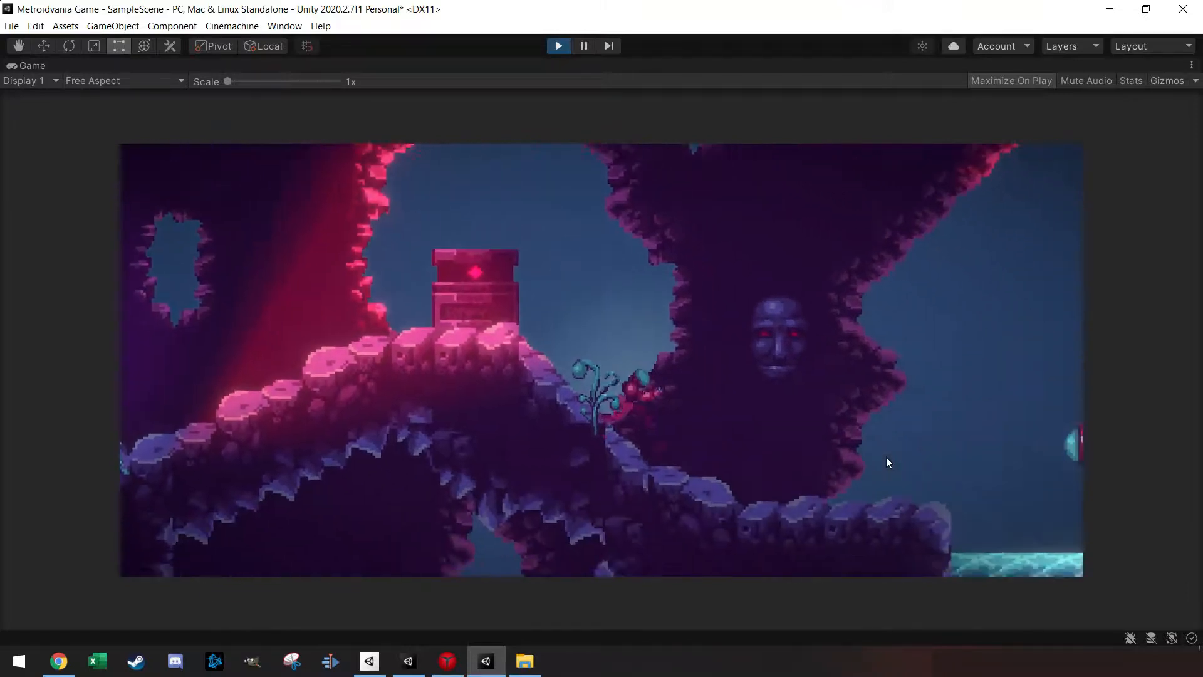
- Jump the player across the pool and climb the floating platforms up to the upper tunnel's ledge
{"action": "key", "text": "space"}
{"action": "key", "text": "space"}
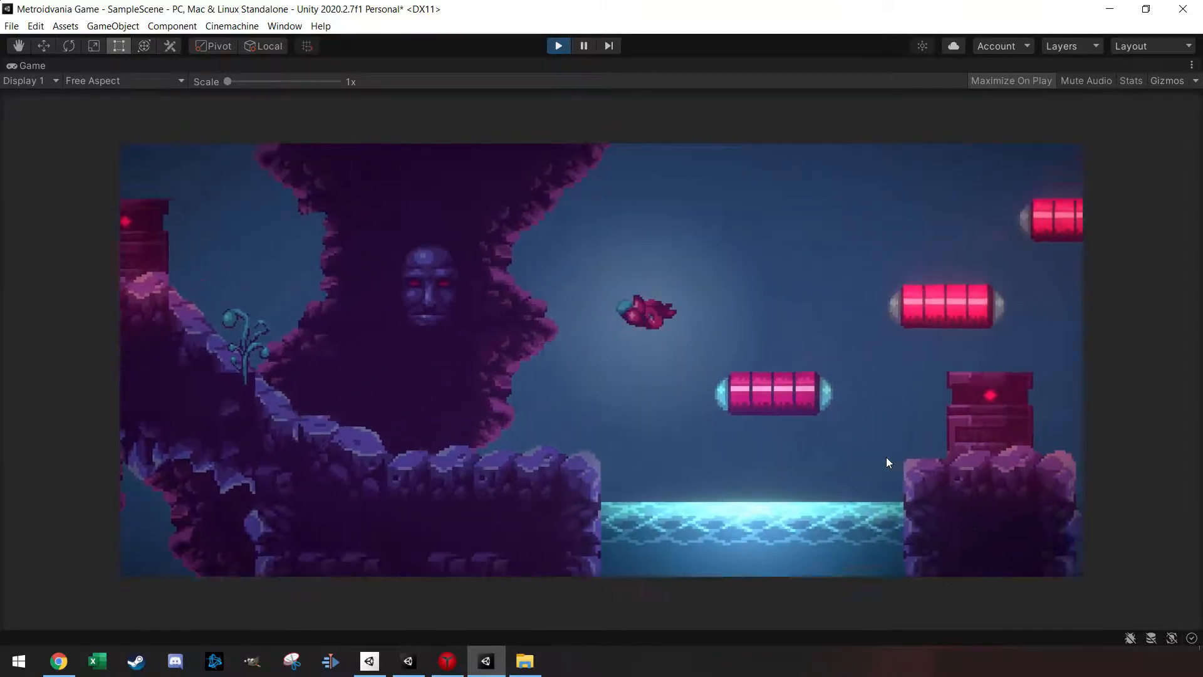
{"action": "key", "text": "d"}
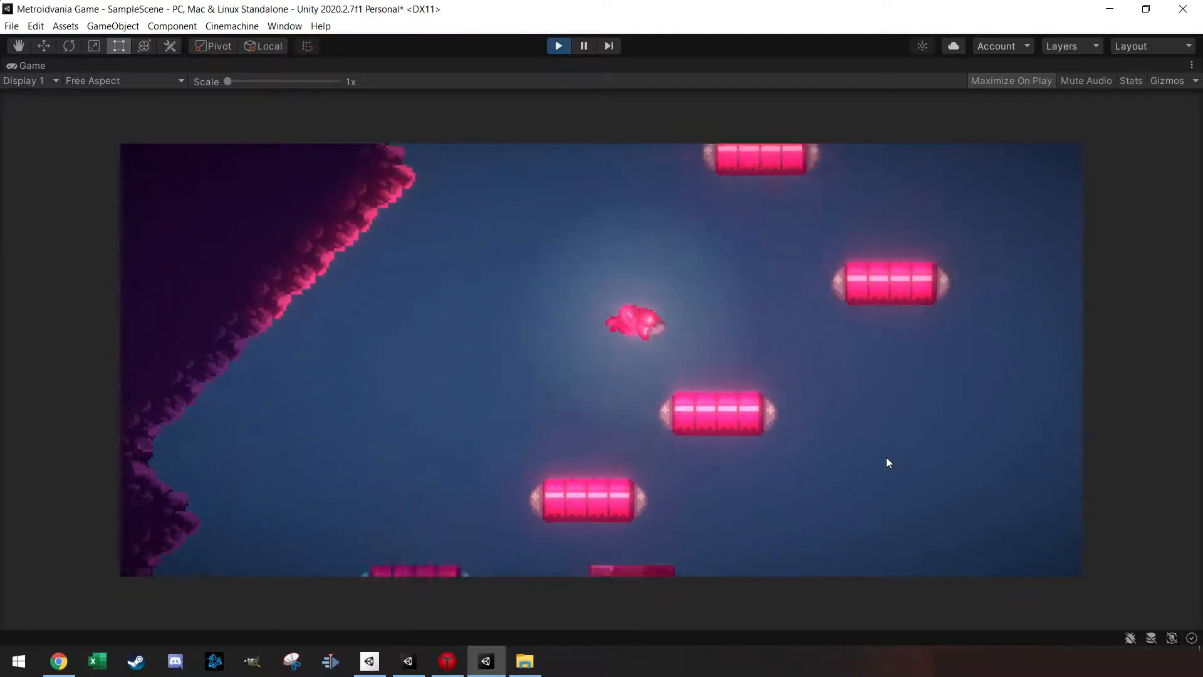
{"action": "key", "text": "space"}
{"action": "key", "text": "a"}
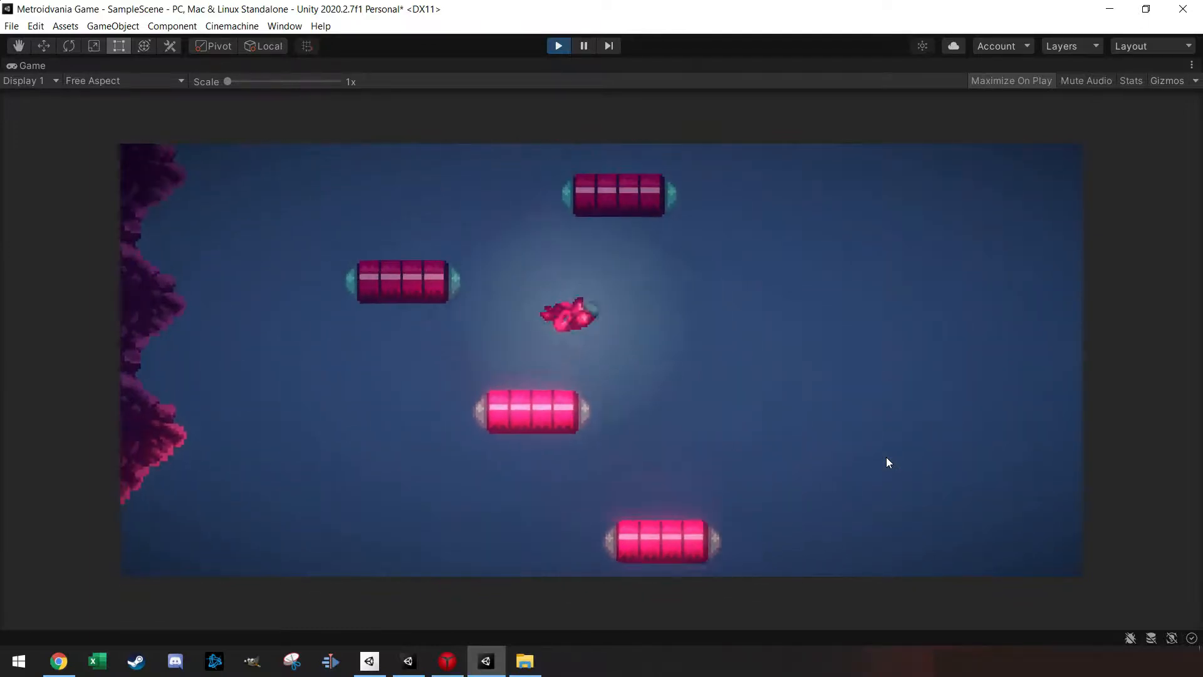
{"action": "key", "text": "space"}
{"action": "key", "text": "d"}
{"action": "key", "text": "space"}
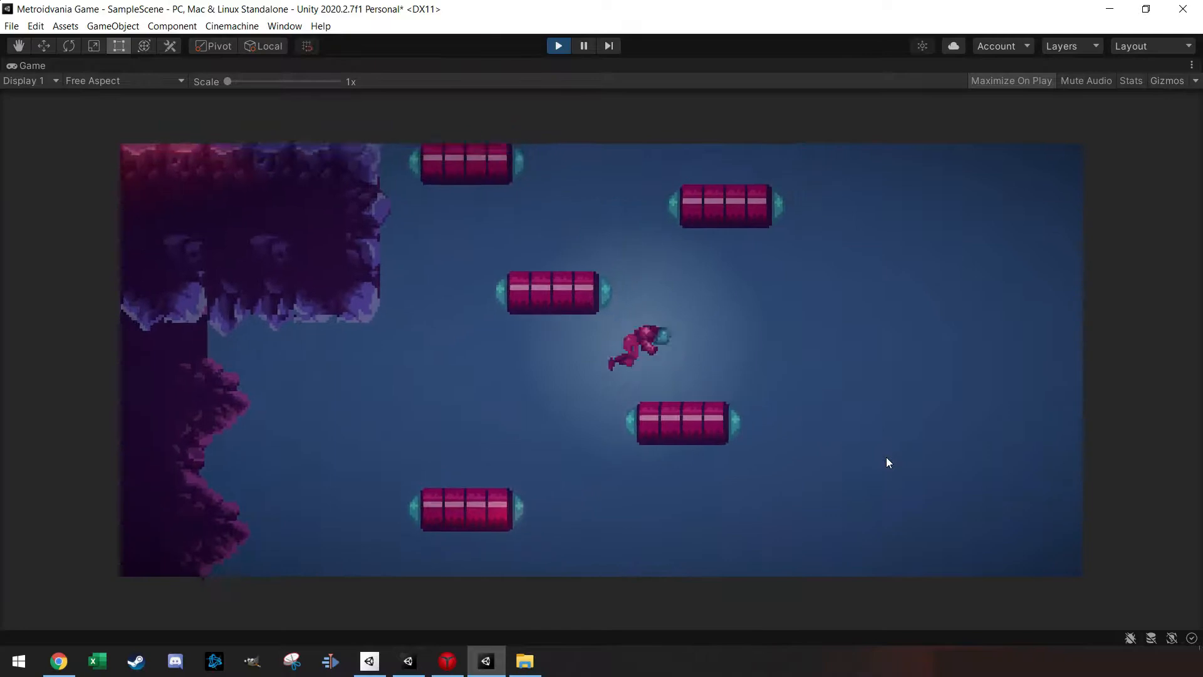
{"action": "key", "text": "space"}
{"action": "key", "text": "a"}
{"action": "key", "text": "space"}
{"action": "key", "text": "d"}
{"action": "key", "text": "a"}
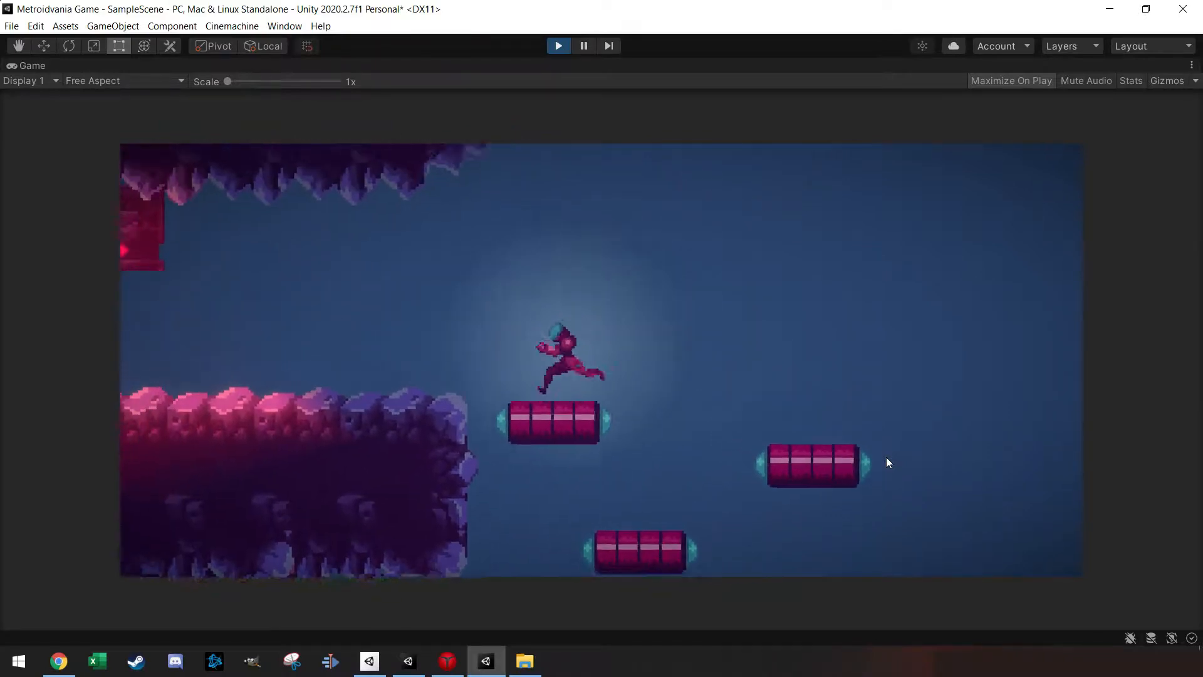
{"action": "key", "text": "space"}
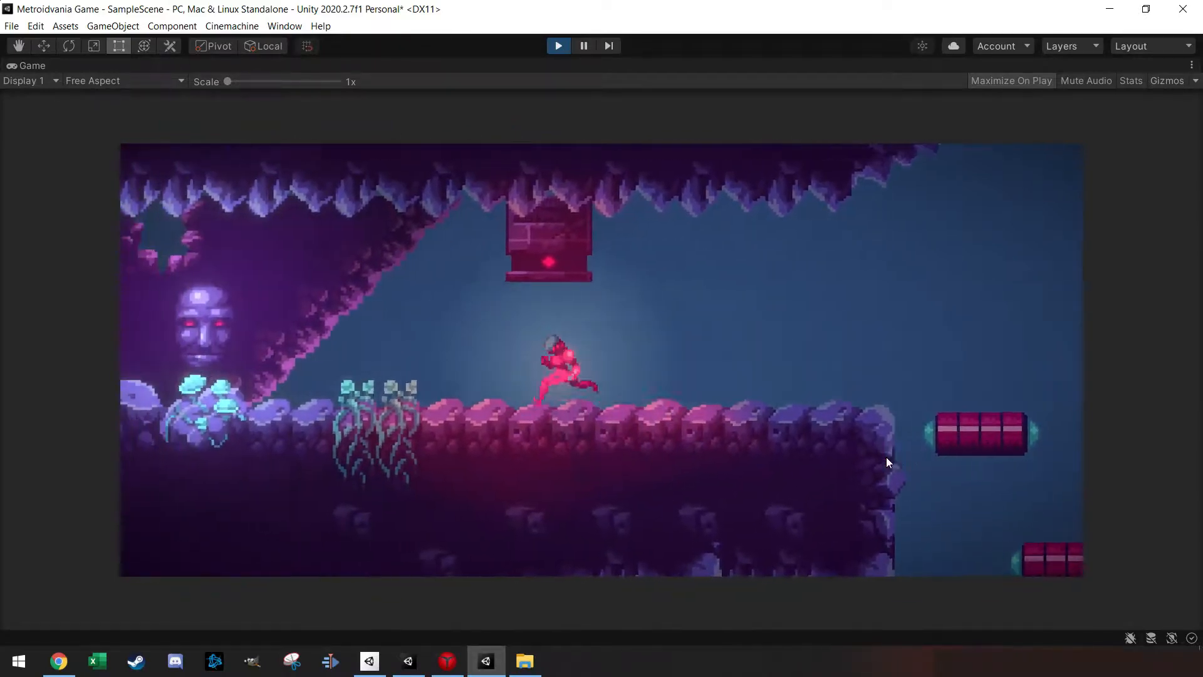
- Run the player back and forth through the upper tunnel to check its lighting and ground collisions
{"action": "key", "text": "d"}
{"action": "key", "text": "a"}
{"action": "key", "text": "space"}
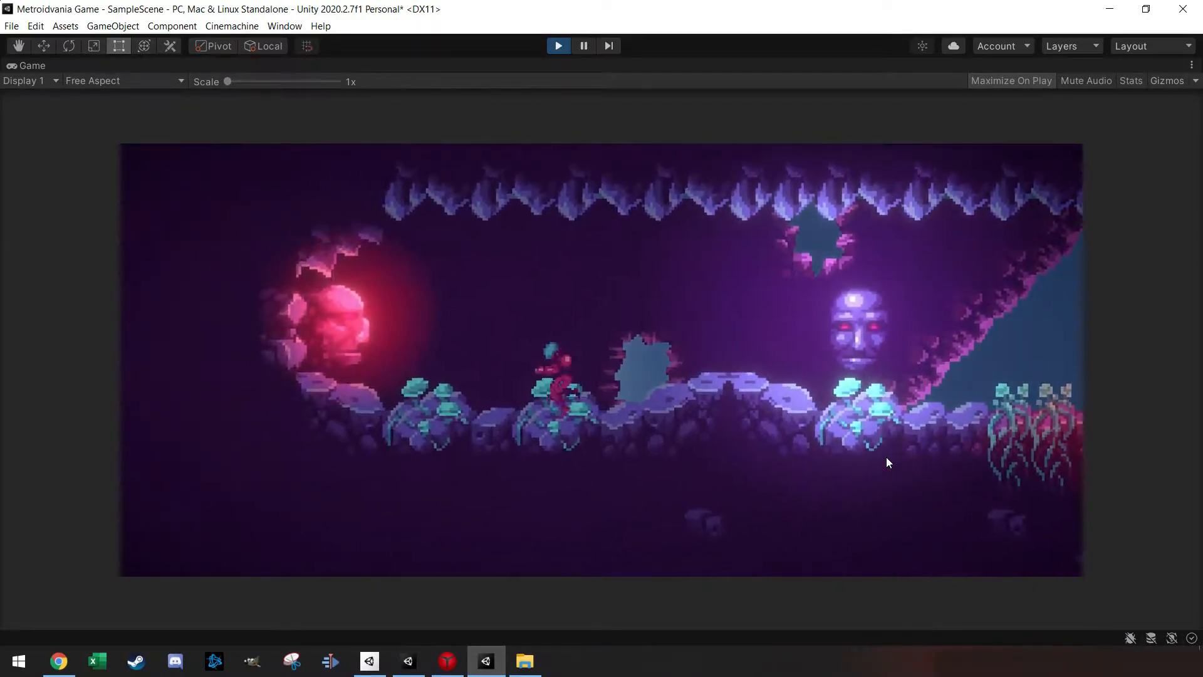
{"action": "key", "text": "d"}
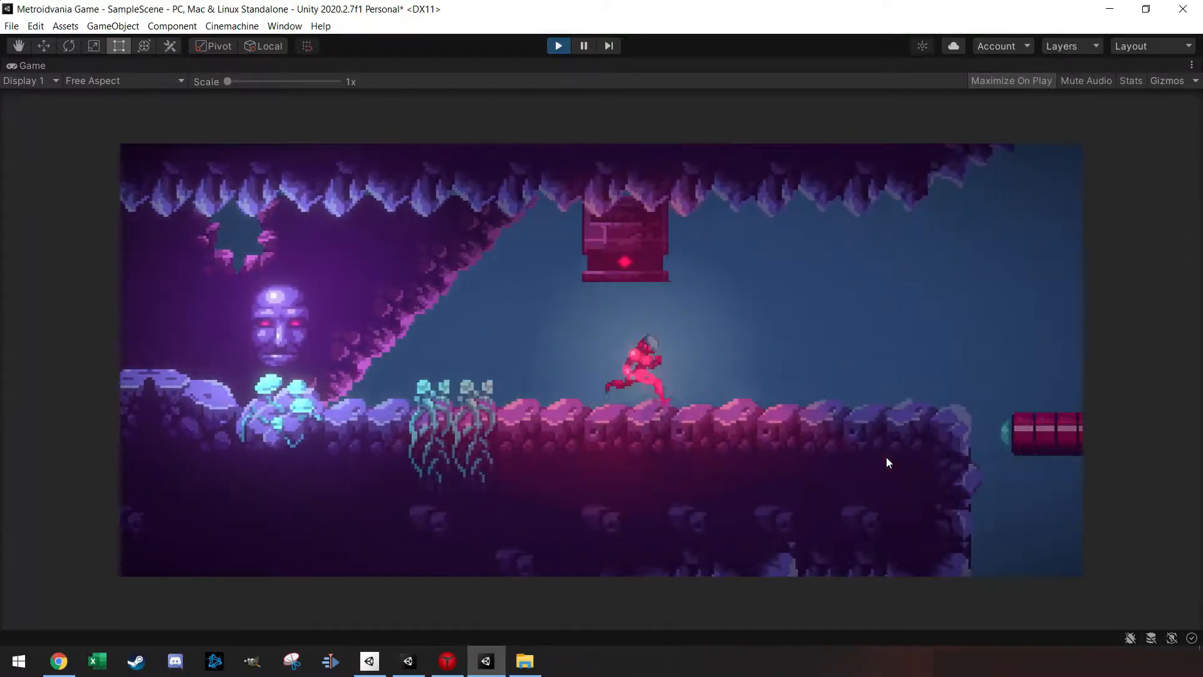
{"action": "key", "text": "a"}
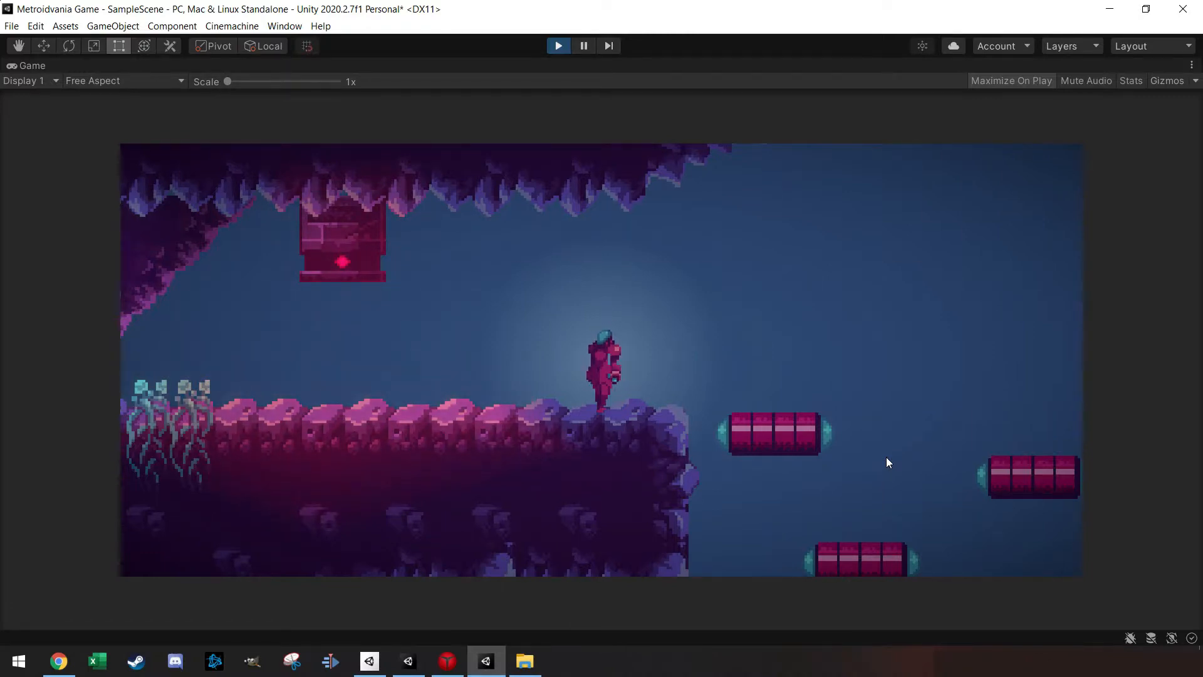
{"action": "key", "text": "a"}
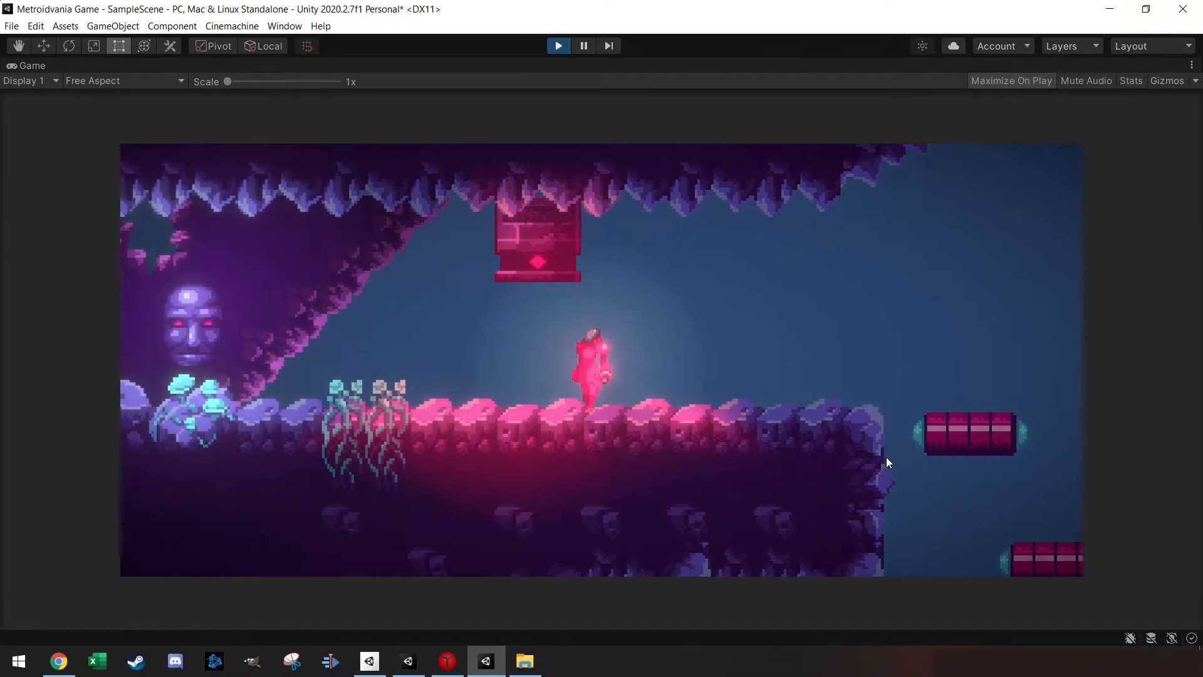